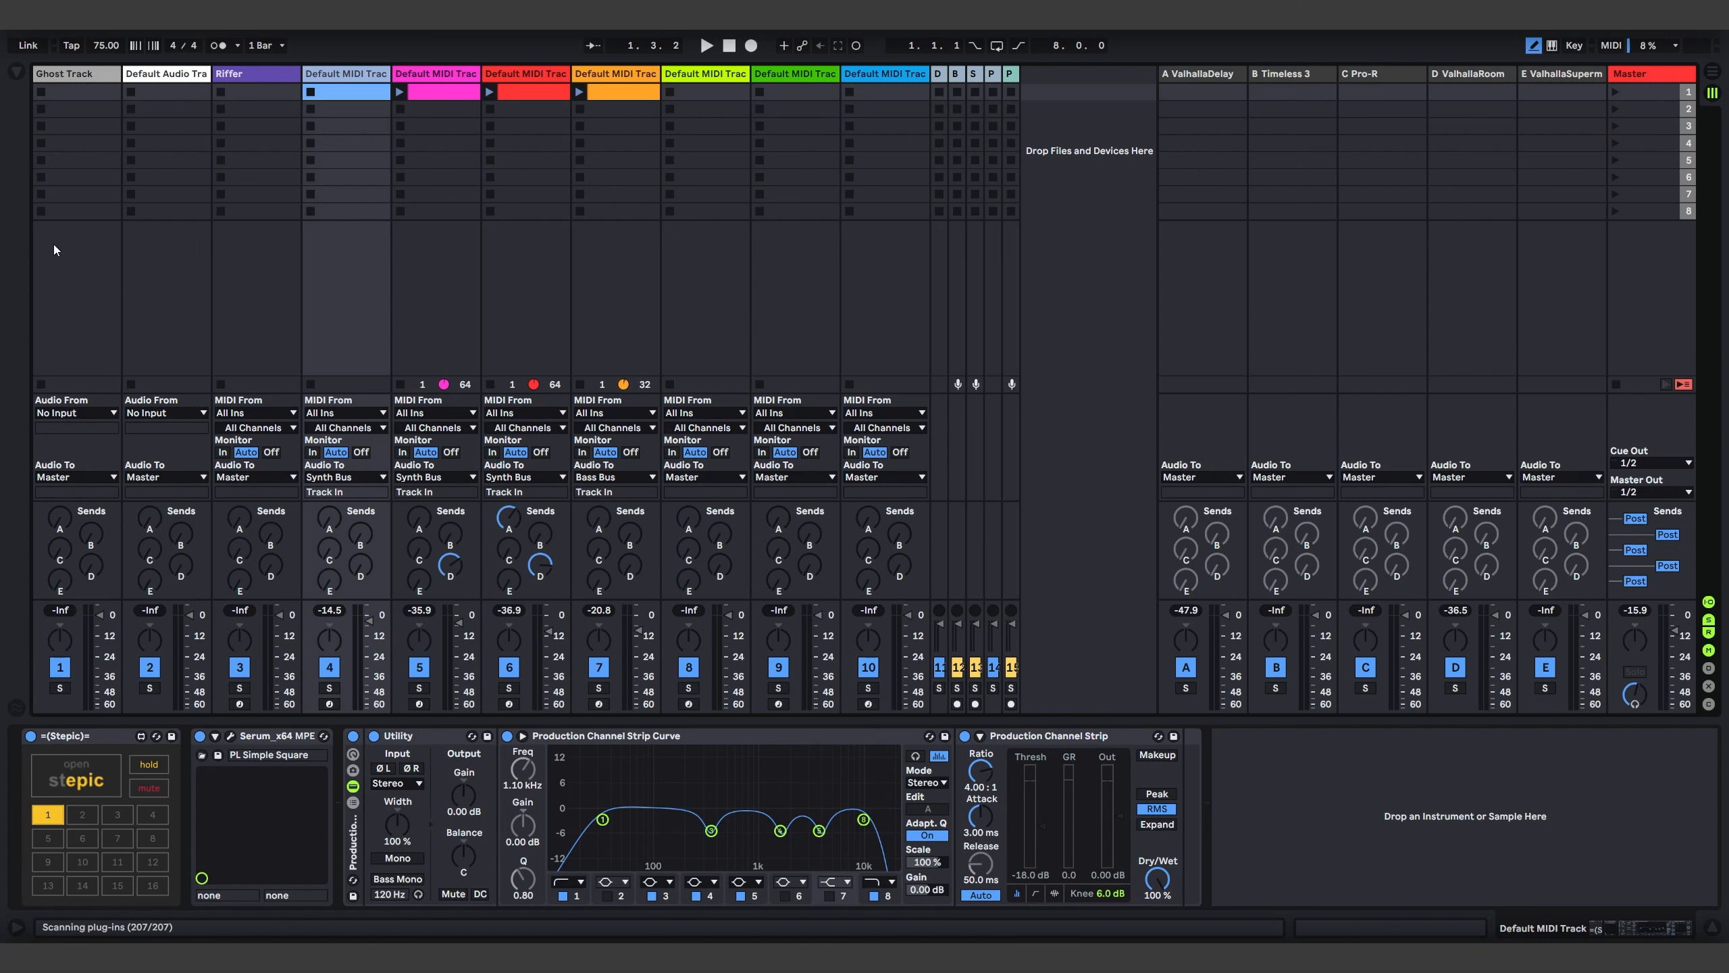
Inspect the device chains of the MIDI tracks 4 to 7 and play the full loop
{"action": "left_click", "coordinate": [426, 70]}
{"action": "left_click", "coordinate": [525, 74]}
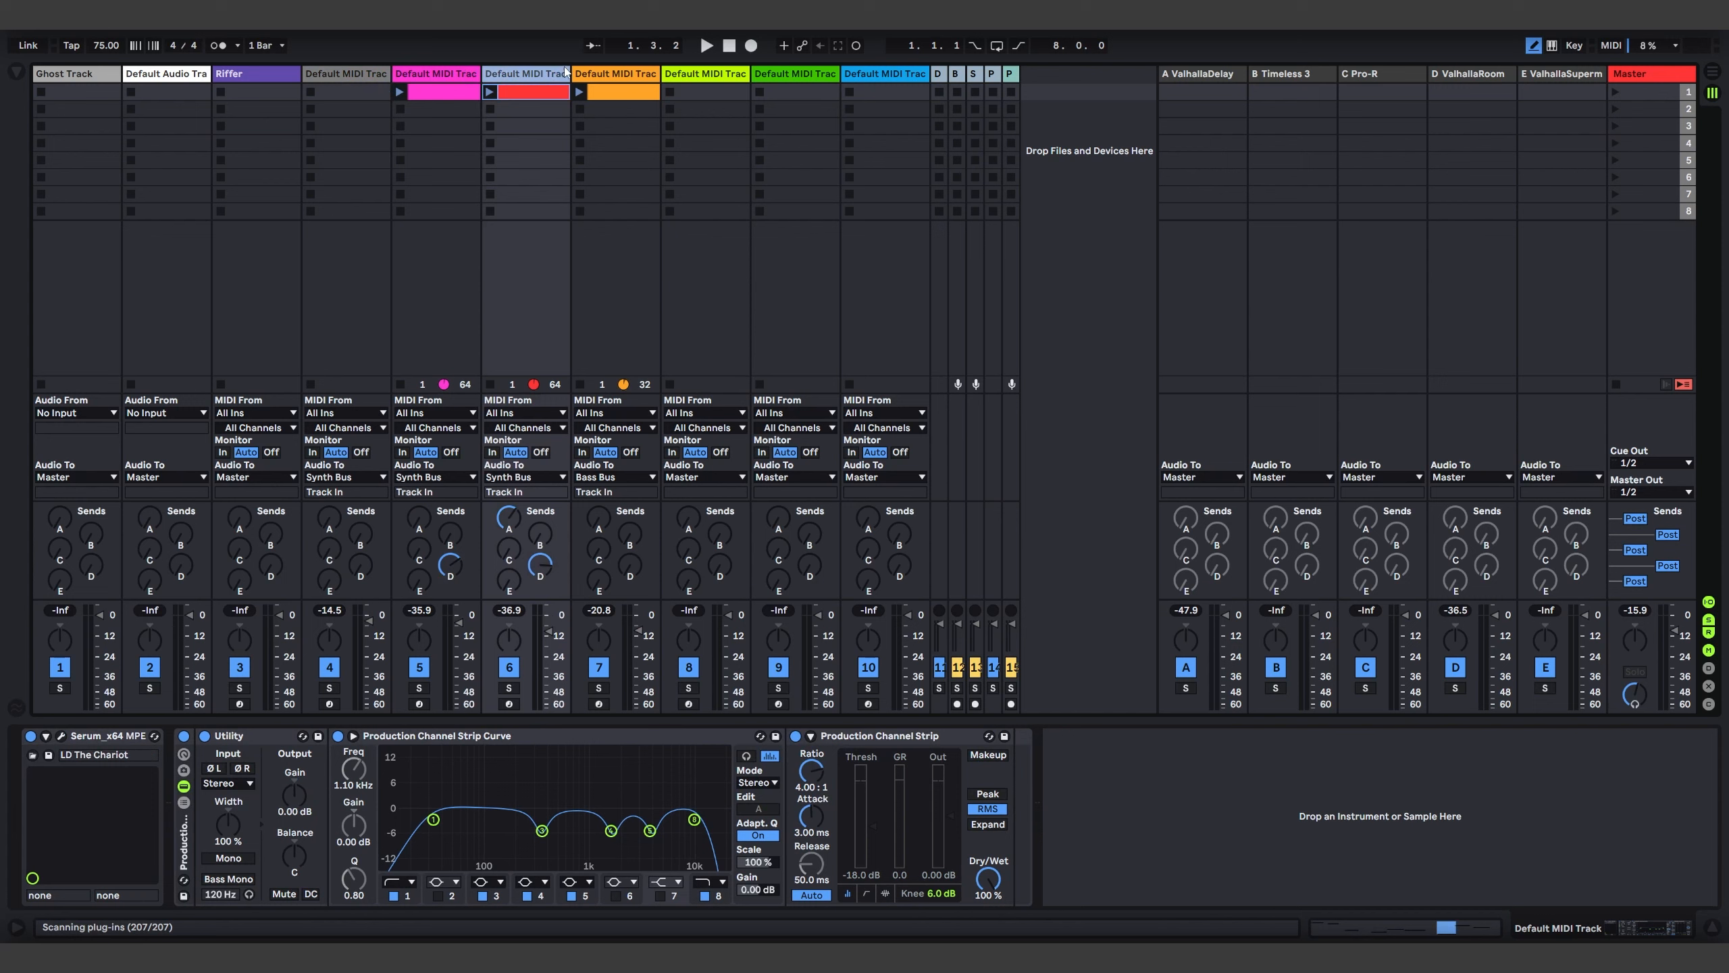
{"action": "left_click", "coordinate": [618, 76]}
{"action": "left_click", "coordinate": [504, 73]}
{"action": "left_click", "coordinate": [441, 75]}
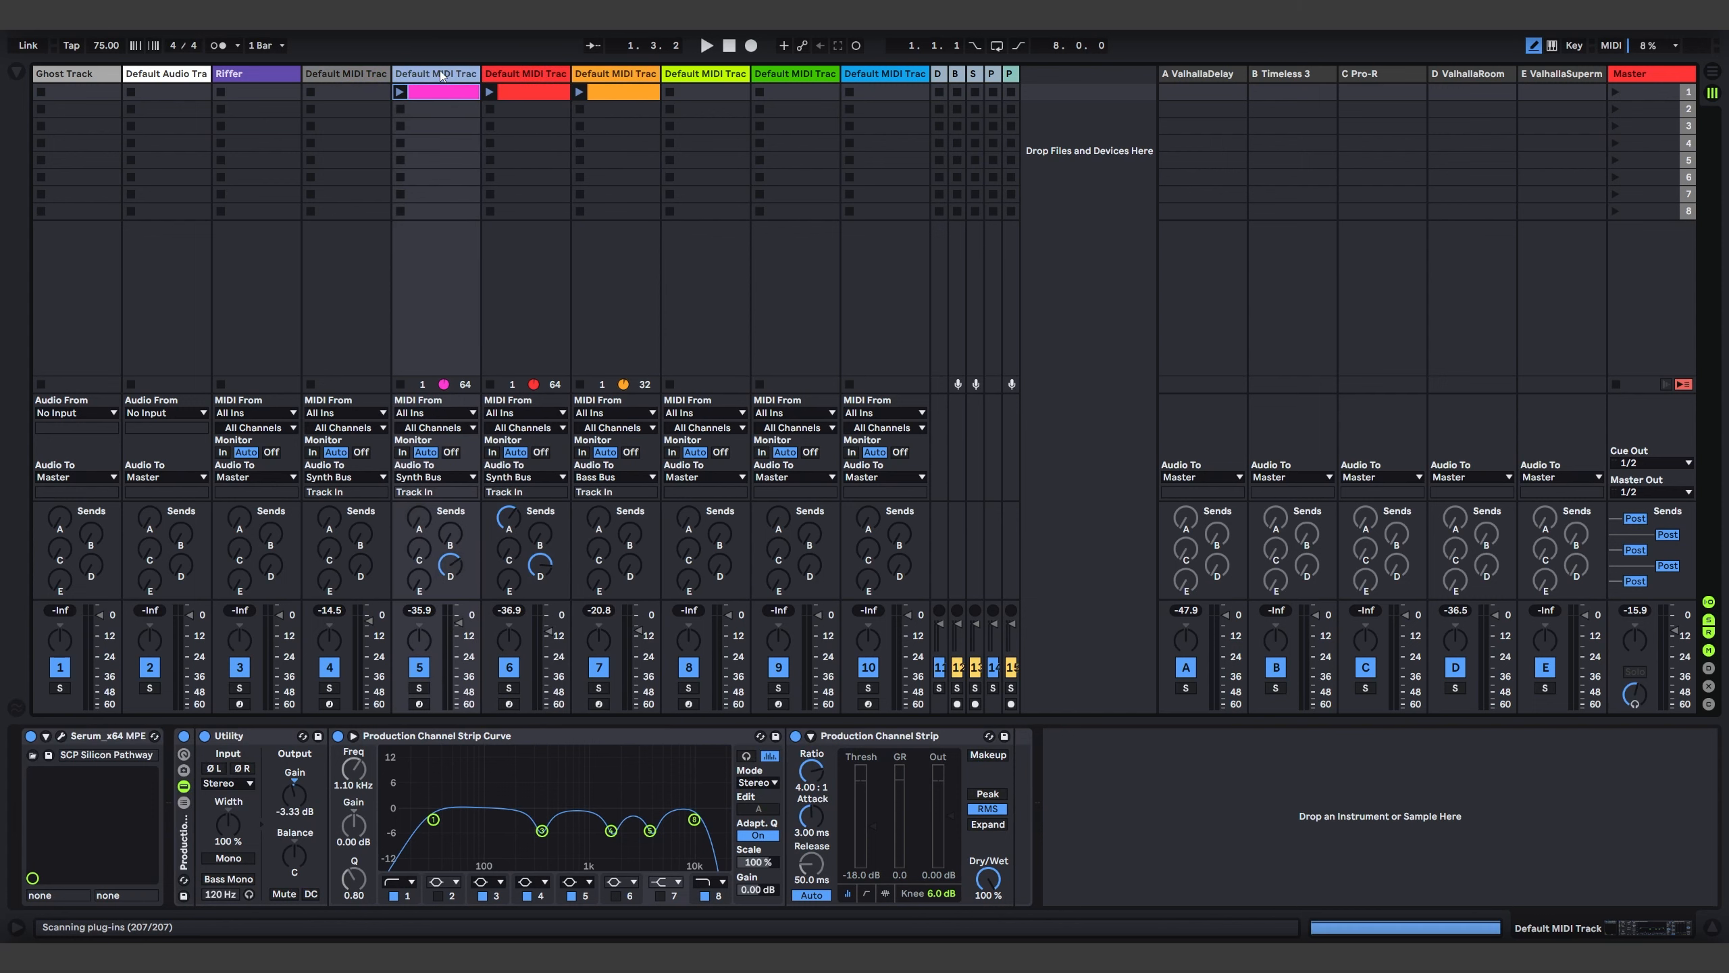
{"action": "left_click", "coordinate": [379, 75]}
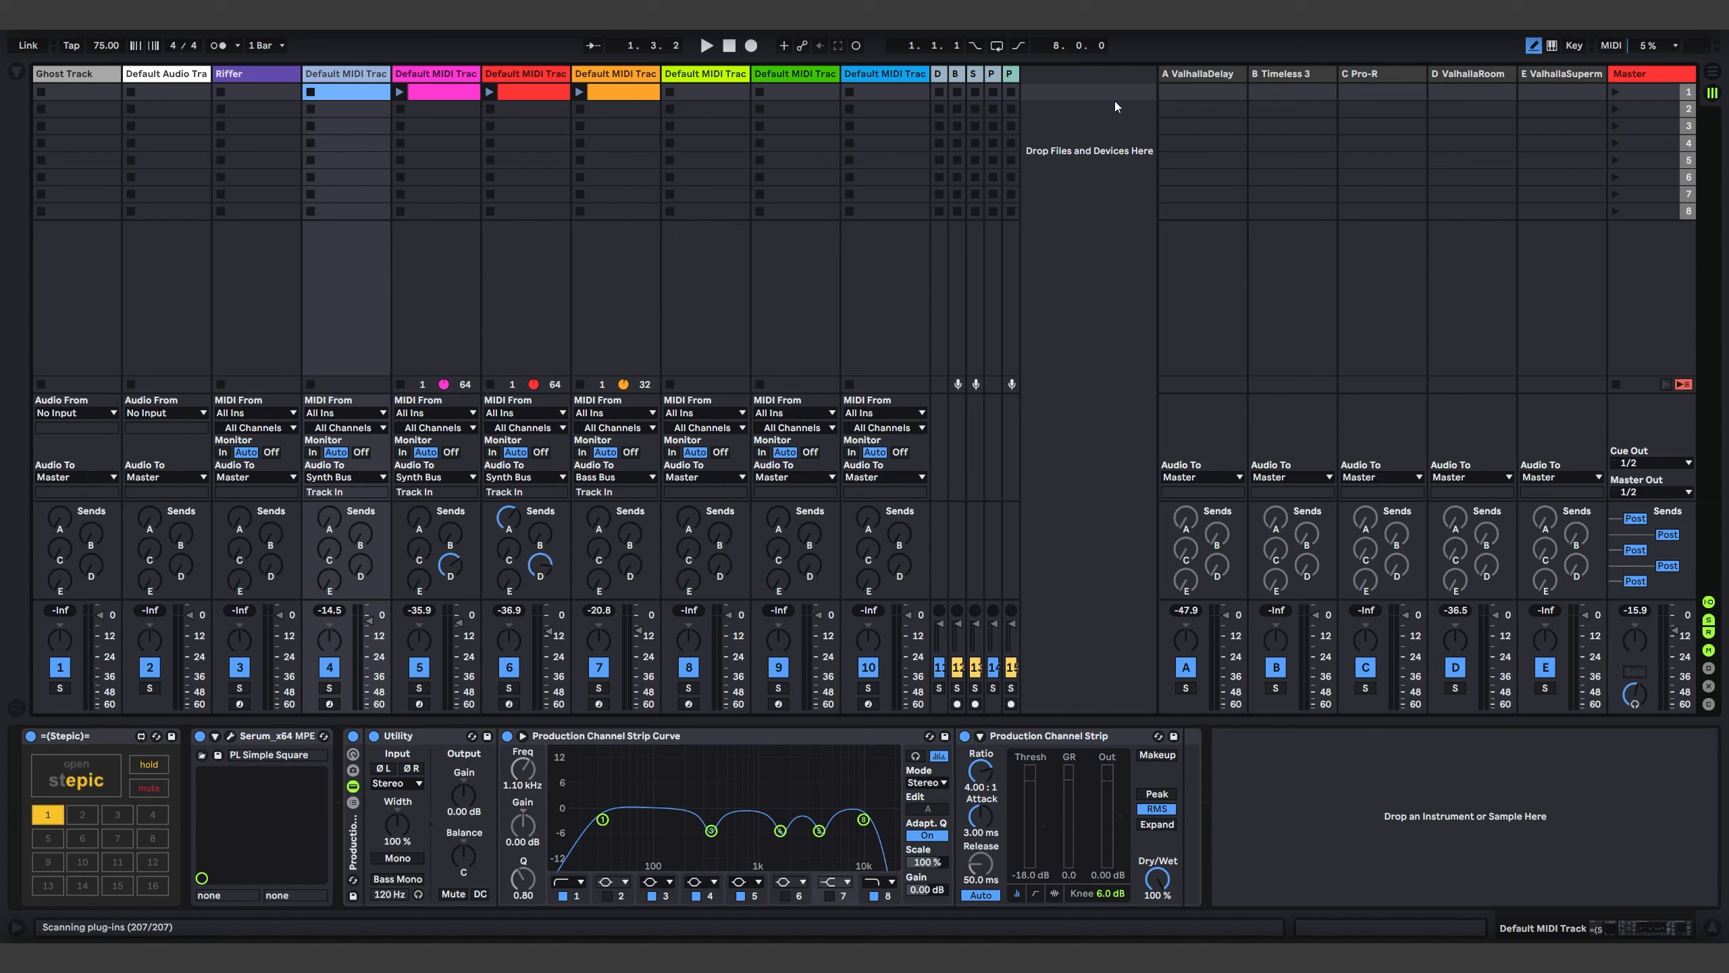
{"action": "key", "text": "space"}
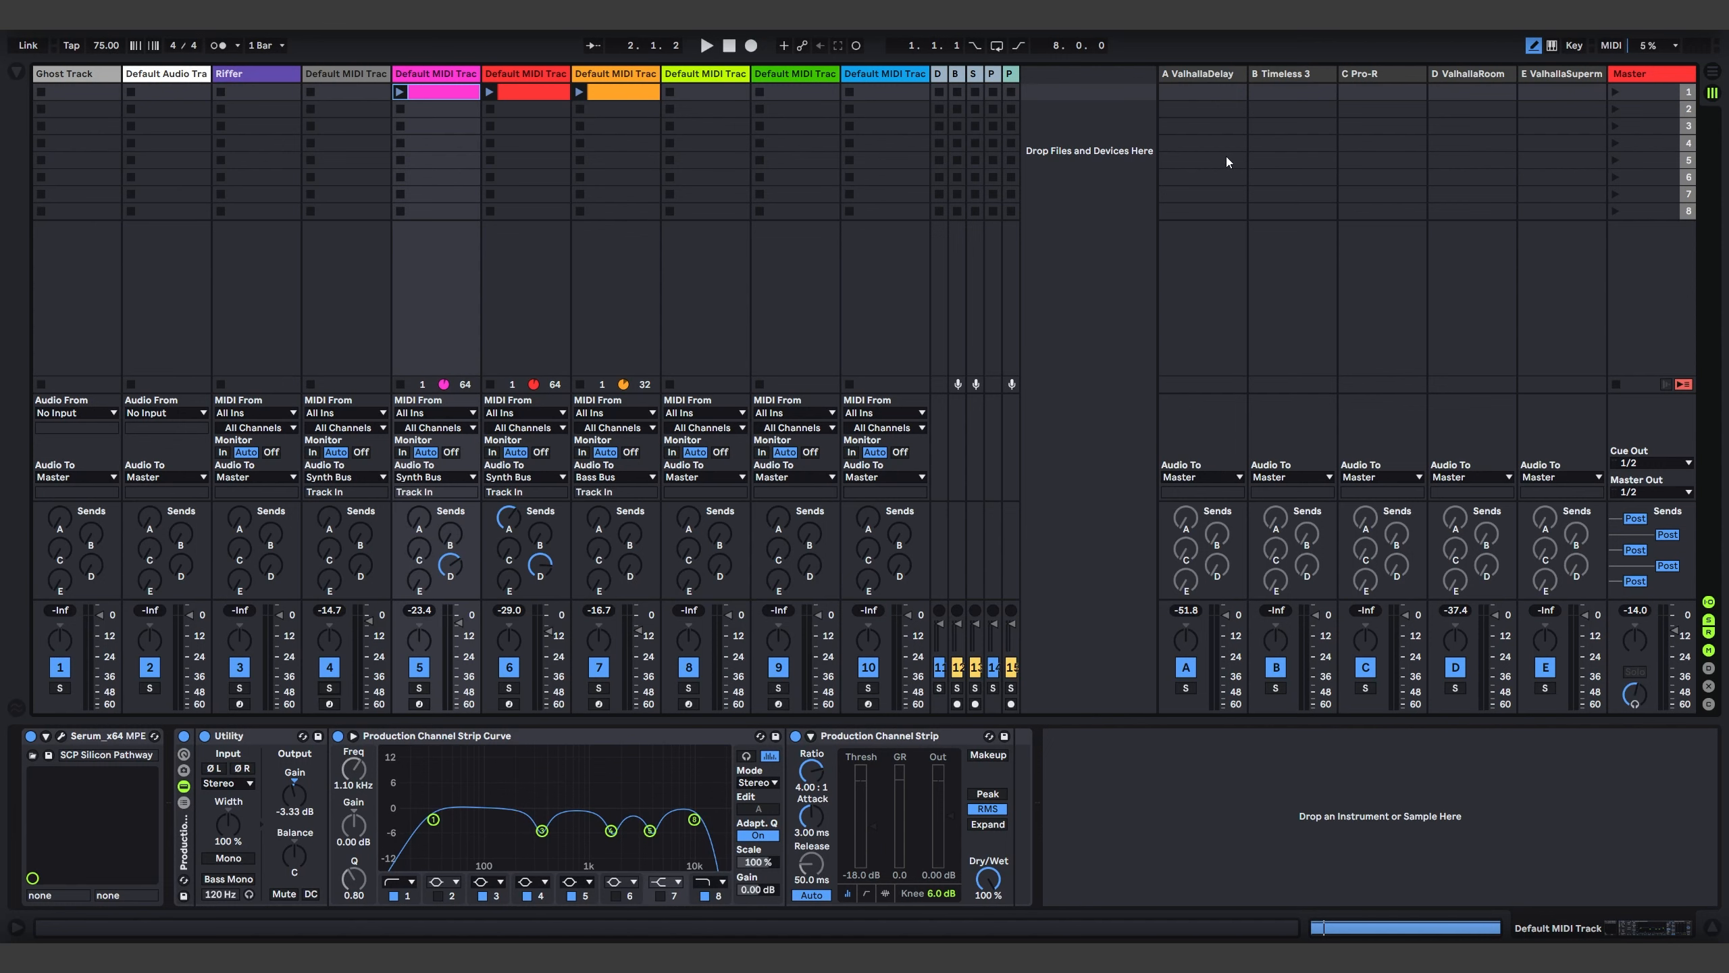
Open the Stepic sequencer on track 4 and solo that track
{"action": "left_click", "coordinate": [351, 75]}
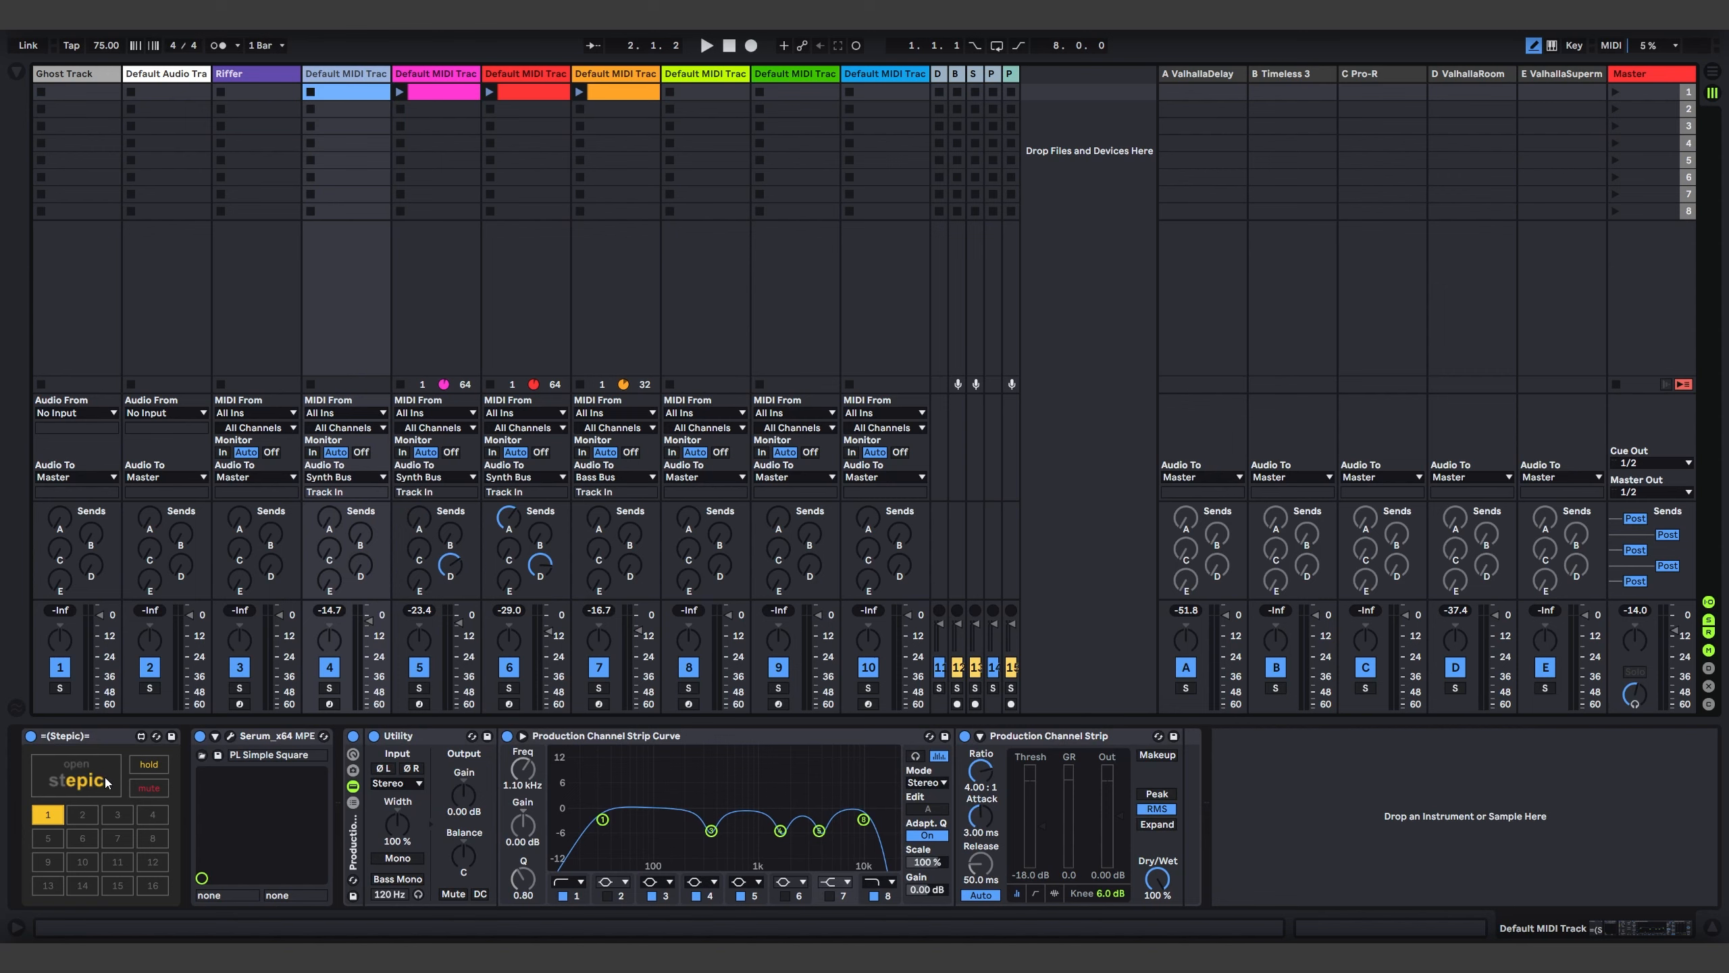
{"action": "left_click", "coordinate": [81, 780]}
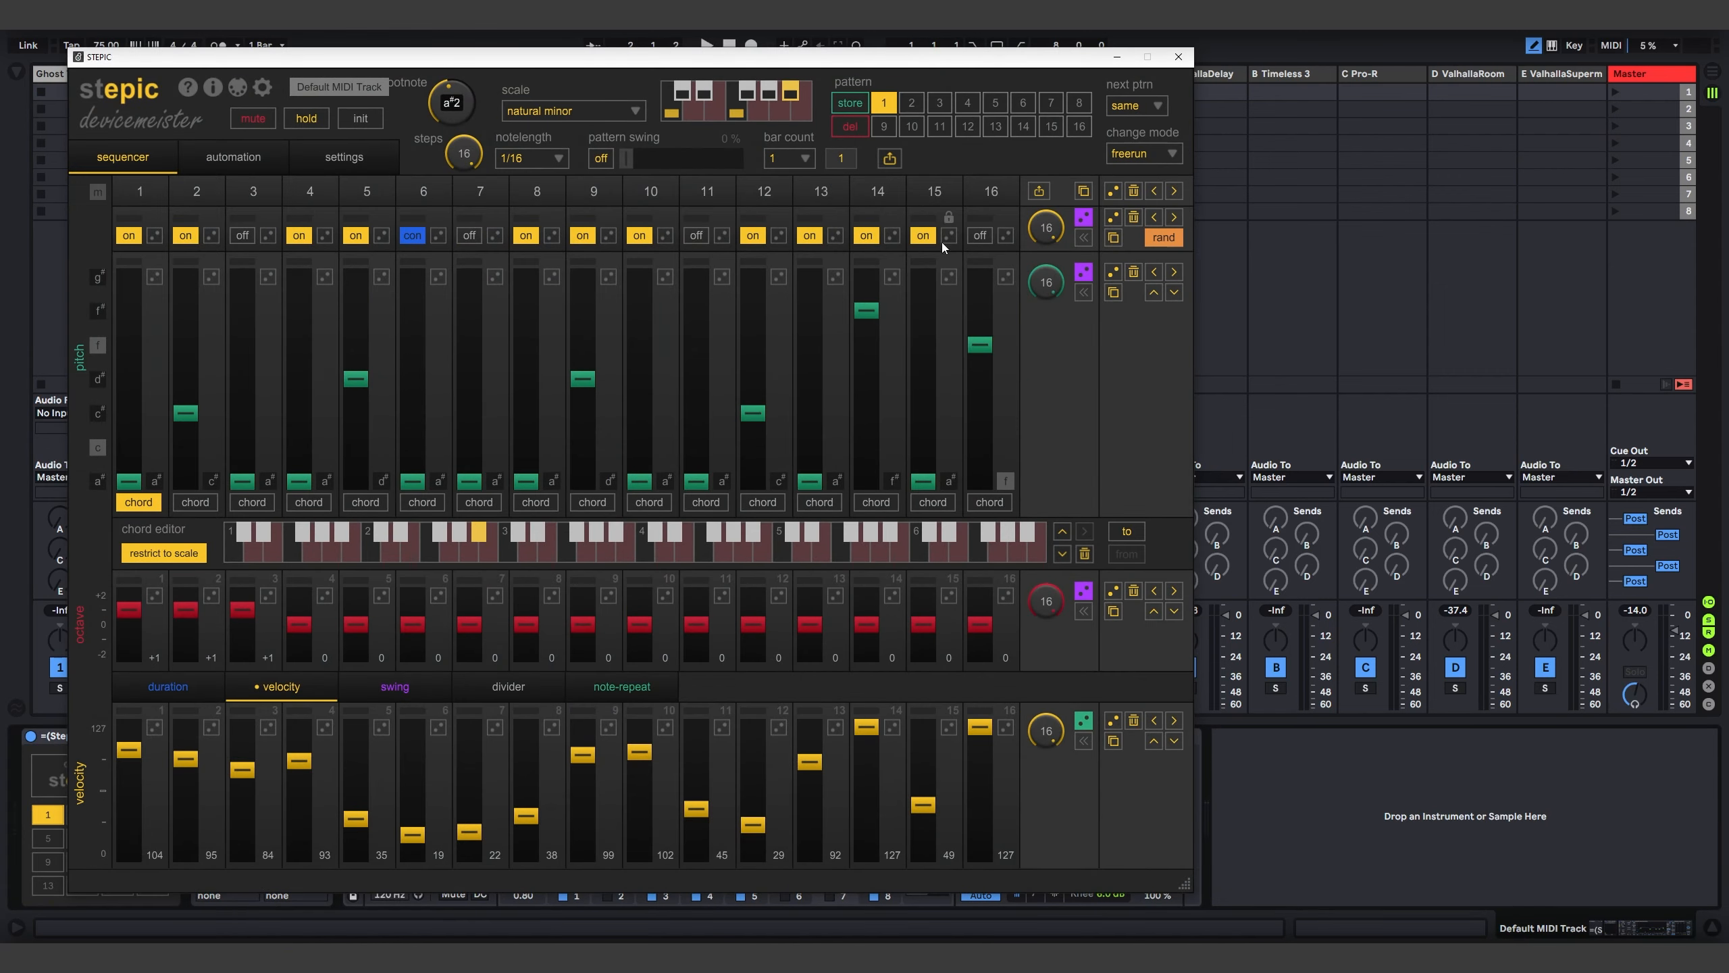
{"action": "left_click_drag", "start_coordinate": [756, 61], "coordinate": [1279, 43]}
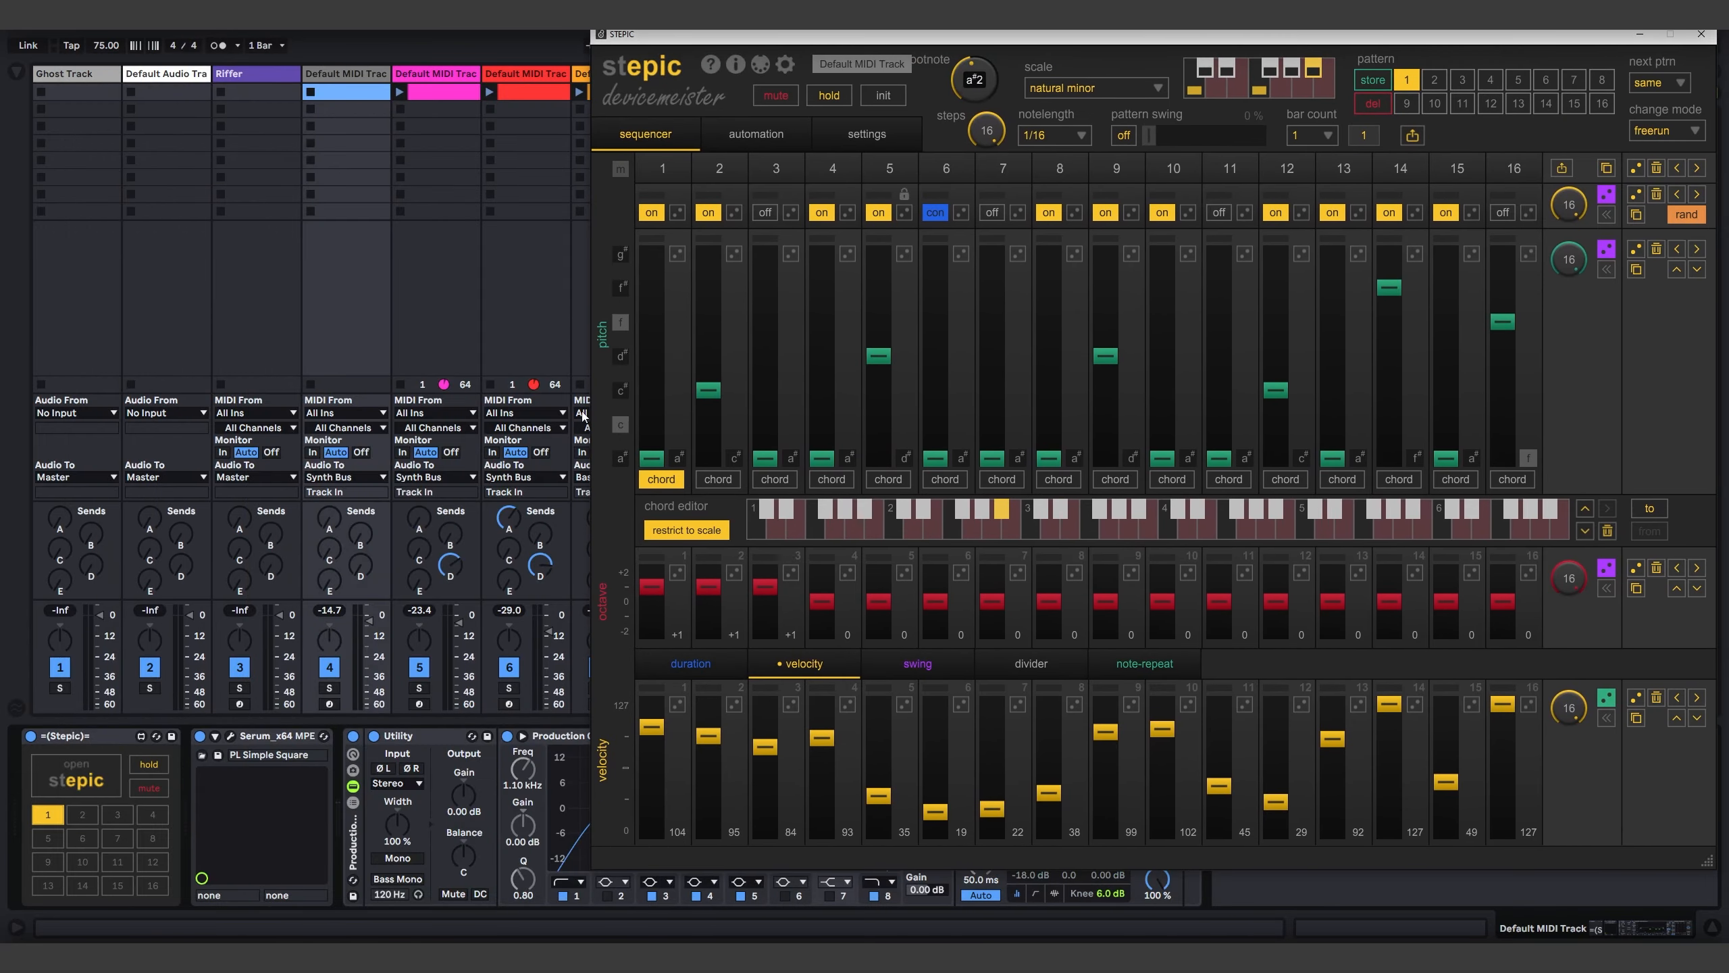
{"action": "left_click", "coordinate": [328, 691]}
{"action": "left_click", "coordinate": [330, 688]}
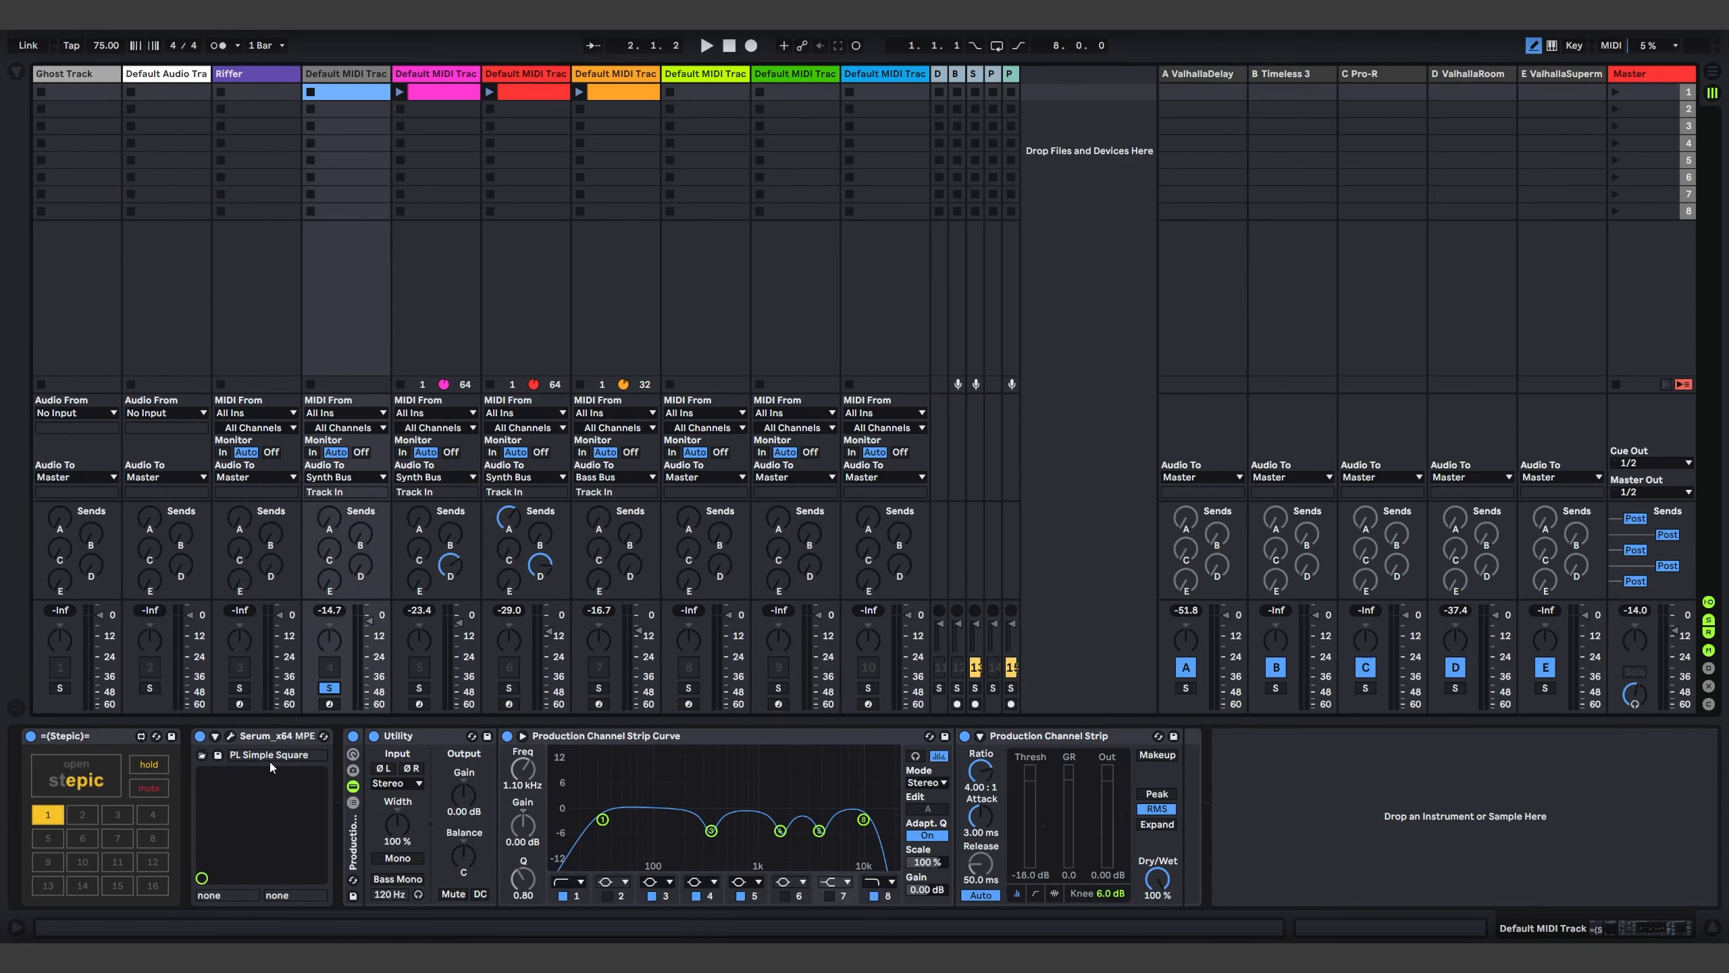
Play the soloed track 4 and examine its step pattern in the Stepic sequencer
{"action": "left_click", "coordinate": [94, 773]}
{"action": "left_click_drag", "start_coordinate": [680, 56], "coordinate": [907, 67]}
{"action": "left_click", "coordinate": [728, 46]}
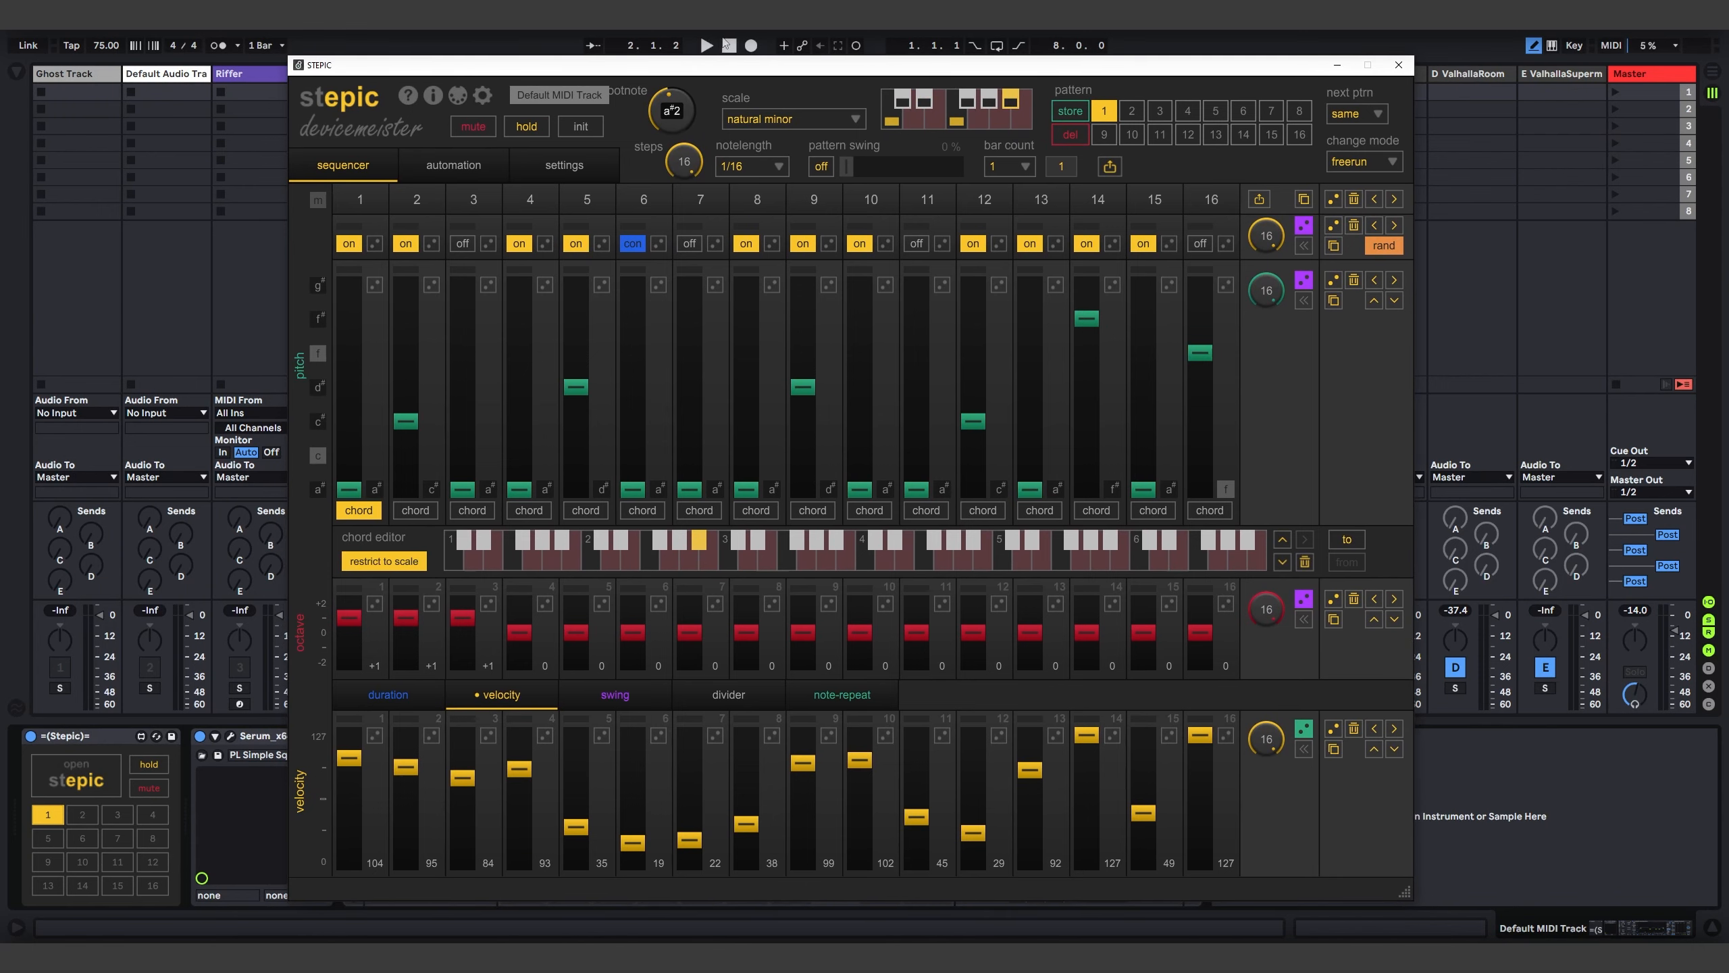
{"action": "key", "text": "space"}
{"action": "left_click", "coordinate": [64, 786]}
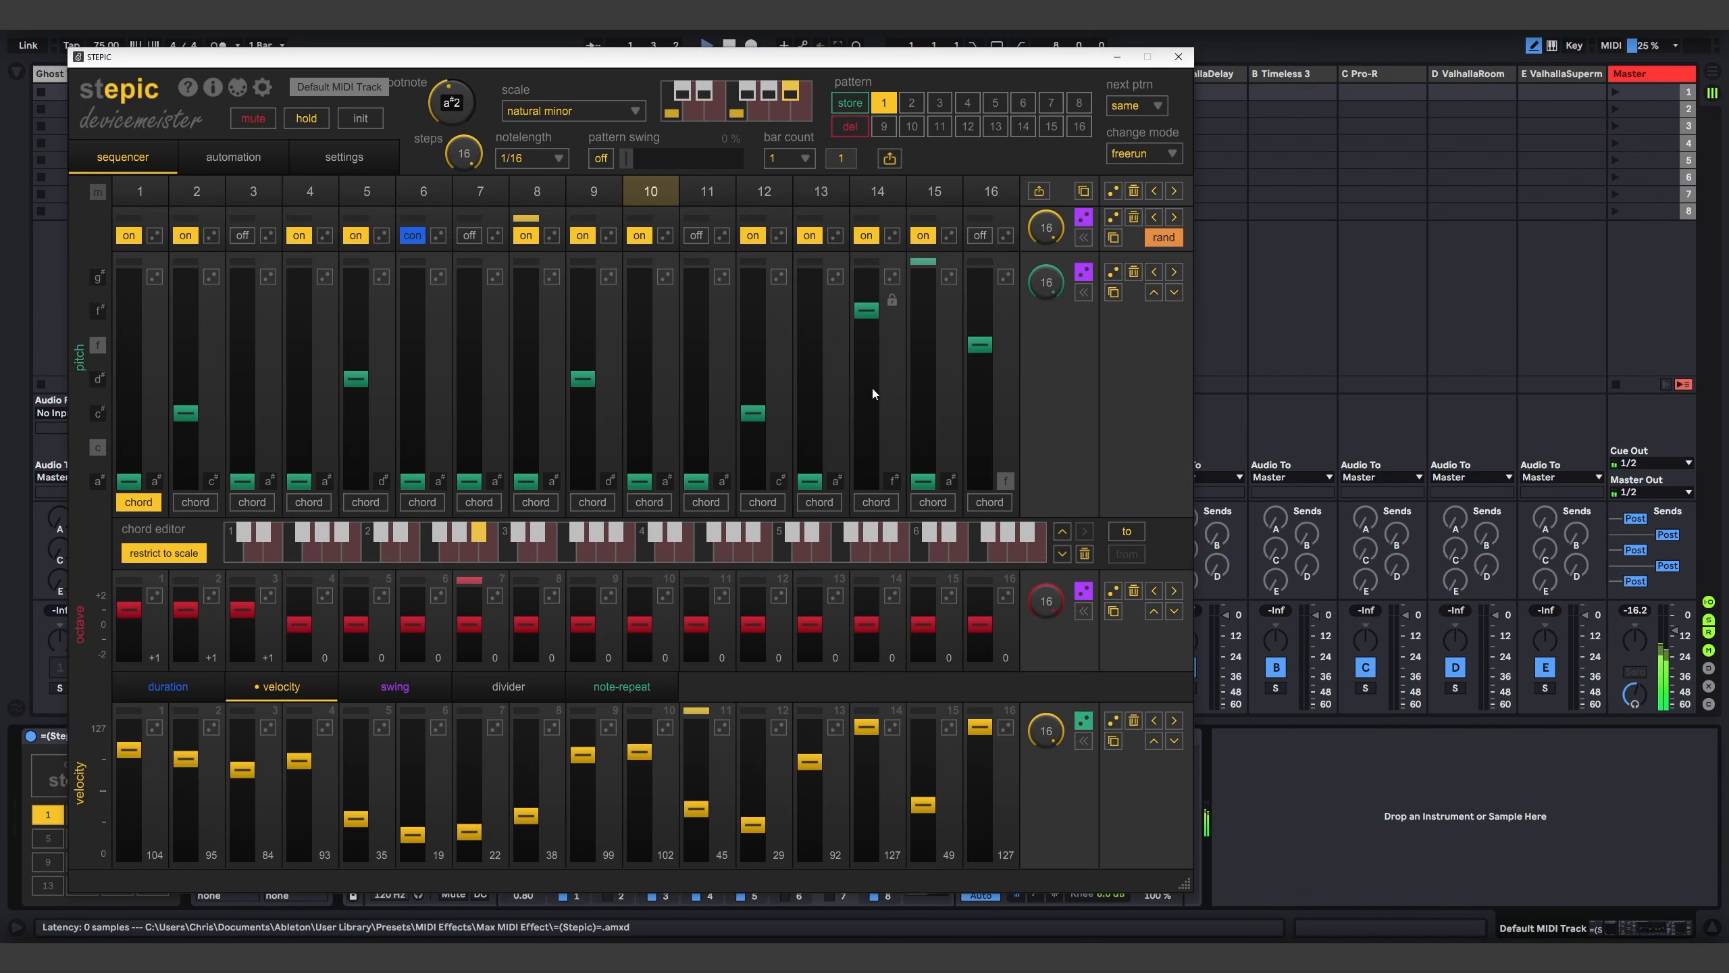
{"action": "left_click_drag", "start_coordinate": [685, 61], "coordinate": [883, 70]}
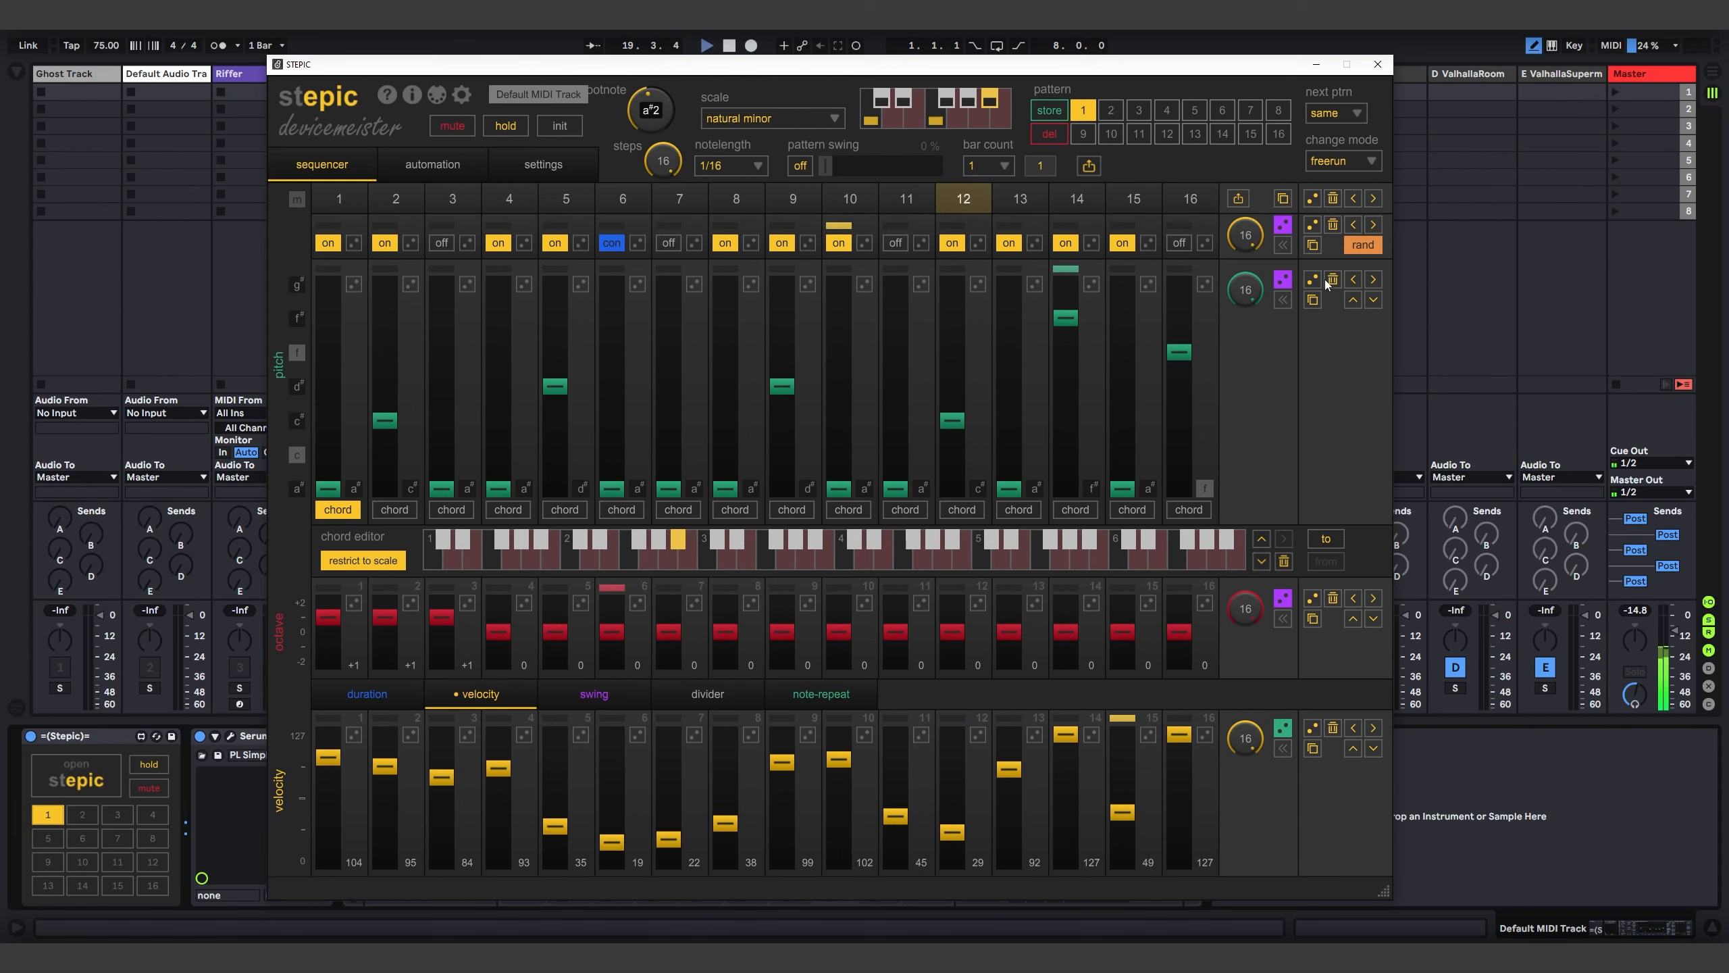
Close Stepic, open Serum on track 4 and view the PL Simple Square patch's oscillators and effects
{"action": "left_click", "coordinate": [1377, 64]}
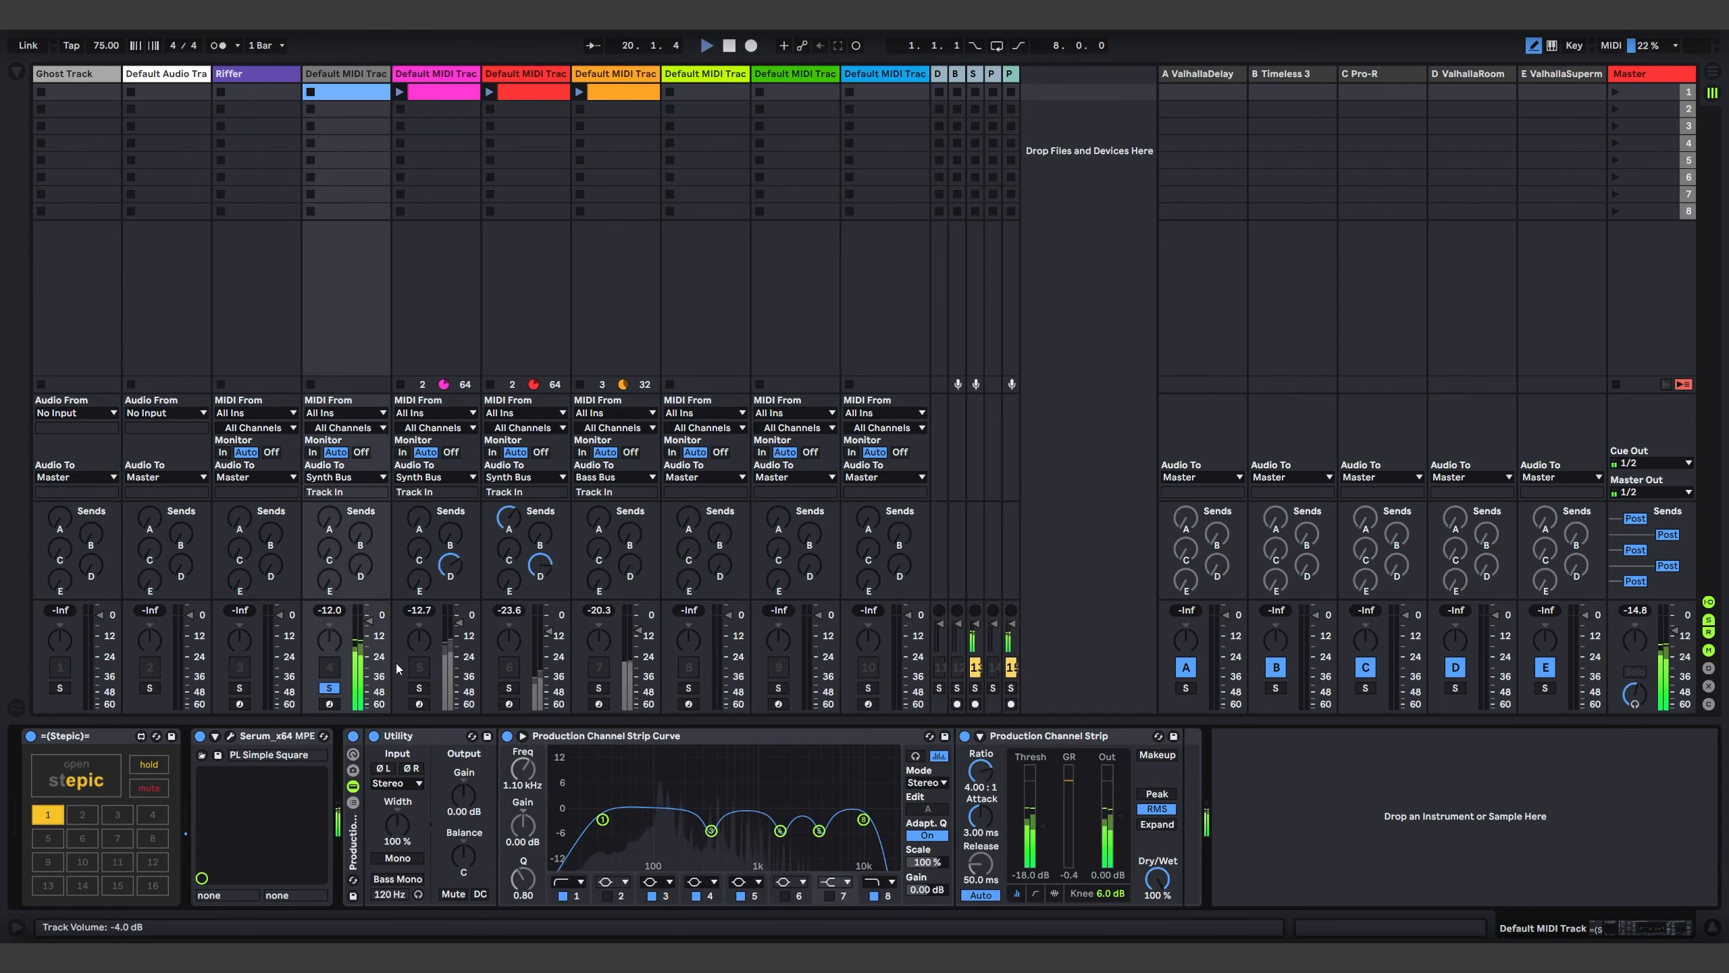
{"action": "left_click", "coordinate": [230, 735]}
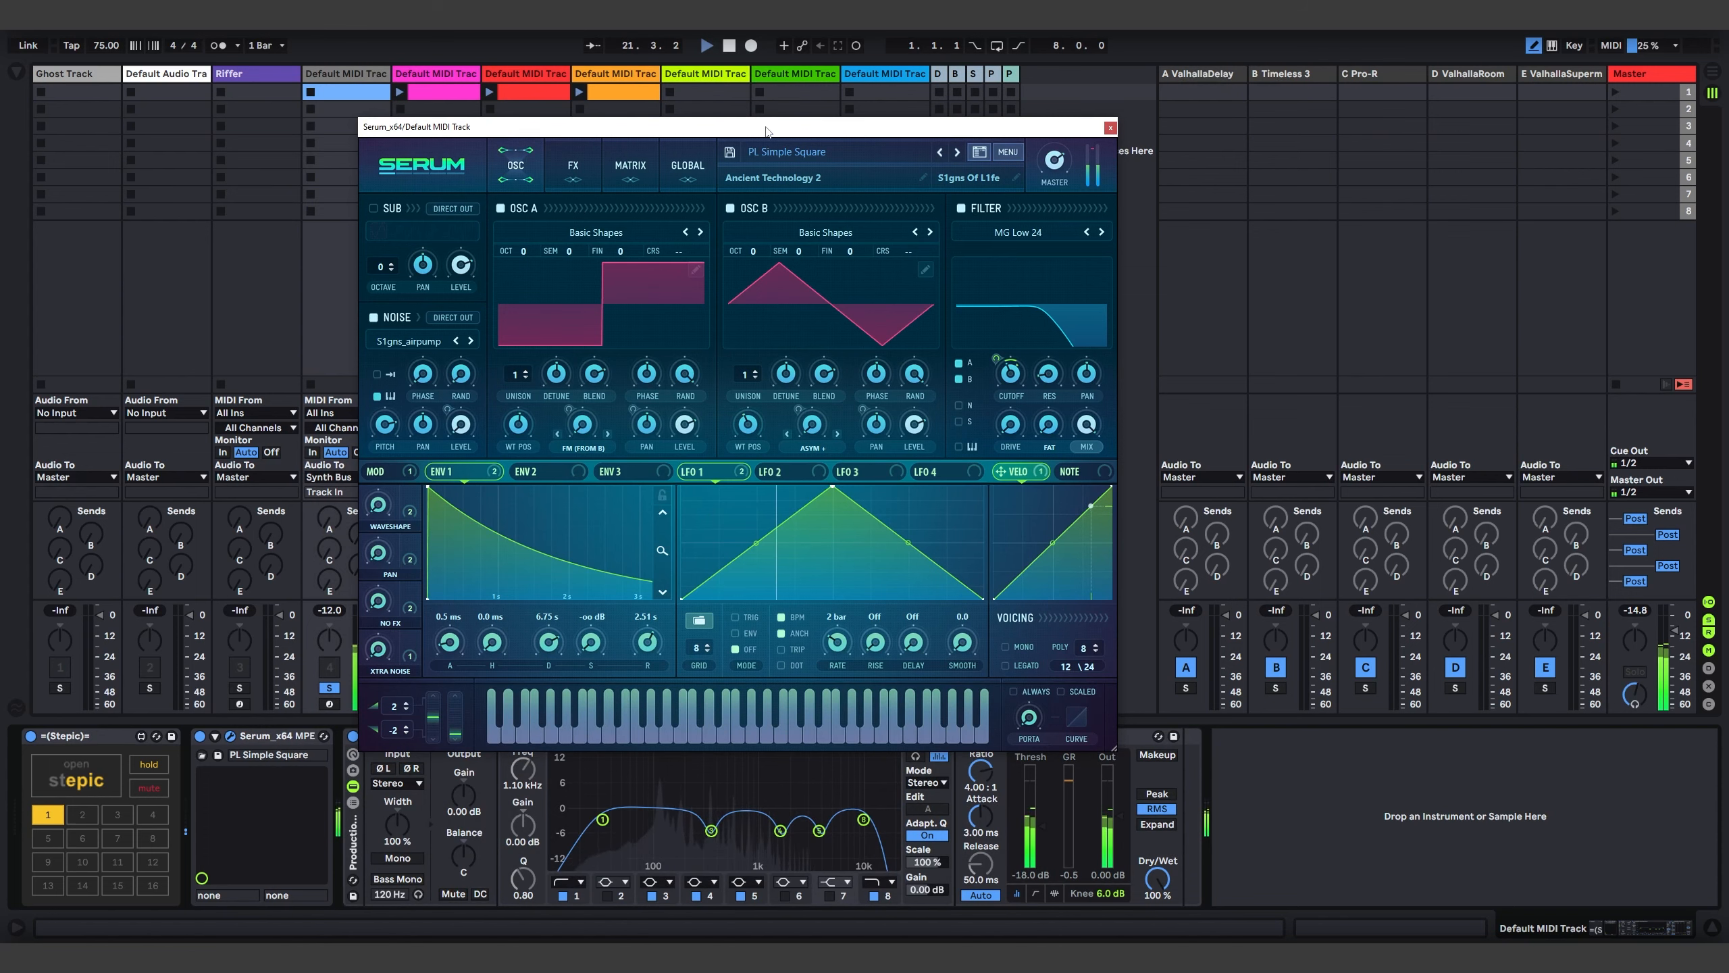
{"action": "left_click_drag", "start_coordinate": [767, 134], "coordinate": [862, 172]}
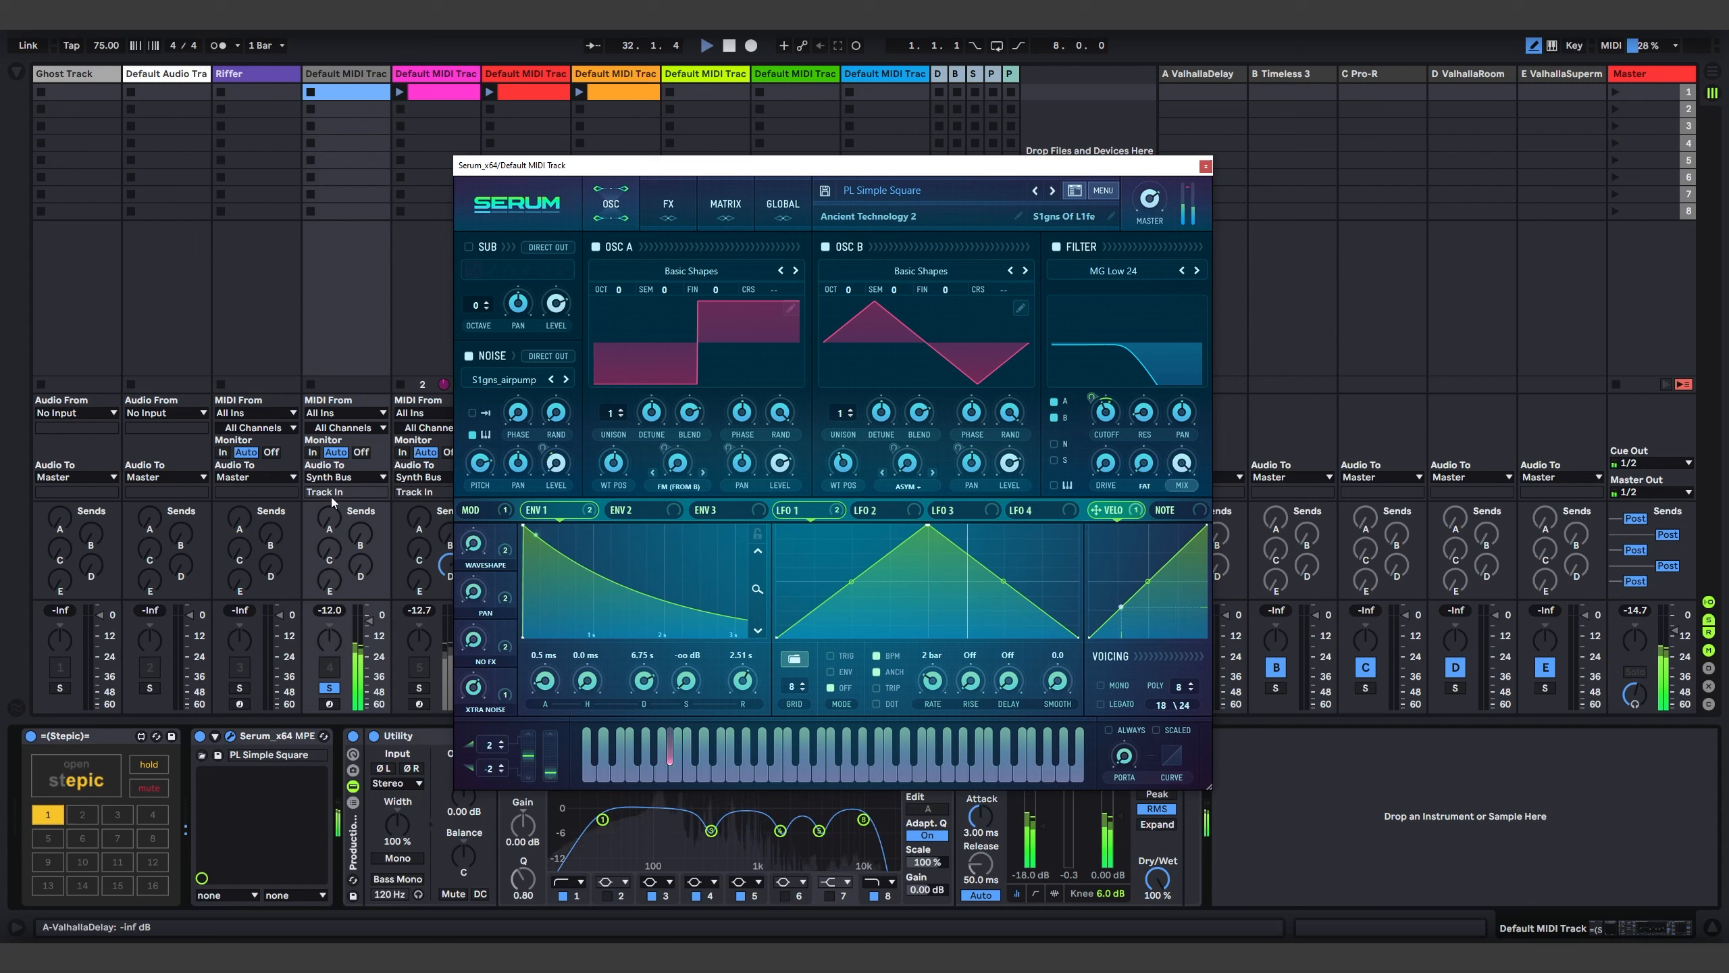
{"action": "left_click", "coordinate": [689, 207]}
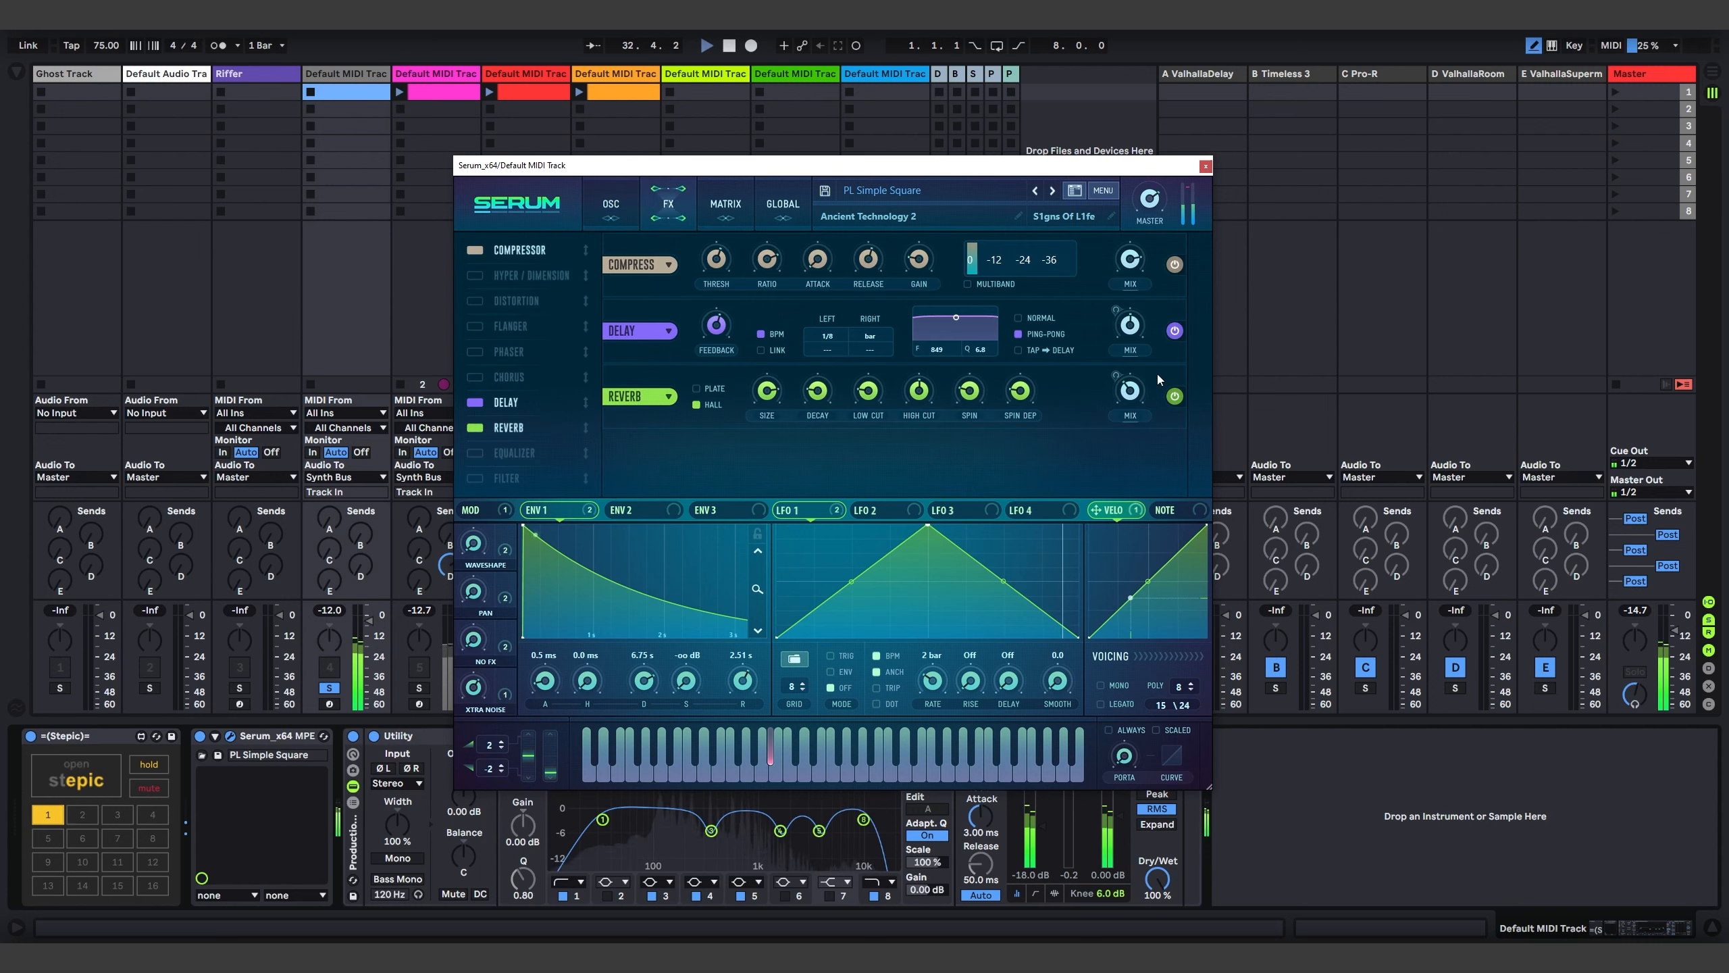
Toggle the Serum patch's delay and reverb and try raising track 4's send D
{"action": "left_click", "coordinate": [1175, 331]}
{"action": "left_click", "coordinate": [1174, 396]}
{"action": "left_click_drag", "start_coordinate": [362, 566], "coordinate": [329, 422]}
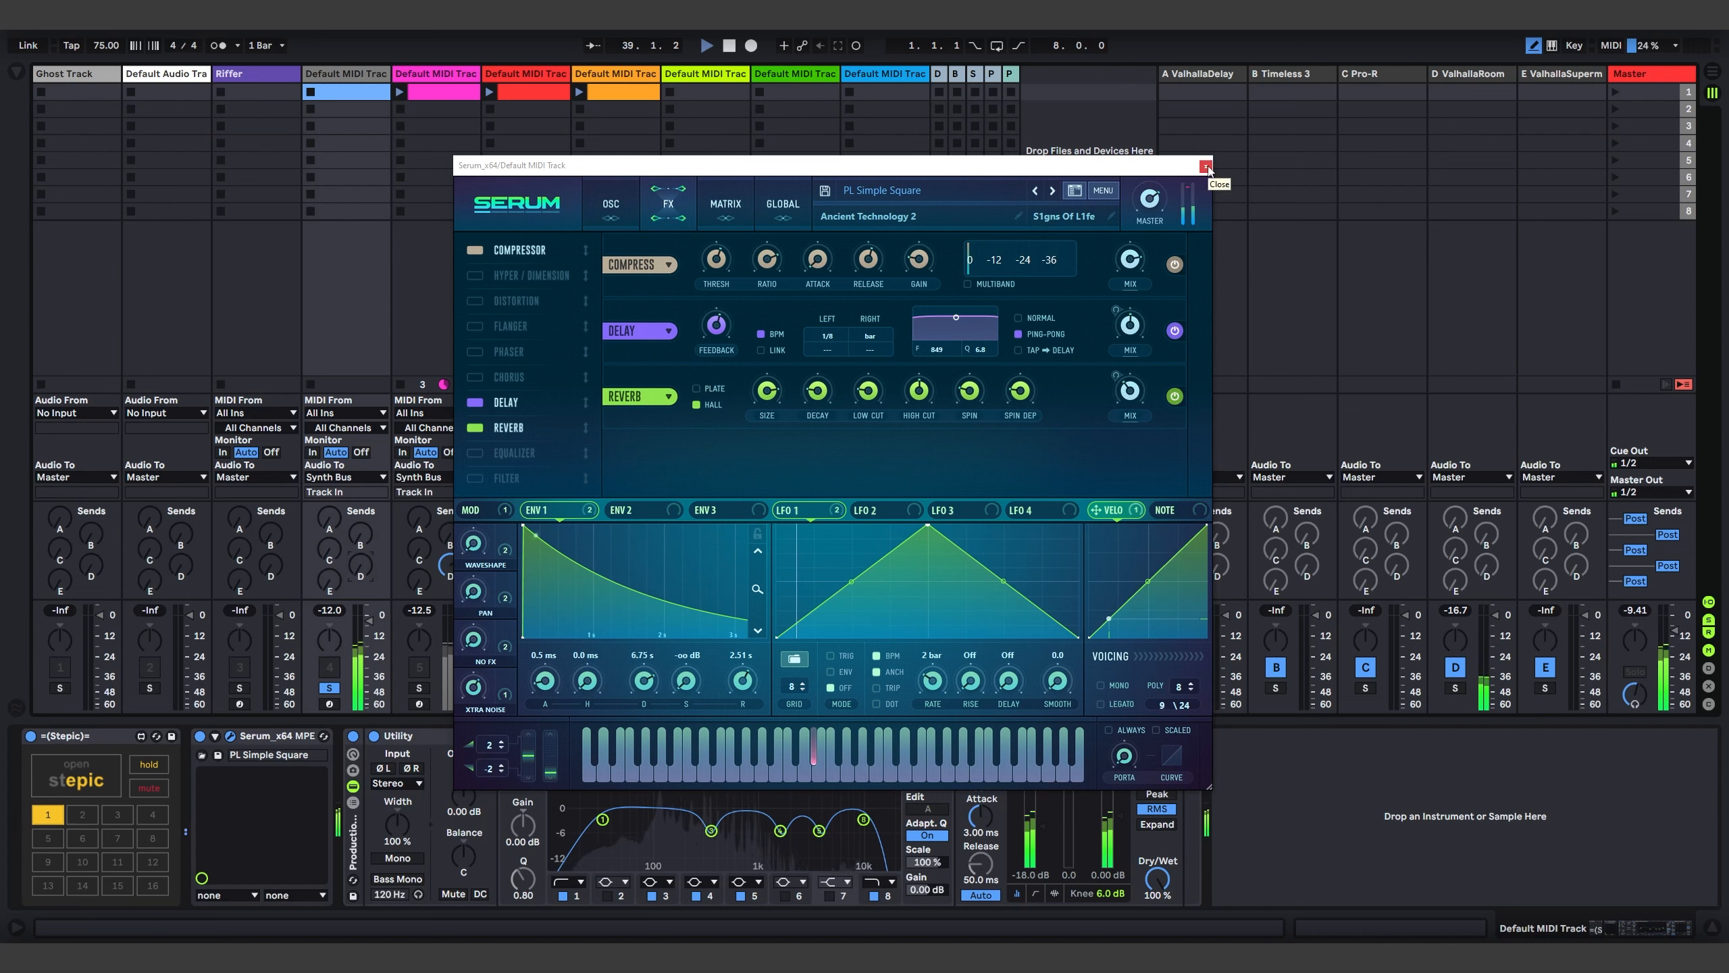
Close track 4's Serum, solo track 5 instead and open its Serum synth with the SCP Silicon Pathway patch
{"action": "left_click", "coordinate": [611, 209]}
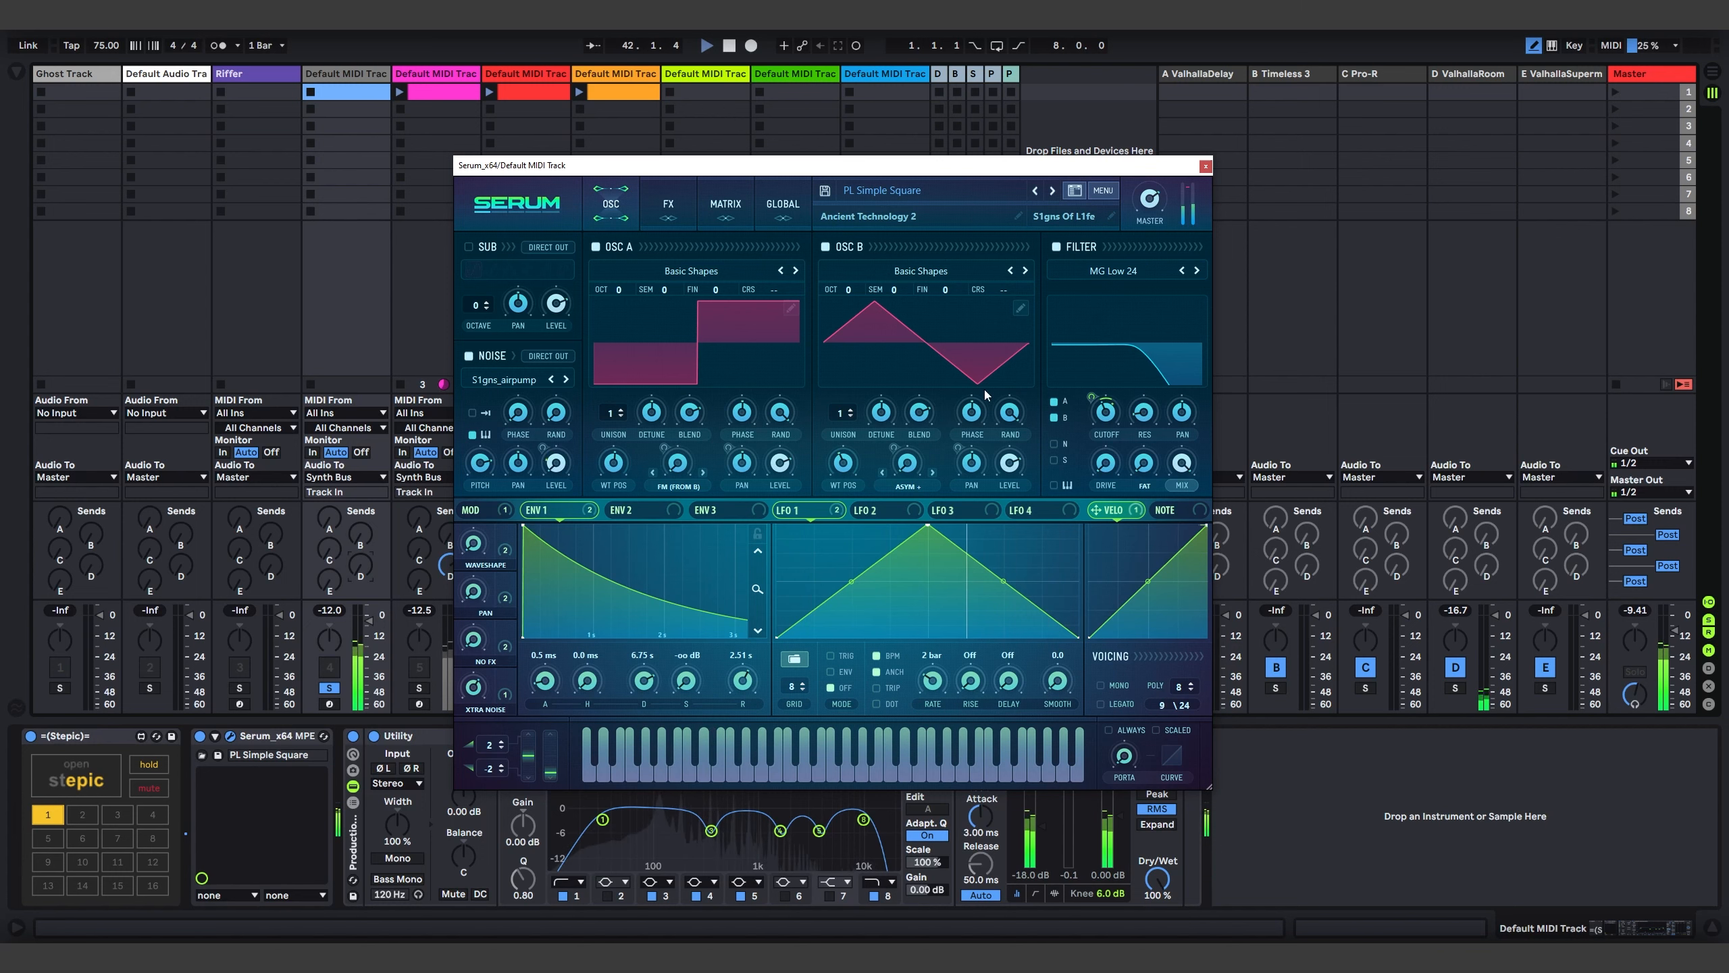
{"action": "left_click", "coordinate": [1205, 167]}
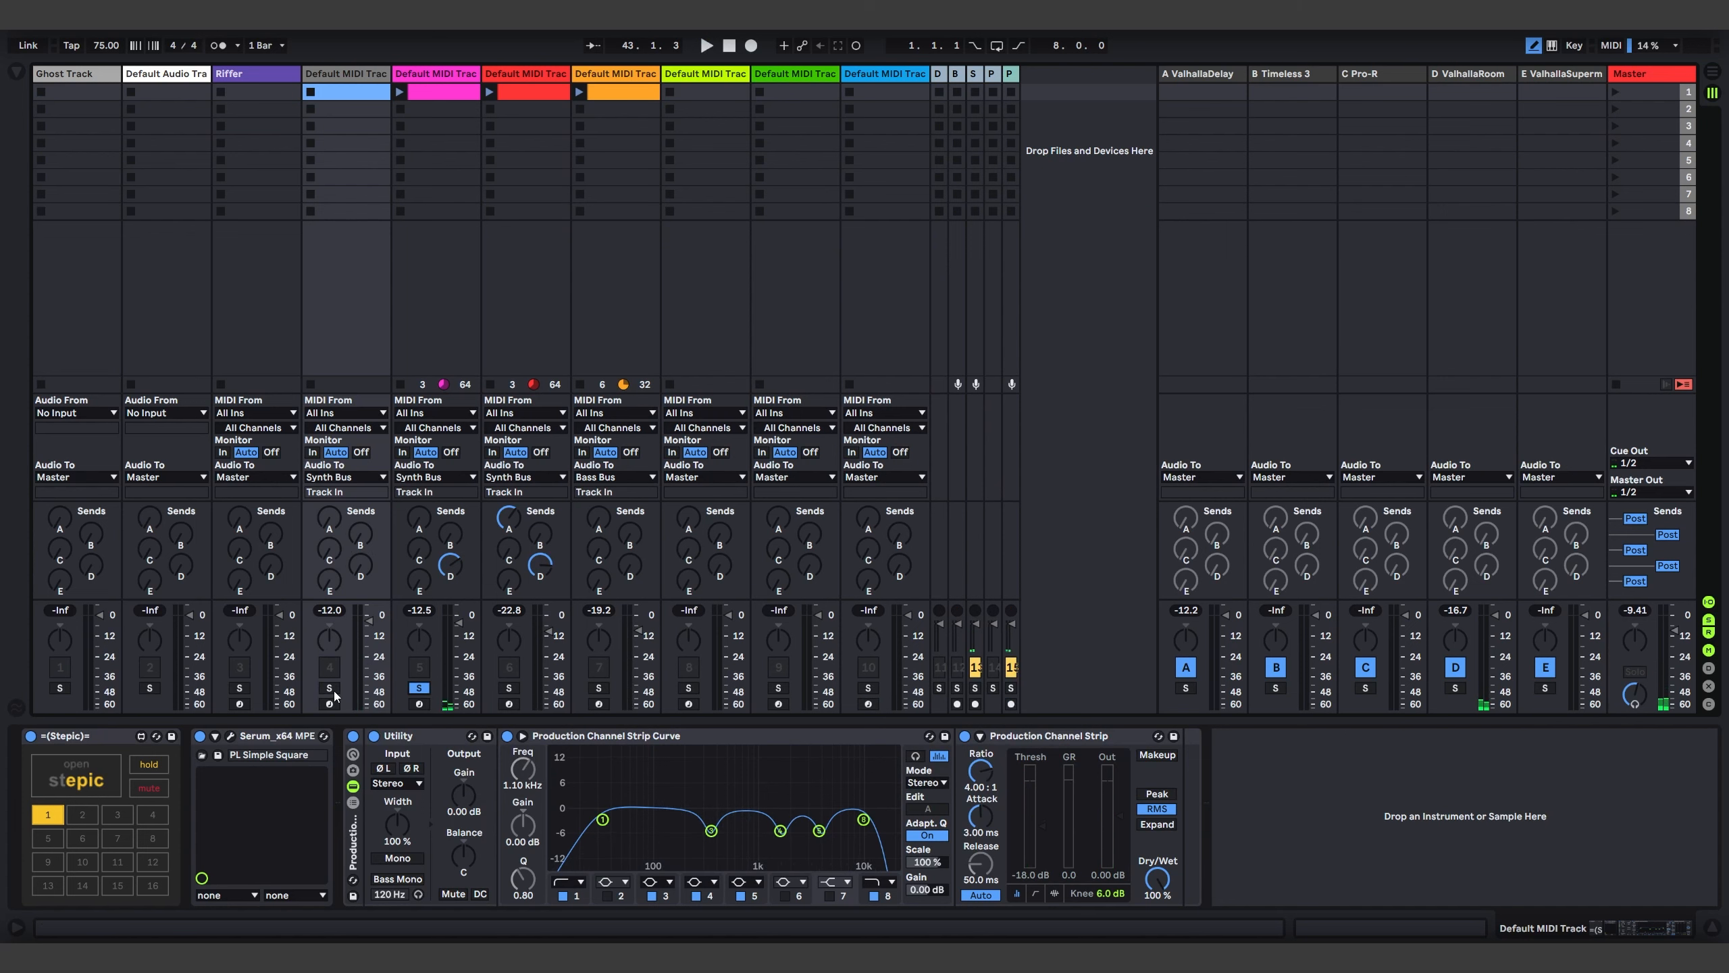
{"action": "left_click", "coordinate": [433, 185]}
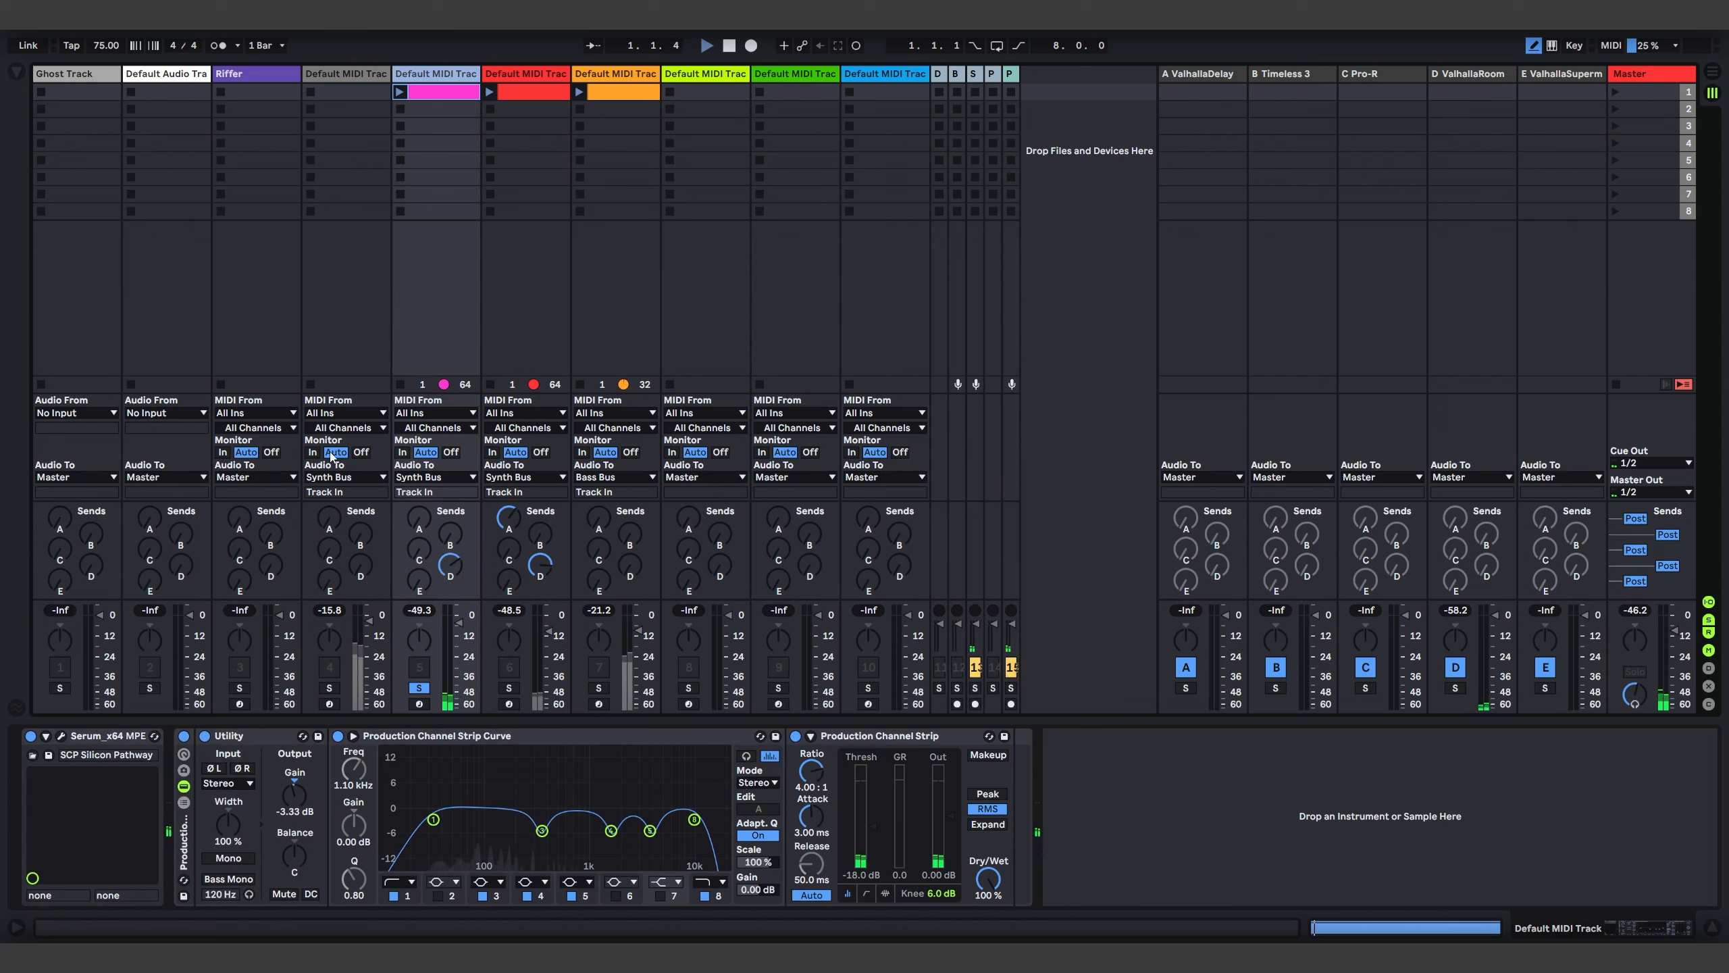
{"action": "left_click", "coordinate": [61, 737]}
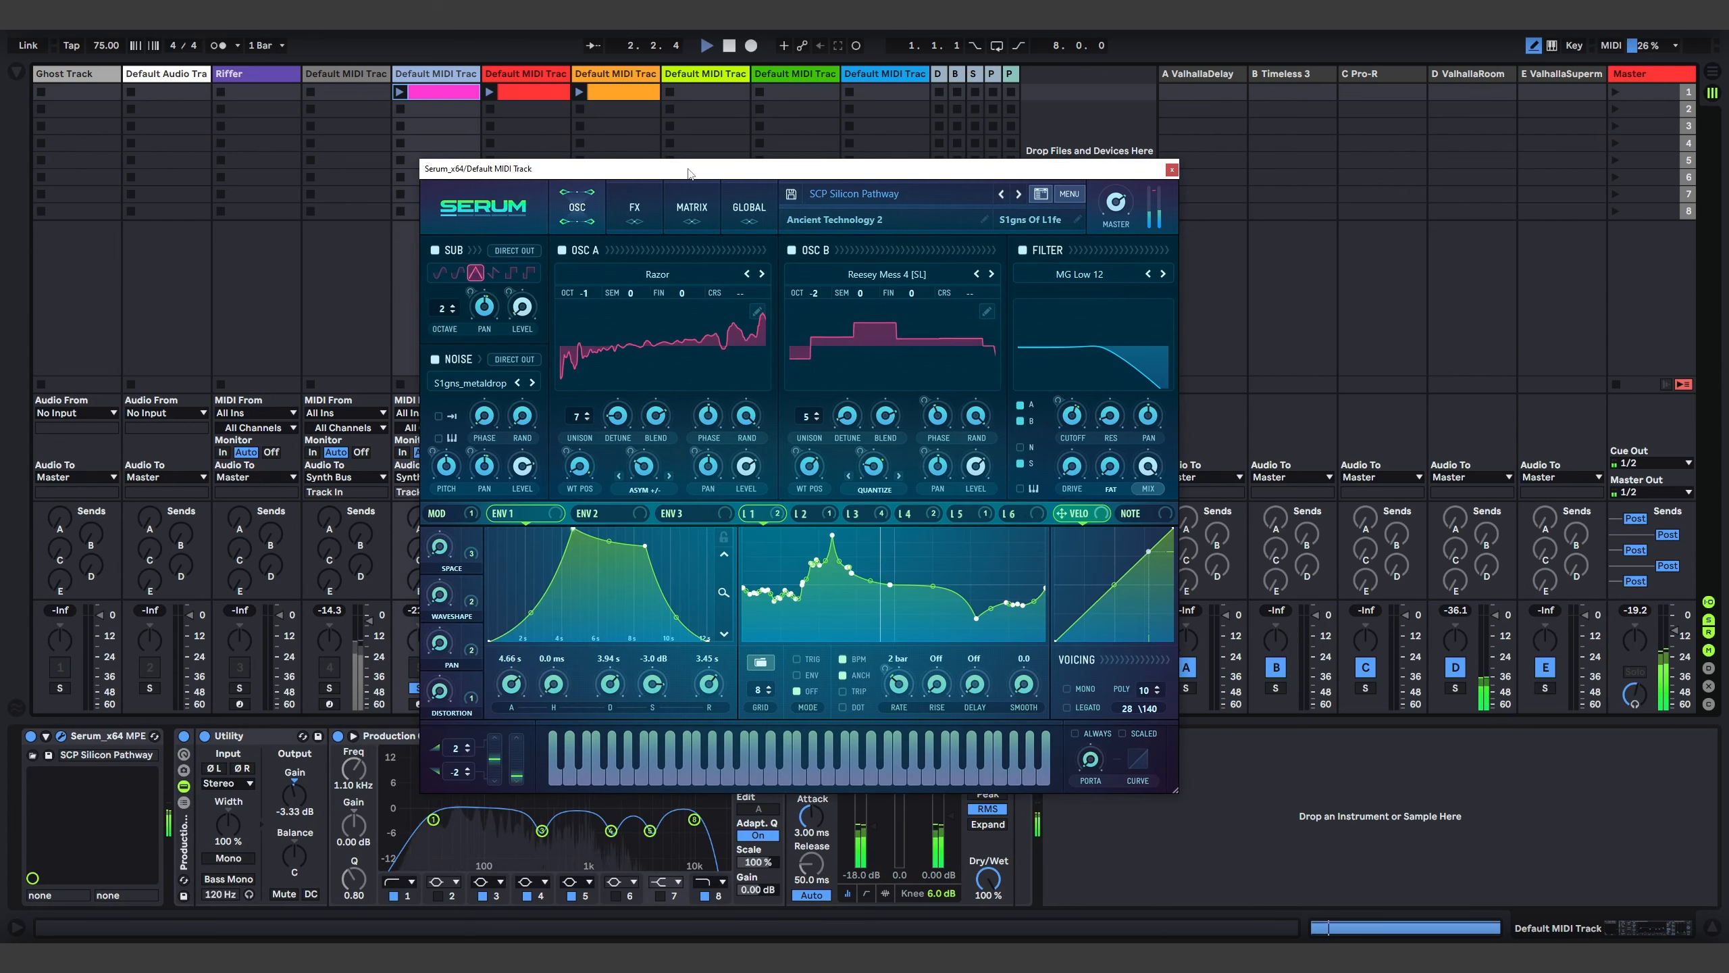
{"action": "left_click_drag", "start_coordinate": [689, 173], "coordinate": [716, 170]}
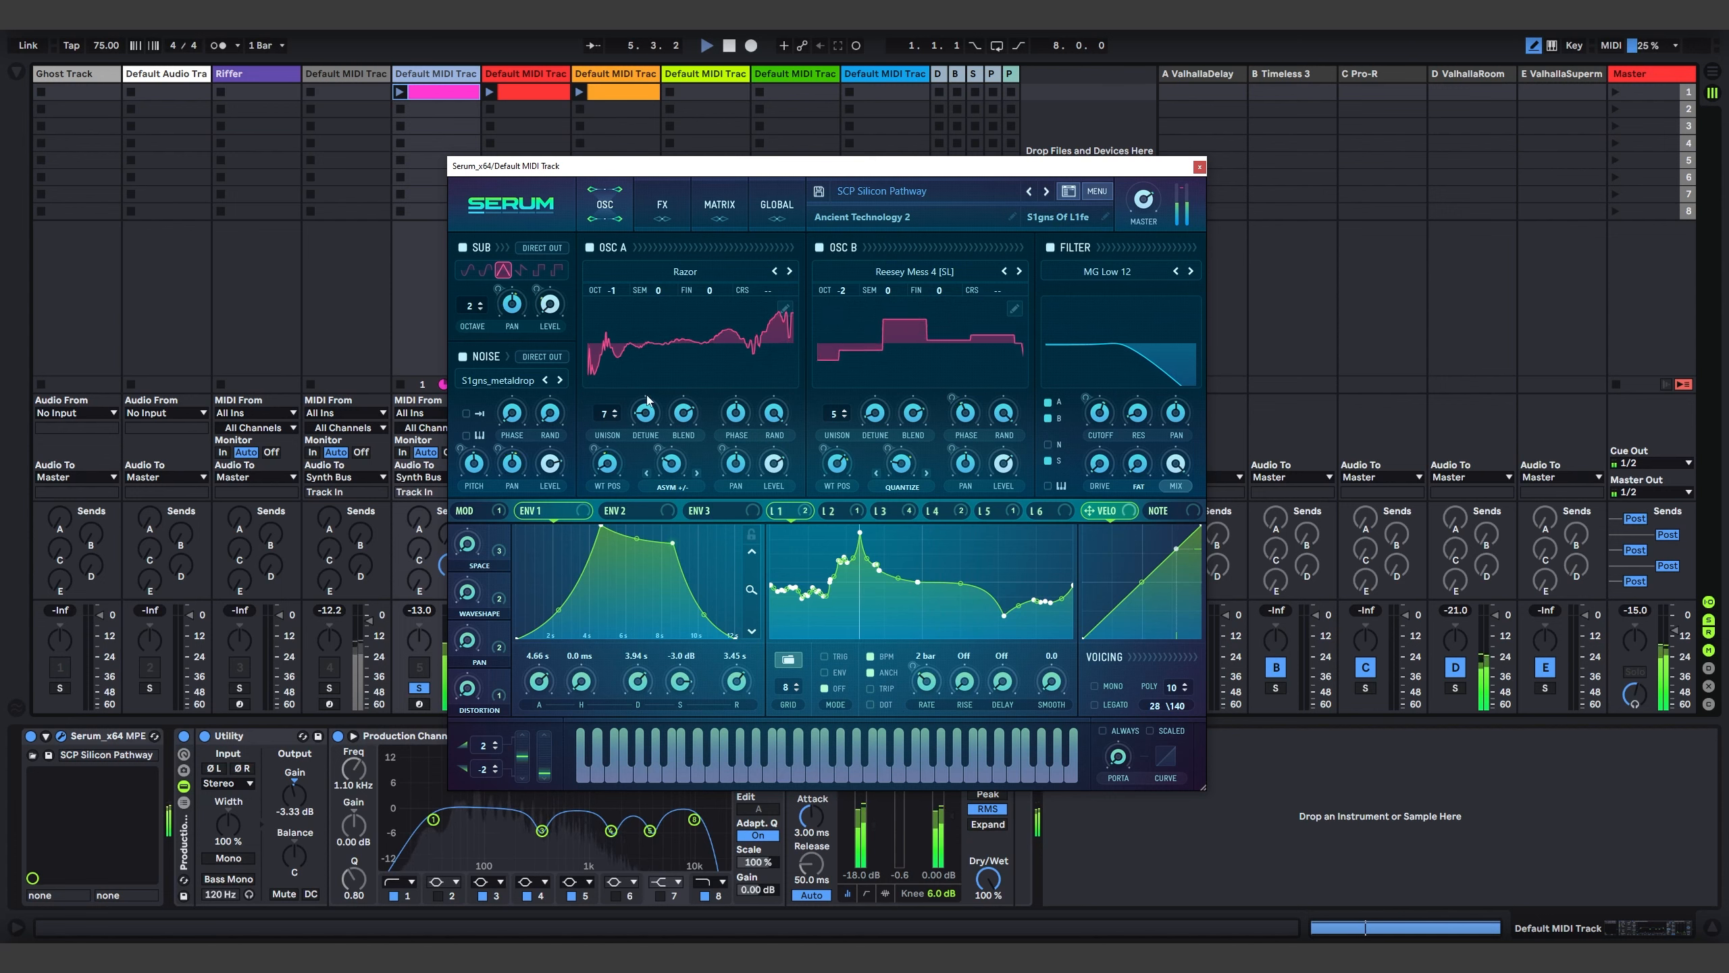
Examine LFO 2, the modulation matrix routings and the global chaos settings of the SCP Silicon Pathway patch
{"action": "left_click", "coordinate": [843, 512]}
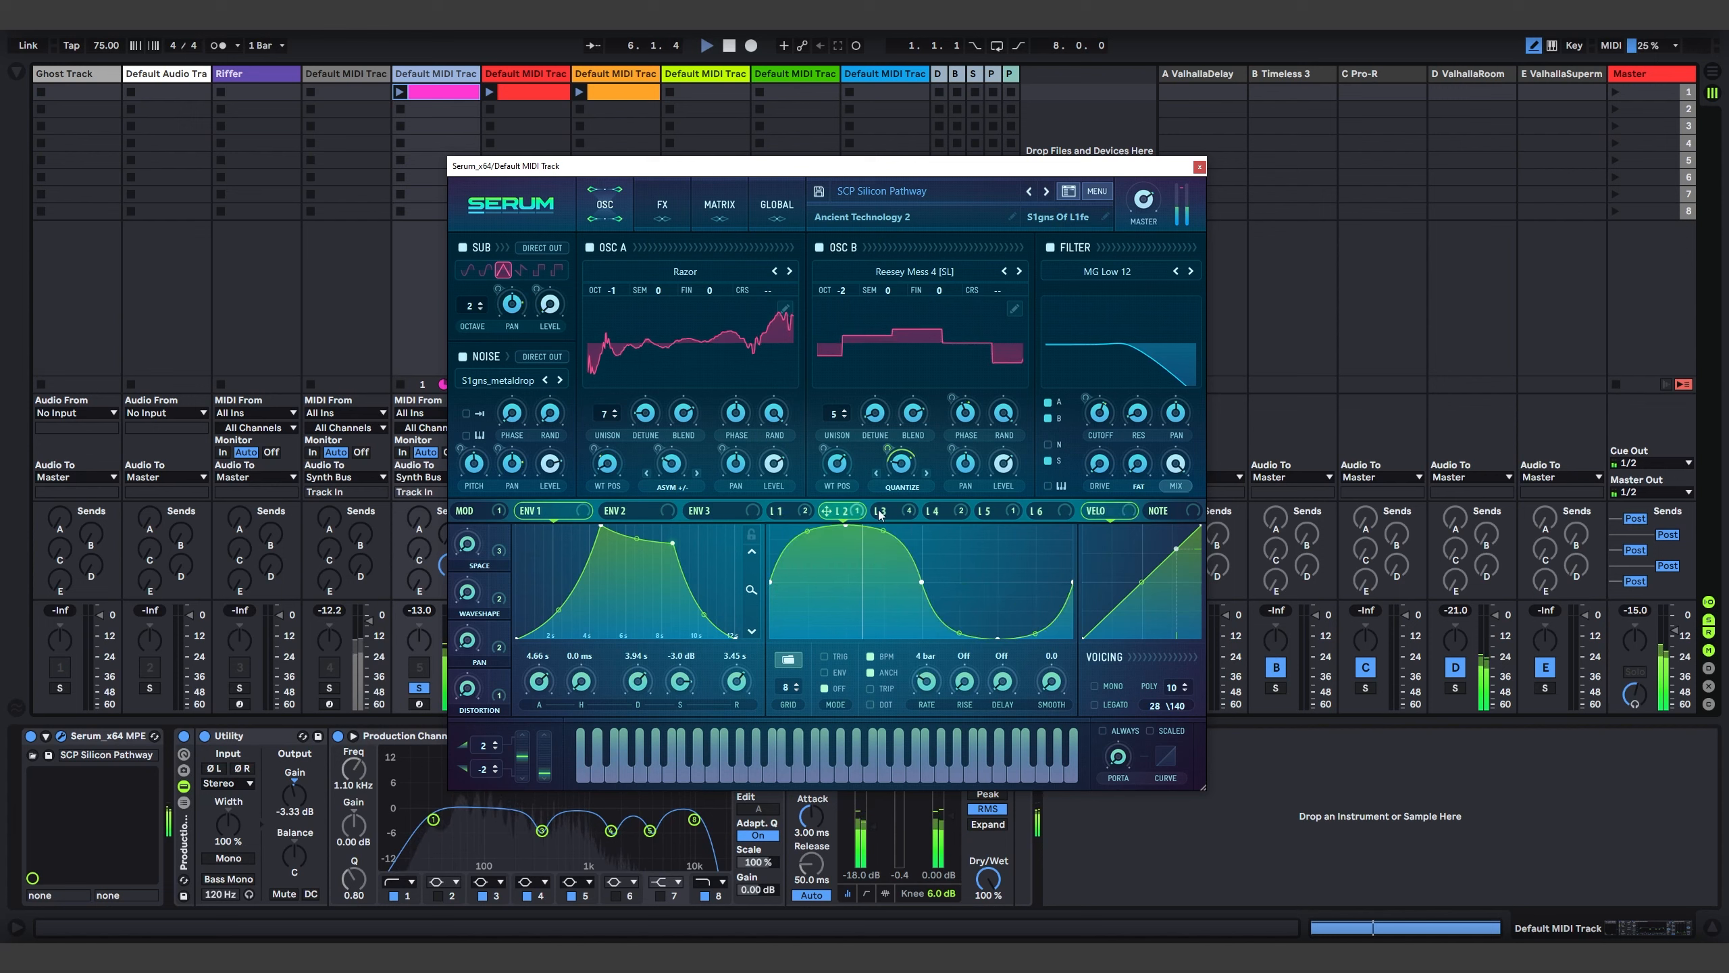
{"action": "left_click", "coordinate": [718, 204]}
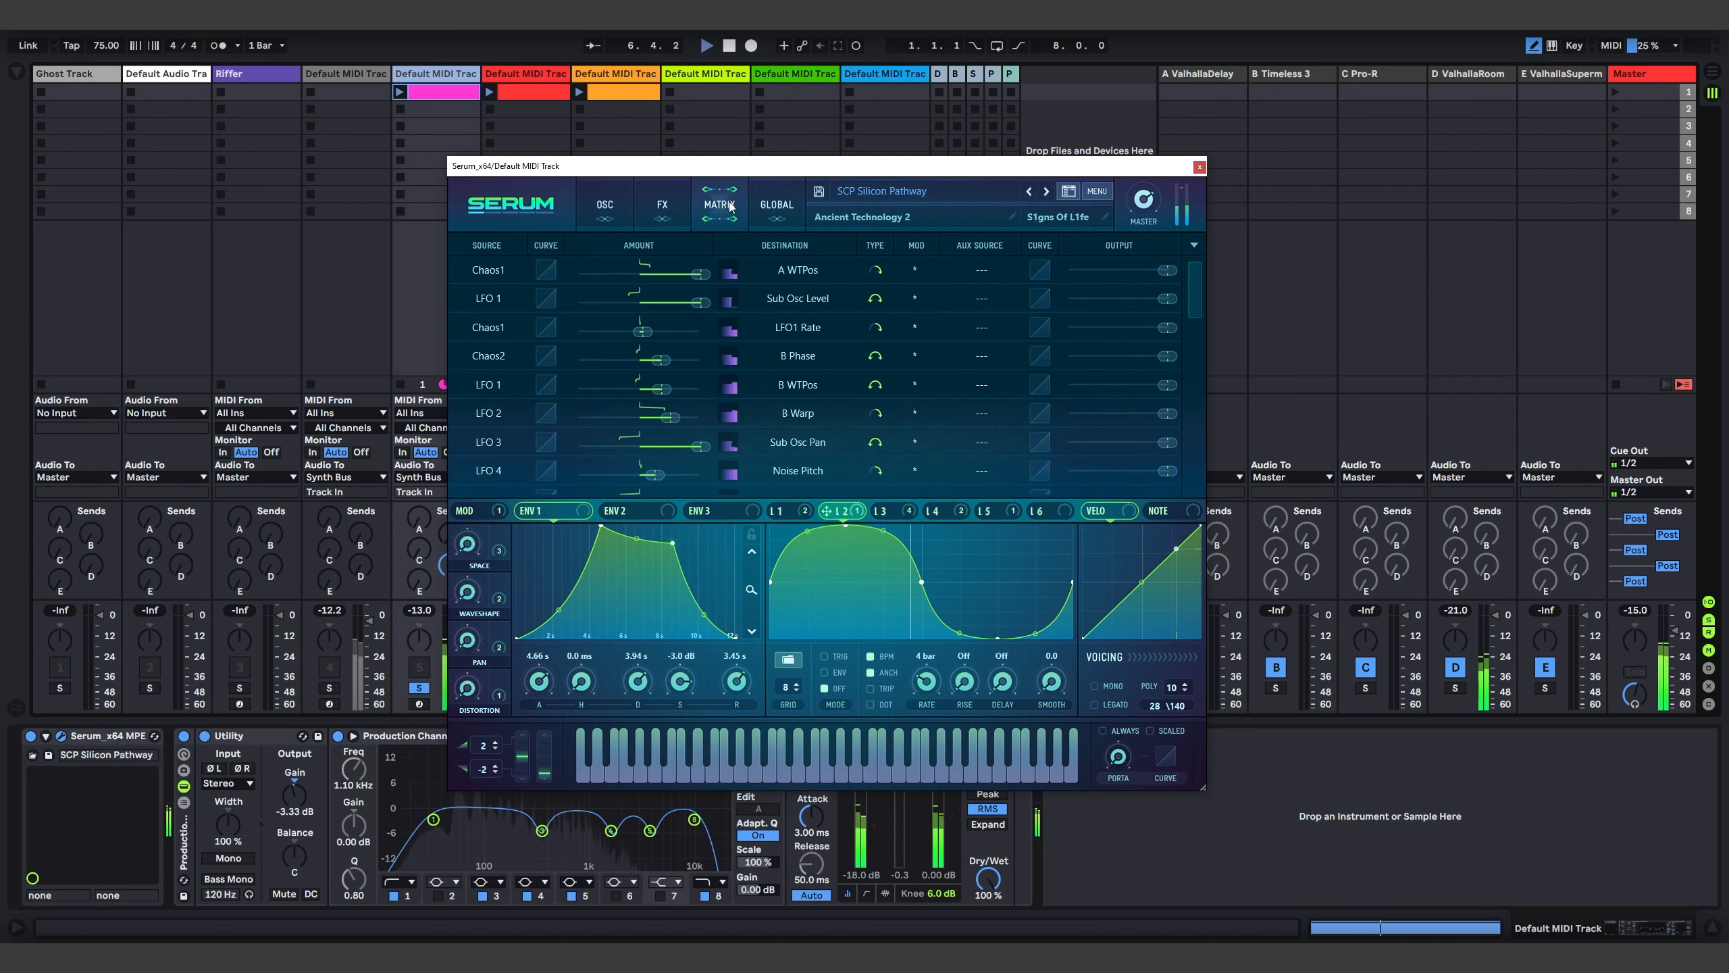
{"action": "scroll", "coordinate": [1205, 441], "scroll_direction": "down", "scroll_amount": 10}
{"action": "scroll", "coordinate": [1205, 441], "scroll_direction": "up", "scroll_amount": 10}
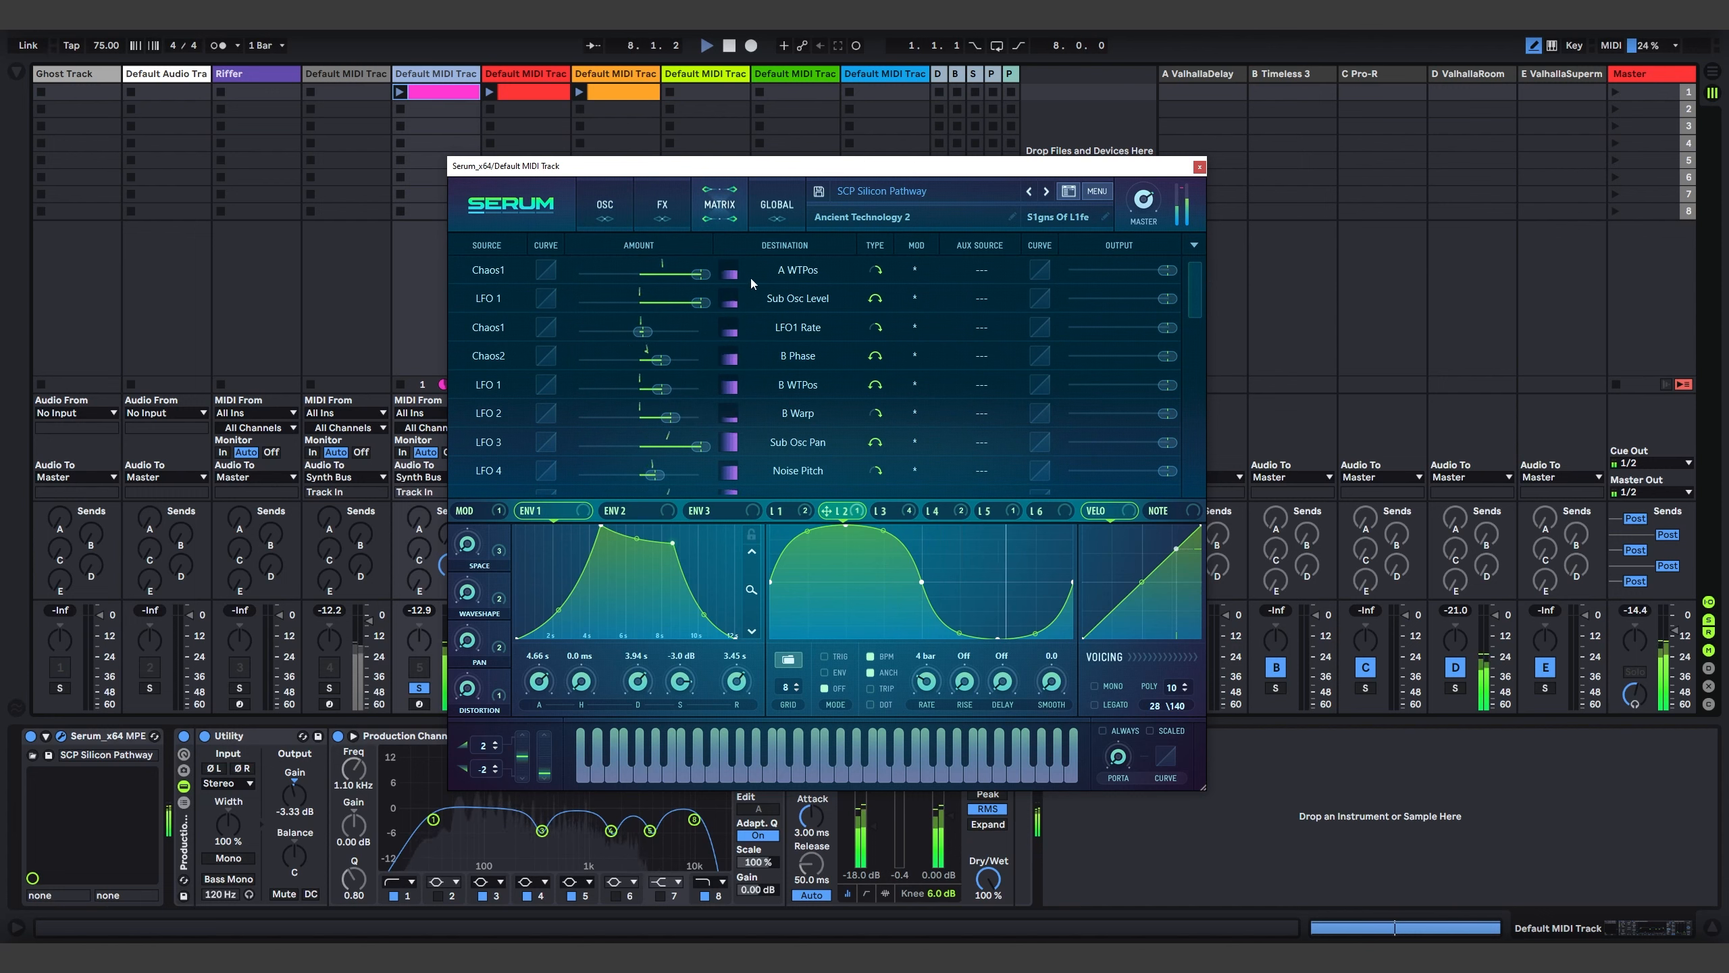
{"action": "left_click", "coordinate": [776, 205]}
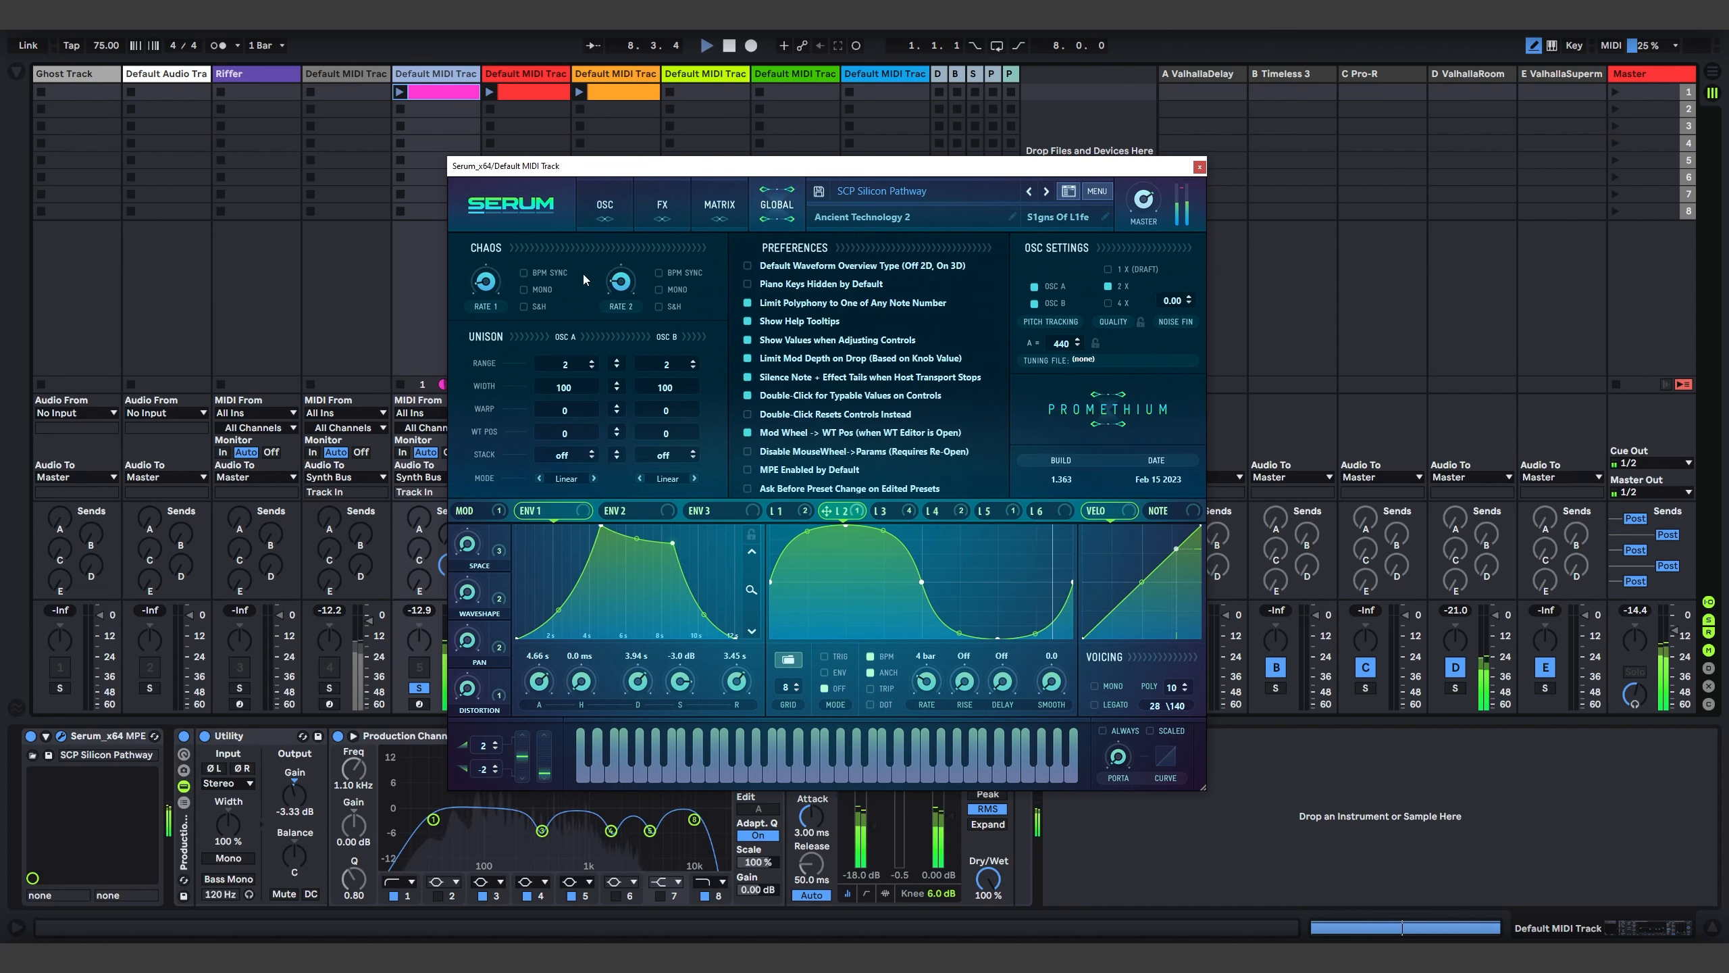
{"action": "left_click", "coordinate": [715, 204]}
Review the SCP Silicon Pathway patch's effects chain, oscillators and LFO 1, and close Serum
{"action": "left_click", "coordinate": [673, 205]}
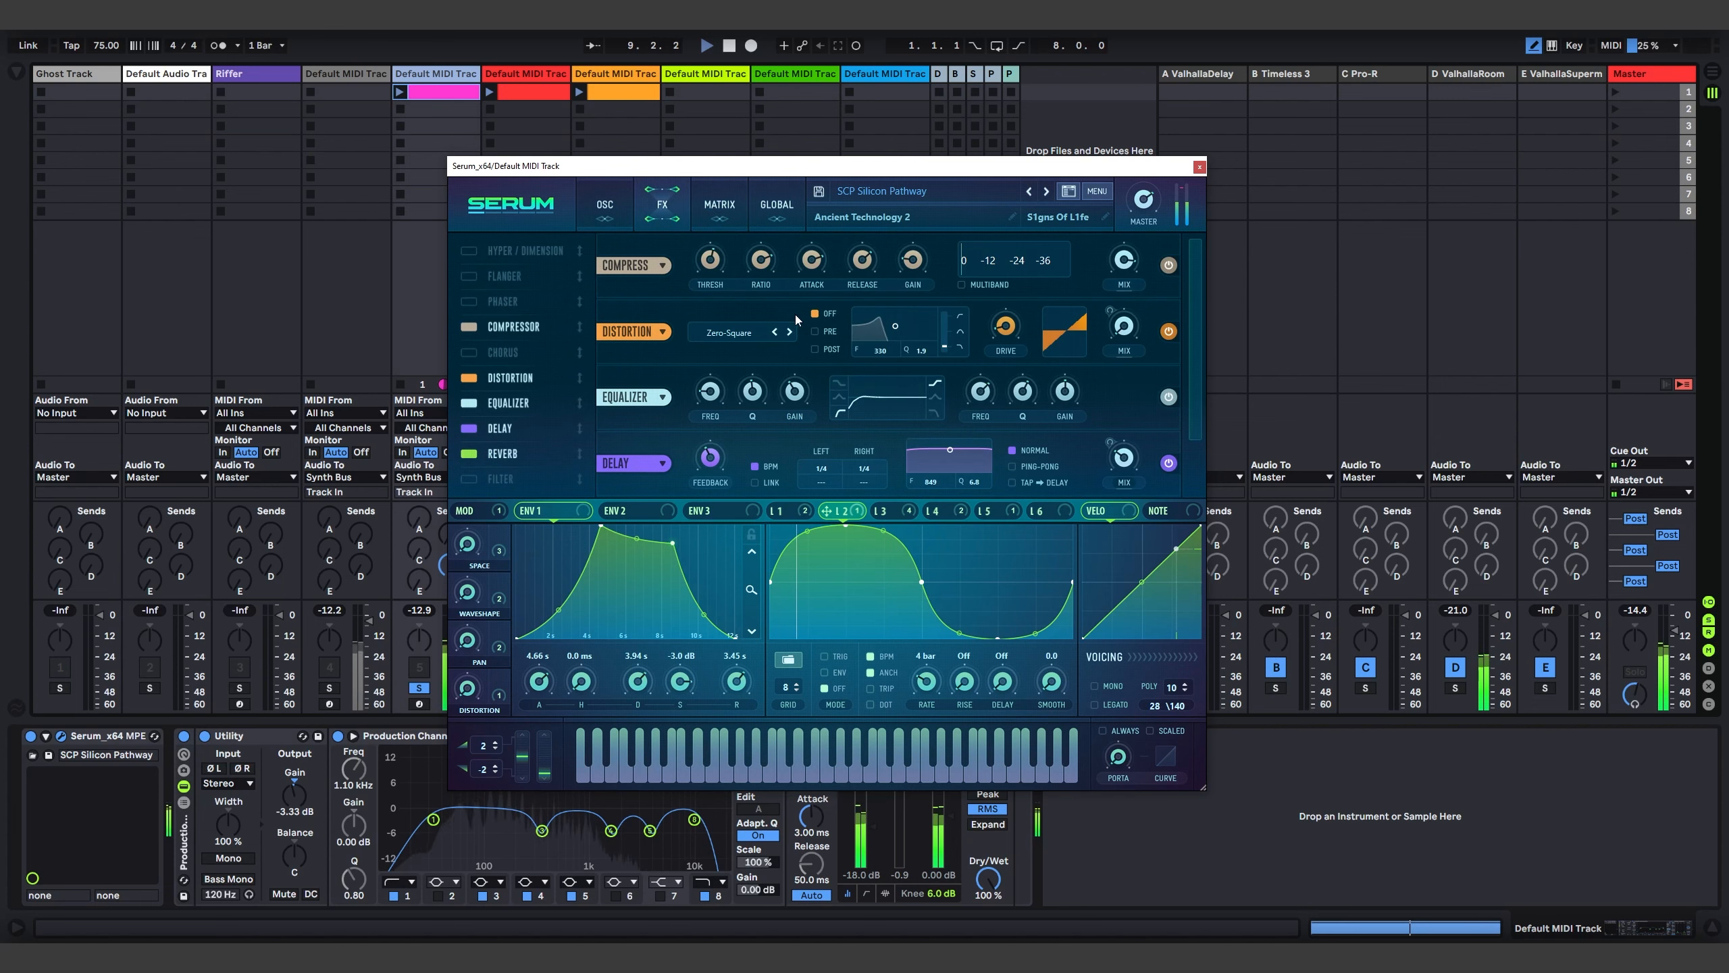
{"action": "mouse_move", "coordinate": [663, 174]}
{"action": "left_mouse_down"}
{"action": "mouse_move", "coordinate": [849, 162]}
{"action": "mouse_move", "coordinate": [641, 173]}
{"action": "left_mouse_up"}
{"action": "scroll", "coordinate": [954, 277], "scroll_direction": "down", "scroll_amount": 2}
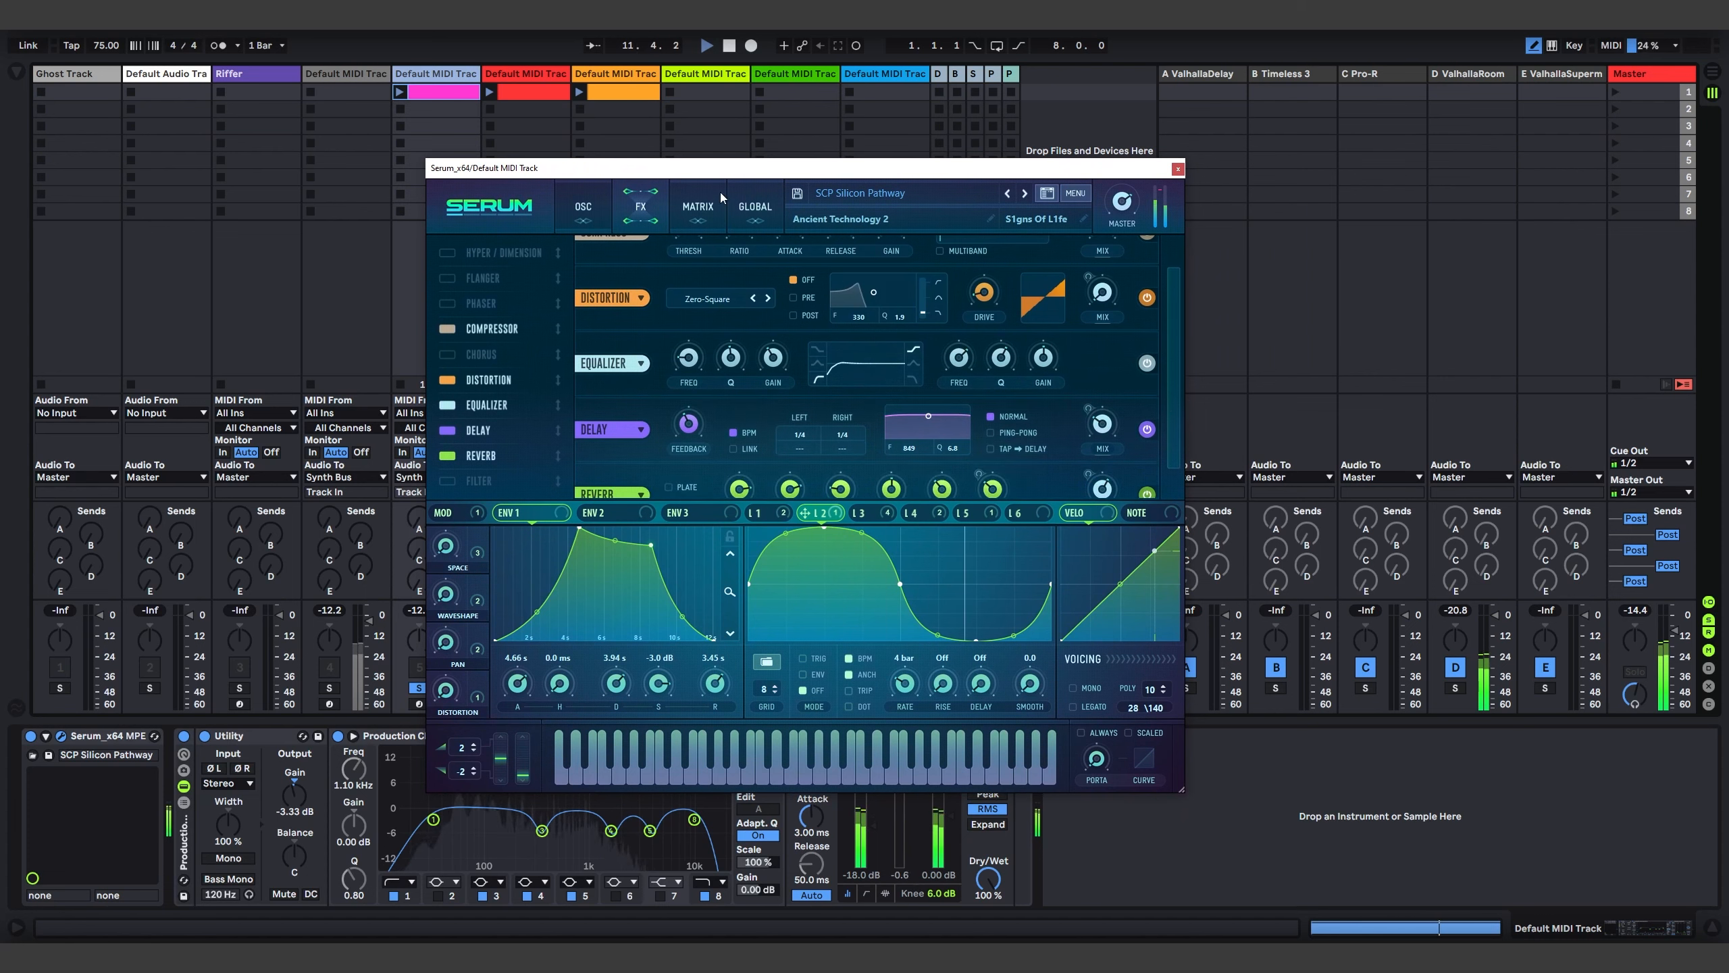
{"action": "left_click", "coordinate": [583, 207]}
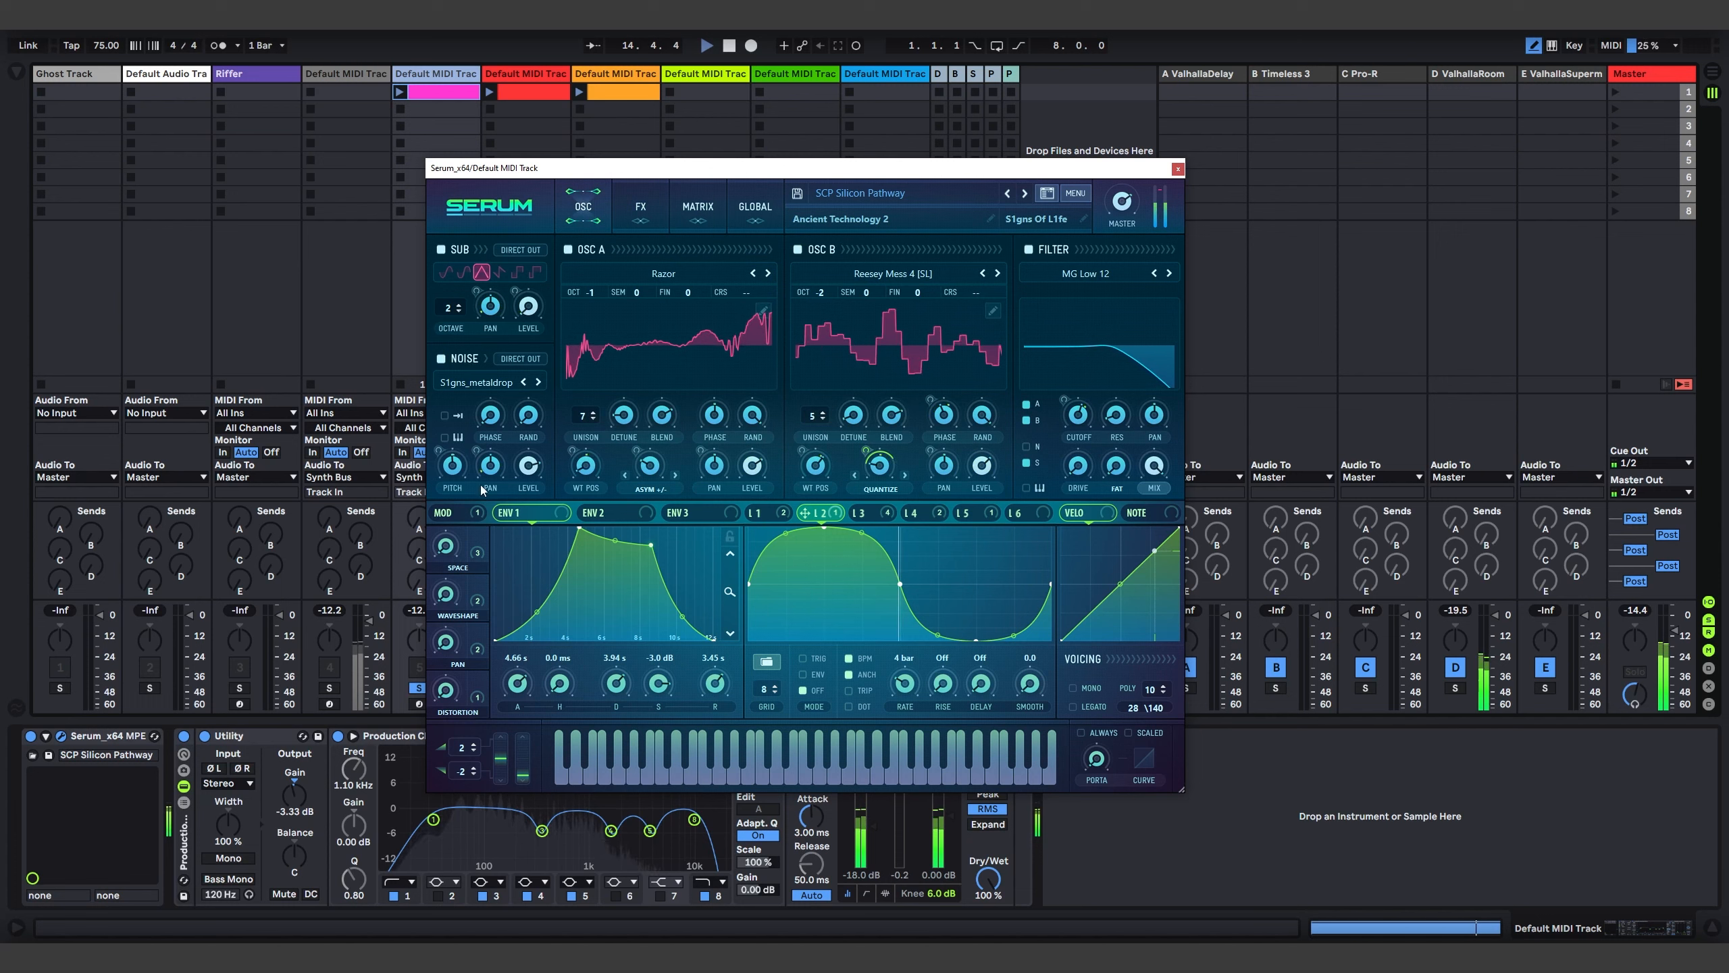
{"action": "left_click", "coordinate": [757, 513]}
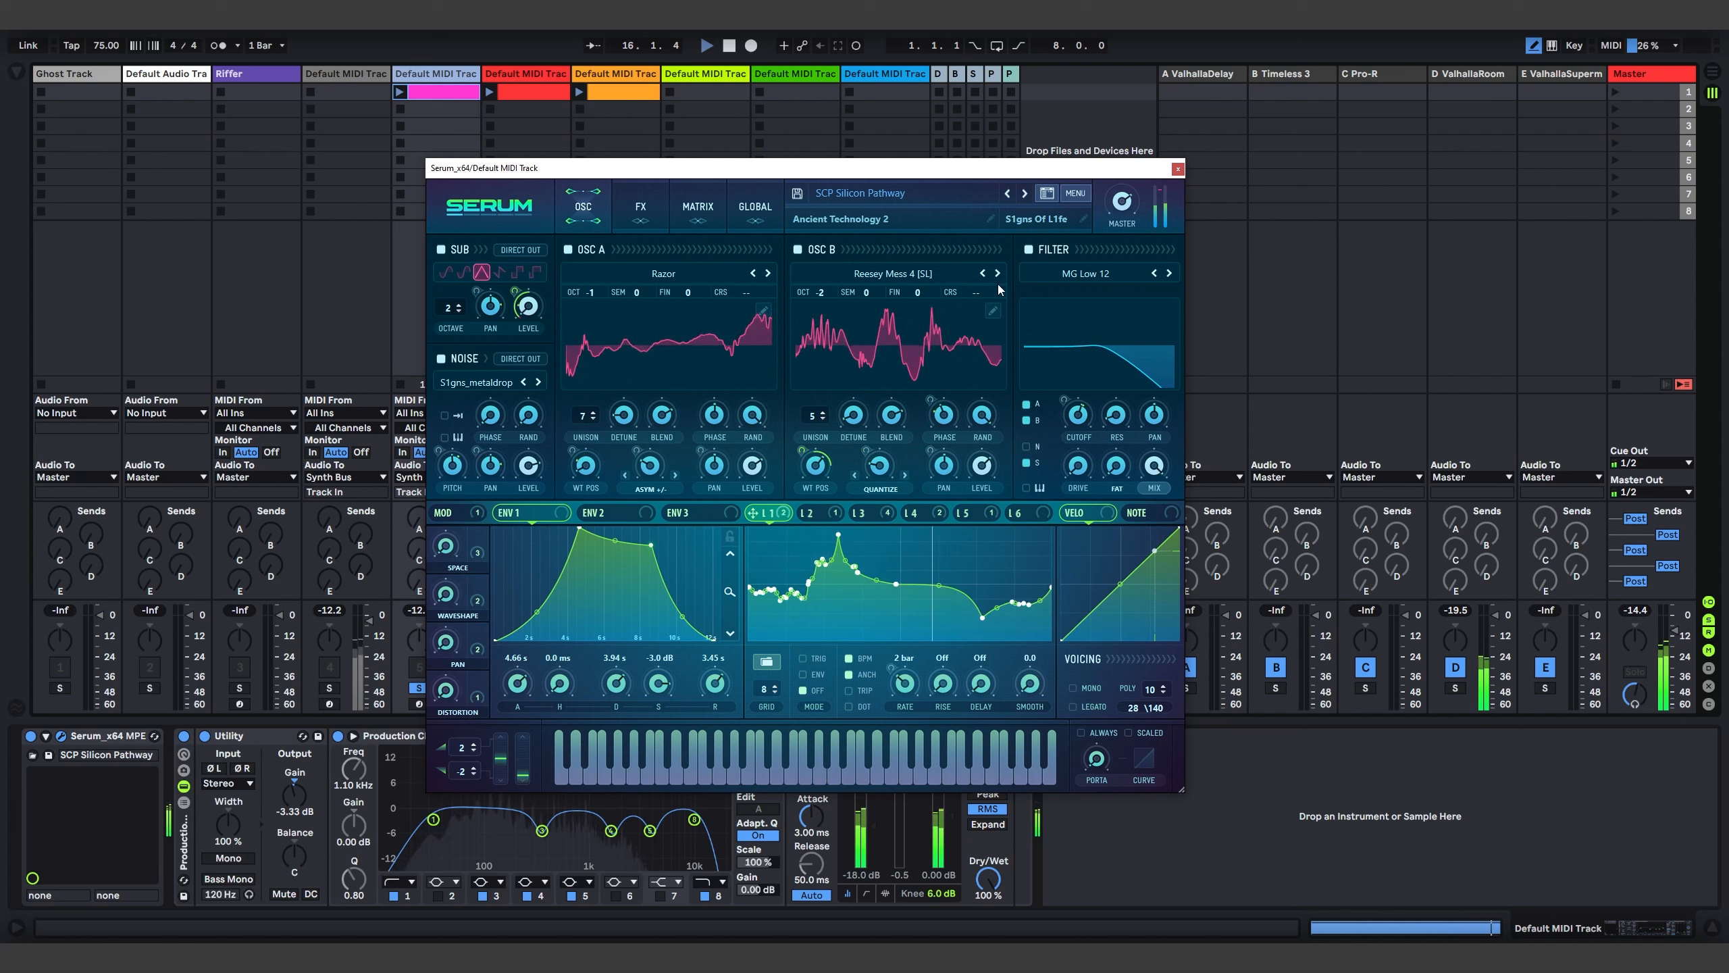
{"action": "left_click", "coordinate": [640, 206]}
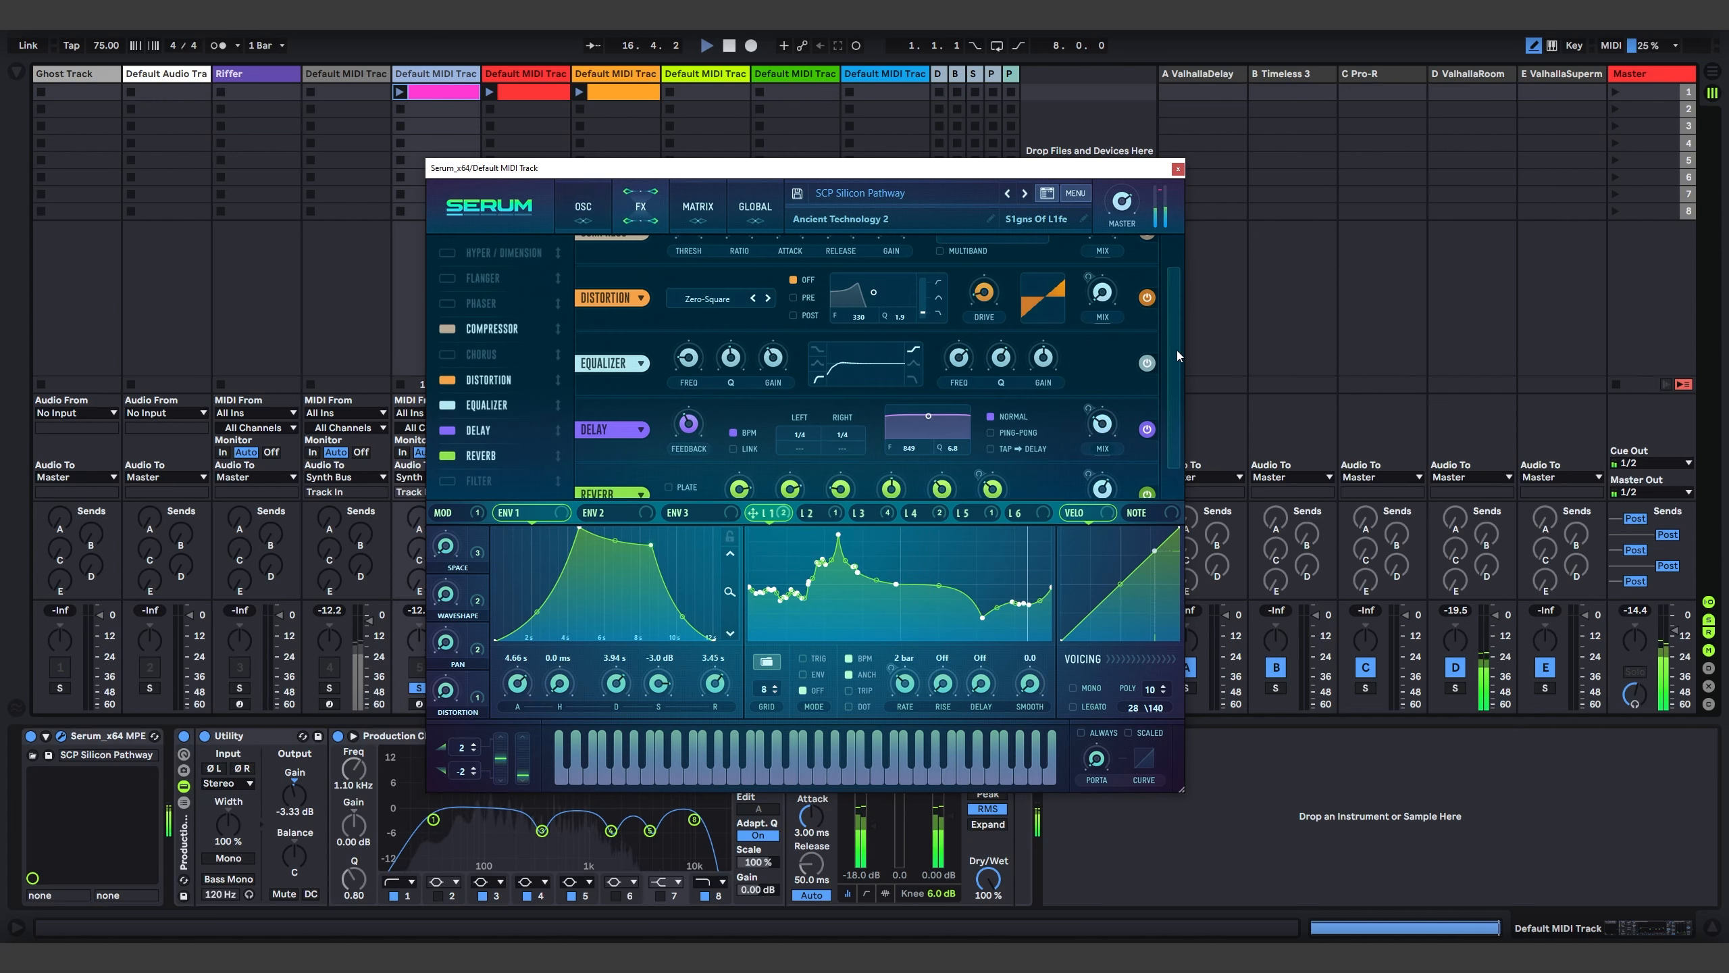
{"action": "scroll", "coordinate": [1179, 355], "scroll_direction": "up", "scroll_amount": 2}
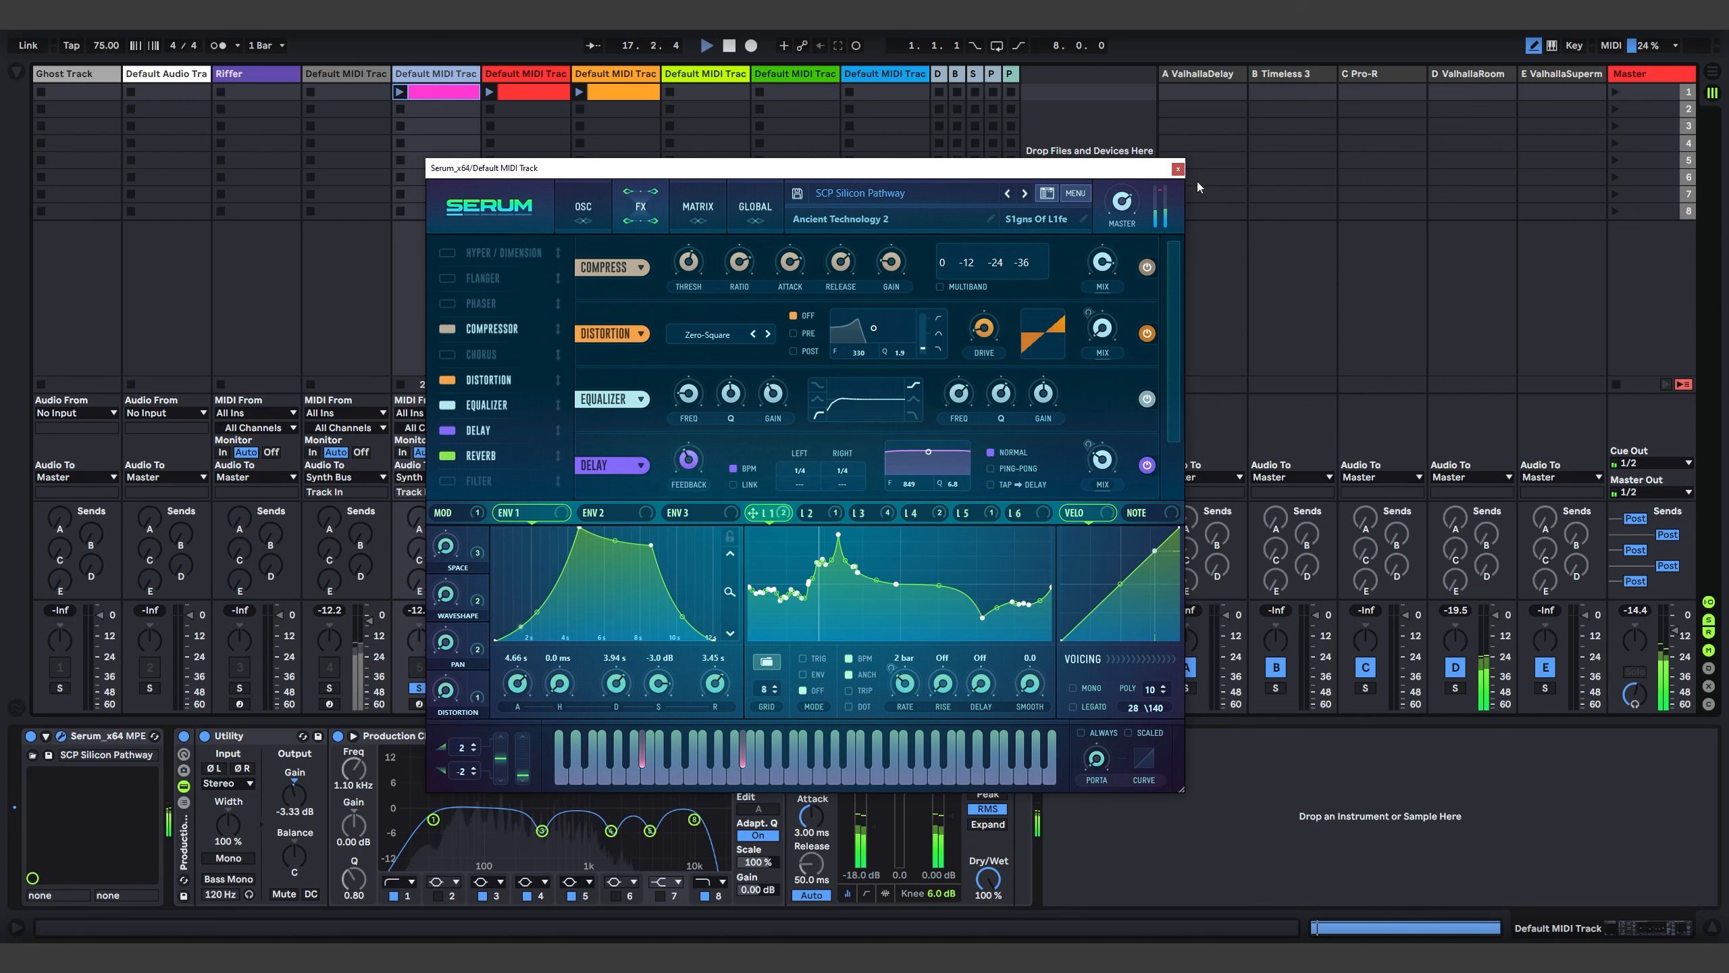
{"action": "left_click", "coordinate": [582, 206]}
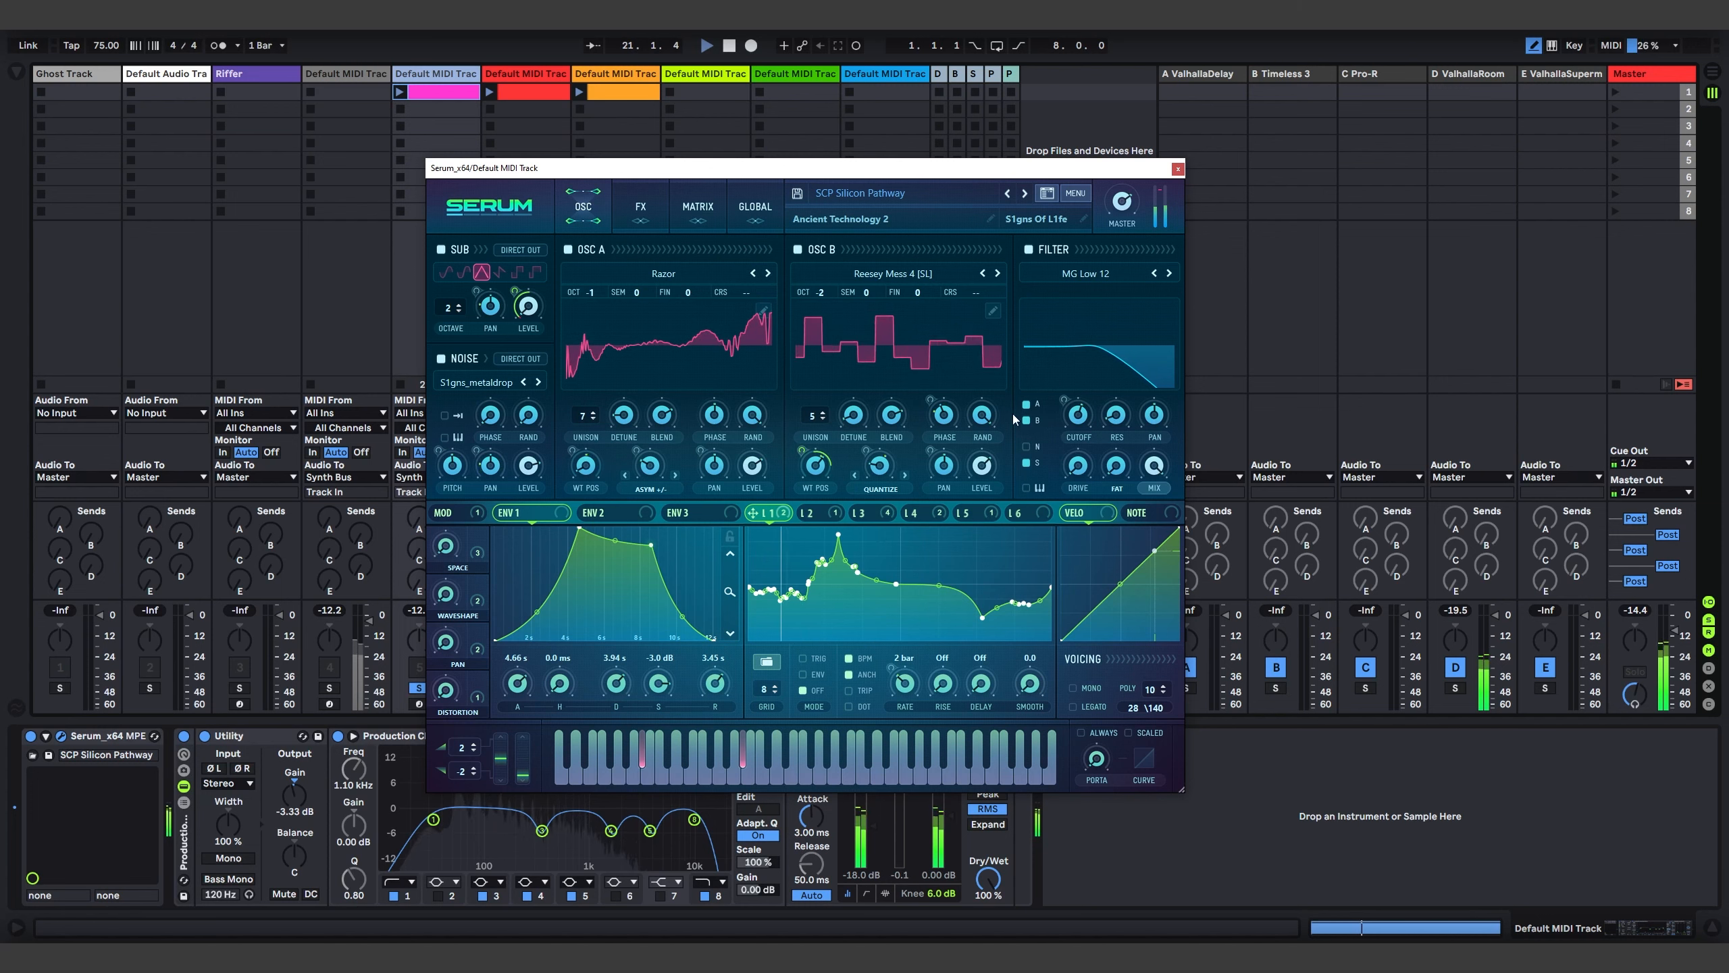
{"action": "left_click", "coordinate": [621, 200]}
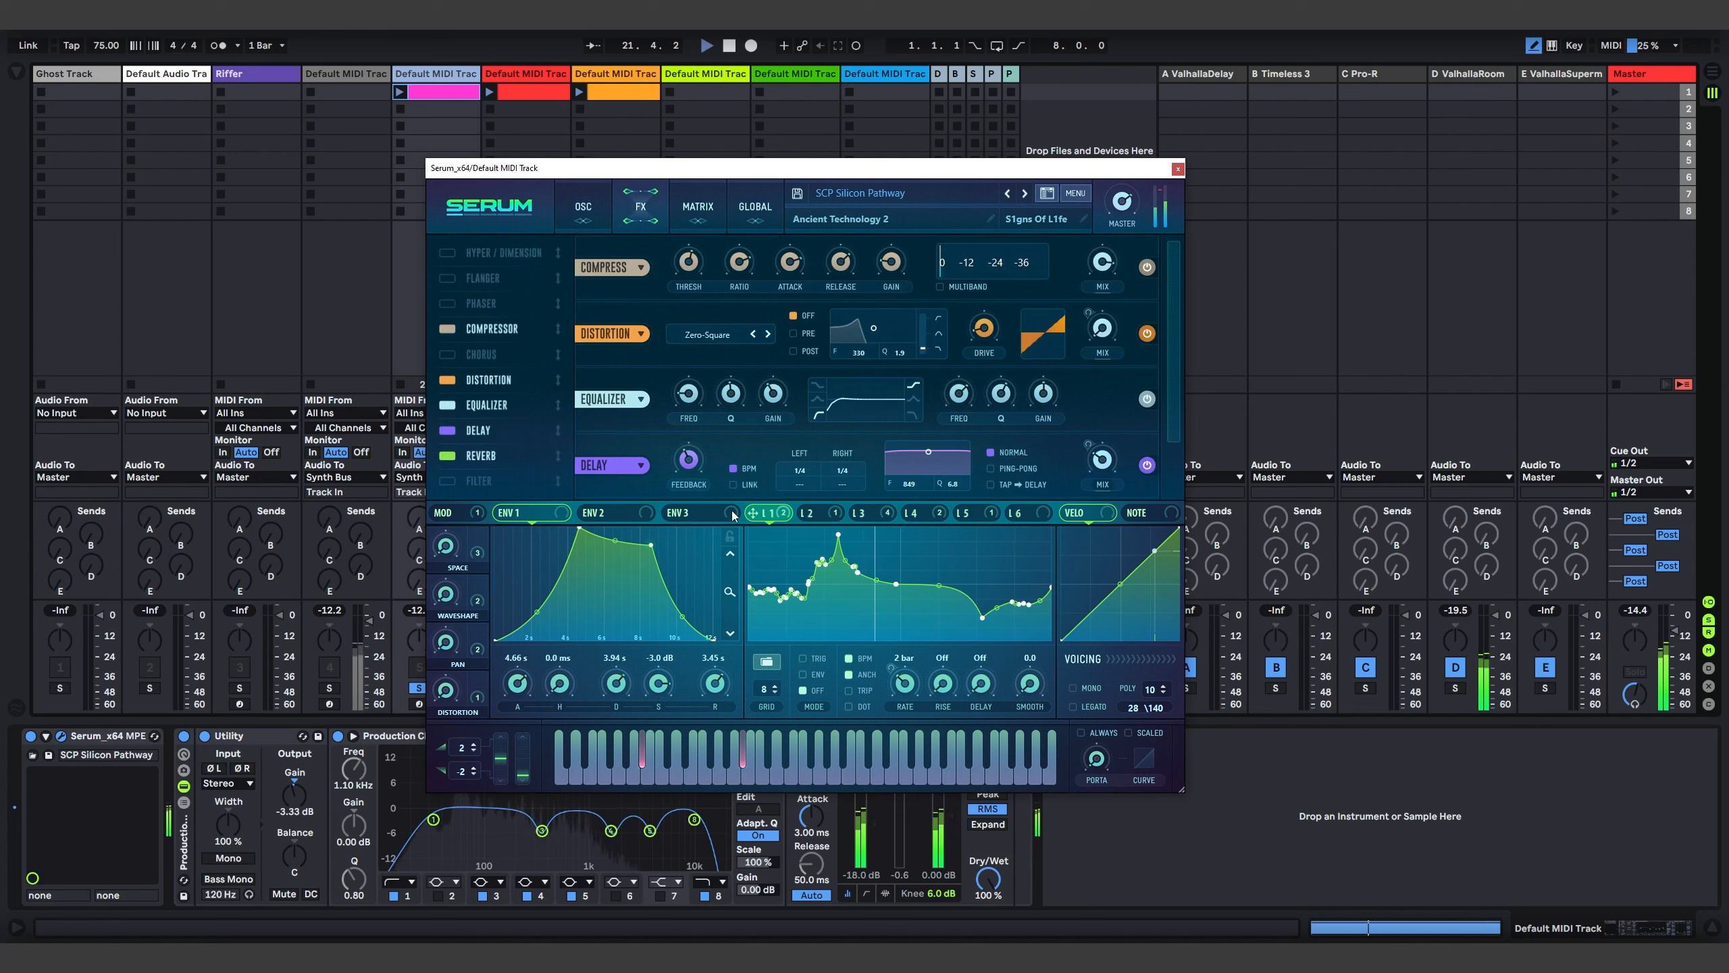
{"action": "left_click", "coordinate": [583, 207]}
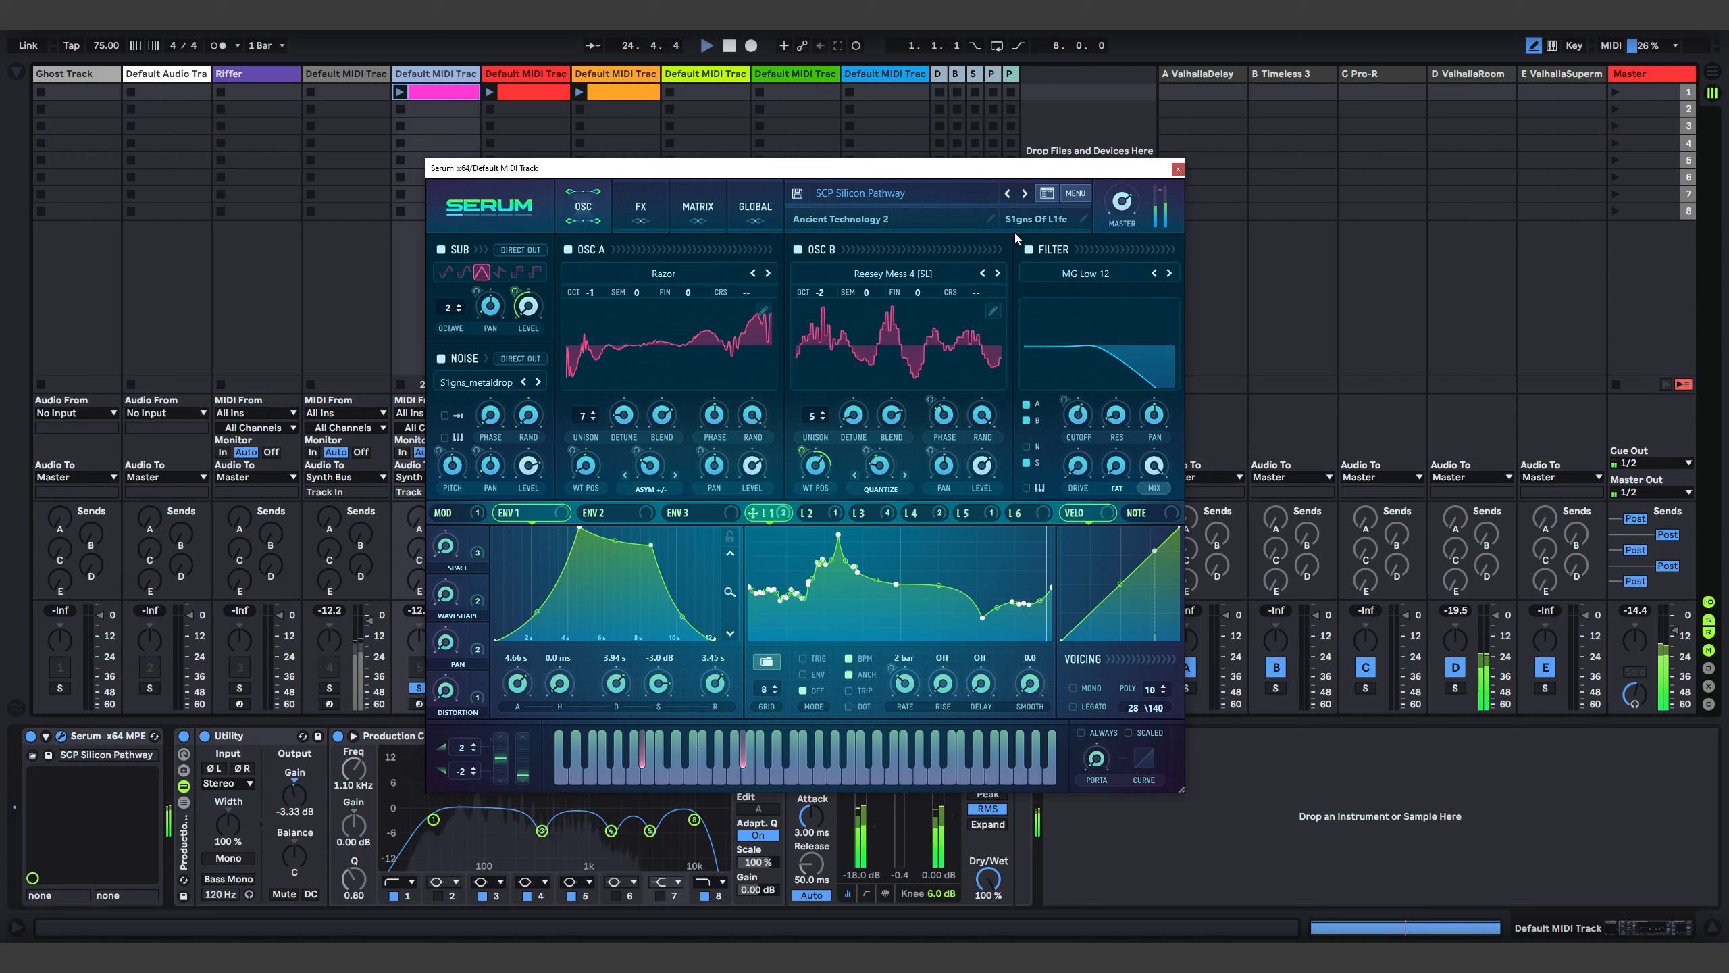
{"action": "left_click", "coordinate": [1178, 168]}
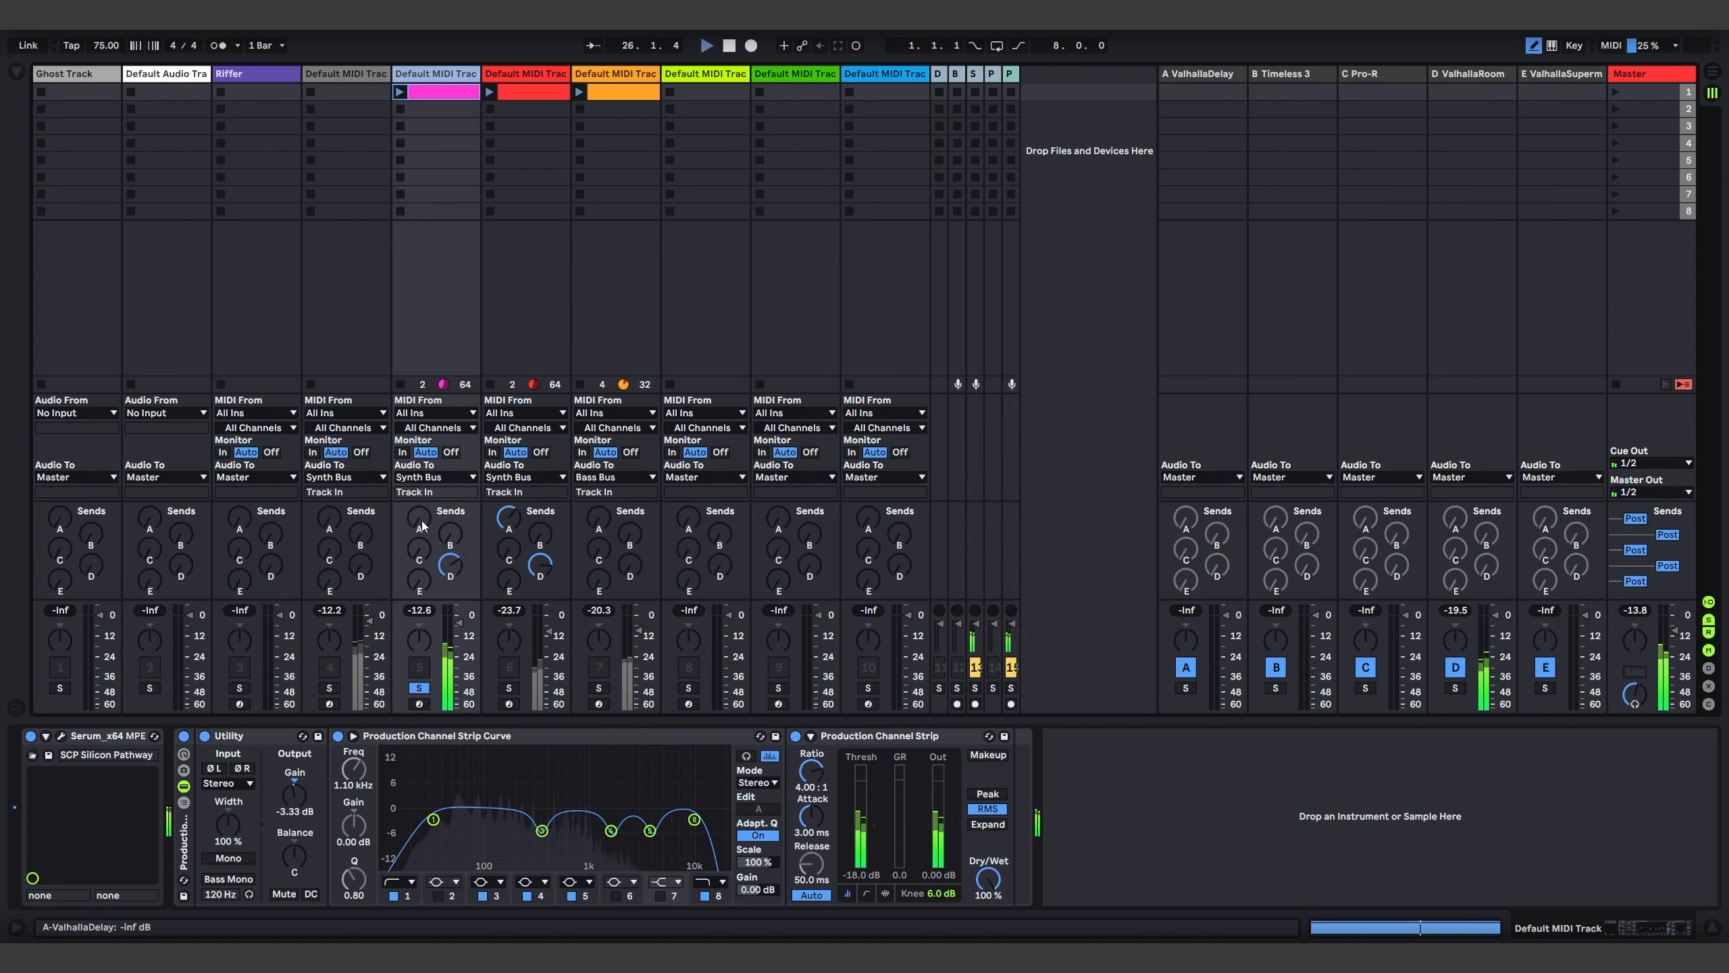
Raise track 5's ValhallaDelay send to about -19.4 dB and unsolo the track
{"action": "left_click_drag", "start_coordinate": [418, 519], "coordinate": [419, 507]}
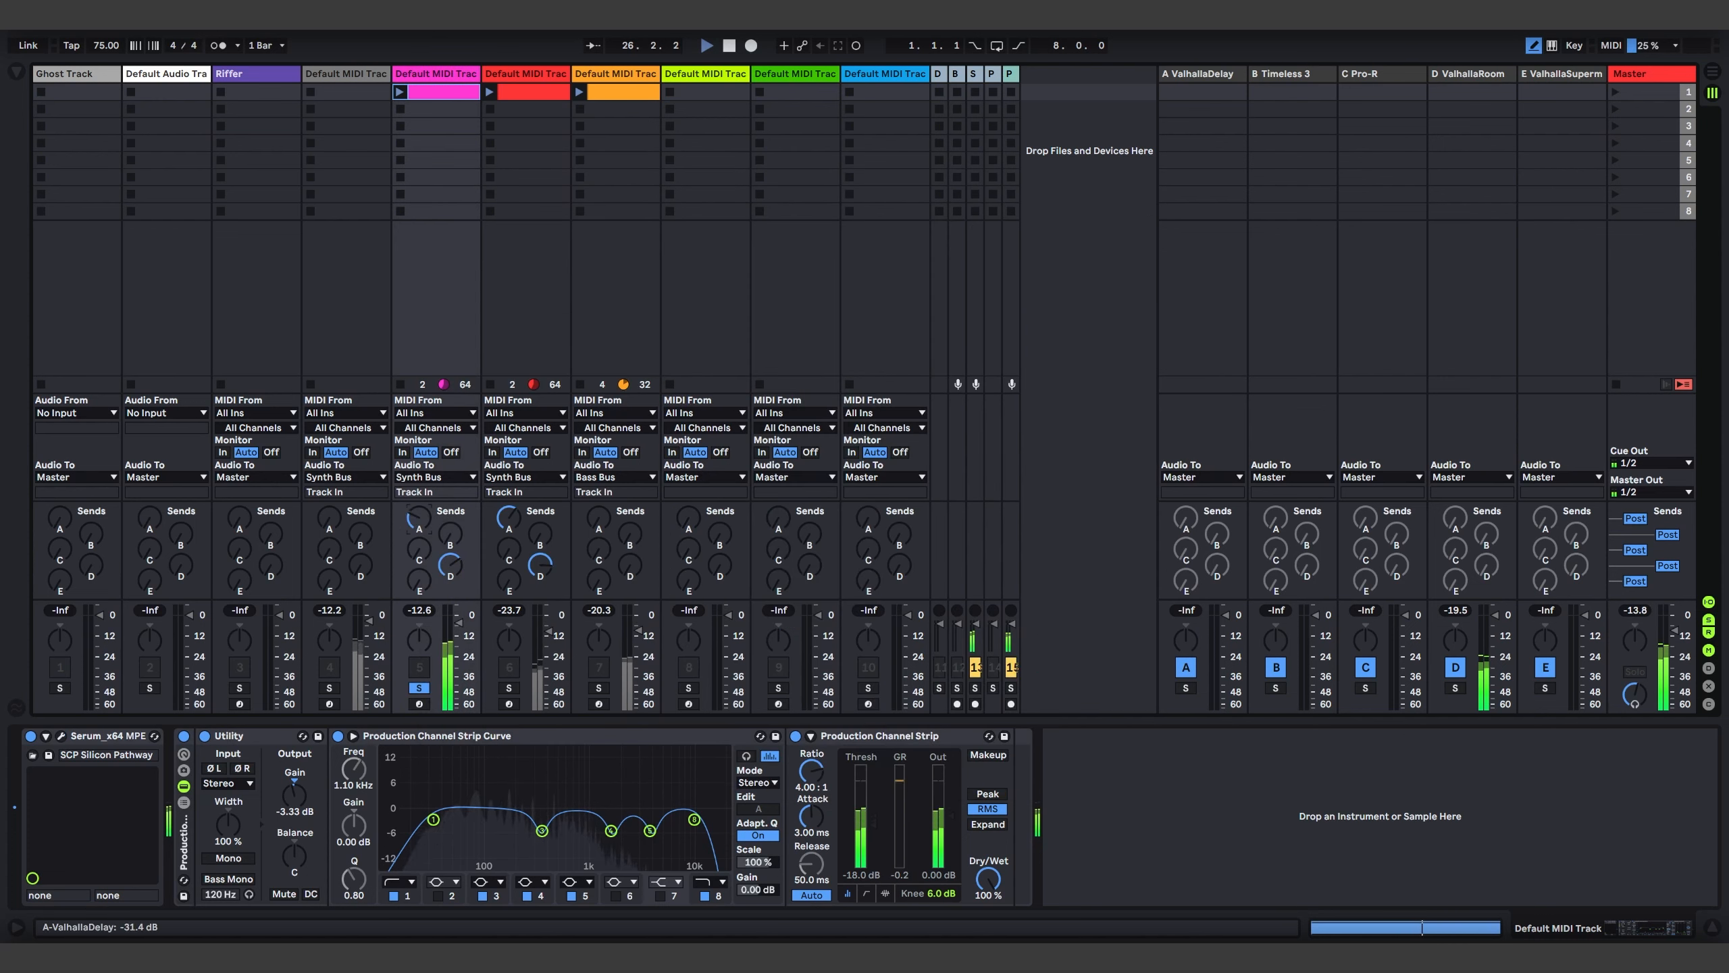
{"action": "key", "text": "space"}
{"action": "left_click", "coordinate": [418, 688]}
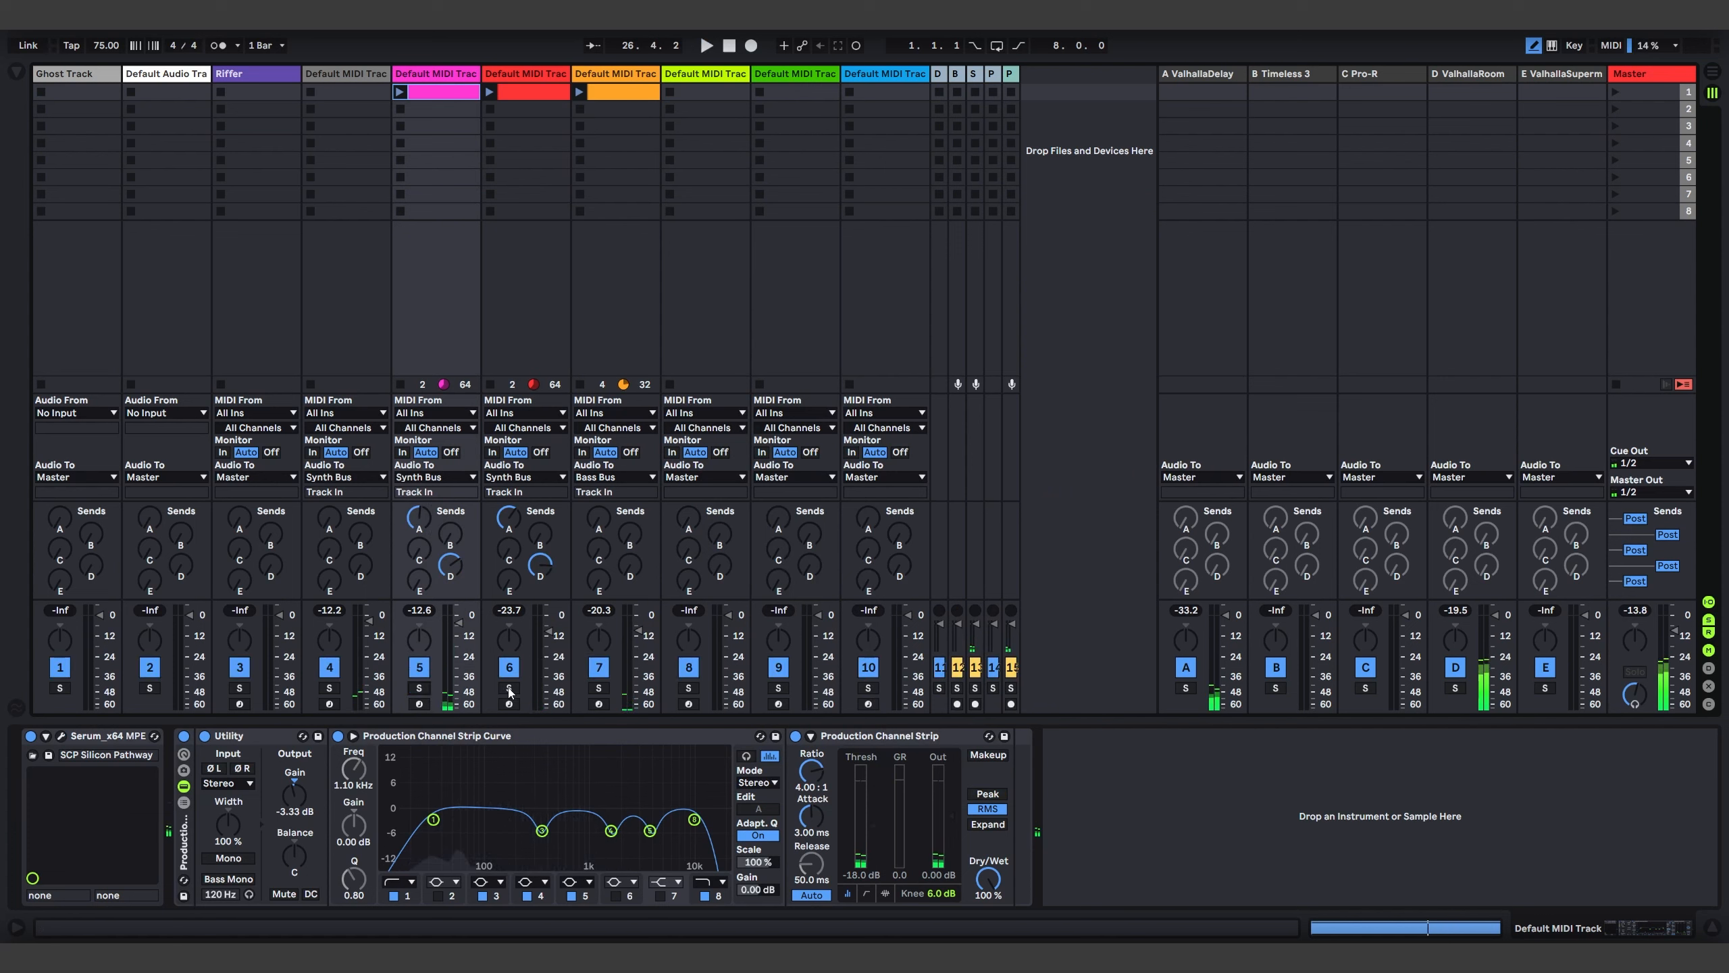
Solo track 6, restart playback and open its Serum synth with the LD The Chariot patch
{"action": "left_click", "coordinate": [510, 688]}
{"action": "left_click", "coordinate": [528, 79]}
{"action": "key", "text": "space"}
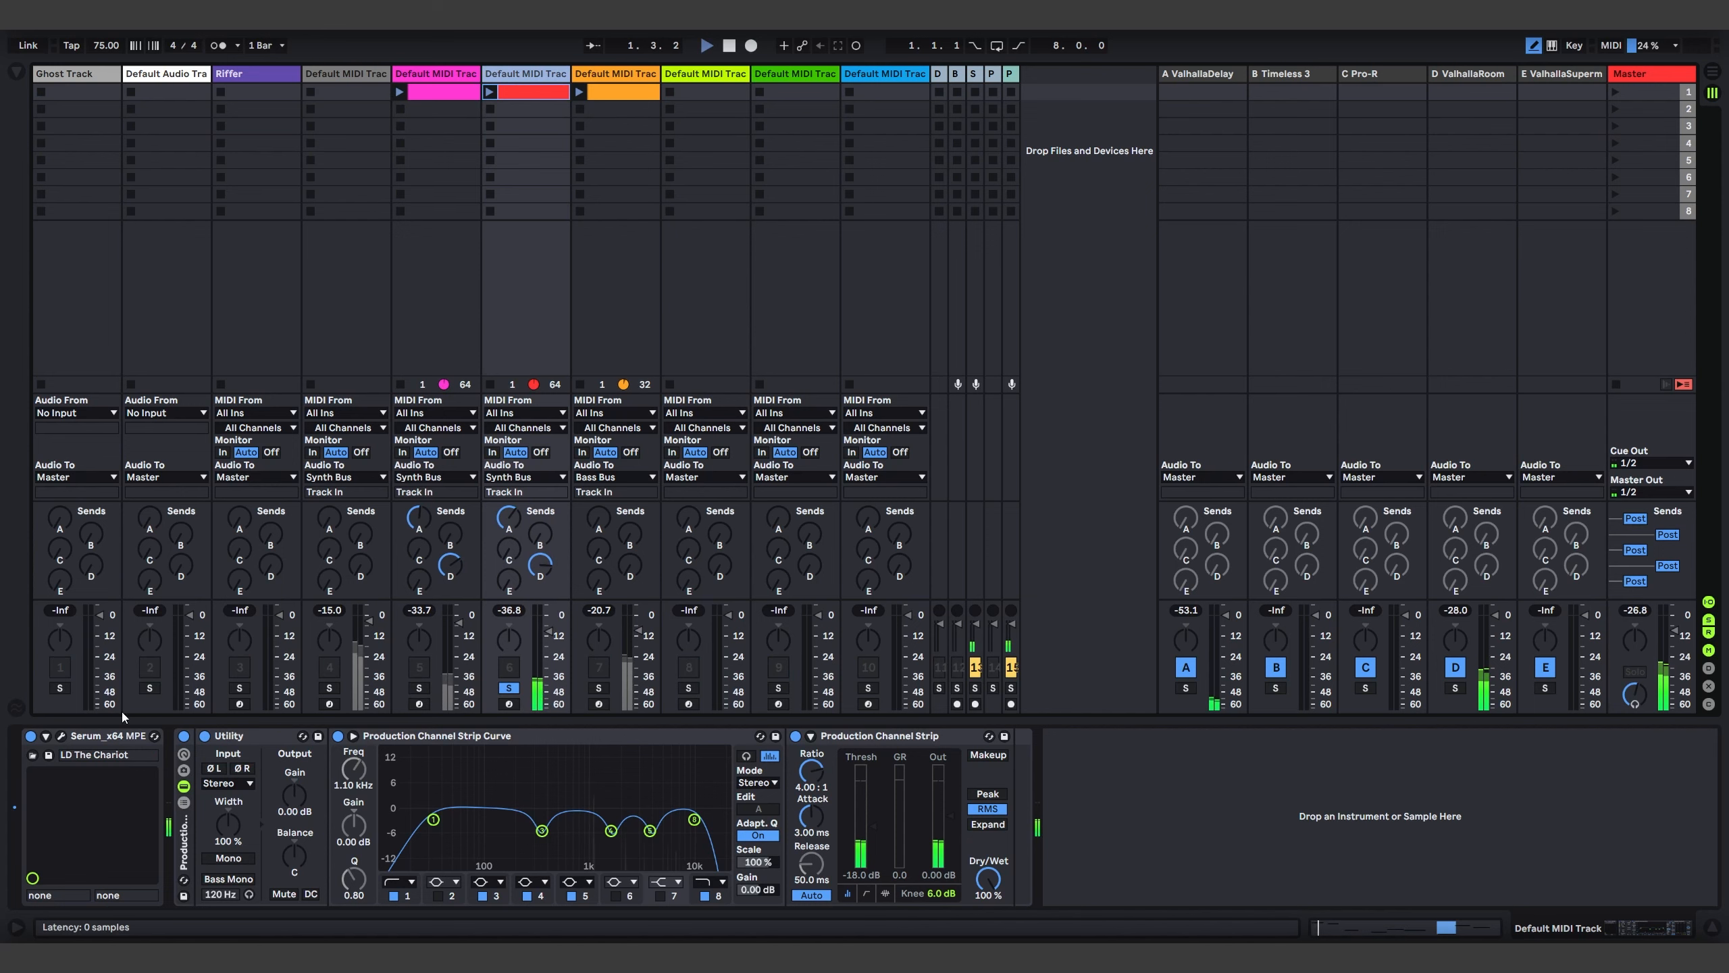
{"action": "left_click", "coordinate": [63, 734]}
{"action": "left_click_drag", "start_coordinate": [710, 166], "coordinate": [1003, 159]}
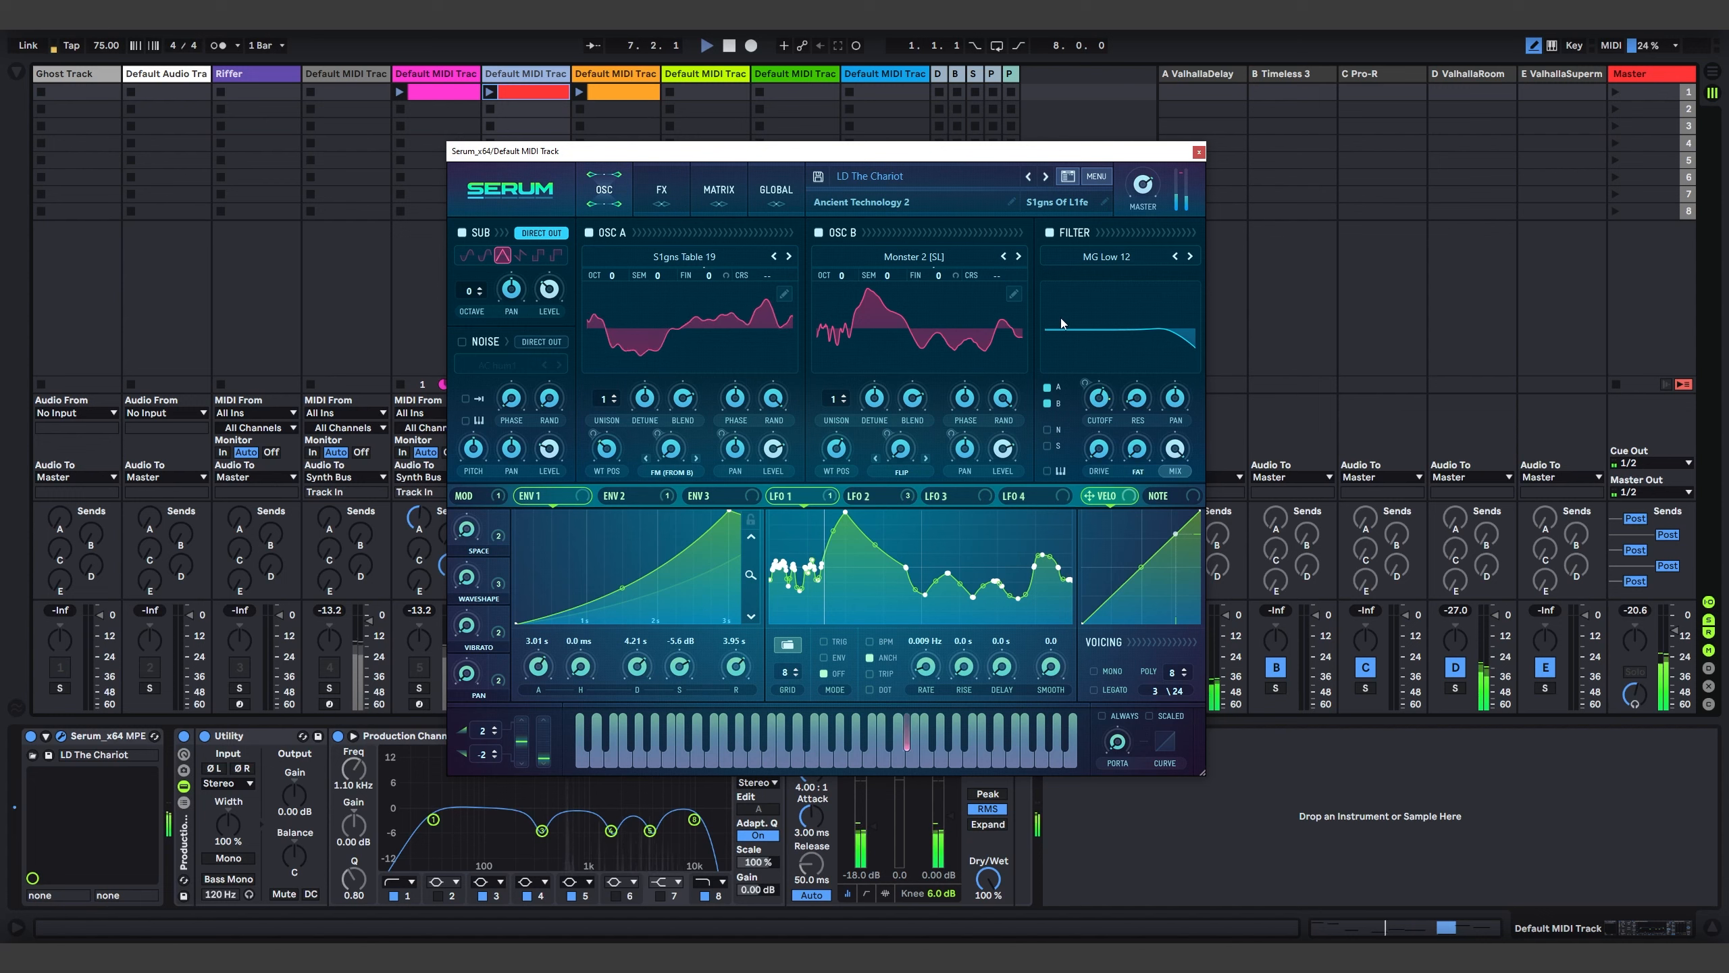
Review the LD The Chariot patch's effects, modulation matrix and oscillators, and close Serum
{"action": "left_click", "coordinate": [662, 193]}
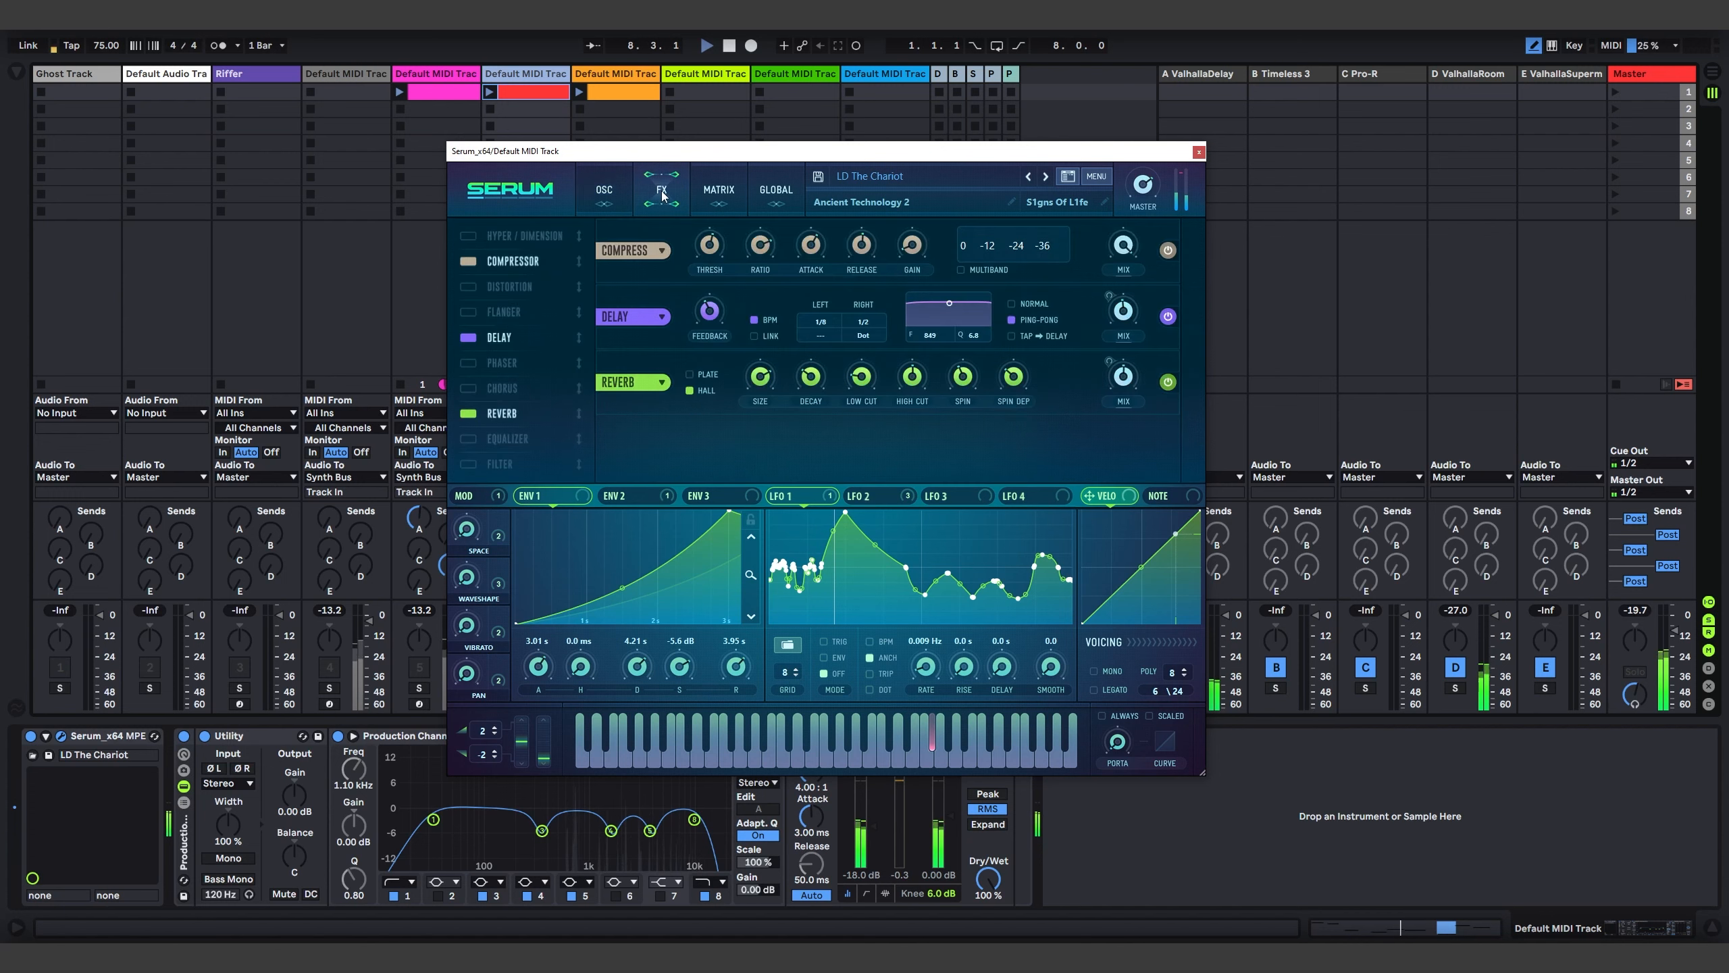
{"action": "left_click", "coordinate": [720, 190]}
{"action": "scroll", "coordinate": [1193, 312], "scroll_direction": "down", "scroll_amount": 3}
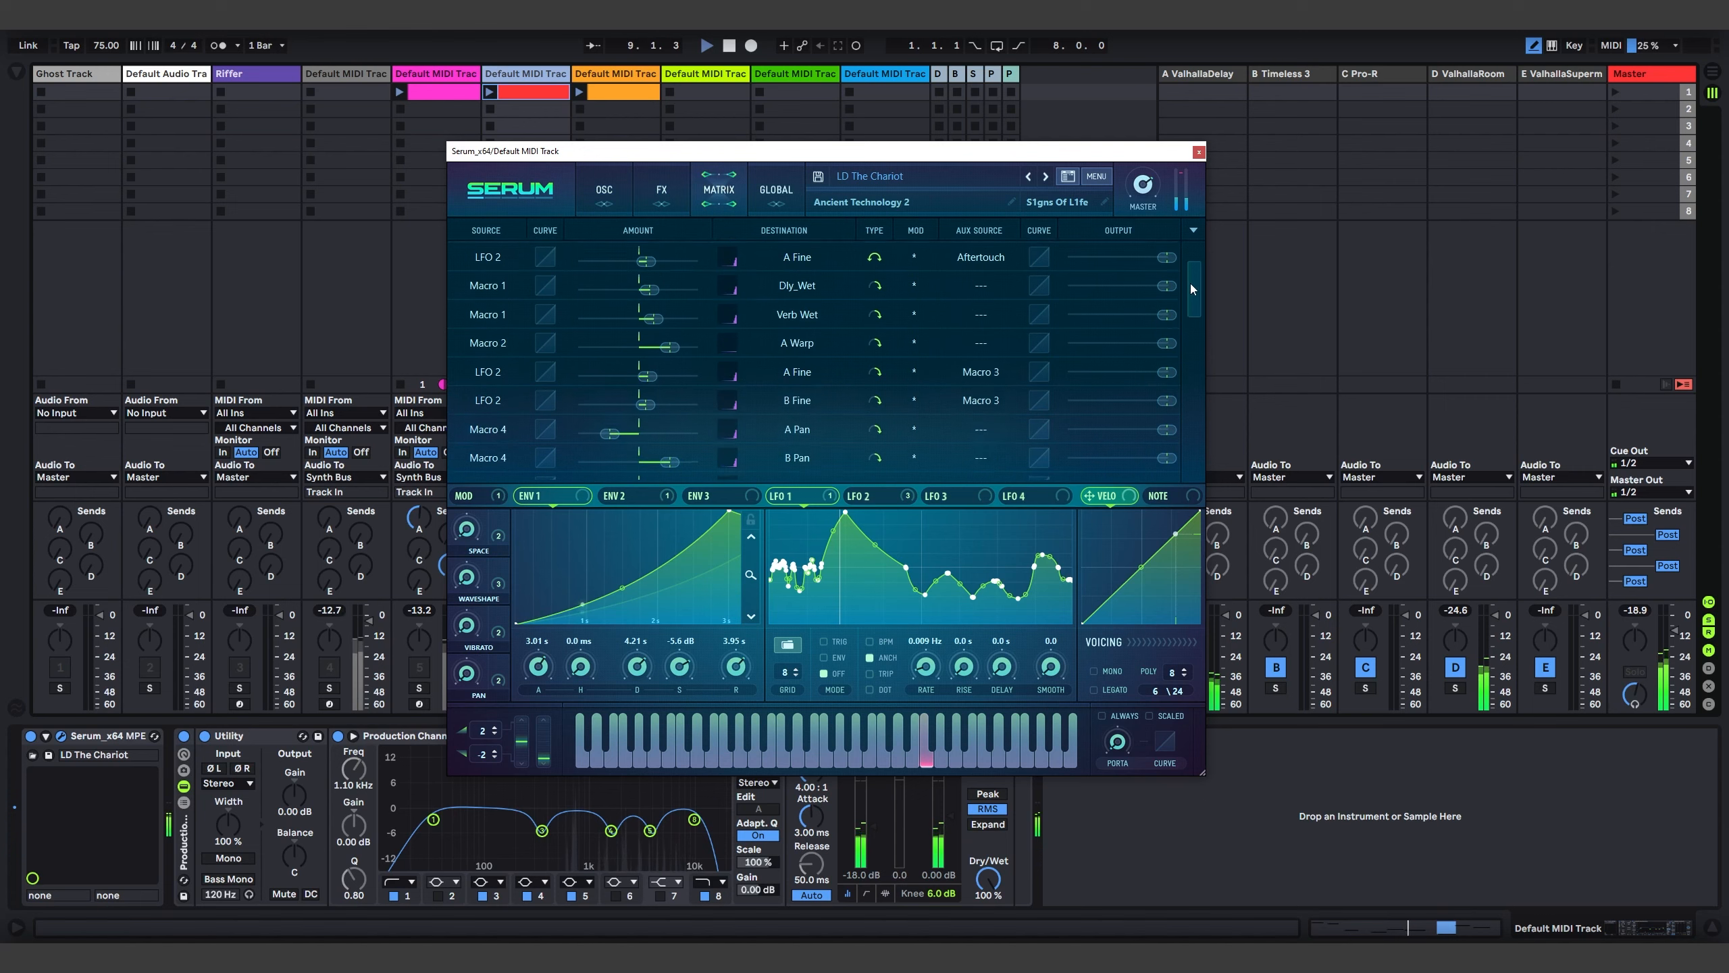
{"action": "scroll", "coordinate": [1192, 312], "scroll_direction": "down", "scroll_amount": 5}
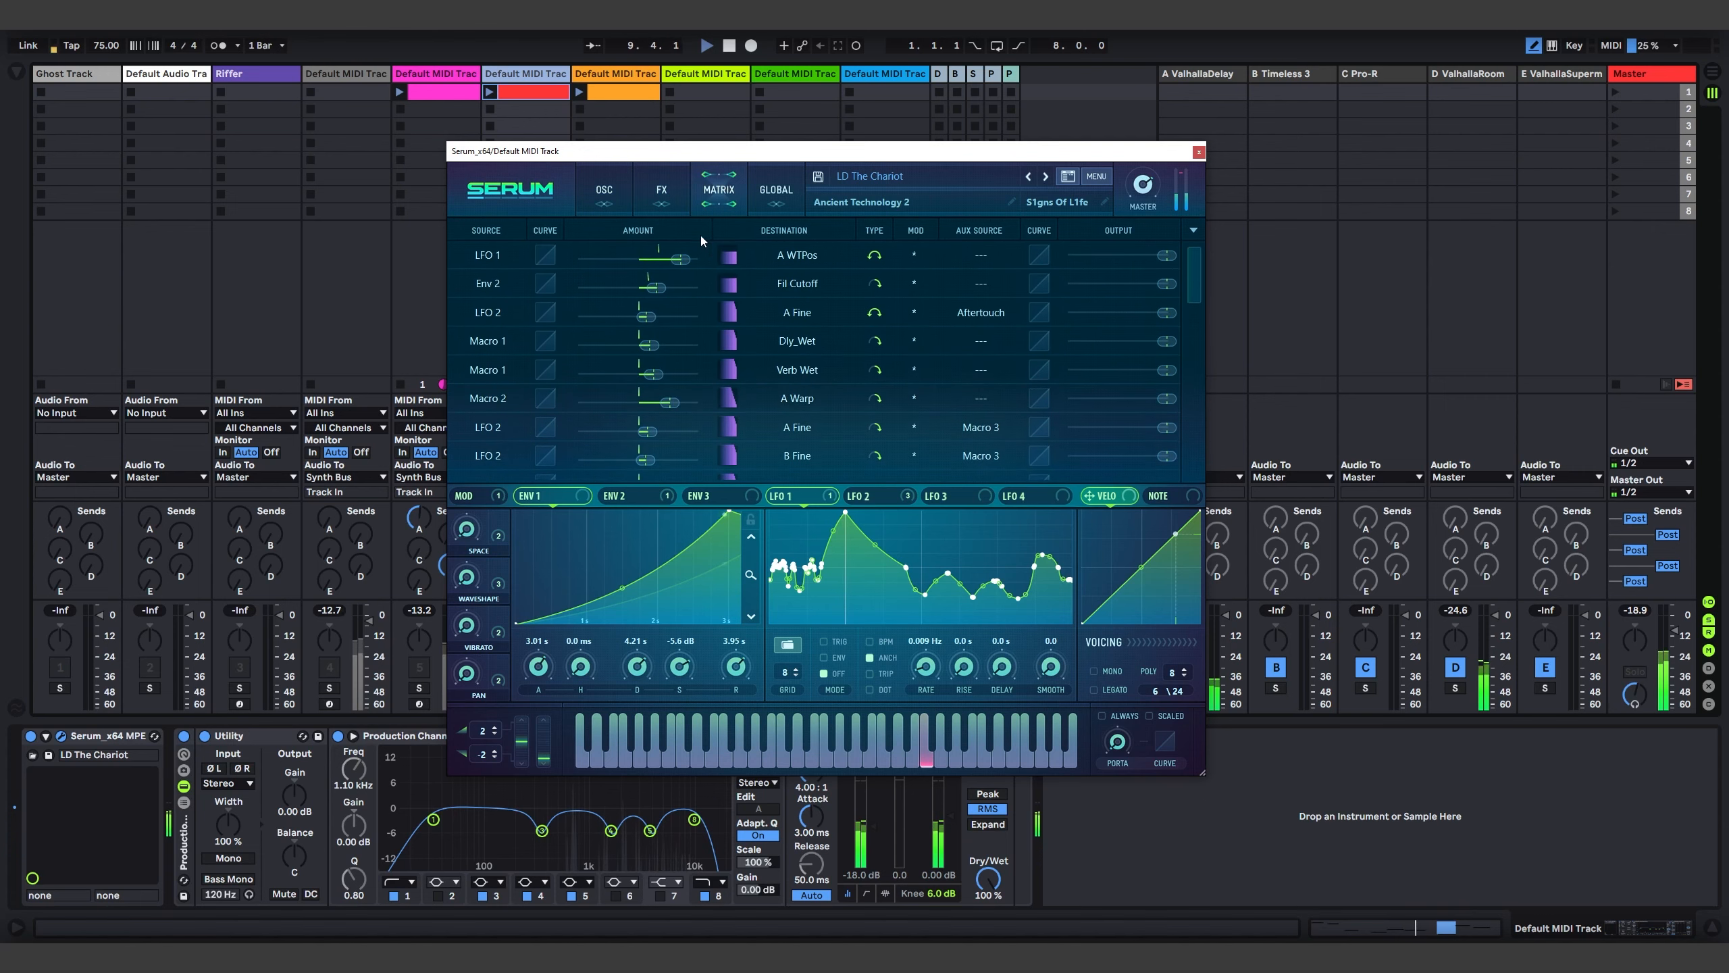
{"action": "left_click", "coordinate": [667, 209]}
{"action": "left_click", "coordinate": [605, 197]}
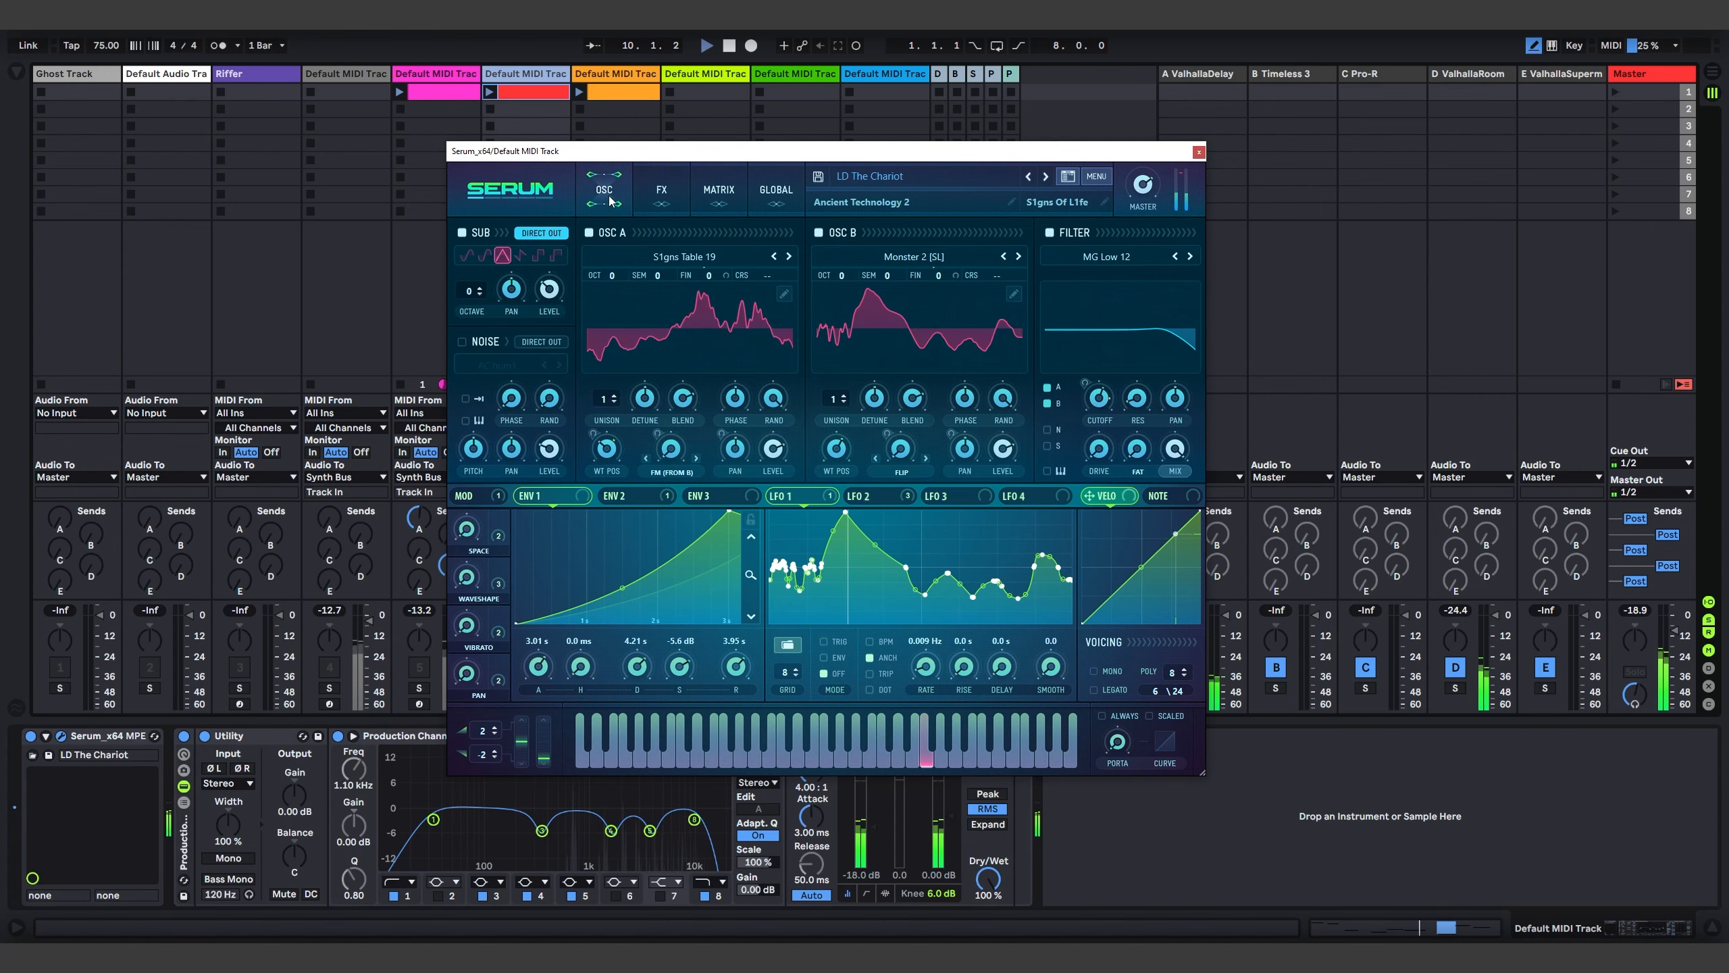
{"action": "left_click", "coordinate": [1198, 152]}
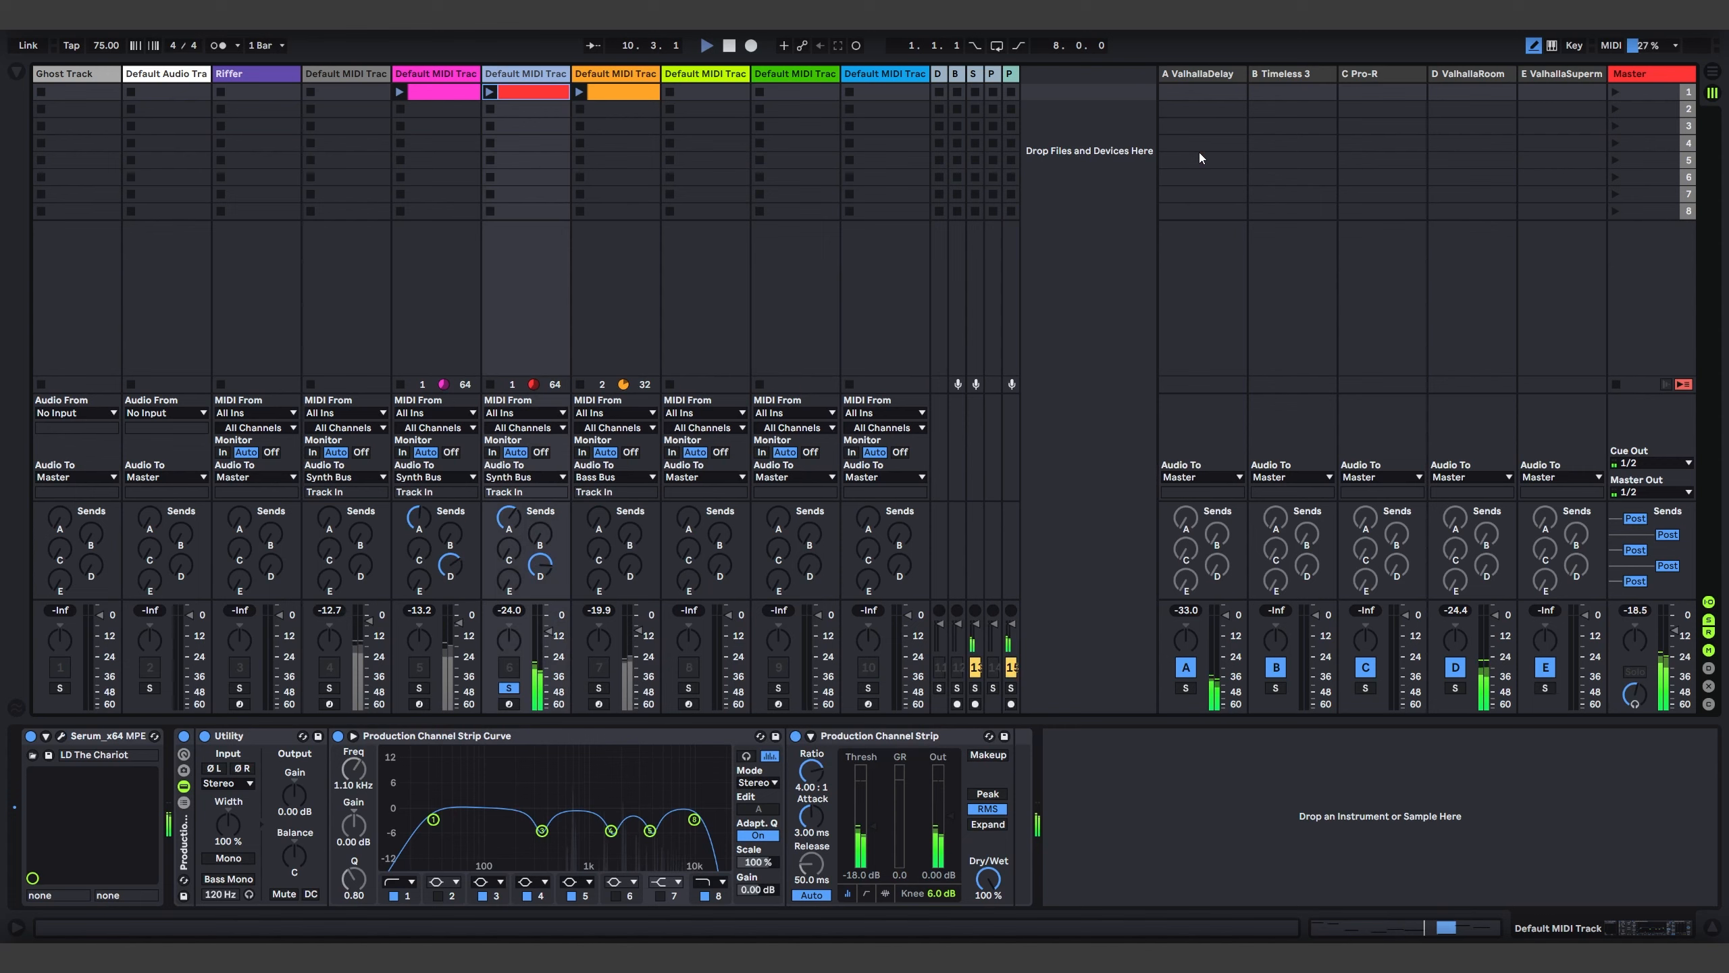
Inspect the notes of track 6's MIDI clip in an enlarged clip editor, and shrink the editor back
{"action": "double_click", "coordinate": [524, 95]}
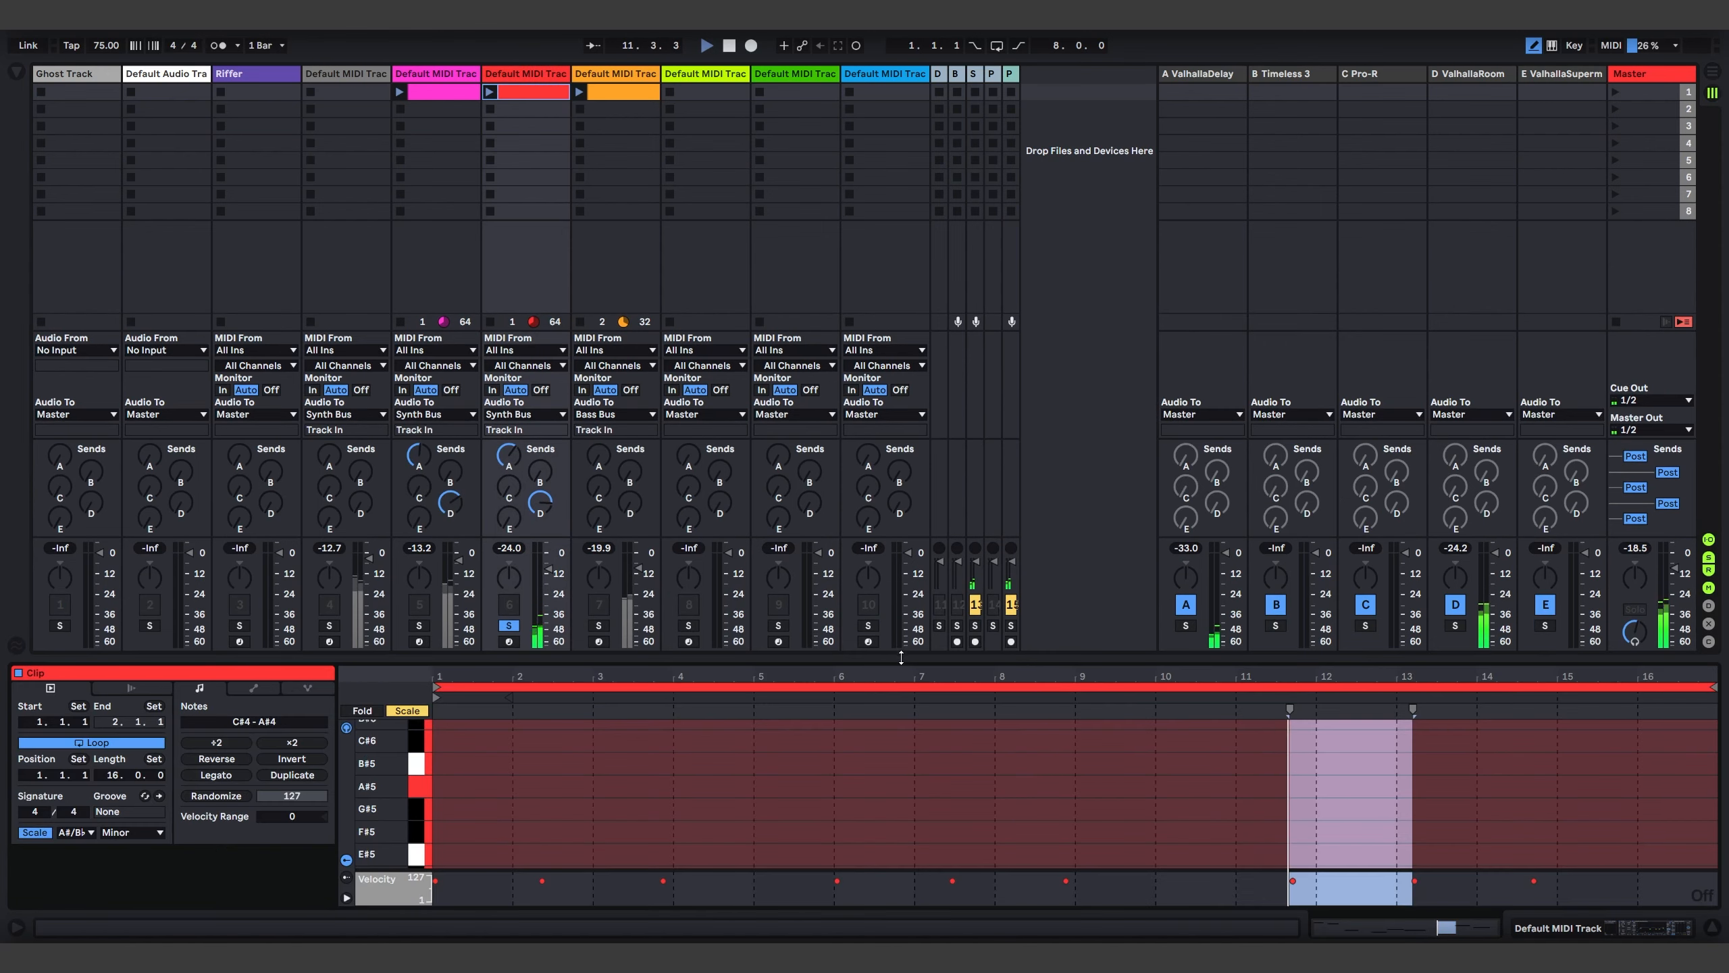
{"action": "left_click_drag", "start_coordinate": [901, 658], "coordinate": [901, 259]}
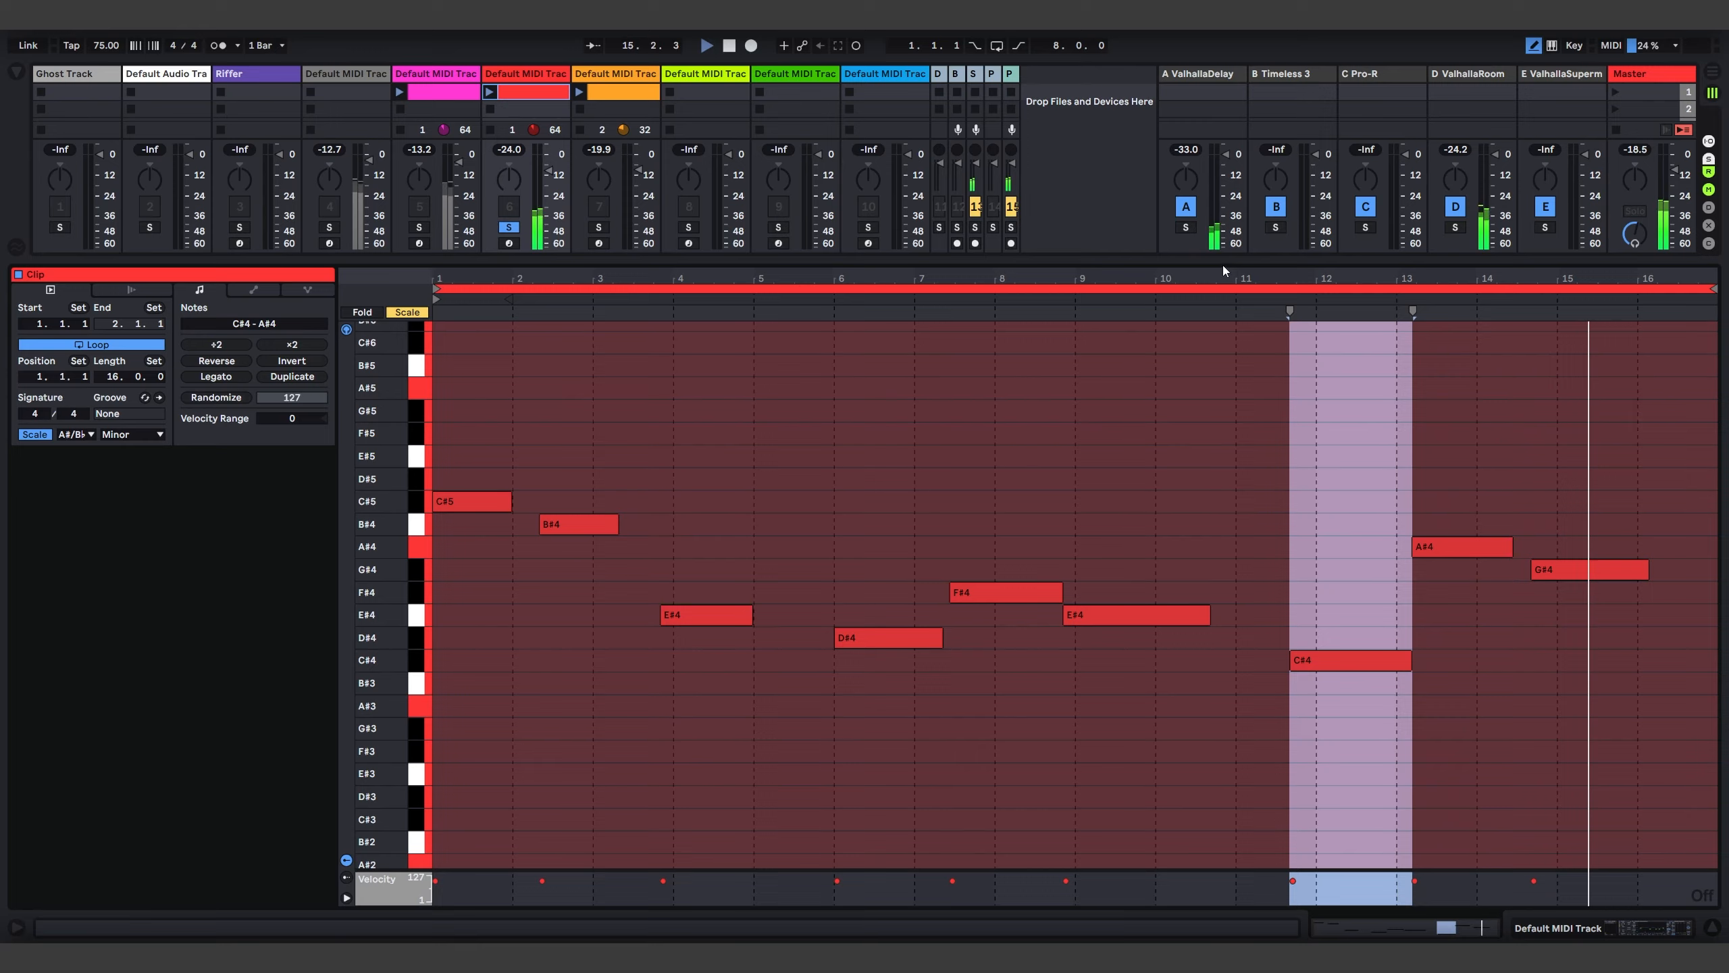
{"action": "left_click_drag", "start_coordinate": [1218, 262], "coordinate": [1212, 722]}
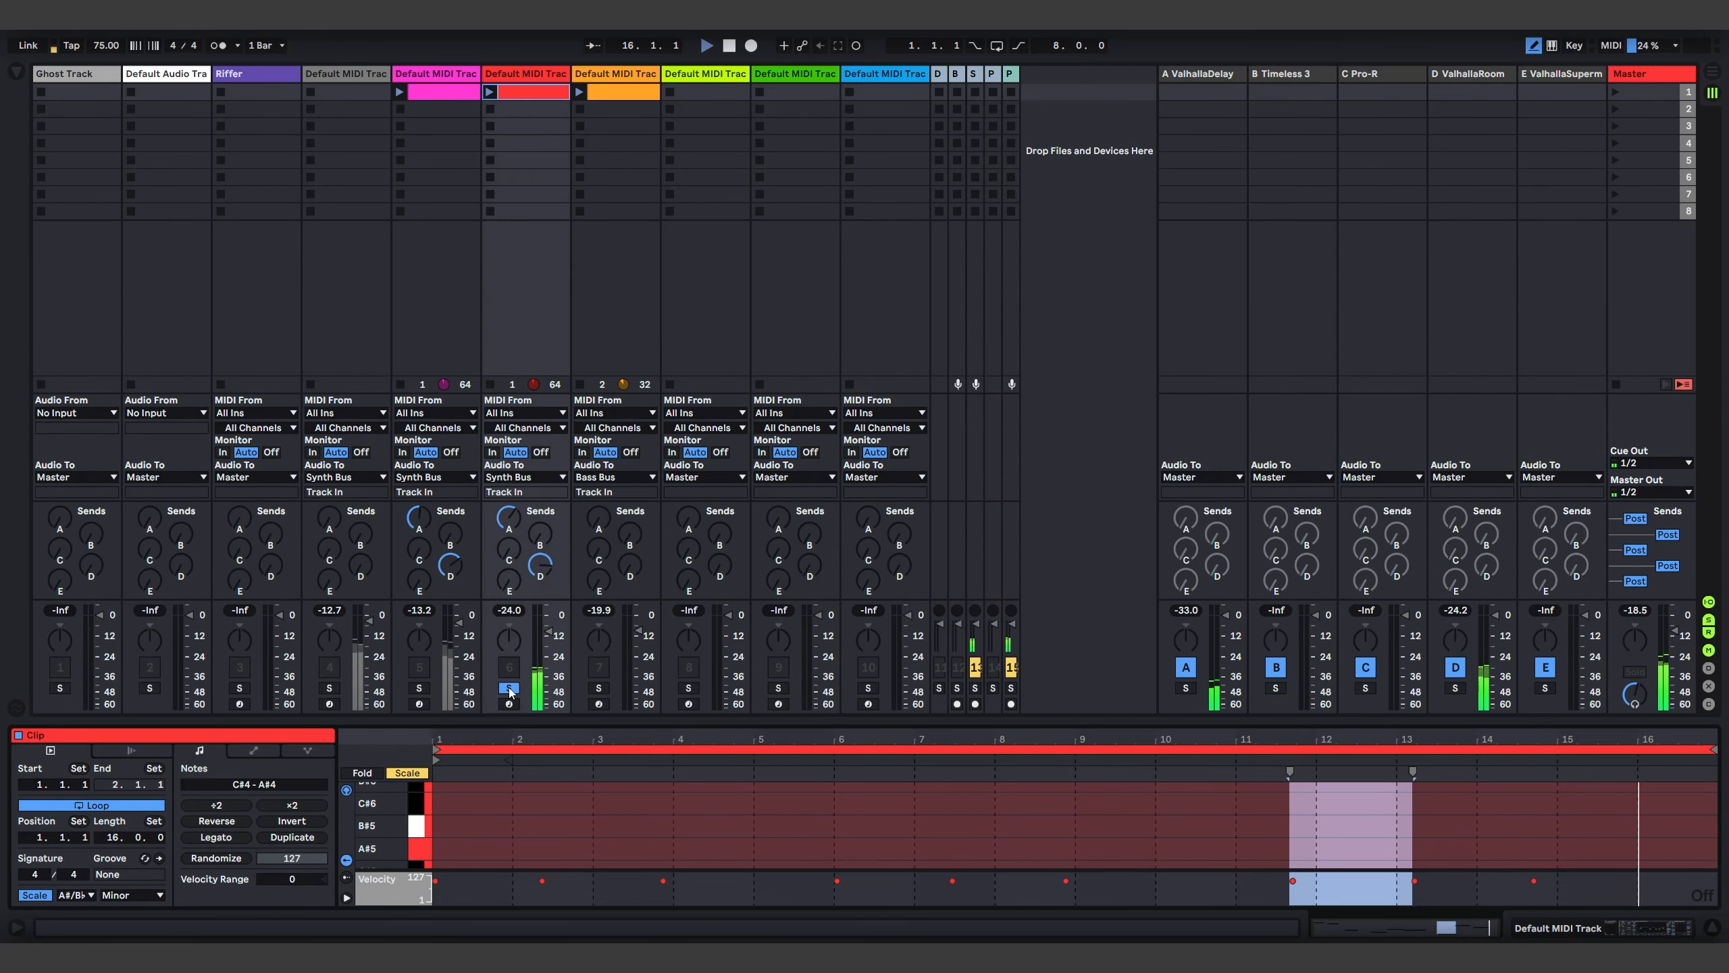
Solo track 7 instead and examine the notes of its MIDI clip in an enlarged clip editor
{"action": "left_click", "coordinate": [598, 687]}
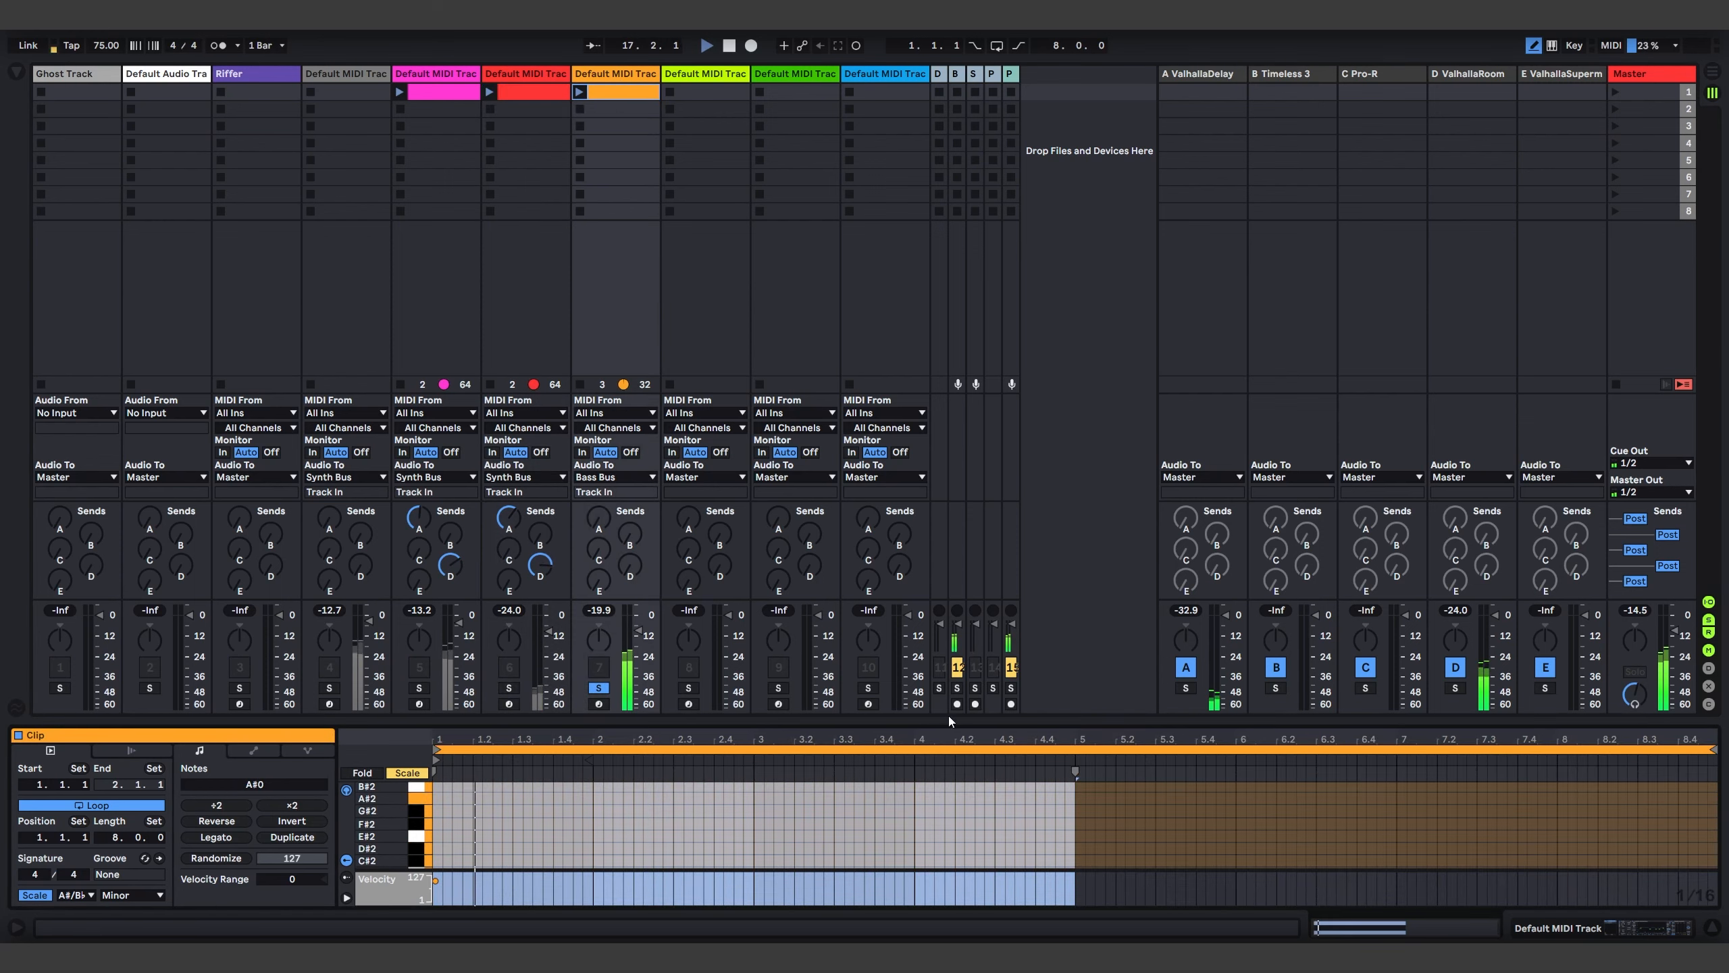
{"action": "left_click_drag", "start_coordinate": [950, 721], "coordinate": [887, 285]}
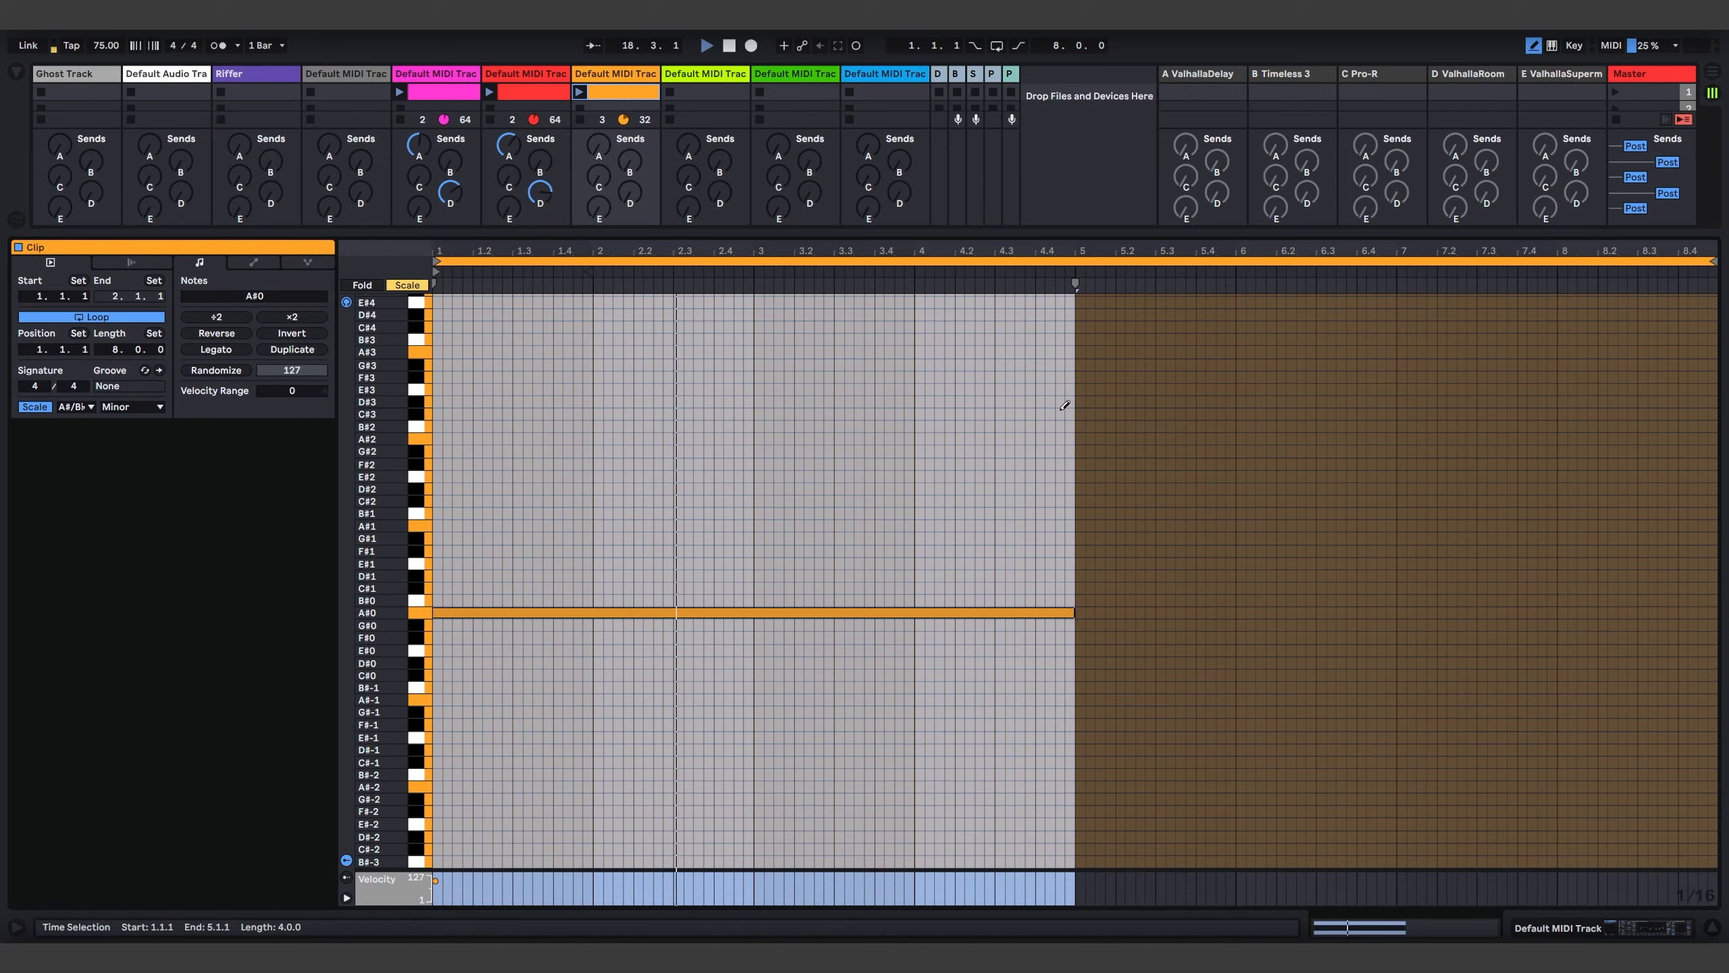
{"action": "left_click_drag", "start_coordinate": [1010, 237], "coordinate": [1008, 725]}
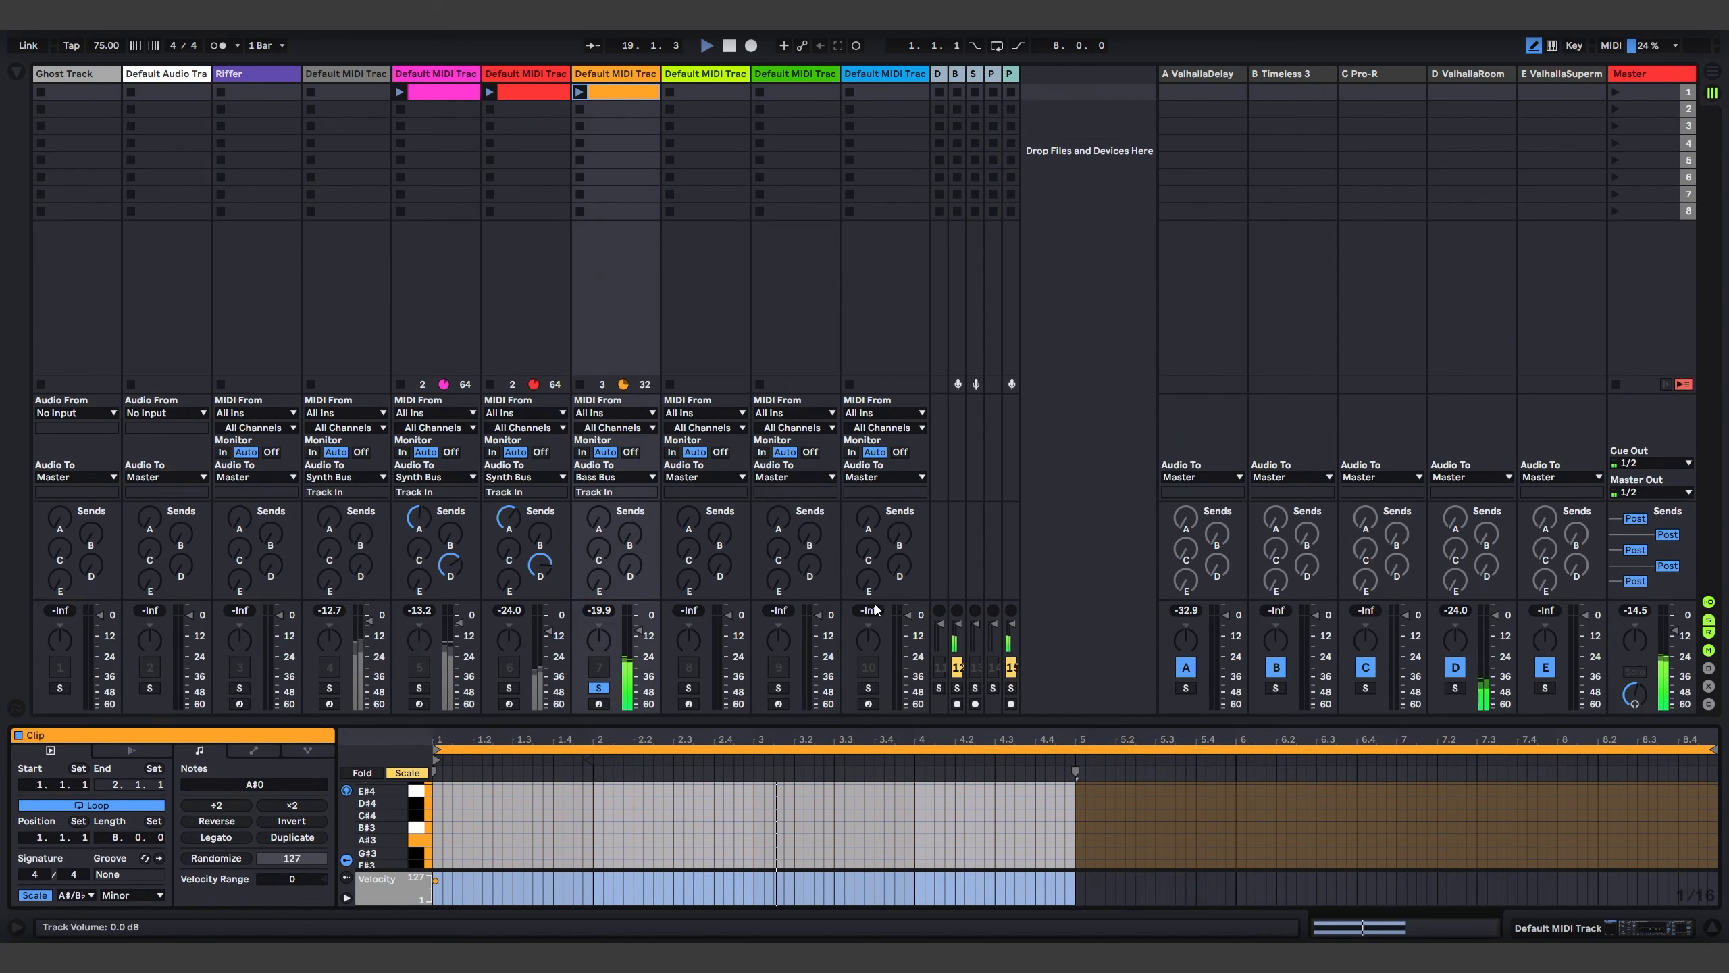
Open track 7's Serum synth with the BA Destiny patch and move its window clear for viewing
{"action": "left_click", "coordinate": [594, 372]}
{"action": "left_click", "coordinate": [60, 735]}
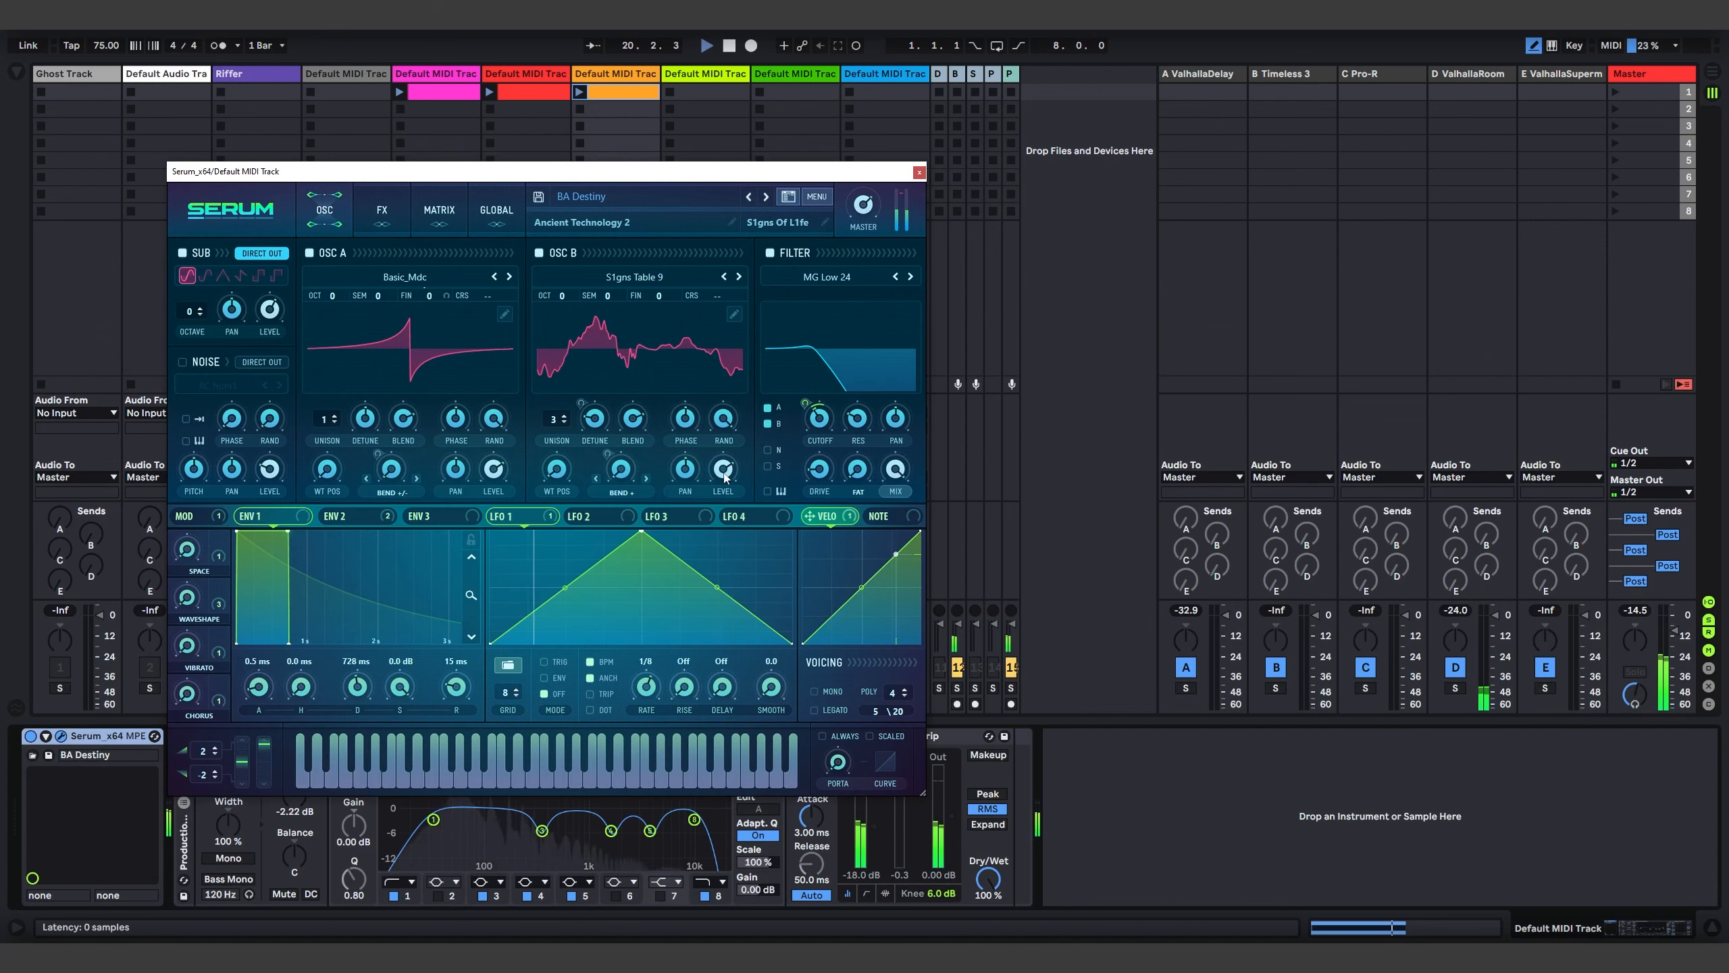
{"action": "left_click_drag", "start_coordinate": [625, 175], "coordinate": [930, 164]}
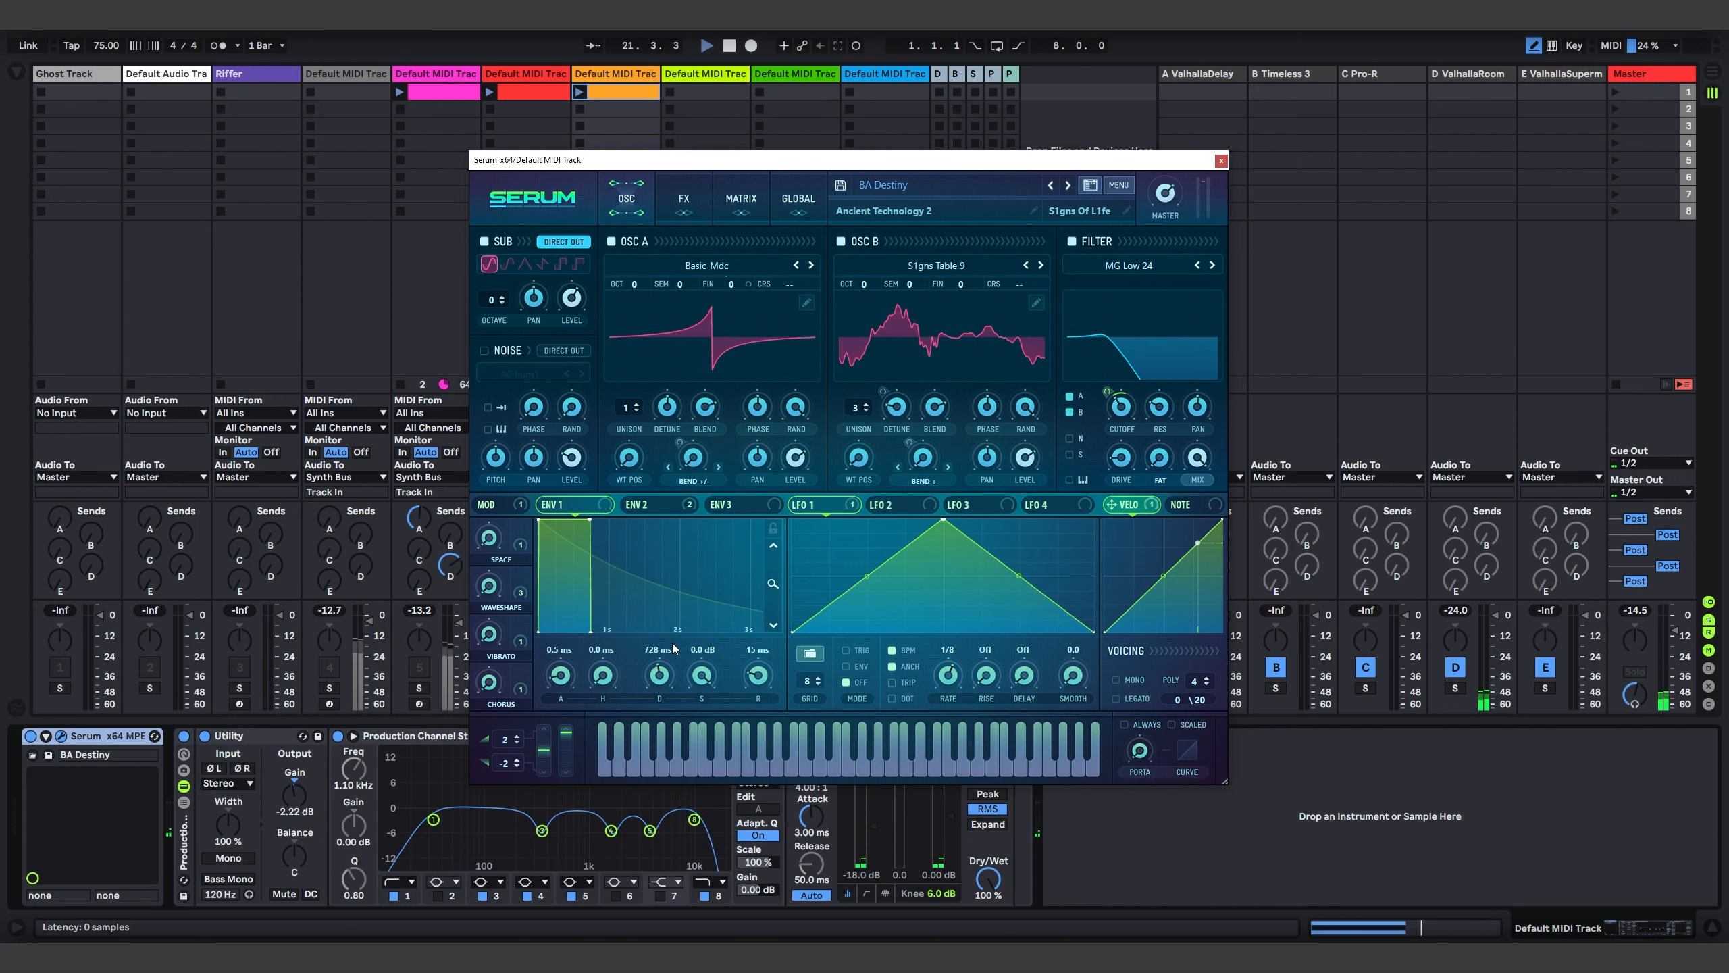
Lengthen the BA Destiny patch's envelope 1 release to 3.57 s, lower its sustain and close Serum
{"action": "left_click_drag", "start_coordinate": [754, 676], "coordinate": [774, 628]}
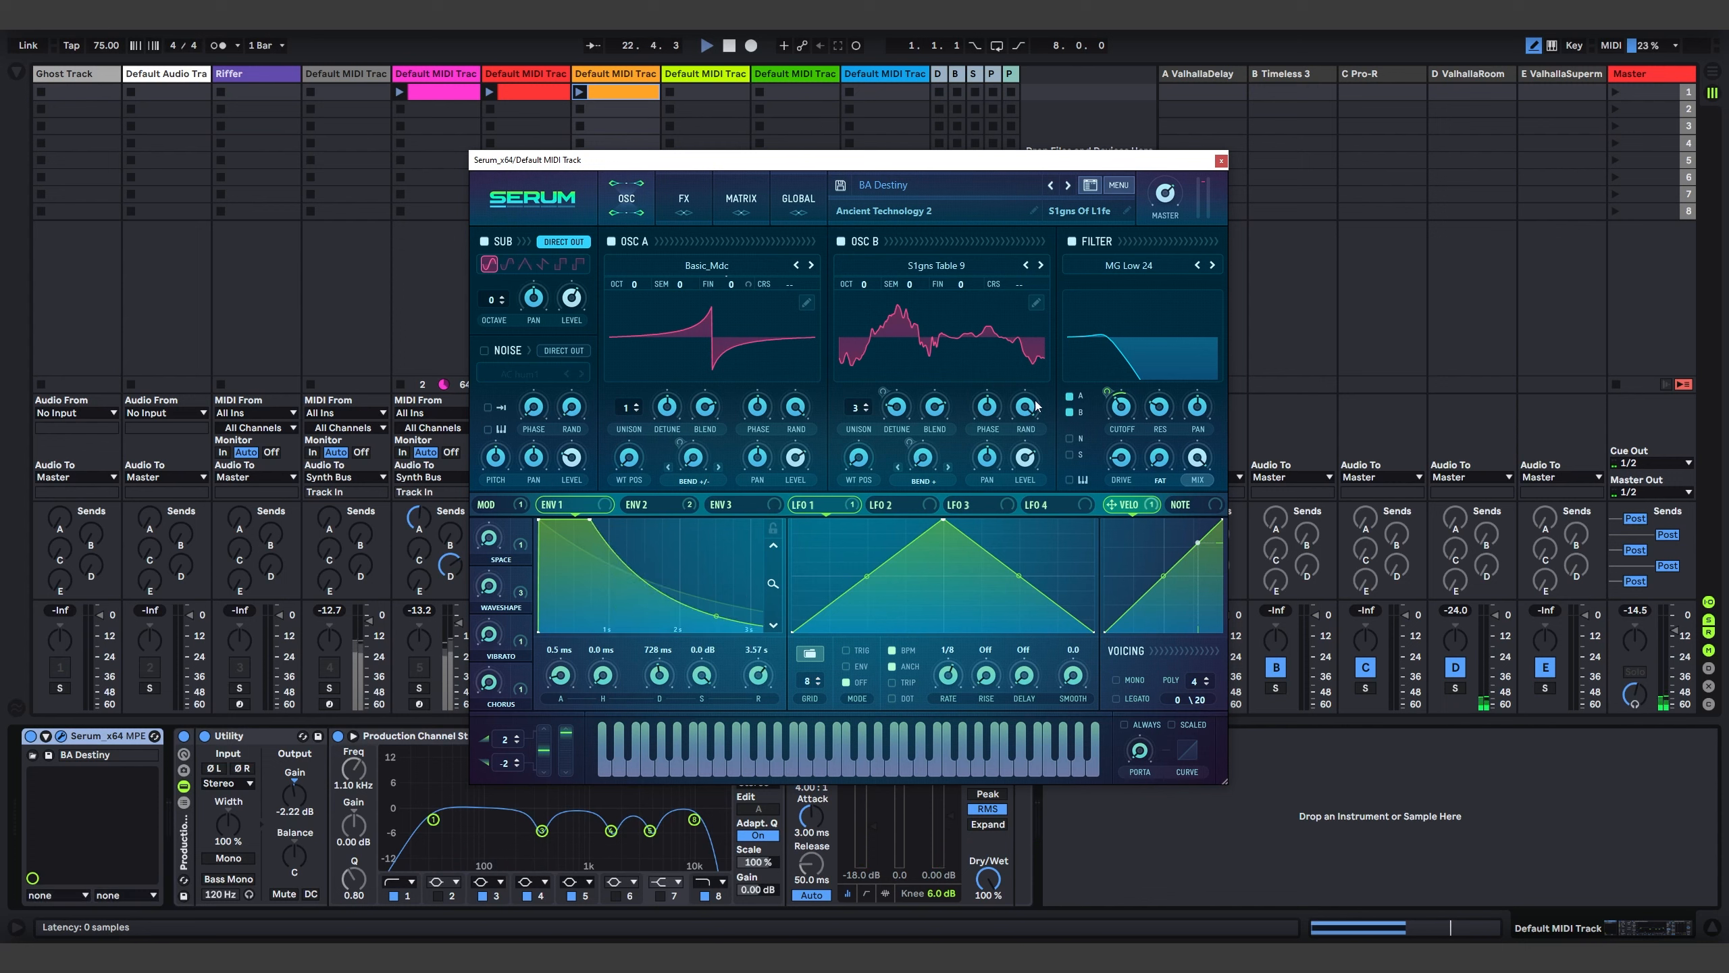
{"action": "left_click_drag", "start_coordinate": [708, 682], "coordinate": [711, 706]}
{"action": "left_click", "coordinate": [1221, 161]}
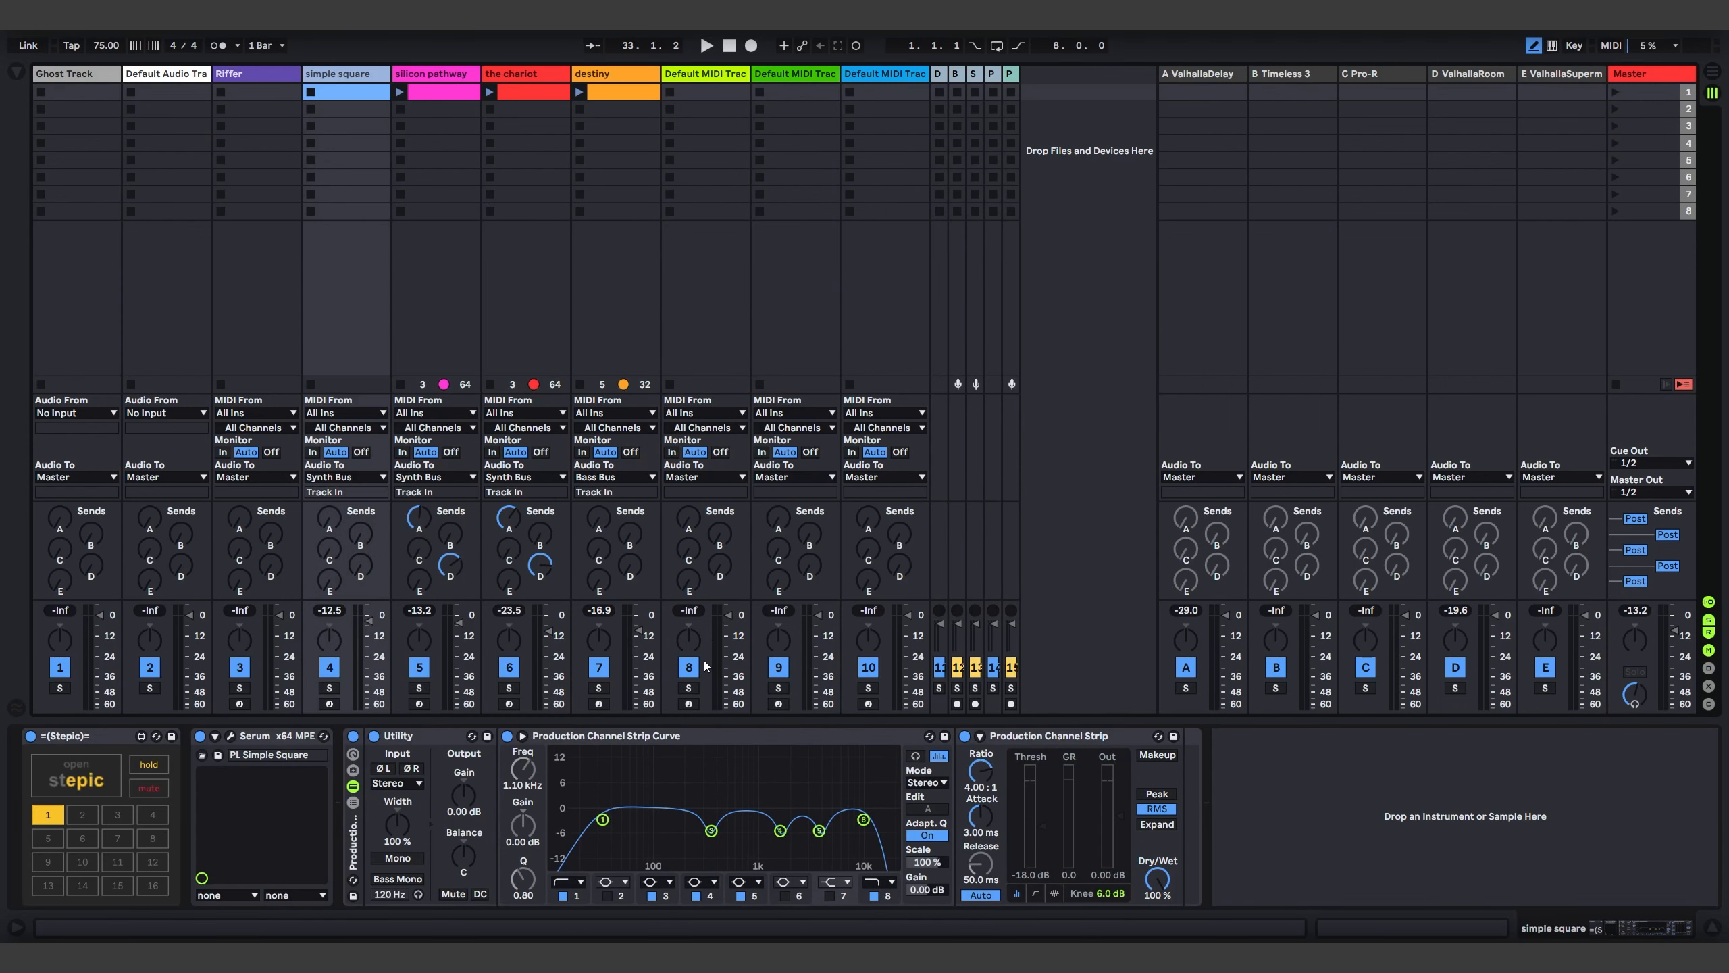
Make the Arrangement active for all tracks and unfold the simple square track there
{"action": "key", "text": "Tab"}
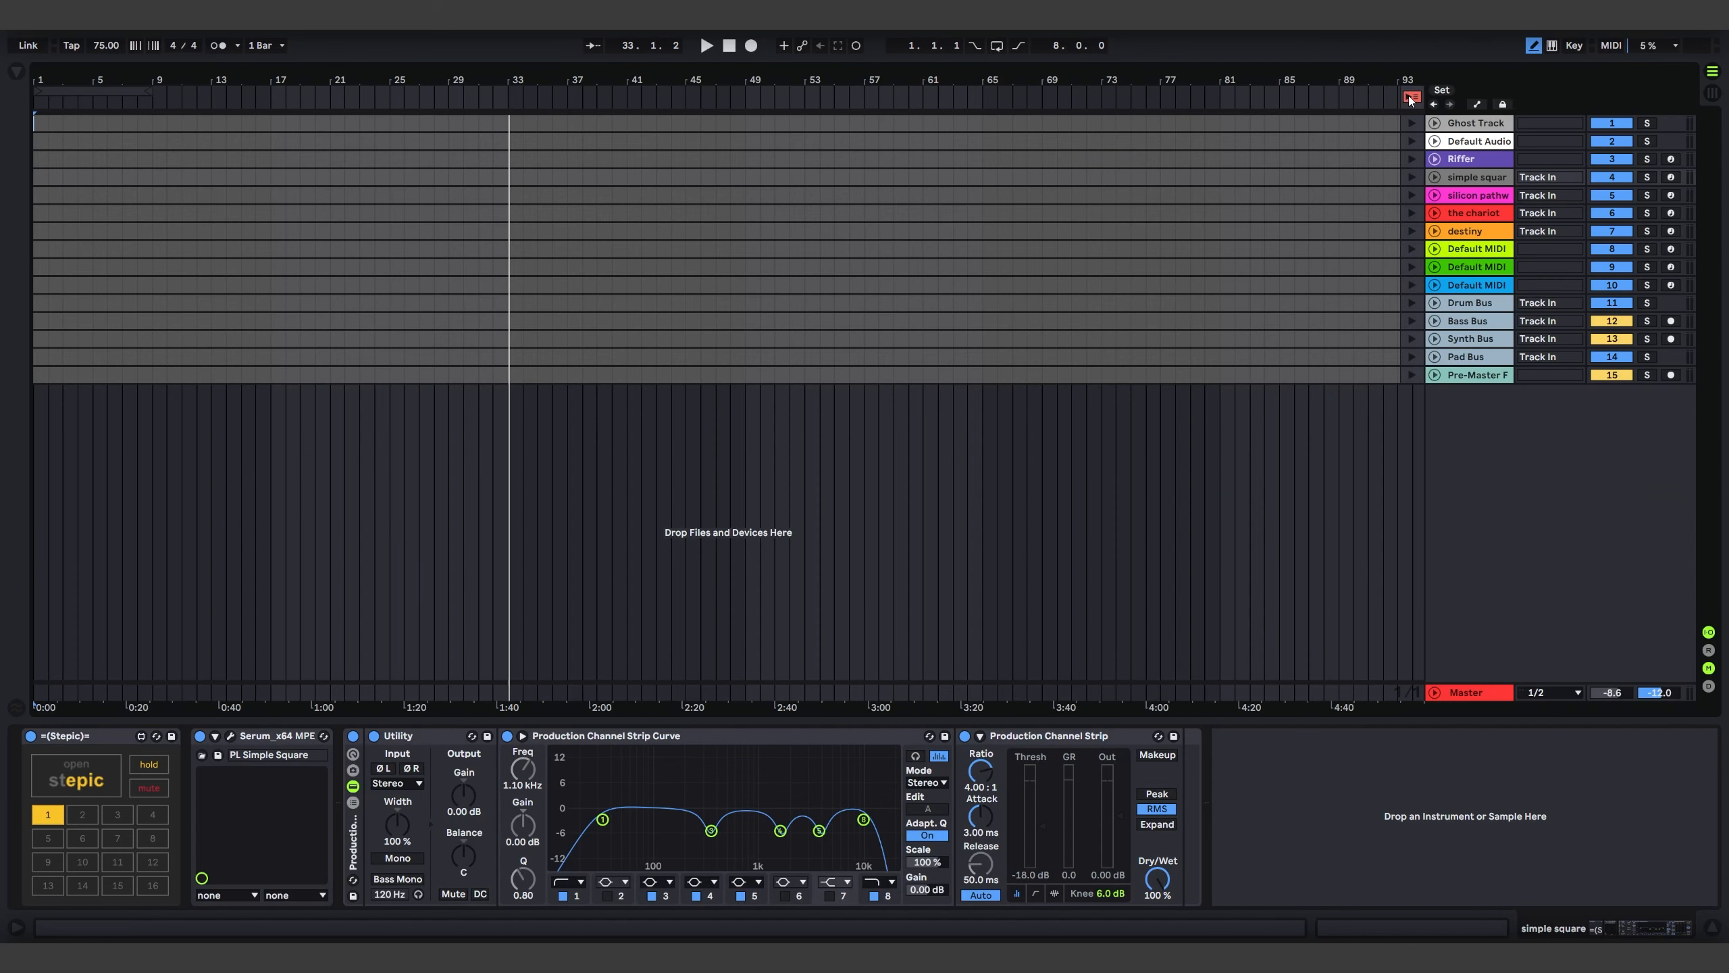
{"action": "left_click", "coordinate": [1183, 420]}
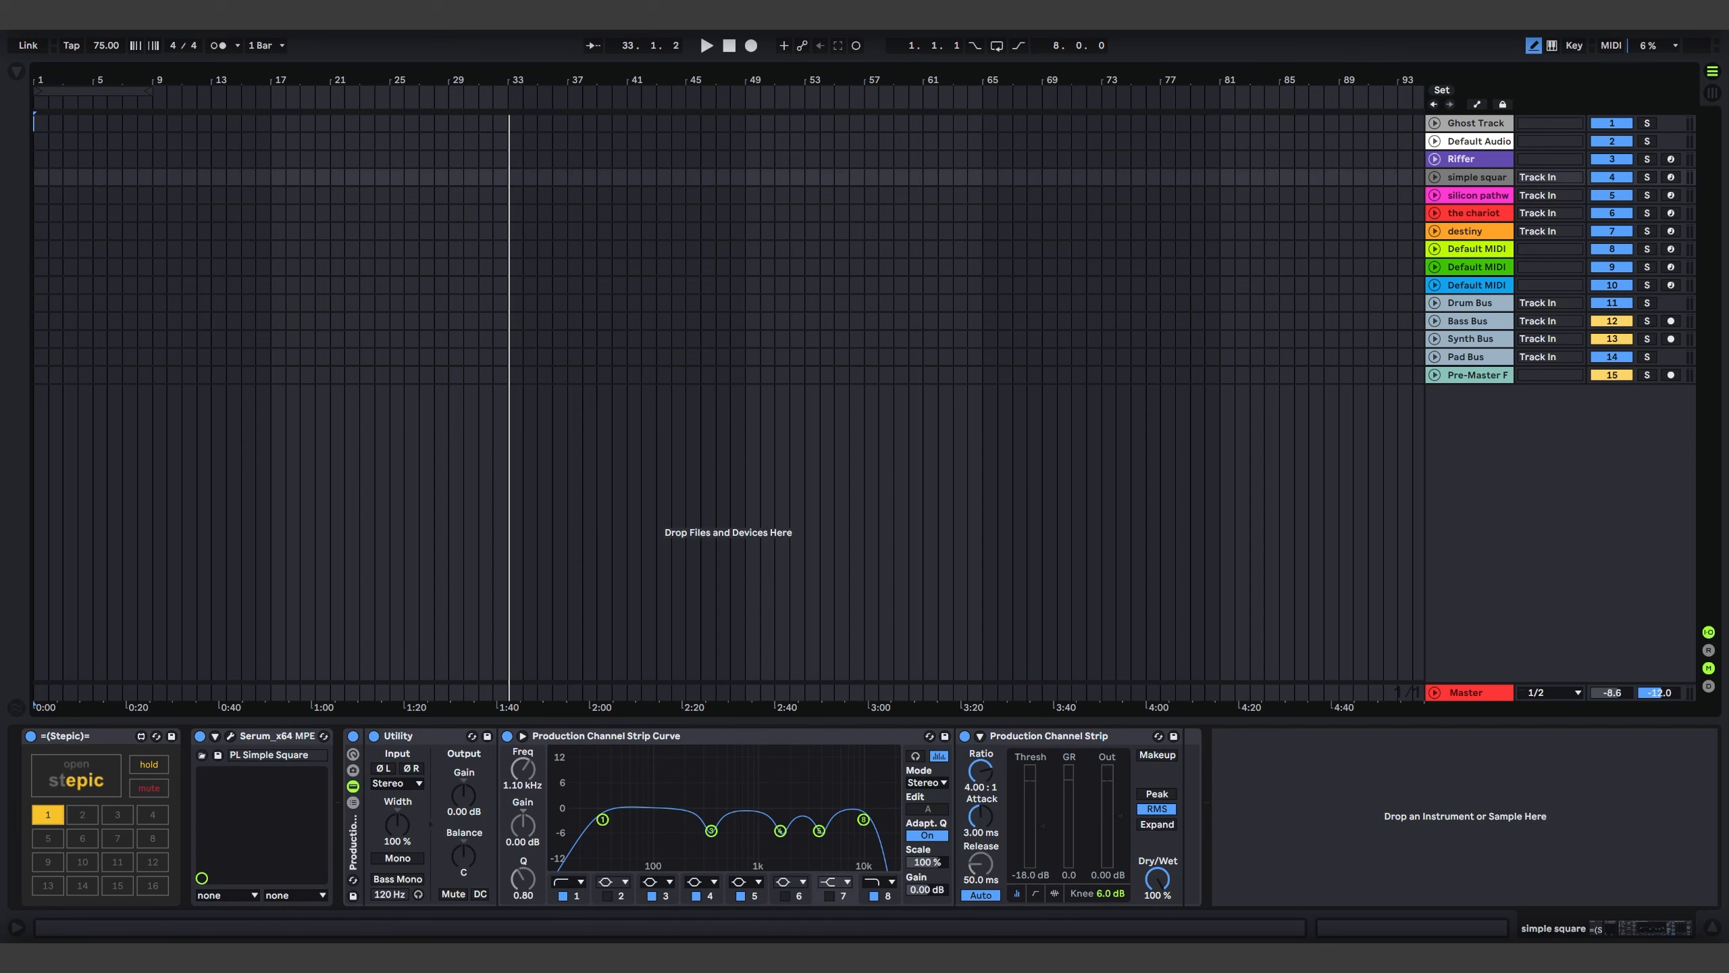
{"action": "left_click", "coordinate": [1437, 178]}
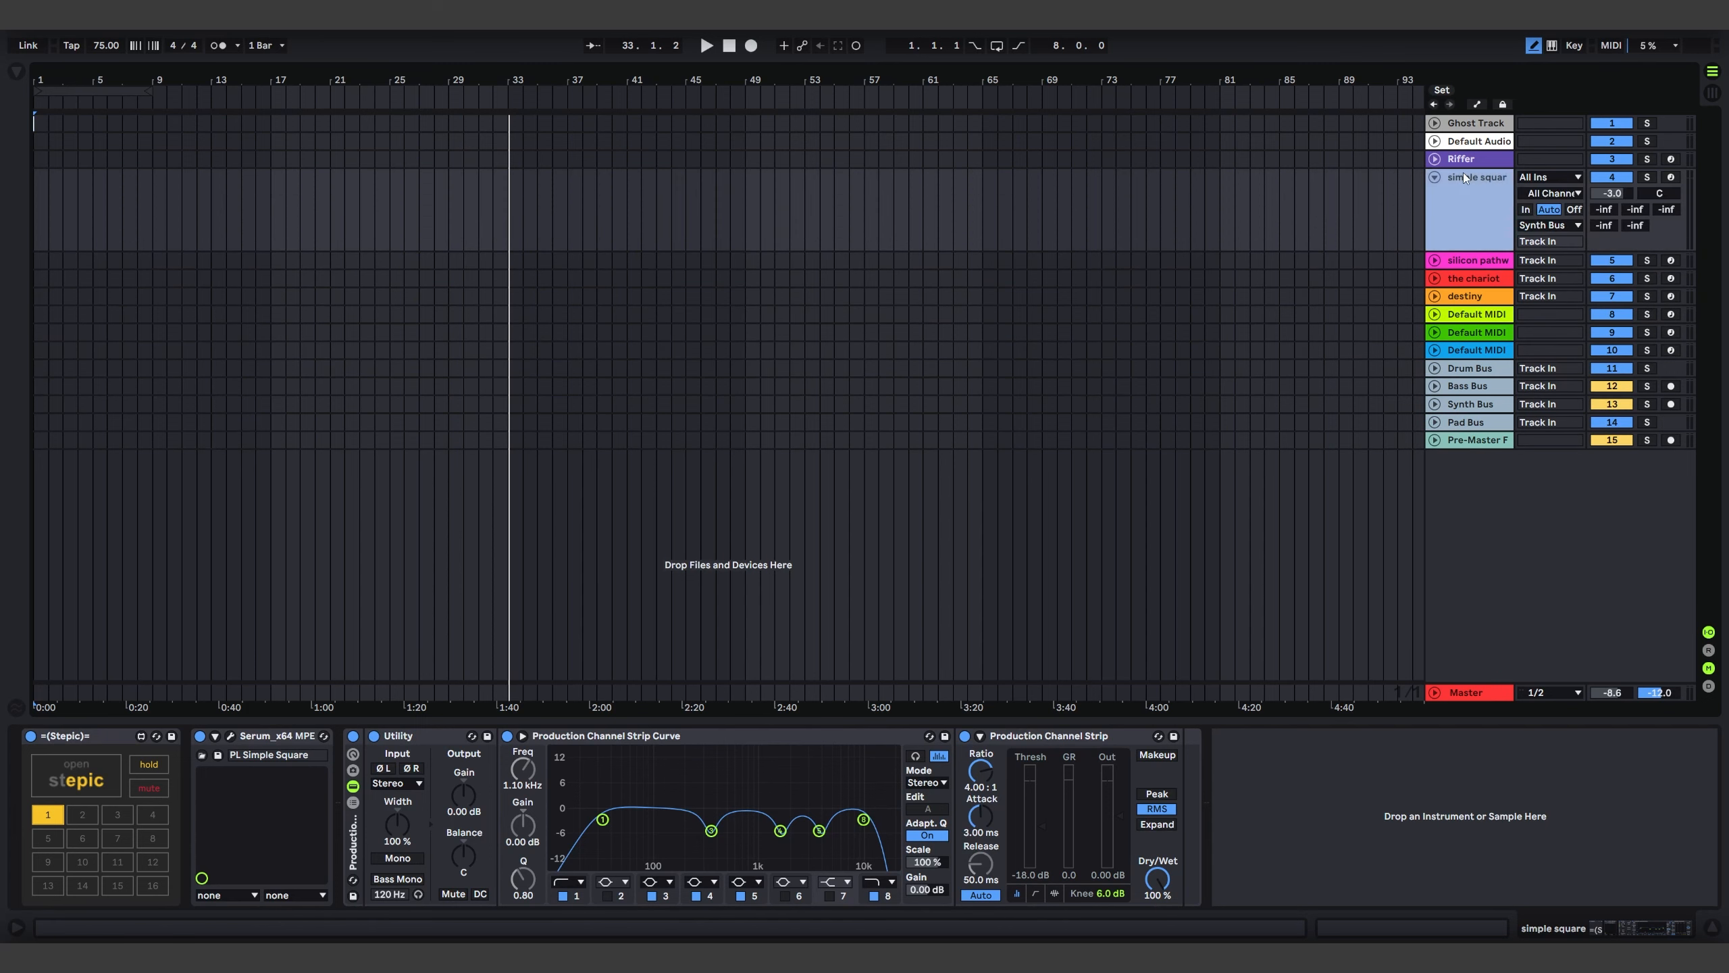
Export simple square's Stepic Pattern 1 as a 16-bar clip onto its arrangement track at bar 9, and close Stepic
{"action": "left_click", "coordinate": [65, 782]}
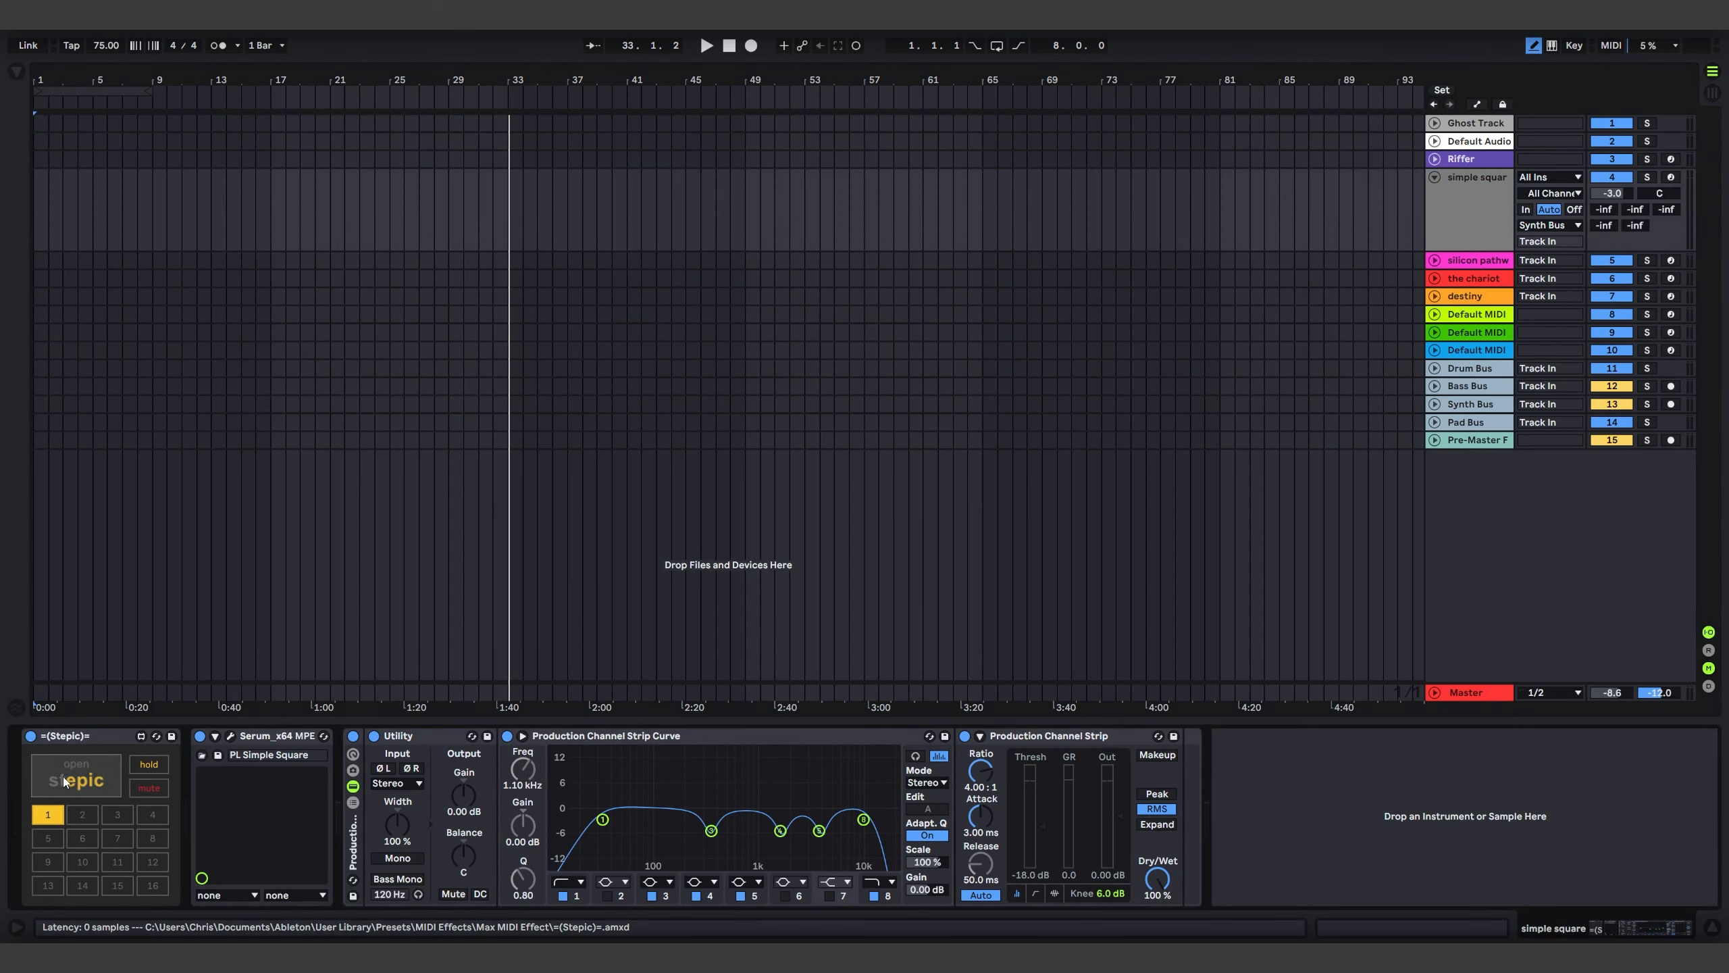
{"action": "key", "text": "Tab"}
{"action": "key", "text": "Tab"}
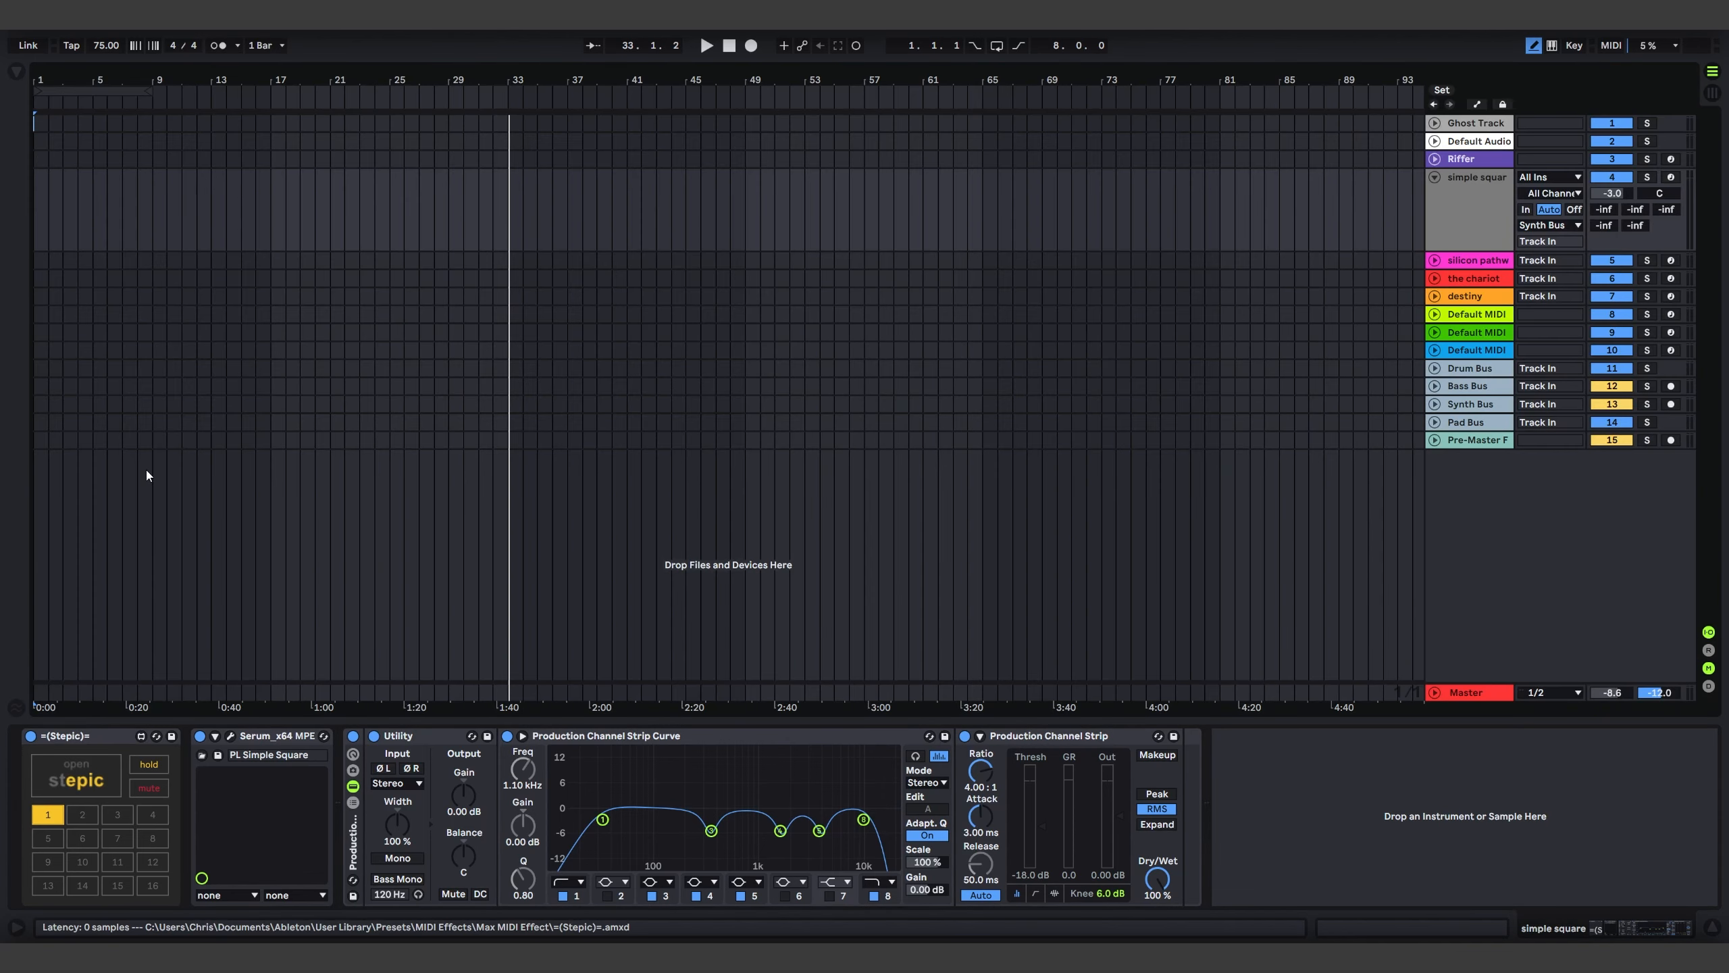
{"action": "left_click", "coordinate": [97, 761]}
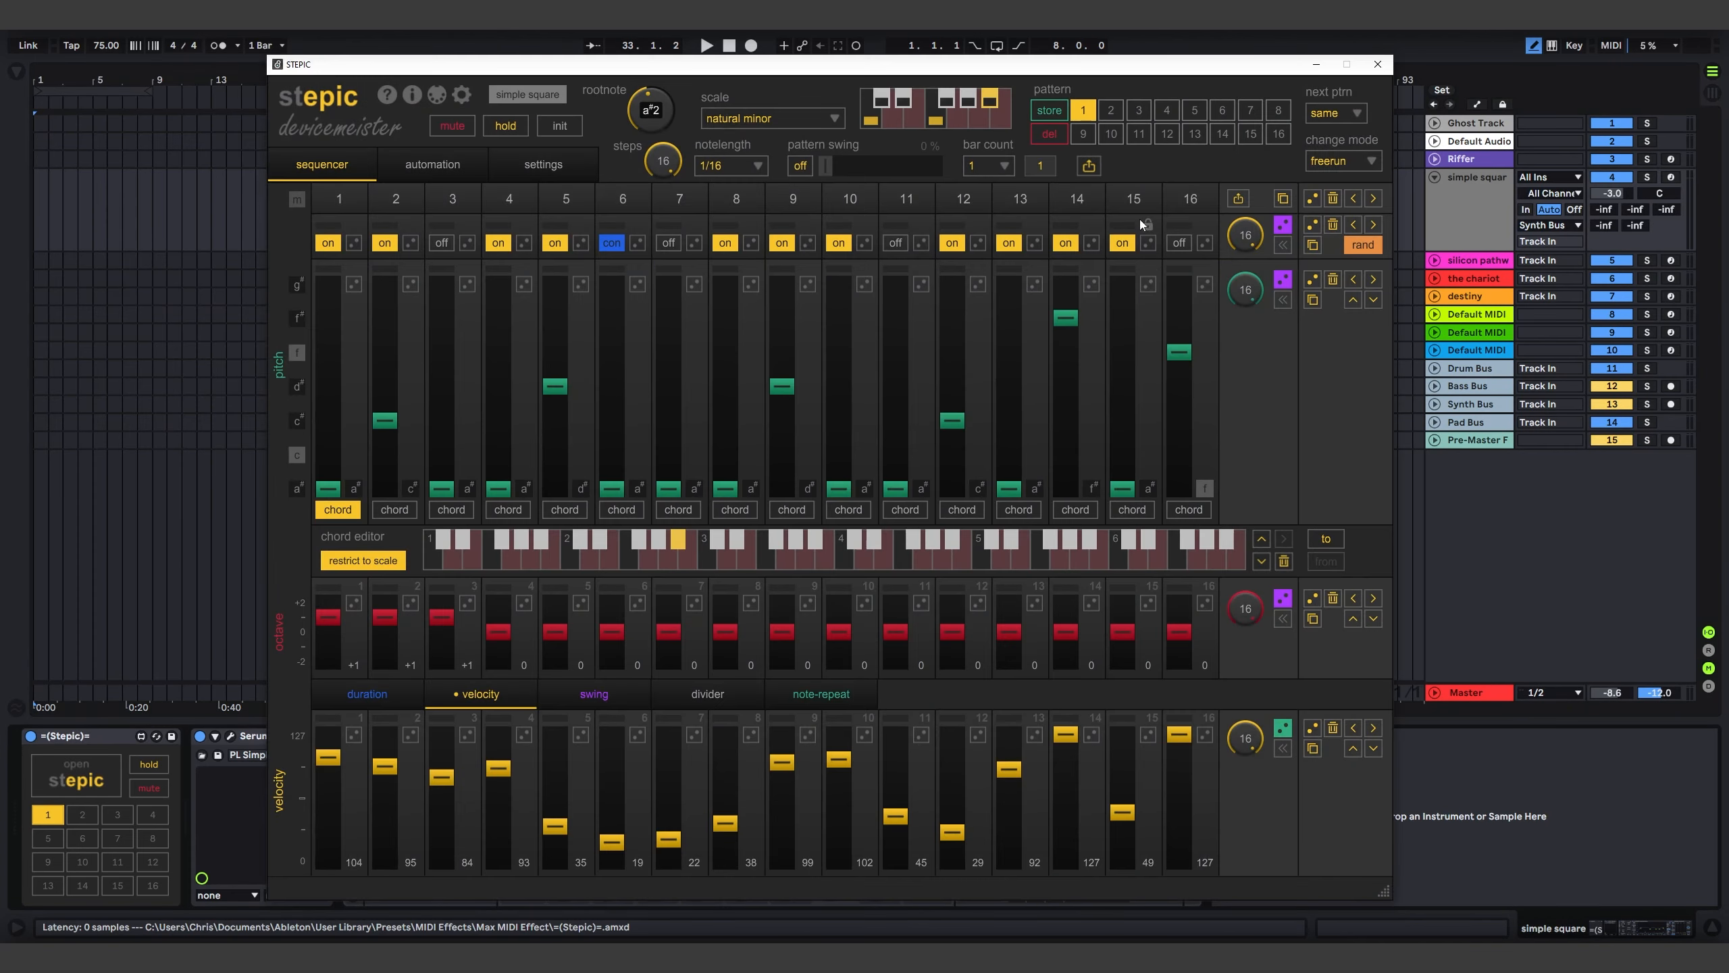
{"action": "left_click", "coordinate": [1004, 166]}
{"action": "left_click", "coordinate": [1005, 439]}
{"action": "left_click_drag", "start_coordinate": [1088, 166], "coordinate": [150, 218]}
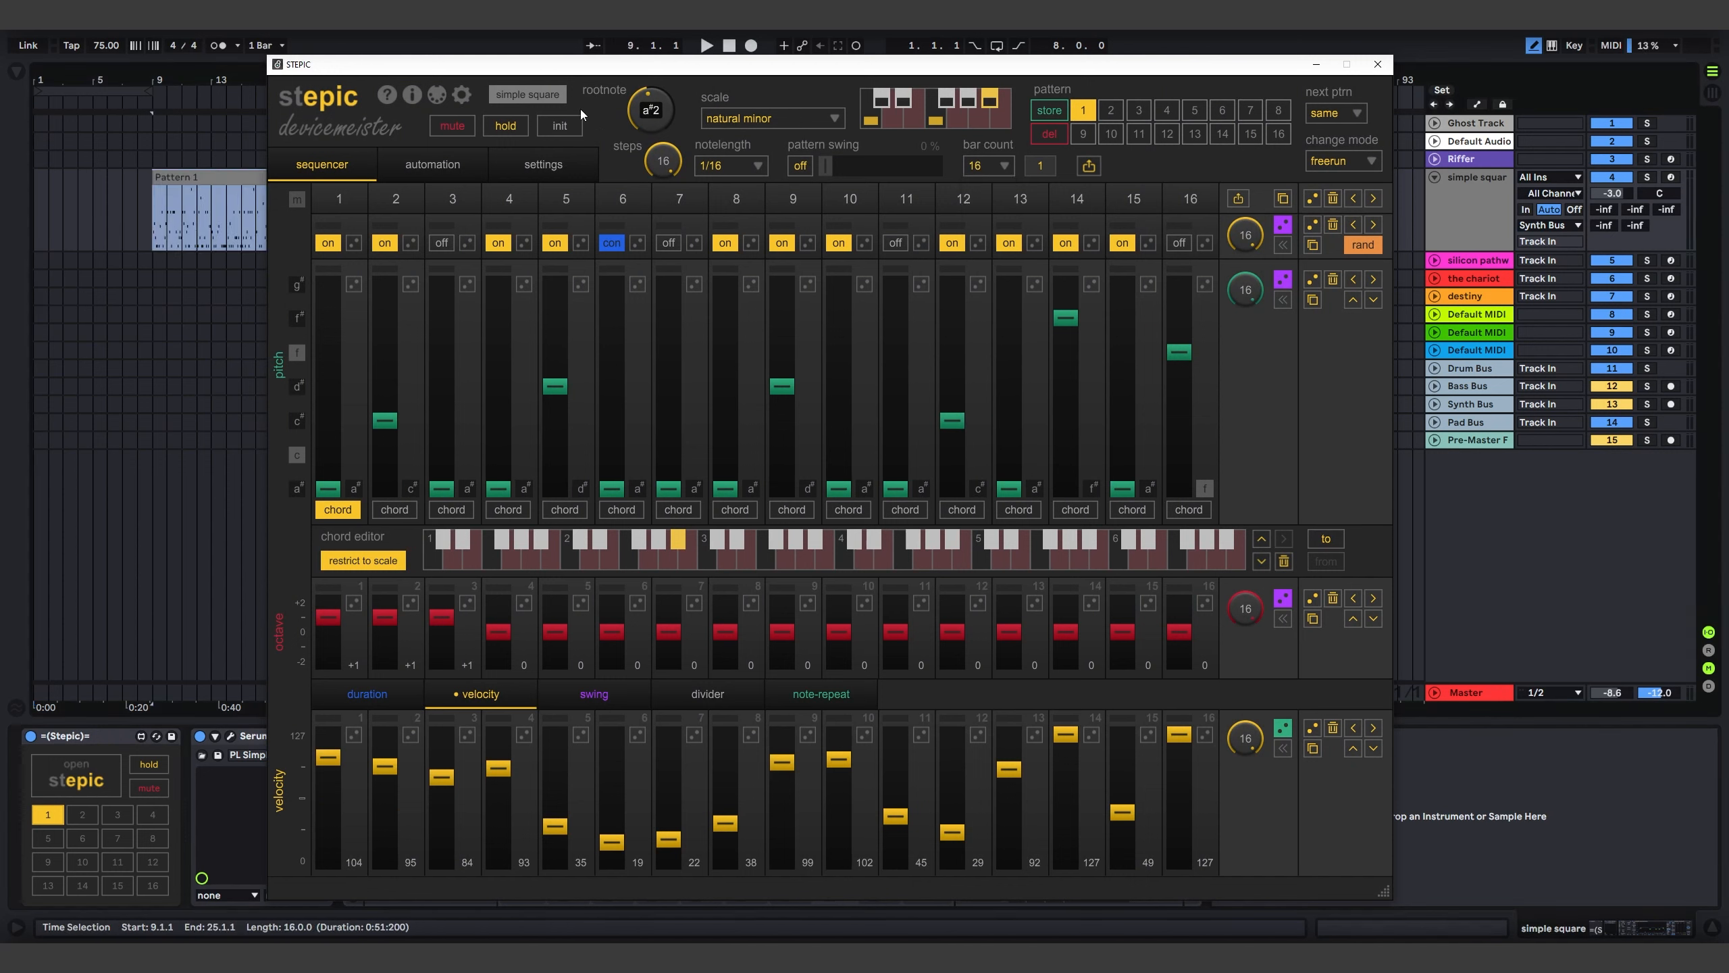
{"action": "left_click_drag", "start_coordinate": [536, 68], "coordinate": [582, 69]}
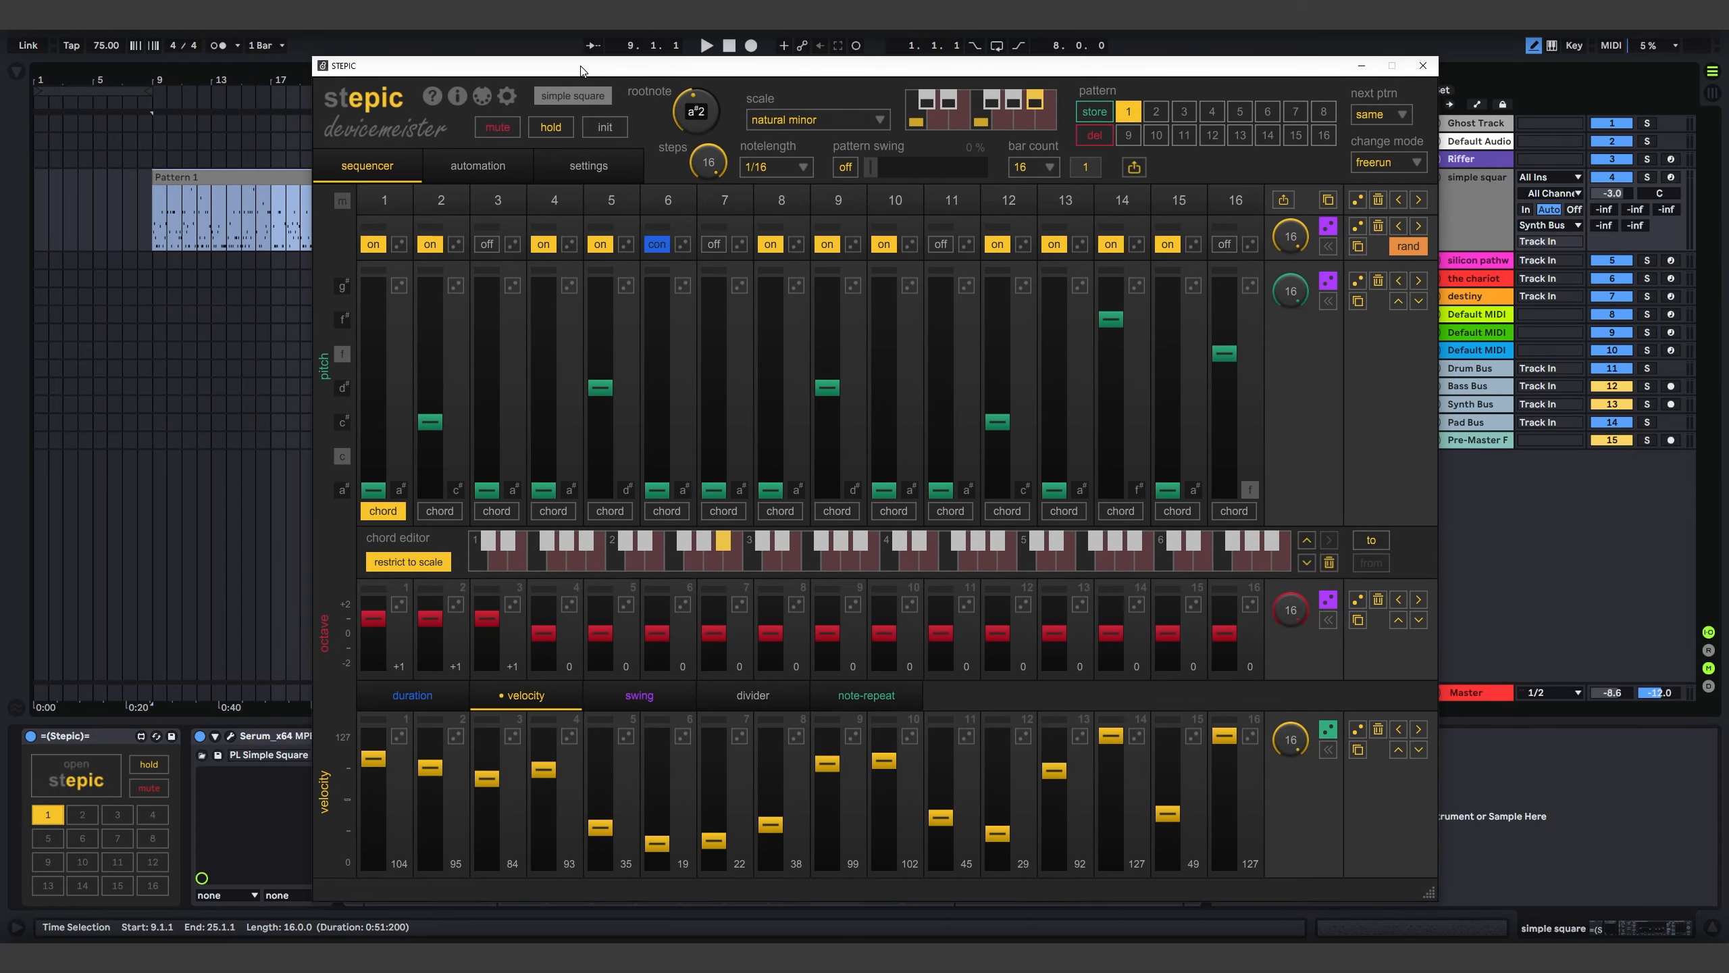
{"action": "left_click", "coordinate": [1424, 68]}
{"action": "left_click_drag", "start_coordinate": [336, 174], "coordinate": [273, 195]}
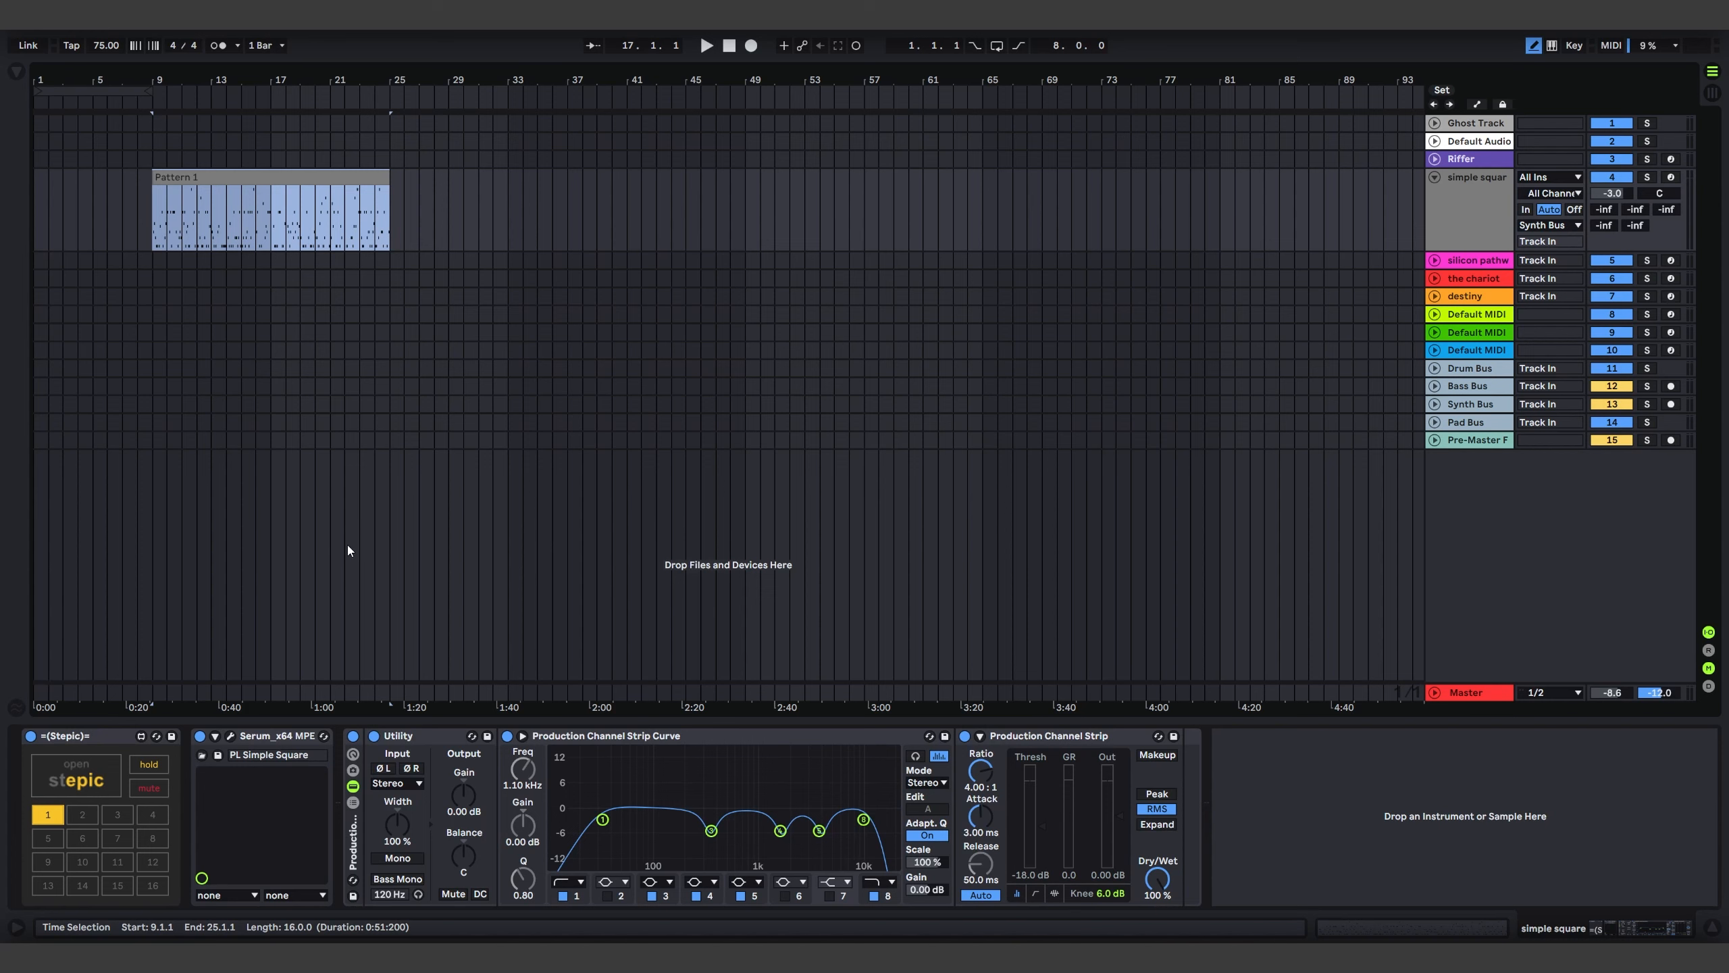
Unfold the silicon pathway track and place its Session clip in the arrangement at bar 1
{"action": "left_click", "coordinate": [1437, 265]}
{"action": "key", "text": "Tab"}
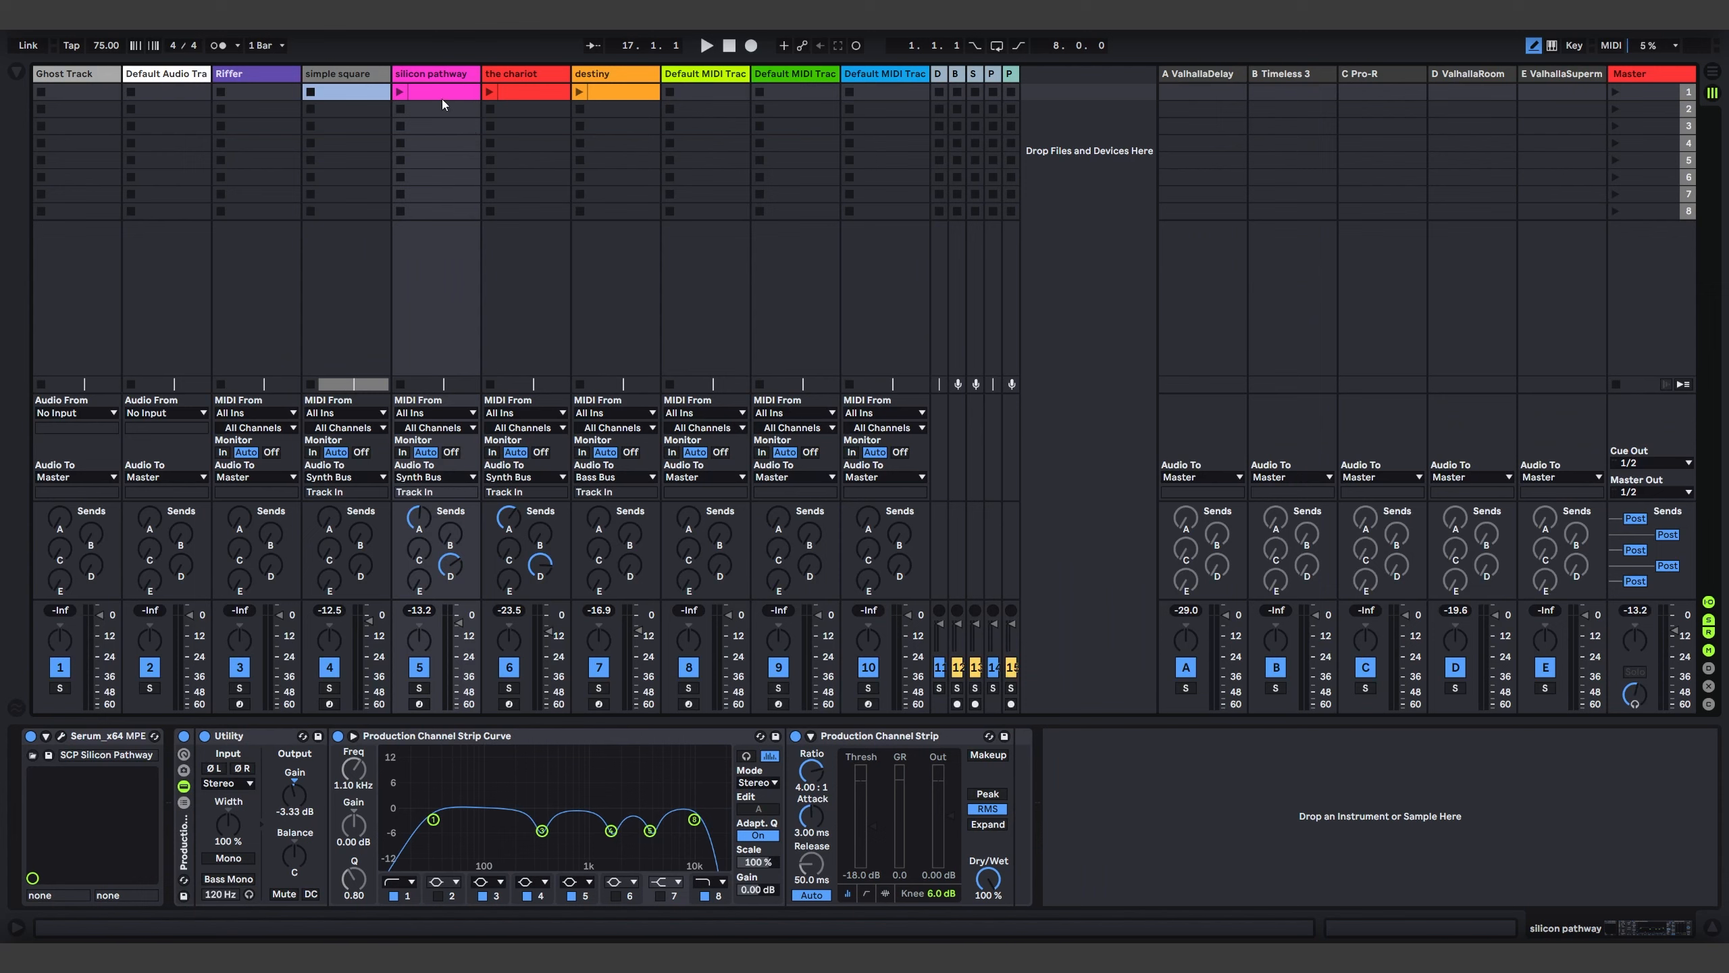
{"action": "left_click_drag", "start_coordinate": [442, 99], "coordinate": [39, 316]}
{"action": "key", "text": "Tab"}
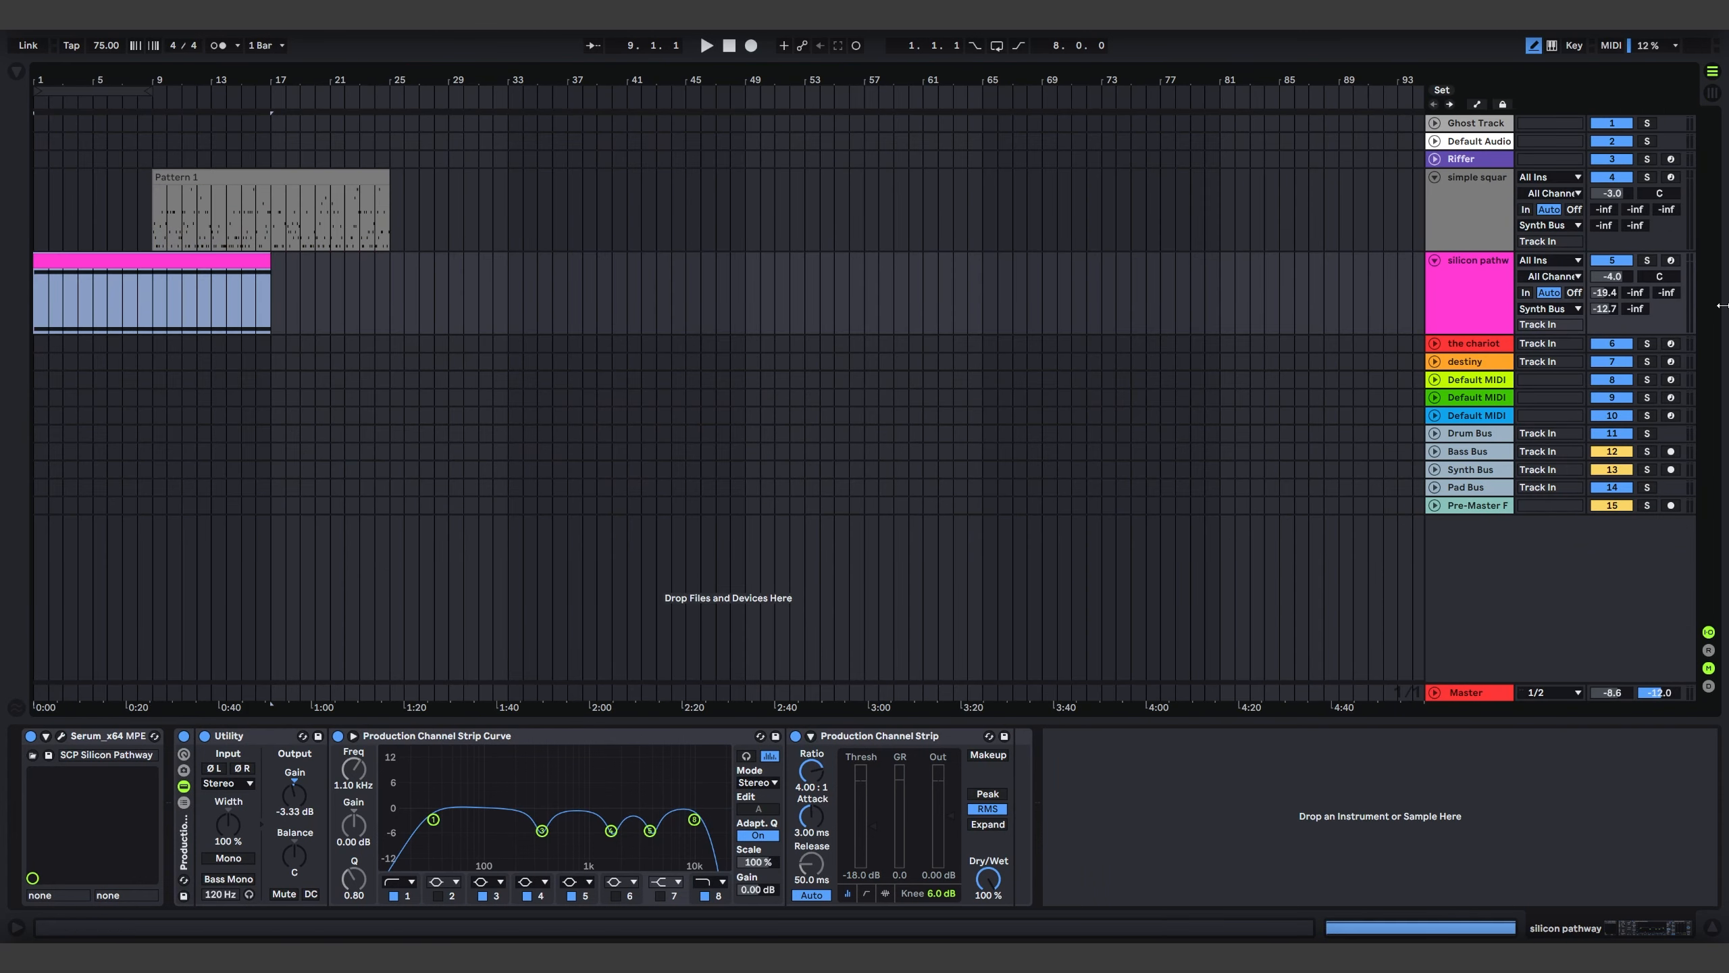
Play the arrangement, disable the Stepic device on the simple square track and restart playback
{"action": "key", "text": "space"}
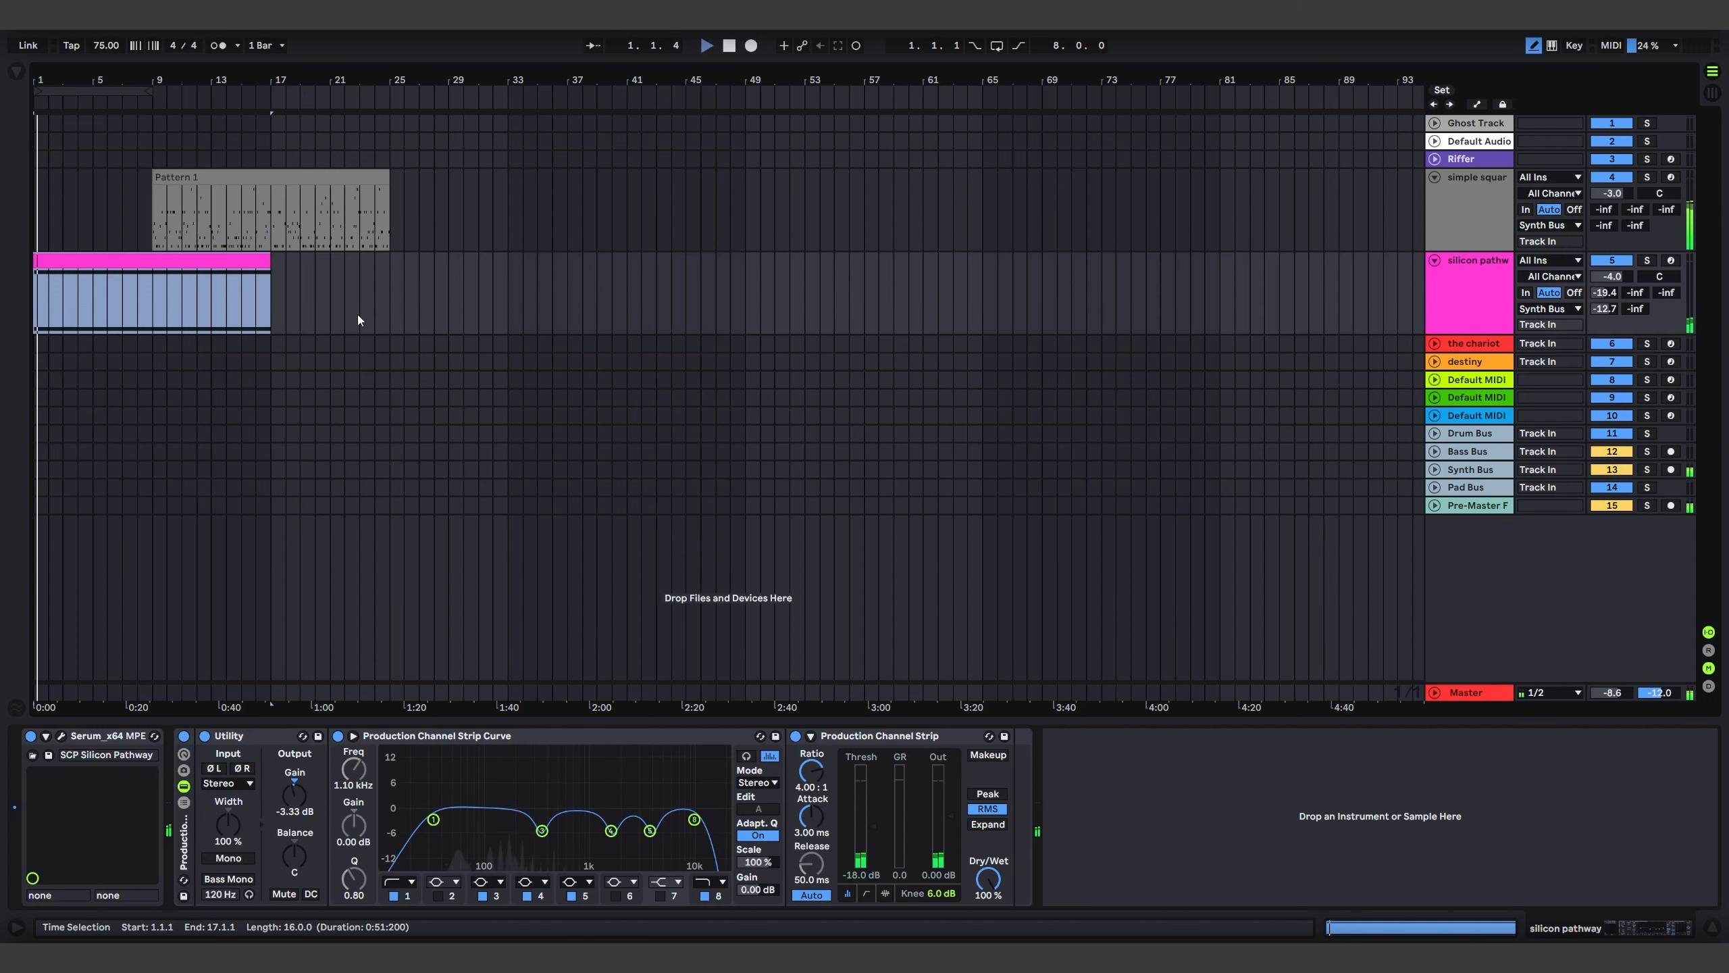
{"action": "left_click", "coordinate": [1492, 196]}
{"action": "left_click", "coordinate": [30, 737]}
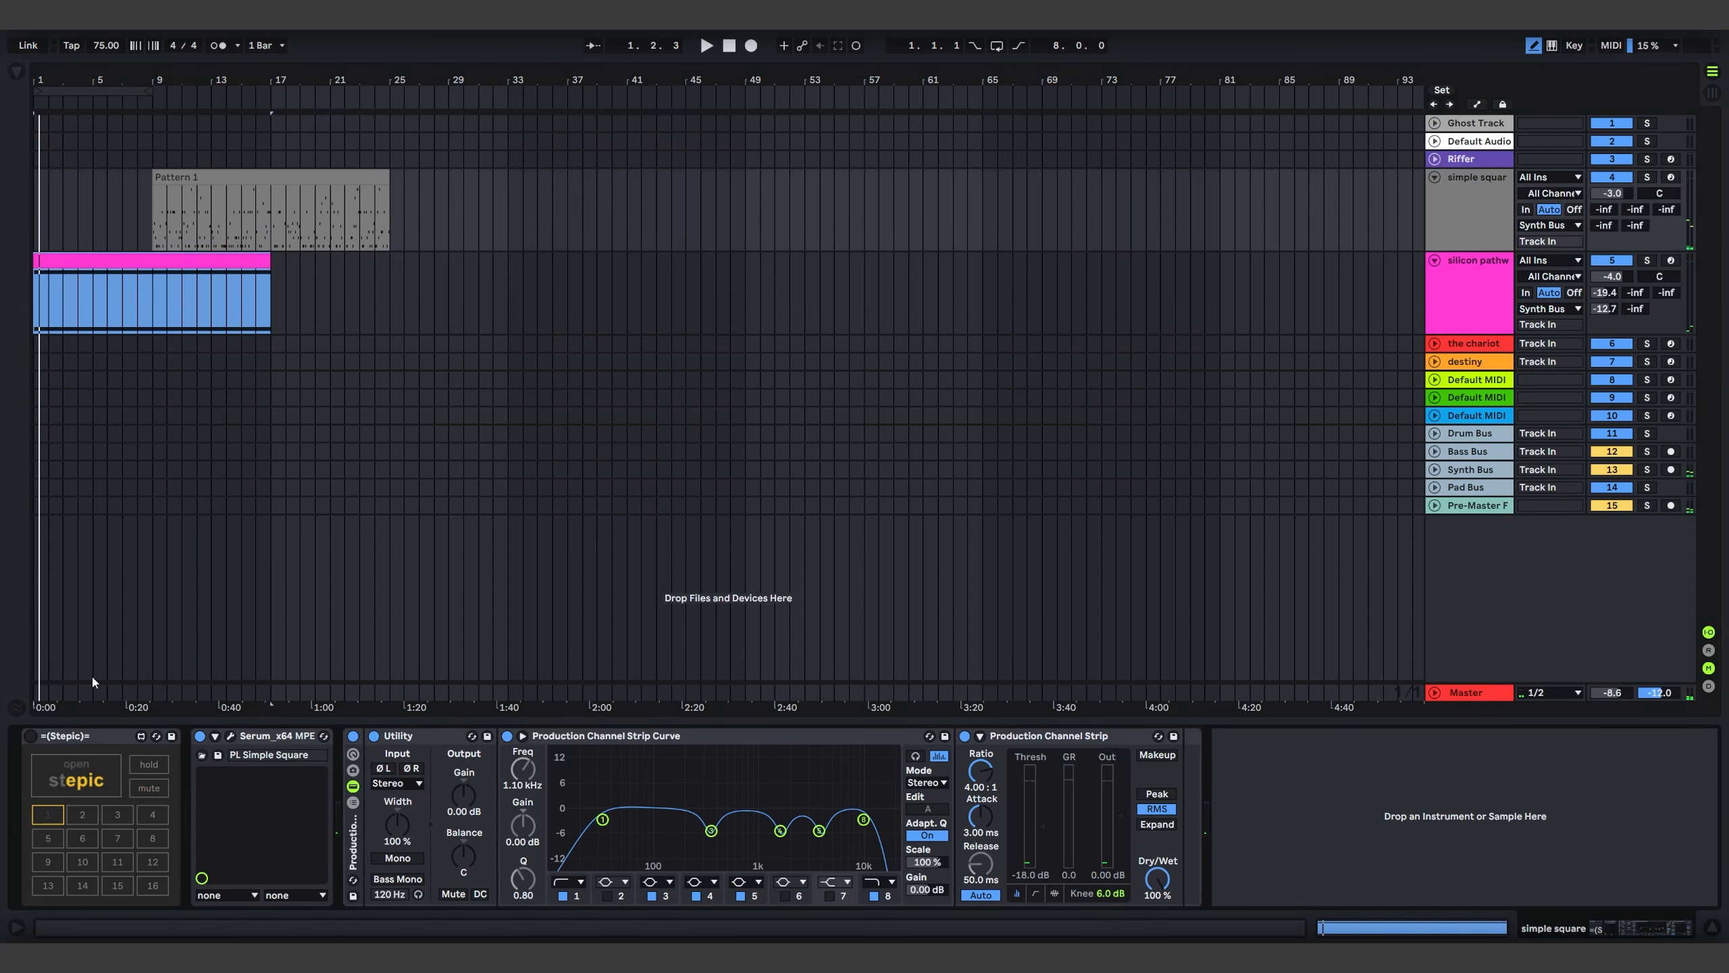
{"action": "key", "text": "space"}
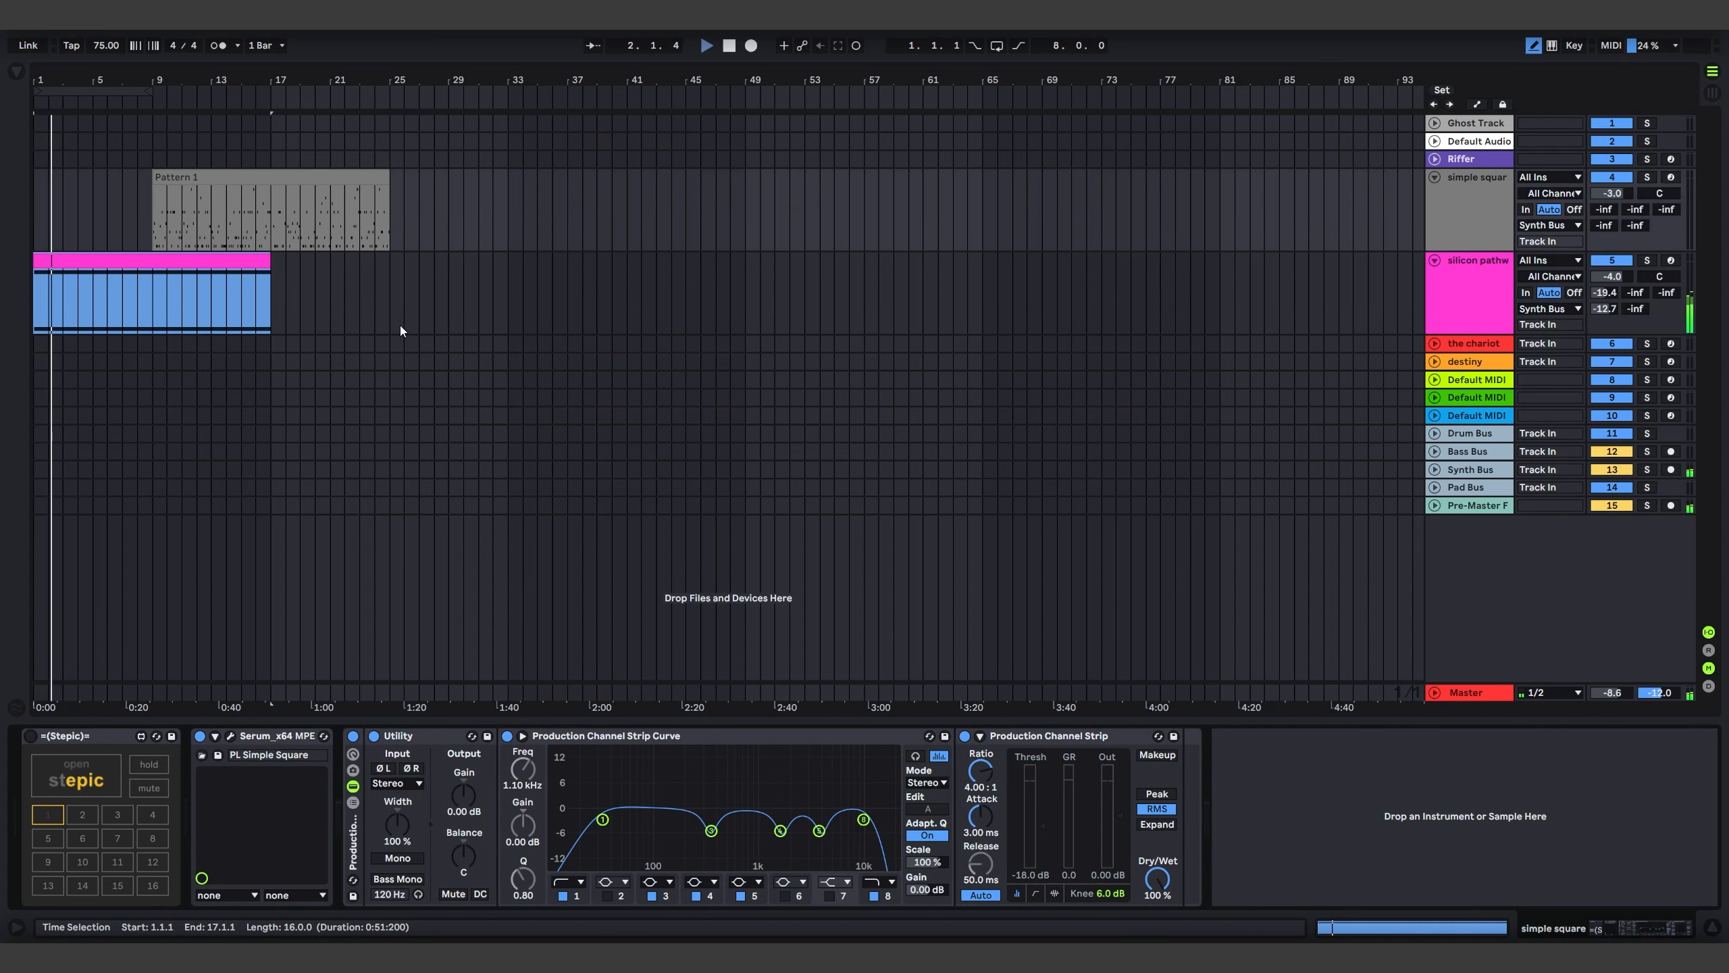
Move the Pattern 1 clip on the simple square track so that it starts at bar 33
{"action": "left_click", "coordinate": [1463, 289]}
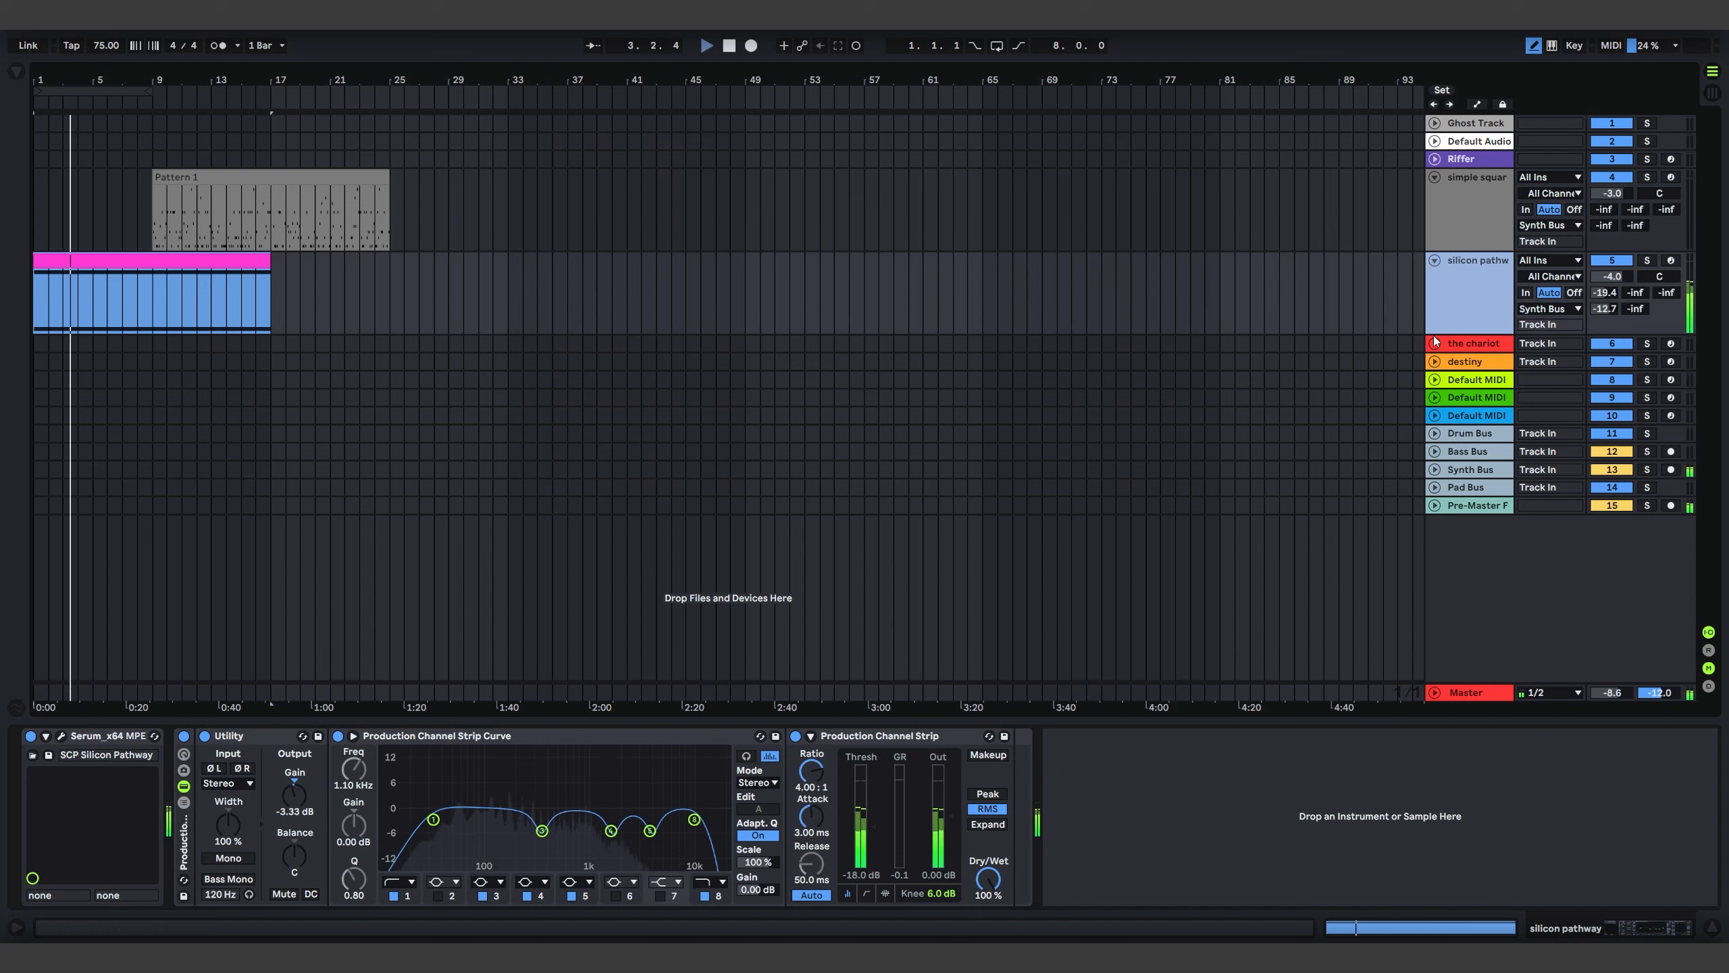
{"action": "left_click", "coordinate": [1458, 342]}
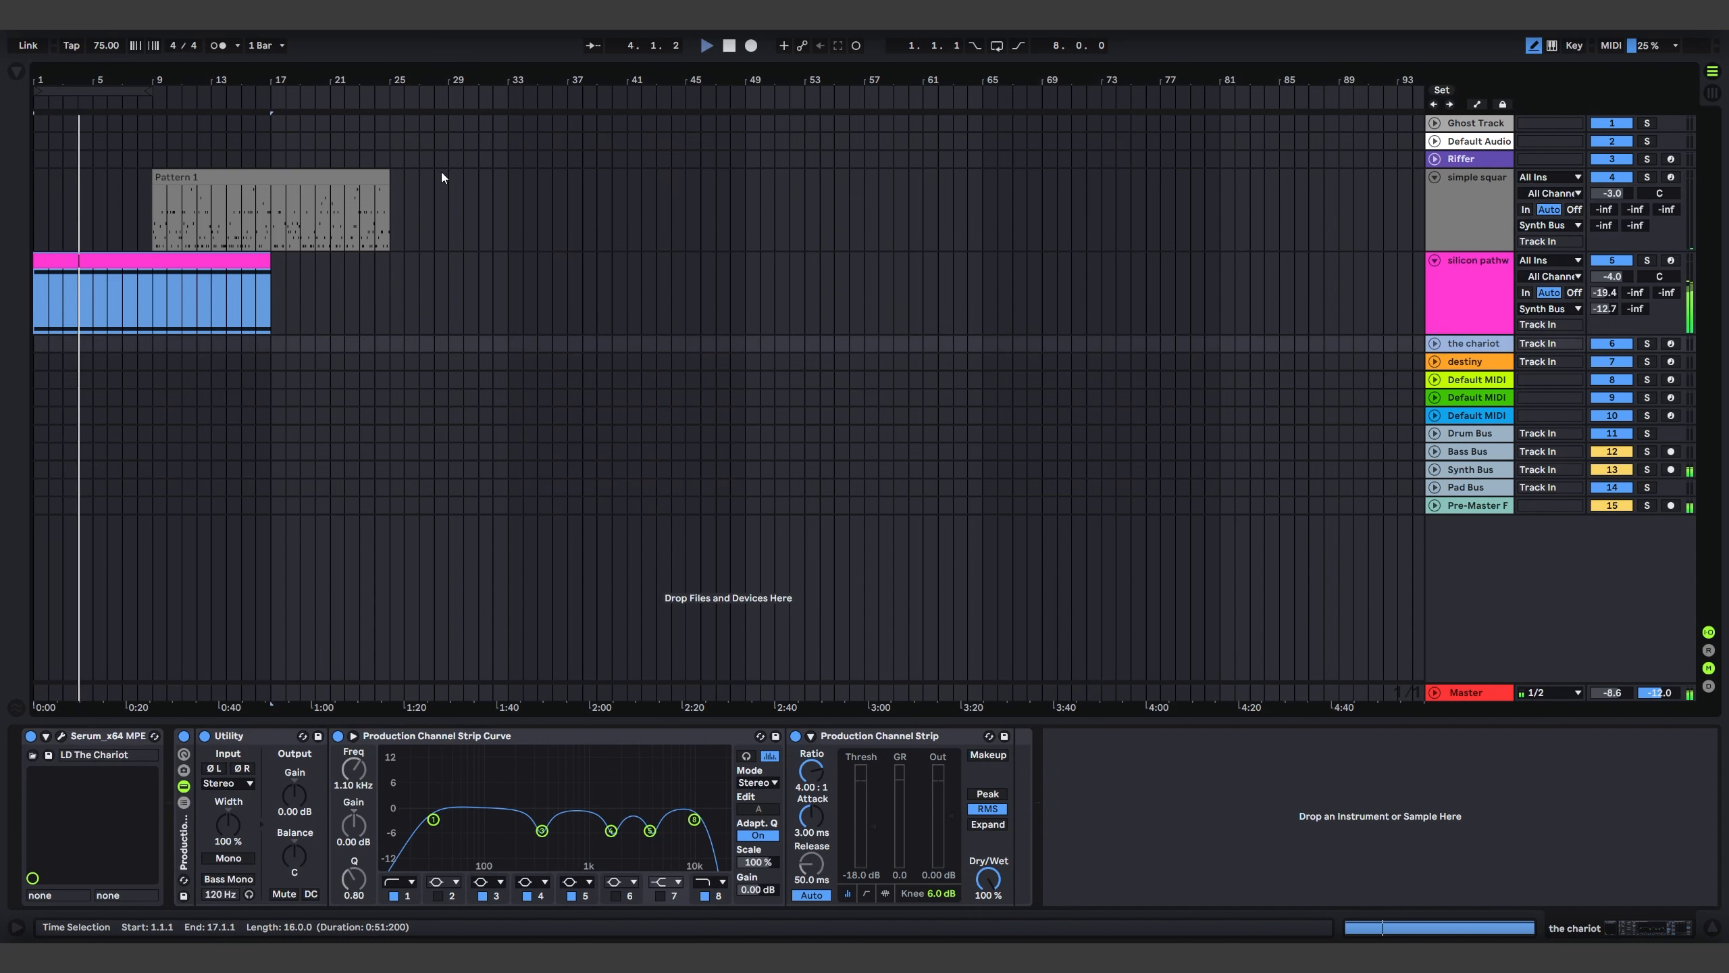
{"action": "left_click_drag", "start_coordinate": [234, 172], "coordinate": [548, 178]}
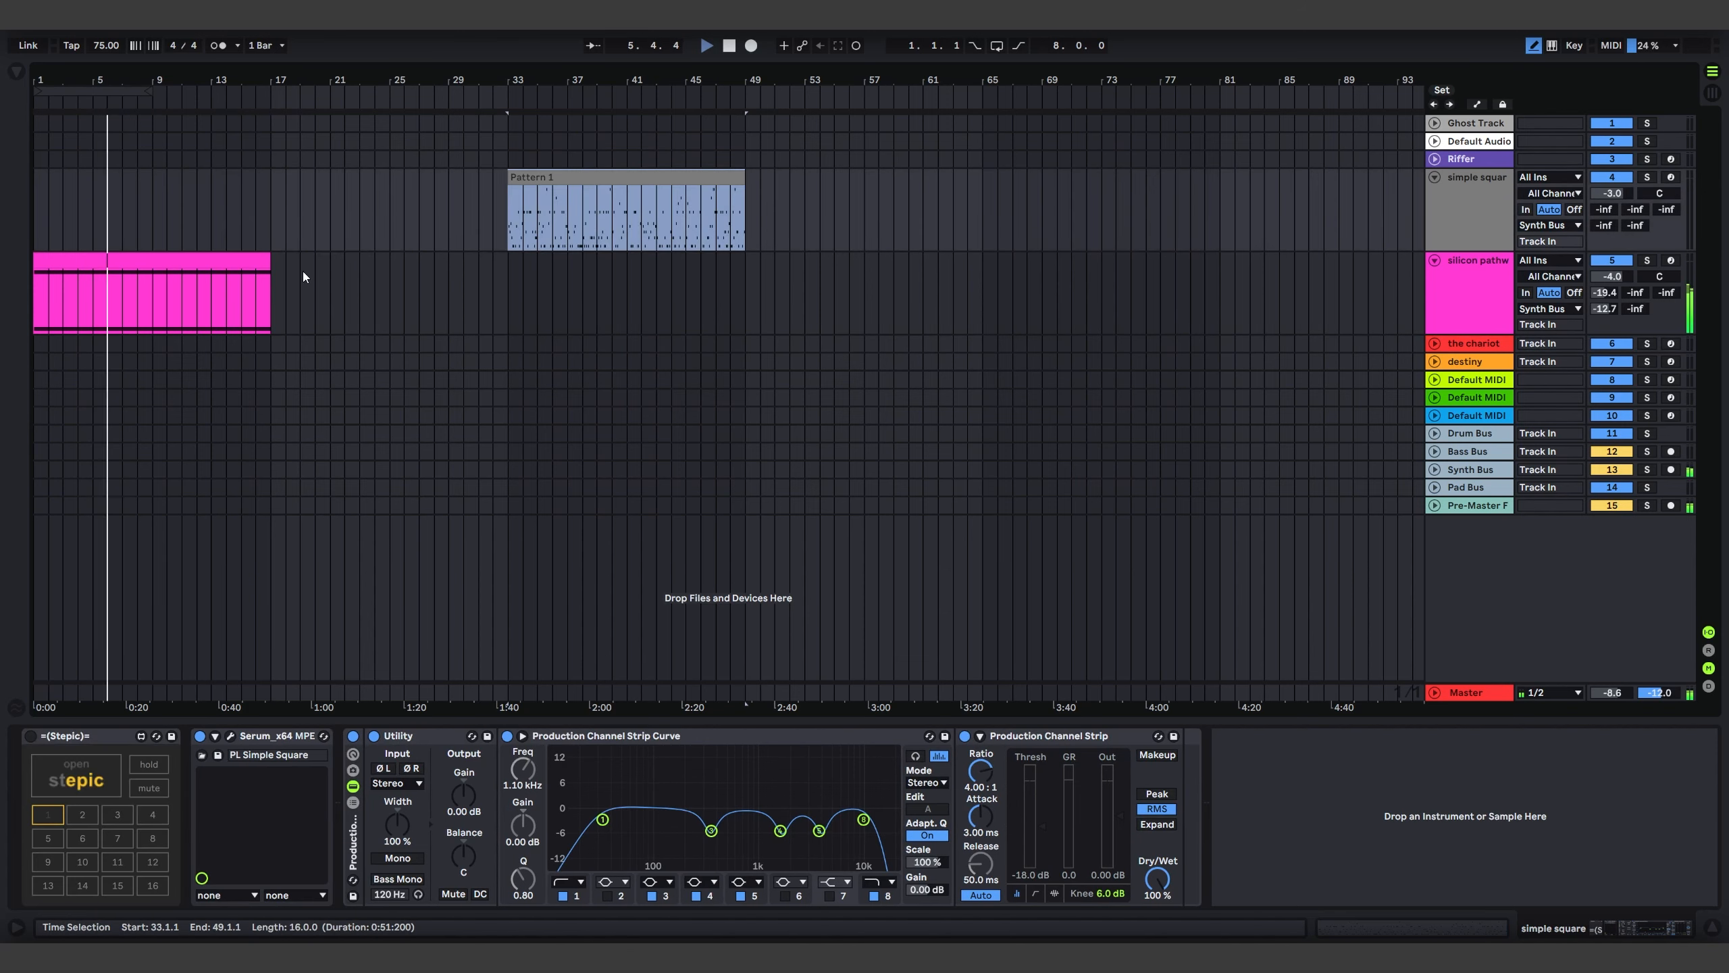
Place the chariot's Session clip on its arrangement track at bar 8 and unfold that track
{"action": "key", "text": "Tab"}
{"action": "left_click_drag", "start_coordinate": [529, 96], "coordinate": [133, 346]}
{"action": "key", "text": "Tab"}
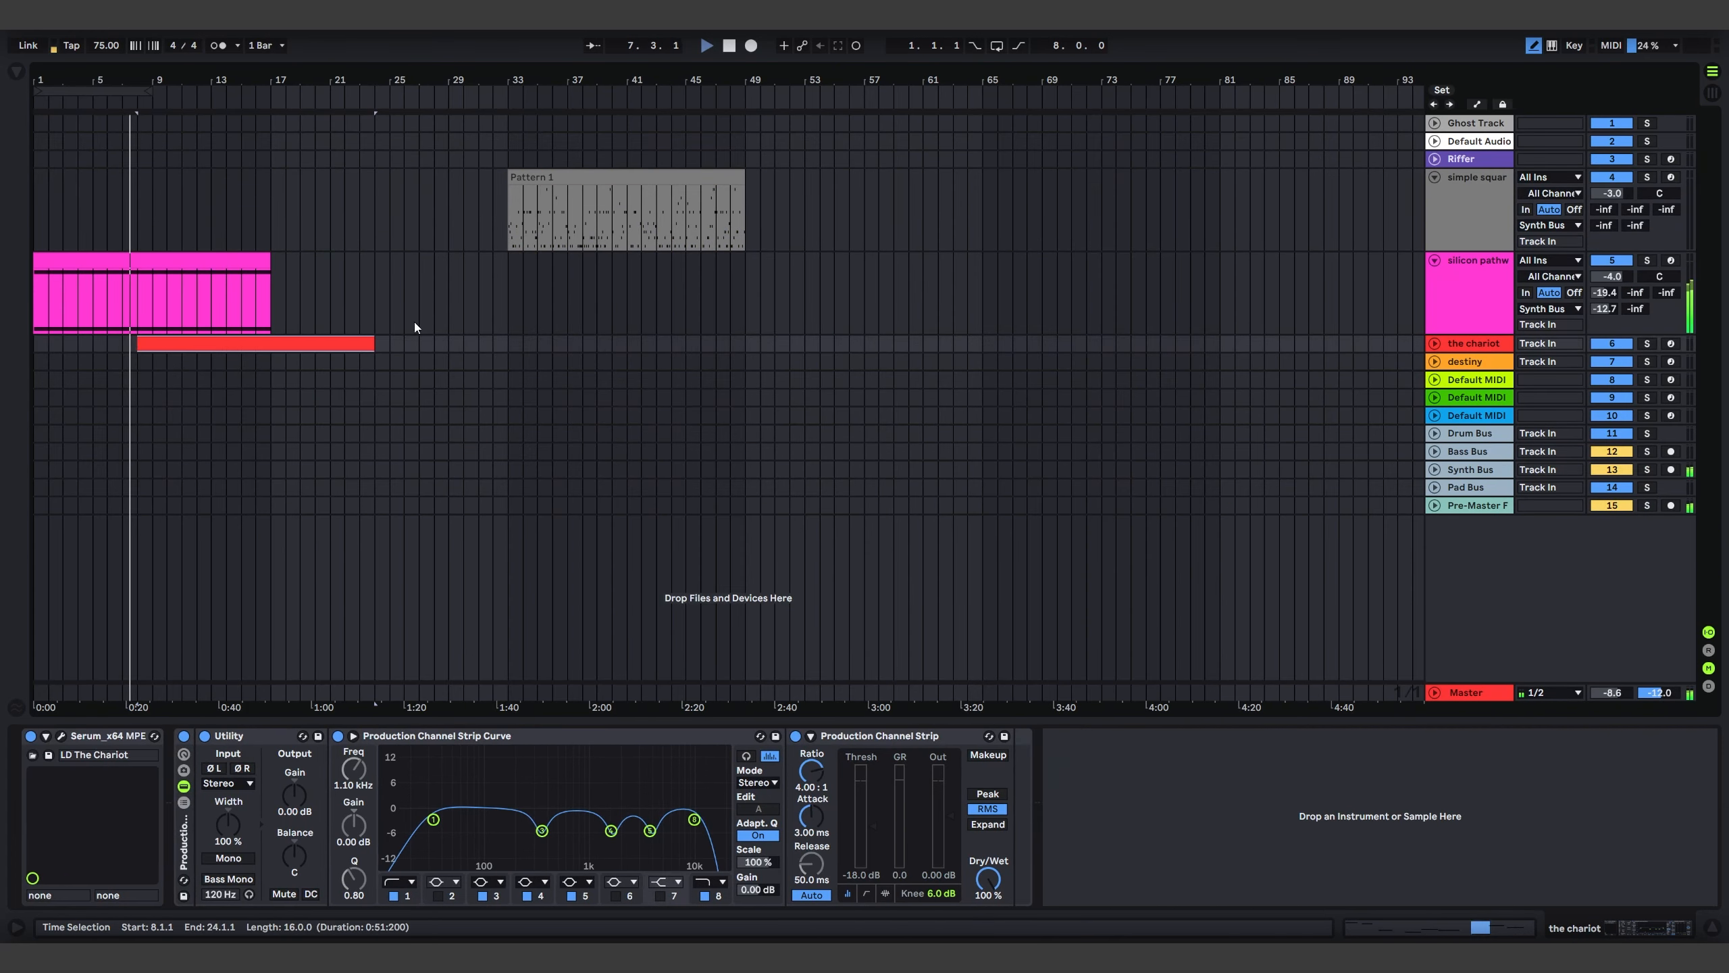
{"action": "left_click", "coordinate": [1438, 344]}
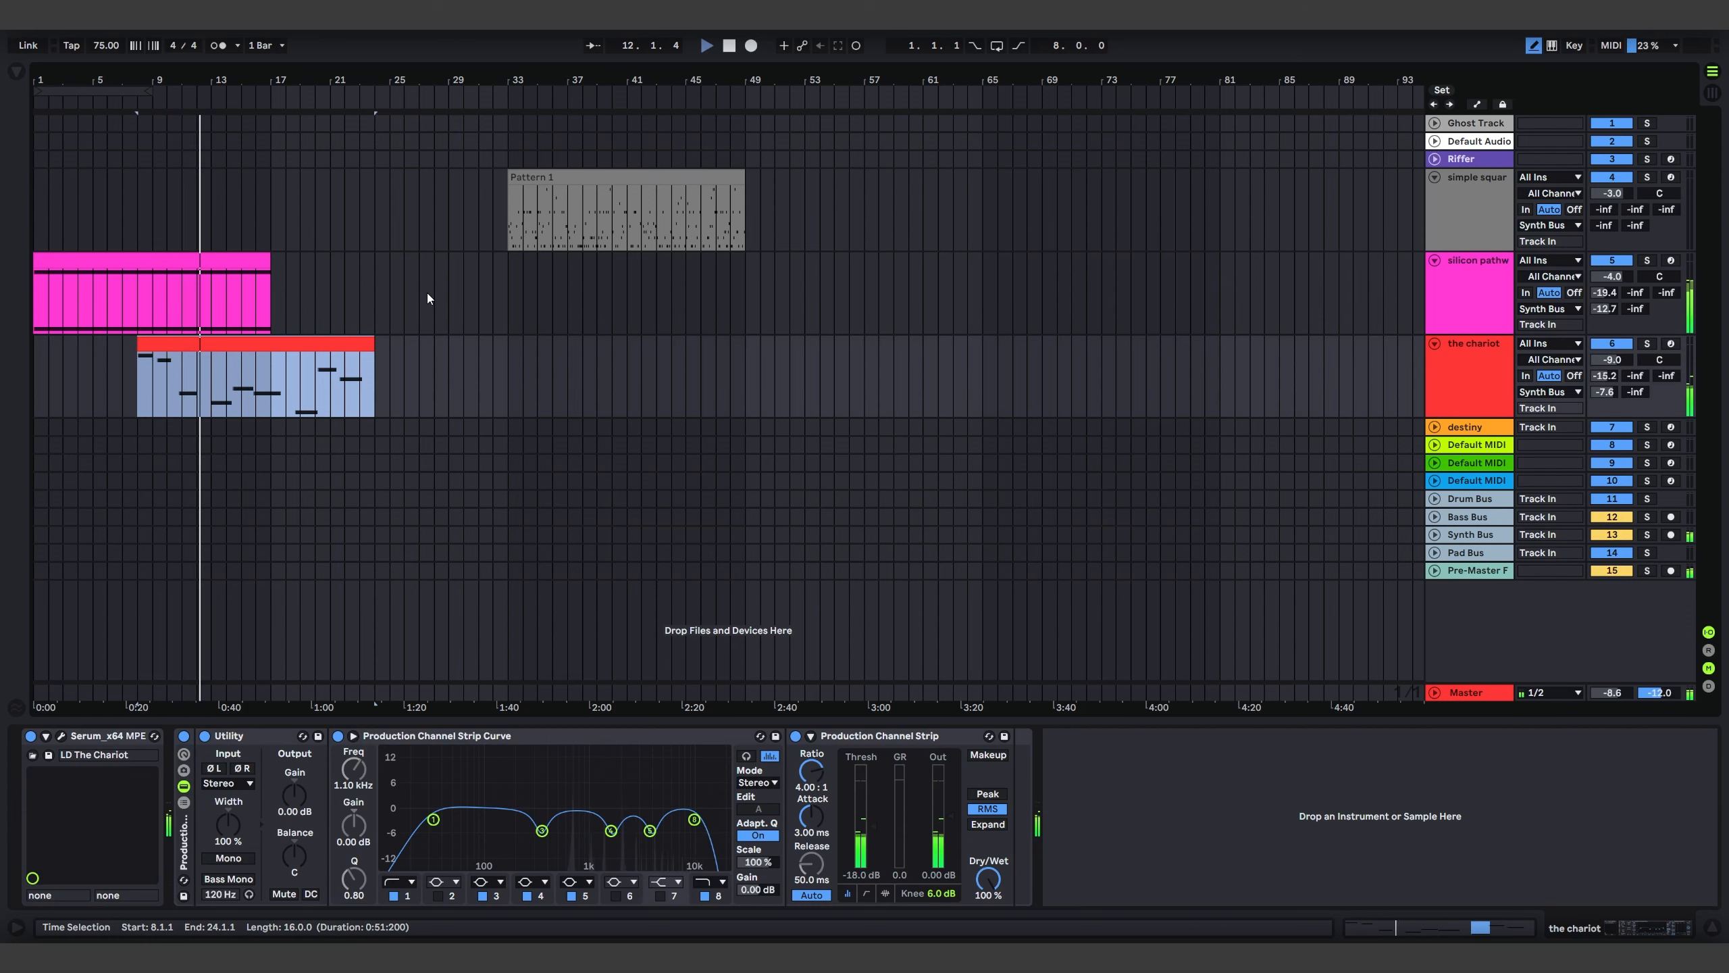
Place destiny's Session clip on its arrangement track at bar 33, with the track unfolded, and extend the clip to bar 65
{"action": "key", "text": "Tab"}
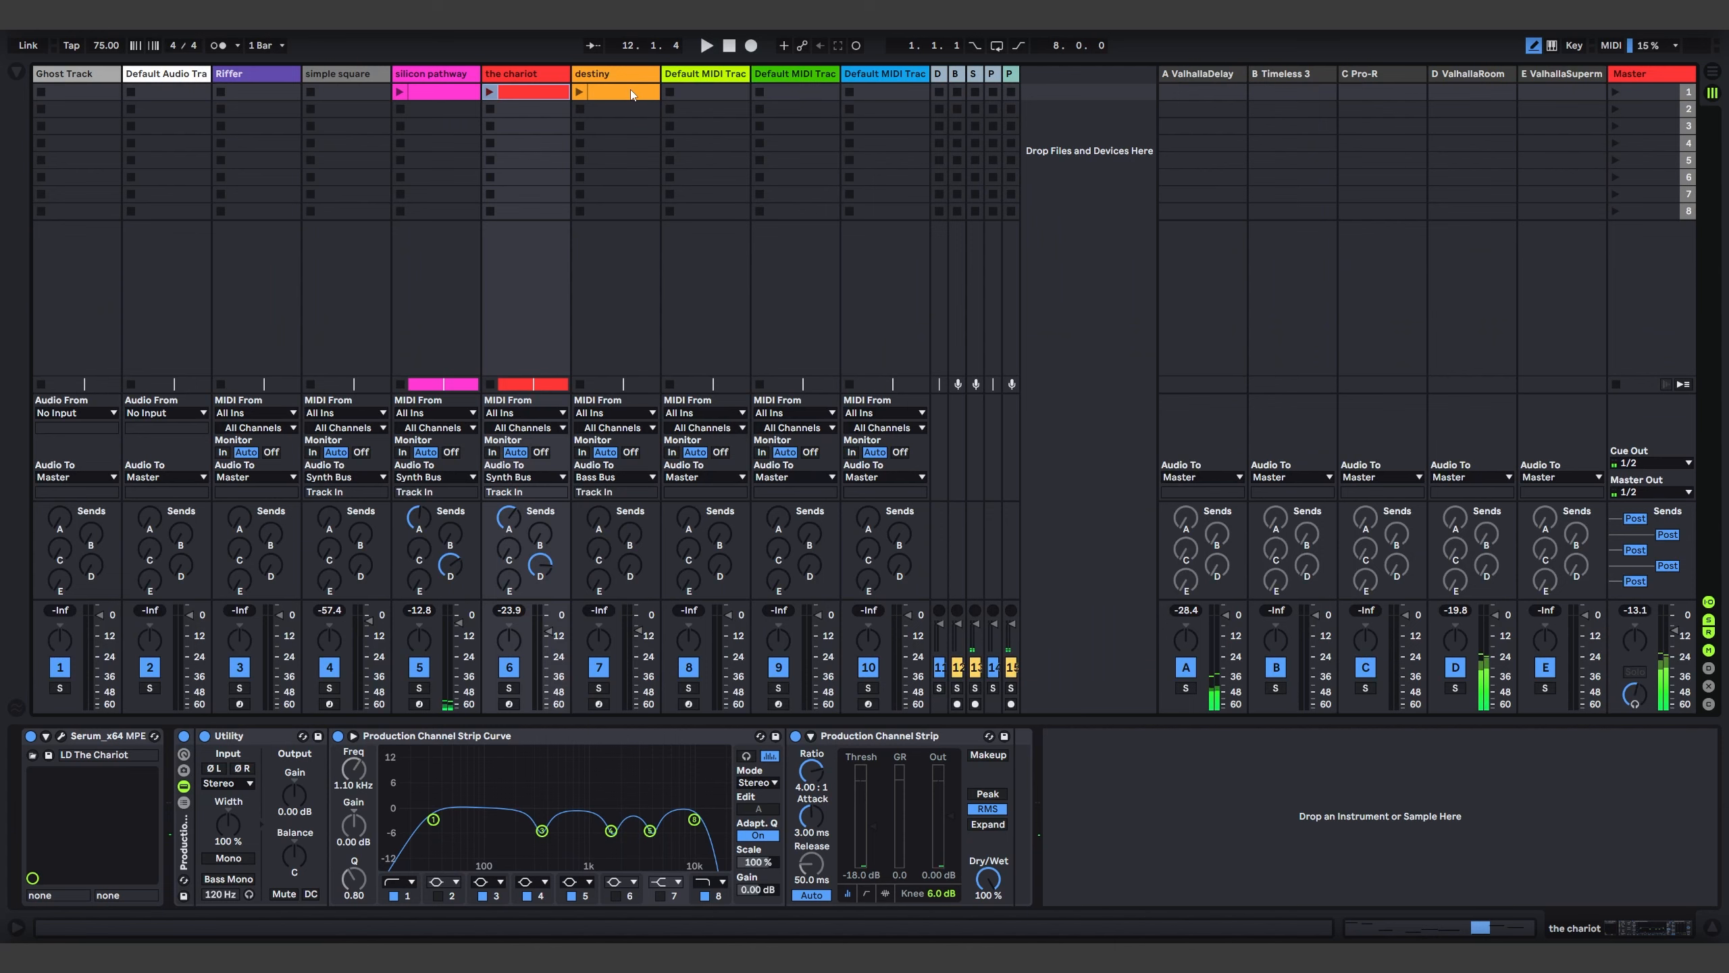
{"action": "key", "text": "Tab"}
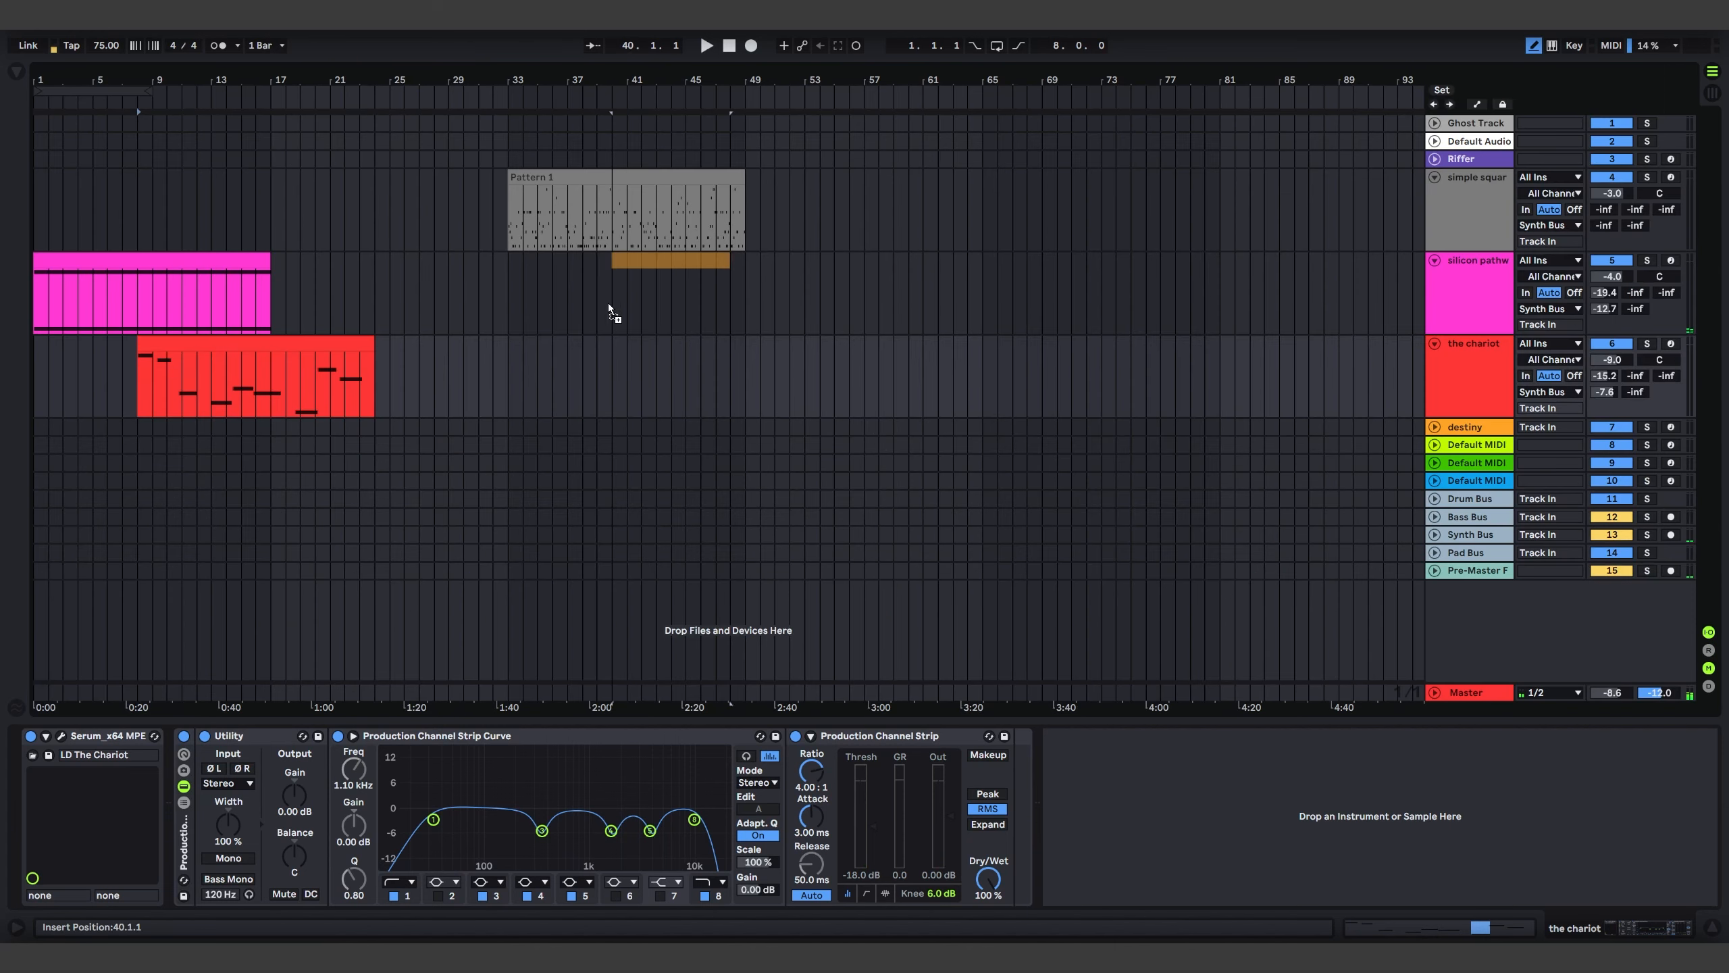
{"action": "left_click_drag", "start_coordinate": [608, 302], "coordinate": [507, 429]}
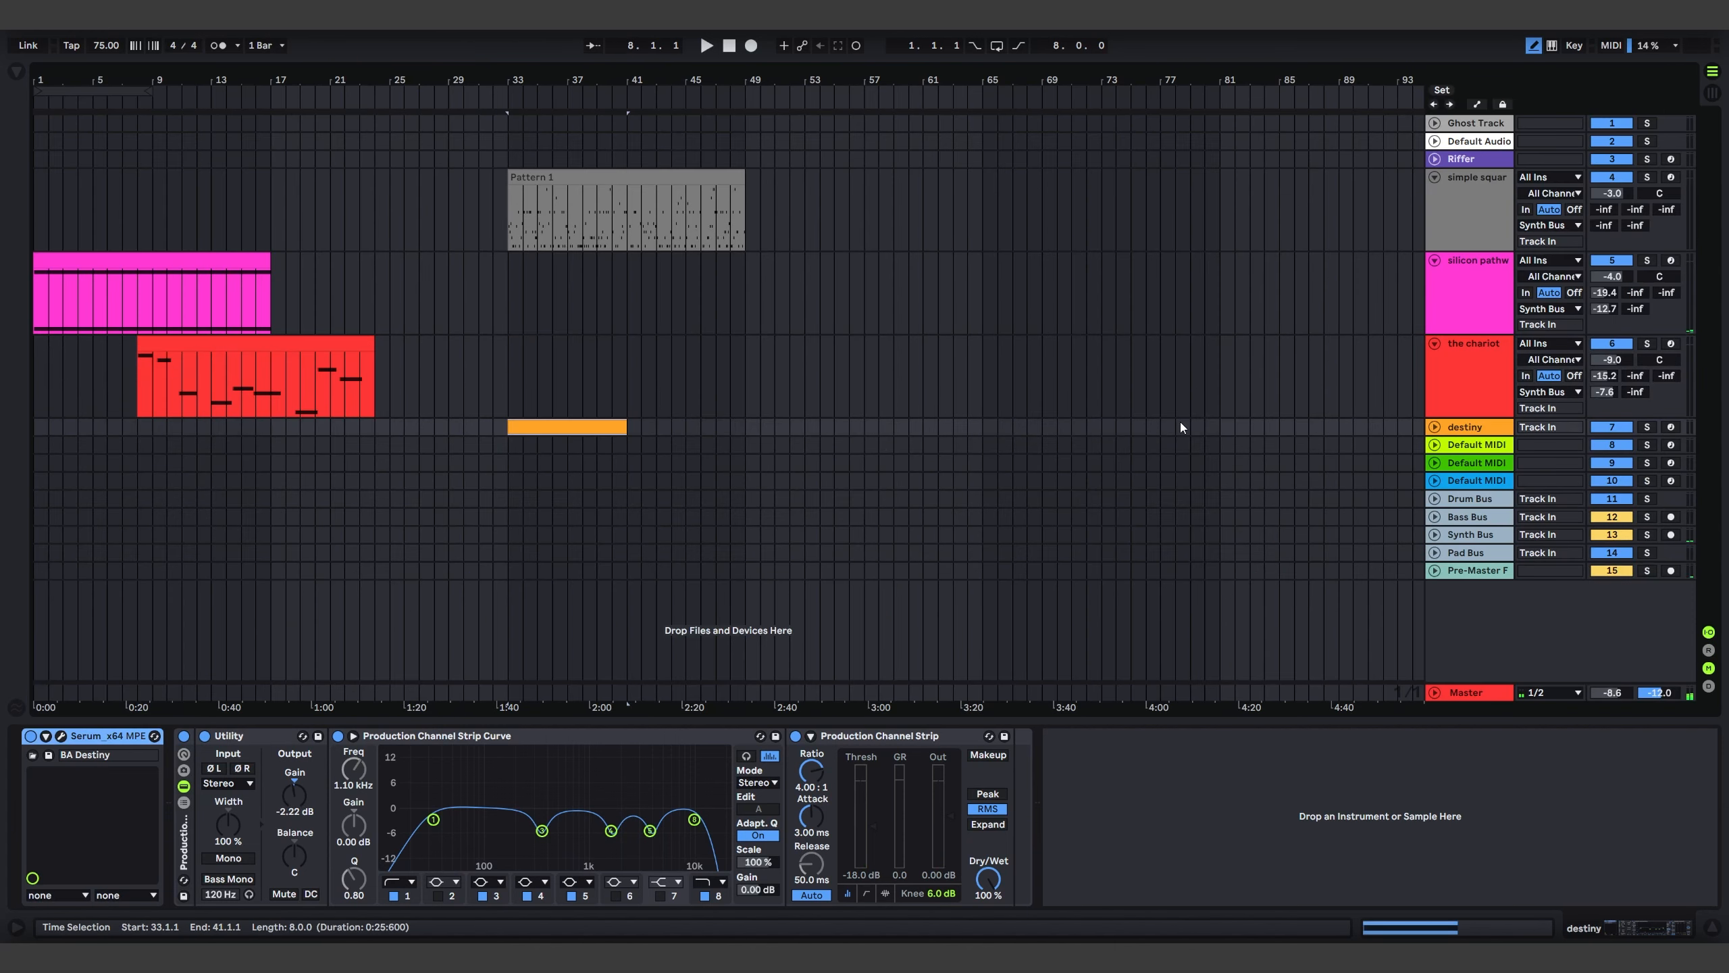
{"action": "left_click", "coordinate": [1434, 427]}
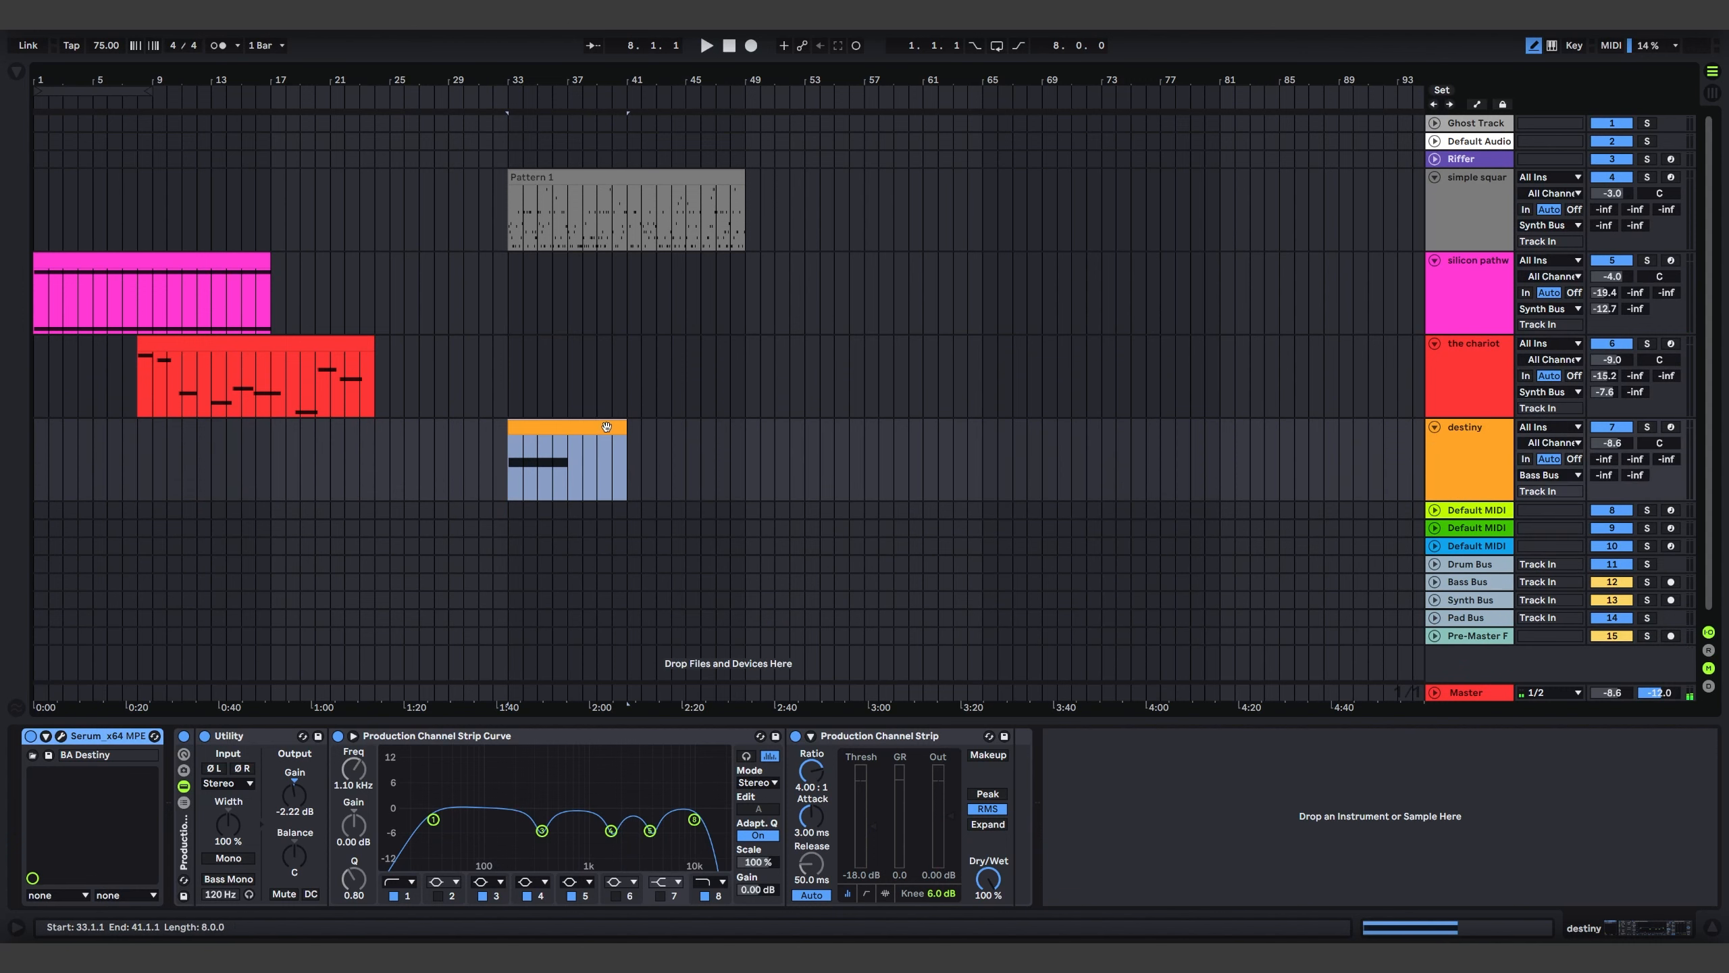
{"action": "left_click_drag", "start_coordinate": [625, 453], "coordinate": [978, 456]}
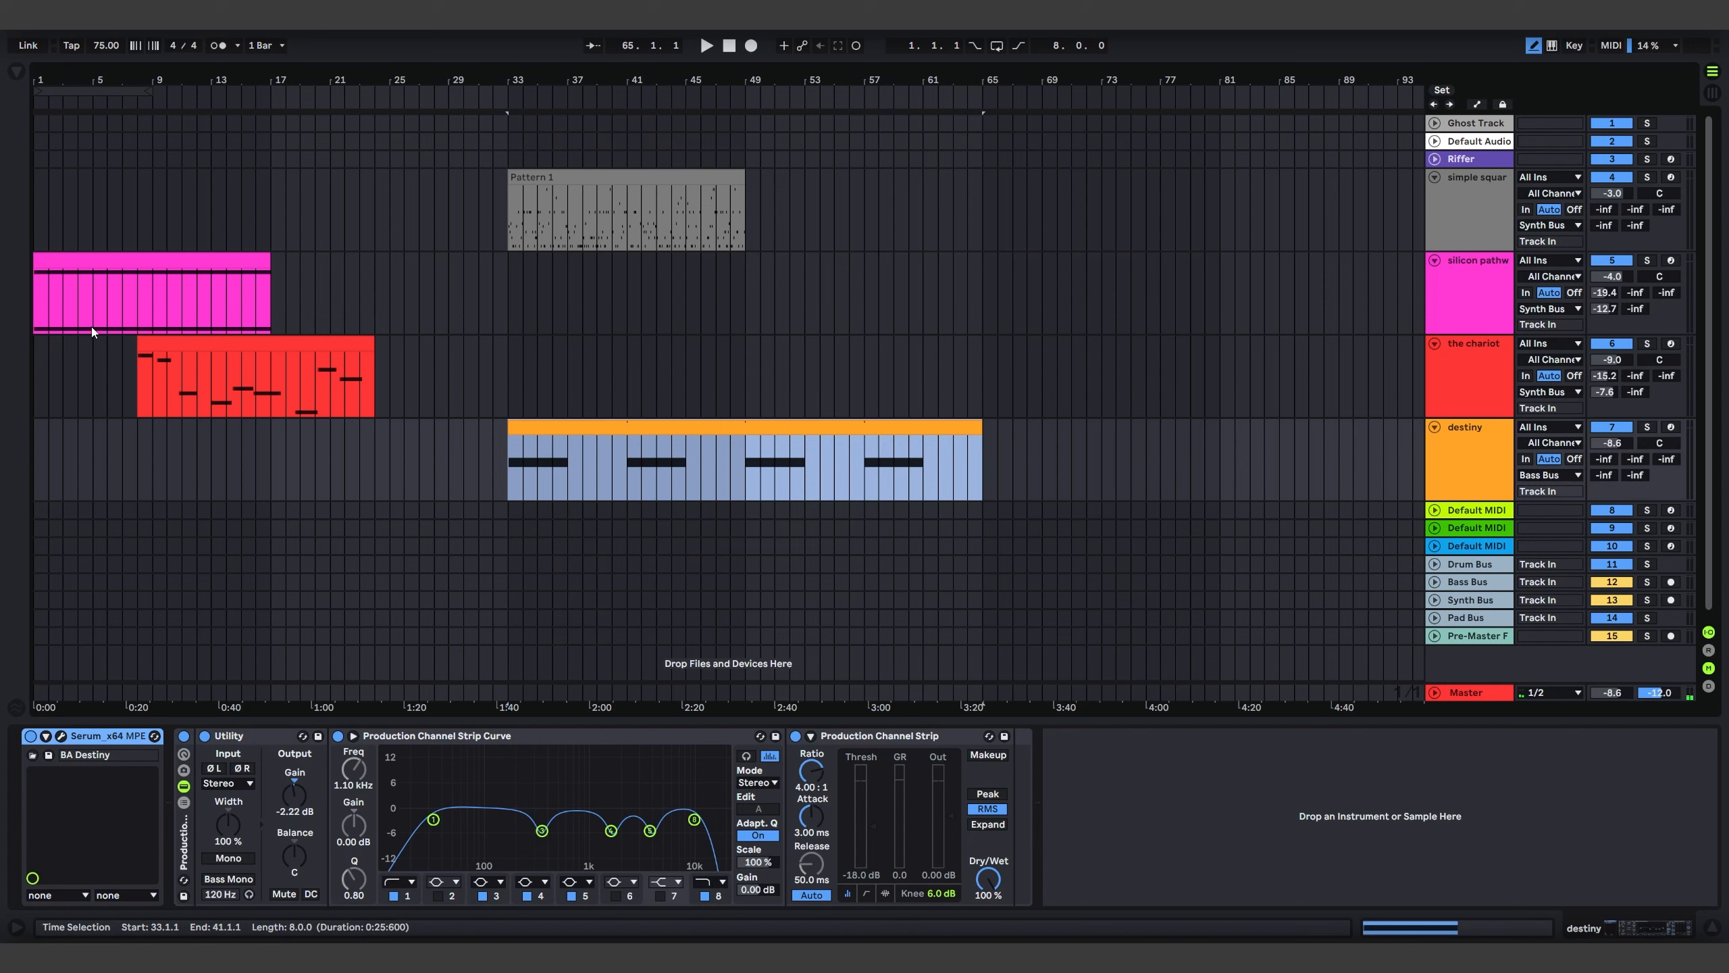
Play the arrangement from bar 1, unfold the empty Default MIDI track 8 and stop playback
{"action": "left_click", "coordinate": [35, 373]}
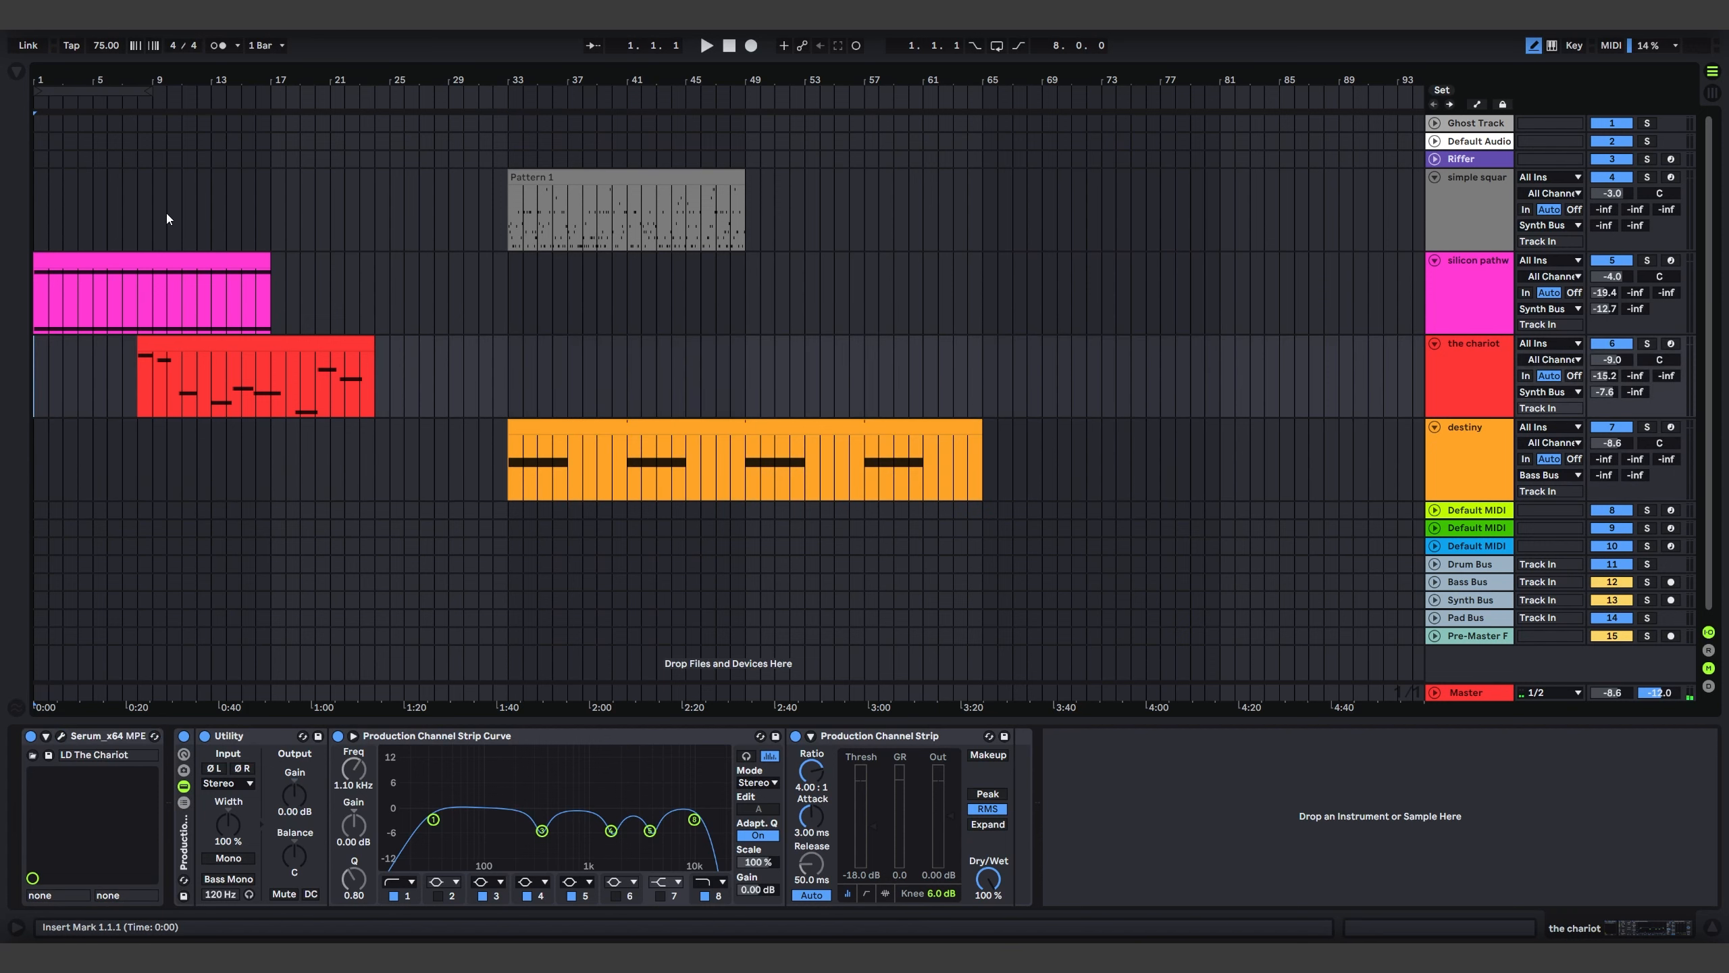
{"action": "key", "text": "space"}
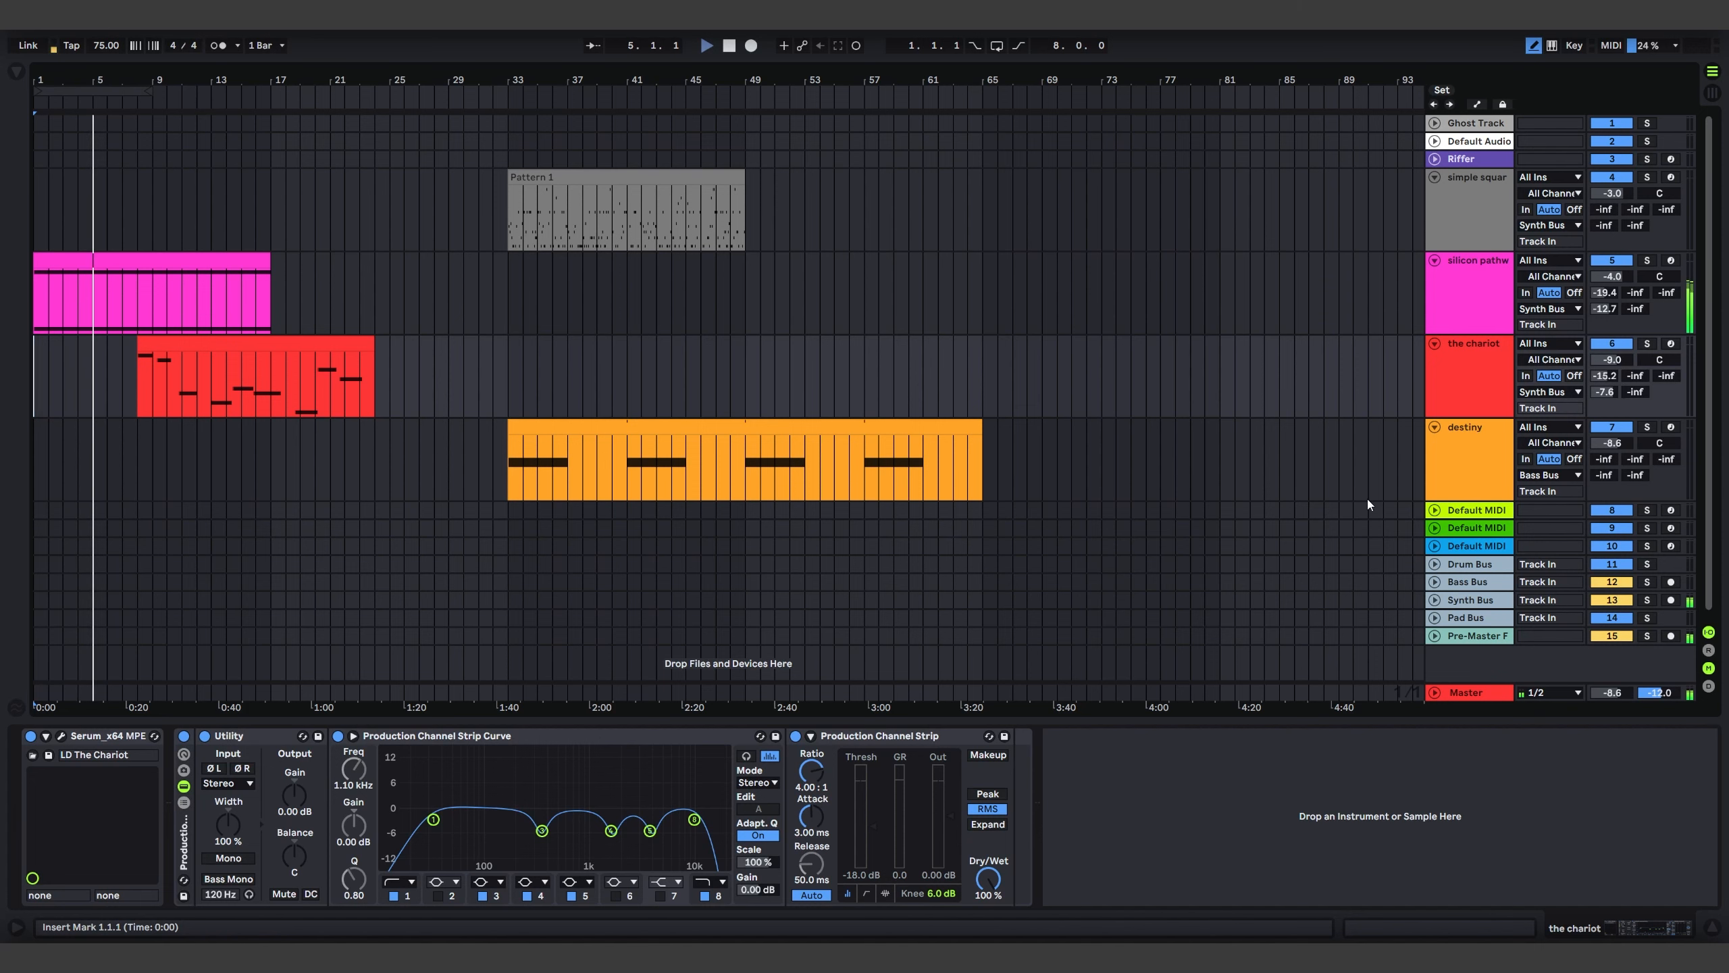
{"action": "left_click", "coordinate": [1436, 510]}
{"action": "left_click", "coordinate": [1437, 512]}
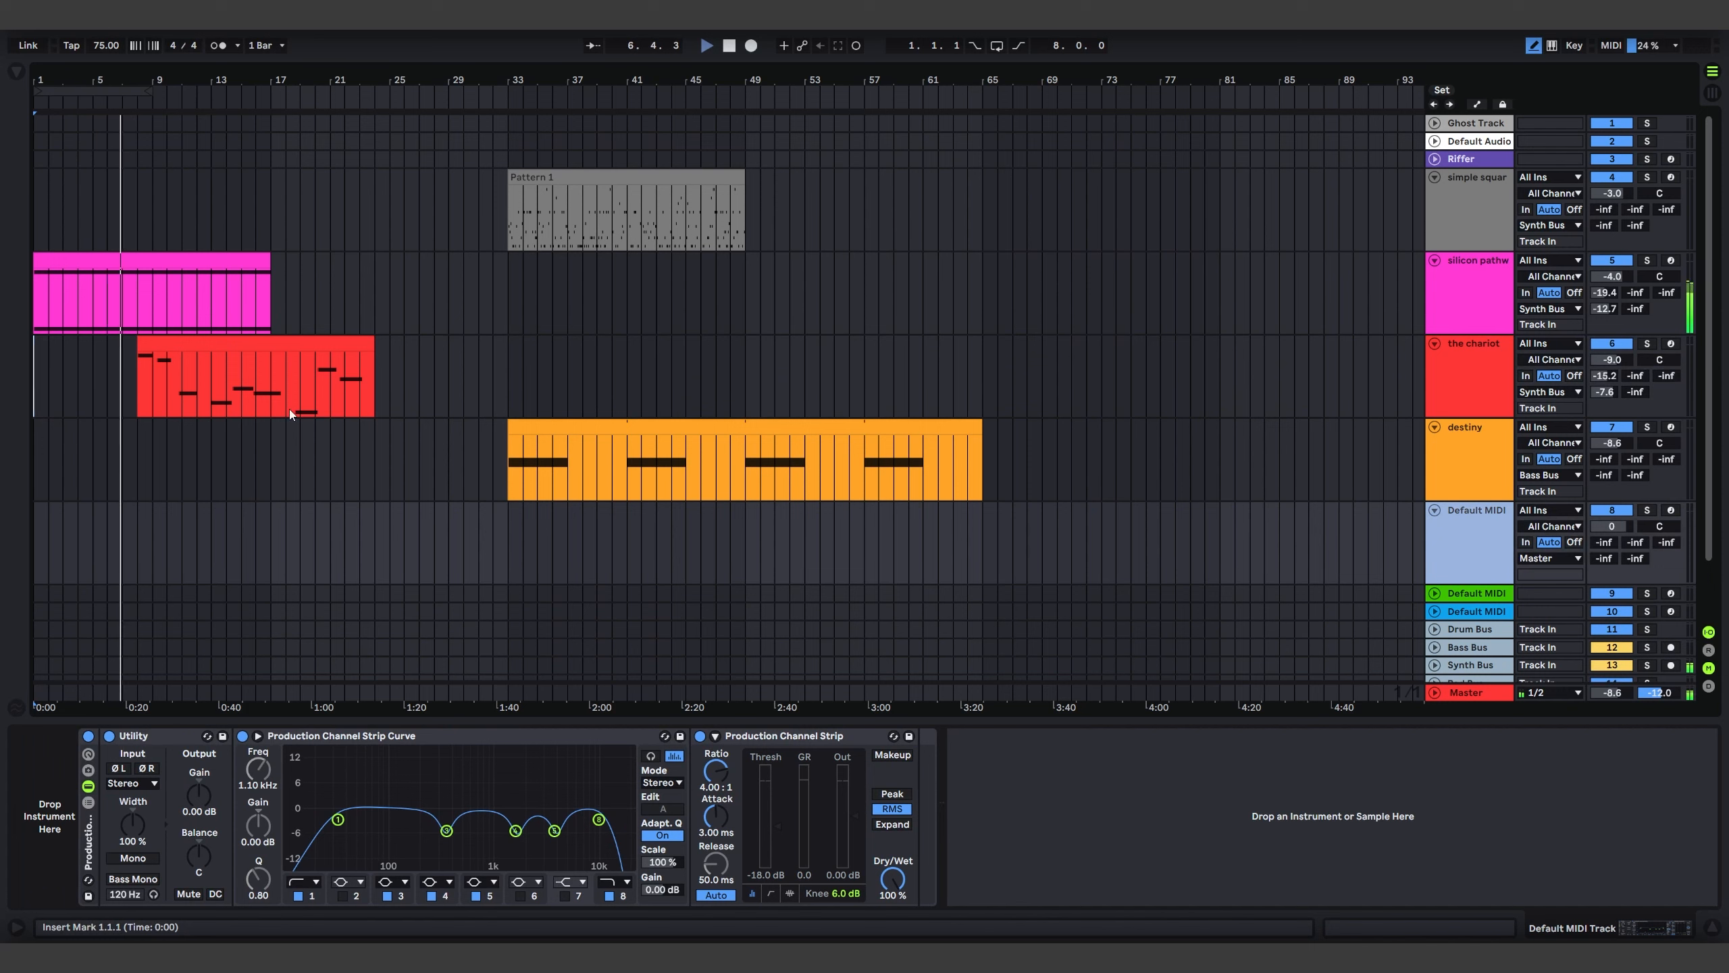
{"action": "key", "text": "space"}
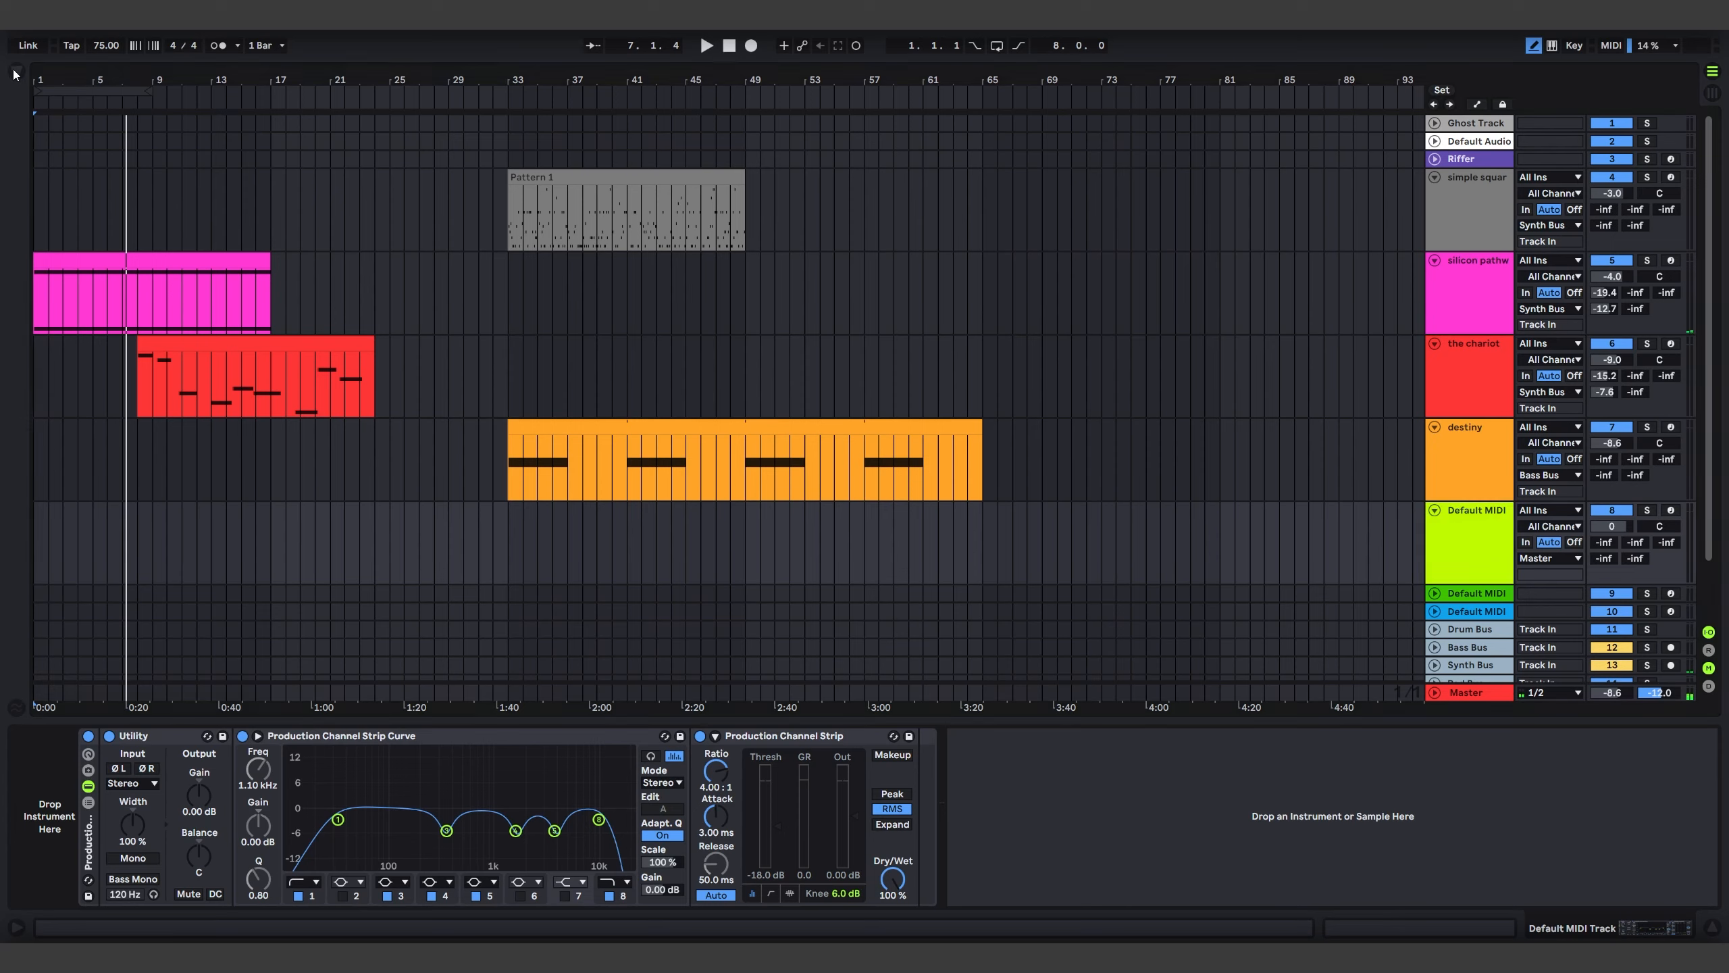
Load Omnisphere from the Synths collection onto Default MIDI track 8
{"action": "left_click", "coordinate": [16, 72]}
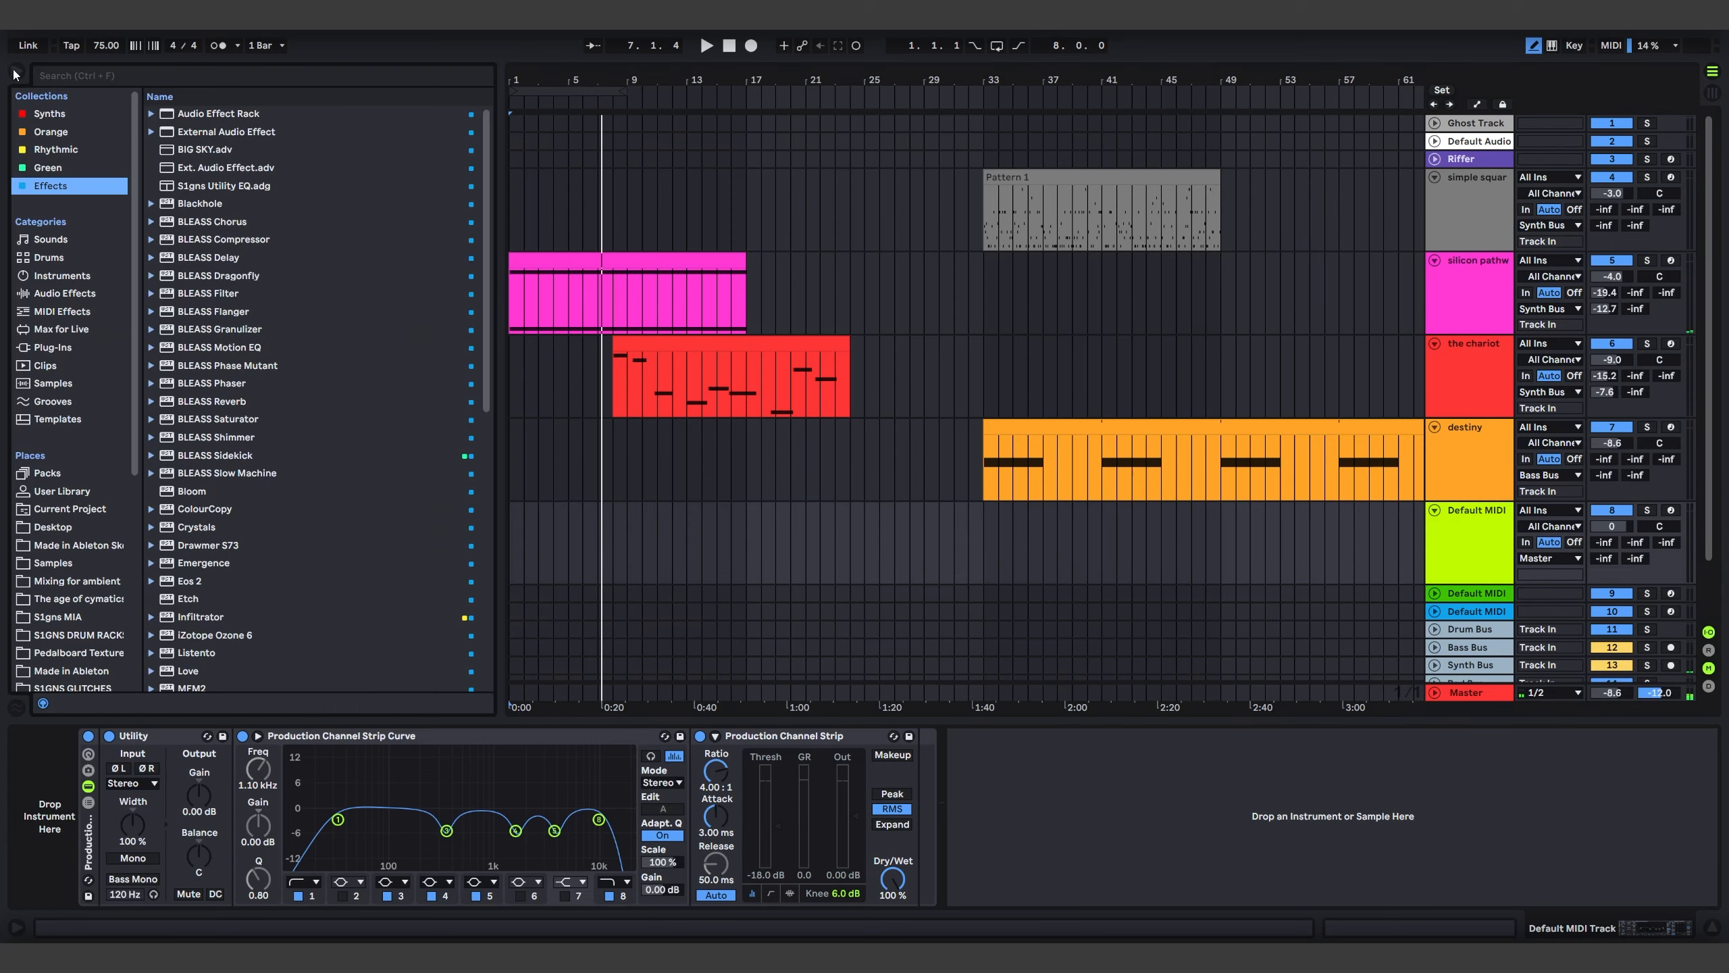
{"action": "left_click", "coordinate": [54, 114]}
{"action": "scroll", "coordinate": [245, 419], "scroll_direction": "down", "scroll_amount": 5}
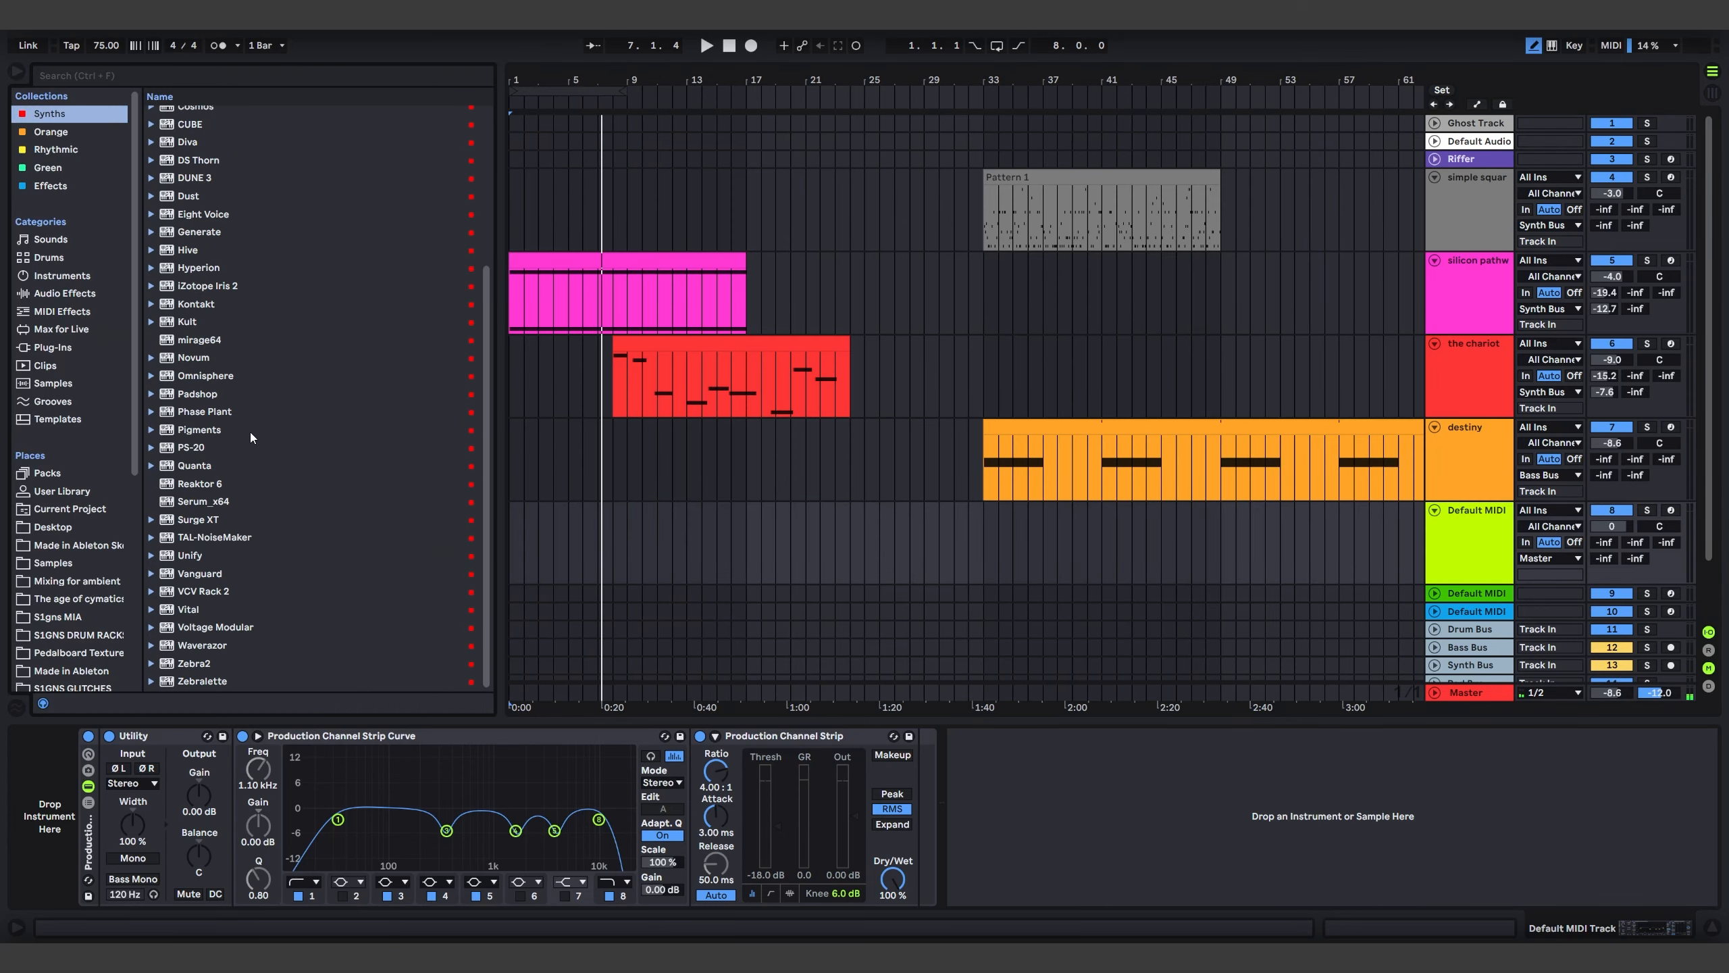
{"action": "scroll", "coordinate": [199, 327], "scroll_direction": "up", "scroll_amount": 5}
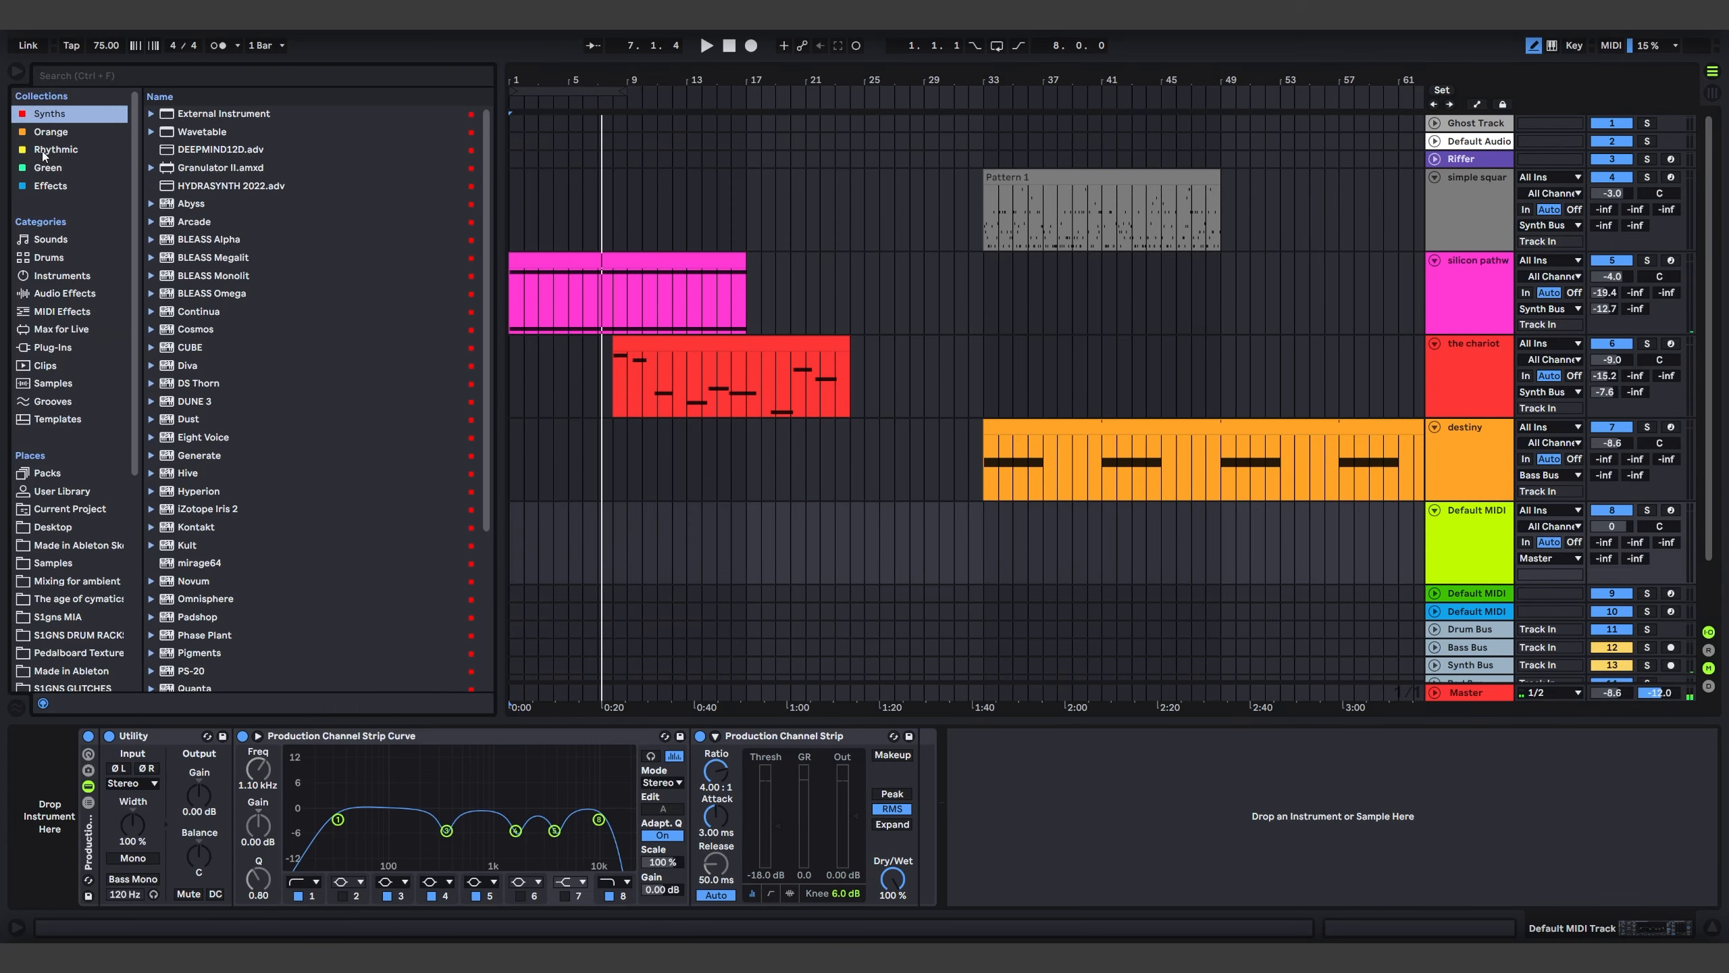
{"action": "left_click", "coordinate": [56, 182]}
{"action": "left_click", "coordinate": [60, 117]}
{"action": "scroll", "coordinate": [250, 389], "scroll_direction": "down", "scroll_amount": 3}
{"action": "left_click", "coordinate": [202, 450]}
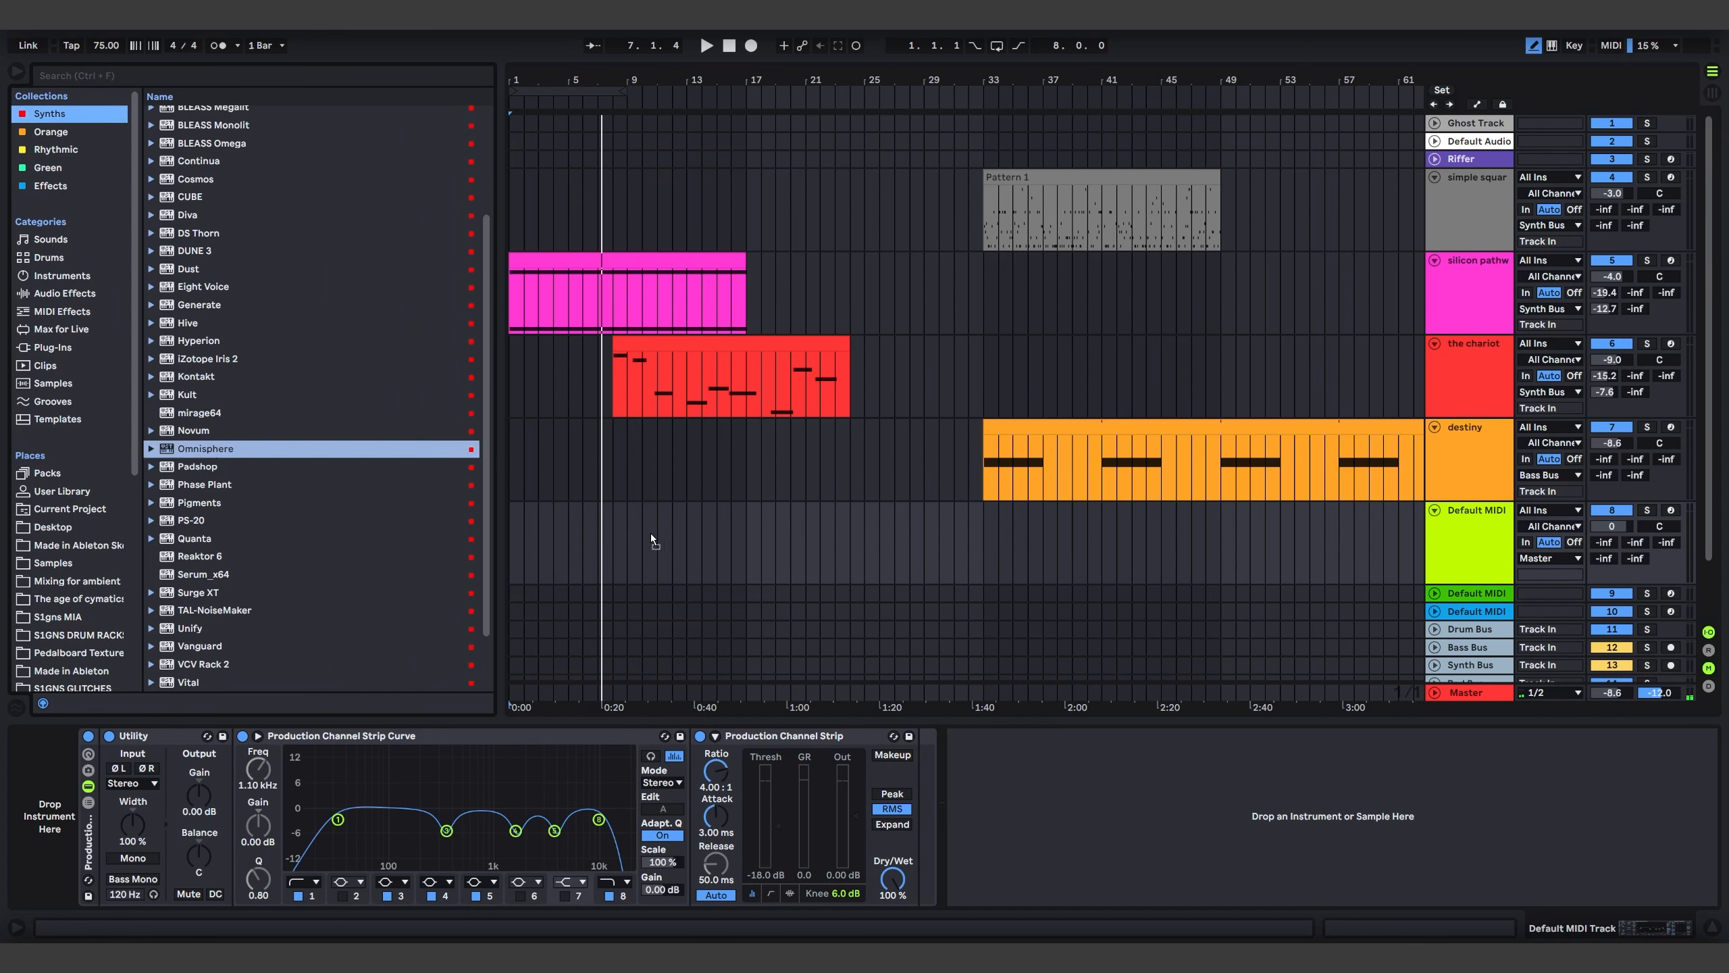
{"action": "left_click_drag", "start_coordinate": [626, 542], "coordinate": [623, 534]}
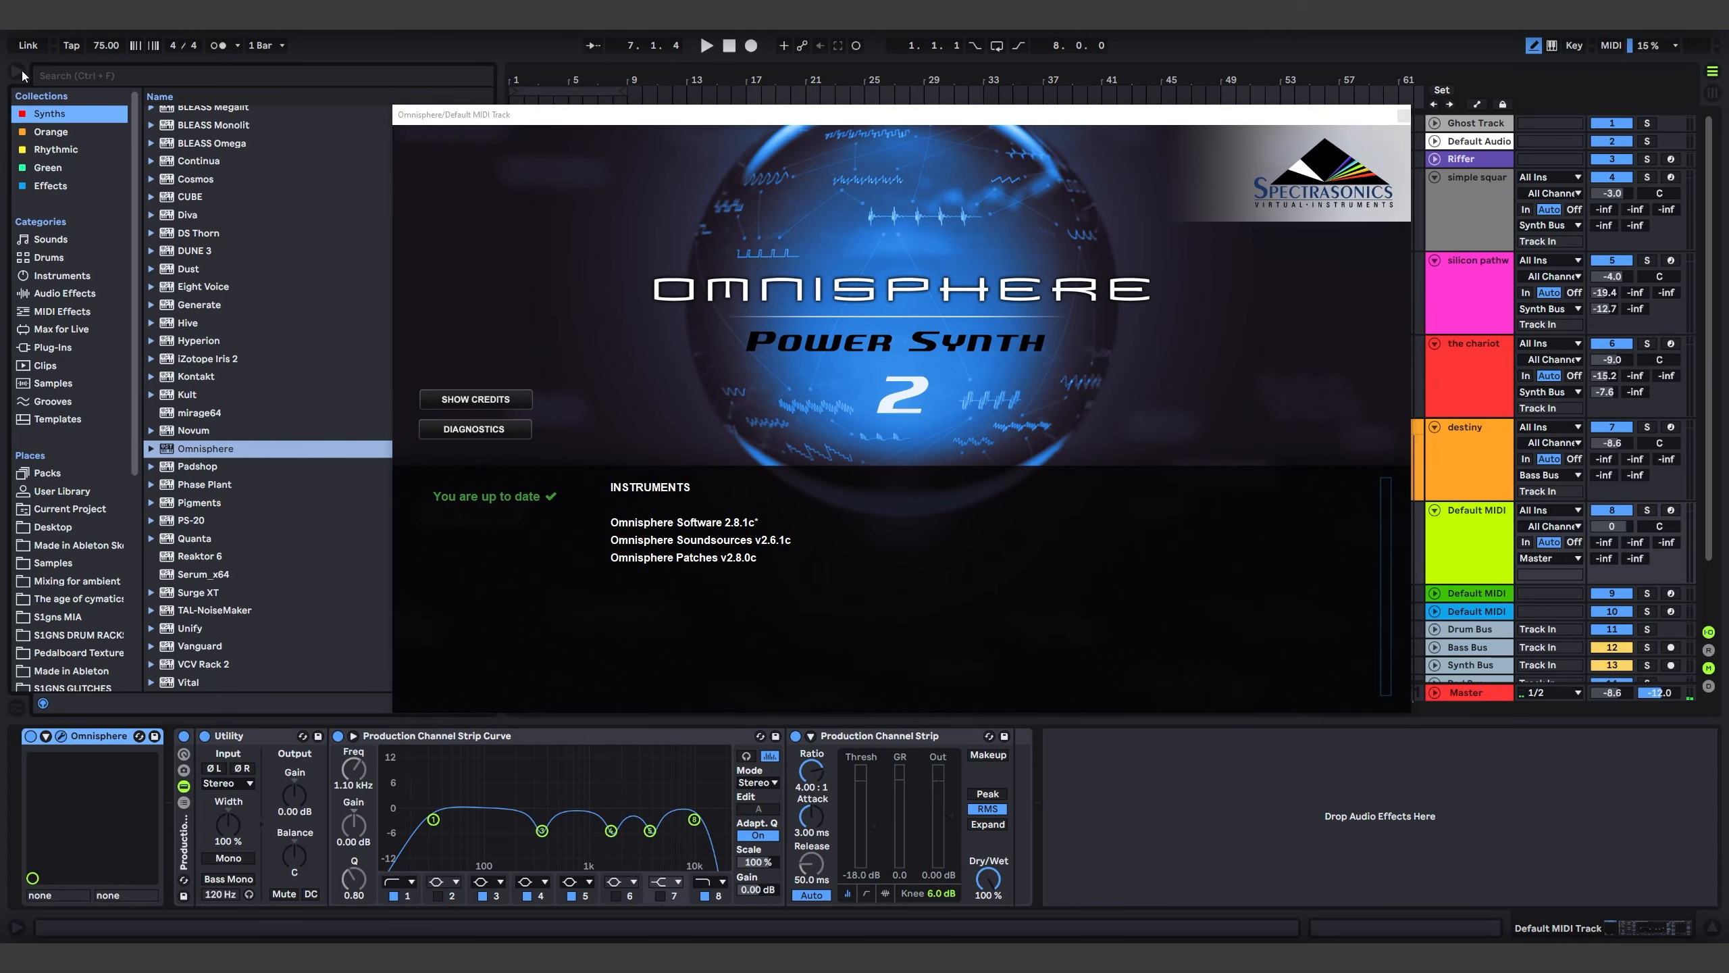
Hide the browser and open the soundsource browser for Omnisphere's layer A sample oscillator, filtered to the Psychoacoustic category
{"action": "left_click", "coordinate": [20, 74]}
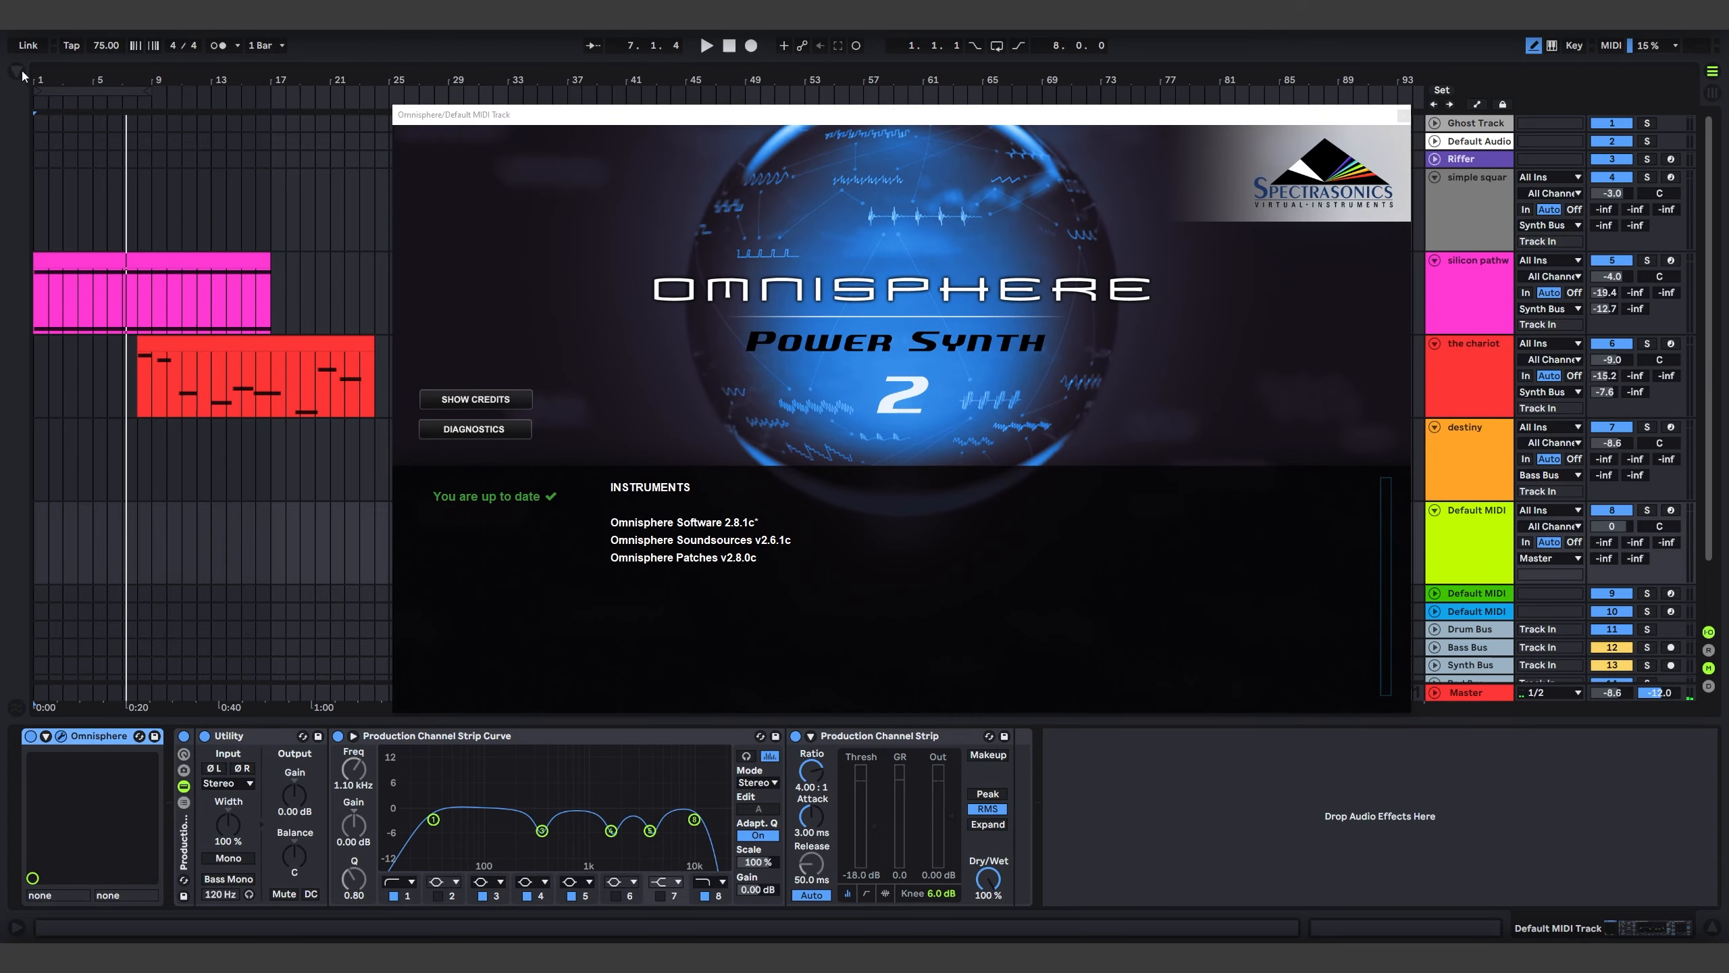
{"action": "left_click_drag", "start_coordinate": [516, 126], "coordinate": [457, 170]}
{"action": "left_click", "coordinate": [488, 643]}
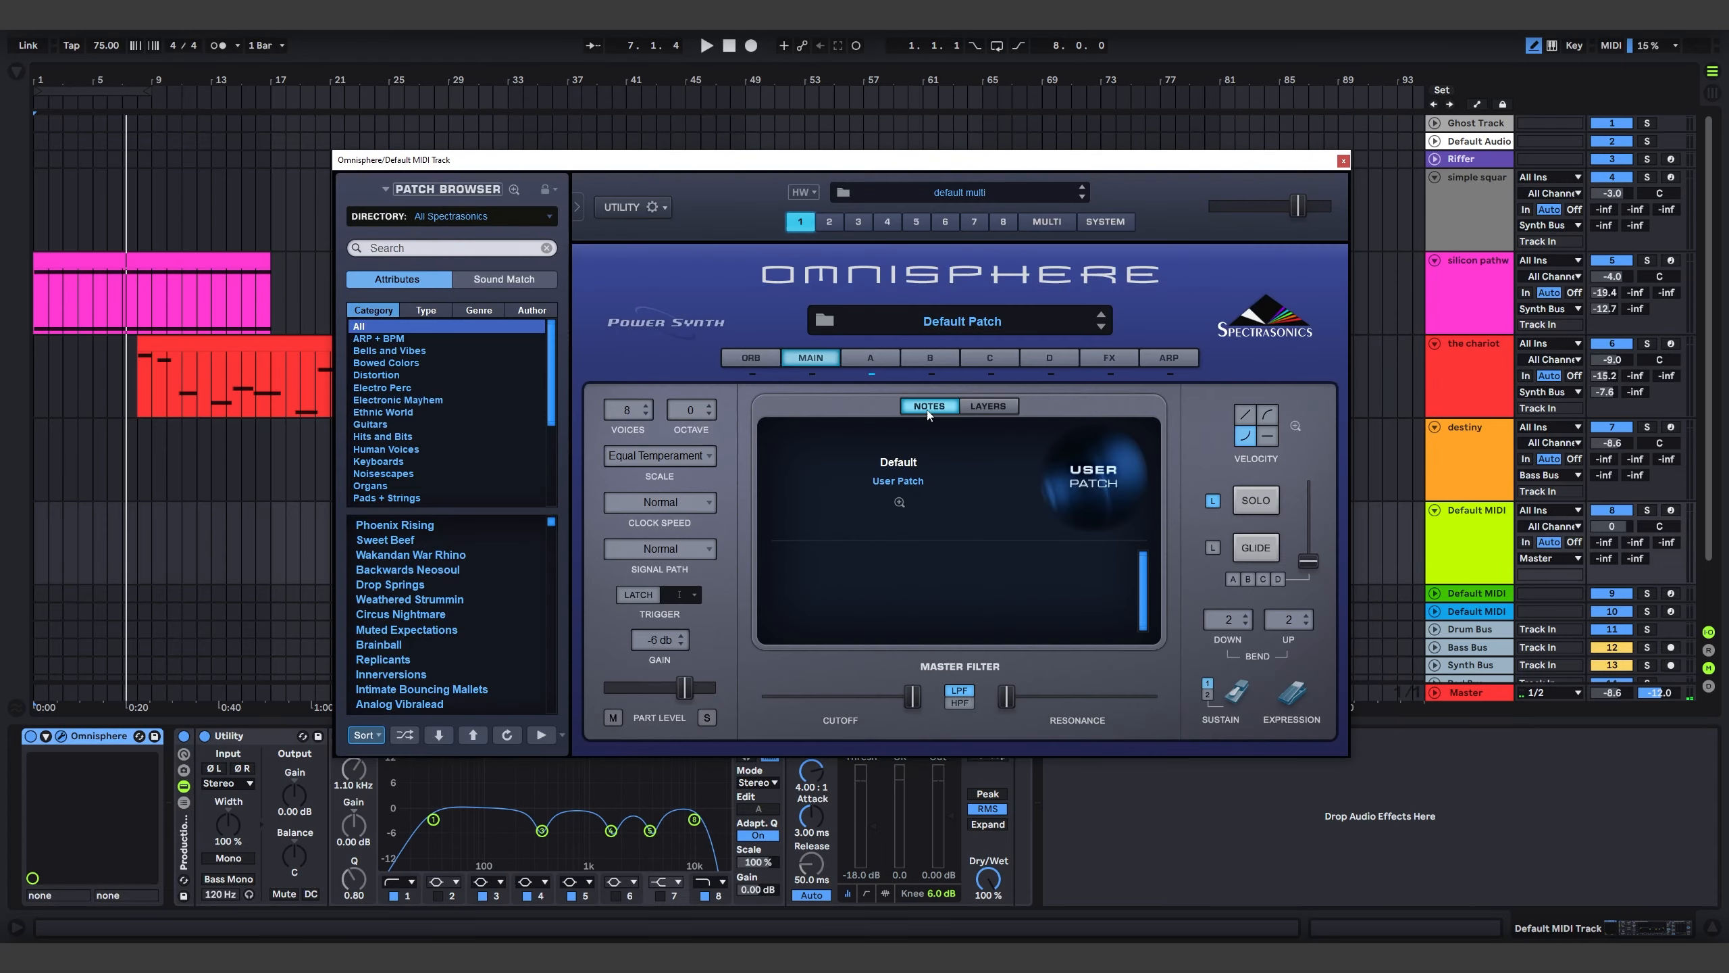
{"action": "left_click", "coordinate": [875, 355]}
{"action": "left_click", "coordinate": [945, 434]}
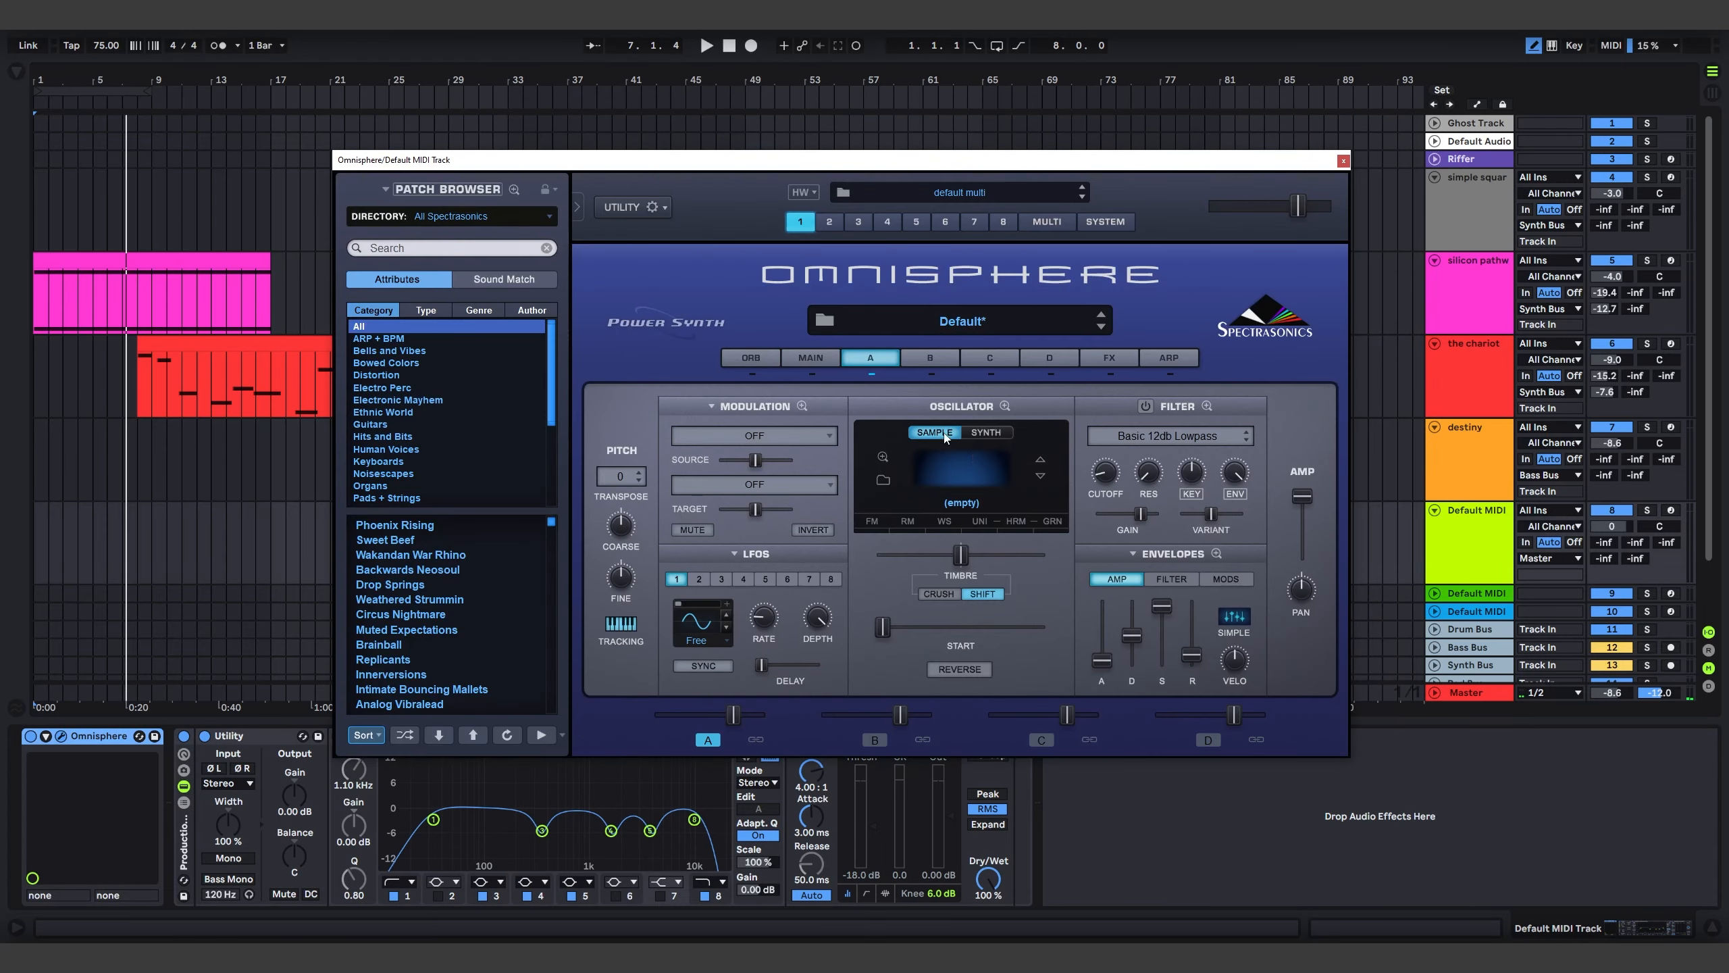
{"action": "left_click", "coordinate": [970, 466]}
{"action": "left_click", "coordinate": [411, 356]}
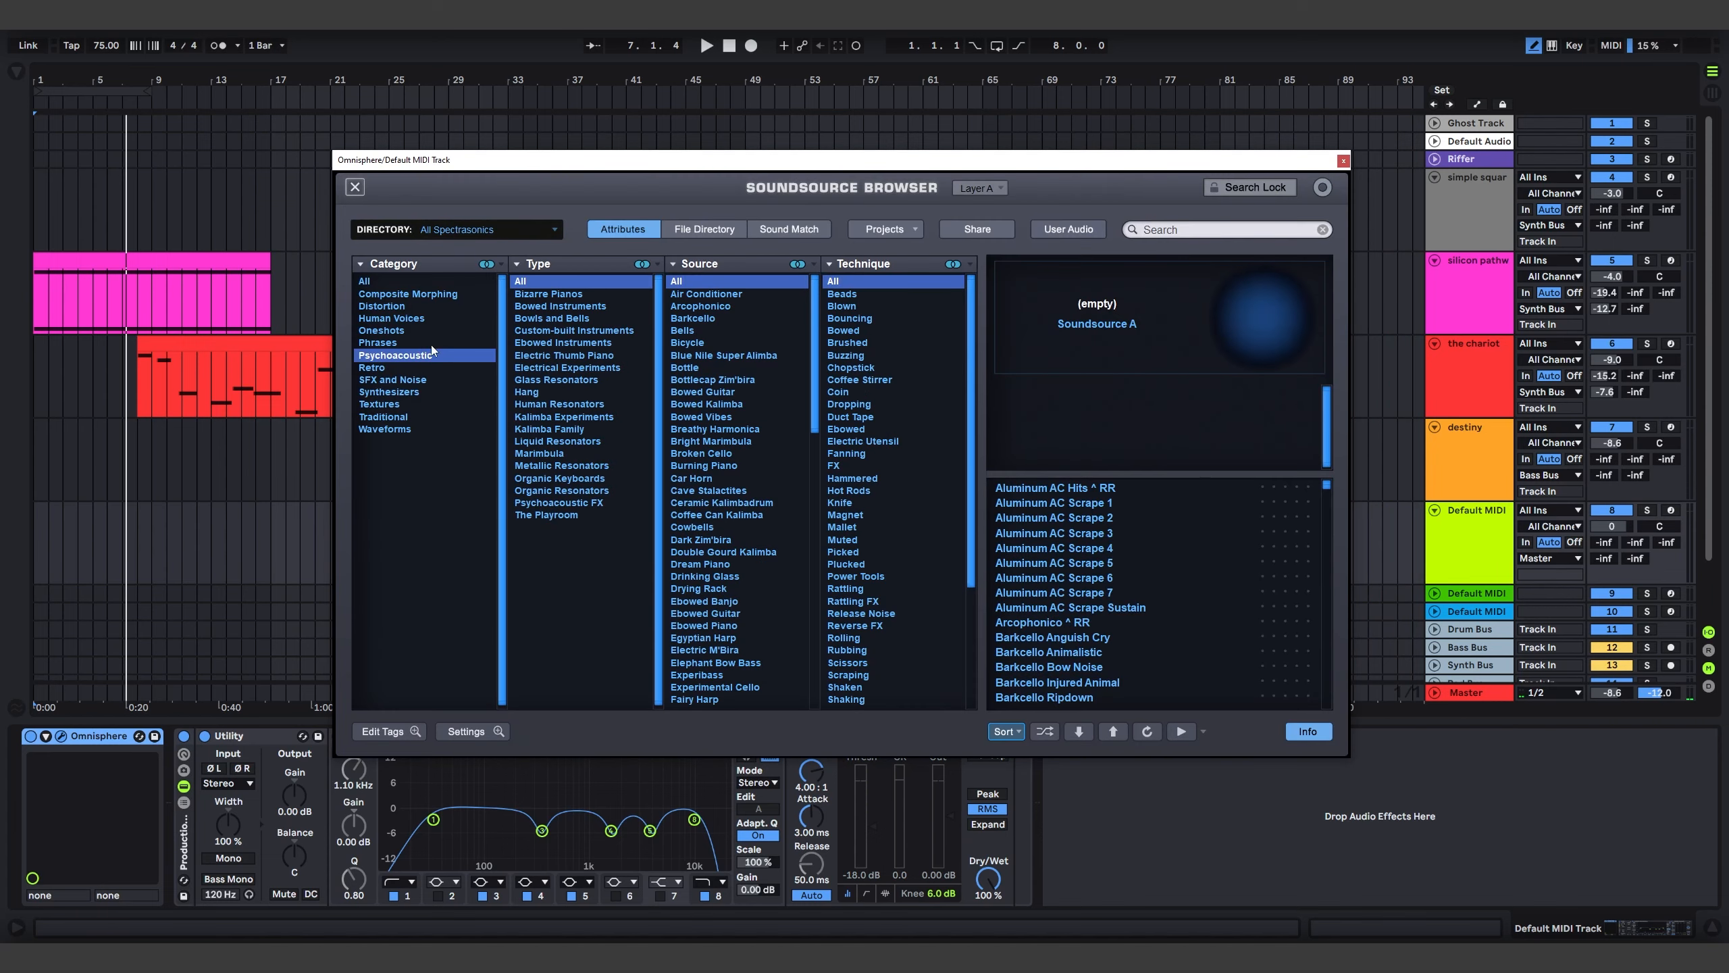
Load the Reverse Cloud 9 Rumbler soundsource into layer A and route the Omnisphere track's output to Pad Bus
{"action": "scroll", "coordinate": [1094, 587], "scroll_direction": "down", "scroll_amount": 15}
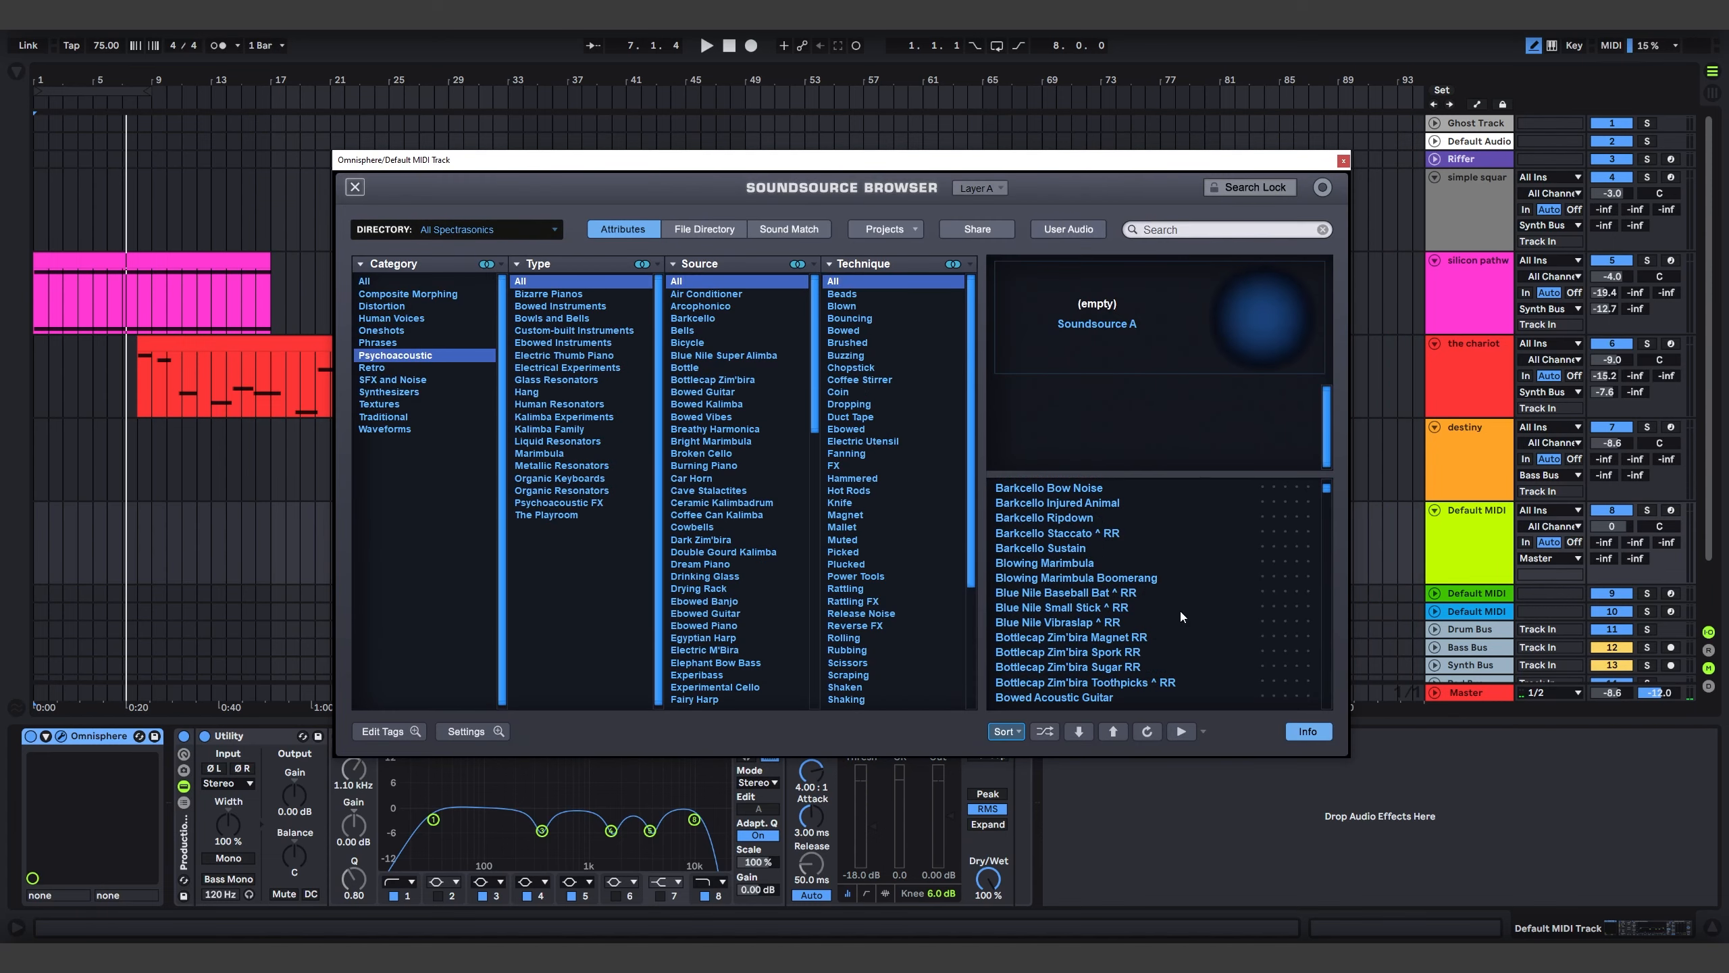
{"action": "left_click_drag", "start_coordinate": [1327, 541], "coordinate": [1322, 614]}
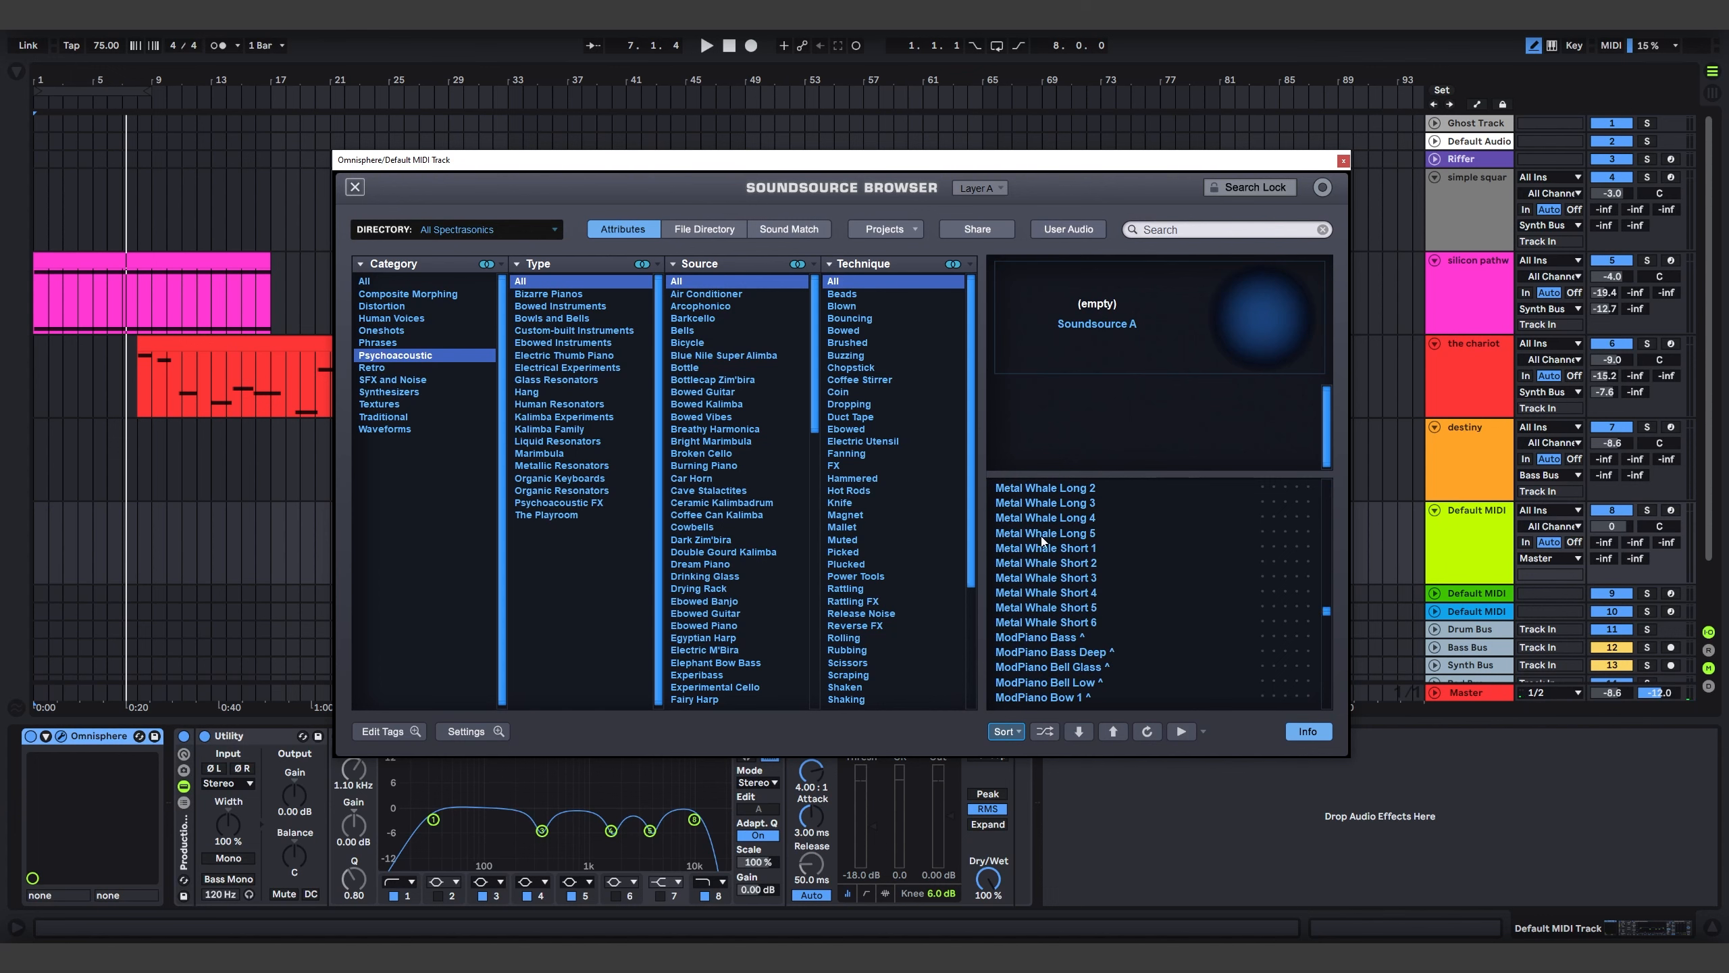
{"action": "scroll", "coordinate": [1121, 617], "scroll_direction": "down", "scroll_amount": 3}
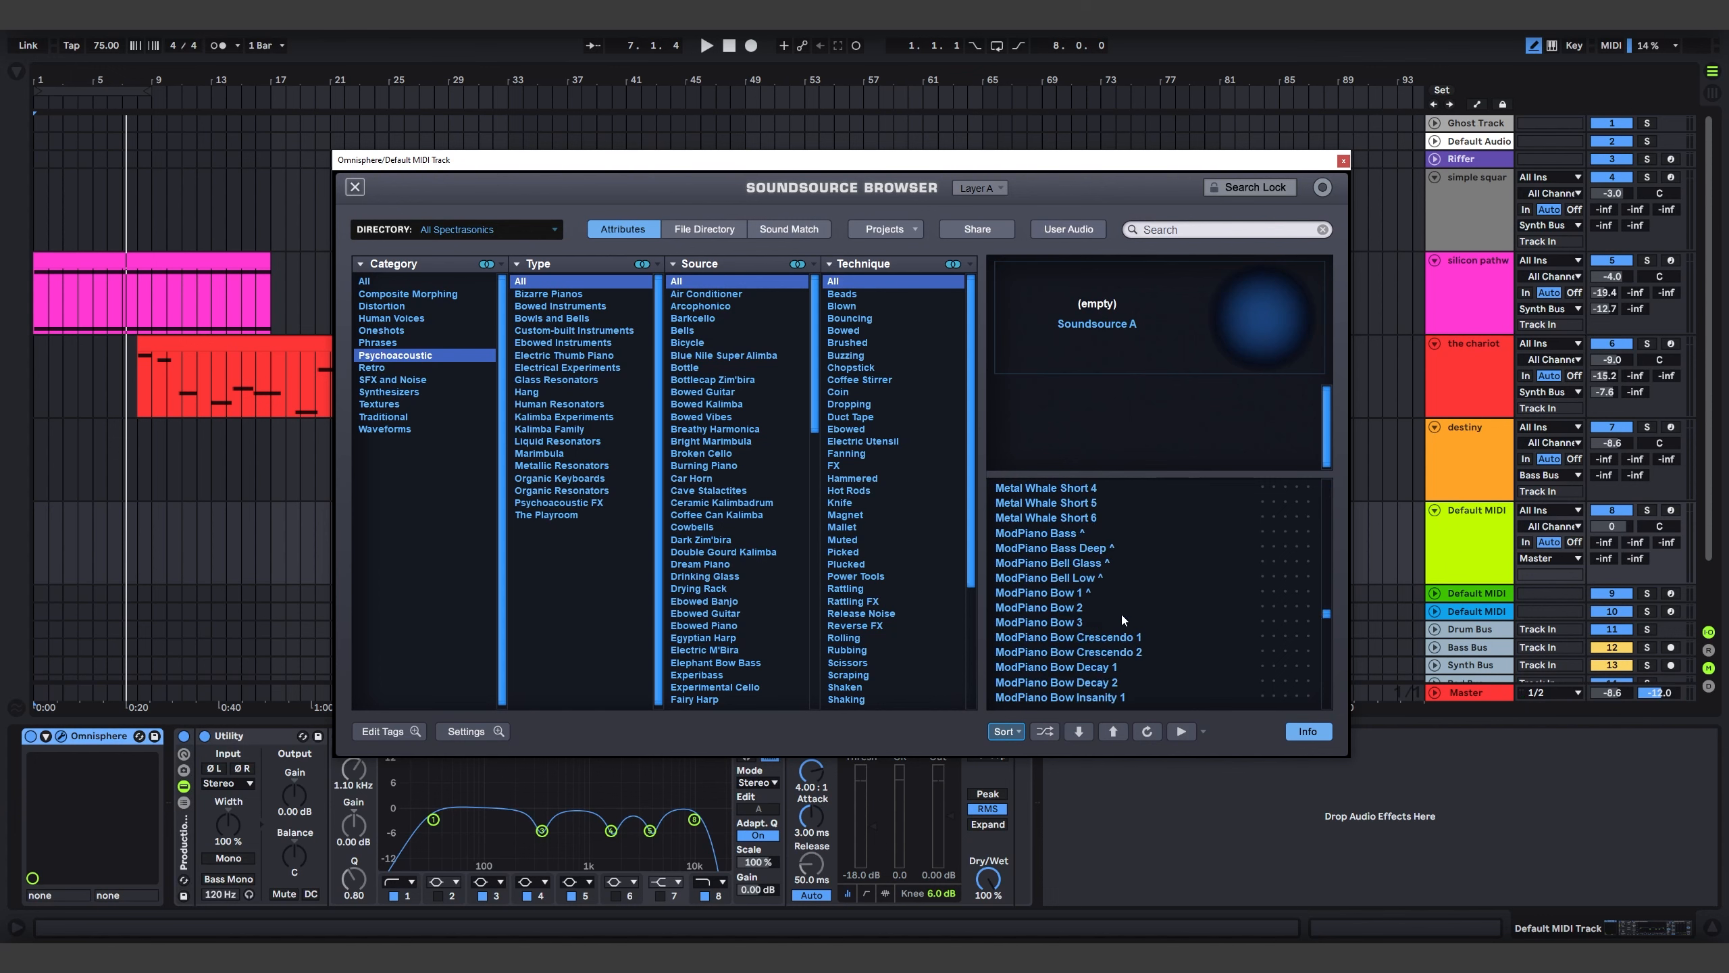
{"action": "left_click_drag", "start_coordinate": [1327, 618], "coordinate": [1332, 651]}
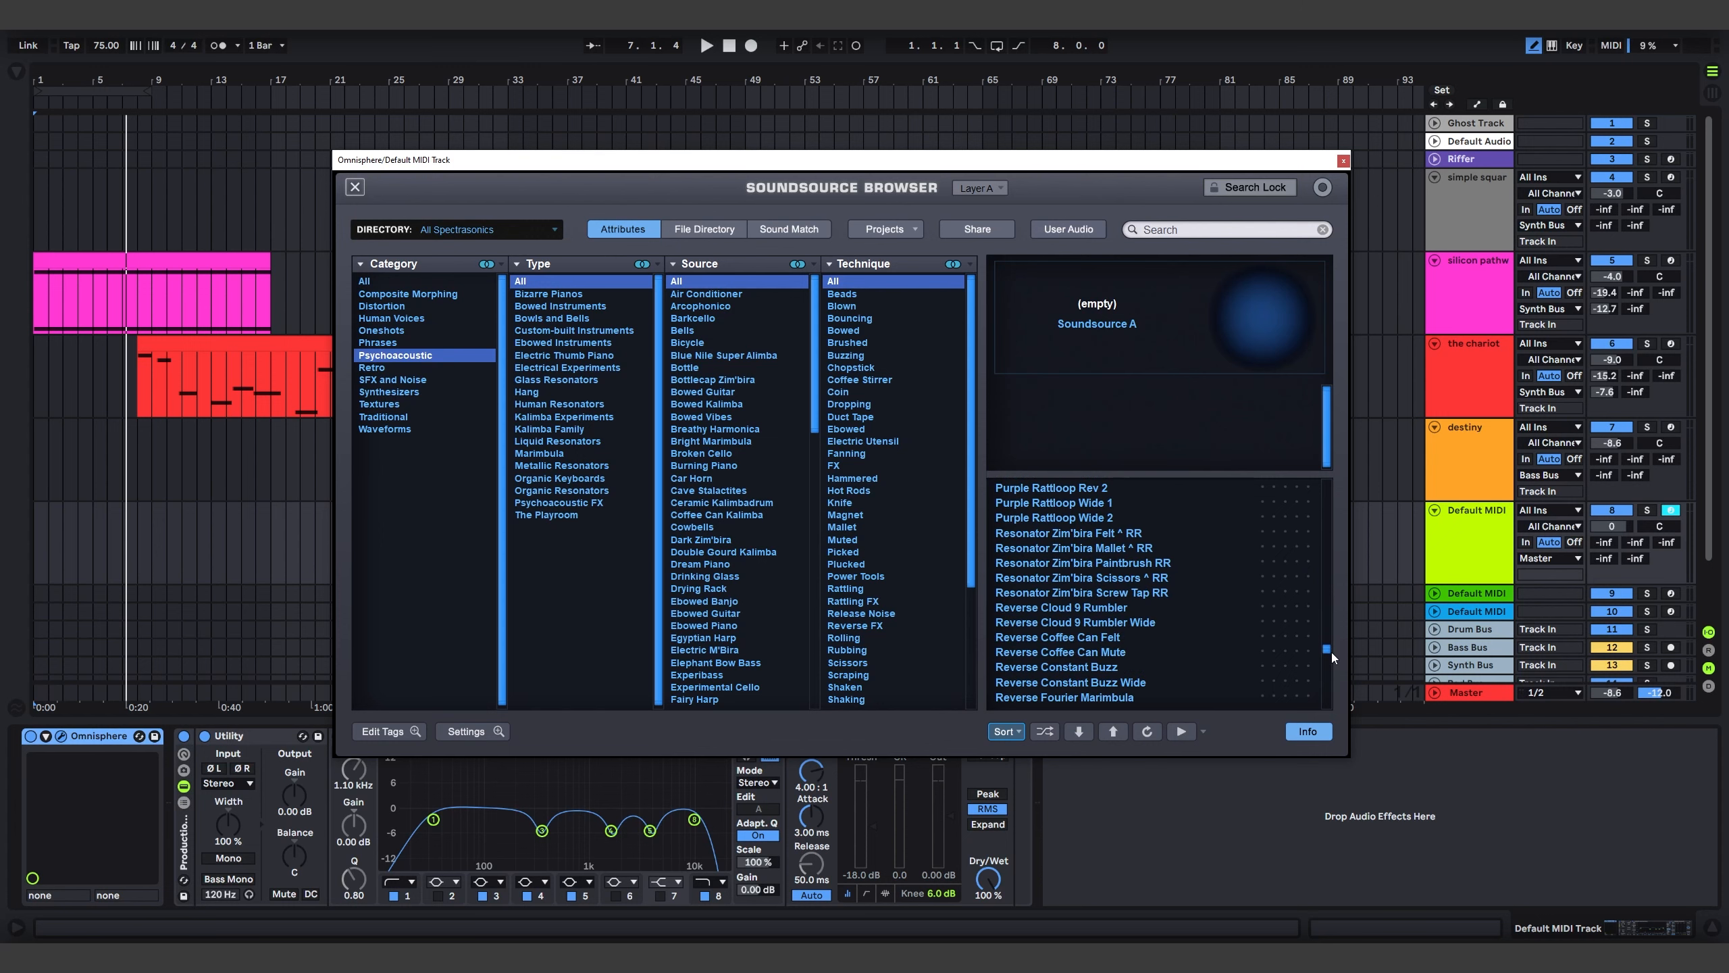
{"action": "left_click", "coordinate": [1063, 607]}
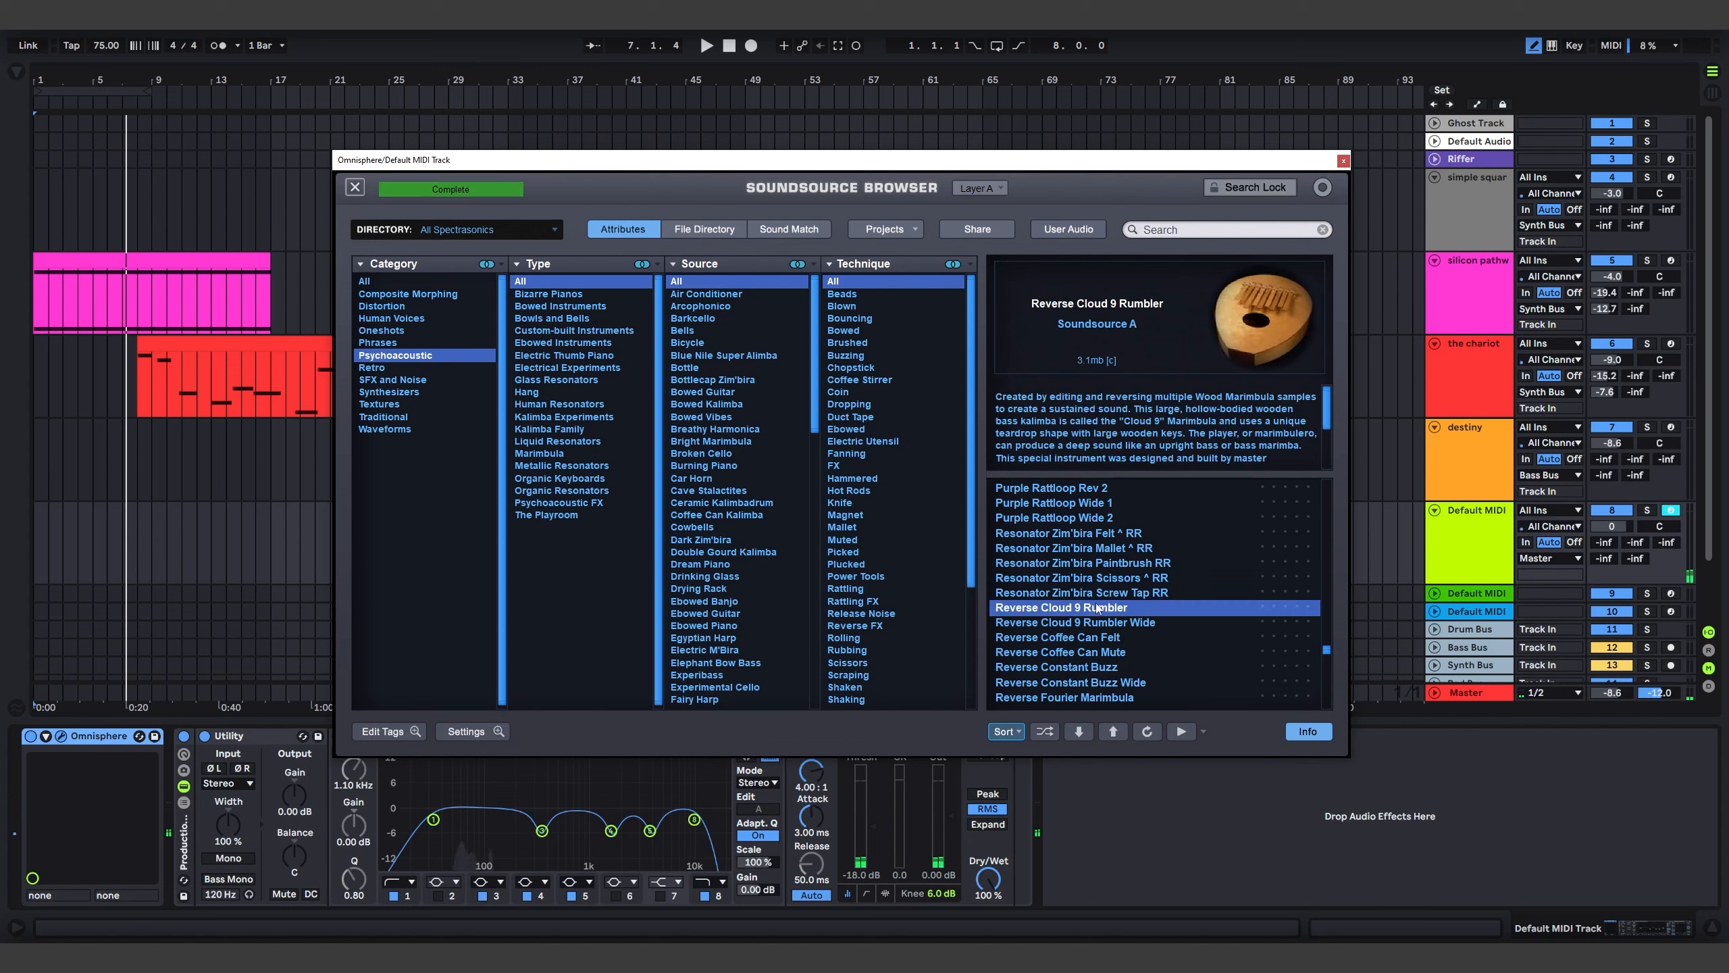
{"action": "left_click", "coordinate": [1548, 558]}
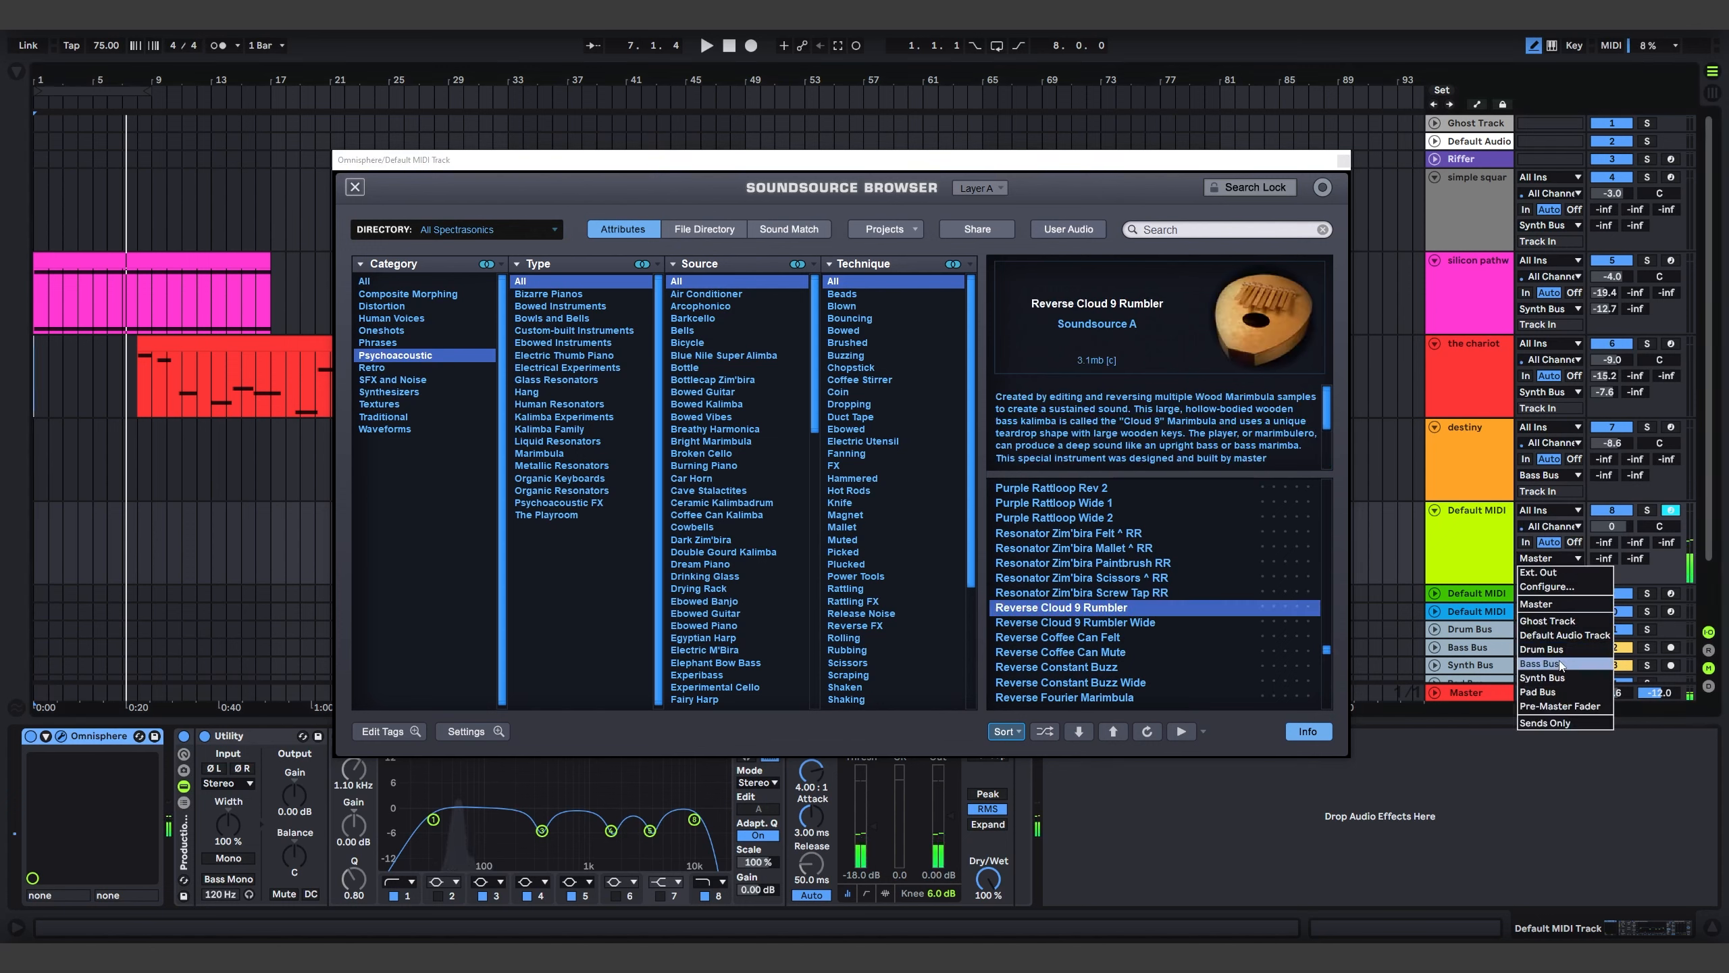
{"action": "left_click", "coordinate": [1540, 692]}
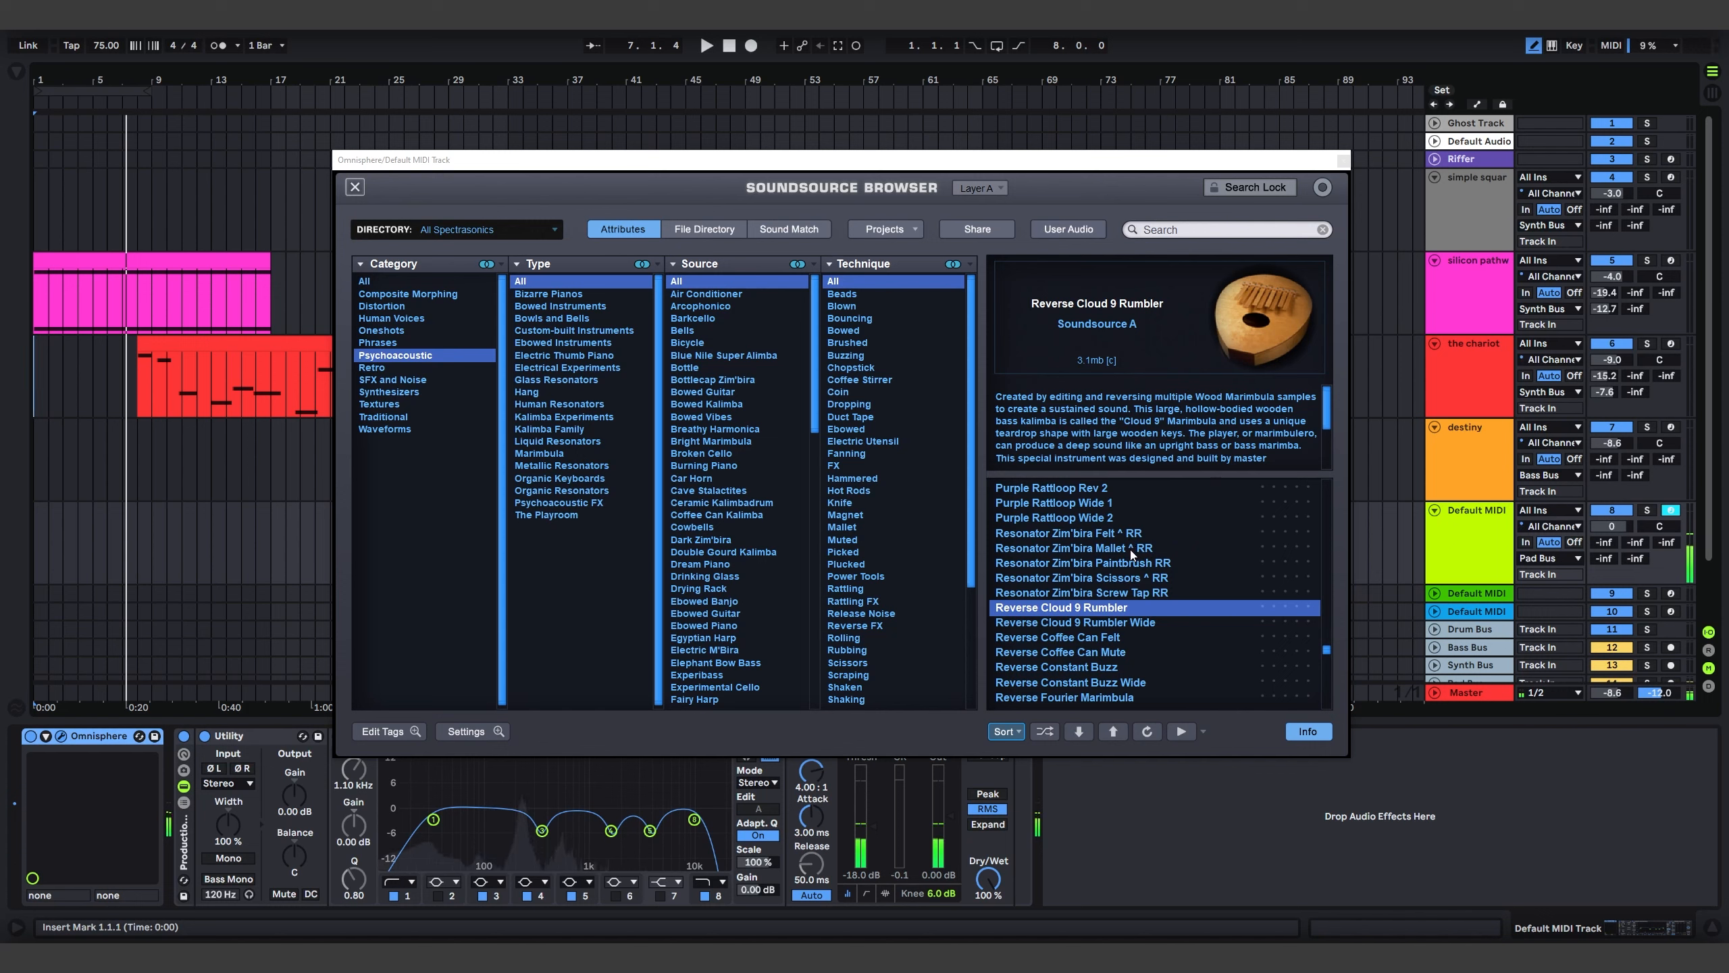
Try the Resonator Zim'bira Paintbrush RR, Rude Reed Dubstep 2, and Screaming Soundboard 1 and 6 soundsources in layer A
{"action": "left_click", "coordinate": [1116, 565]}
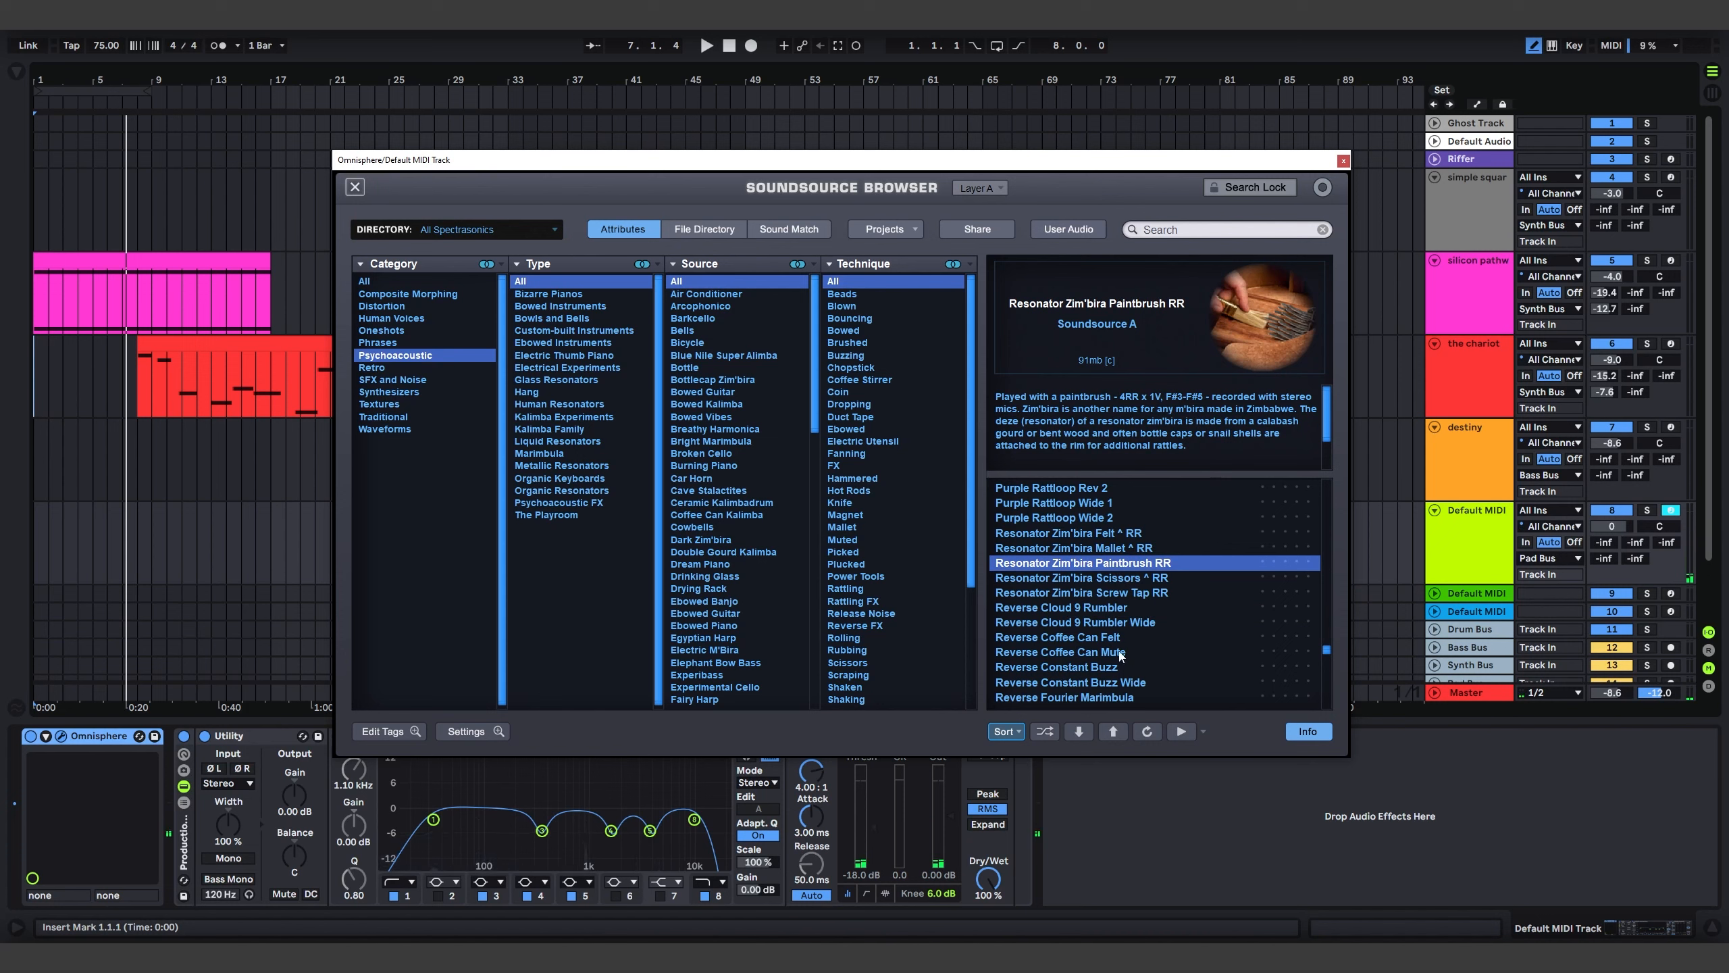
{"action": "scroll", "coordinate": [1103, 644], "scroll_direction": "down", "scroll_amount": 8}
{"action": "scroll", "coordinate": [1116, 636], "scroll_direction": "down", "scroll_amount": 5}
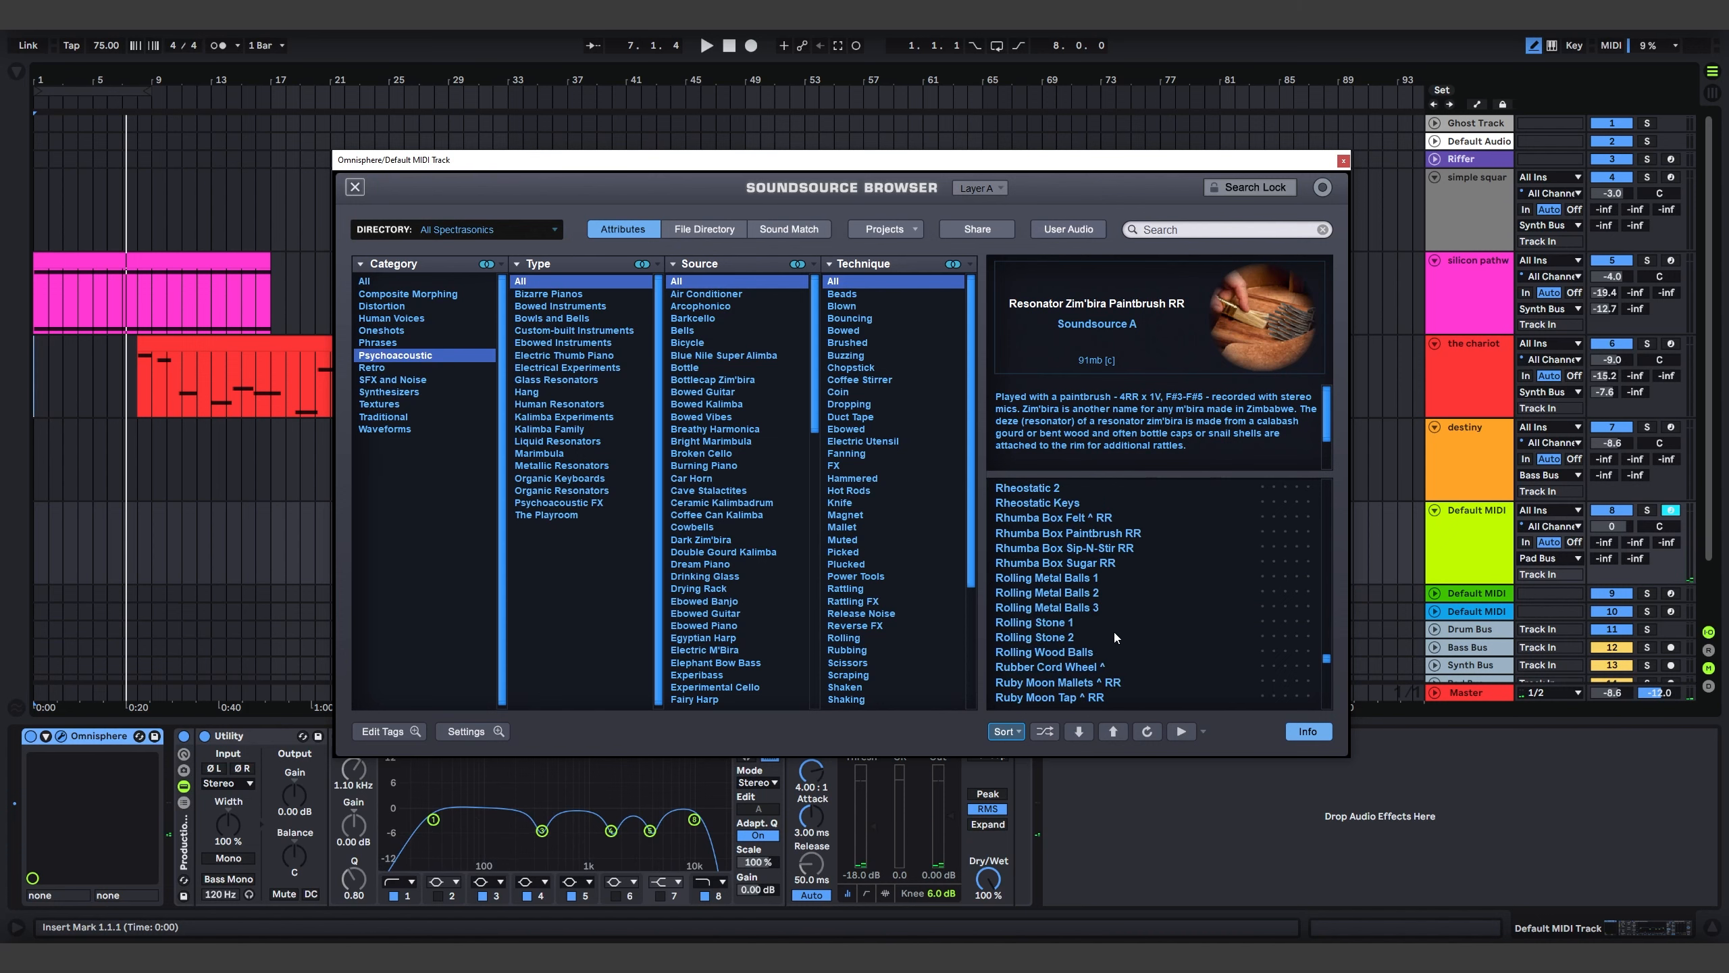
{"action": "left_click", "coordinate": [1046, 606]}
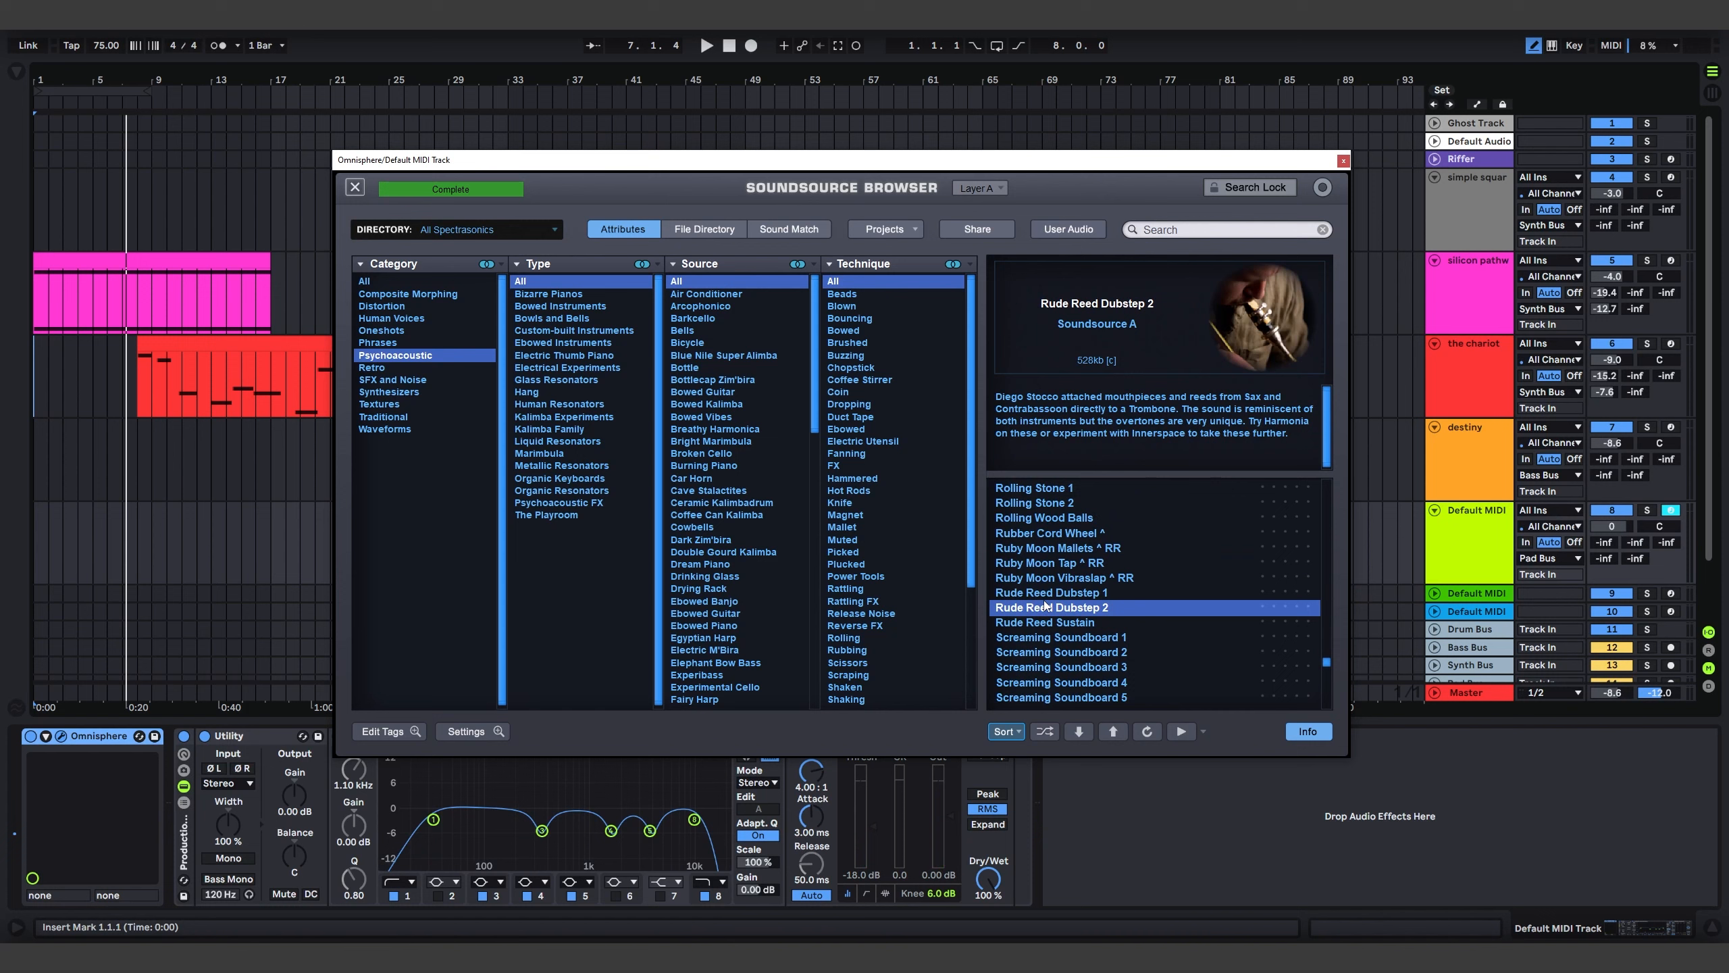
{"action": "left_click", "coordinate": [1070, 637]}
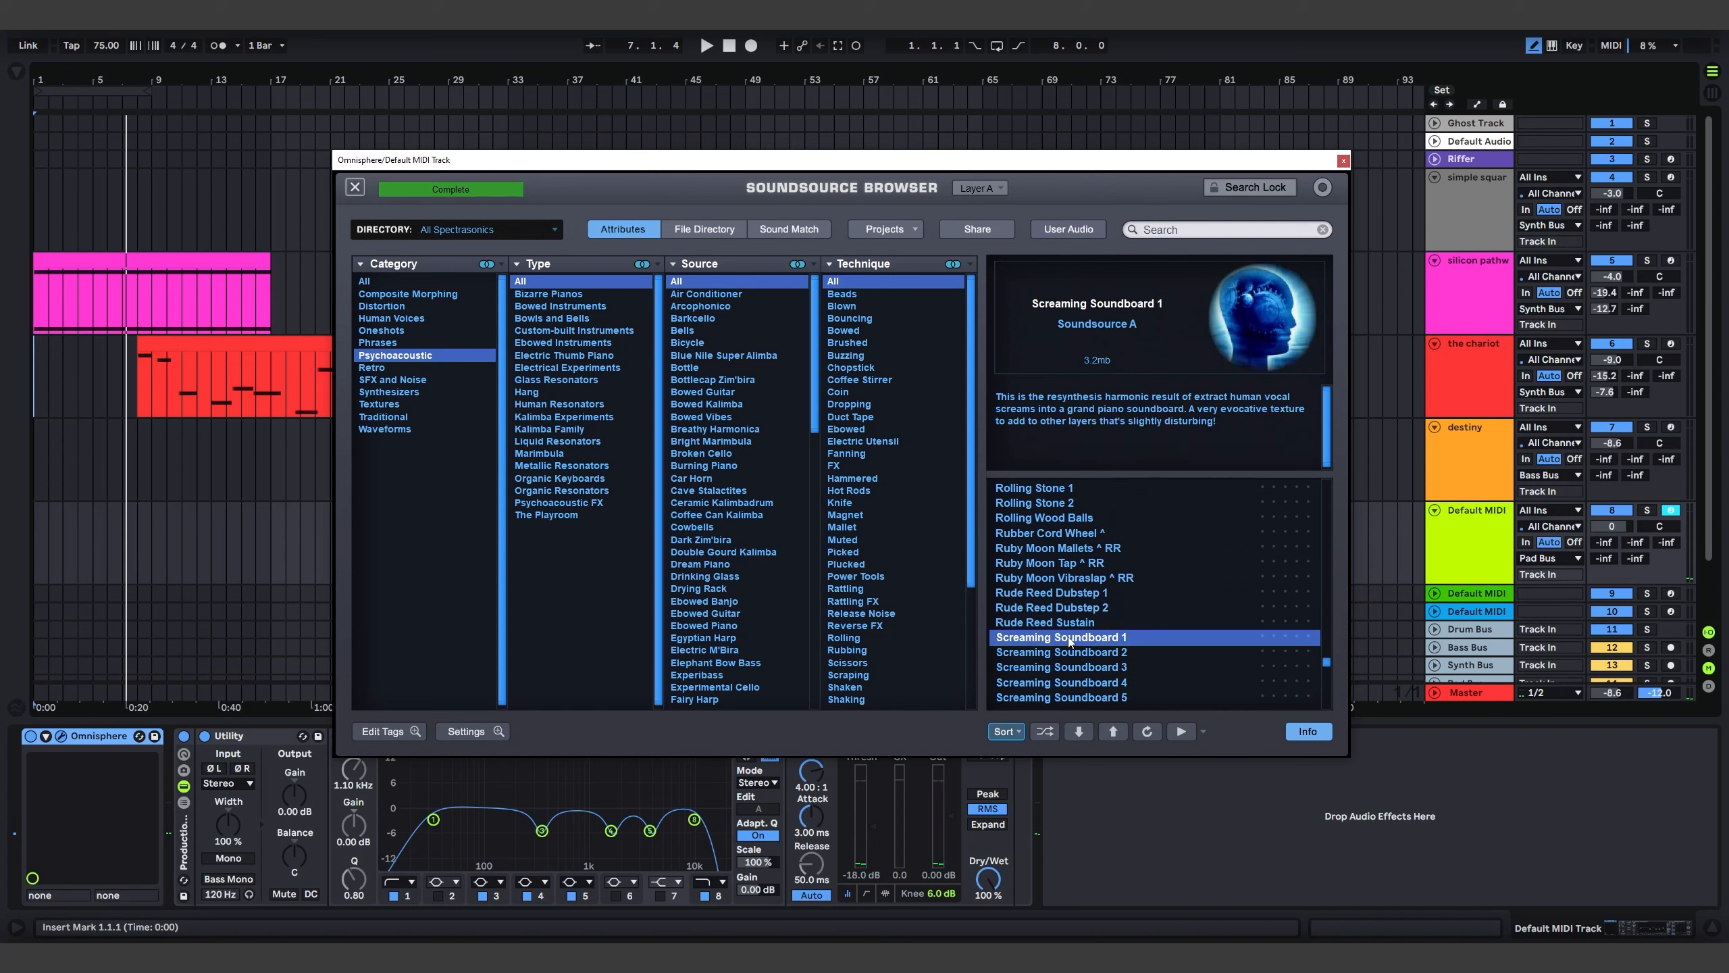
{"action": "scroll", "coordinate": [1088, 674], "scroll_direction": "down", "scroll_amount": 4}
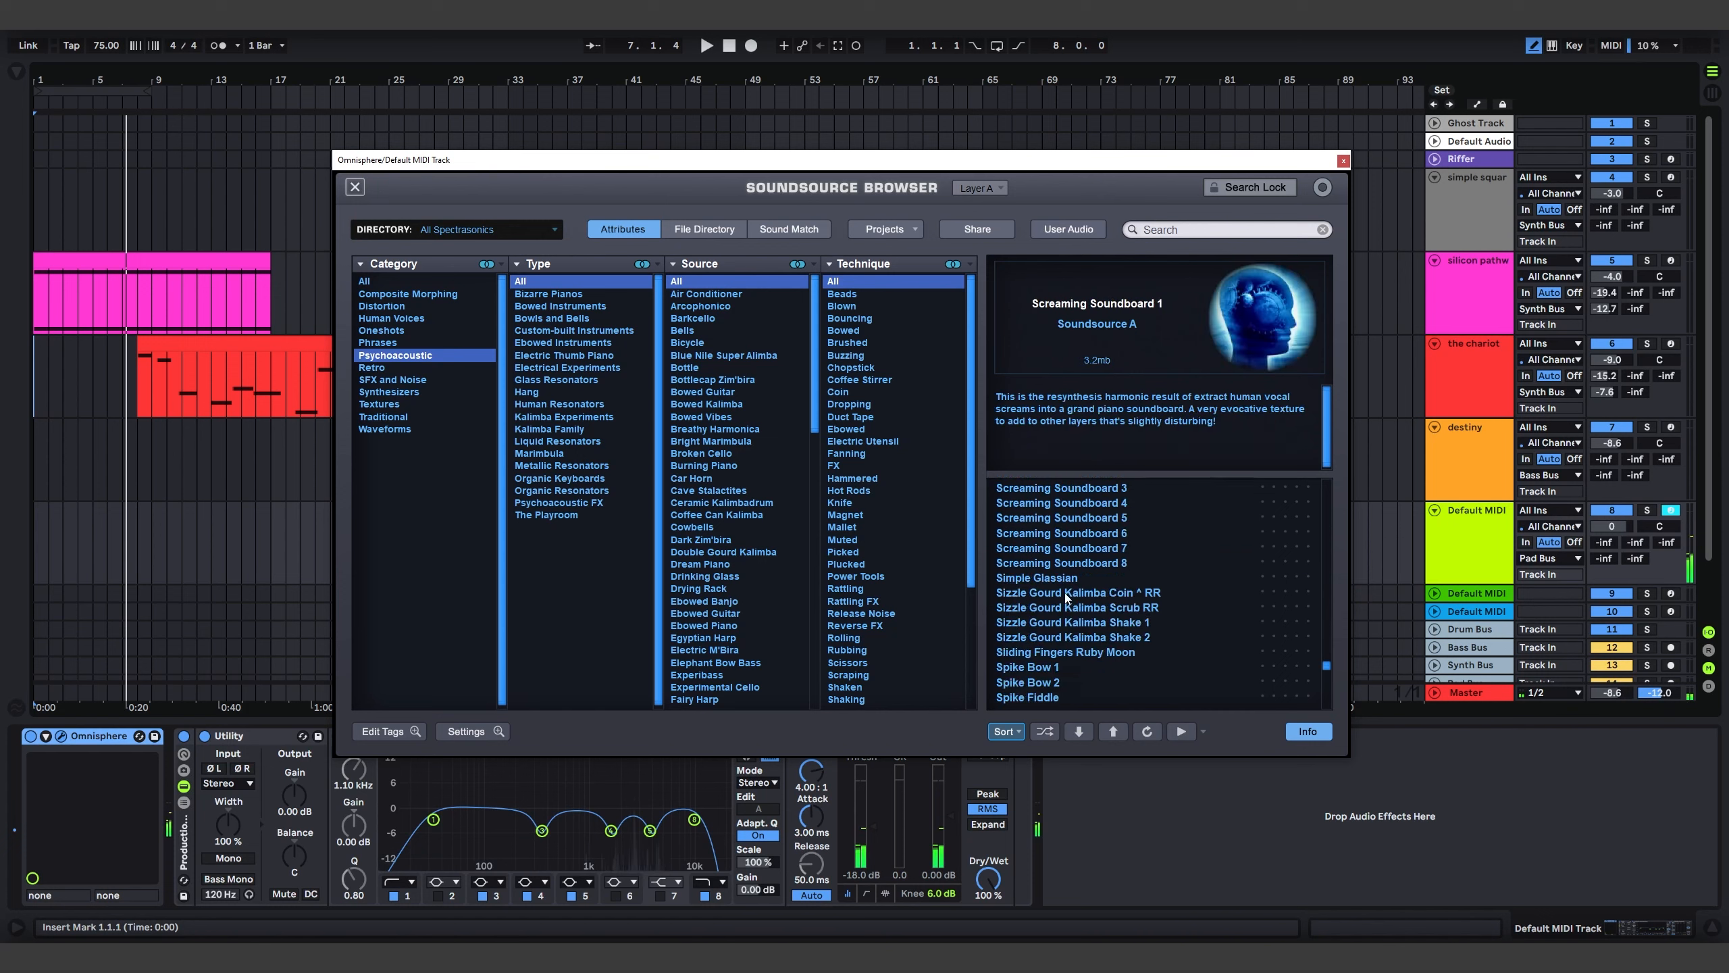
{"action": "left_click", "coordinate": [1064, 537]}
{"action": "scroll", "coordinate": [1087, 578], "scroll_direction": "down", "scroll_amount": 3}
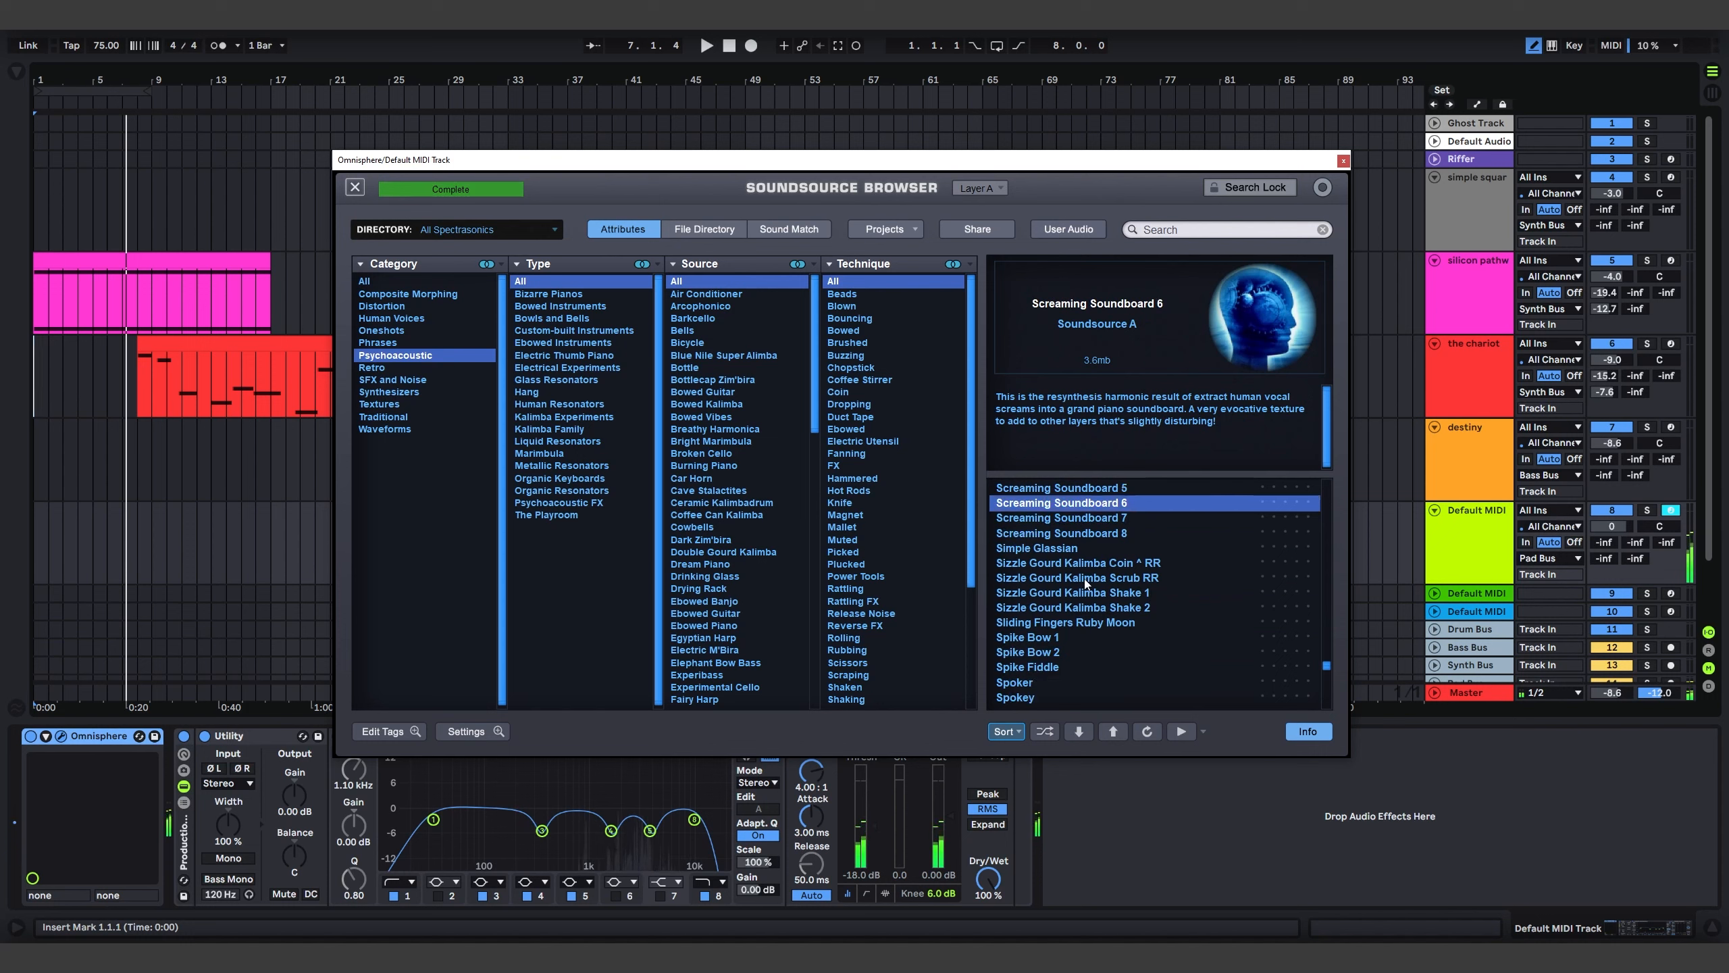
Compare the Streamsonic Cold soundsources, load Streamsonic Cold Drops 1 into layer A and close the soundsource browser
{"action": "scroll", "coordinate": [1086, 578], "scroll_direction": "down", "scroll_amount": 1}
{"action": "left_click", "coordinate": [1048, 622]}
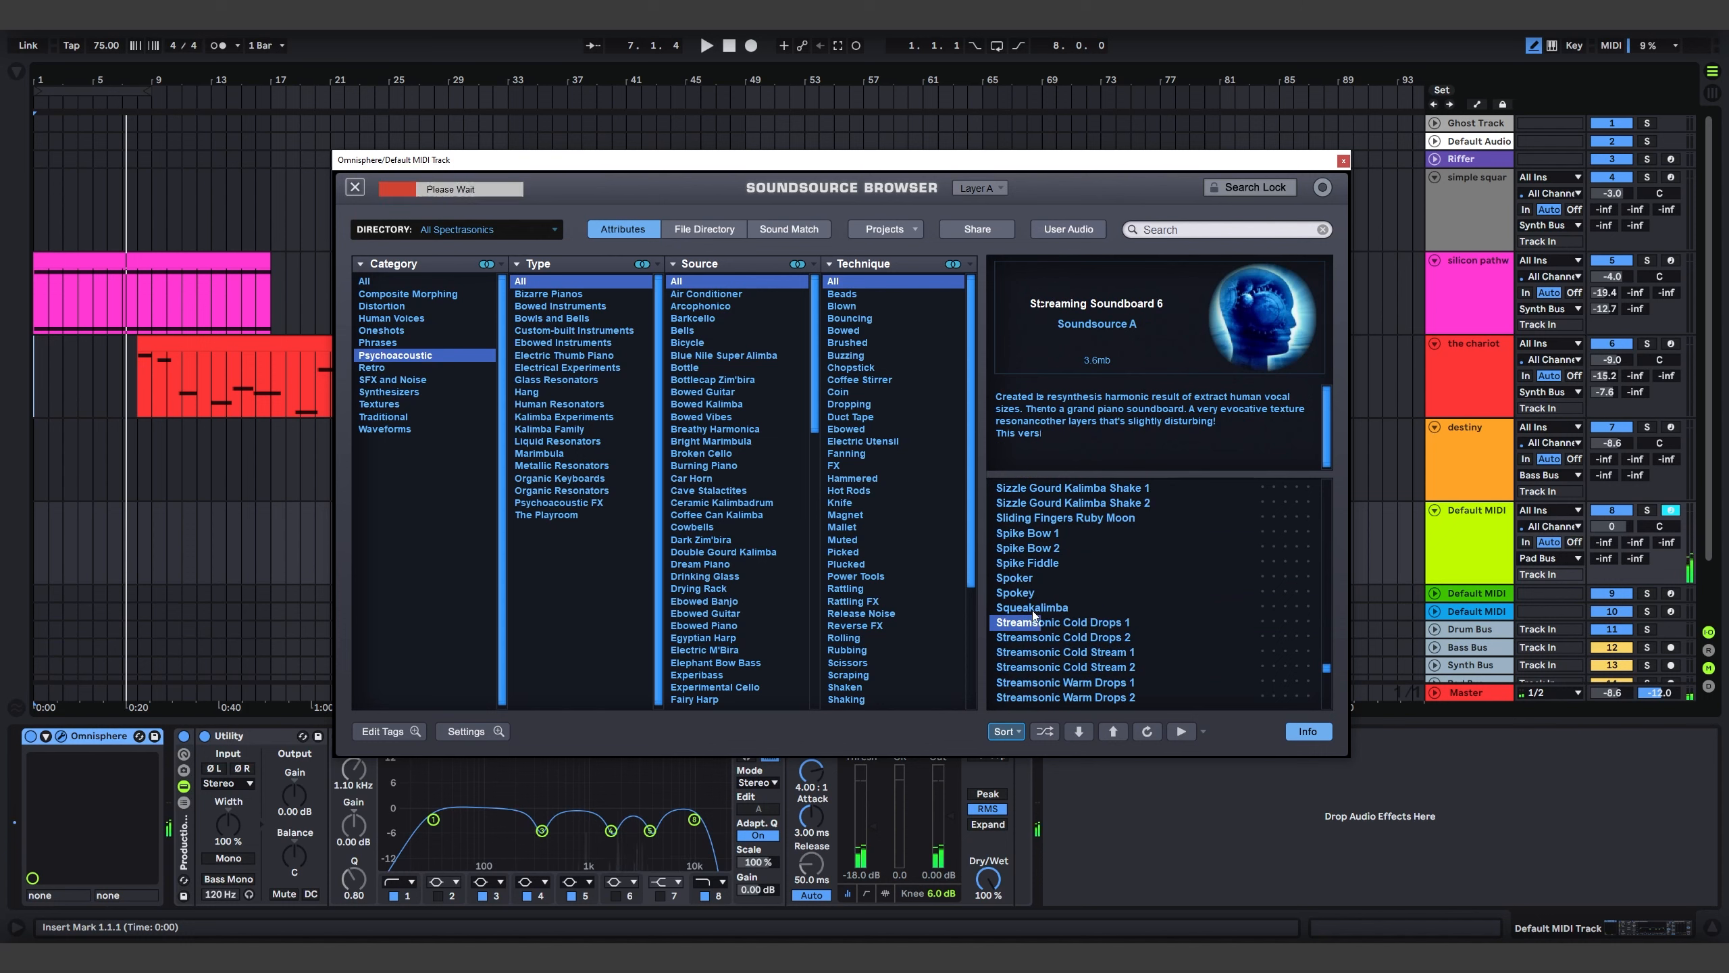
{"action": "left_click", "coordinate": [1093, 652]}
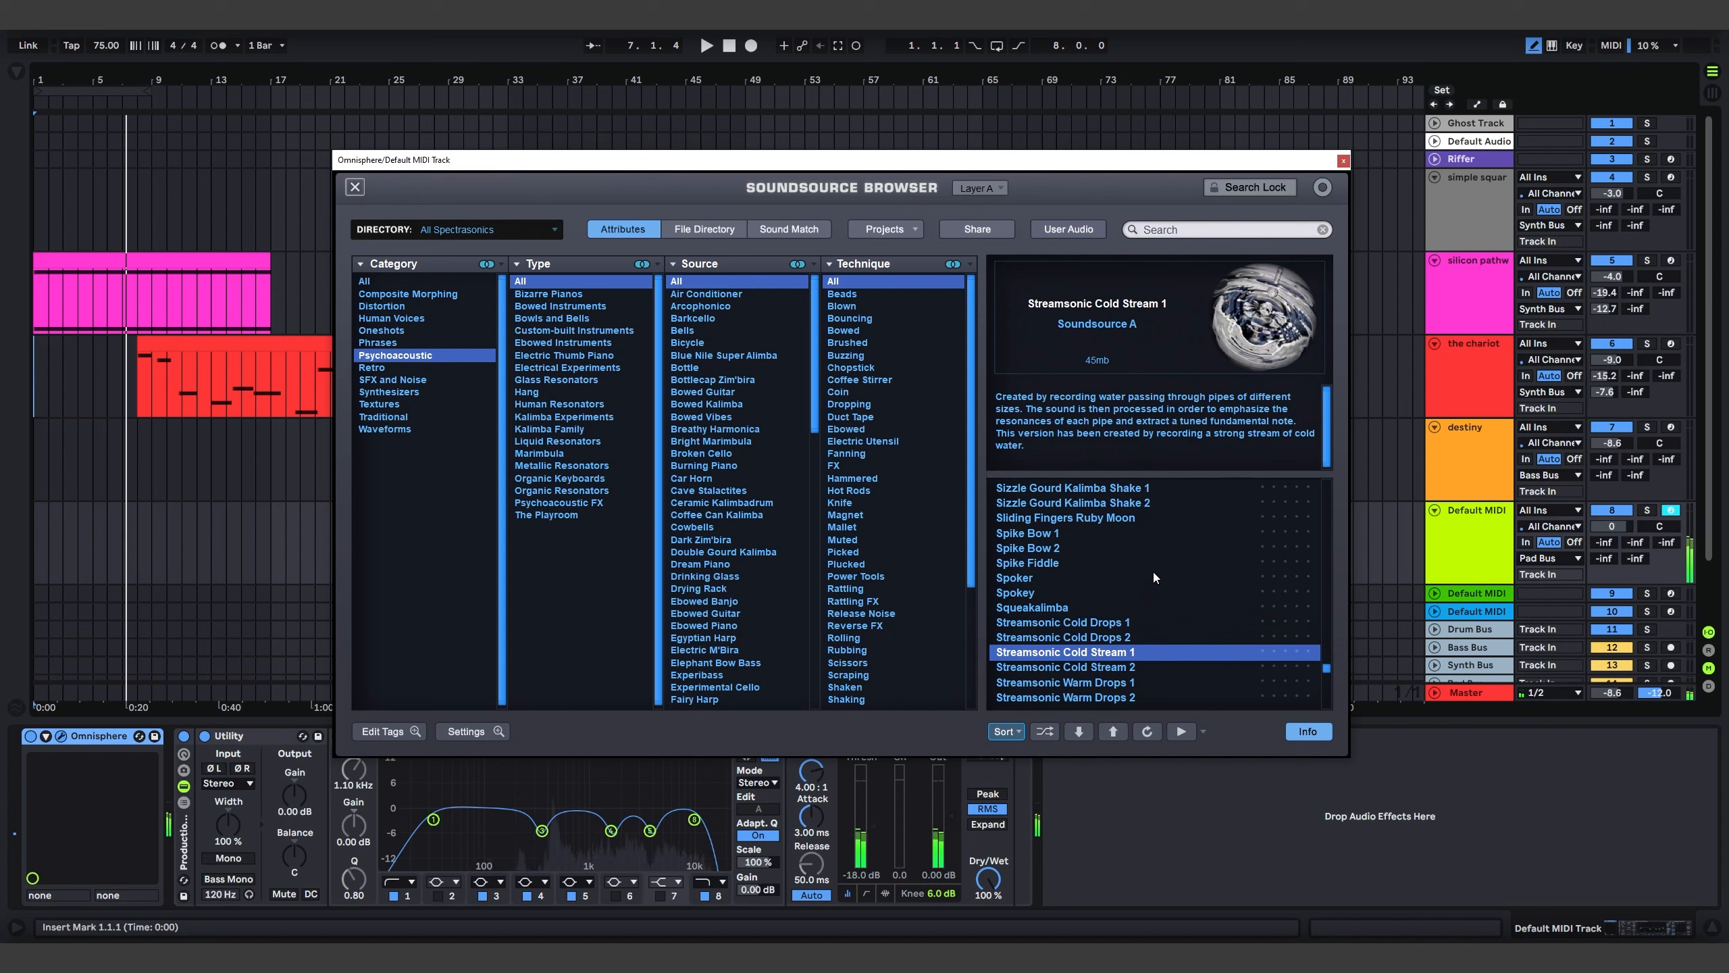
{"action": "scroll", "coordinate": [1124, 595], "scroll_direction": "down", "scroll_amount": 1}
{"action": "scroll", "coordinate": [1103, 599], "scroll_direction": "down", "scroll_amount": 1}
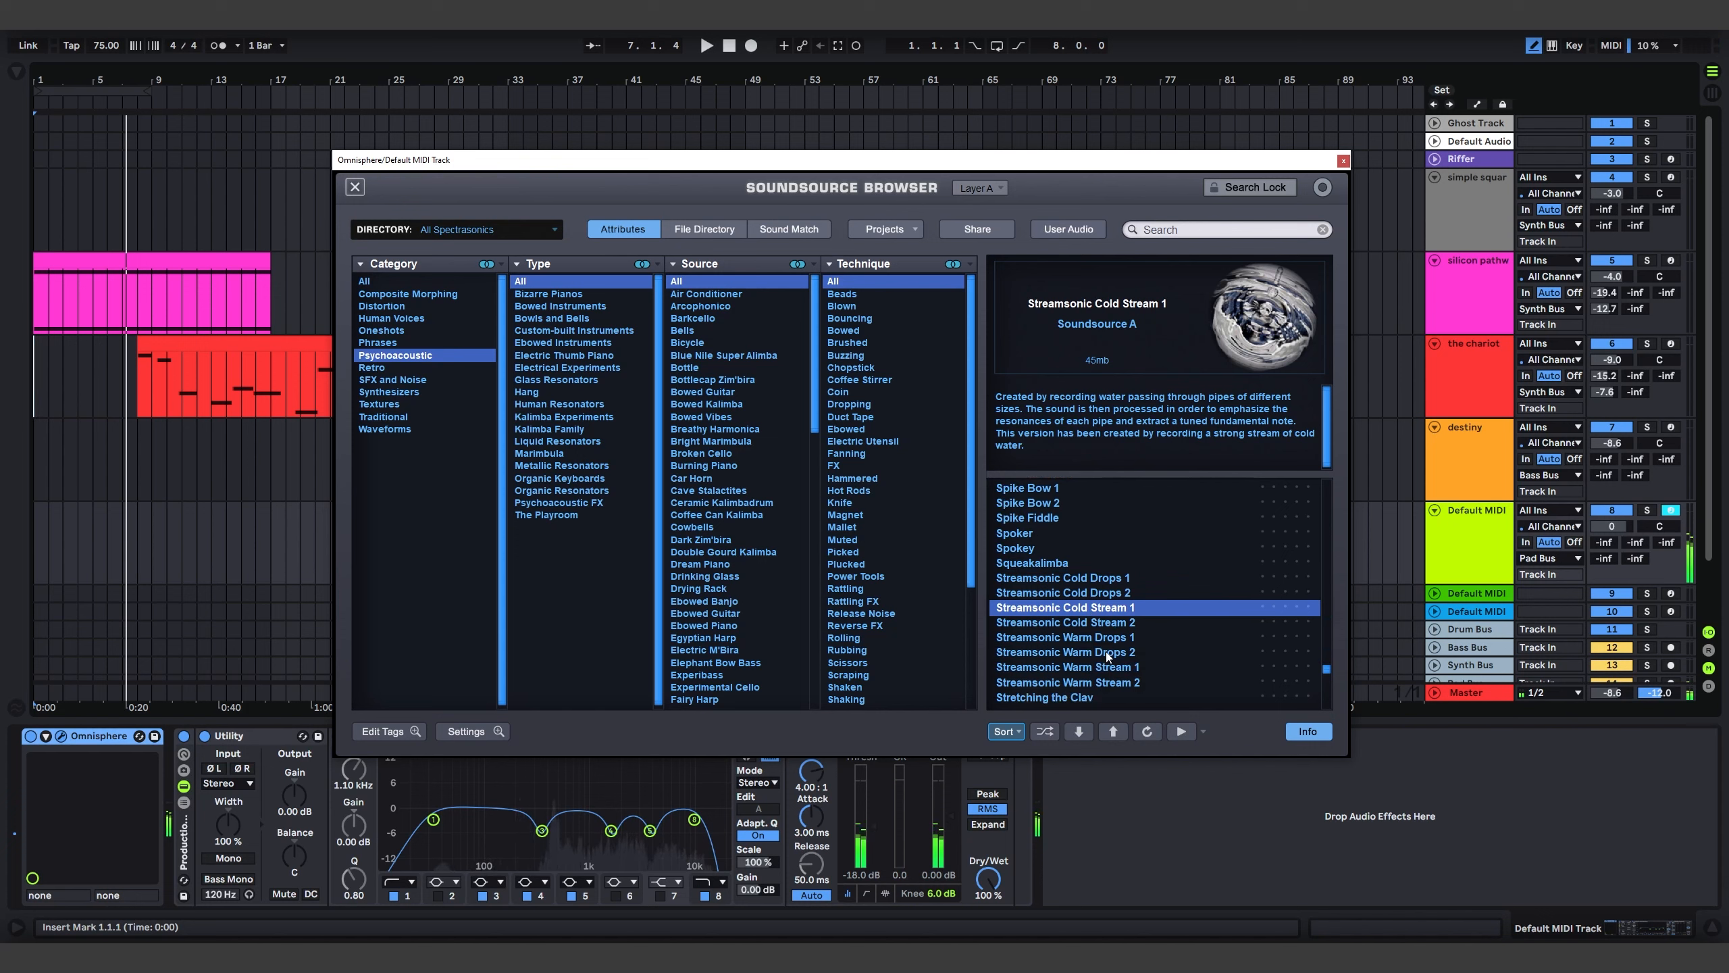
{"action": "left_click", "coordinate": [1088, 579]}
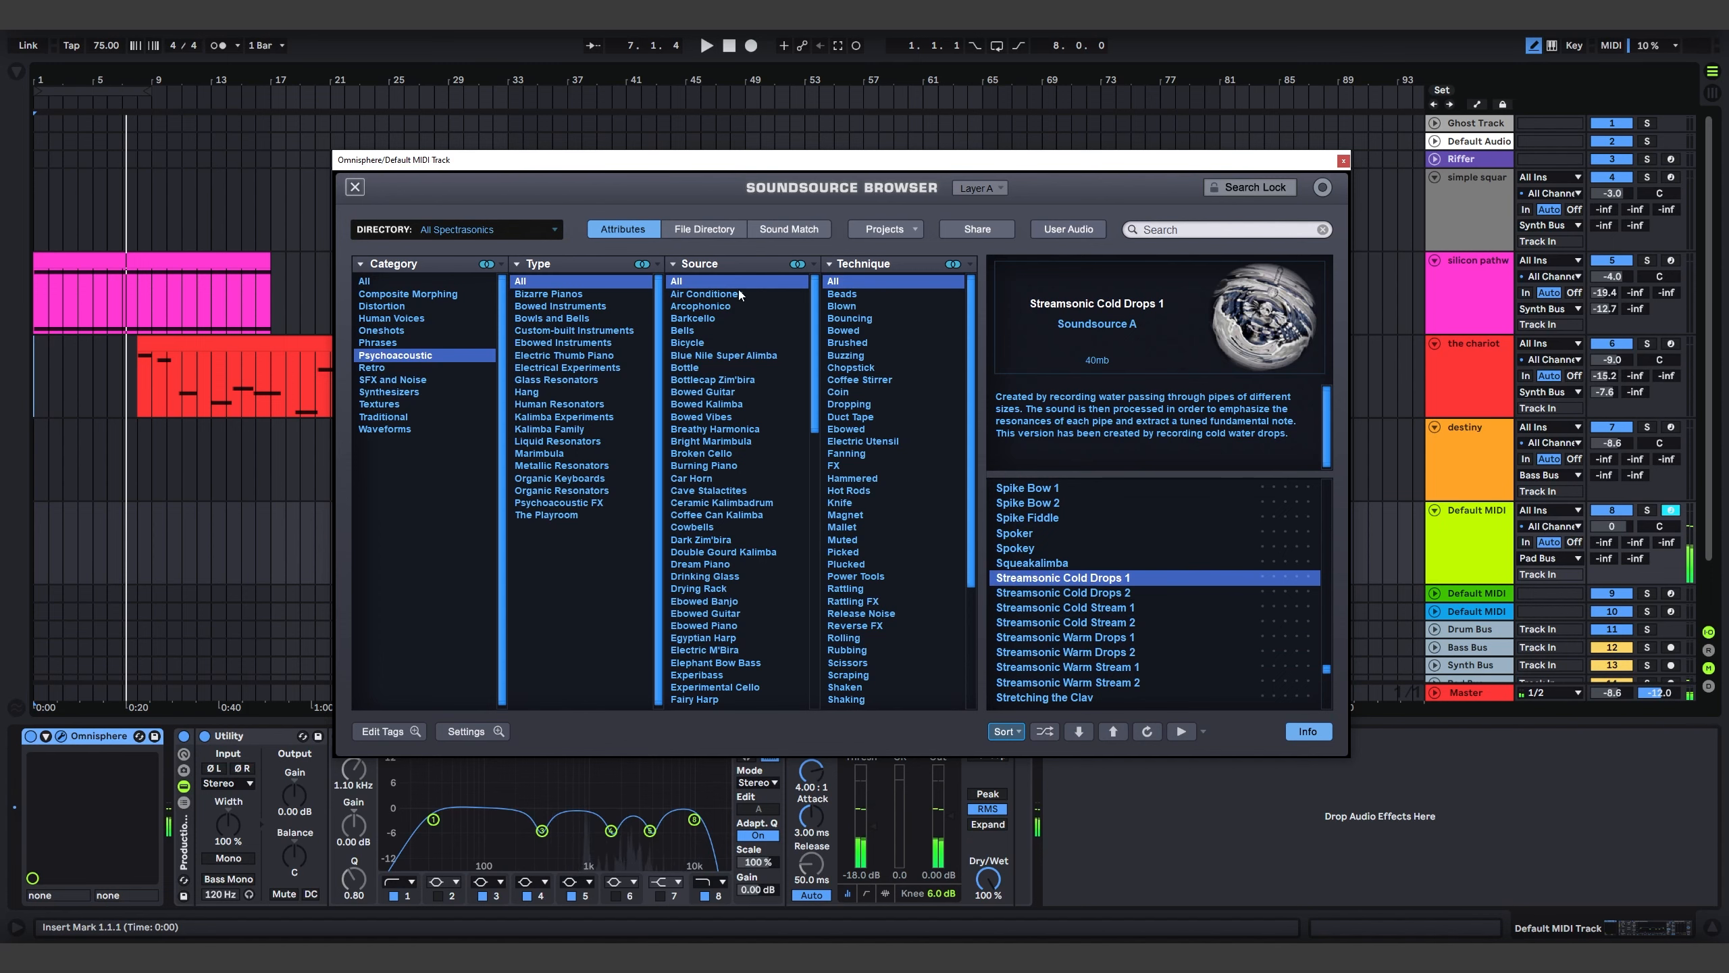
{"action": "left_click", "coordinate": [353, 186]}
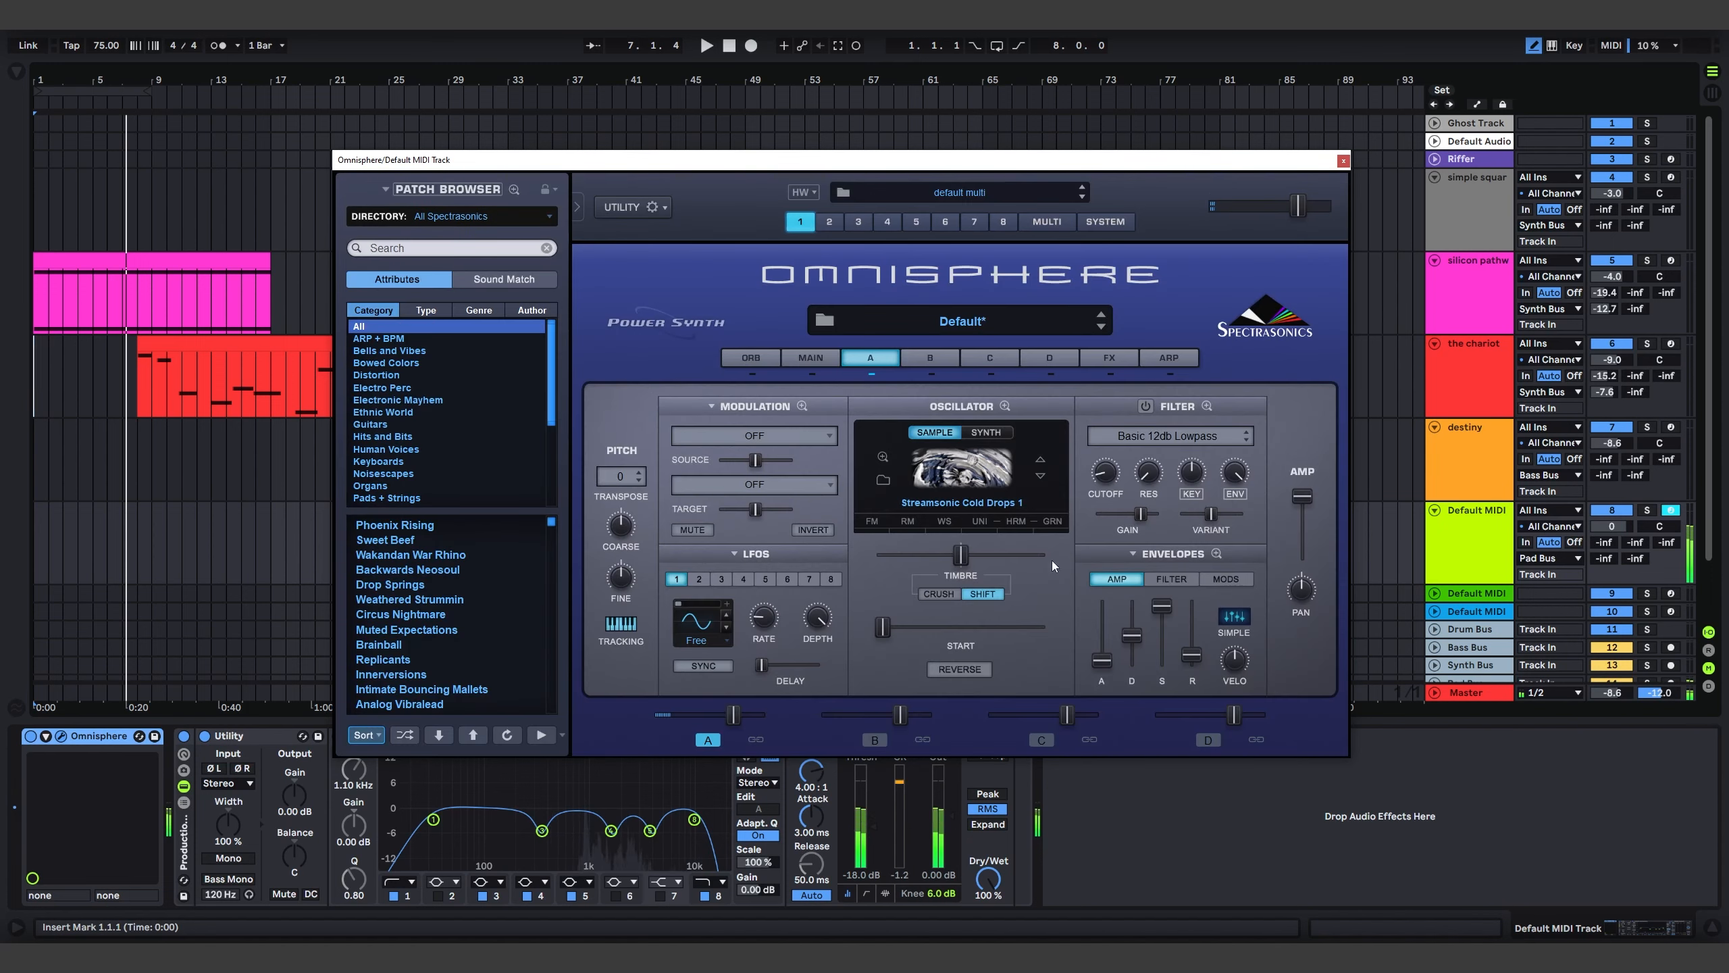
Enable granular synthesis on layer A's oscillator in Position mode, move the grain position forward and return to the layer overview
{"action": "left_click", "coordinate": [1039, 532]}
{"action": "left_click", "coordinate": [898, 460]}
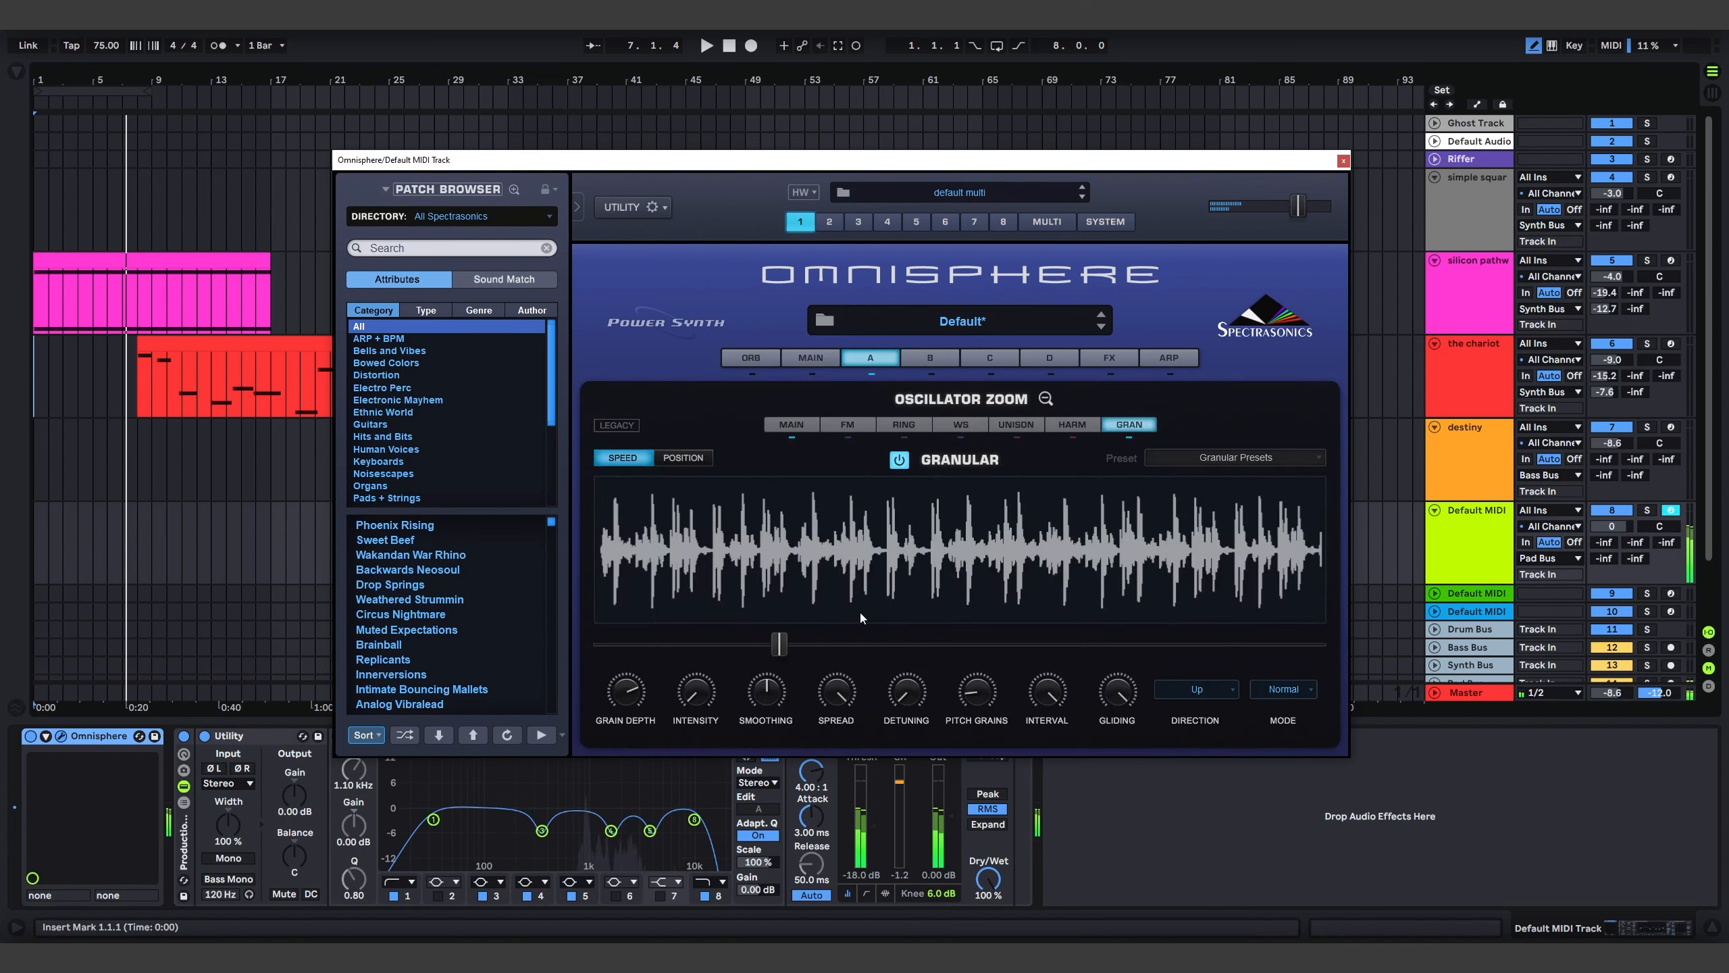
{"action": "left_click", "coordinate": [685, 458]}
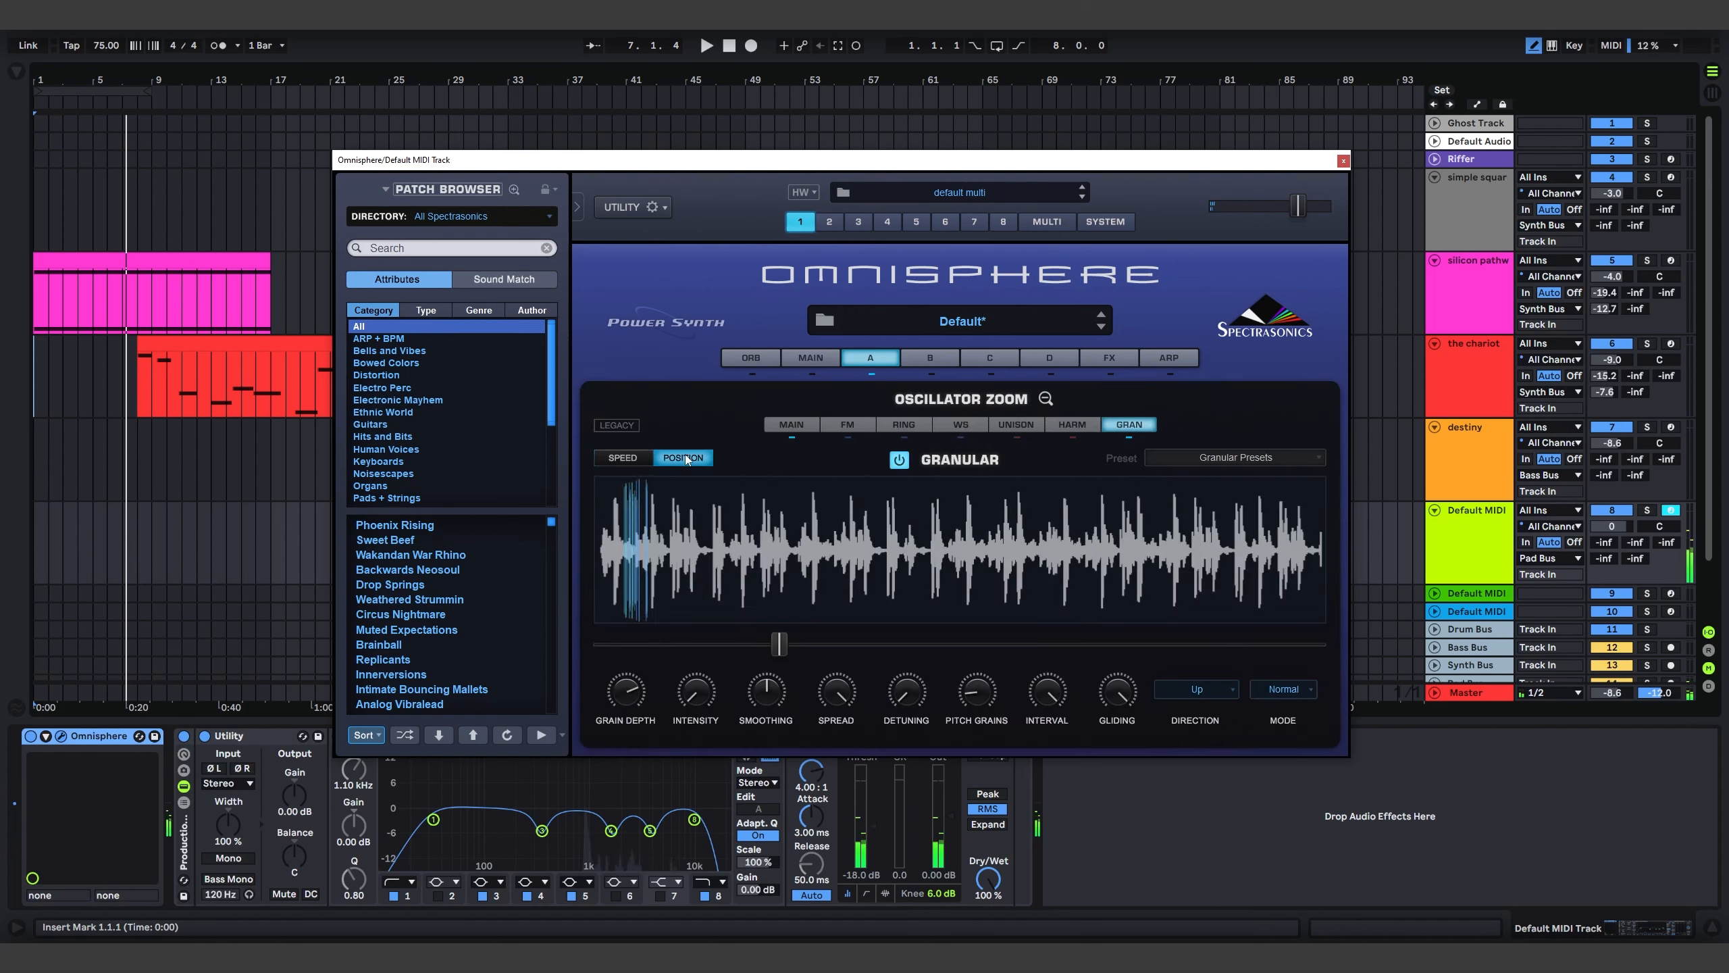
{"action": "left_click_drag", "start_coordinate": [780, 647], "coordinate": [894, 648]}
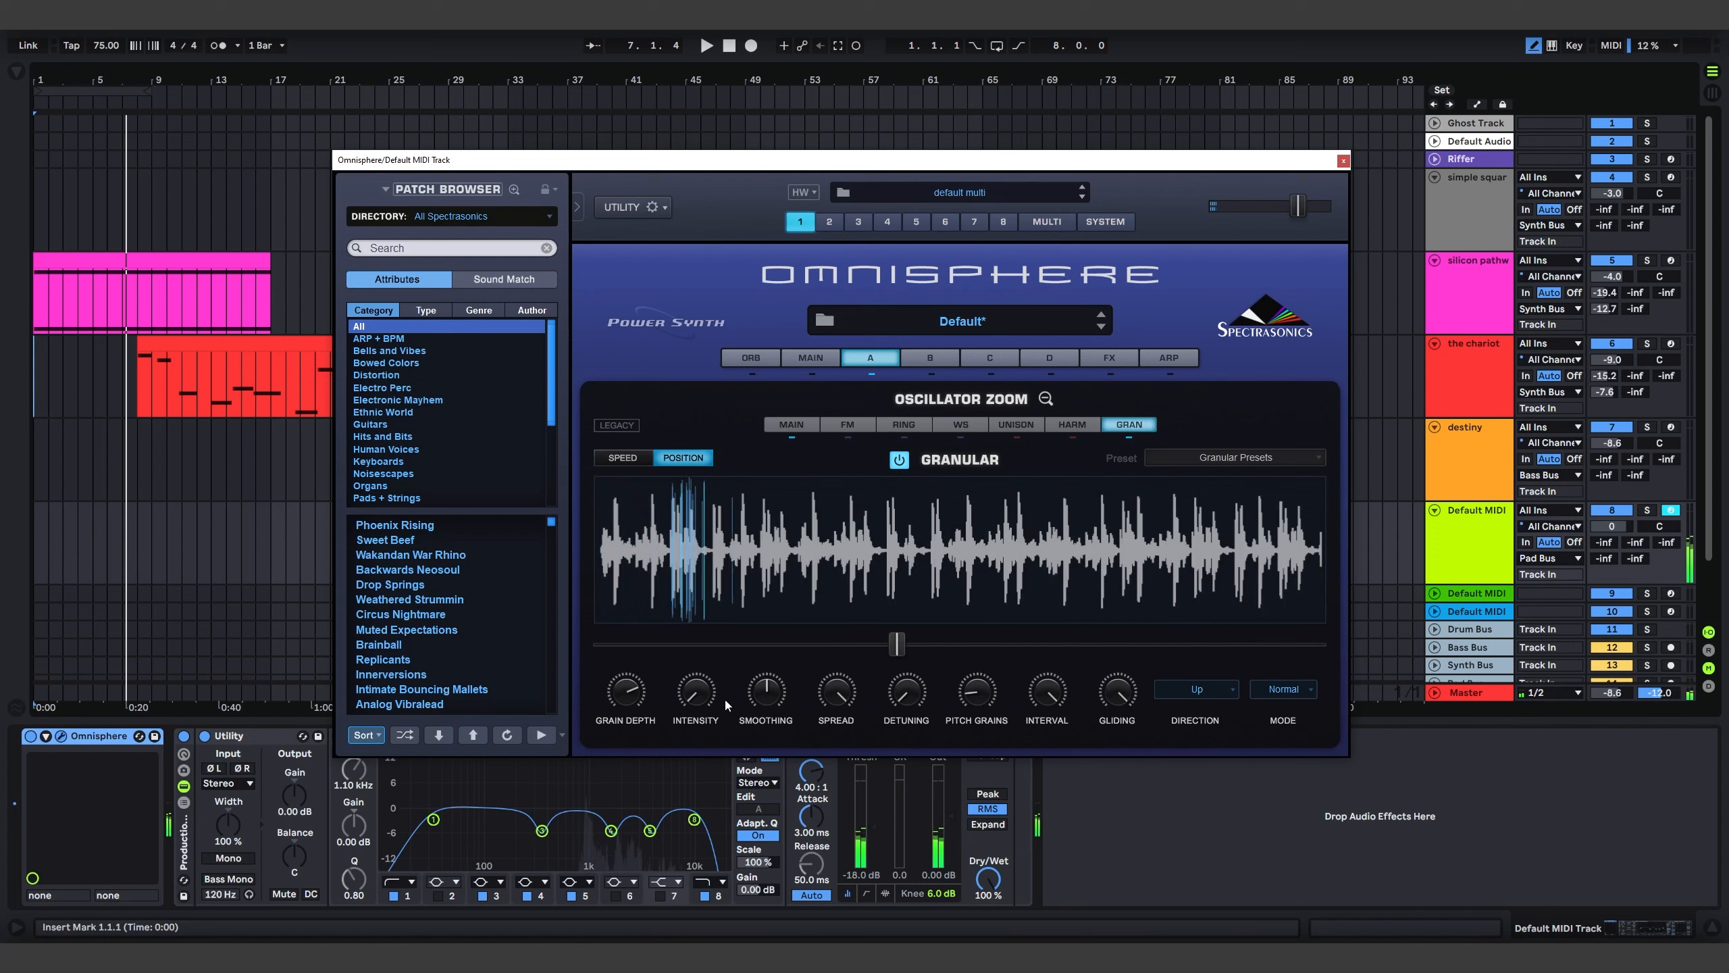
{"action": "left_click", "coordinate": [1046, 399]}
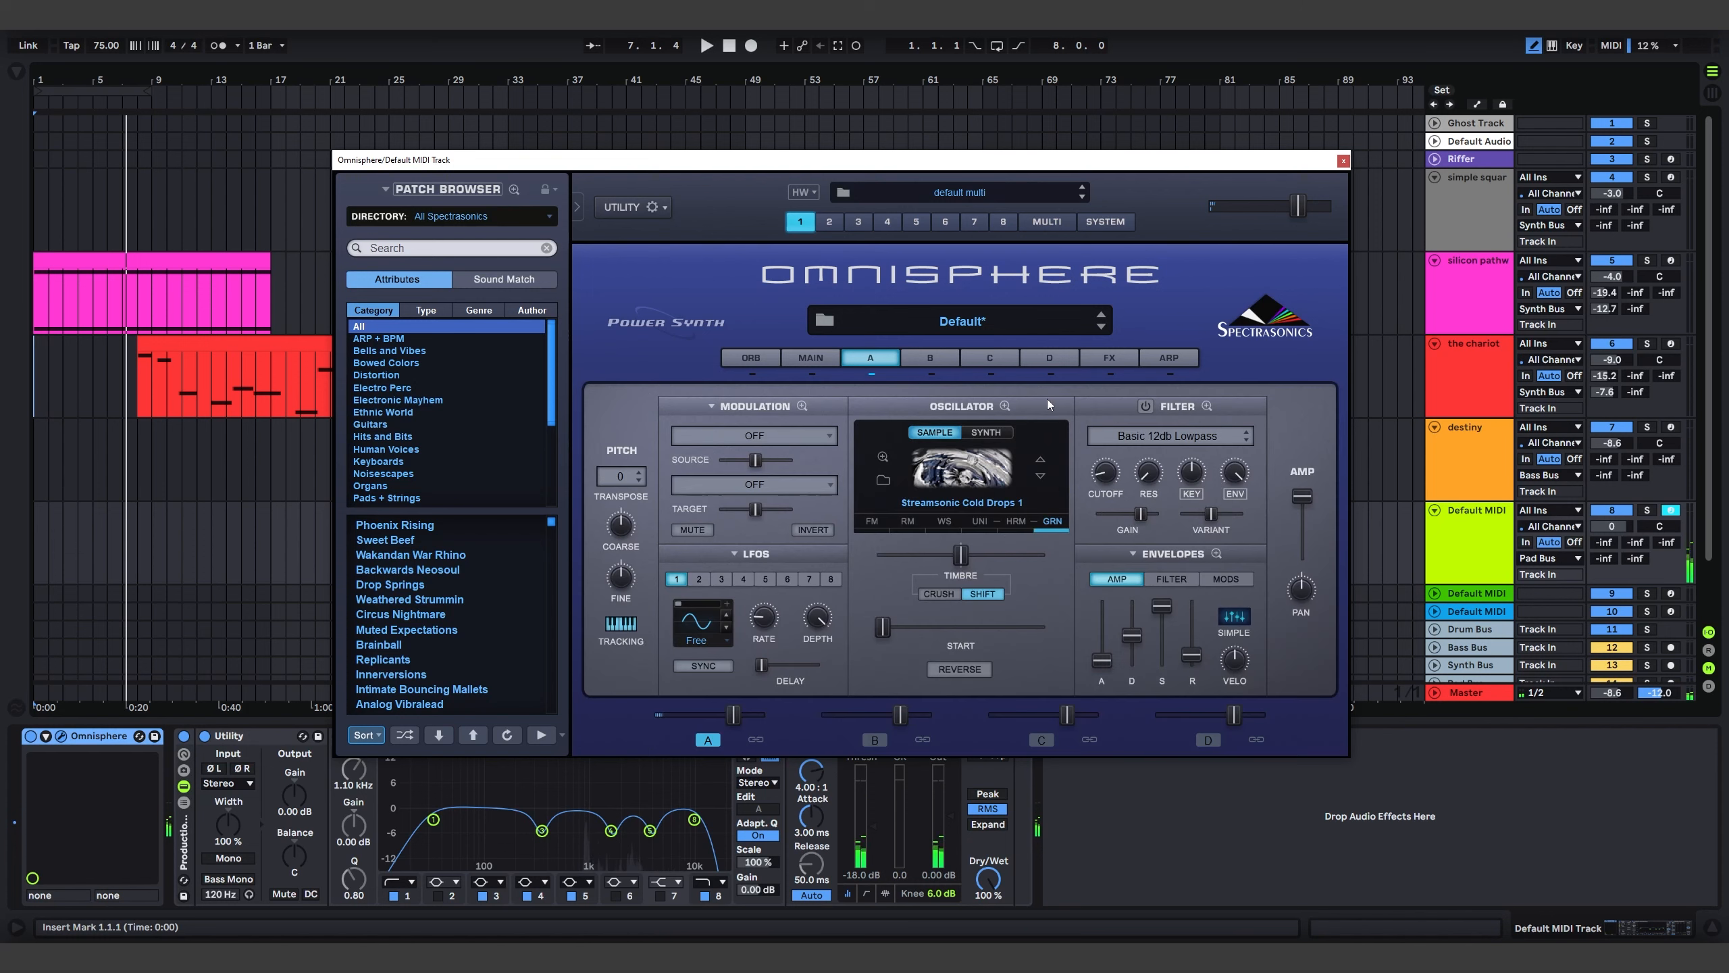
Check the oscillator's main settings, then reshape layer A's amp envelope with a longer attack and release and a lower sustain
{"action": "left_click", "coordinate": [1005, 406]}
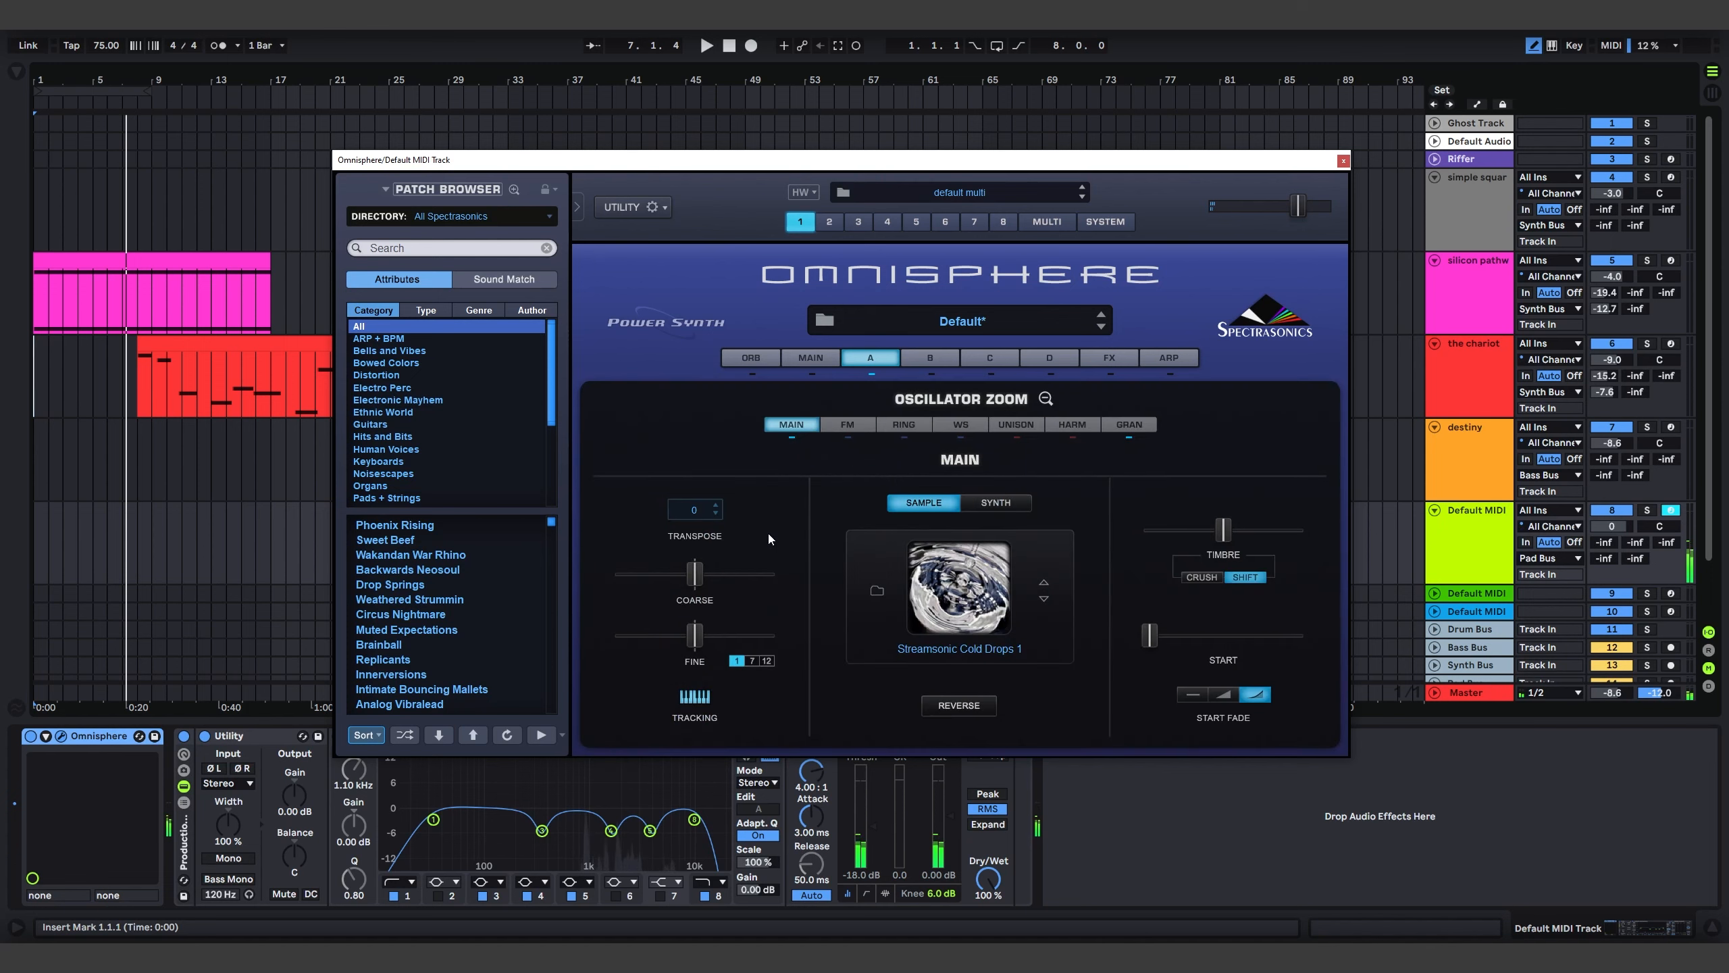
{"action": "left_click", "coordinate": [1046, 399]}
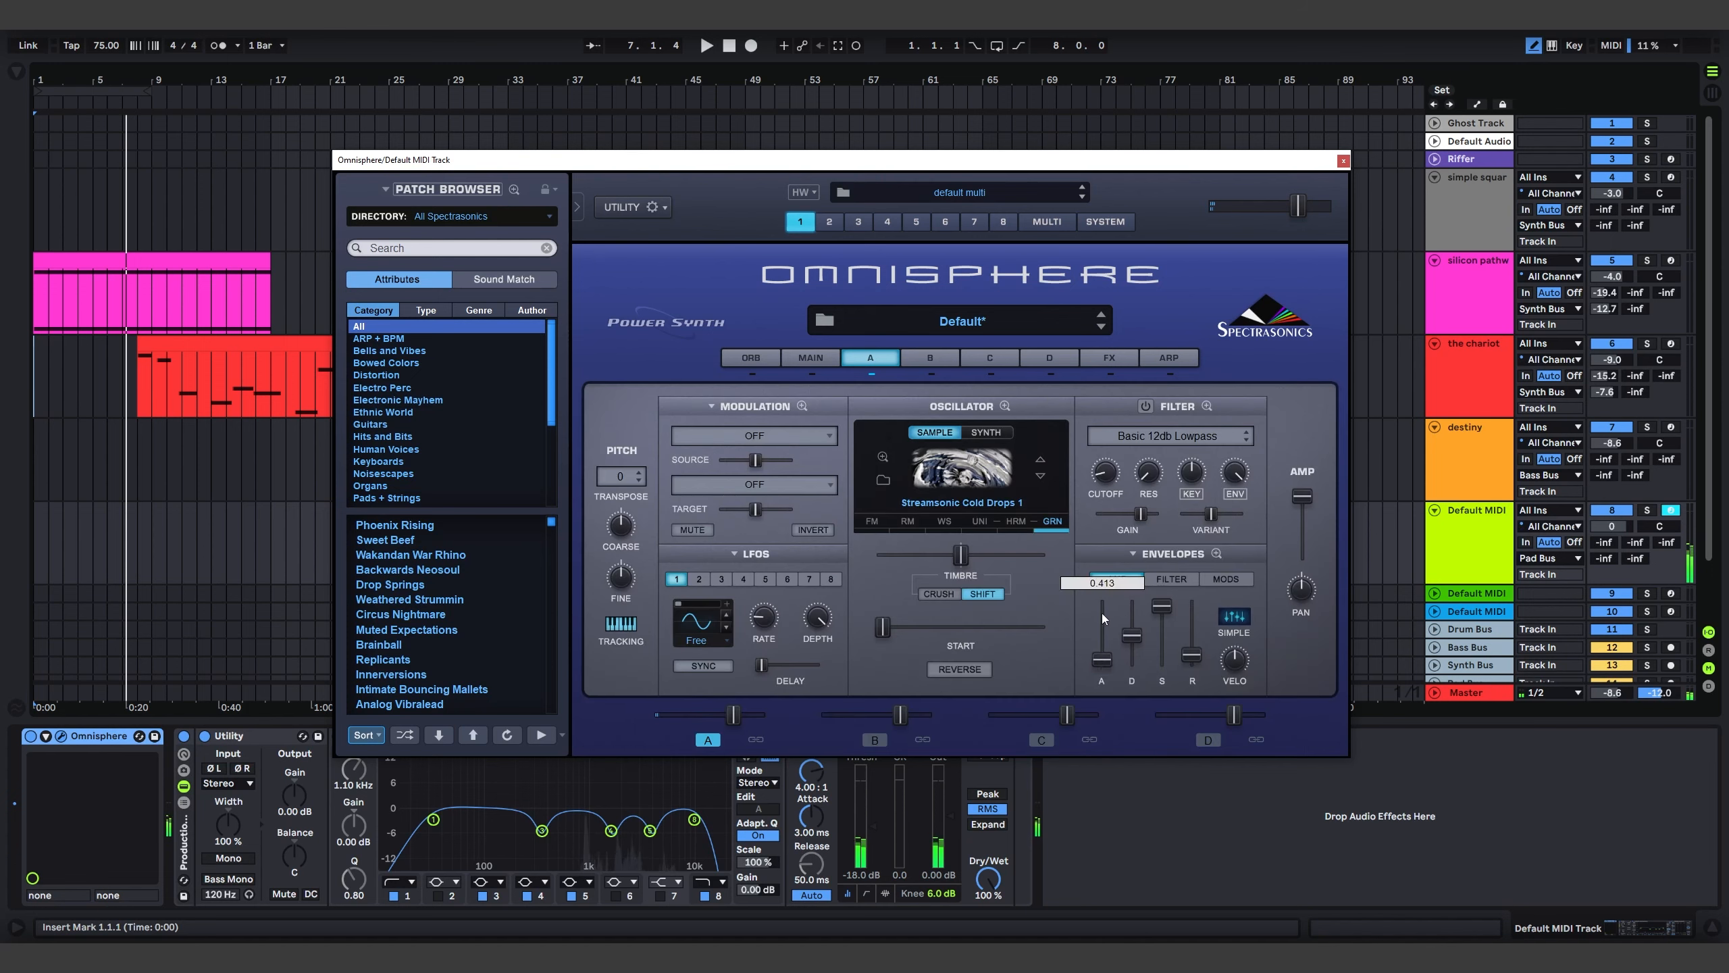
{"action": "left_click_drag", "start_coordinate": [1102, 614], "coordinate": [1197, 620]}
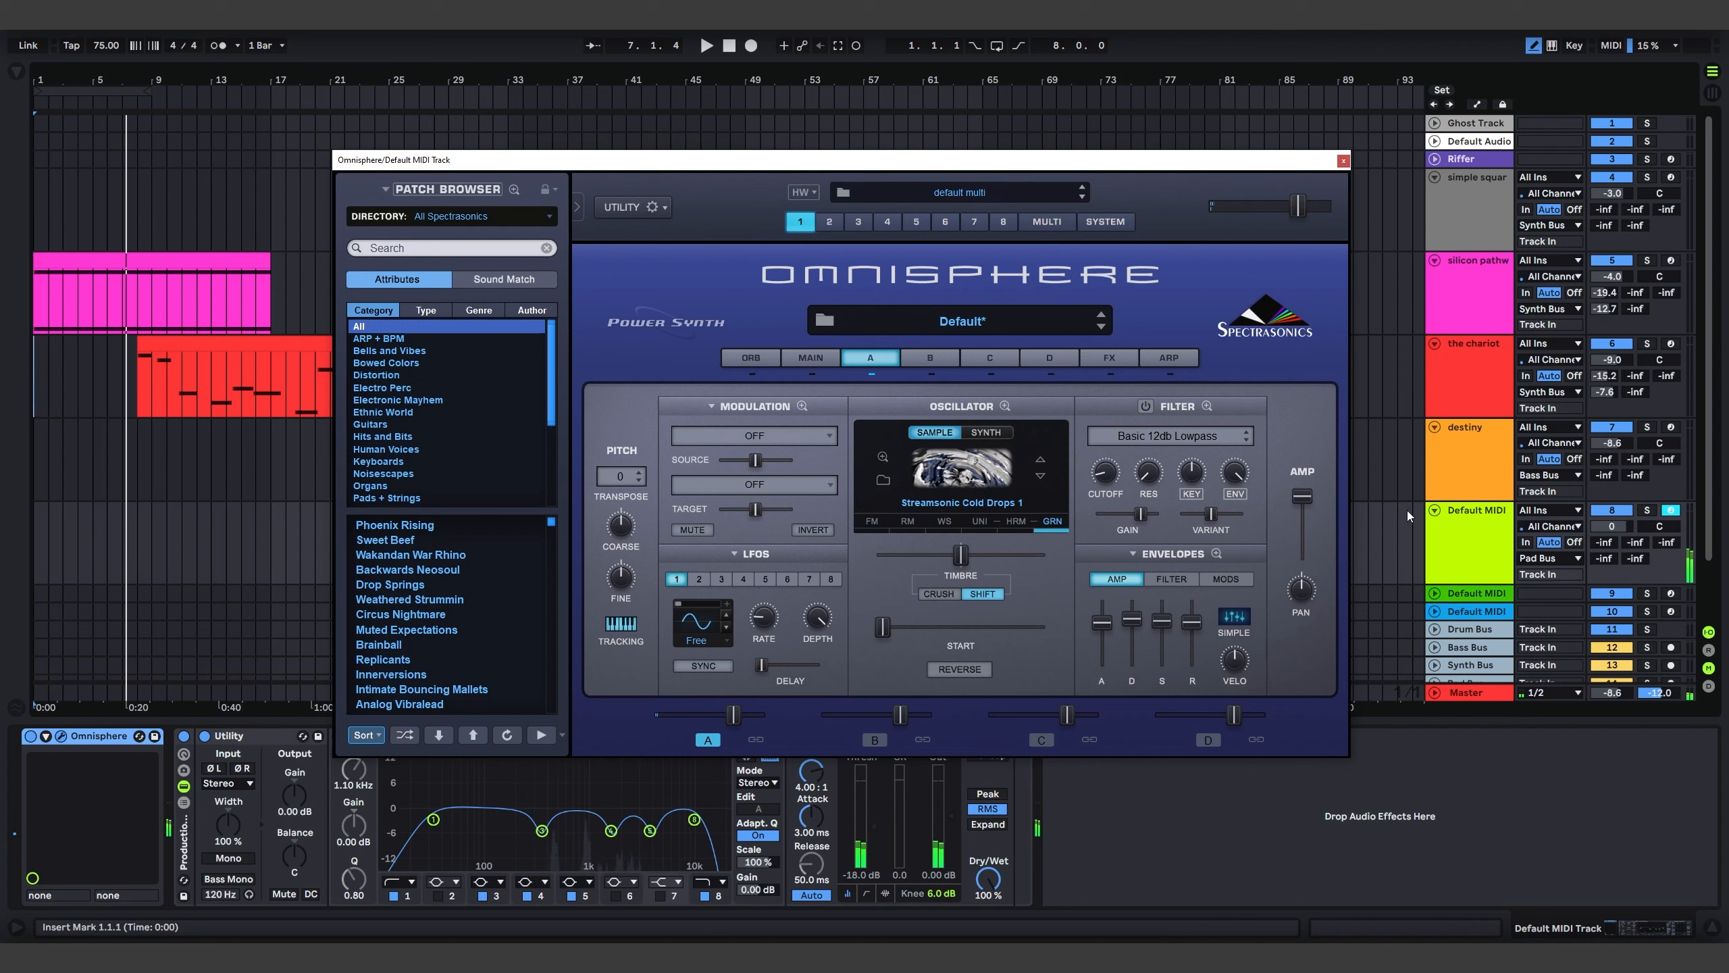
Switch the granular oscillator to Speed mode, raise its pitch grains, smoothing and intensity, and slightly lower the grain depth
{"action": "left_click", "coordinate": [1050, 521]}
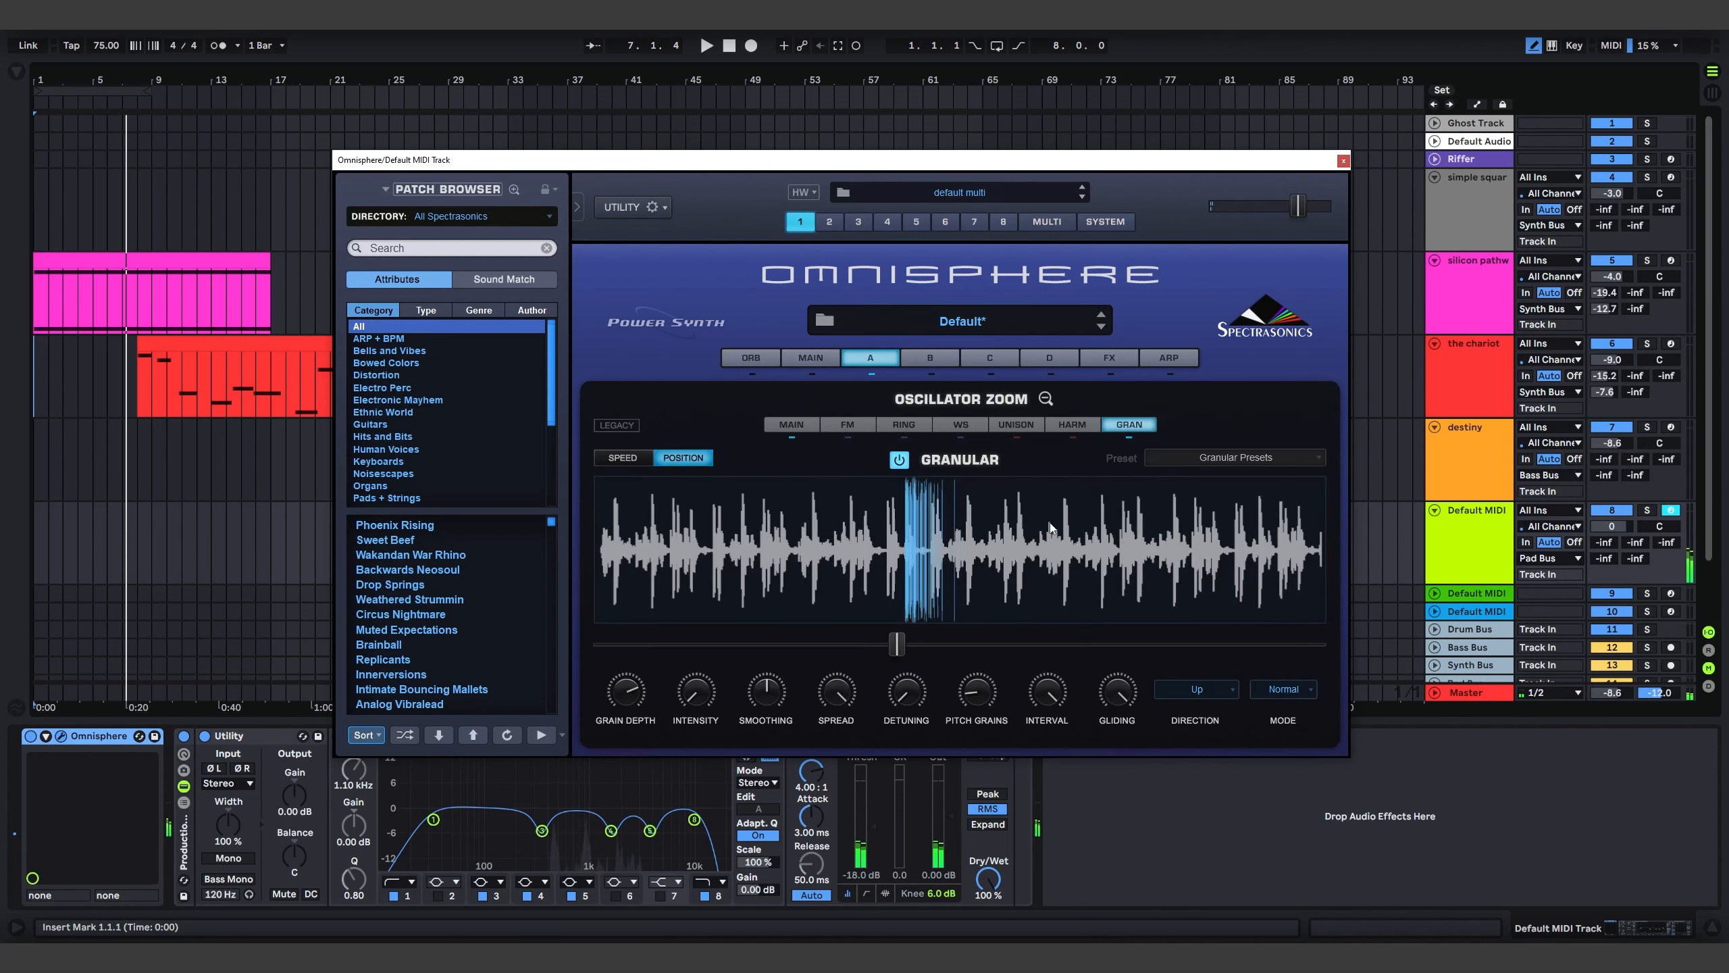
{"action": "left_click", "coordinate": [631, 458]}
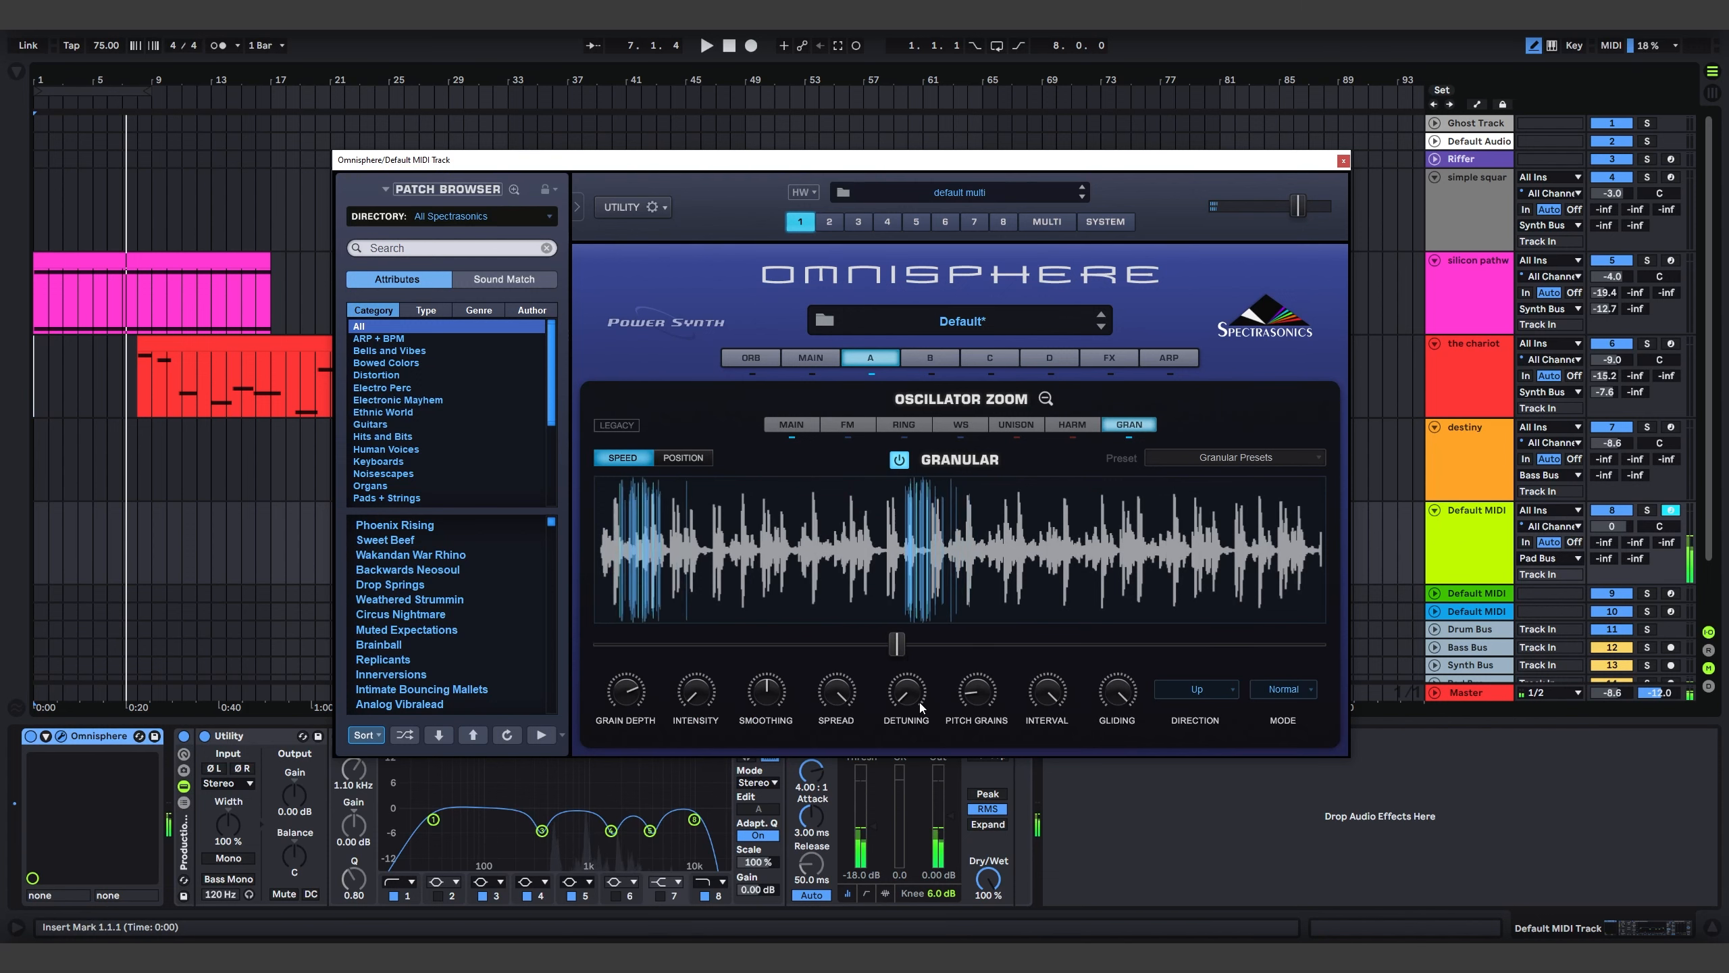
{"action": "left_click_drag", "start_coordinate": [984, 693], "coordinate": [994, 639]}
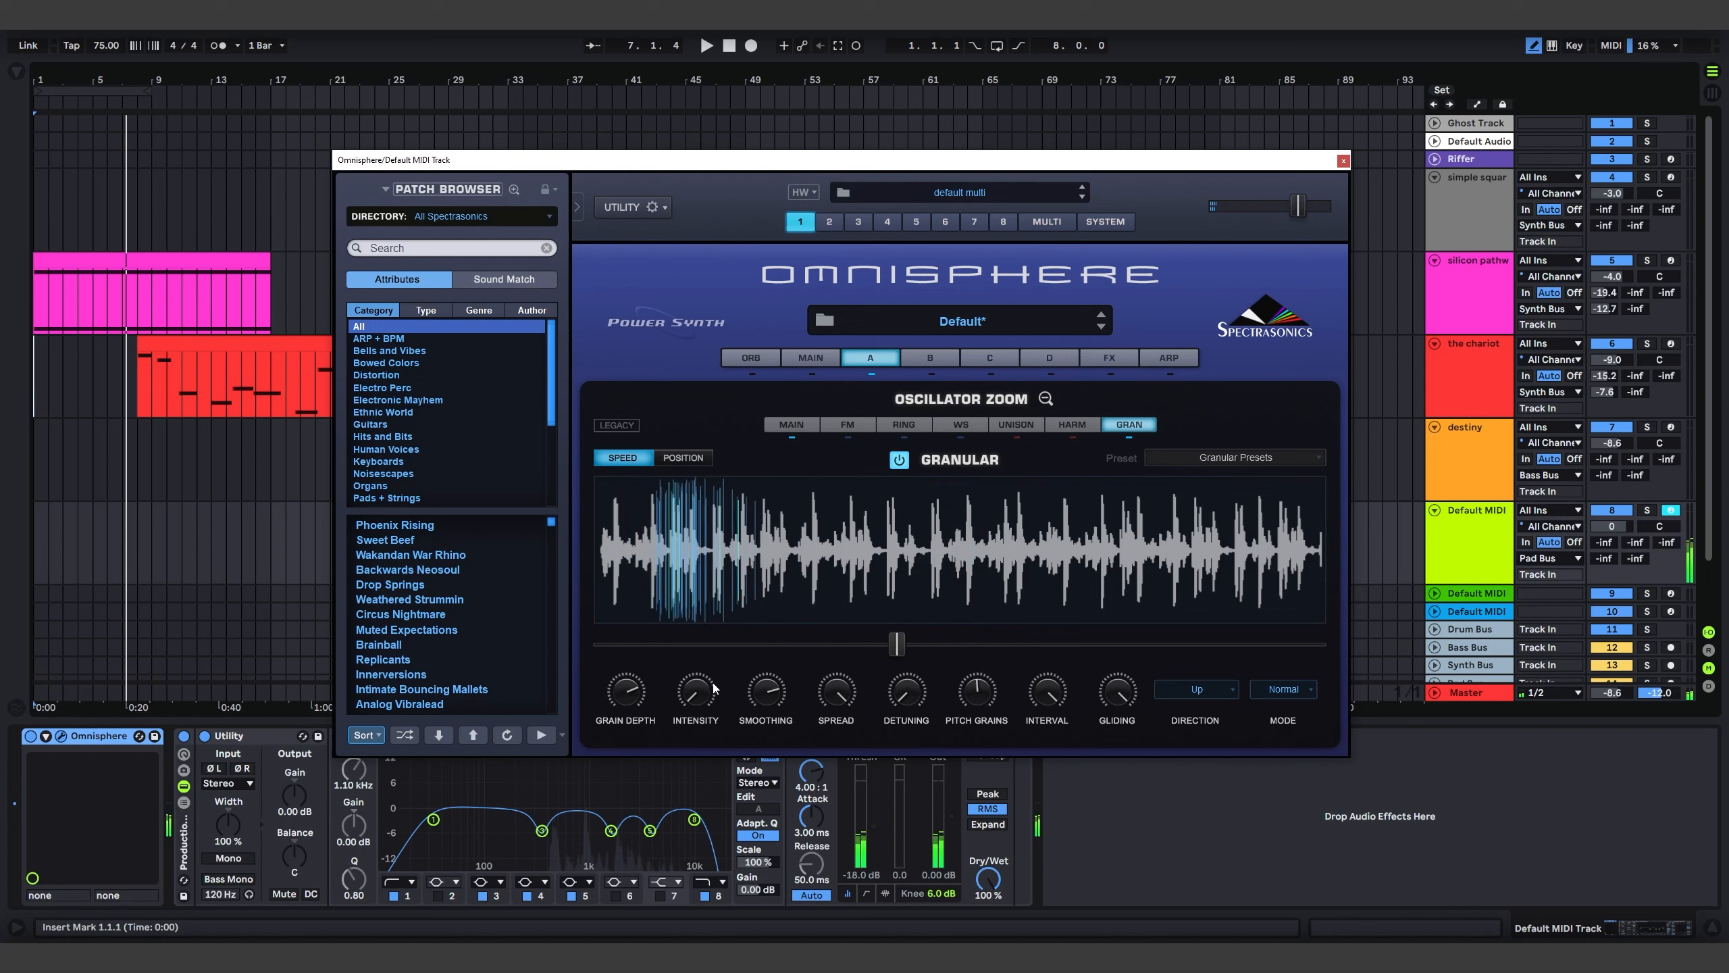
{"action": "left_click_drag", "start_coordinate": [714, 690], "coordinate": [702, 647]}
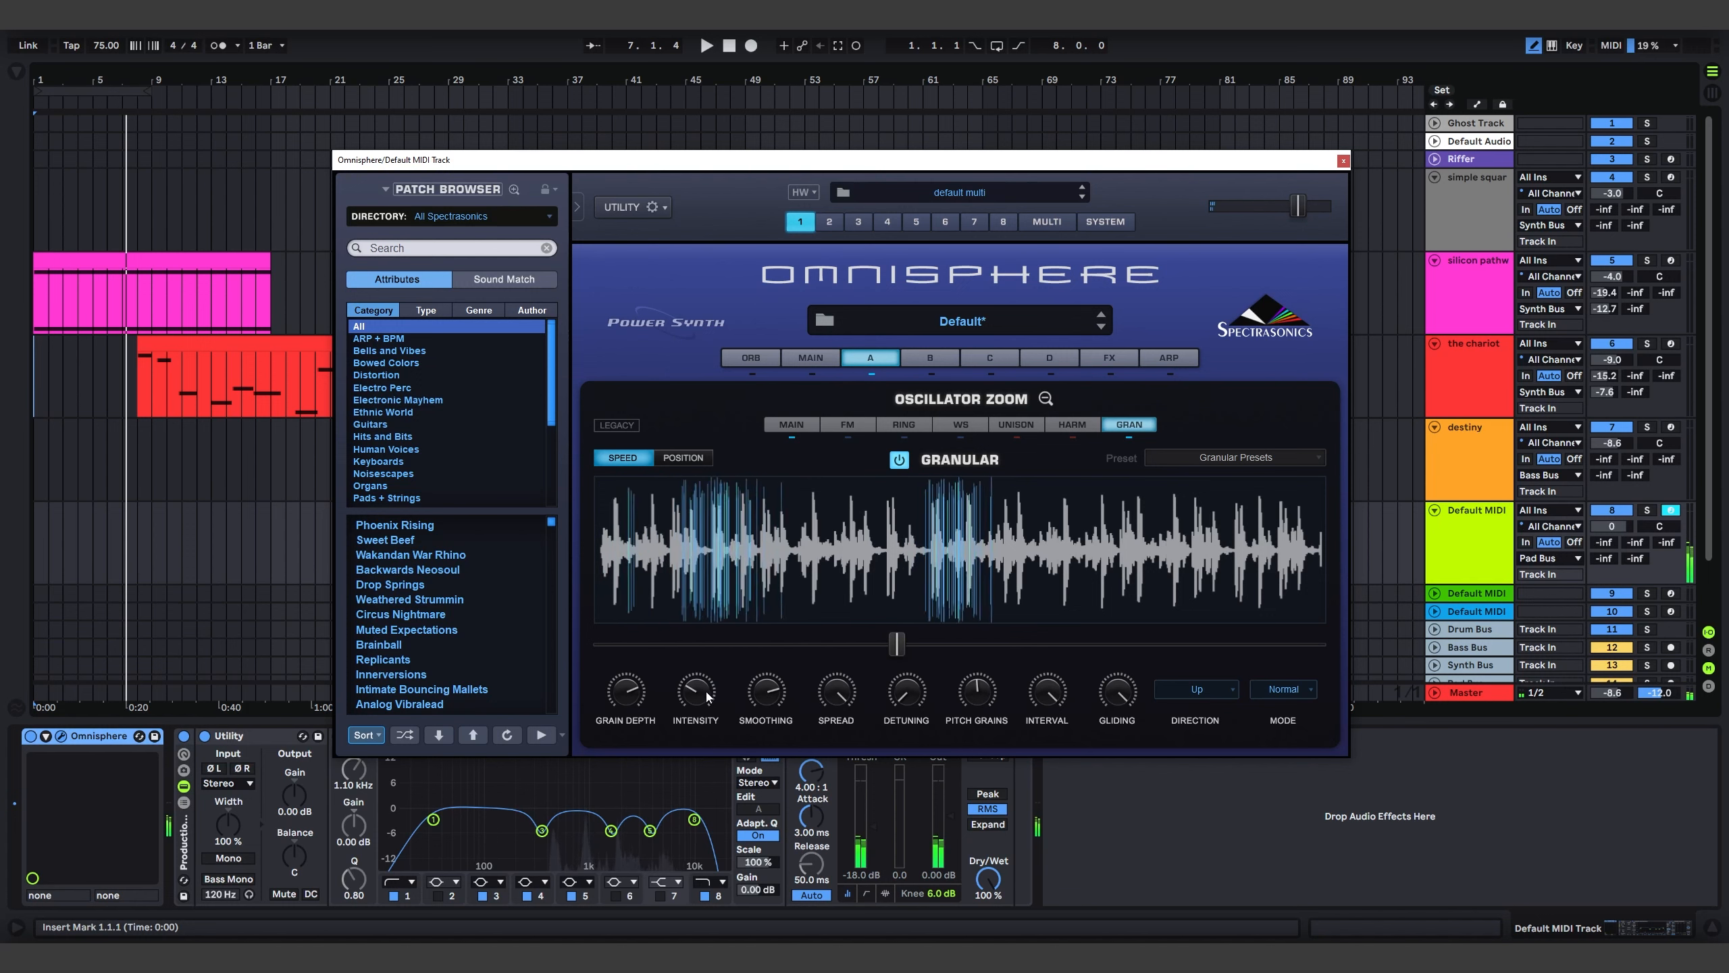
{"action": "left_click_drag", "start_coordinate": [708, 695], "coordinate": [708, 718]}
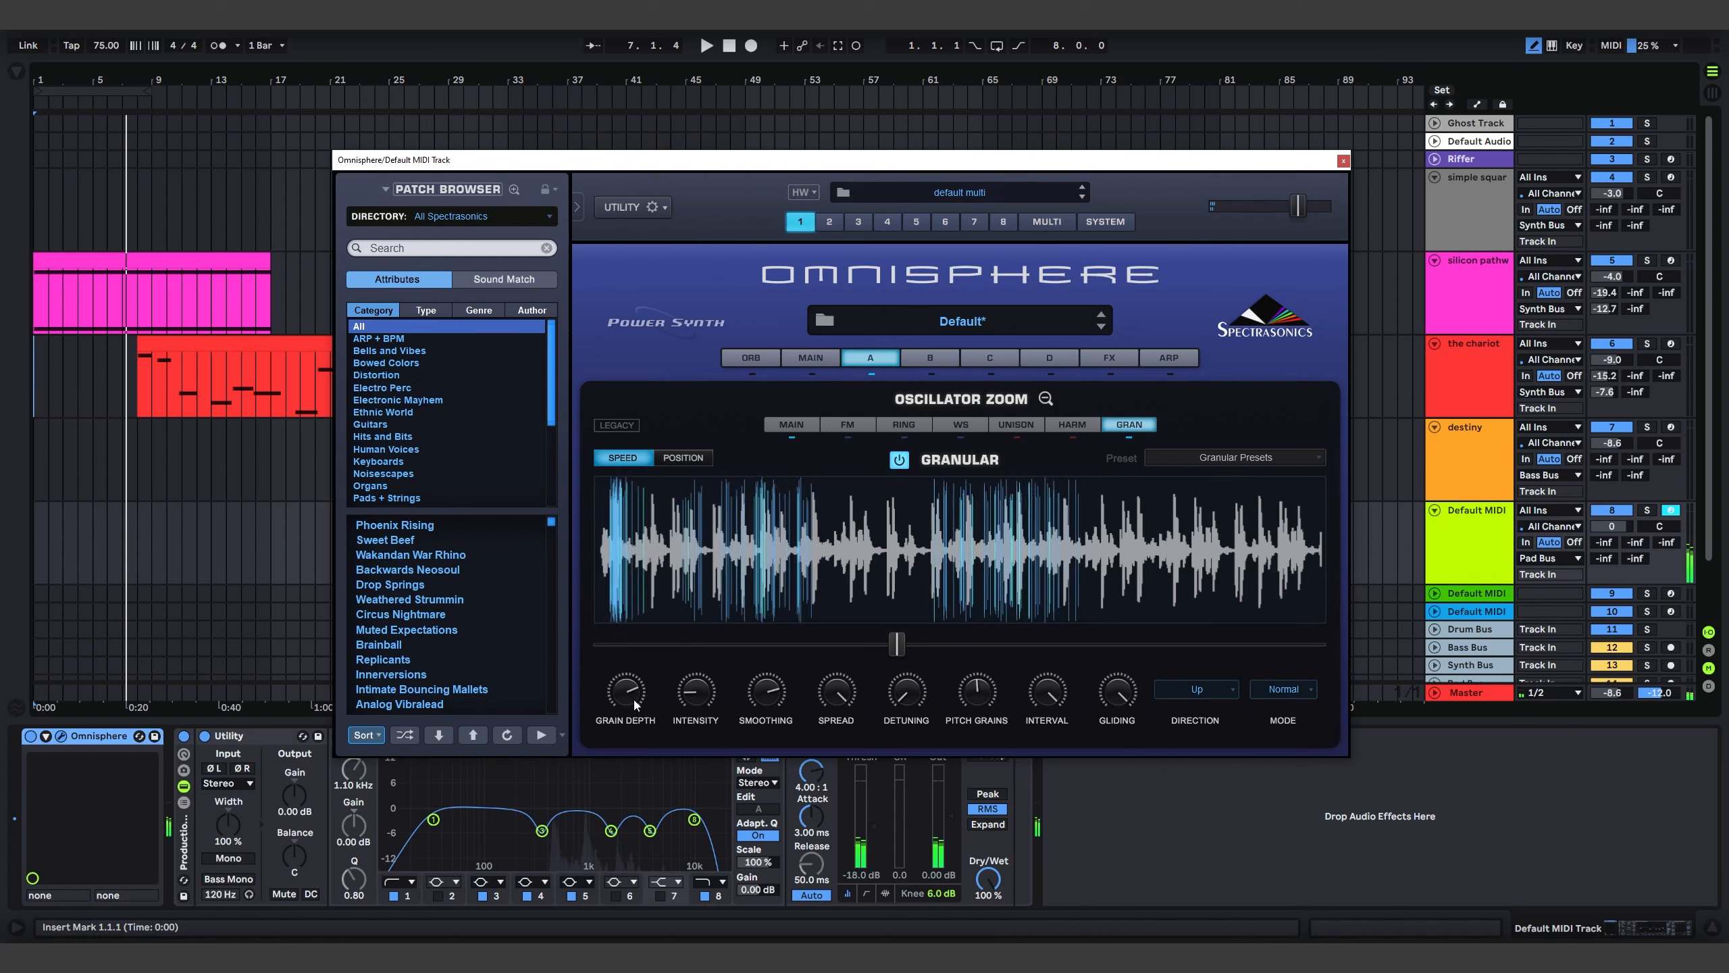
{"action": "left_click_drag", "start_coordinate": [635, 705], "coordinate": [632, 730]}
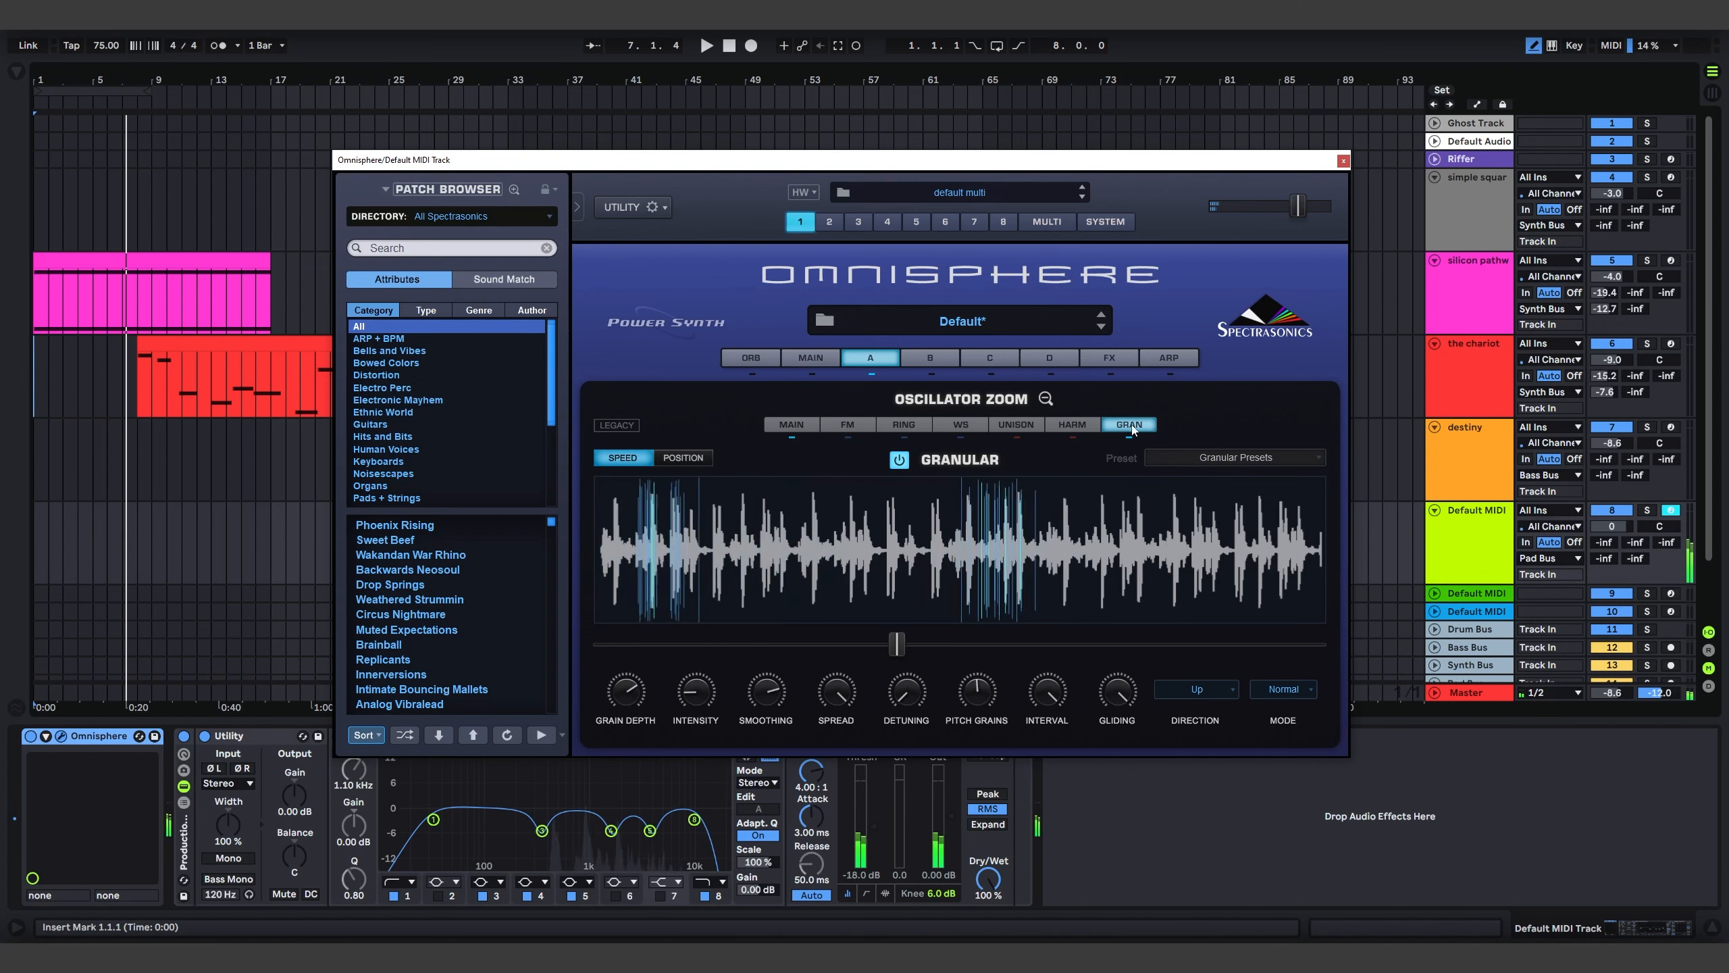
{"action": "left_click", "coordinate": [1046, 398]}
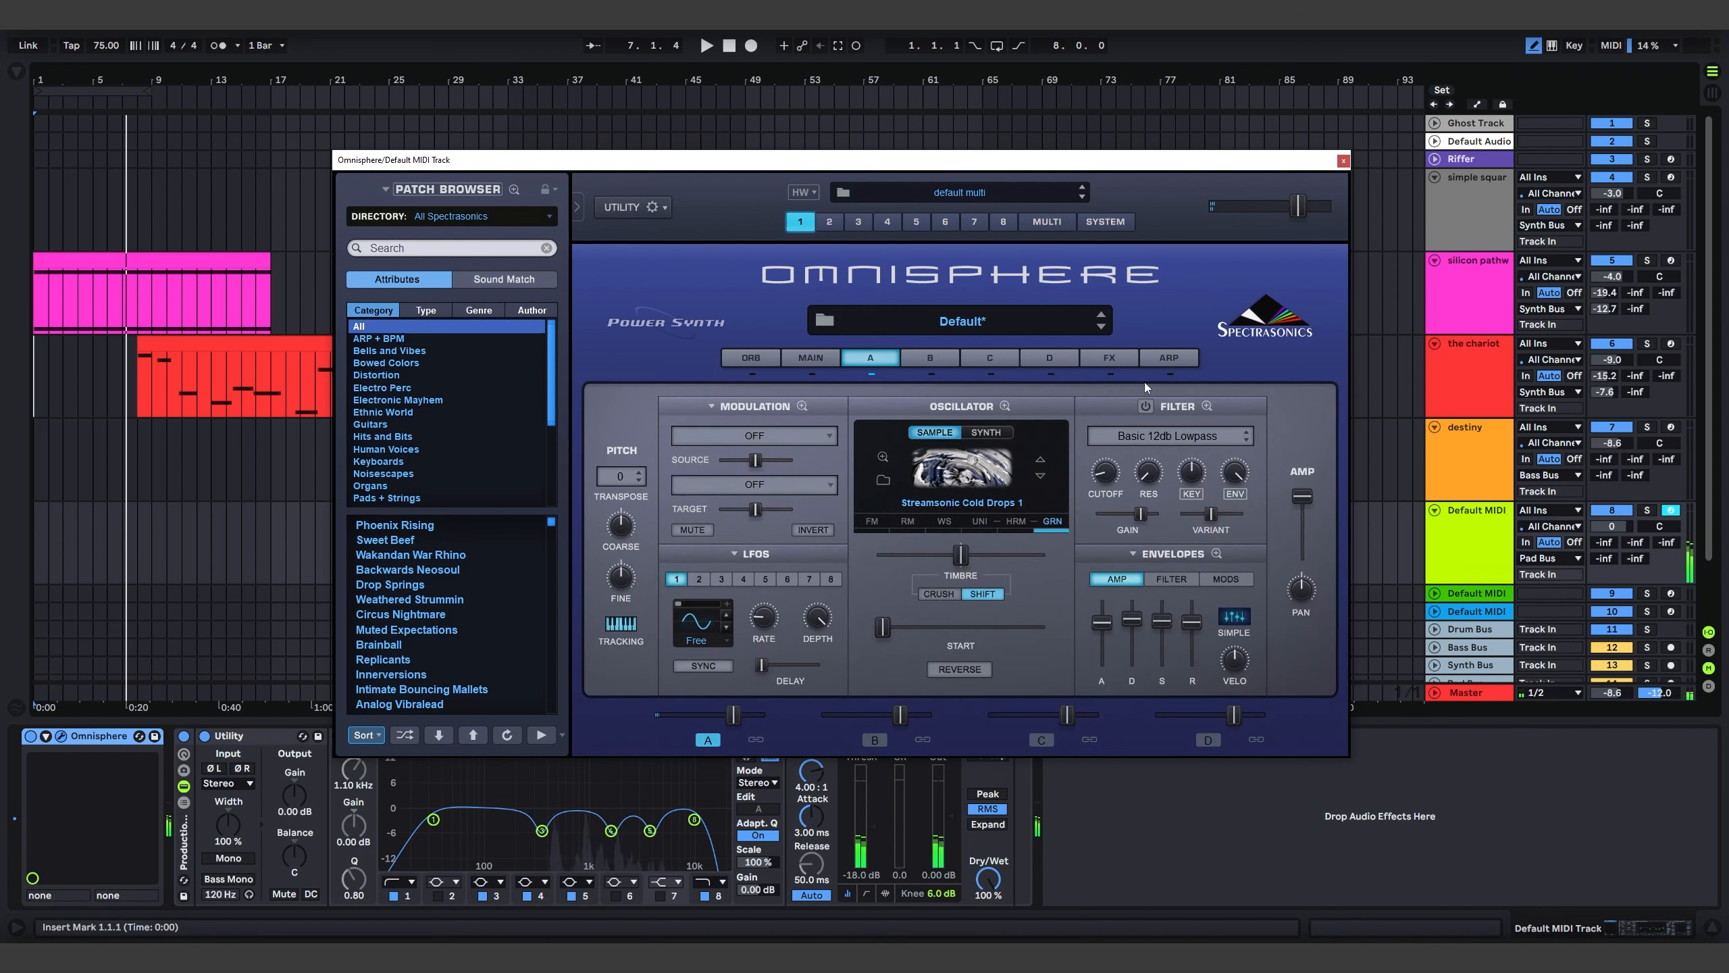
Turn on layer A's filter with the Bandpass Juicy 24db preset, adjust its cutoff and add a little resonance
{"action": "mouse_move", "coordinate": [1116, 462]}
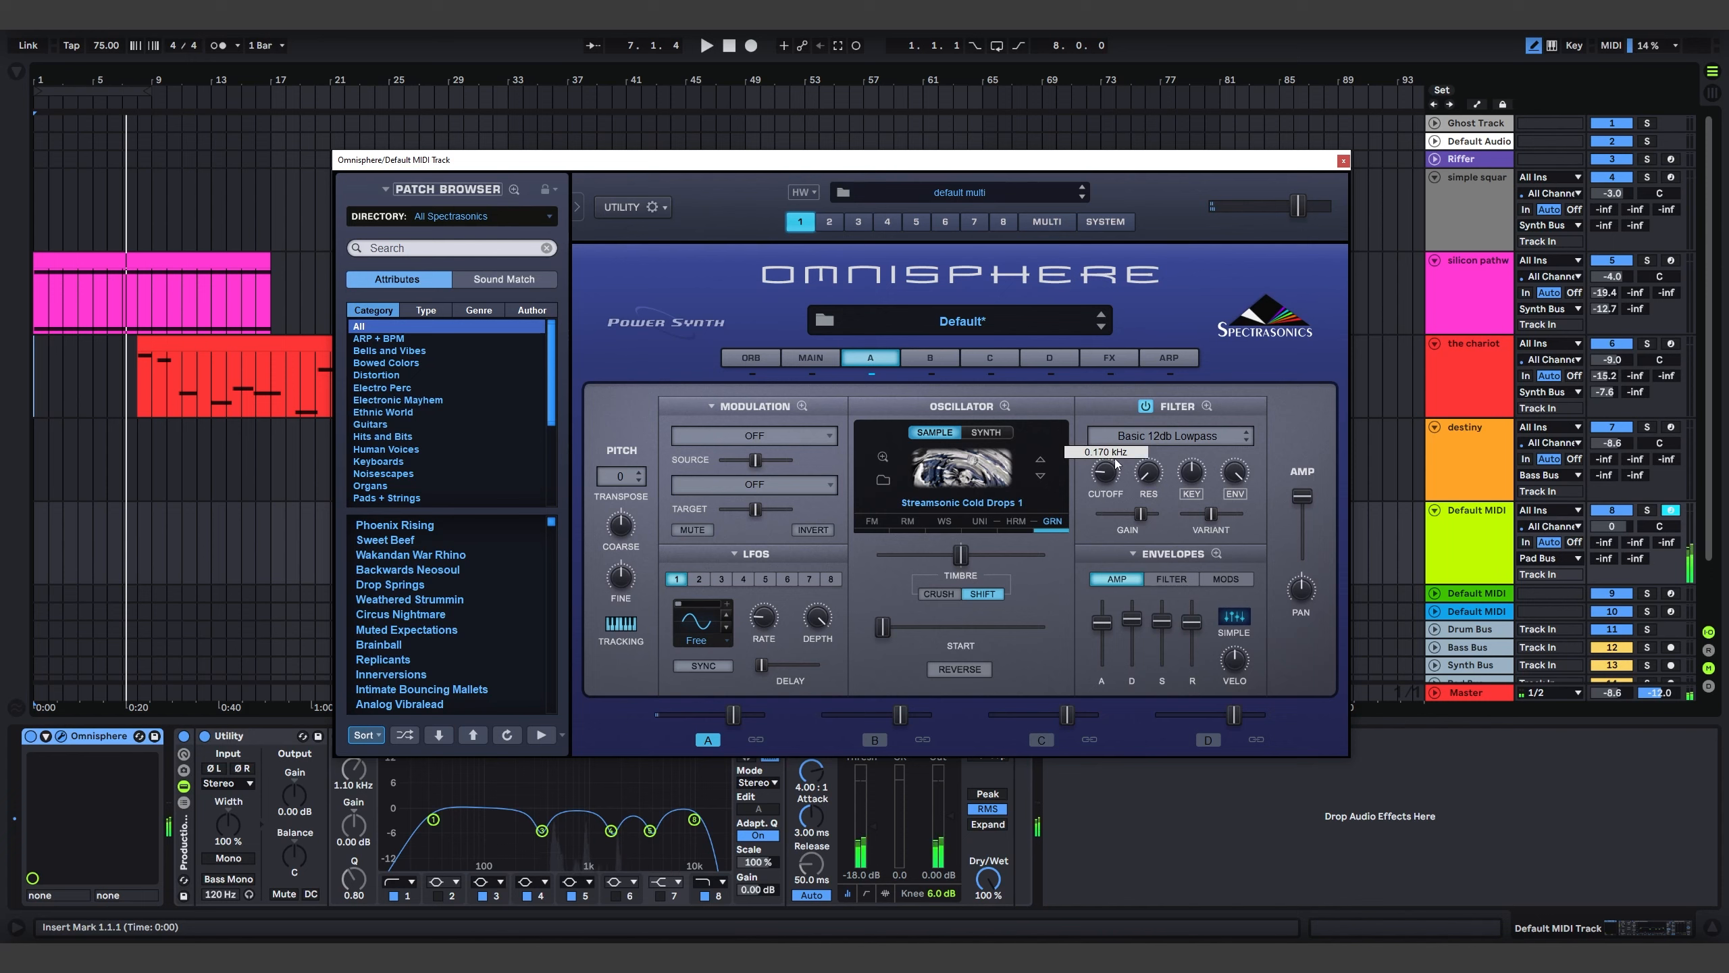
{"action": "left_click_drag", "start_coordinate": [1120, 408], "coordinate": [1126, 391]}
{"action": "left_click", "coordinate": [1166, 433]}
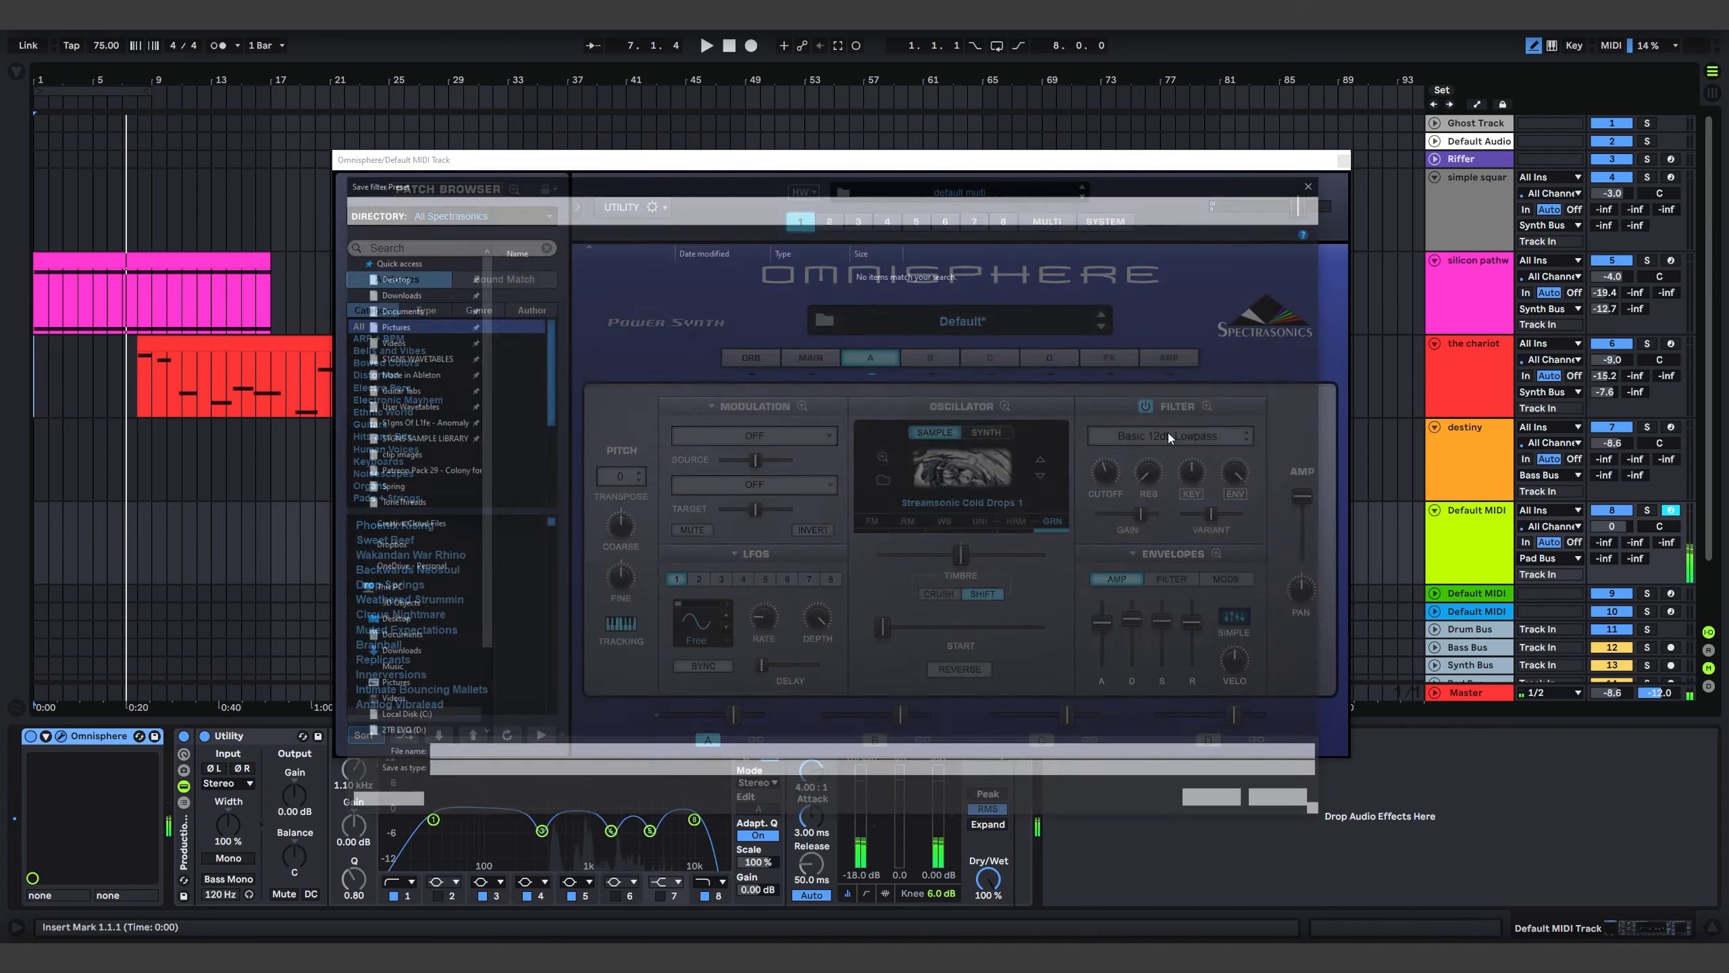
{"action": "left_click", "coordinate": [1282, 804]}
{"action": "left_click", "coordinate": [1183, 442]}
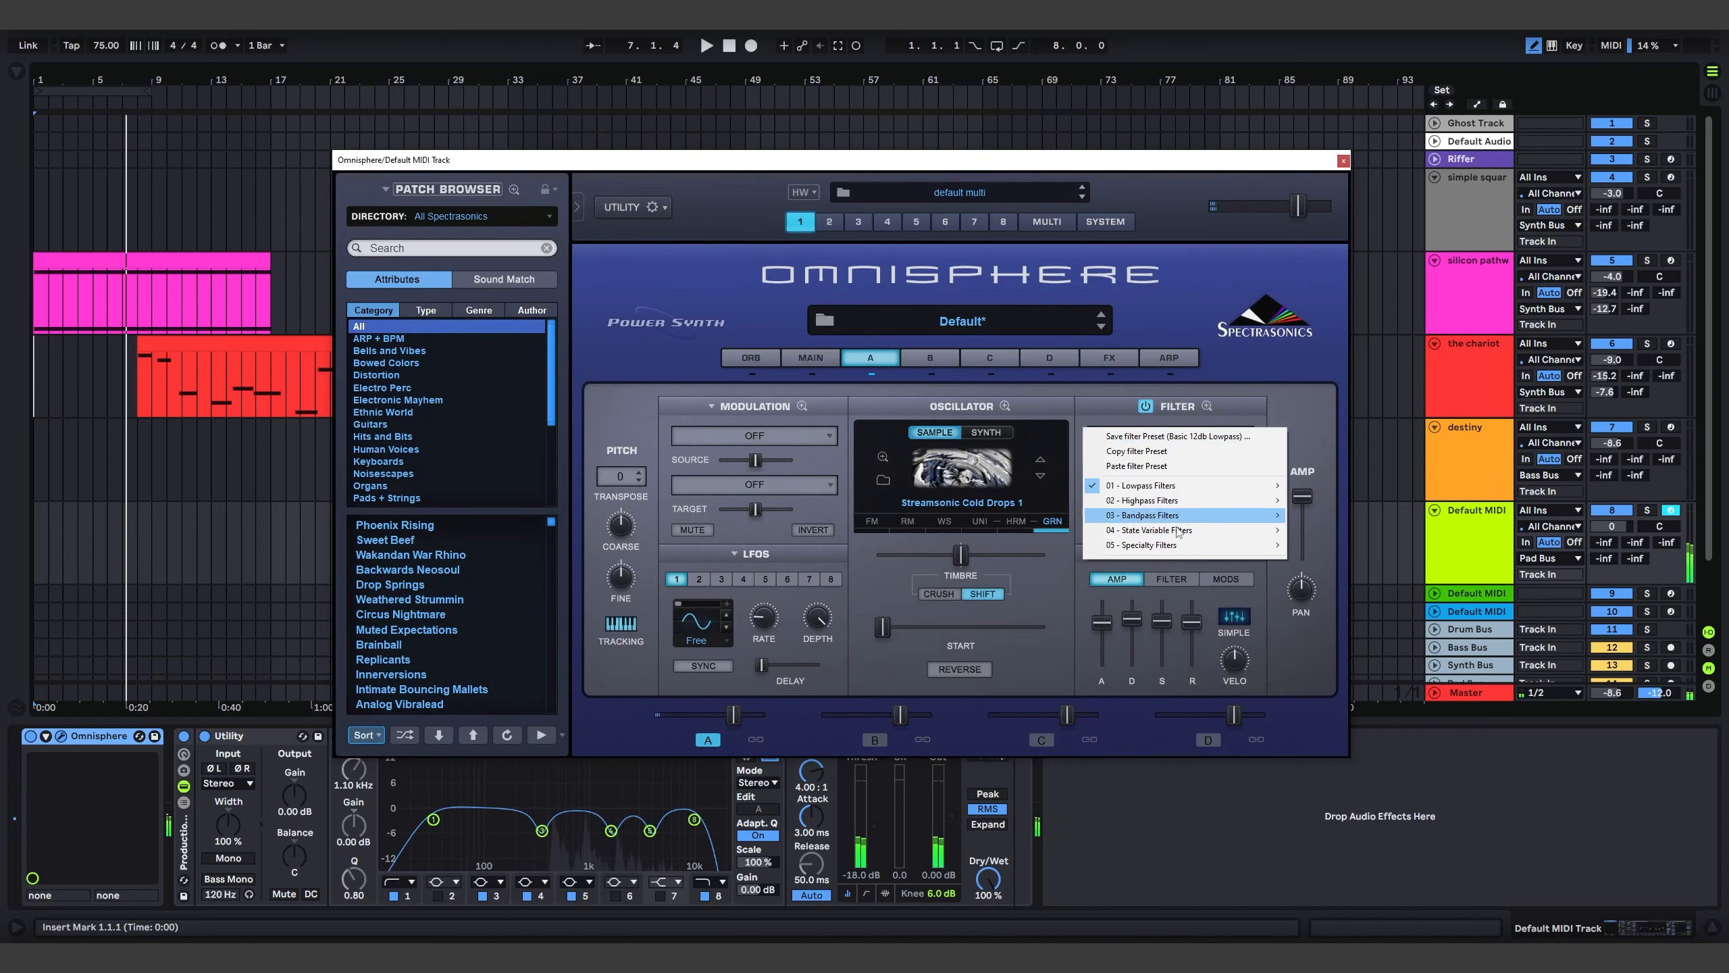
{"action": "mouse_move", "coordinate": [1176, 515]}
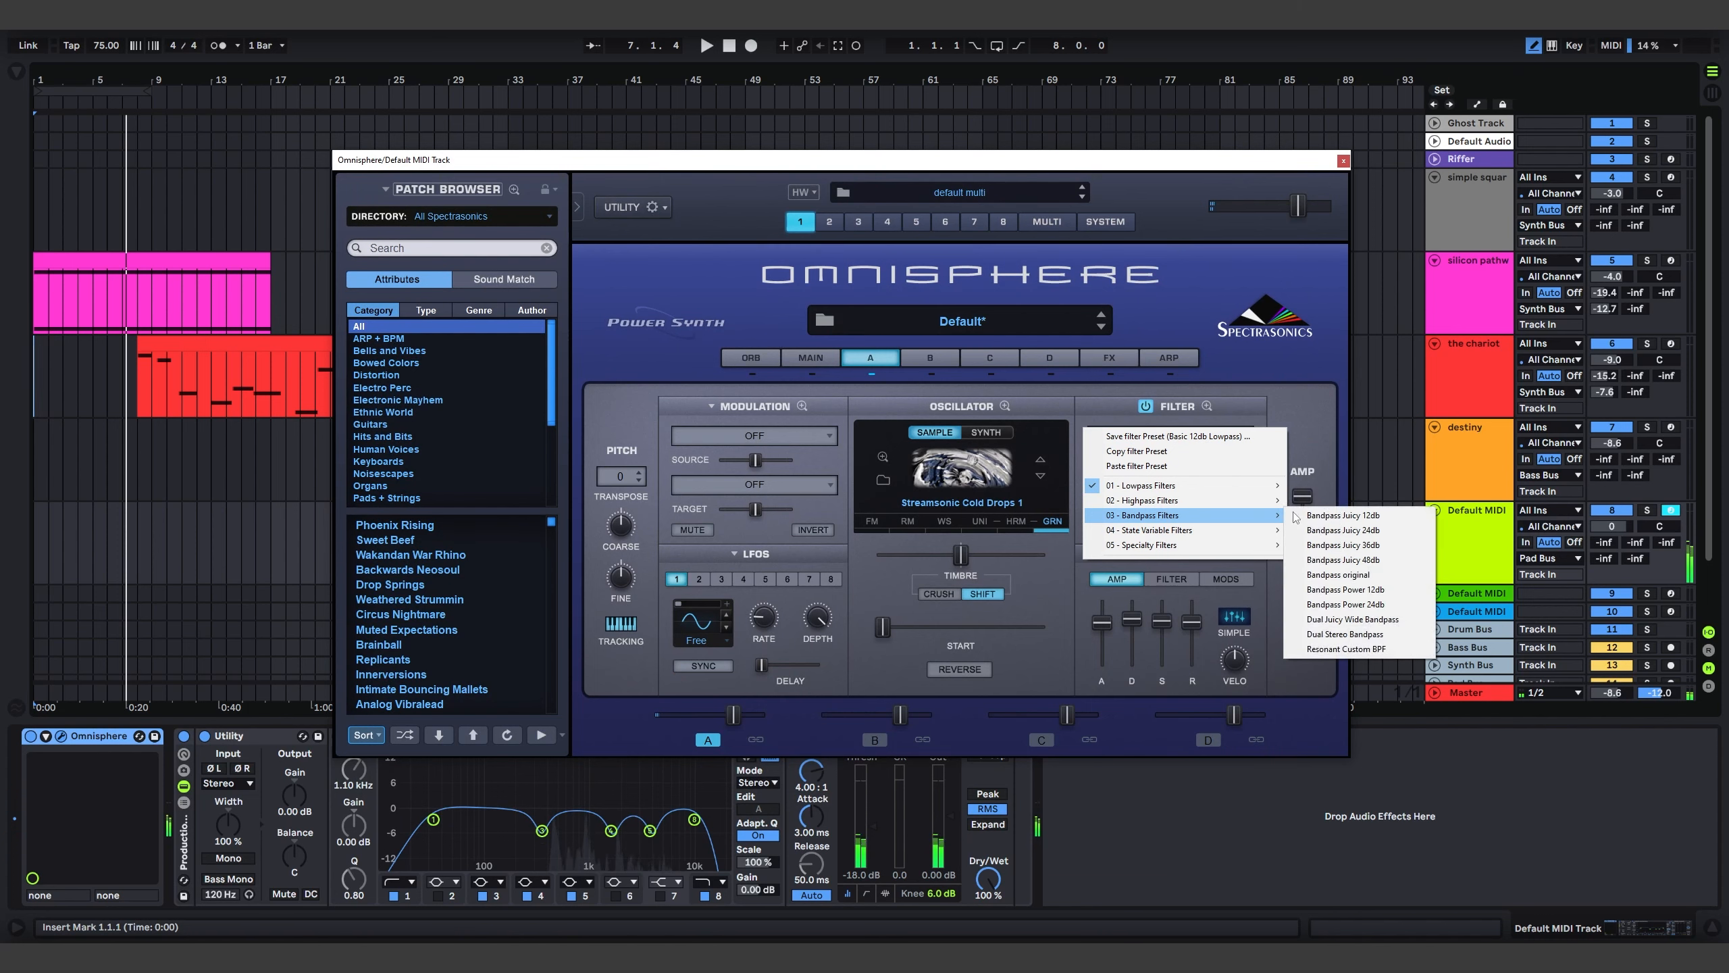
{"action": "left_click", "coordinate": [1408, 537]}
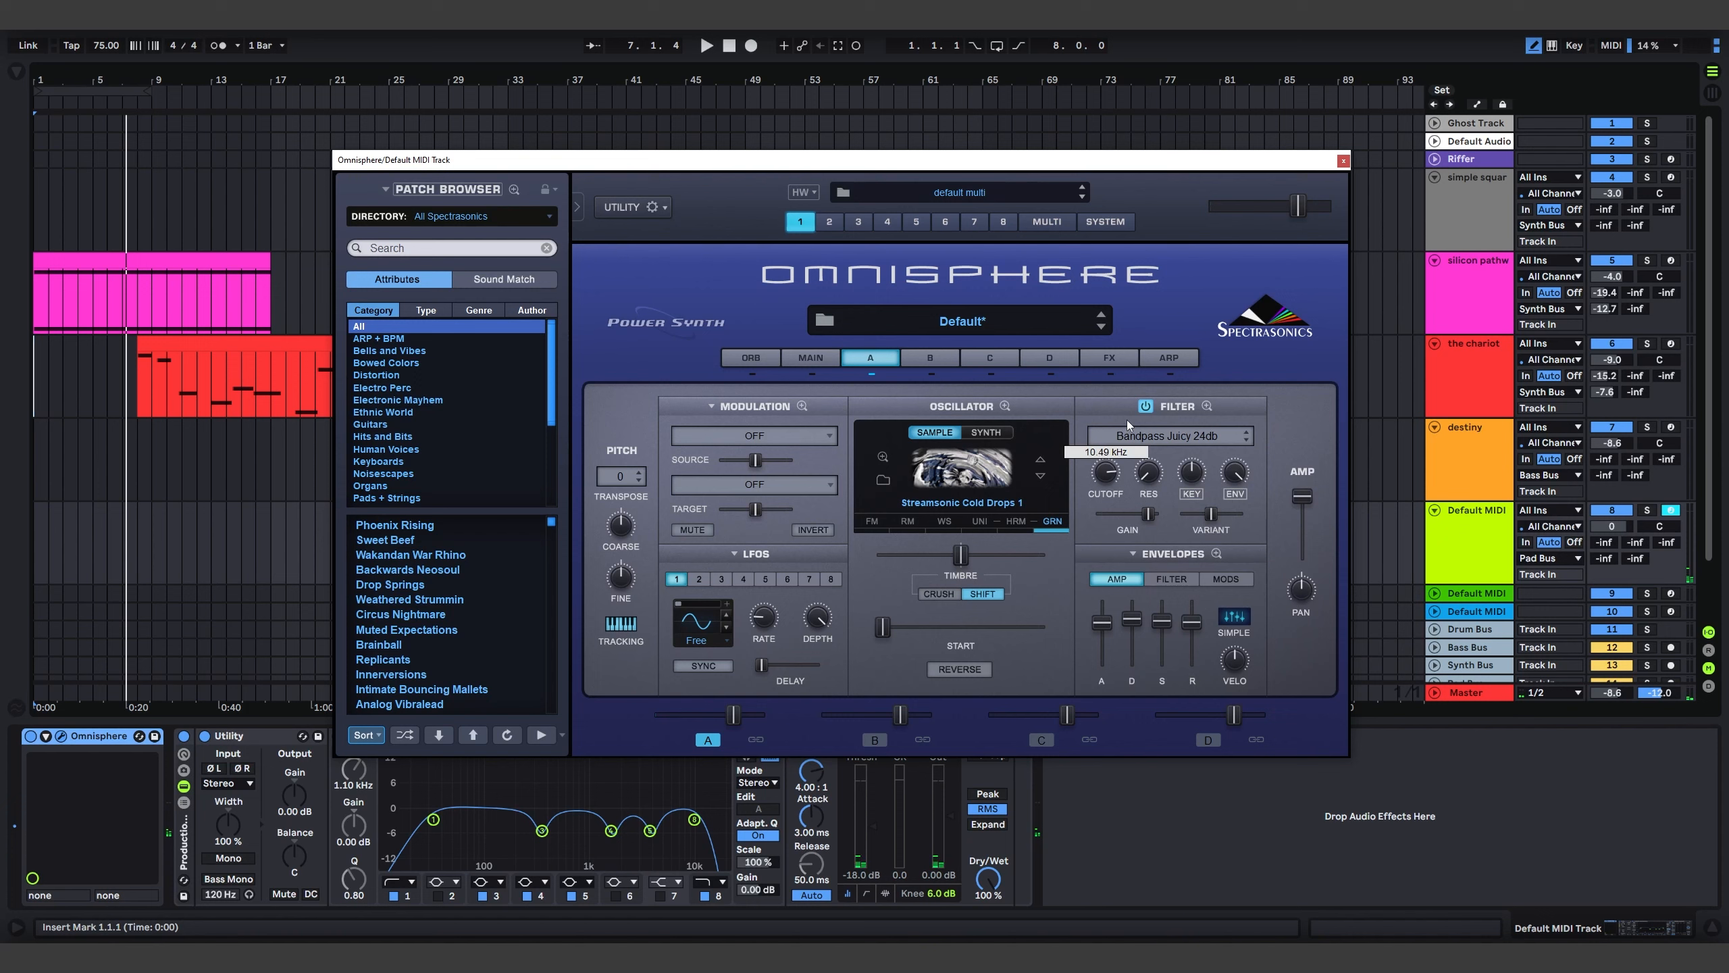
{"action": "left_click_drag", "start_coordinate": [1126, 419], "coordinate": [1130, 519]}
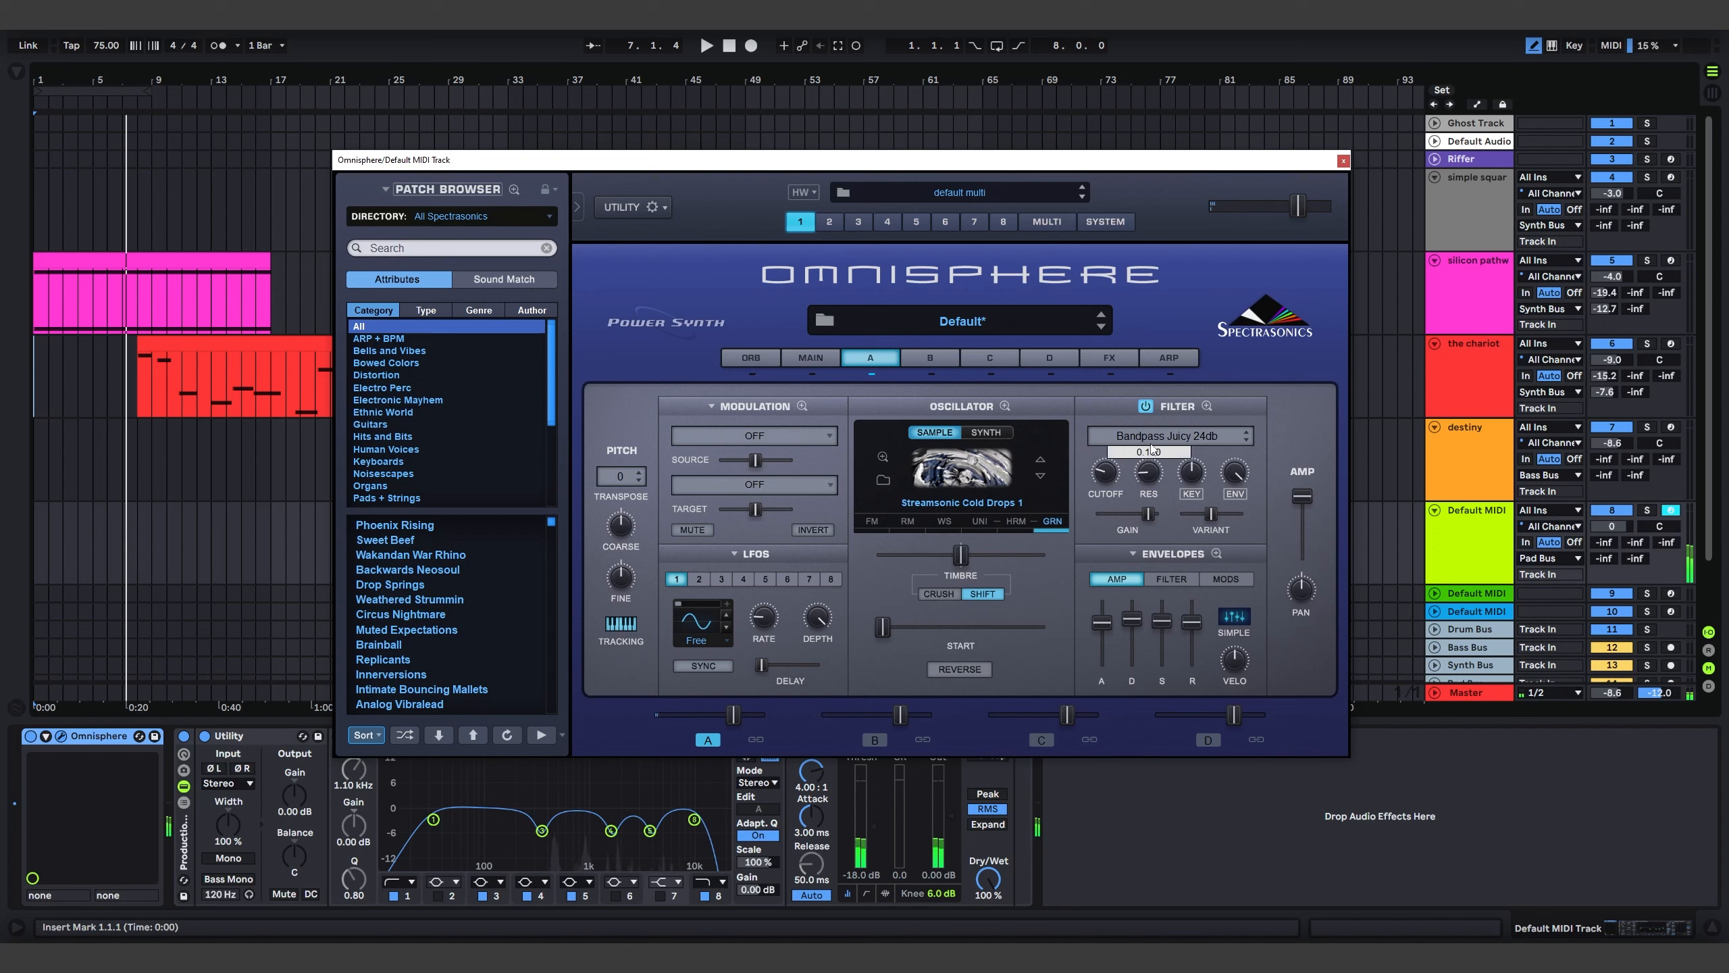
{"action": "mouse_move", "coordinate": [1123, 470]}
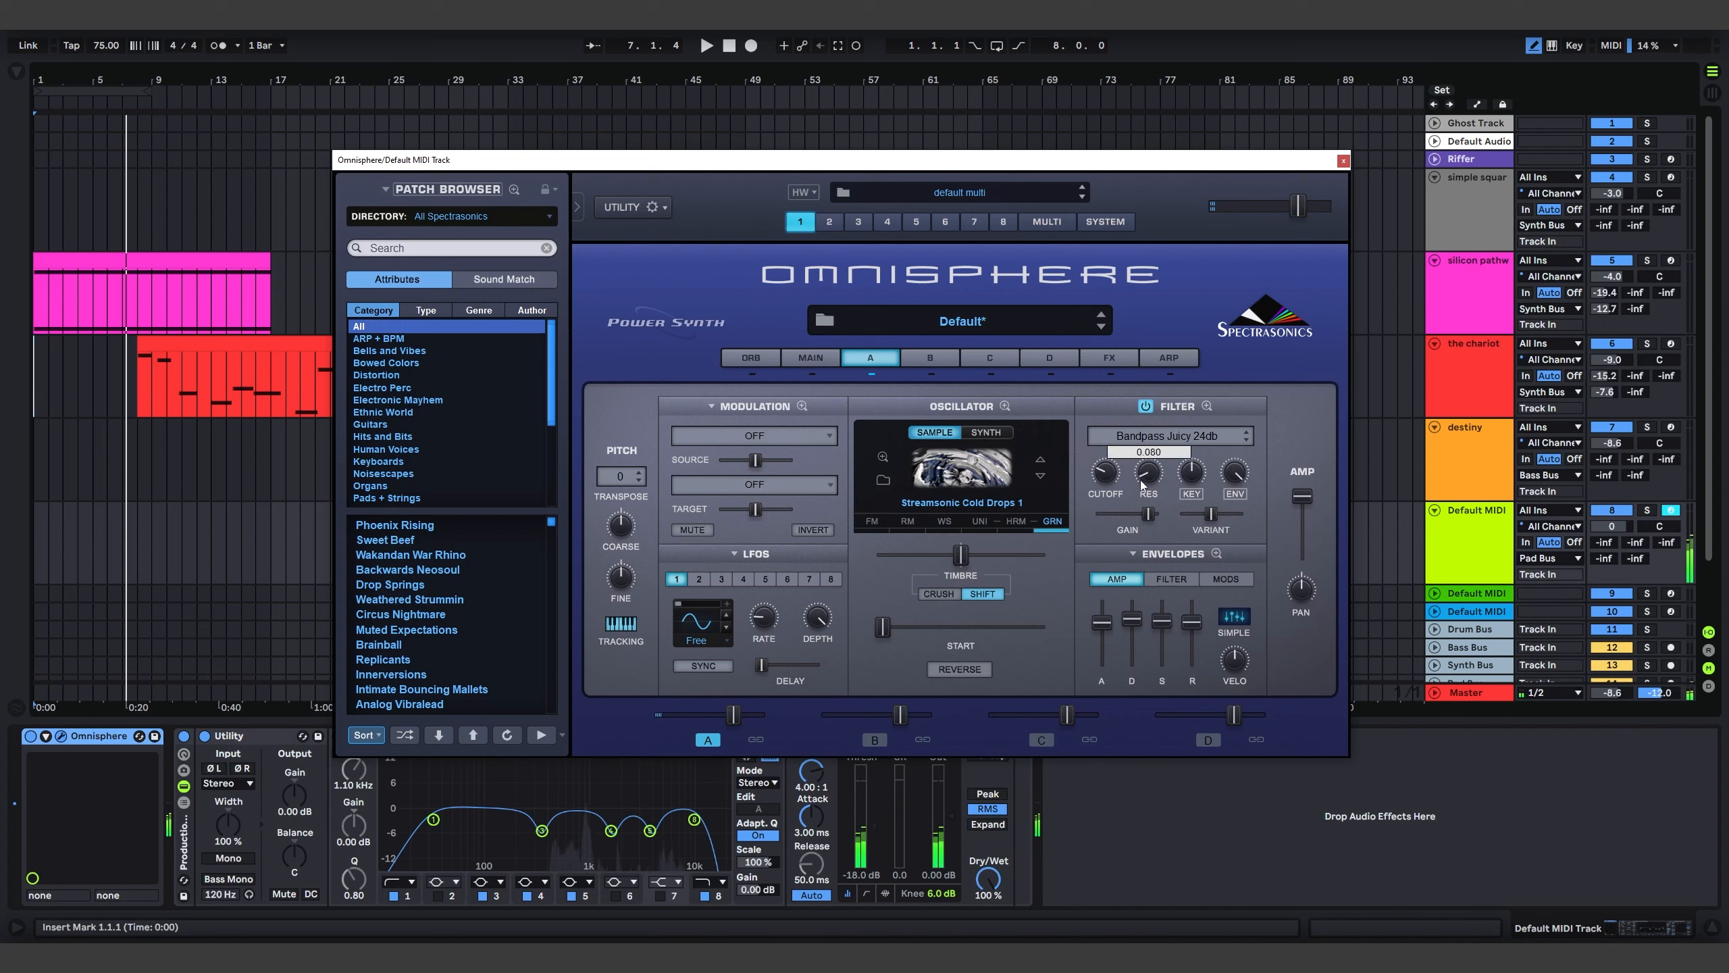
Modulate layer A's filter cutoff with LFO1 and adjust the LFO's rate and depth
{"action": "right_click", "coordinate": [1105, 474]}
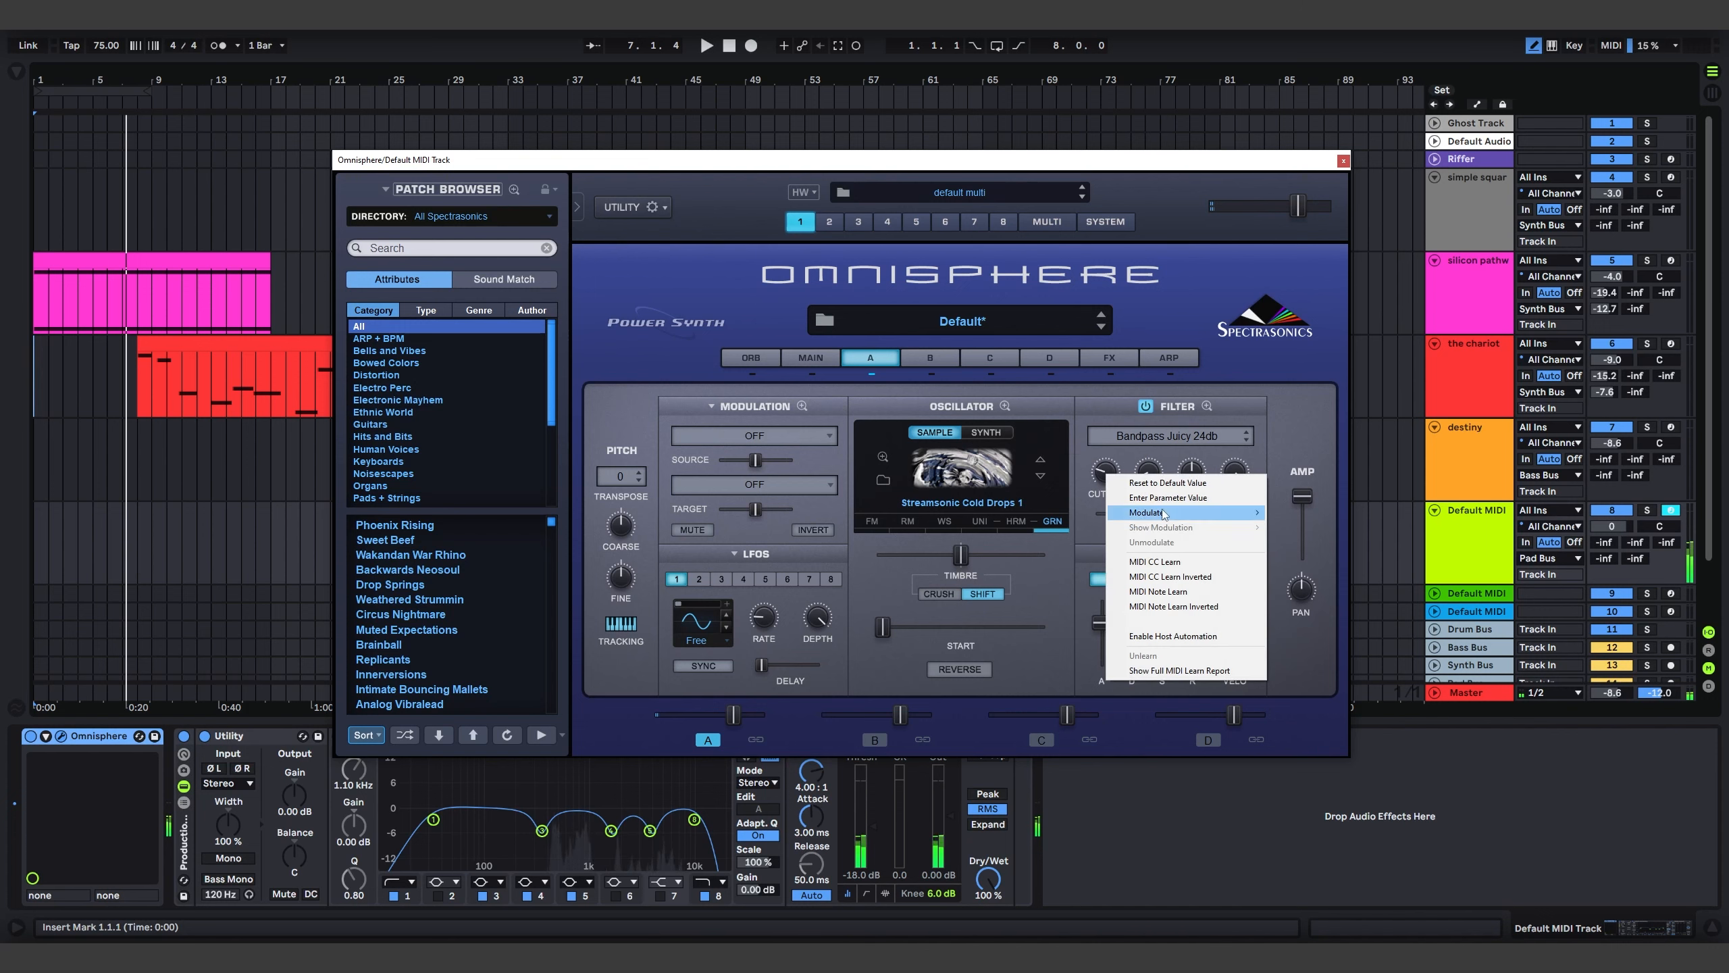
{"action": "mouse_move", "coordinate": [1205, 512]}
{"action": "left_click", "coordinate": [1292, 515]}
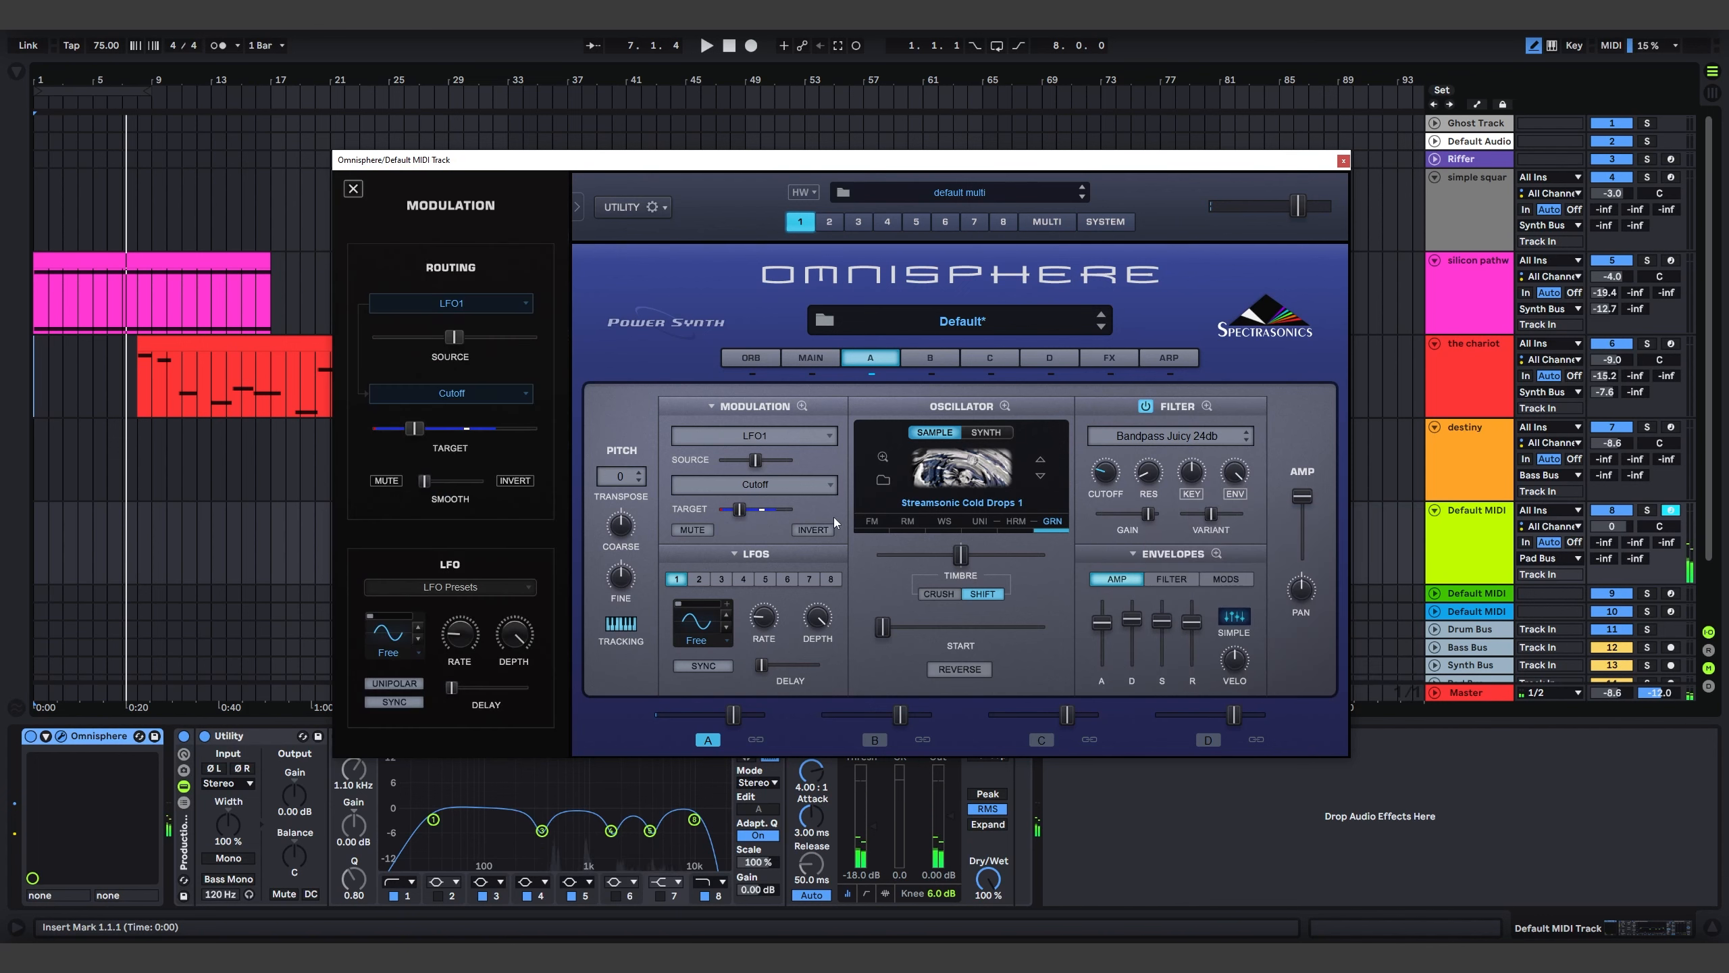
{"action": "left_click_drag", "start_coordinate": [506, 625], "coordinate": [521, 788]}
{"action": "left_click_drag", "start_coordinate": [465, 646], "coordinate": [519, 623]}
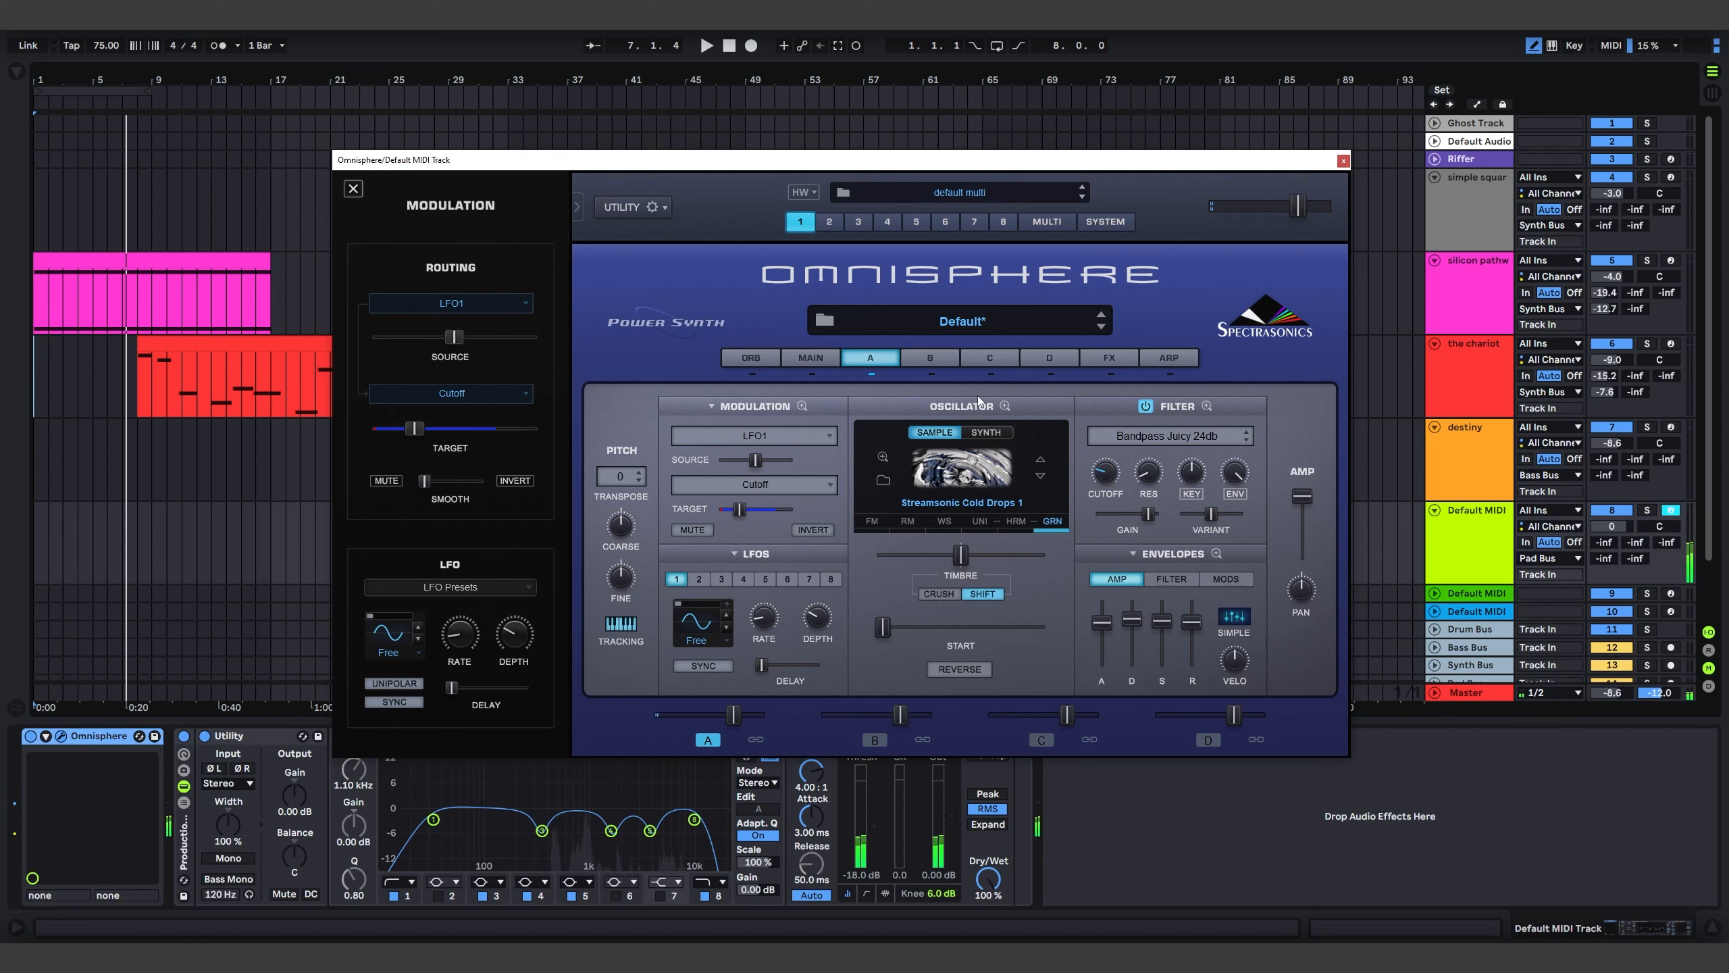
Turn on Unison for layer A's oscillator with a moderate depth, a narrower spread and slightly less fine detune
{"action": "left_click", "coordinate": [981, 519]}
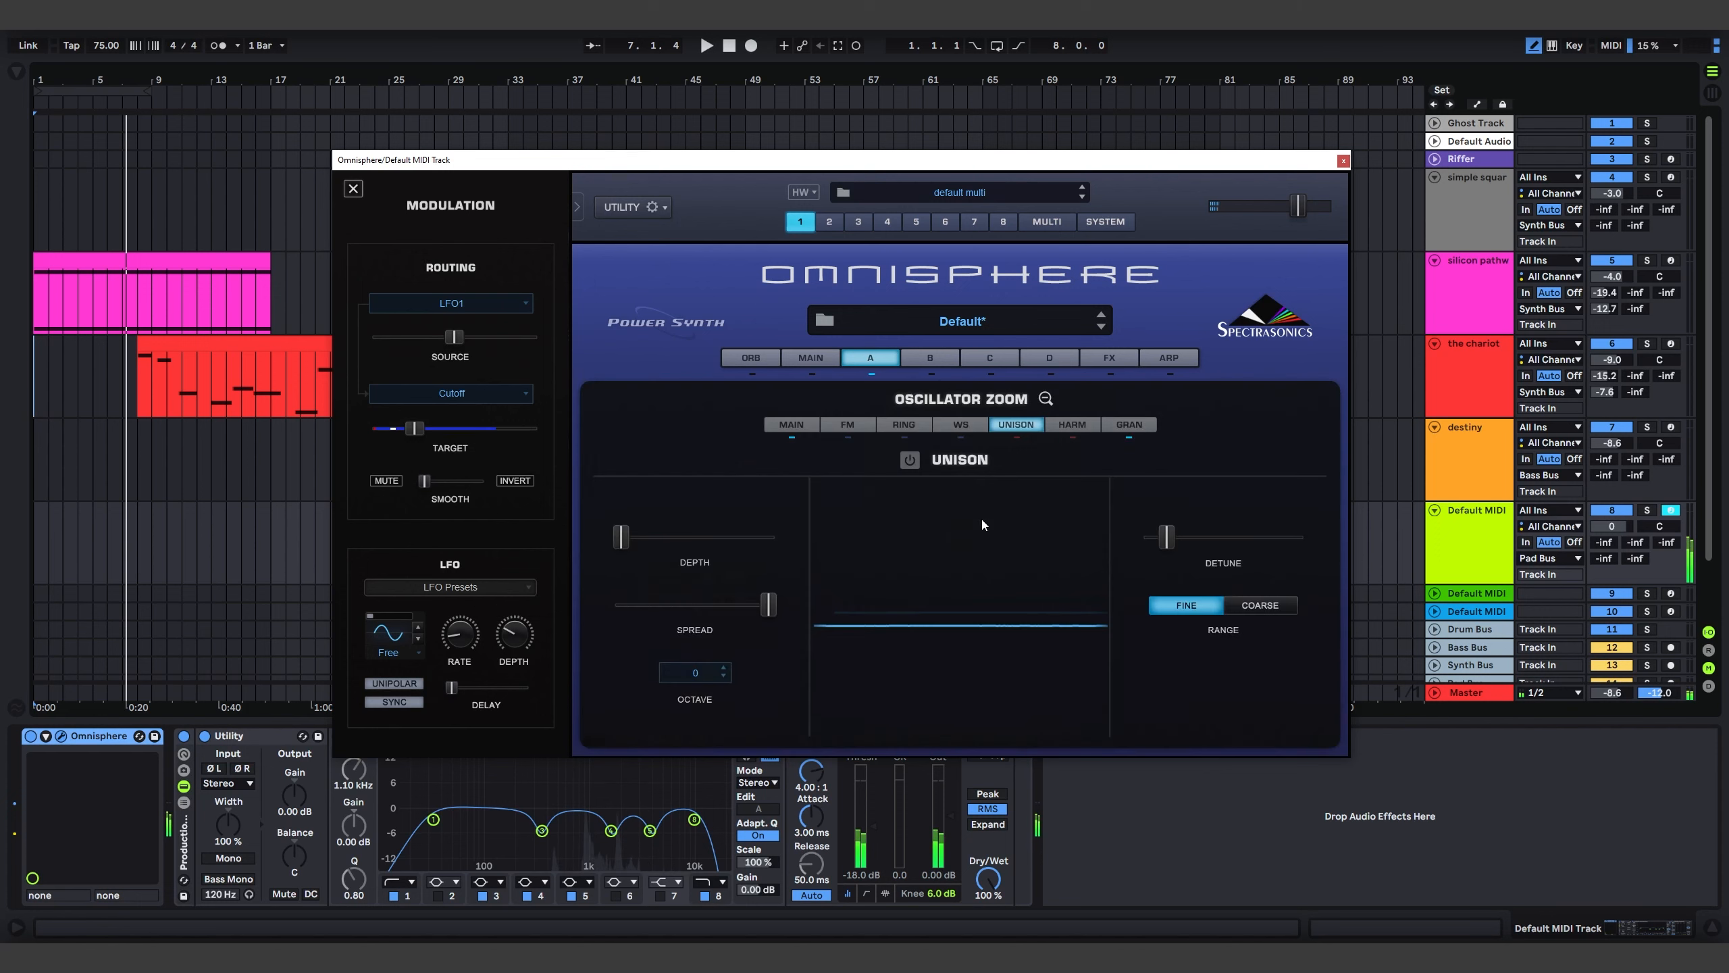
{"action": "left_click_drag", "start_coordinate": [635, 539], "coordinate": [743, 610]}
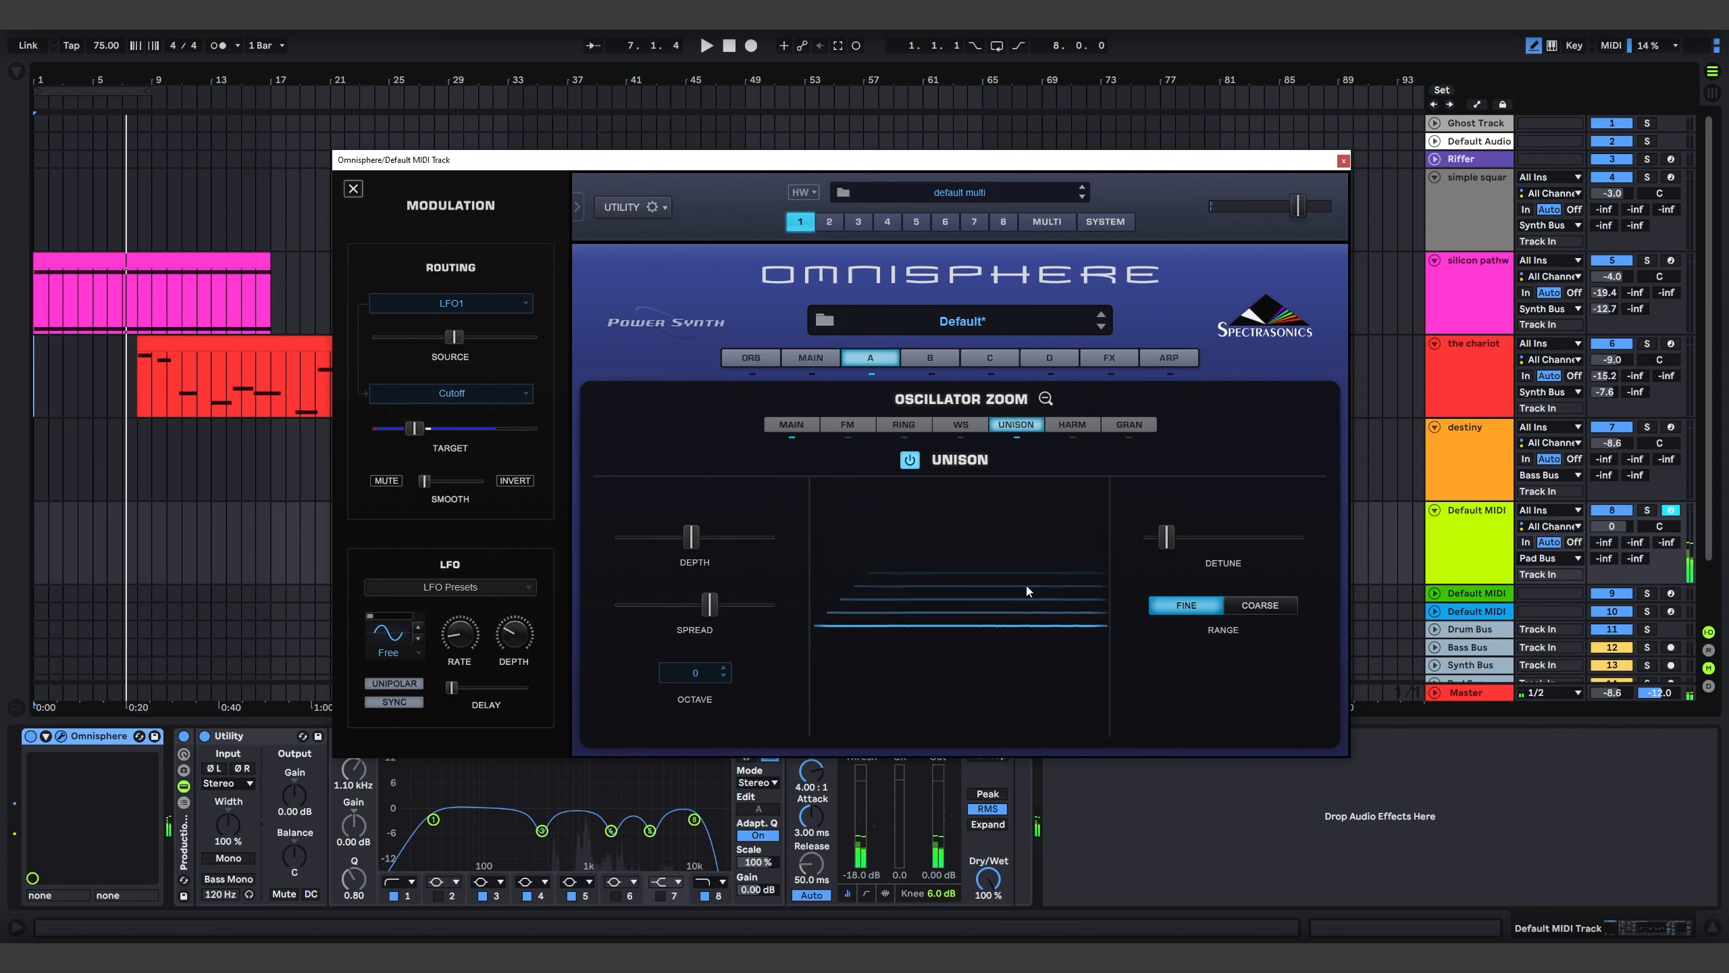
{"action": "left_click_drag", "start_coordinate": [1168, 542], "coordinate": [1153, 544]}
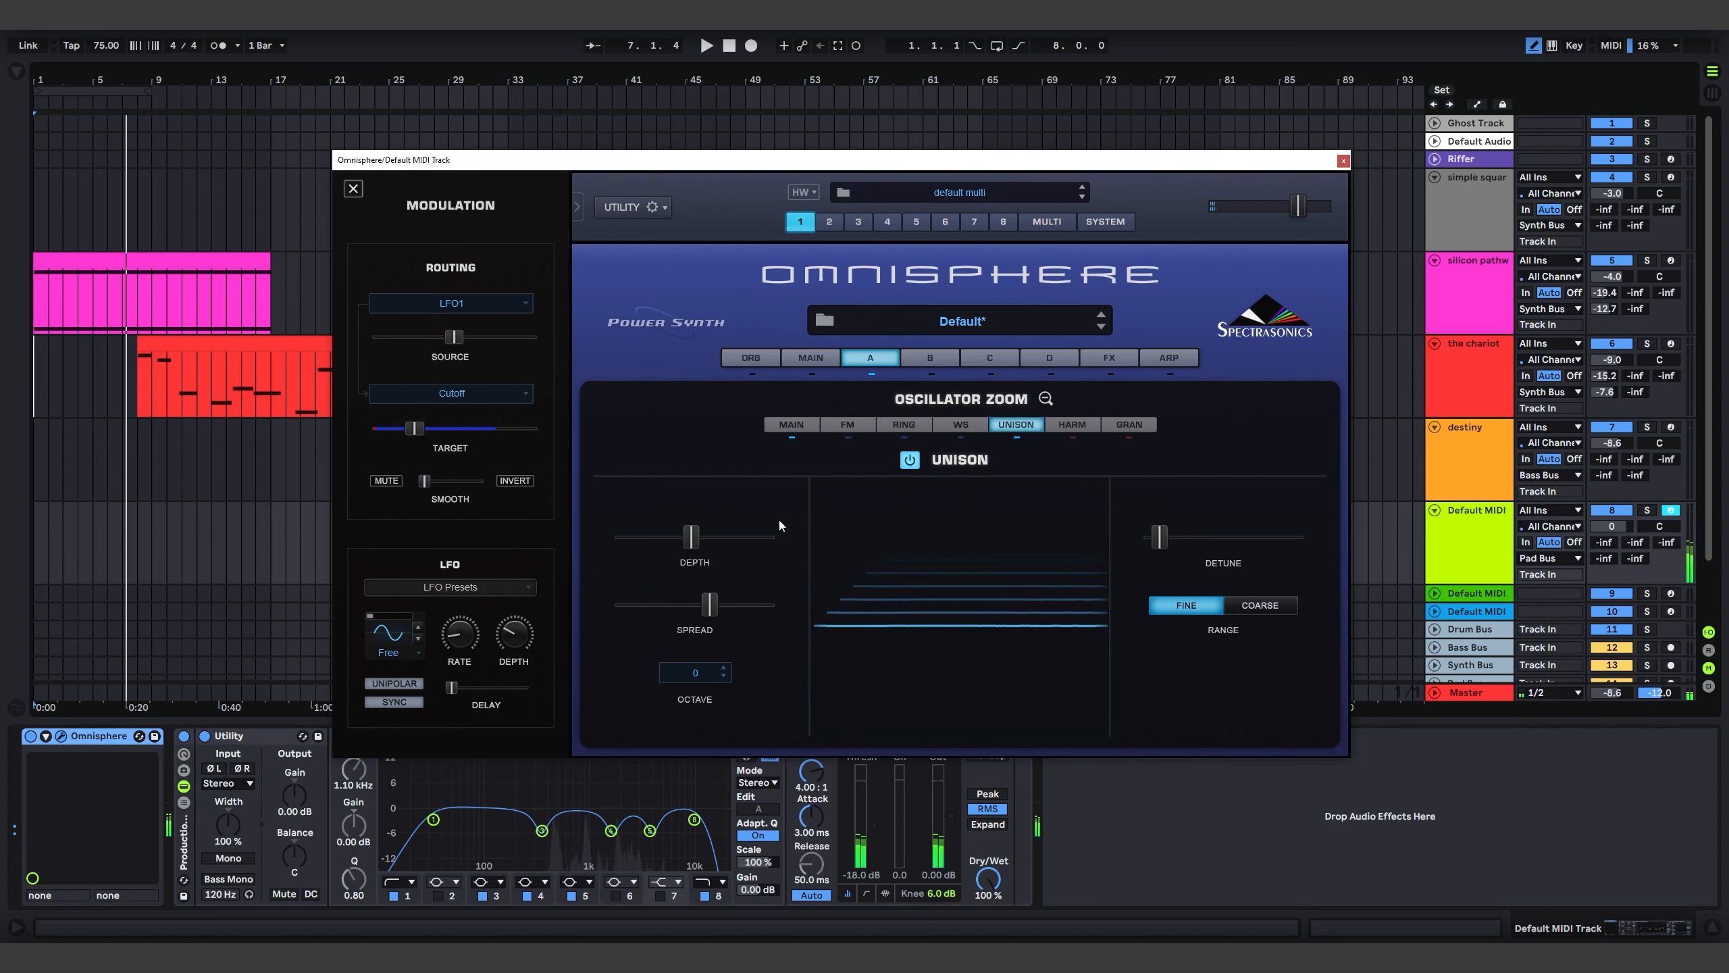
{"action": "left_click_drag", "start_coordinate": [708, 540], "coordinate": [708, 545]}
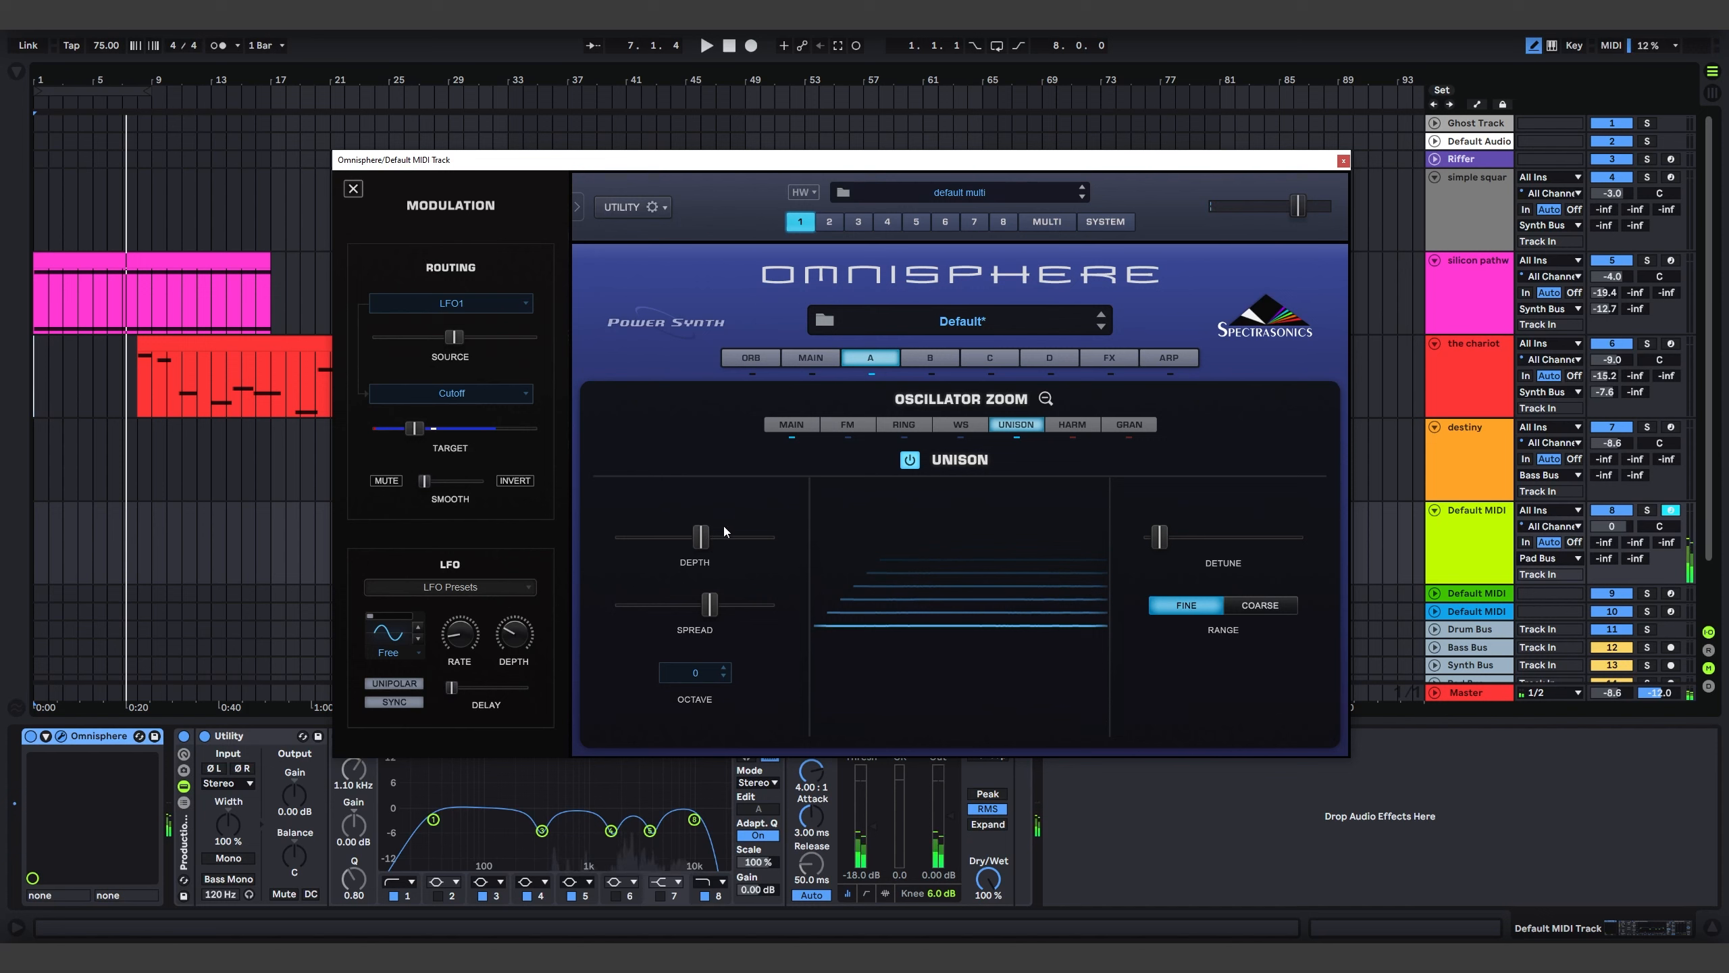
{"action": "left_click_drag", "start_coordinate": [703, 541], "coordinate": [669, 542]}
{"action": "left_click", "coordinate": [1046, 399]}
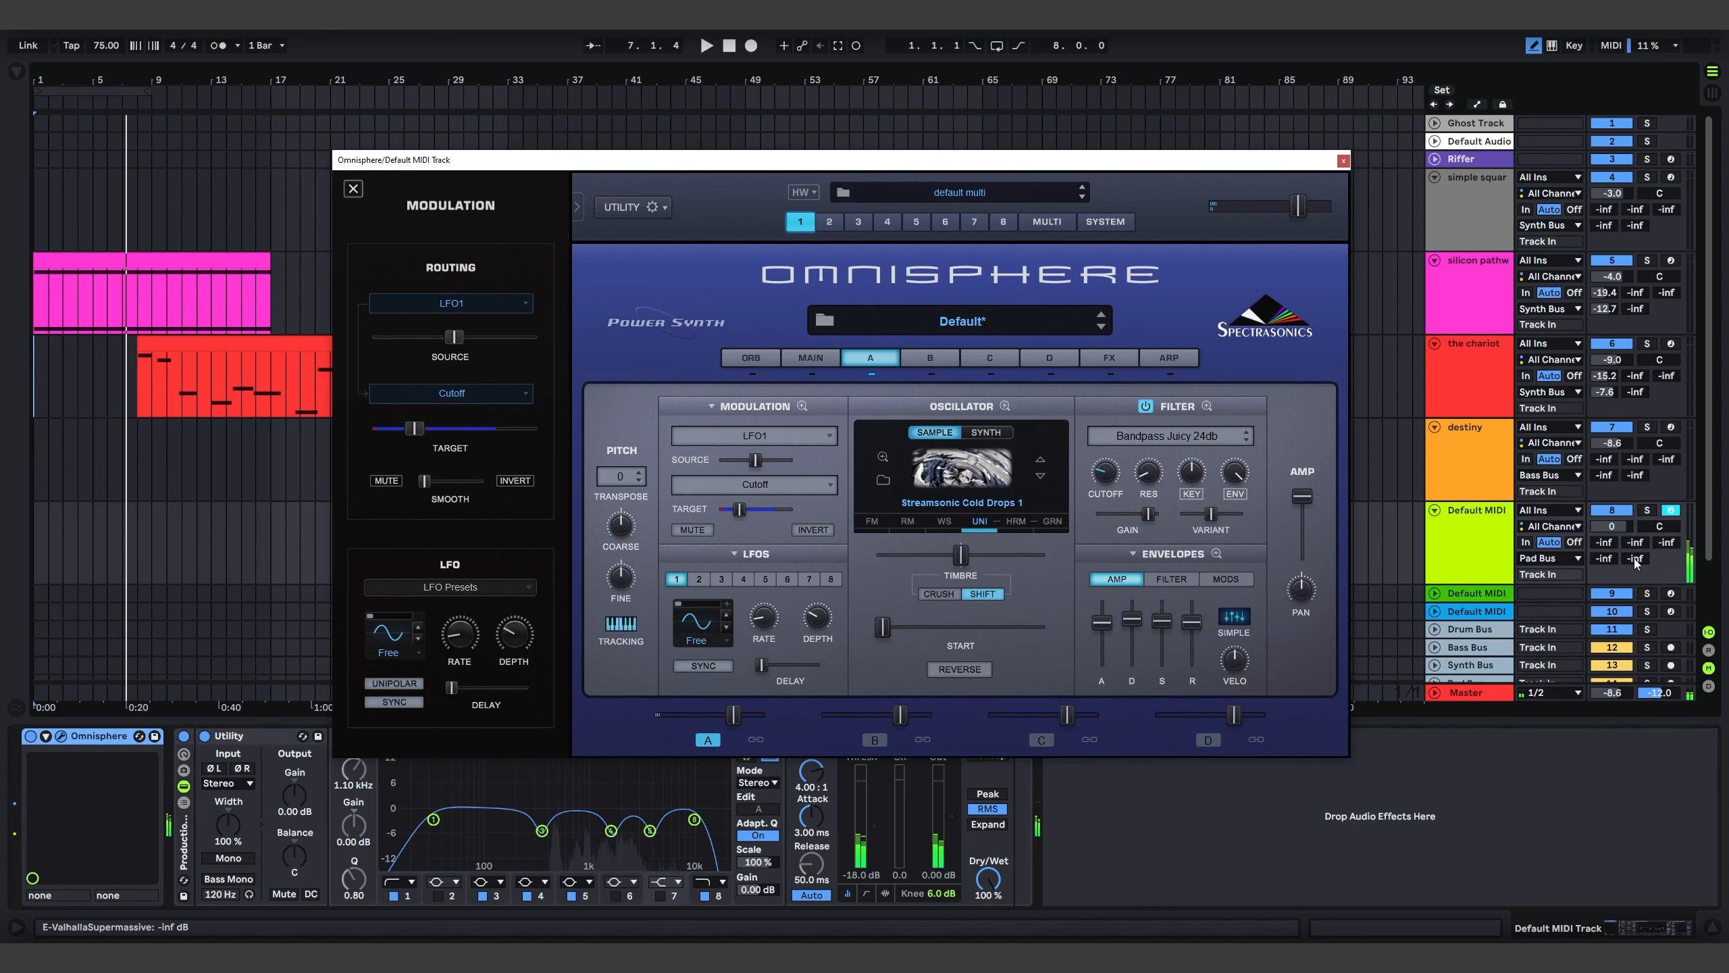
Load the Balaphonia soundsource from the Synthesizers category into layer B
{"action": "left_click", "coordinate": [917, 359]}
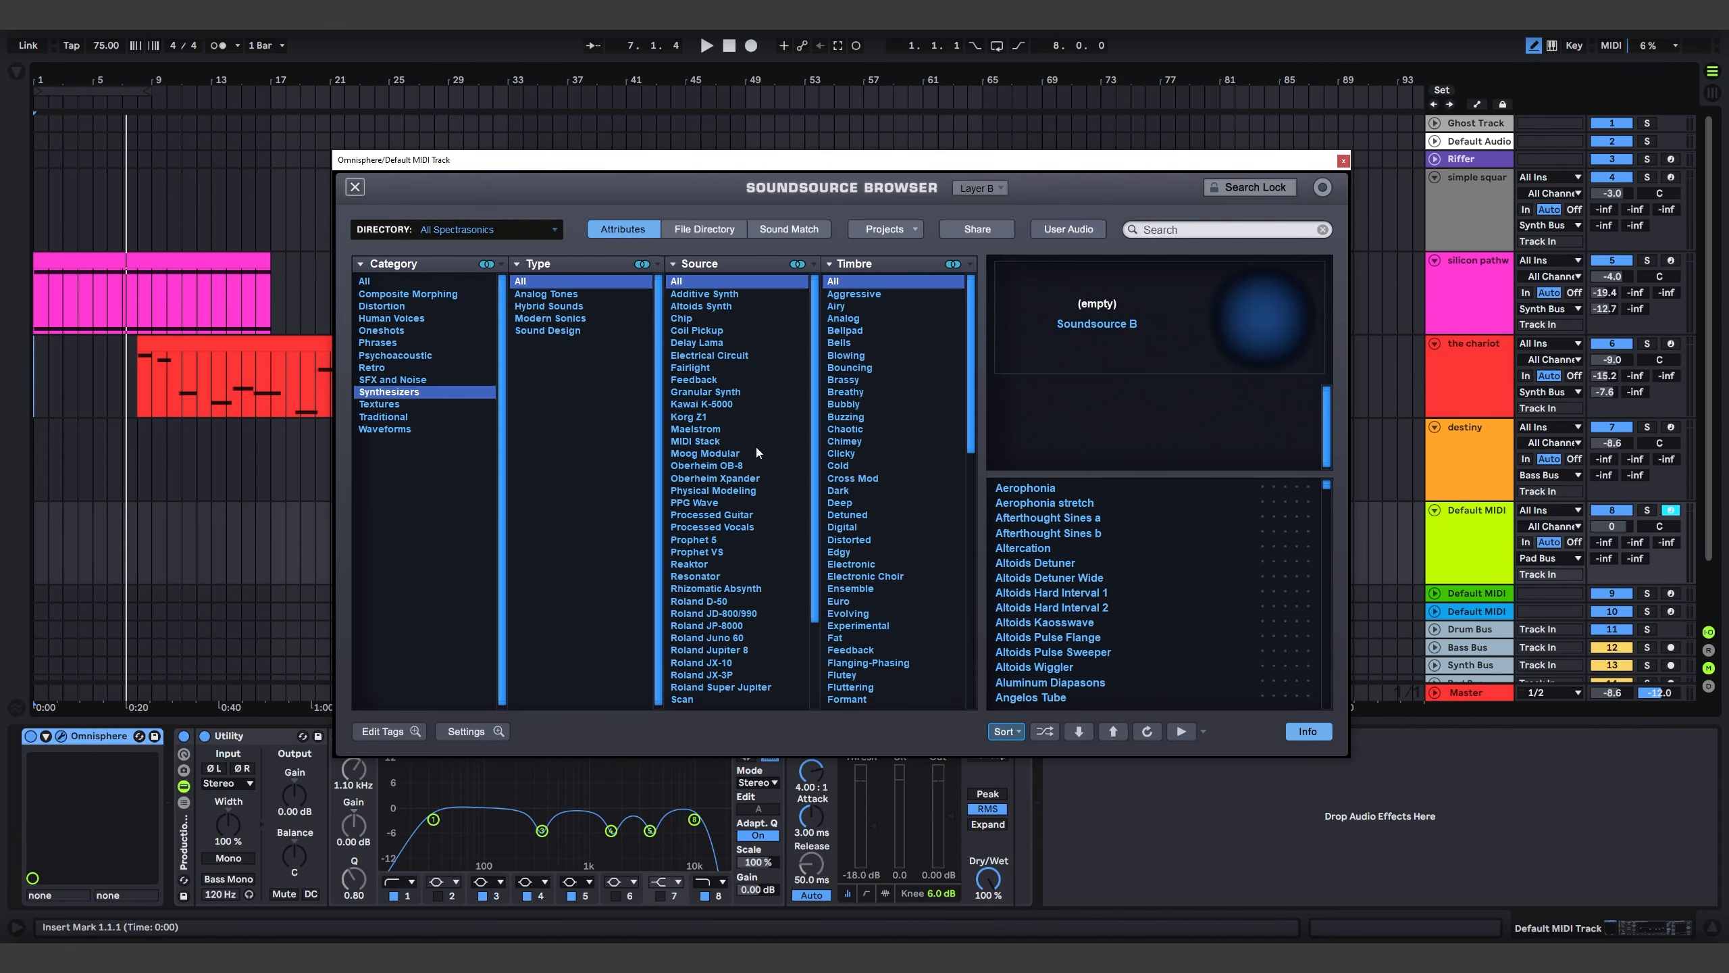
{"action": "scroll", "coordinate": [1053, 505], "scroll_direction": "down", "scroll_amount": 5}
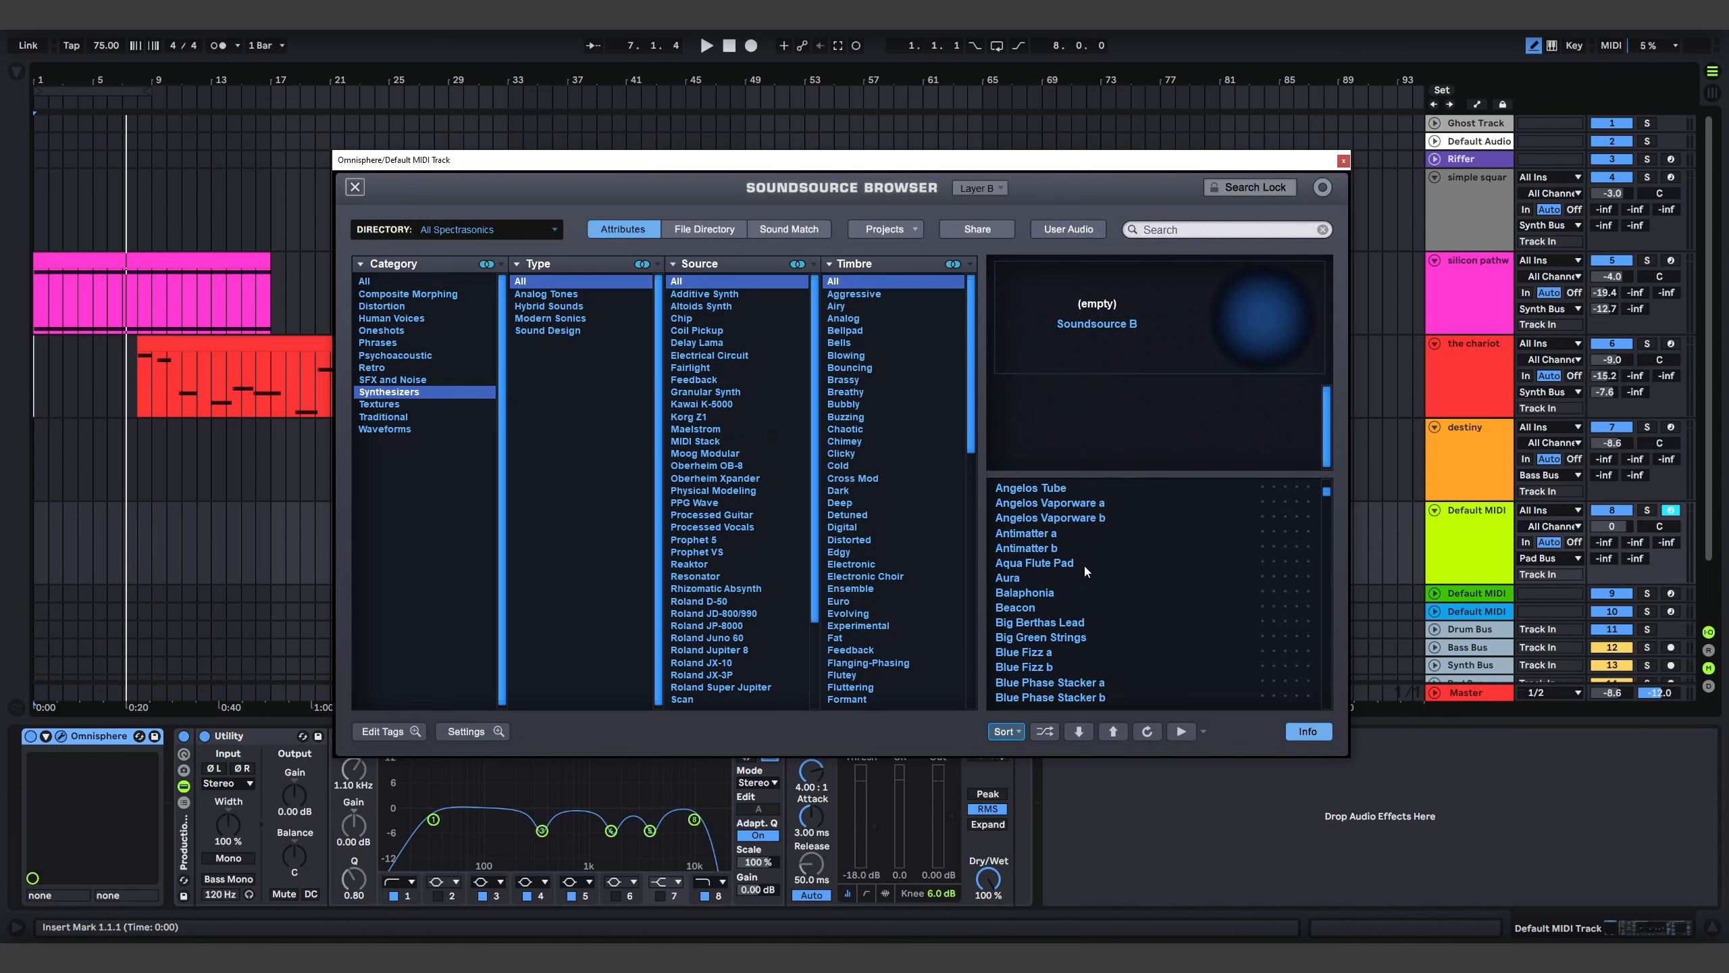
{"action": "left_click", "coordinate": [1094, 593]}
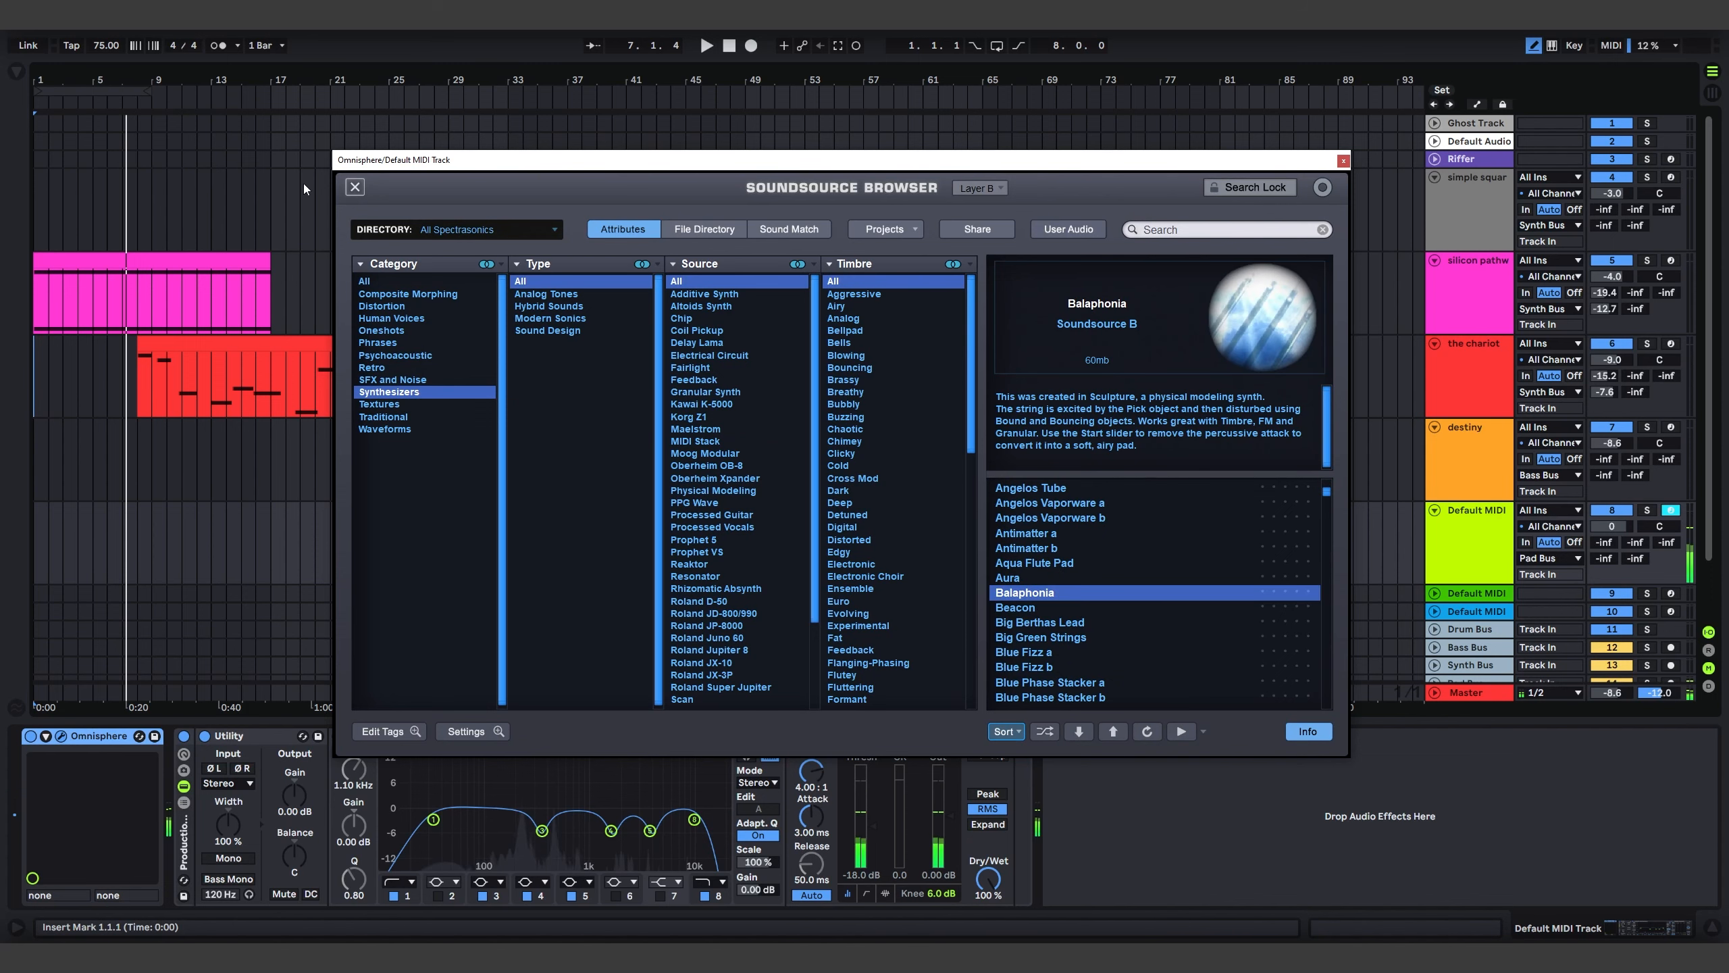
{"action": "left_click", "coordinate": [355, 187]}
Mute layer A so layer B plays alone, and reopen the soundsource browser for layer B
{"action": "left_click", "coordinate": [885, 357]}
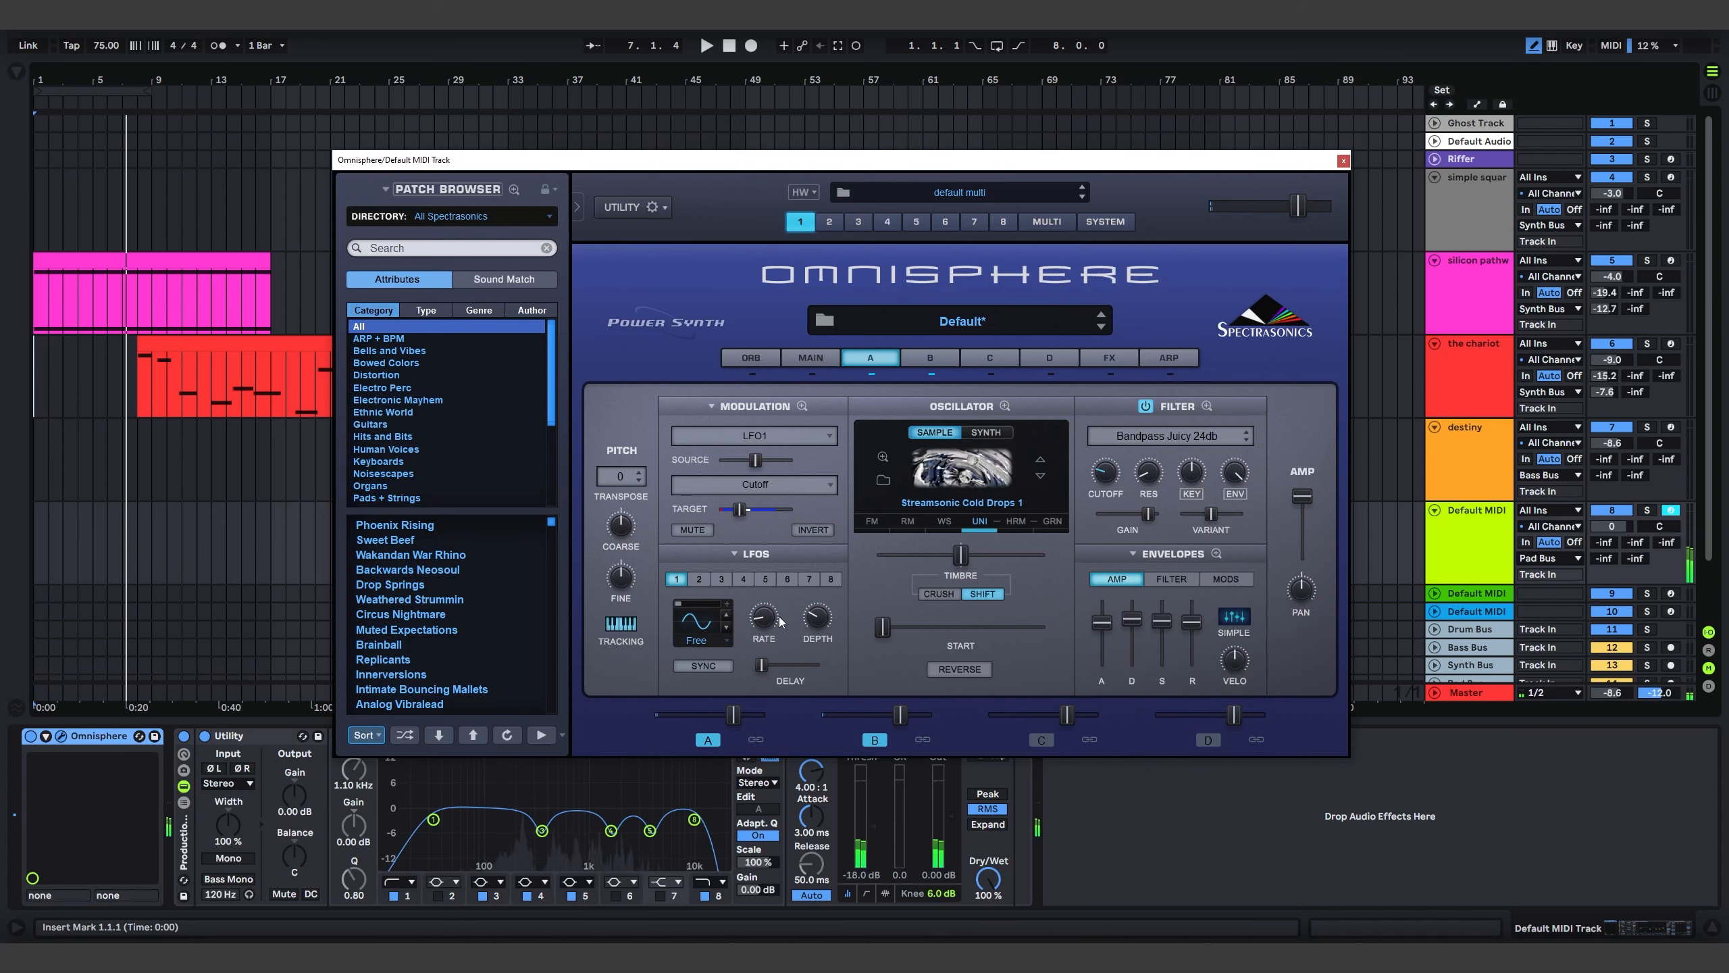
{"action": "left_click", "coordinate": [710, 739]}
{"action": "left_click", "coordinate": [935, 354]}
{"action": "left_click", "coordinate": [980, 467]}
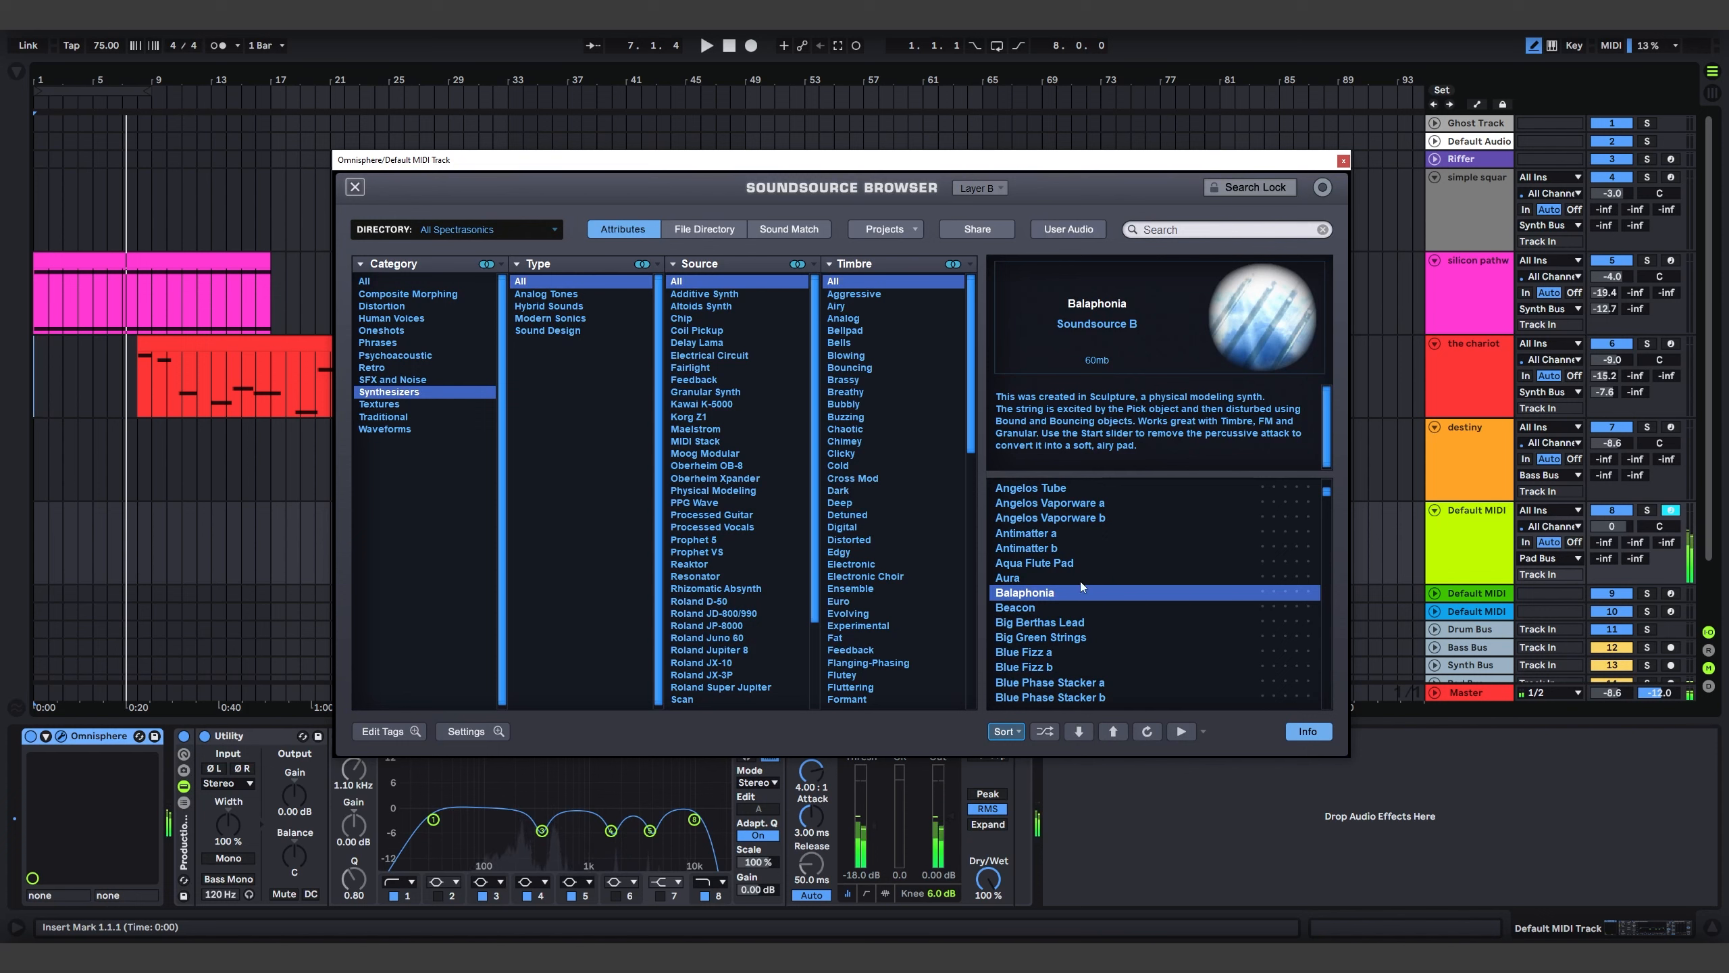
Audition synthesizer soundsources for layer B, including Blue Fizz a, Blue Phase Stacker a, JP-8 Shimmering Pulse and JP-8 Synced Bells Dual
{"action": "left_click", "coordinate": [1055, 577]}
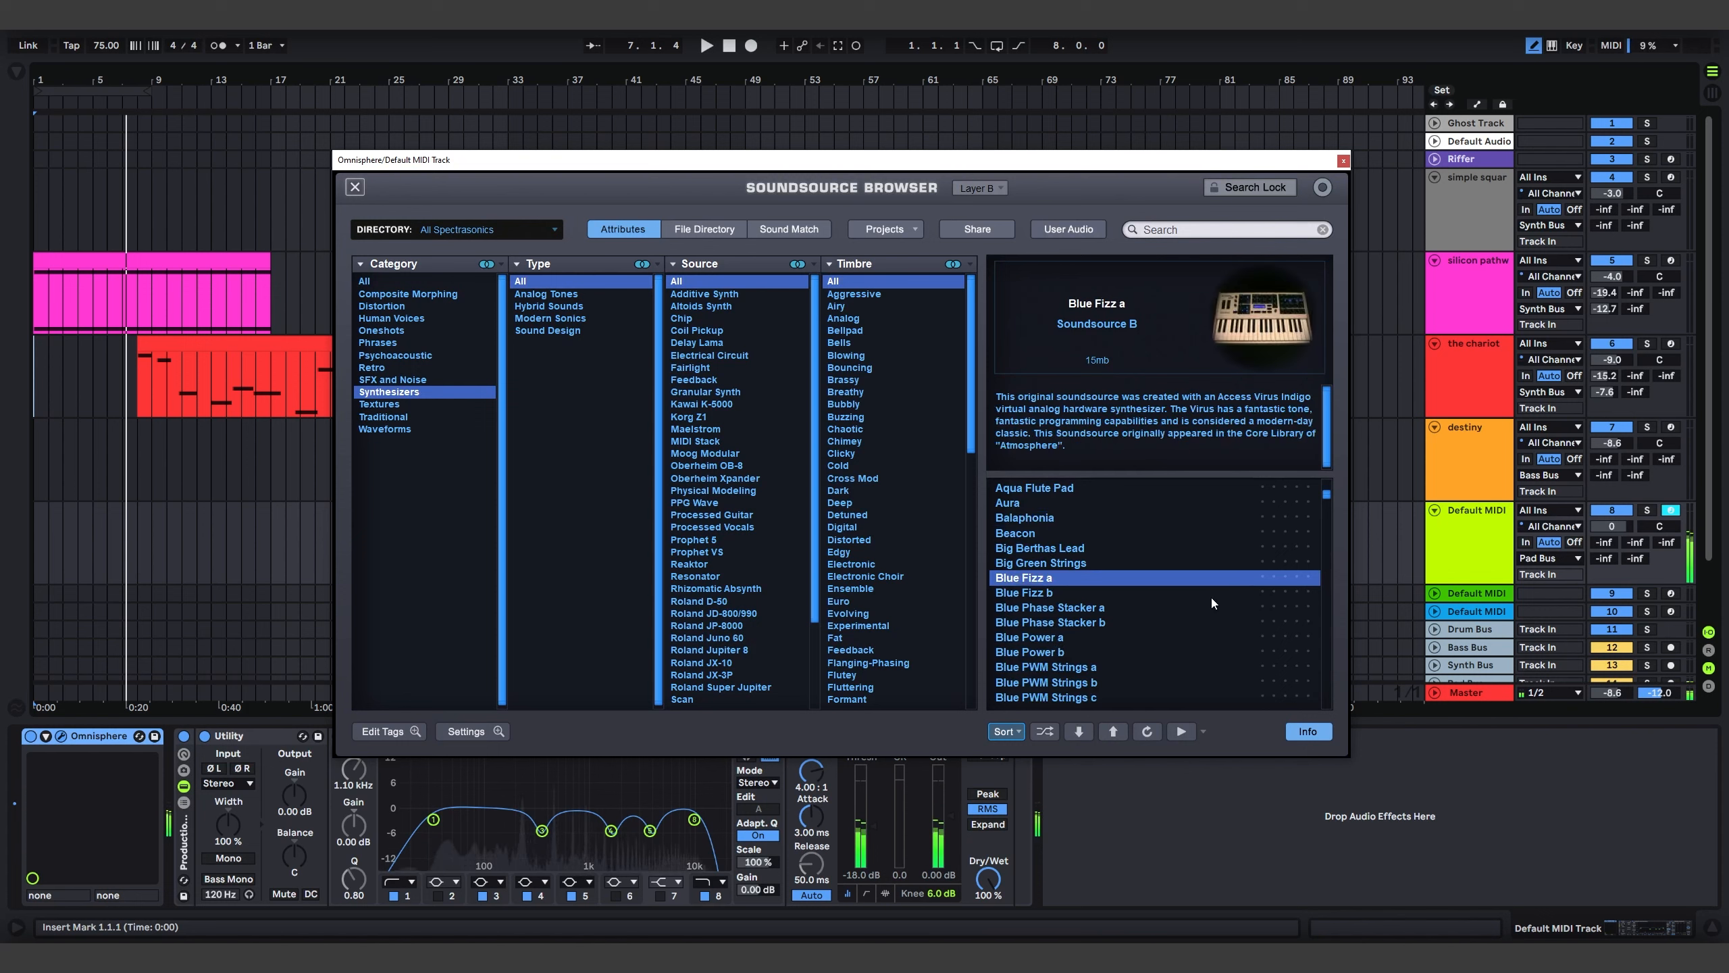
{"action": "key", "text": "Down"}
{"action": "key", "text": "Down"}
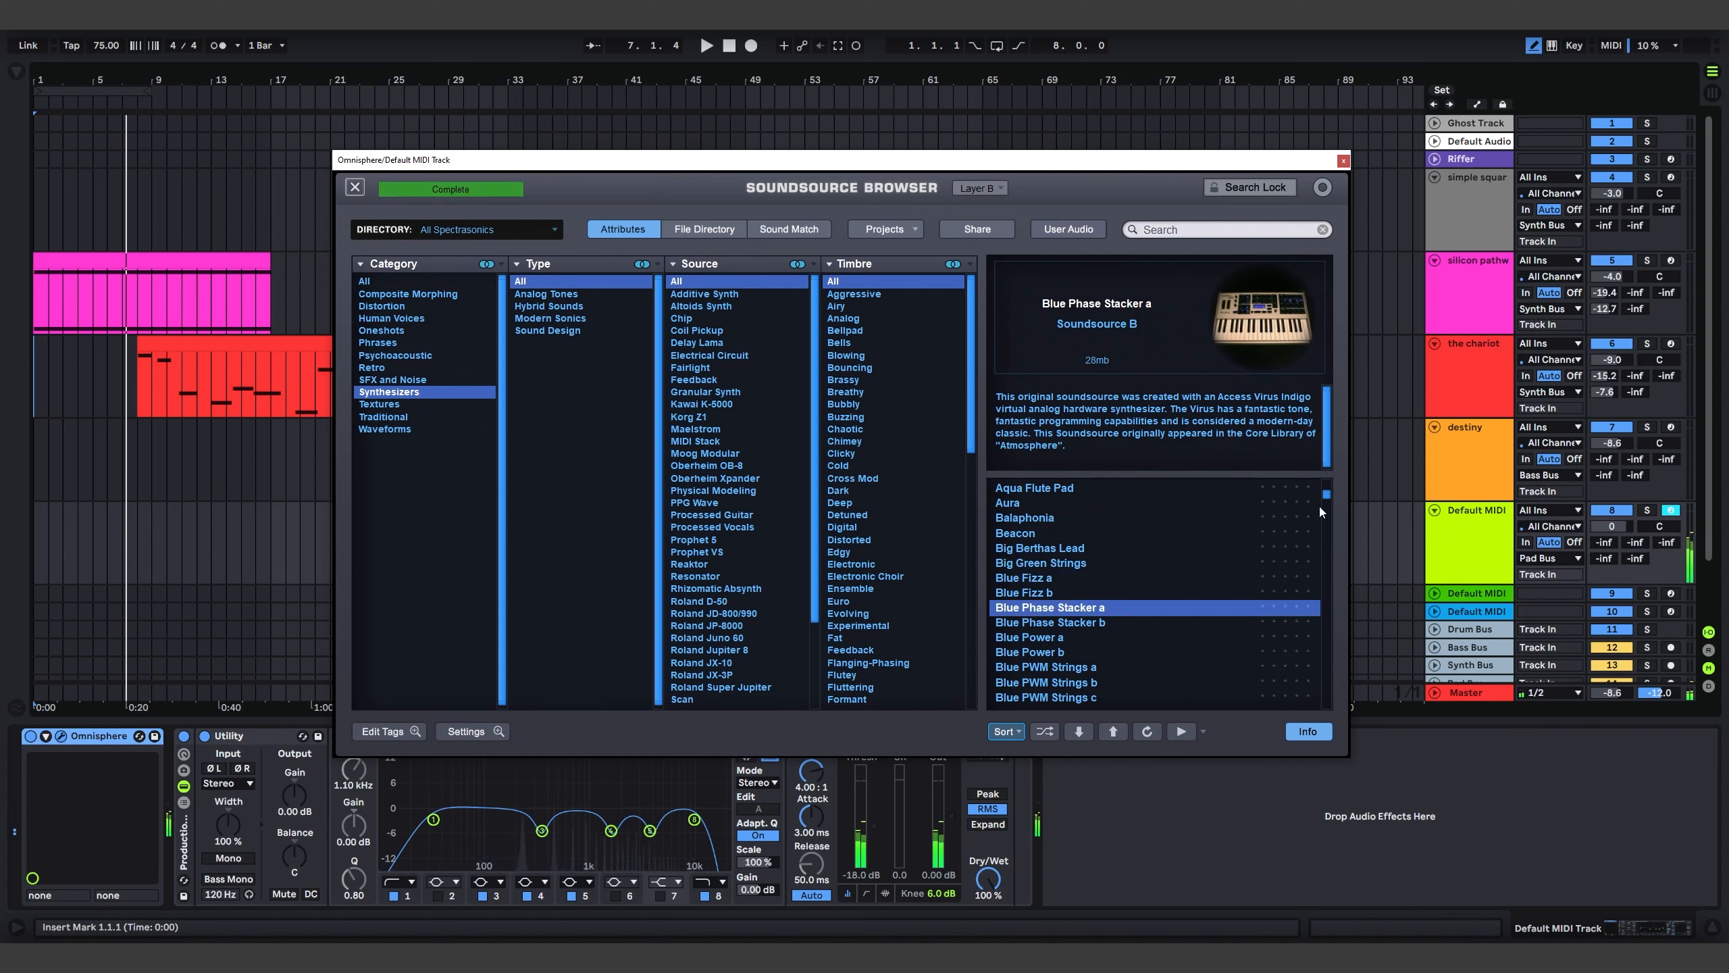
{"action": "left_click_drag", "start_coordinate": [1329, 495], "coordinate": [1337, 578]}
{"action": "left_click", "coordinate": [1069, 563]}
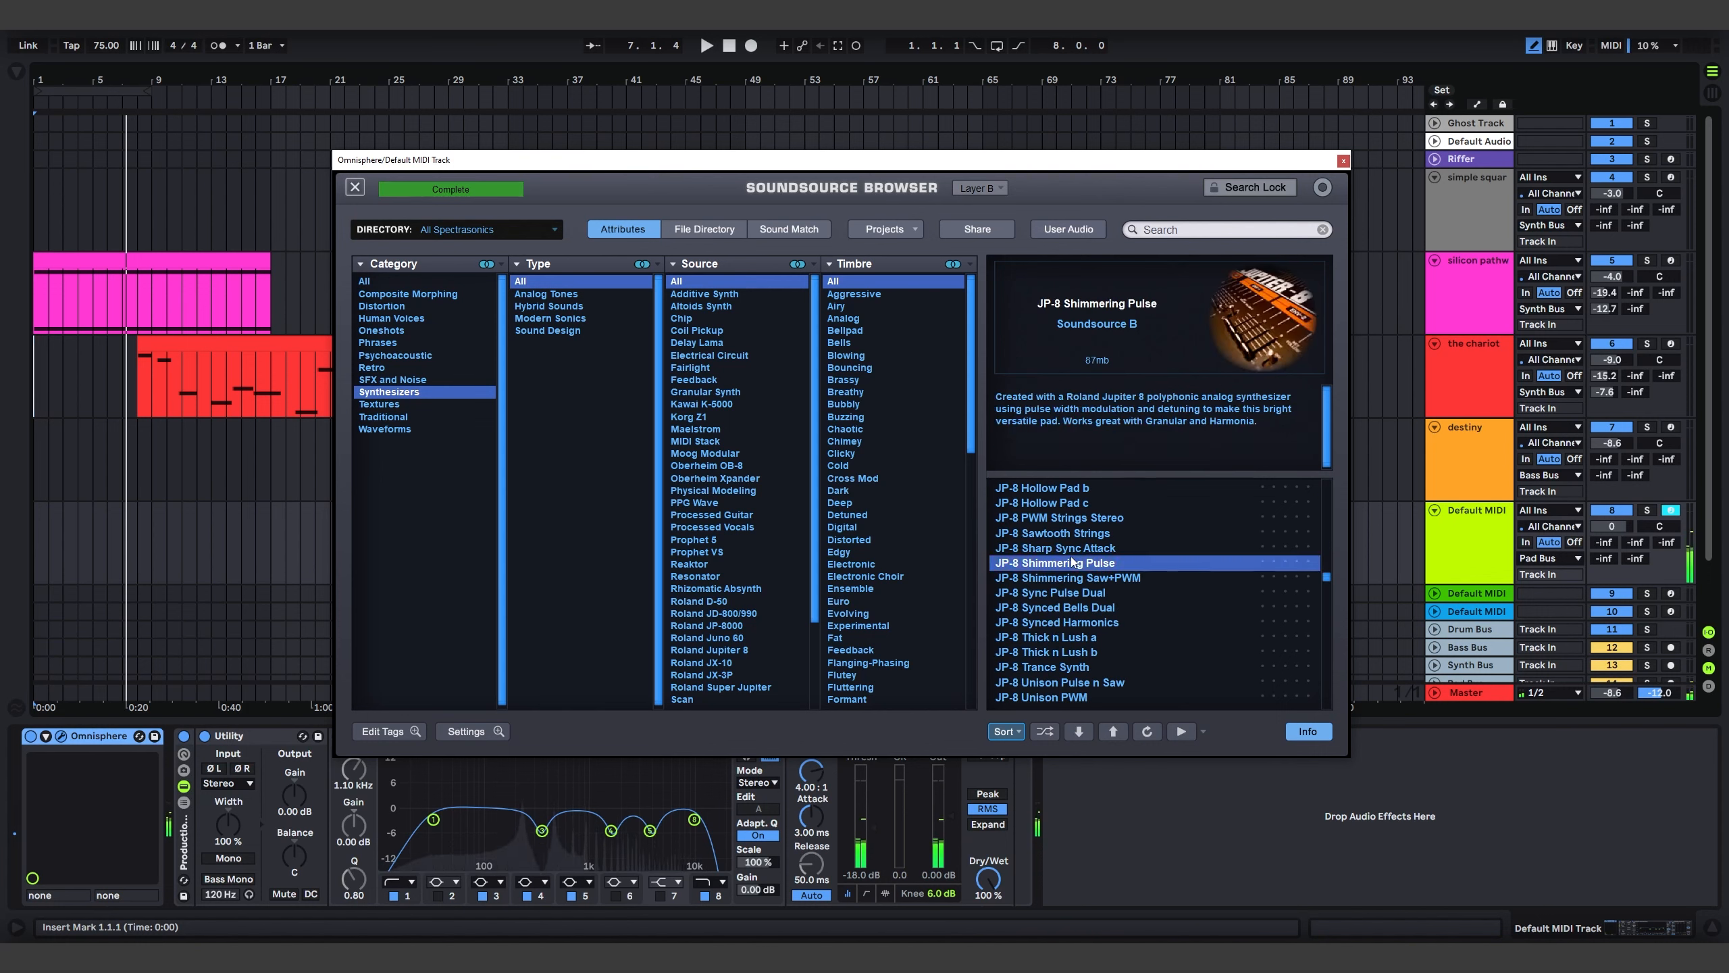
{"action": "left_click", "coordinate": [1083, 604]}
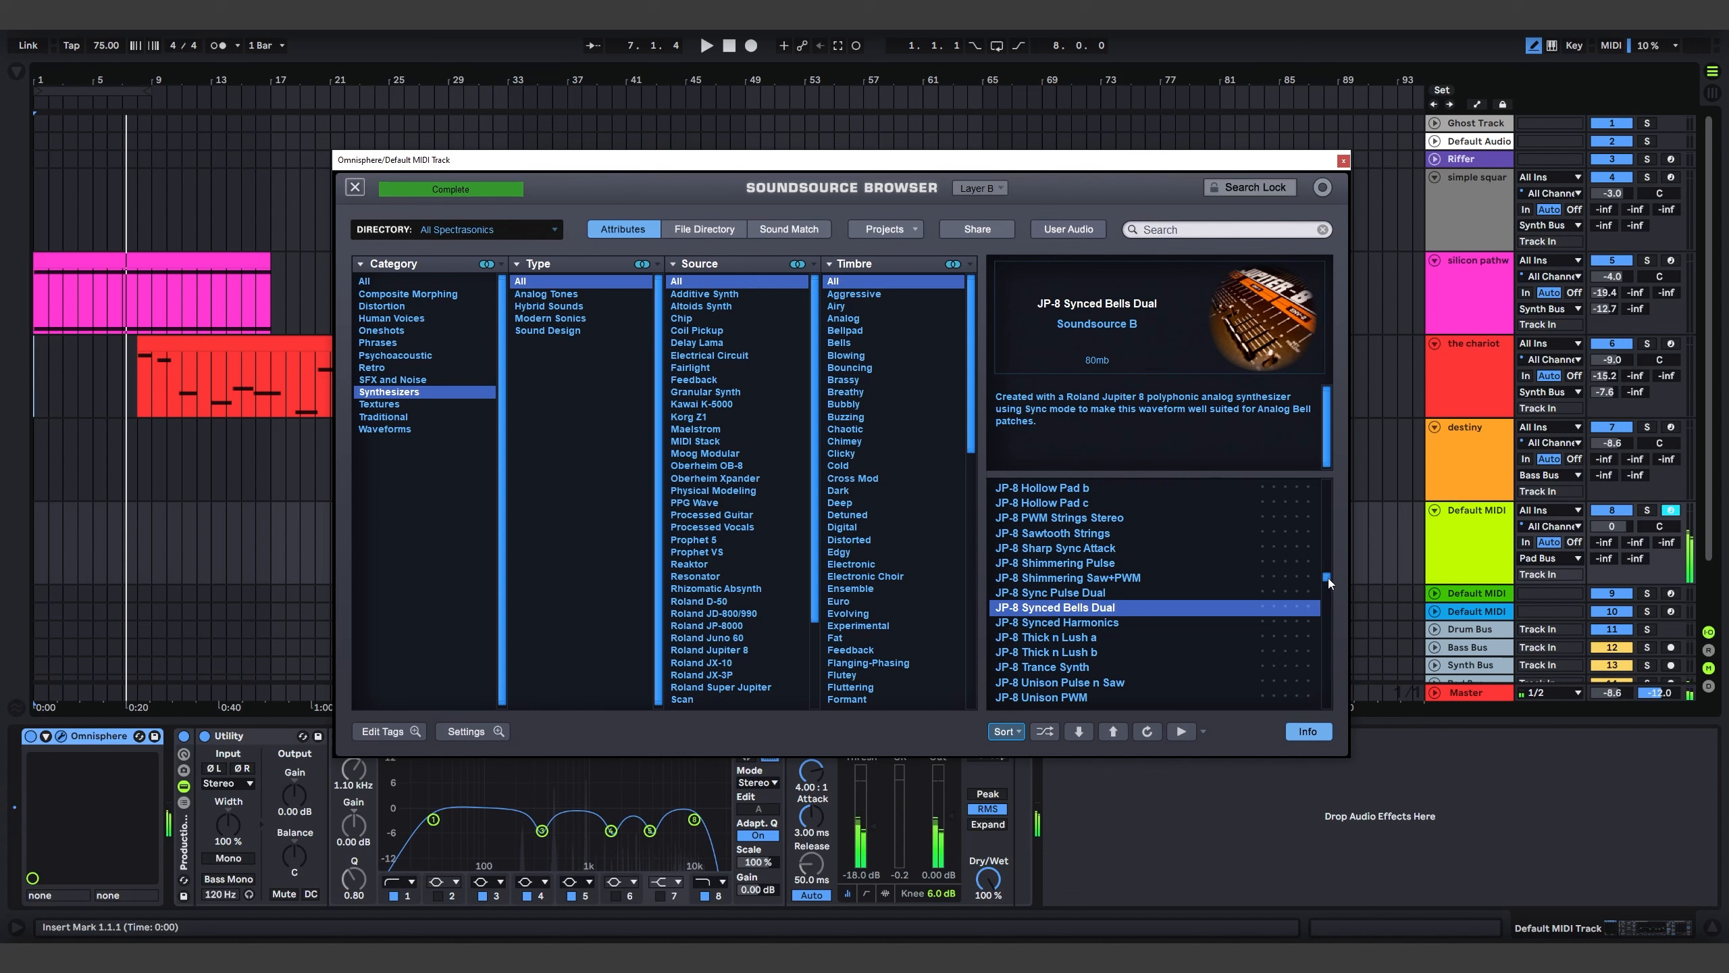
Audition JX-10 Mays Pad a, load JX-10 Dark Pad into layer B instead, and unmute layer A
{"action": "left_click_drag", "start_coordinate": [1328, 578], "coordinate": [1327, 605]}
{"action": "left_click", "coordinate": [1089, 520]}
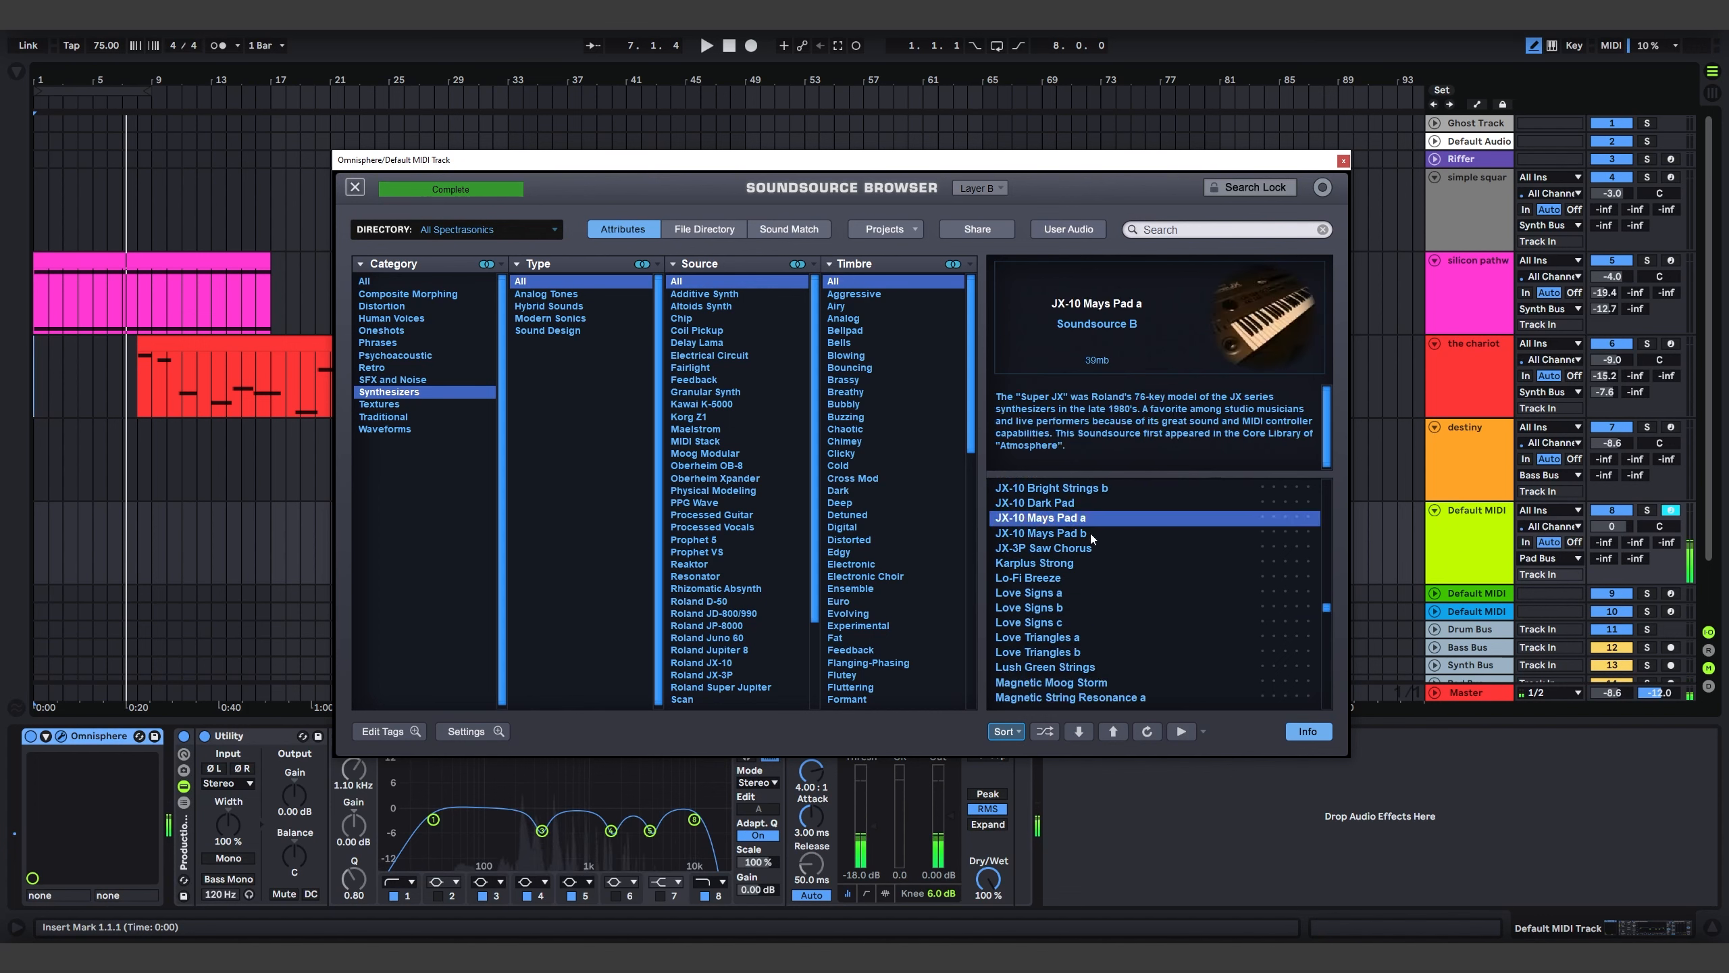
{"action": "left_click", "coordinate": [1055, 504]}
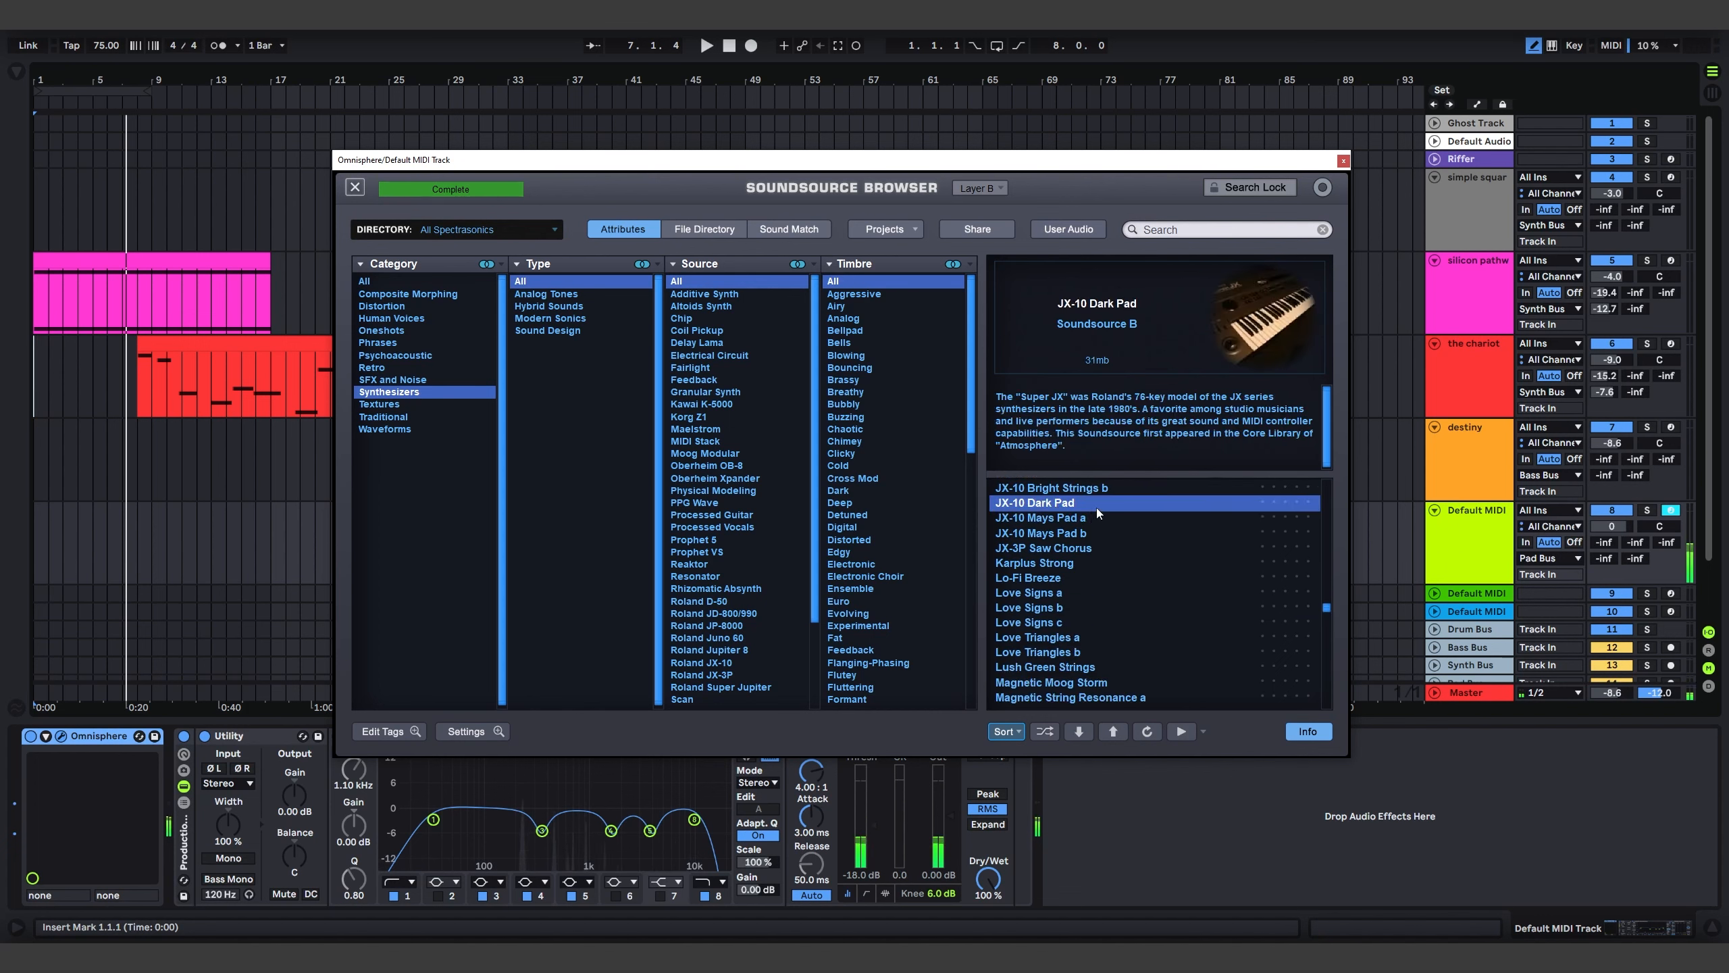
{"action": "left_click", "coordinate": [355, 186]}
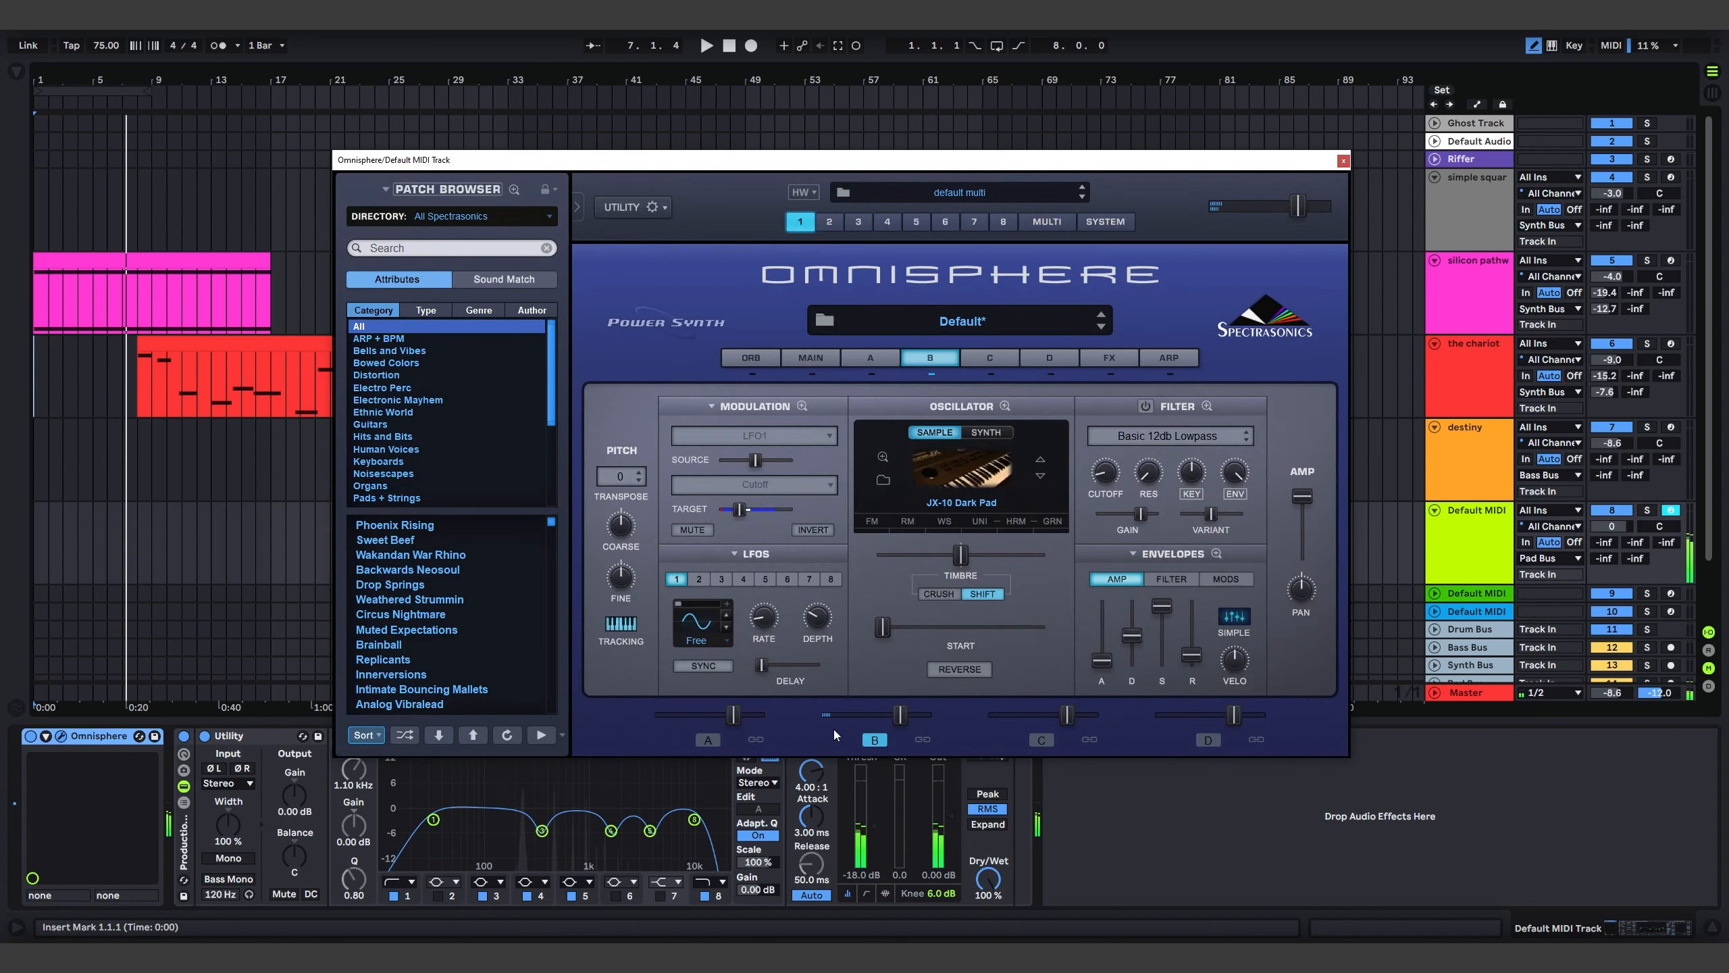
{"action": "left_click", "coordinate": [708, 740]}
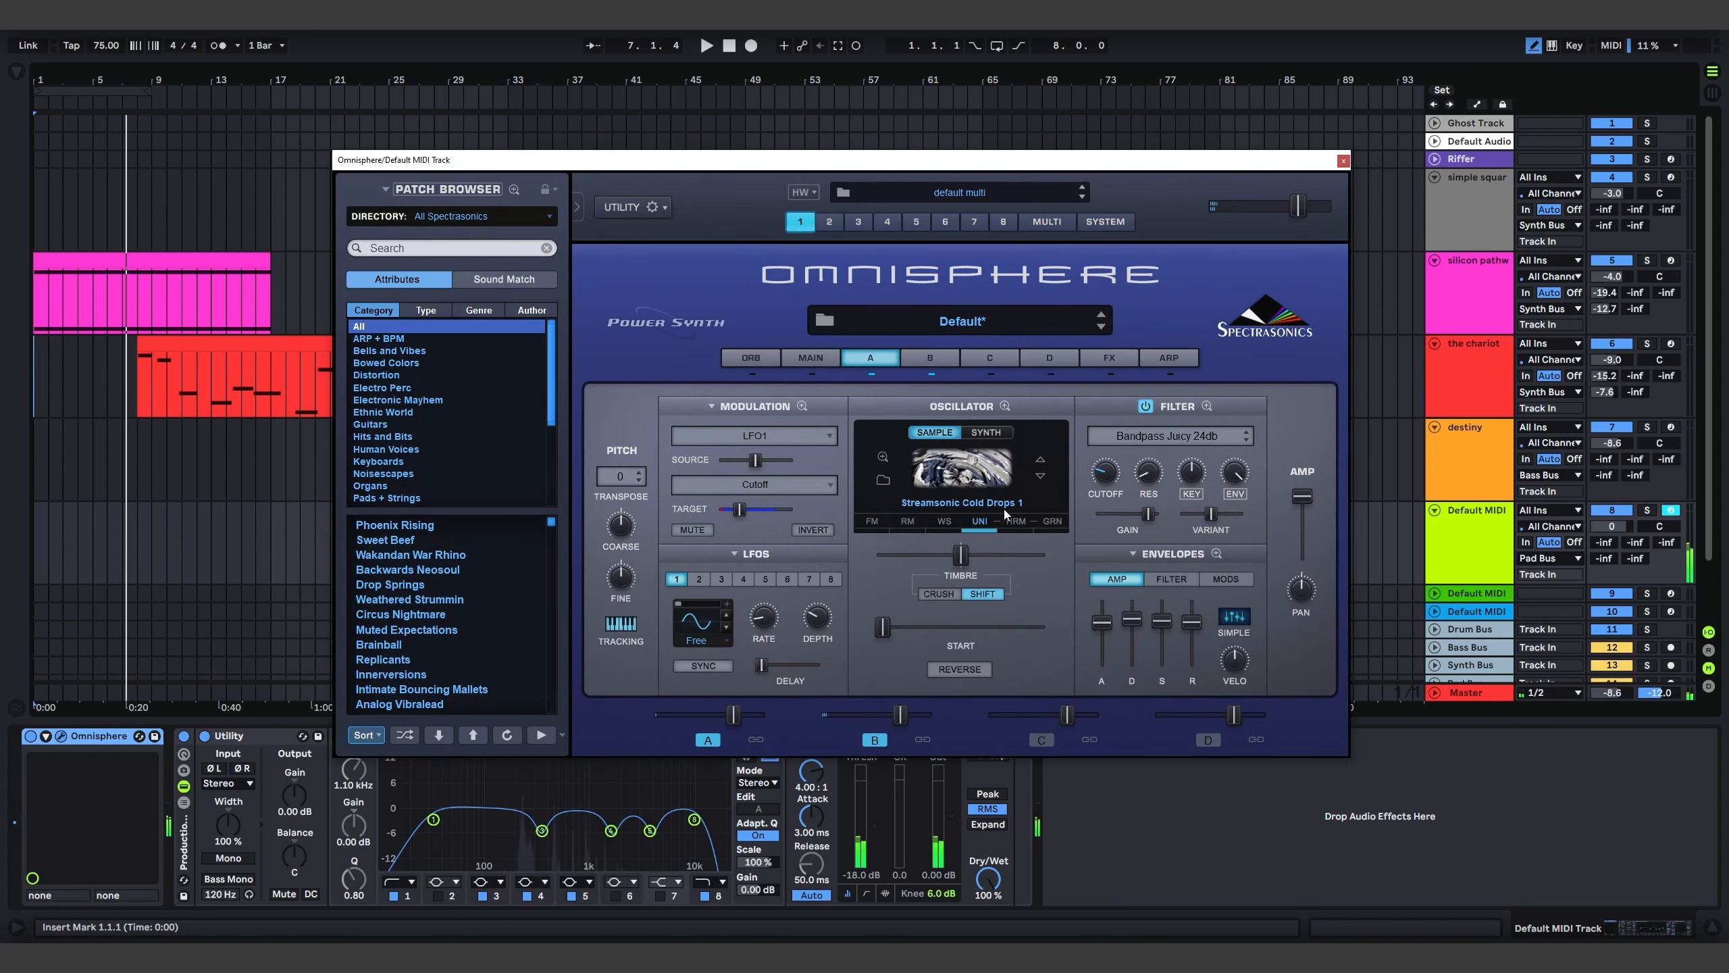
Turn on layer B's Basic 12db Lowpass filter and copy layer A's amp envelope onto layer B
{"action": "left_click", "coordinate": [937, 364]}
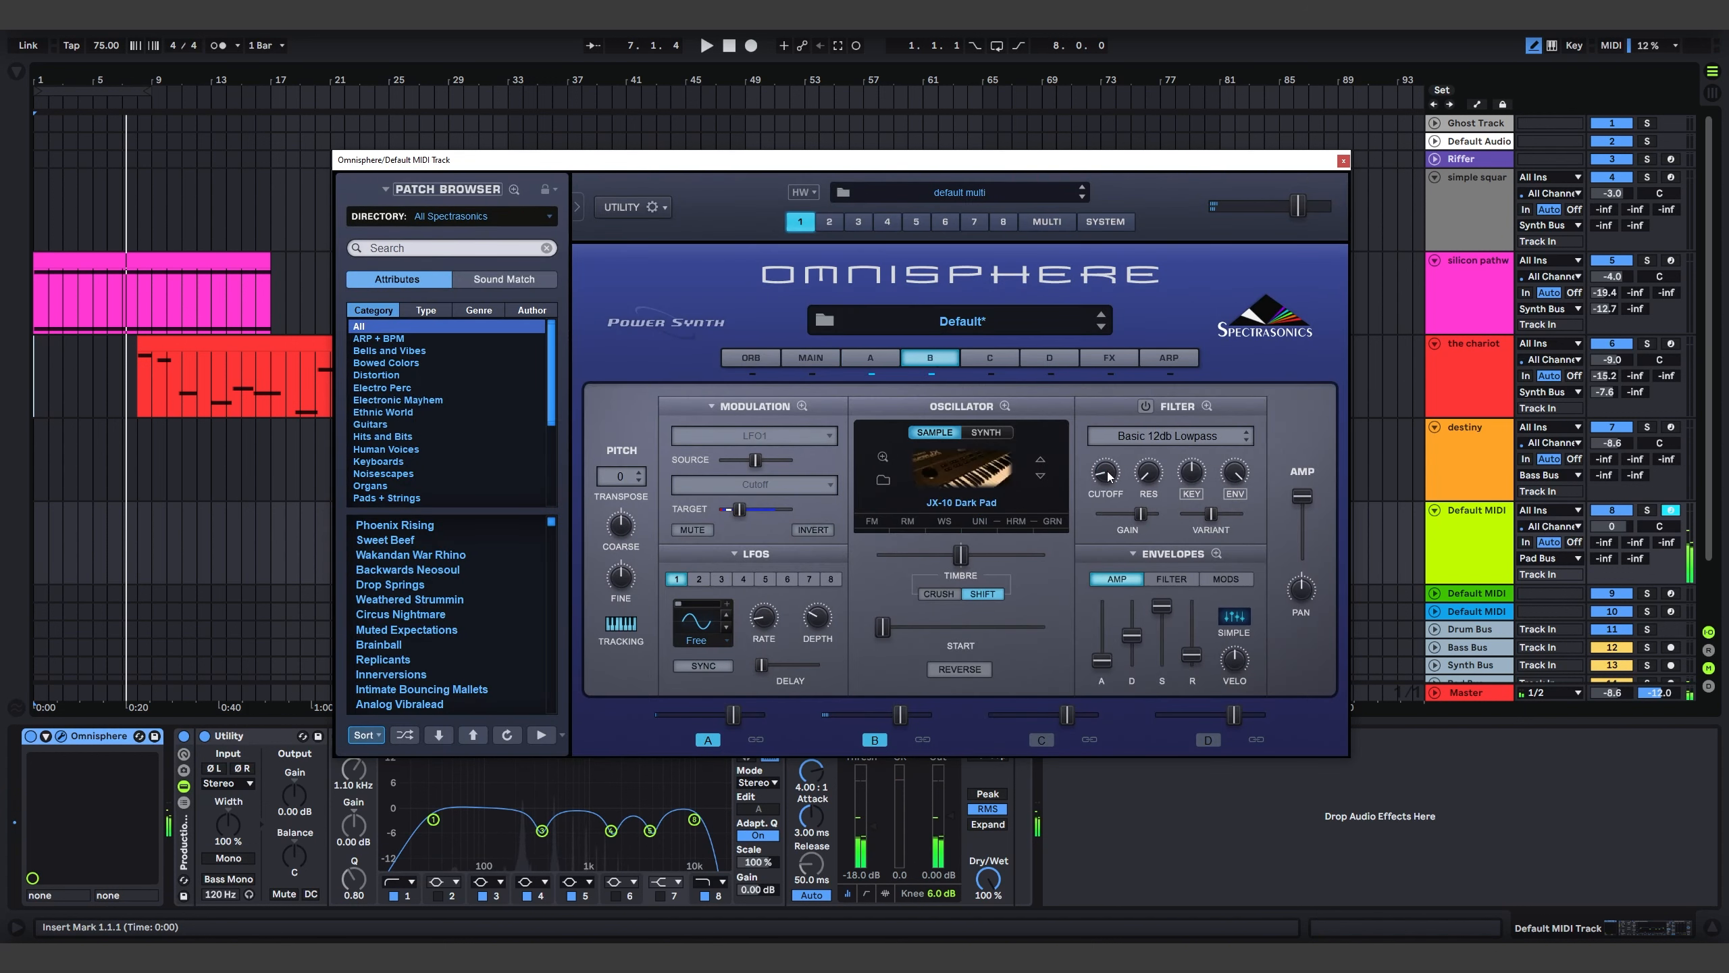
{"action": "mouse_move", "coordinate": [1114, 458]}
{"action": "left_click", "coordinate": [870, 358]}
{"action": "left_click", "coordinate": [1133, 554]}
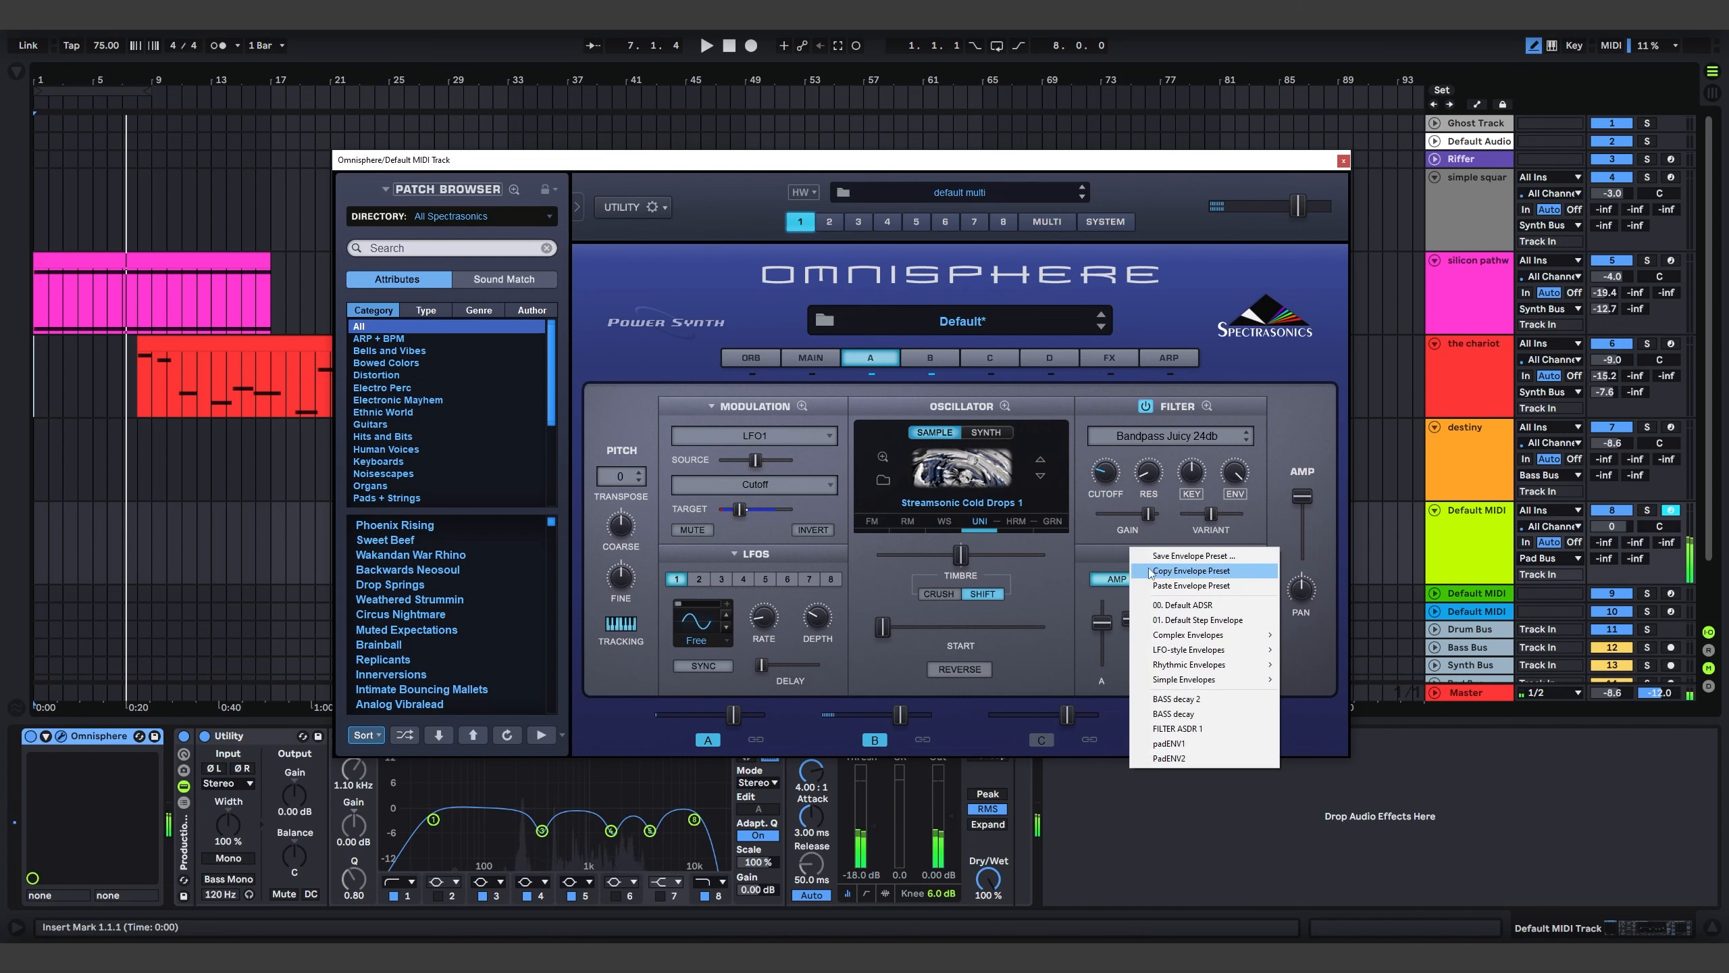
{"action": "left_click", "coordinate": [1157, 570]}
{"action": "left_click", "coordinate": [930, 358]}
{"action": "left_click", "coordinate": [1132, 554]}
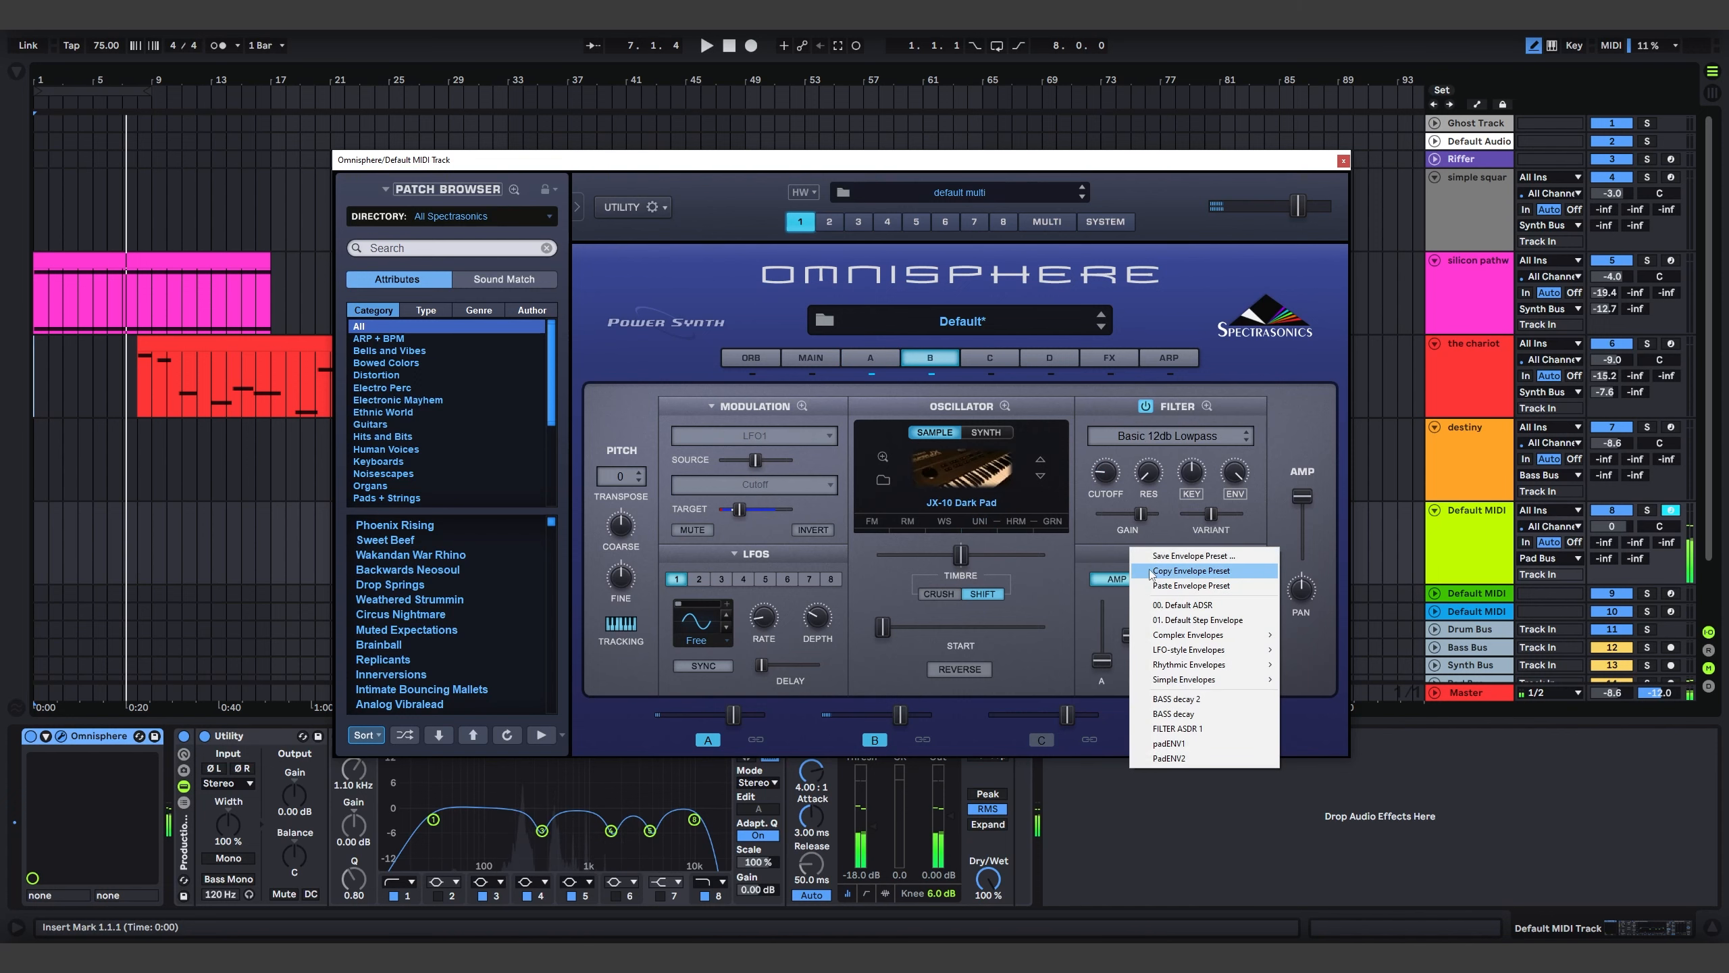
{"action": "left_click", "coordinate": [1164, 586]}
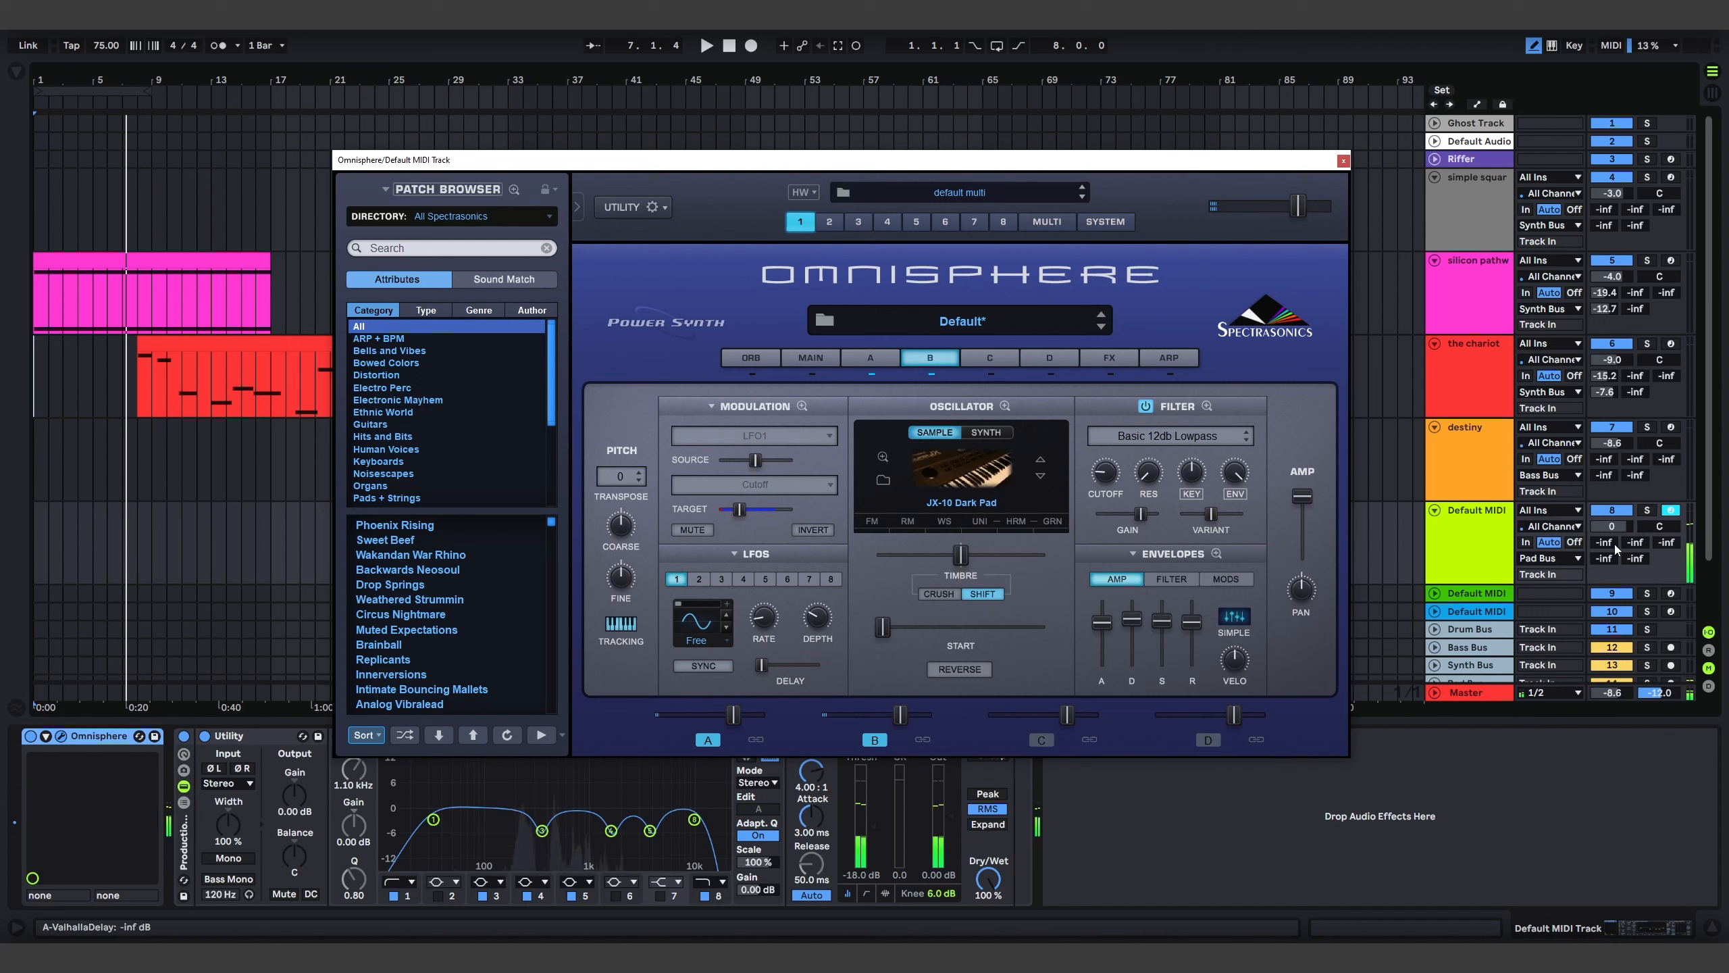
Raise the Omnisphere track's ValhallaDelay send to -7.8 dB and the send below it to -13.0 dB
{"action": "left_click_drag", "start_coordinate": [1605, 543], "coordinate": [1605, 536]}
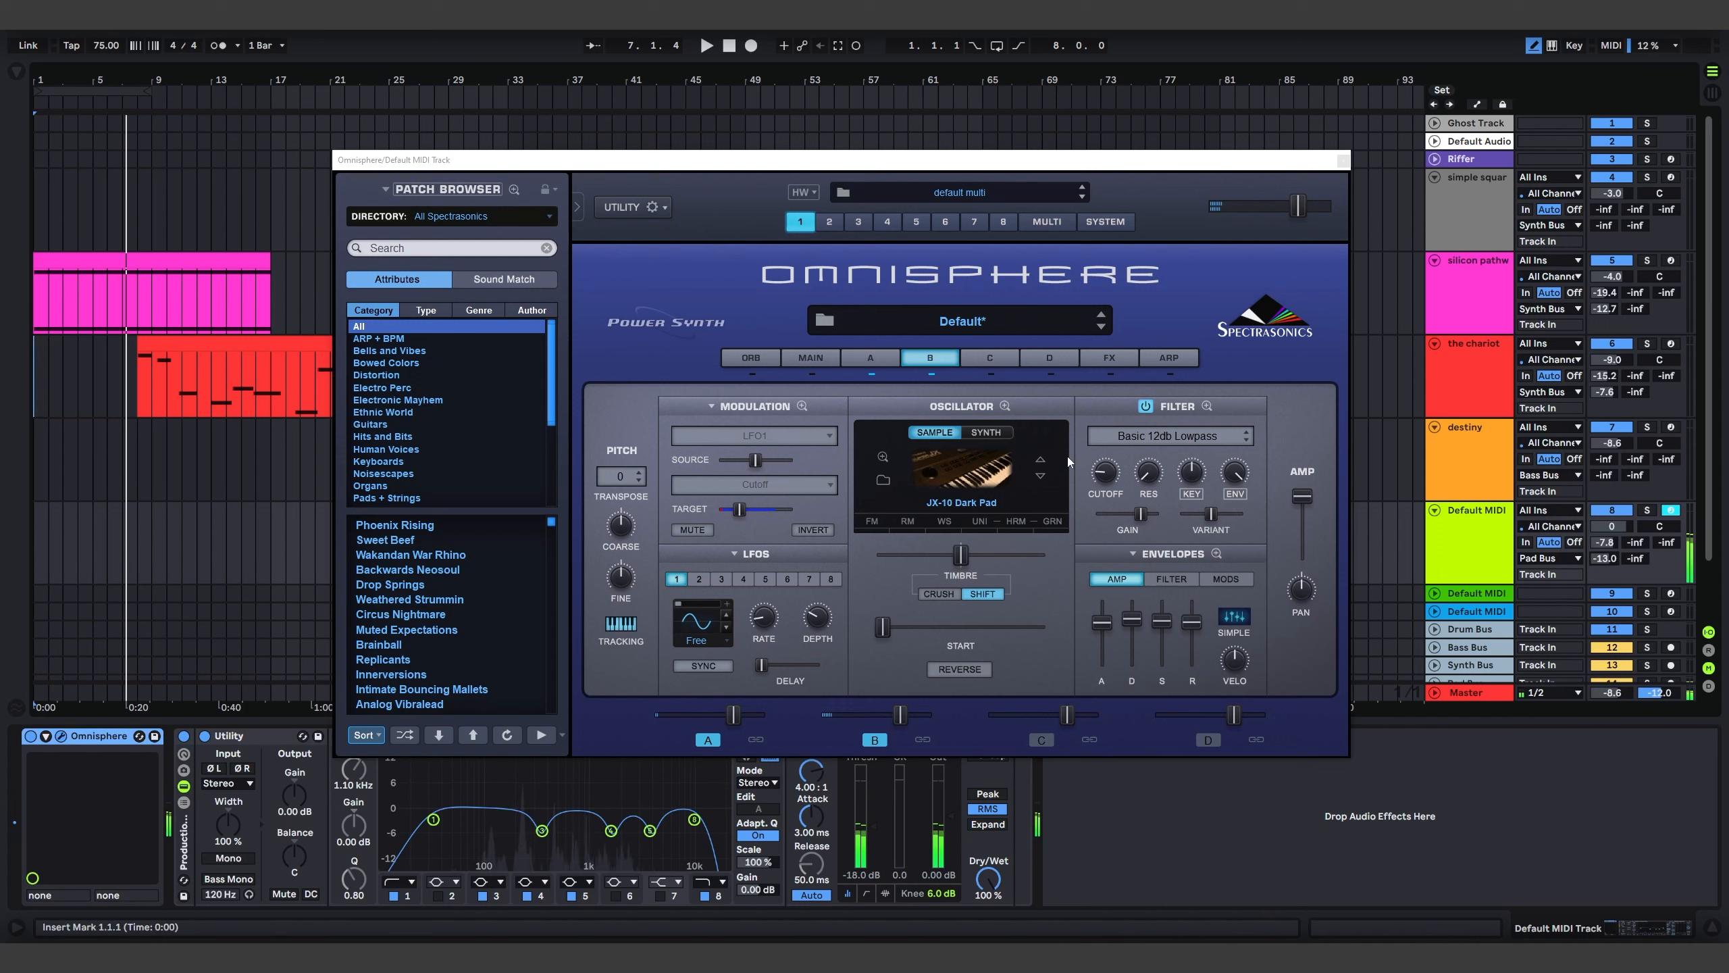
Set up layer C with the Juno 60 Sub synth wave transposed -12, enable its filter and paste the copied amp envelope
{"action": "left_click", "coordinate": [1044, 361]}
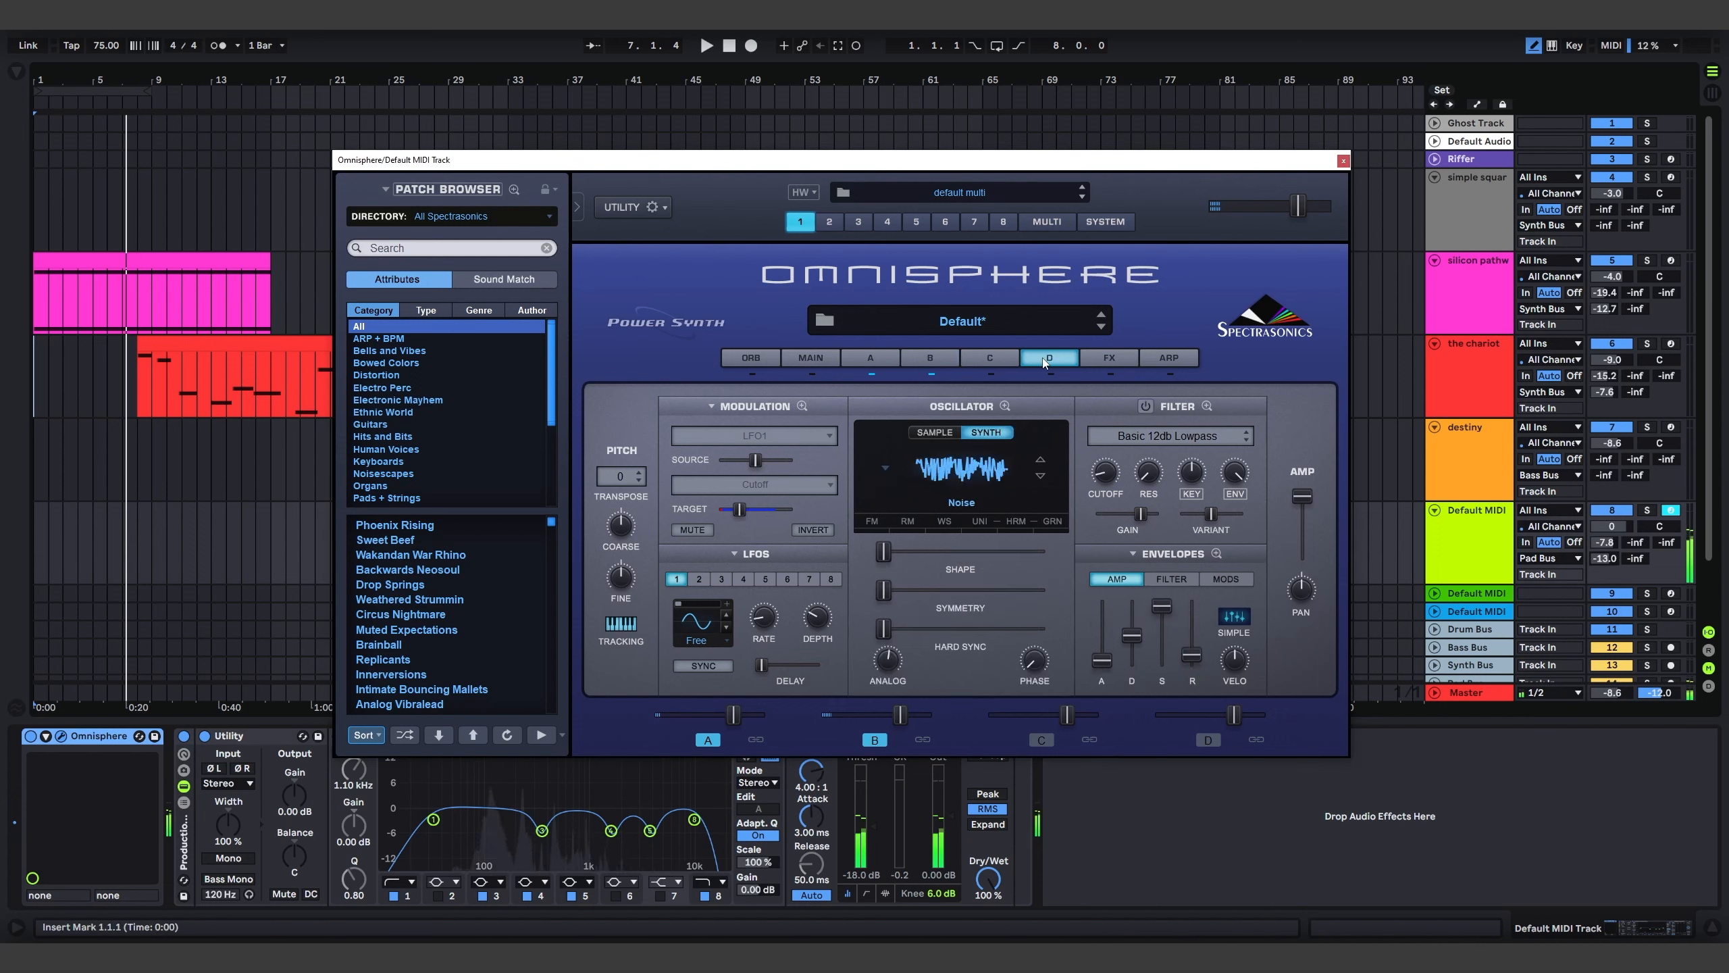
{"action": "left_click", "coordinate": [1003, 364]}
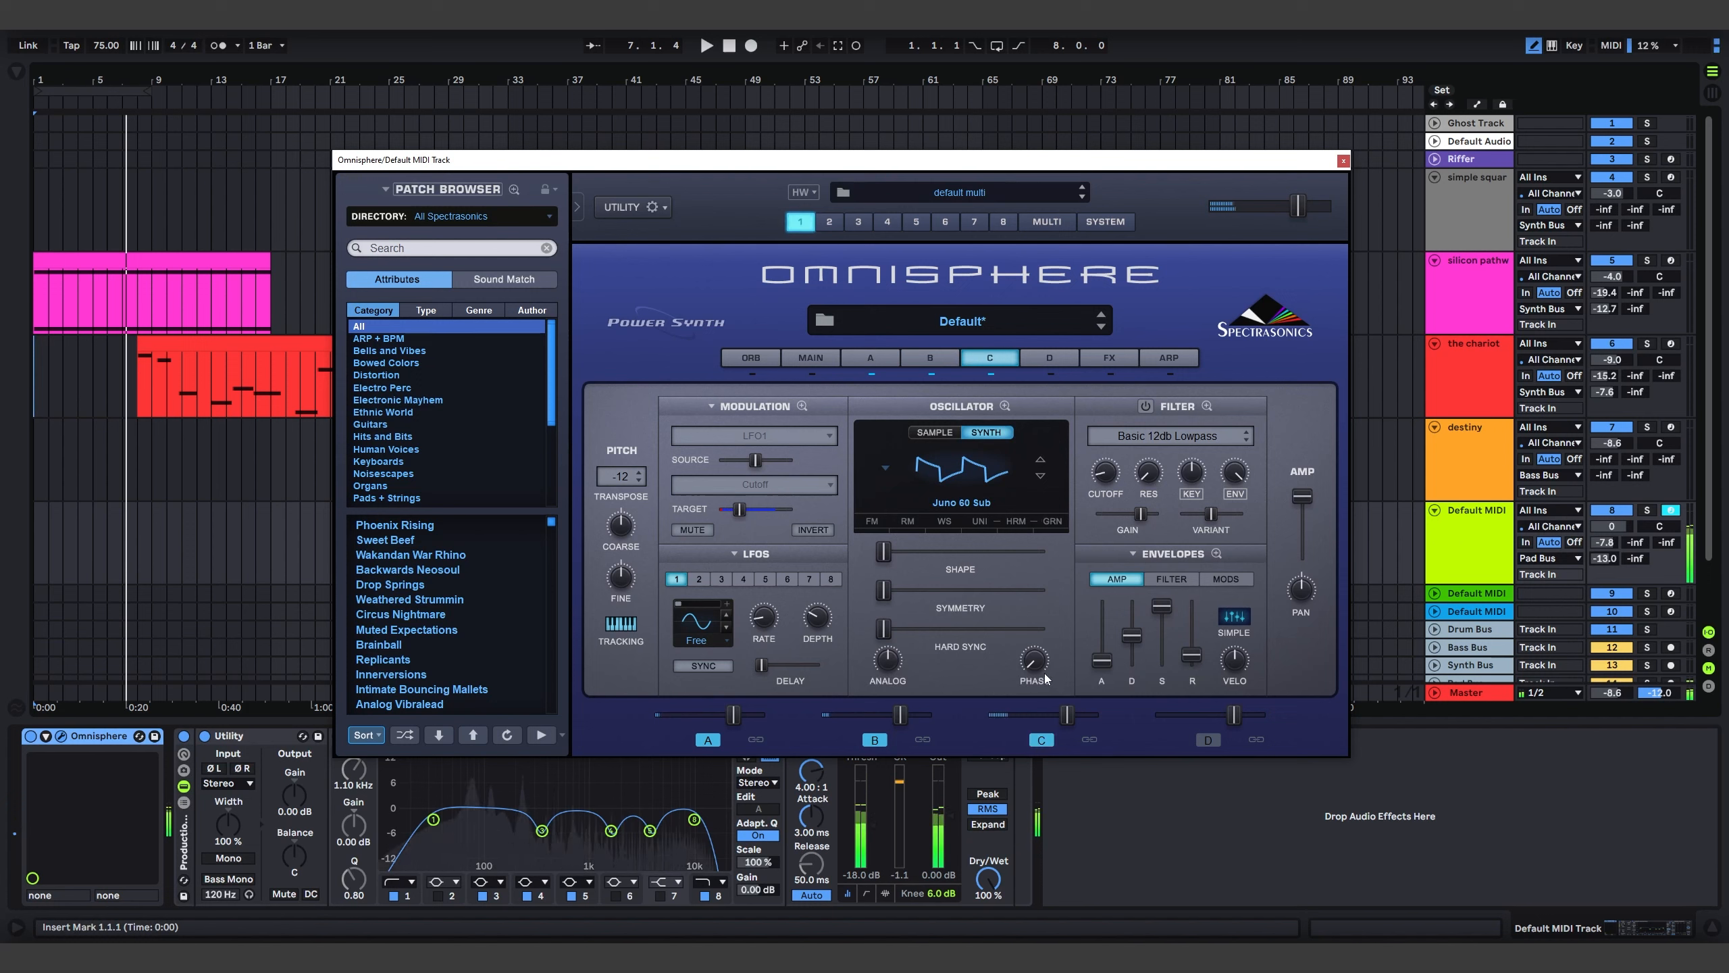
{"action": "left_click", "coordinate": [1122, 562]}
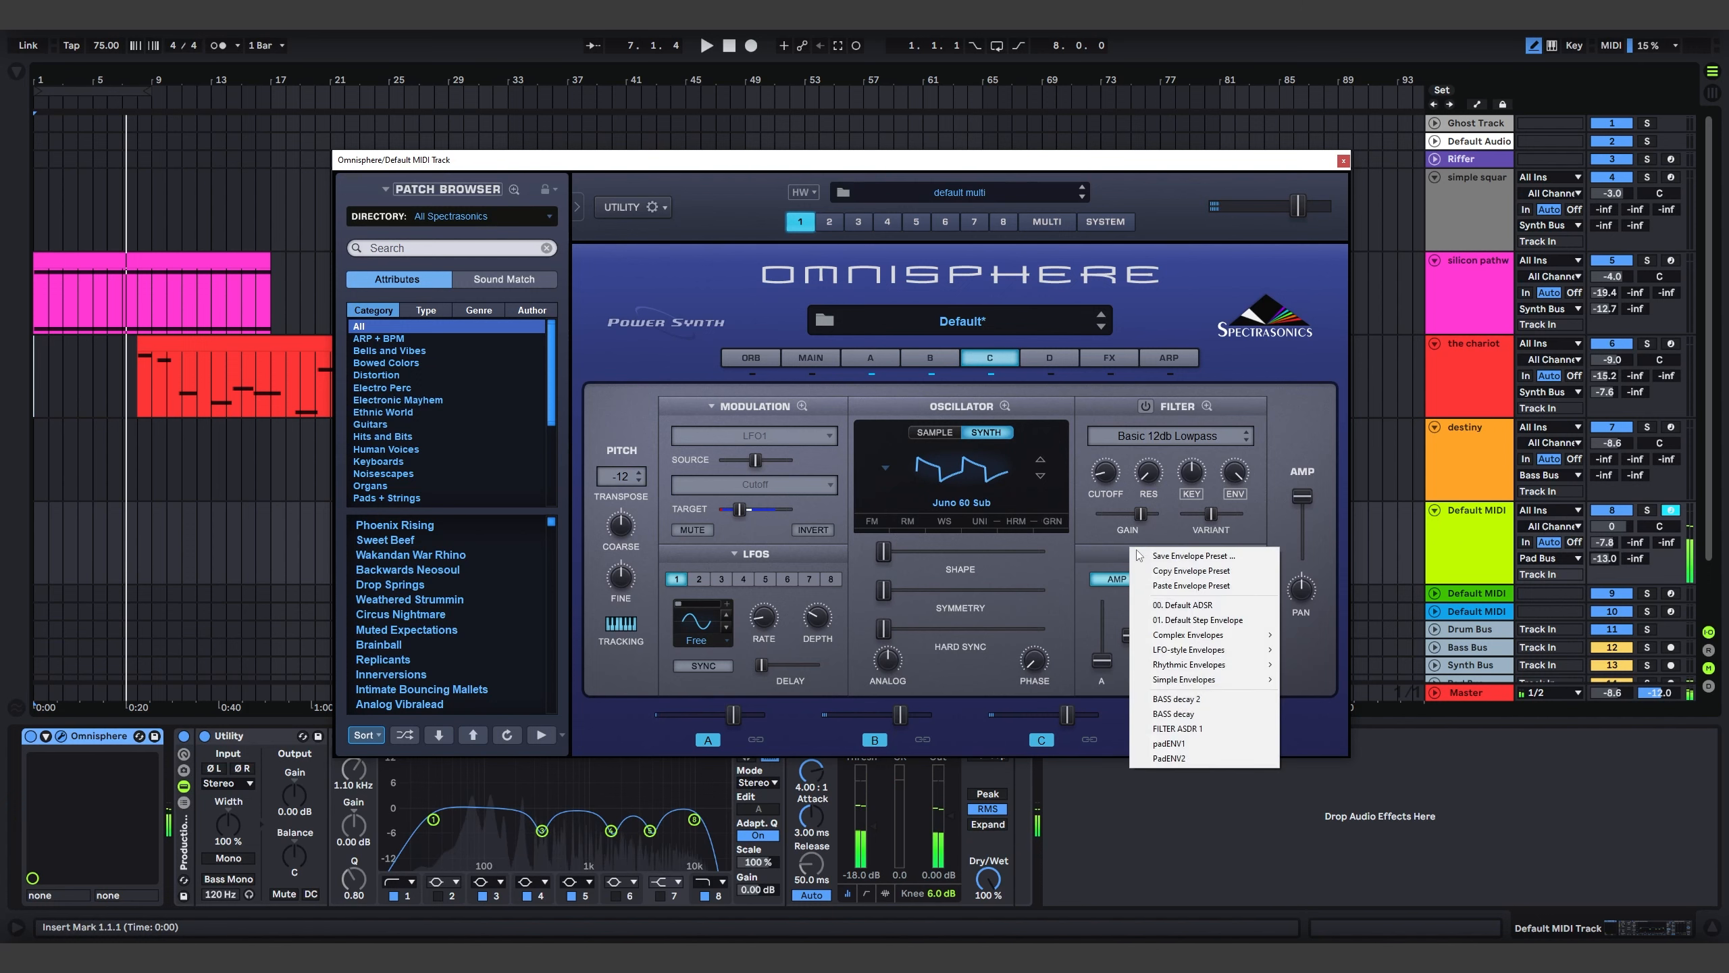
{"action": "left_click", "coordinate": [1157, 587]}
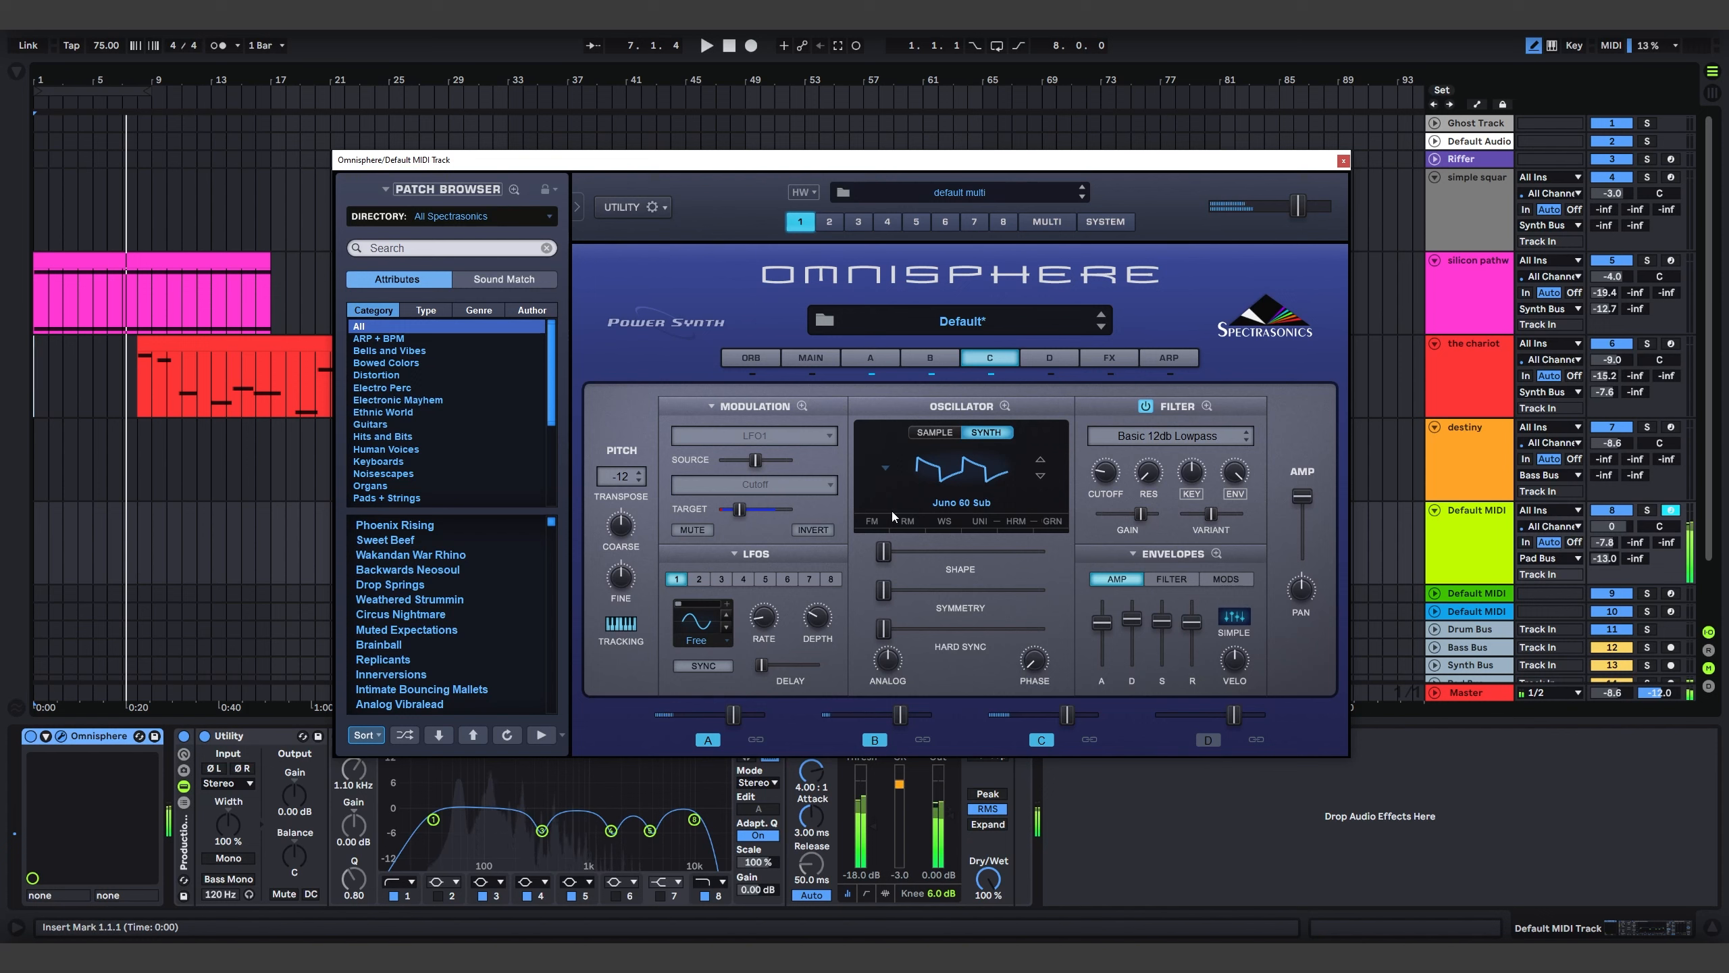
Add the creative Innerspace effect to the first slot of layer A's effects rack
{"action": "left_click", "coordinate": [870, 359]}
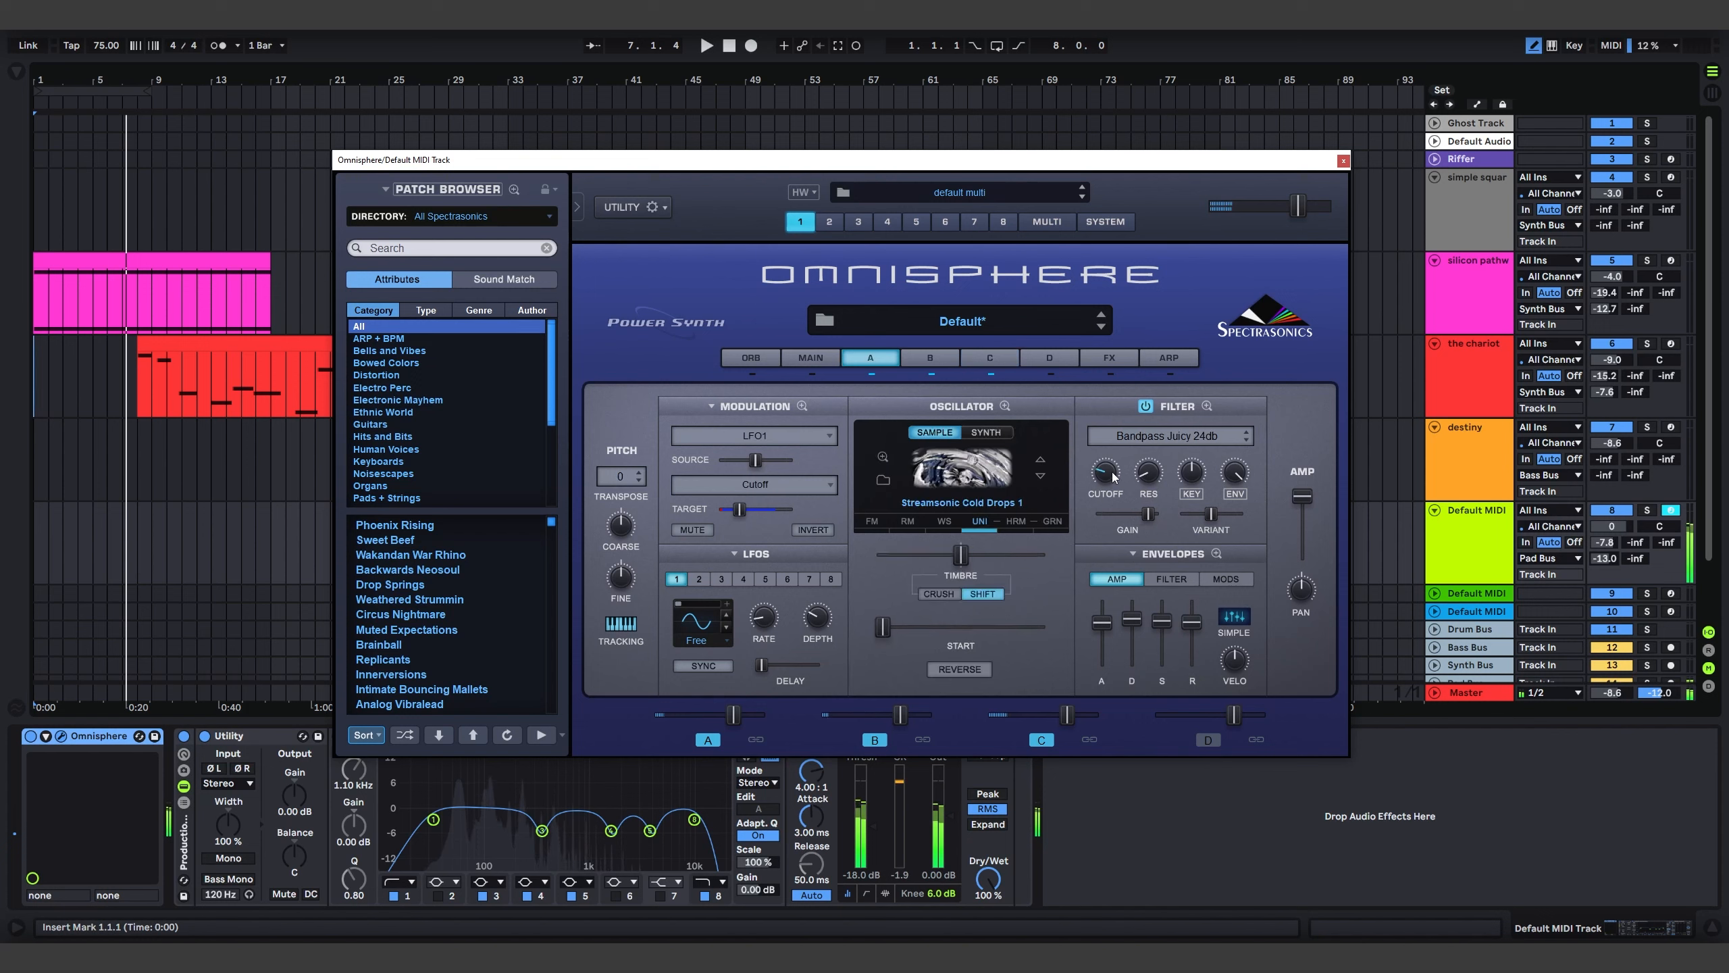
{"action": "left_click", "coordinate": [1111, 358]}
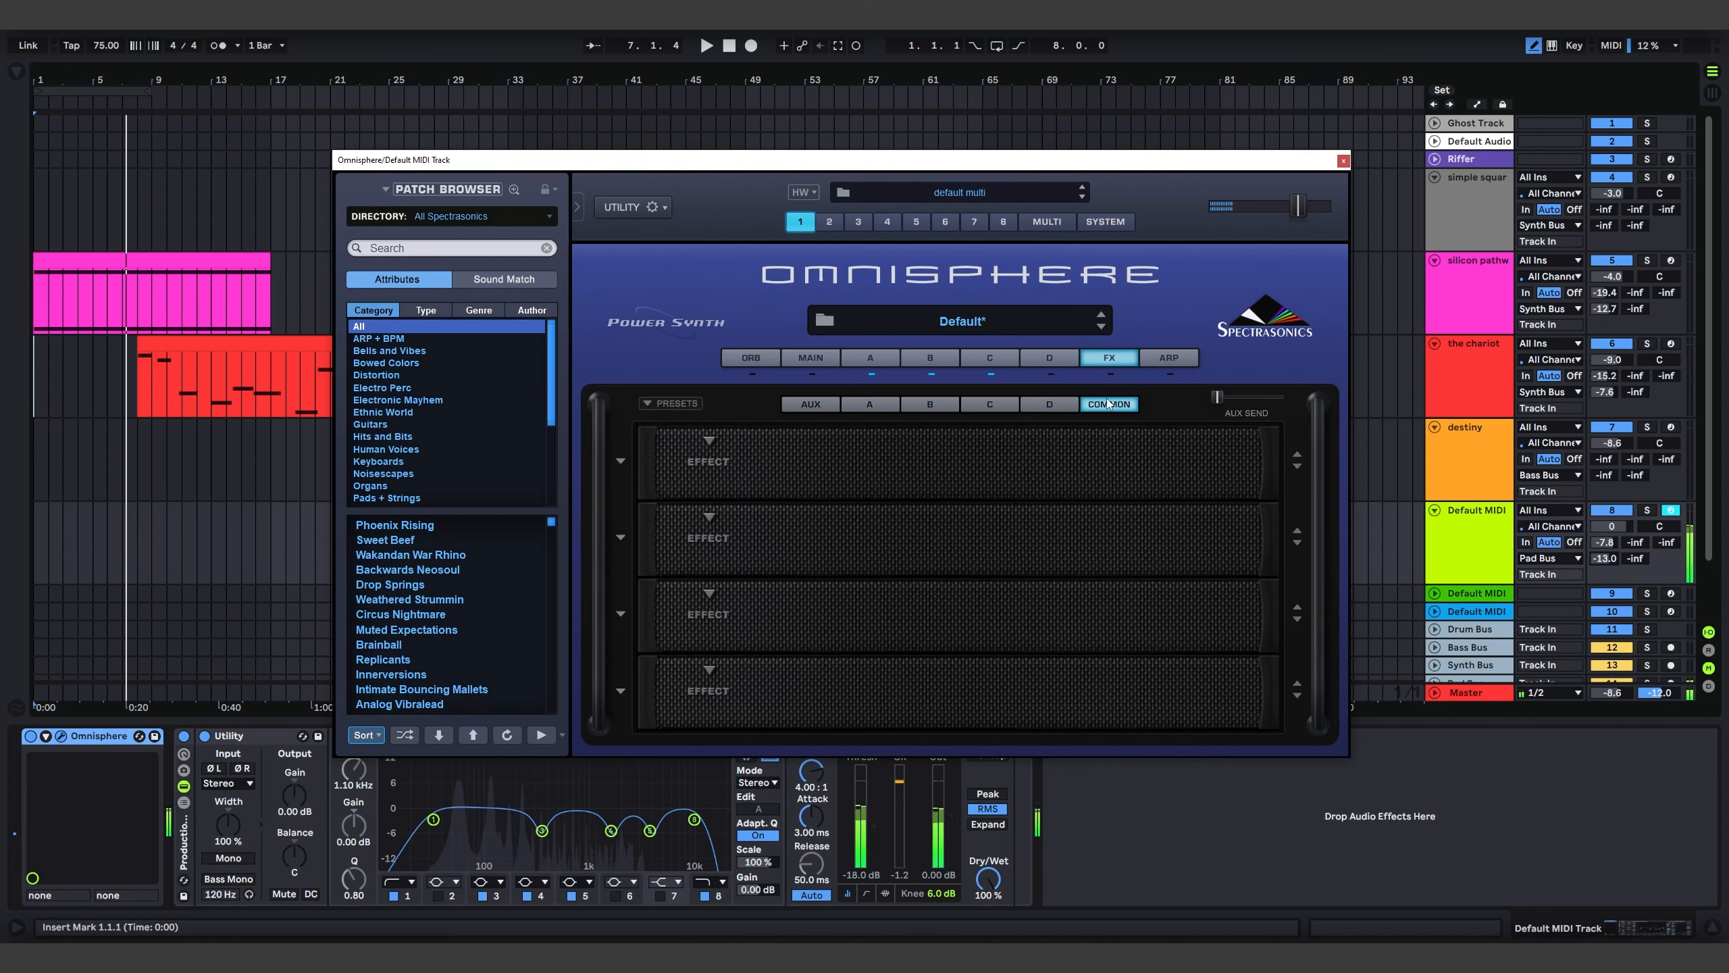
{"action": "left_click", "coordinate": [885, 405]}
{"action": "left_click", "coordinate": [784, 458]}
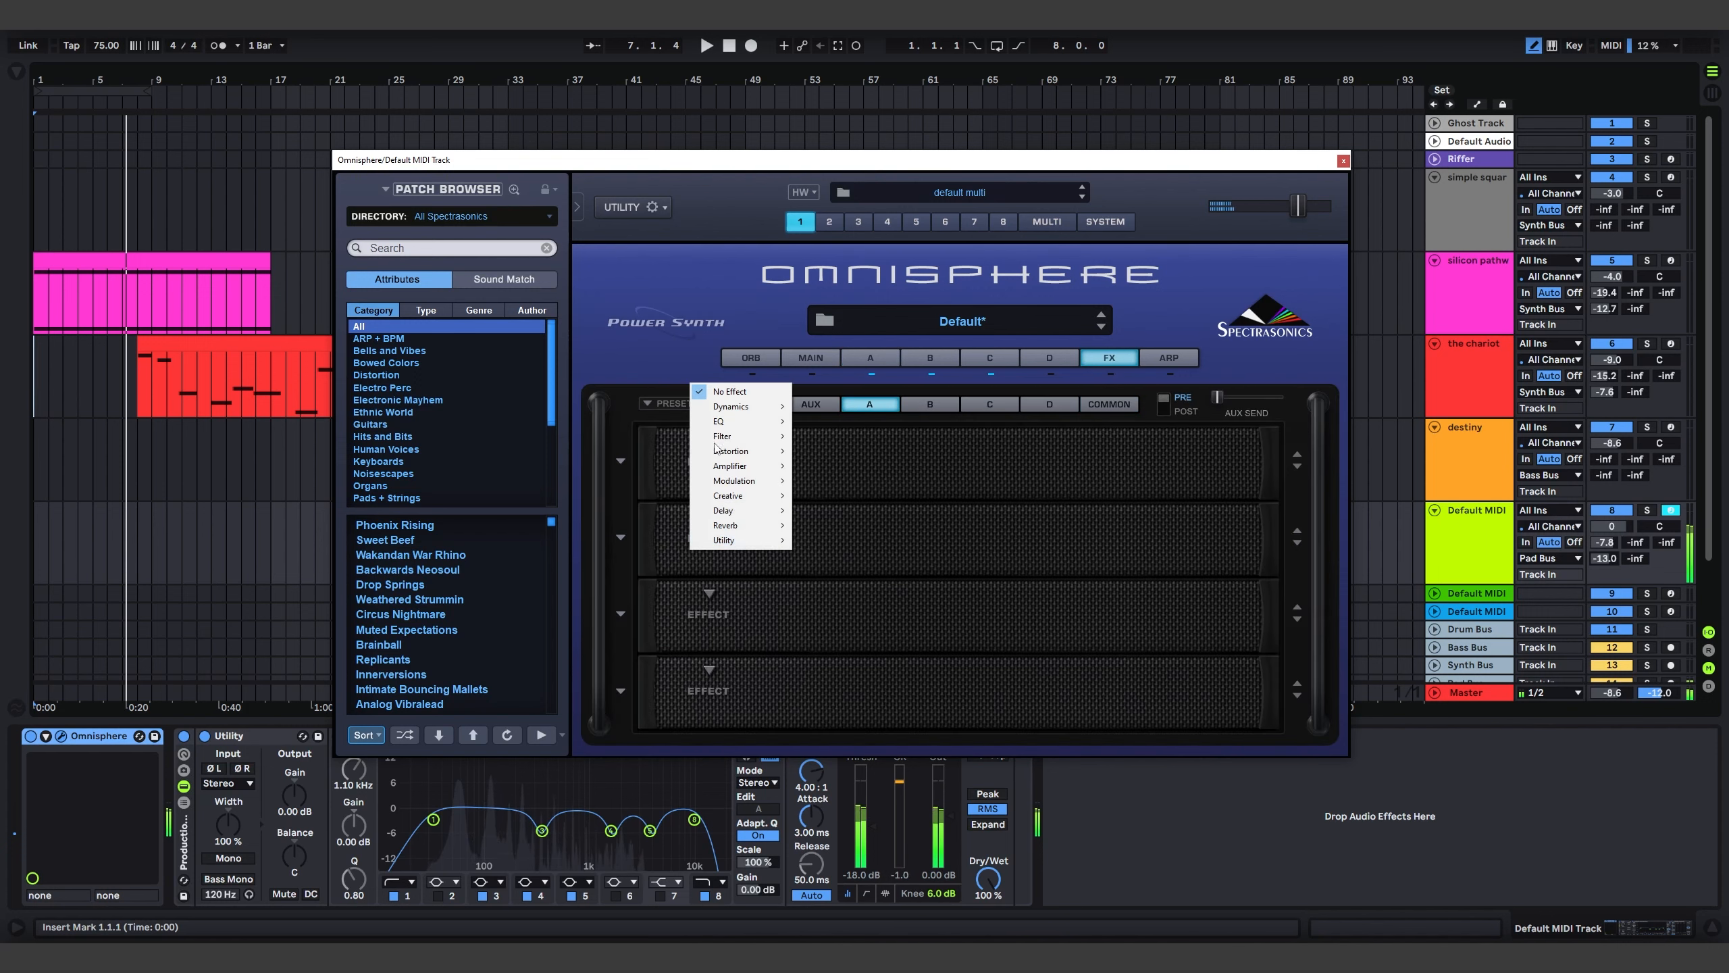
{"action": "mouse_move", "coordinate": [766, 502]}
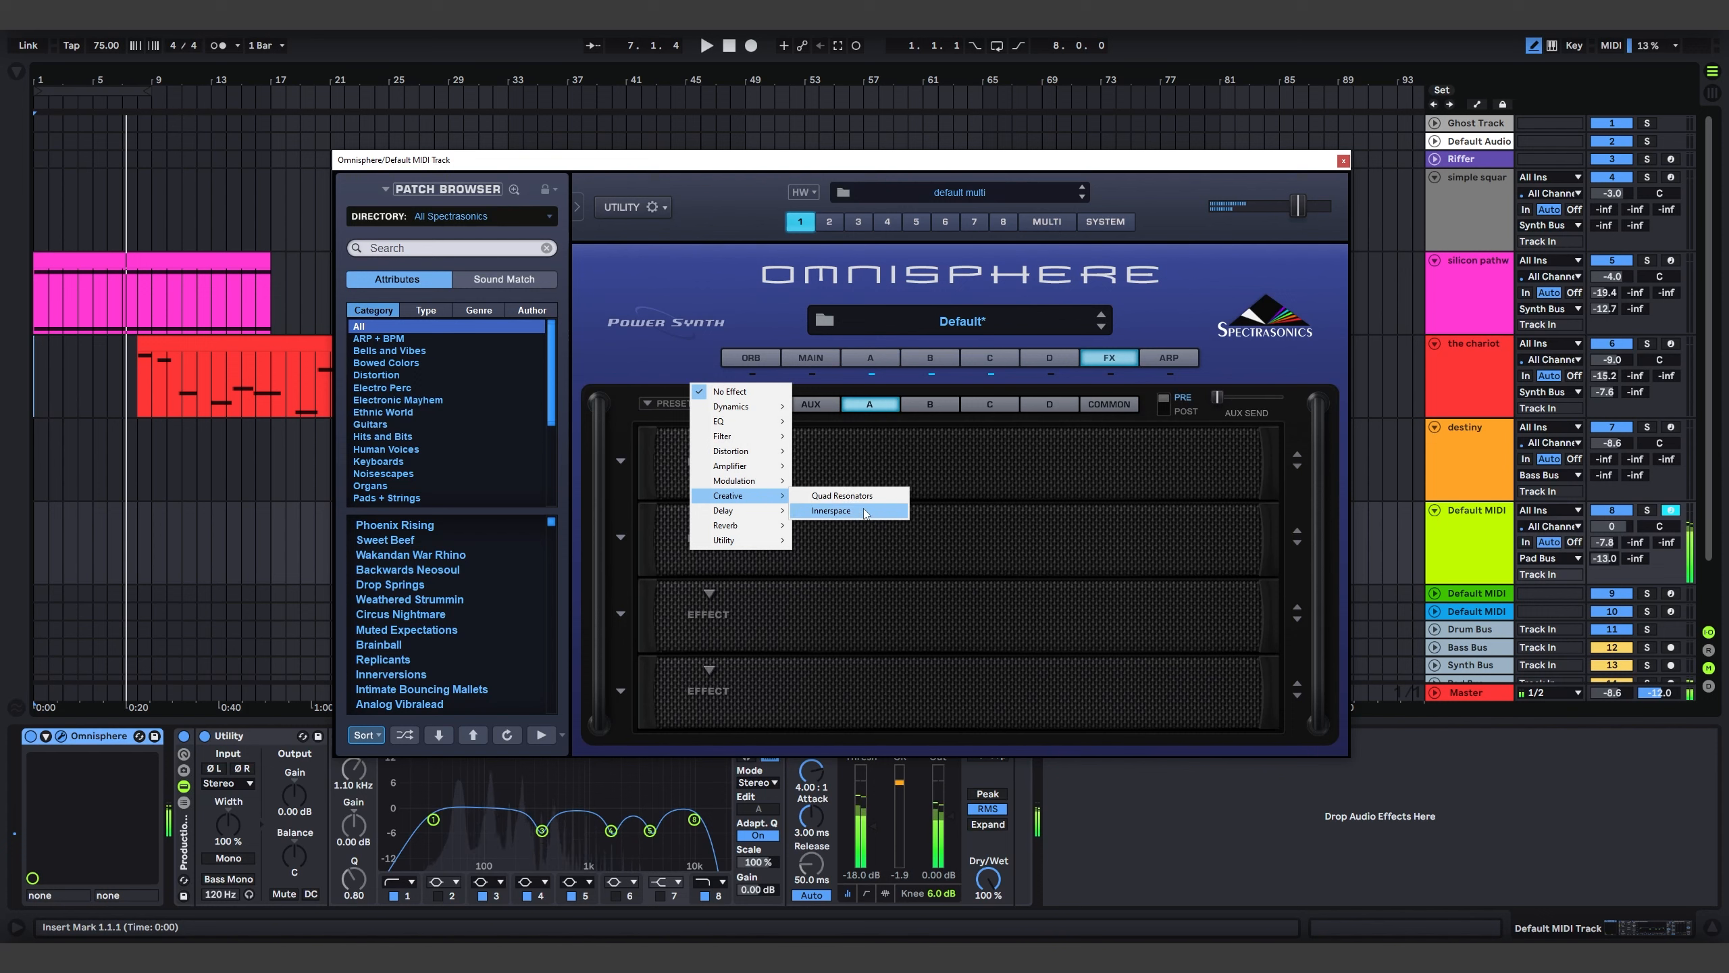
{"action": "left_click", "coordinate": [831, 510]}
Set Innerspace's A source to the environmental texture Fire 1 and B to the diffused space Stretched Leaves, and adjust its input level
{"action": "left_click", "coordinate": [885, 463]}
{"action": "mouse_move", "coordinate": [884, 499]}
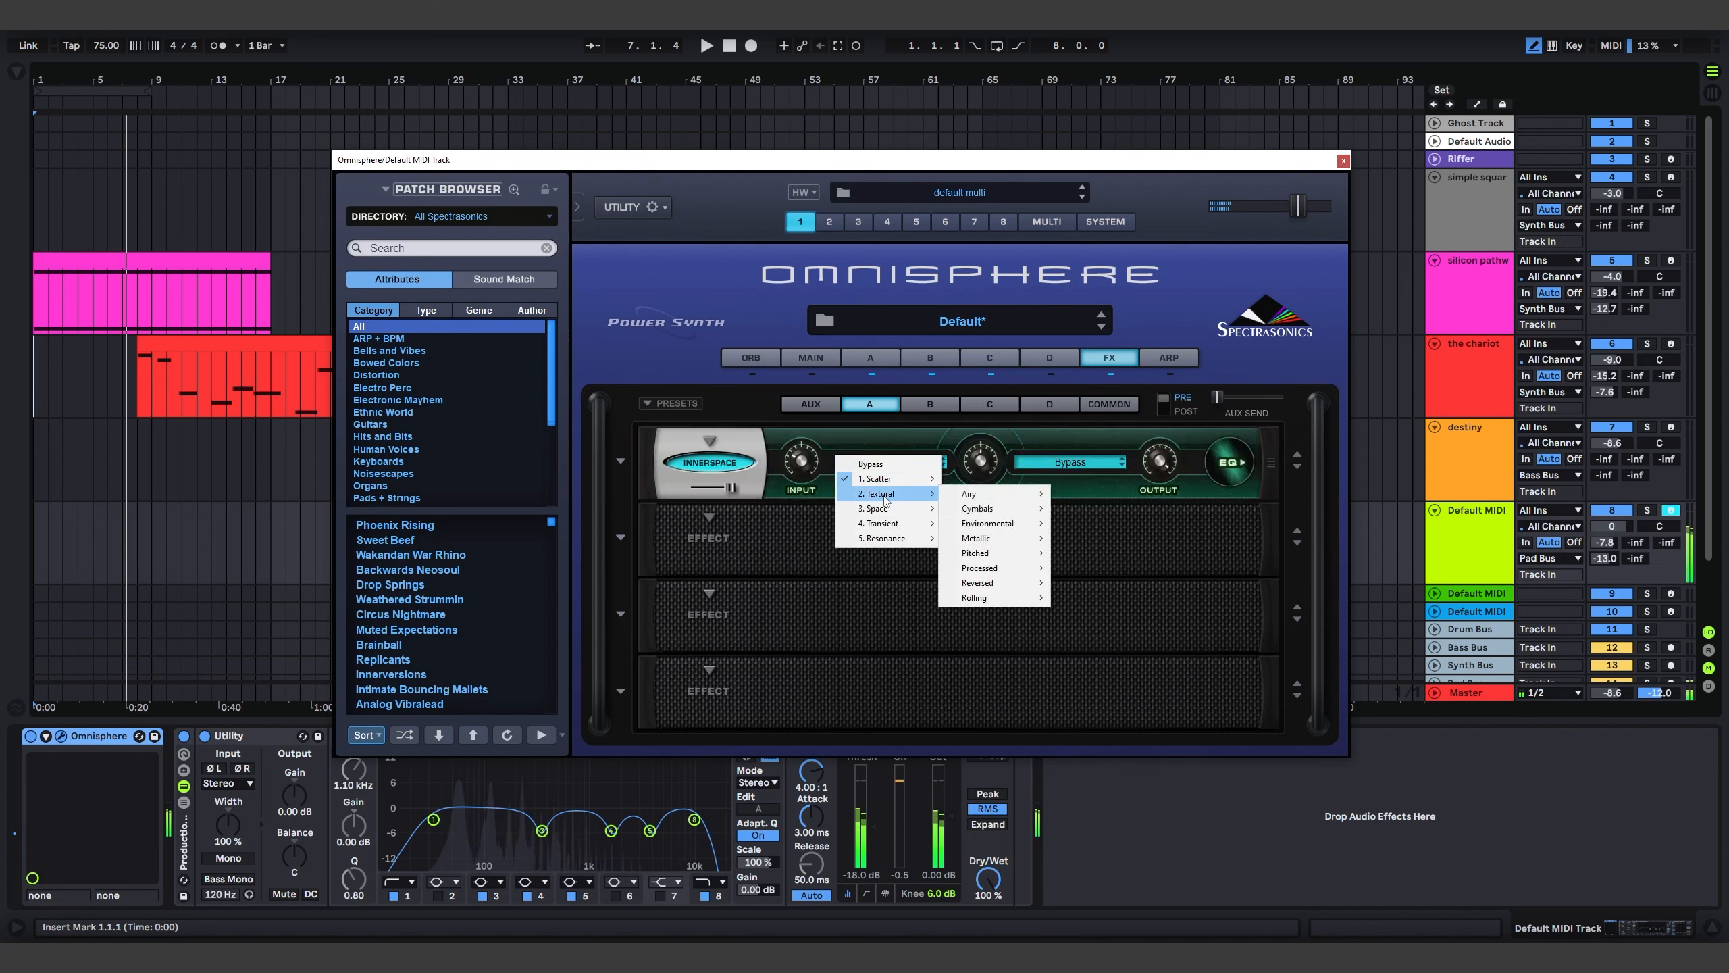
{"action": "mouse_move", "coordinate": [987, 523]}
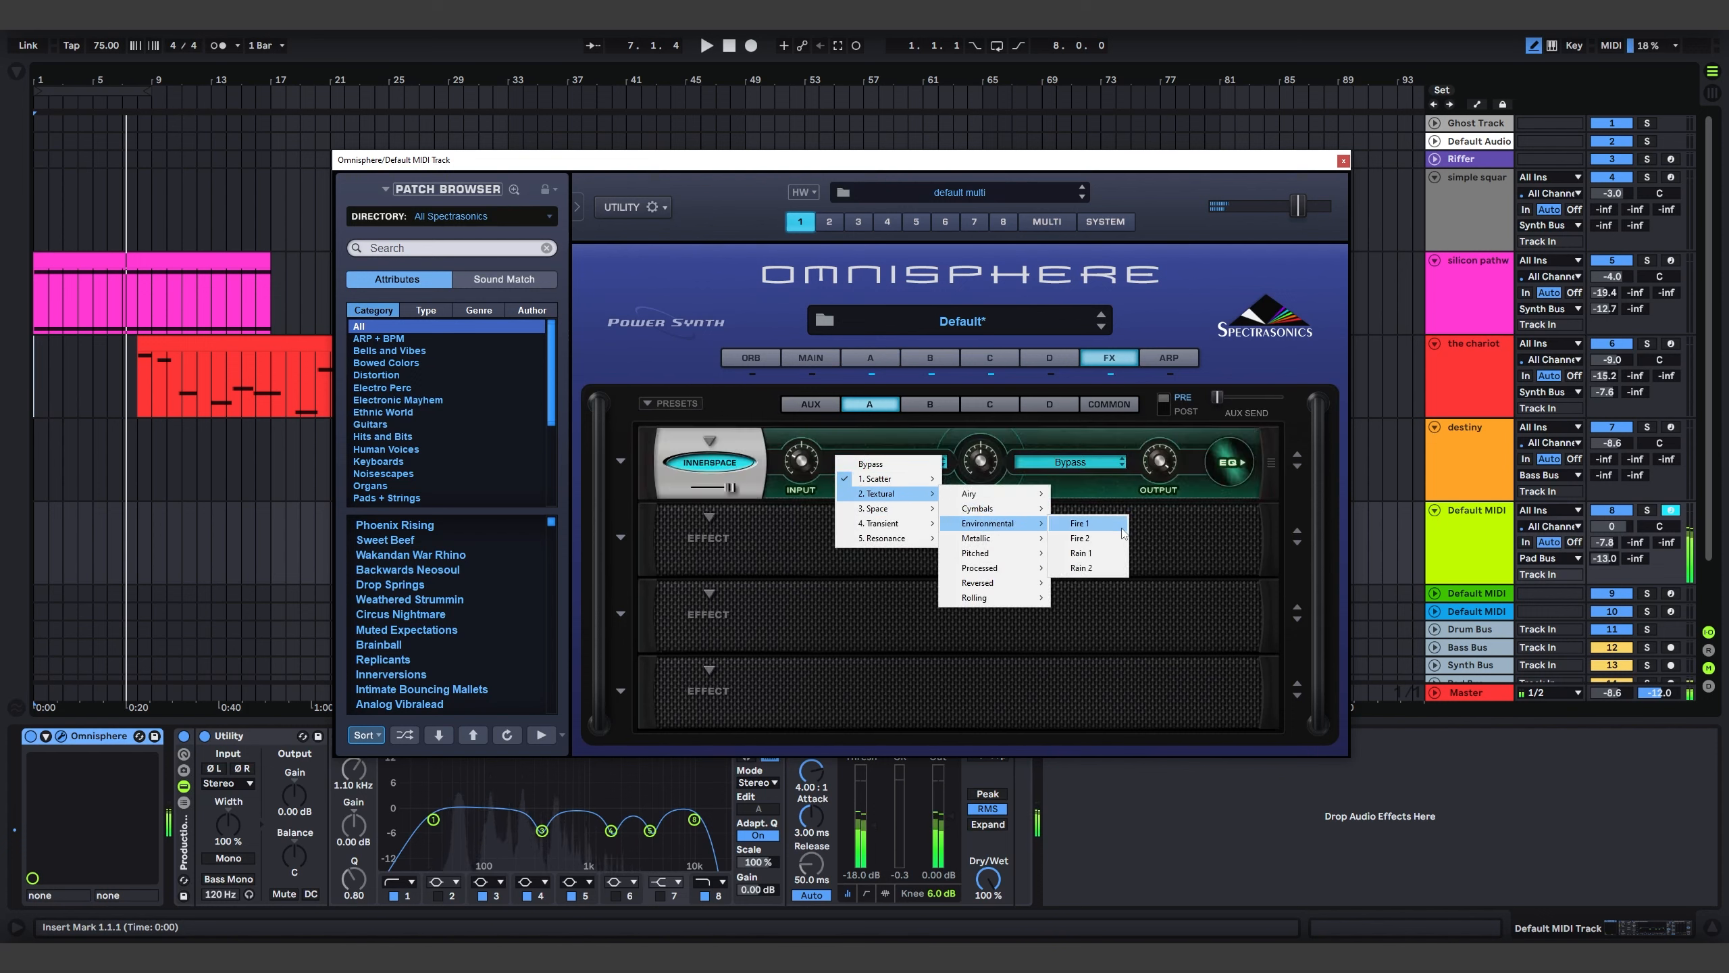
{"action": "left_click", "coordinate": [1083, 522]}
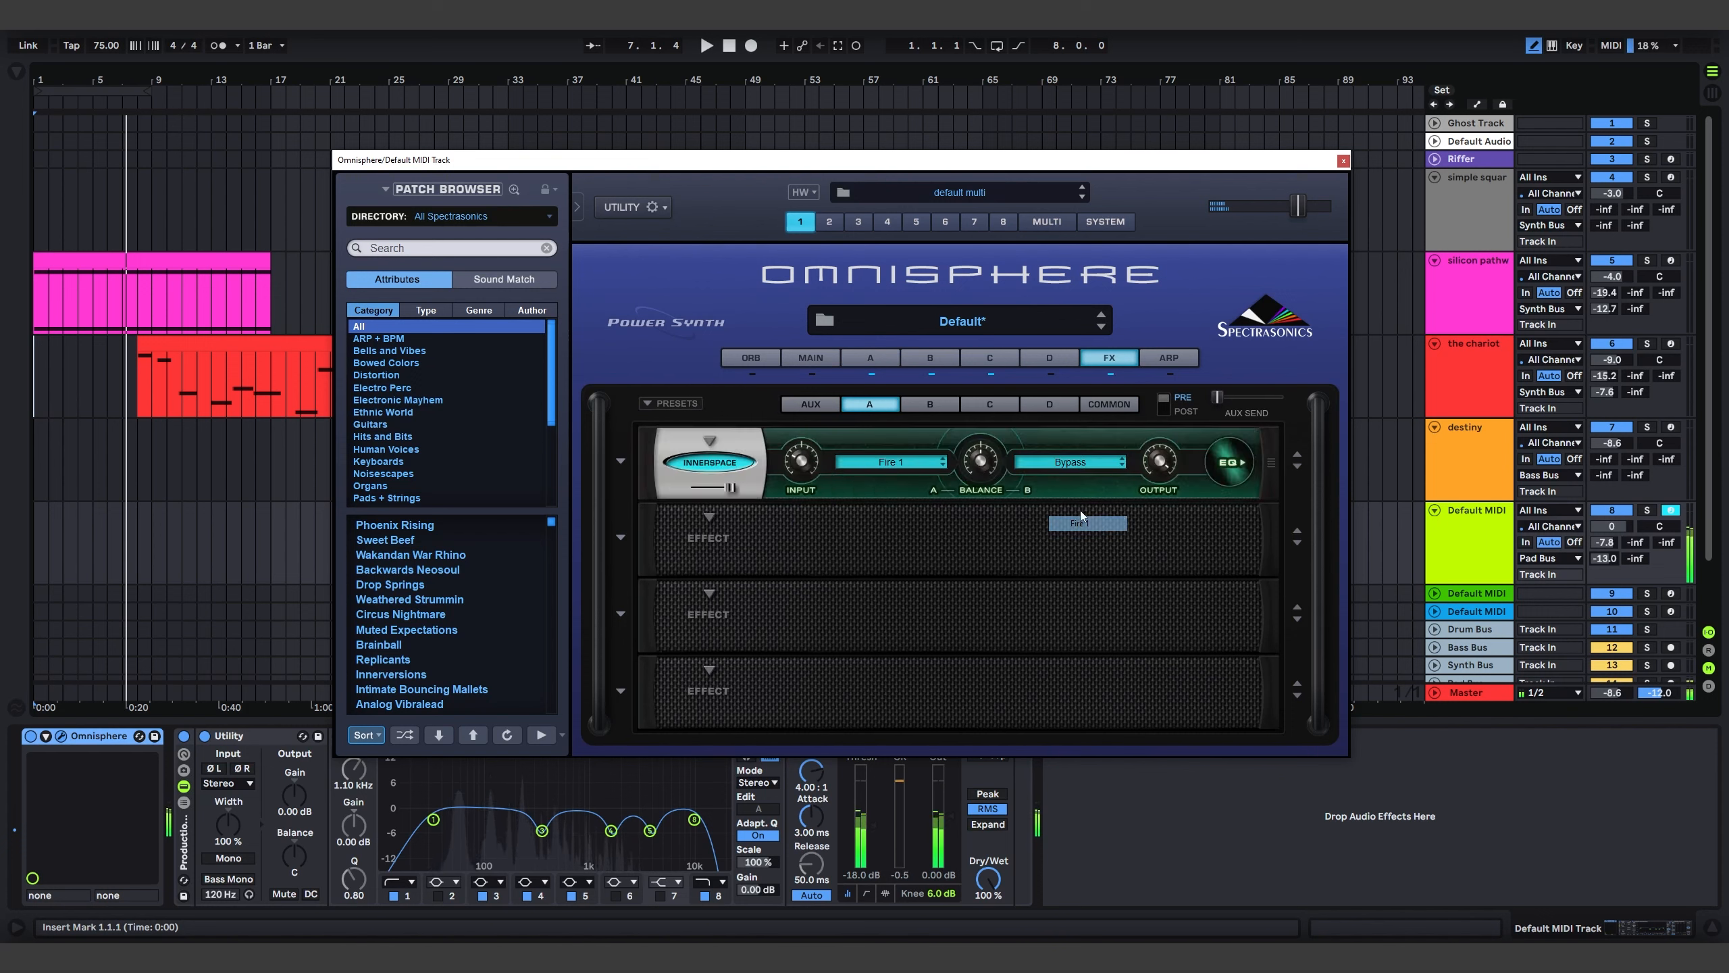
{"action": "left_click", "coordinate": [1073, 468]}
{"action": "mouse_move", "coordinate": [1083, 511]}
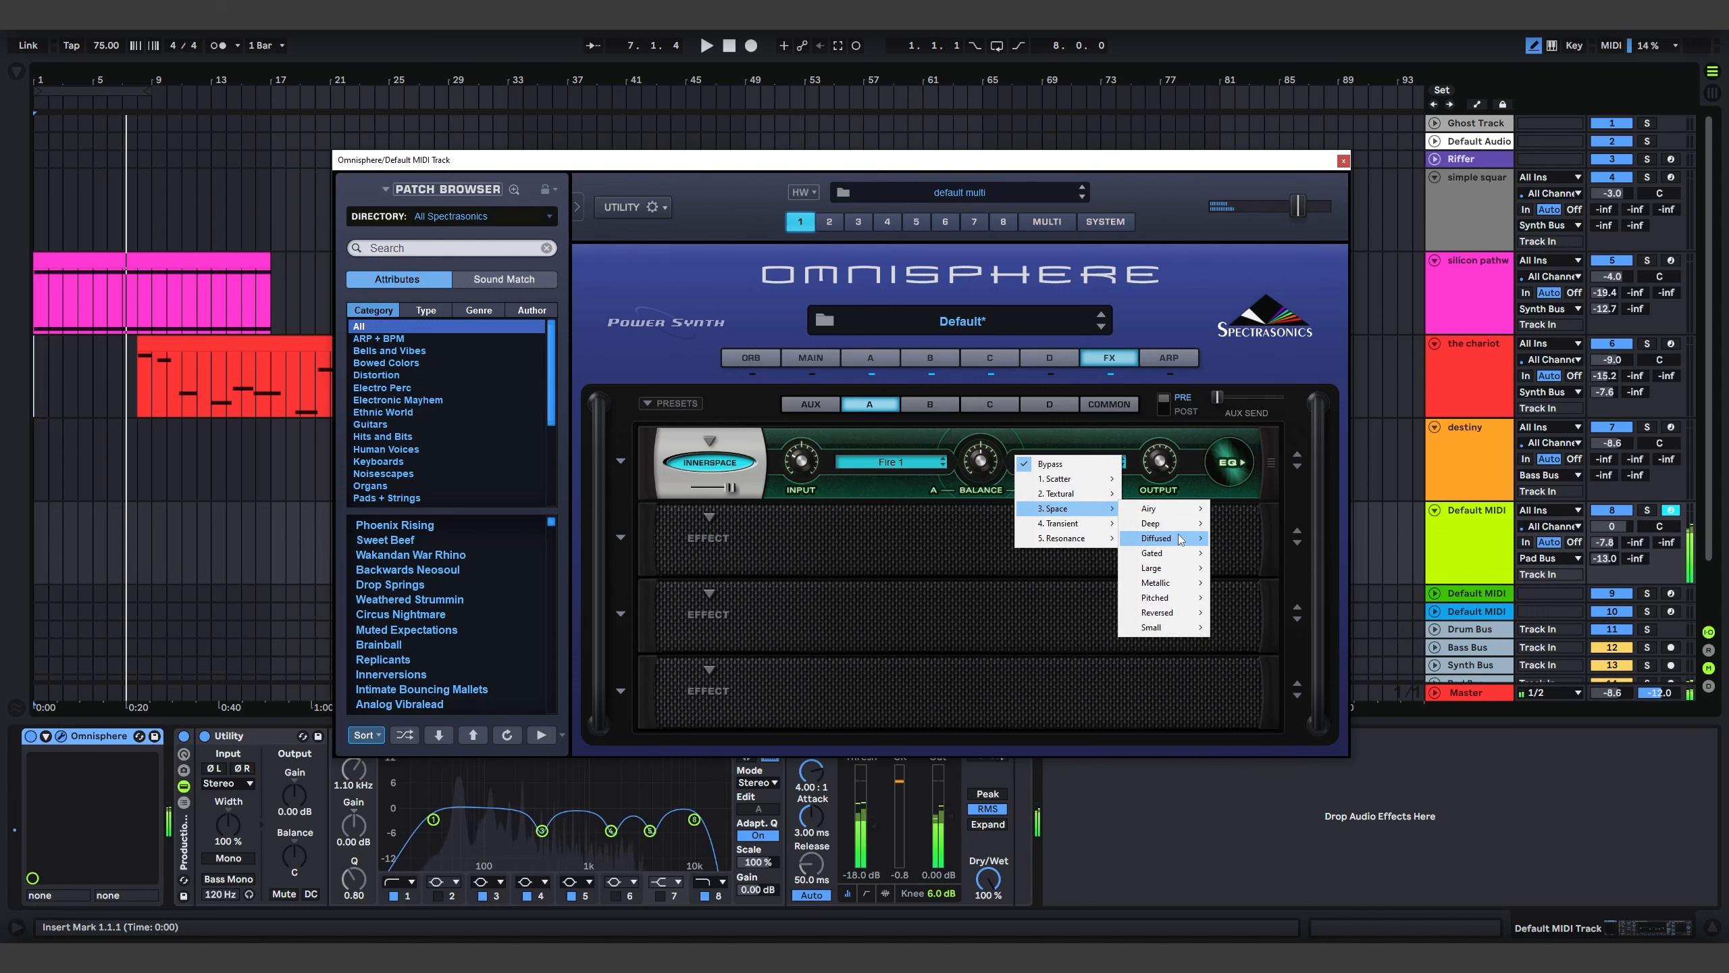
{"action": "mouse_move", "coordinate": [1182, 540]}
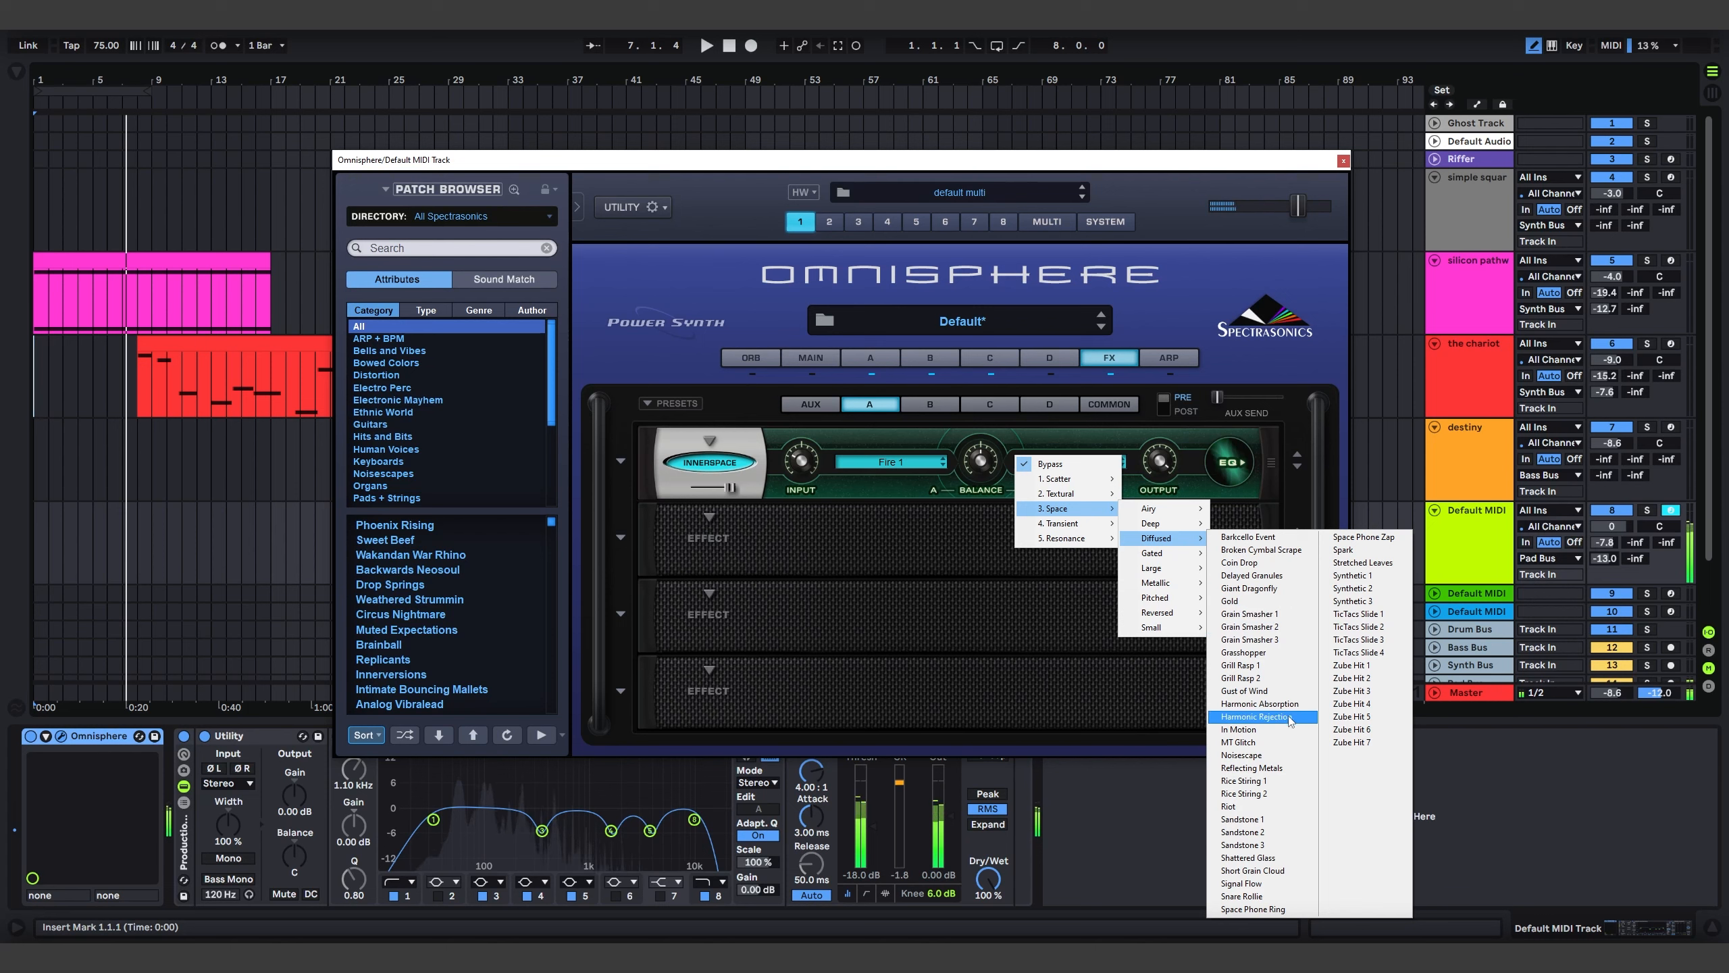
{"action": "left_click", "coordinate": [1374, 563]}
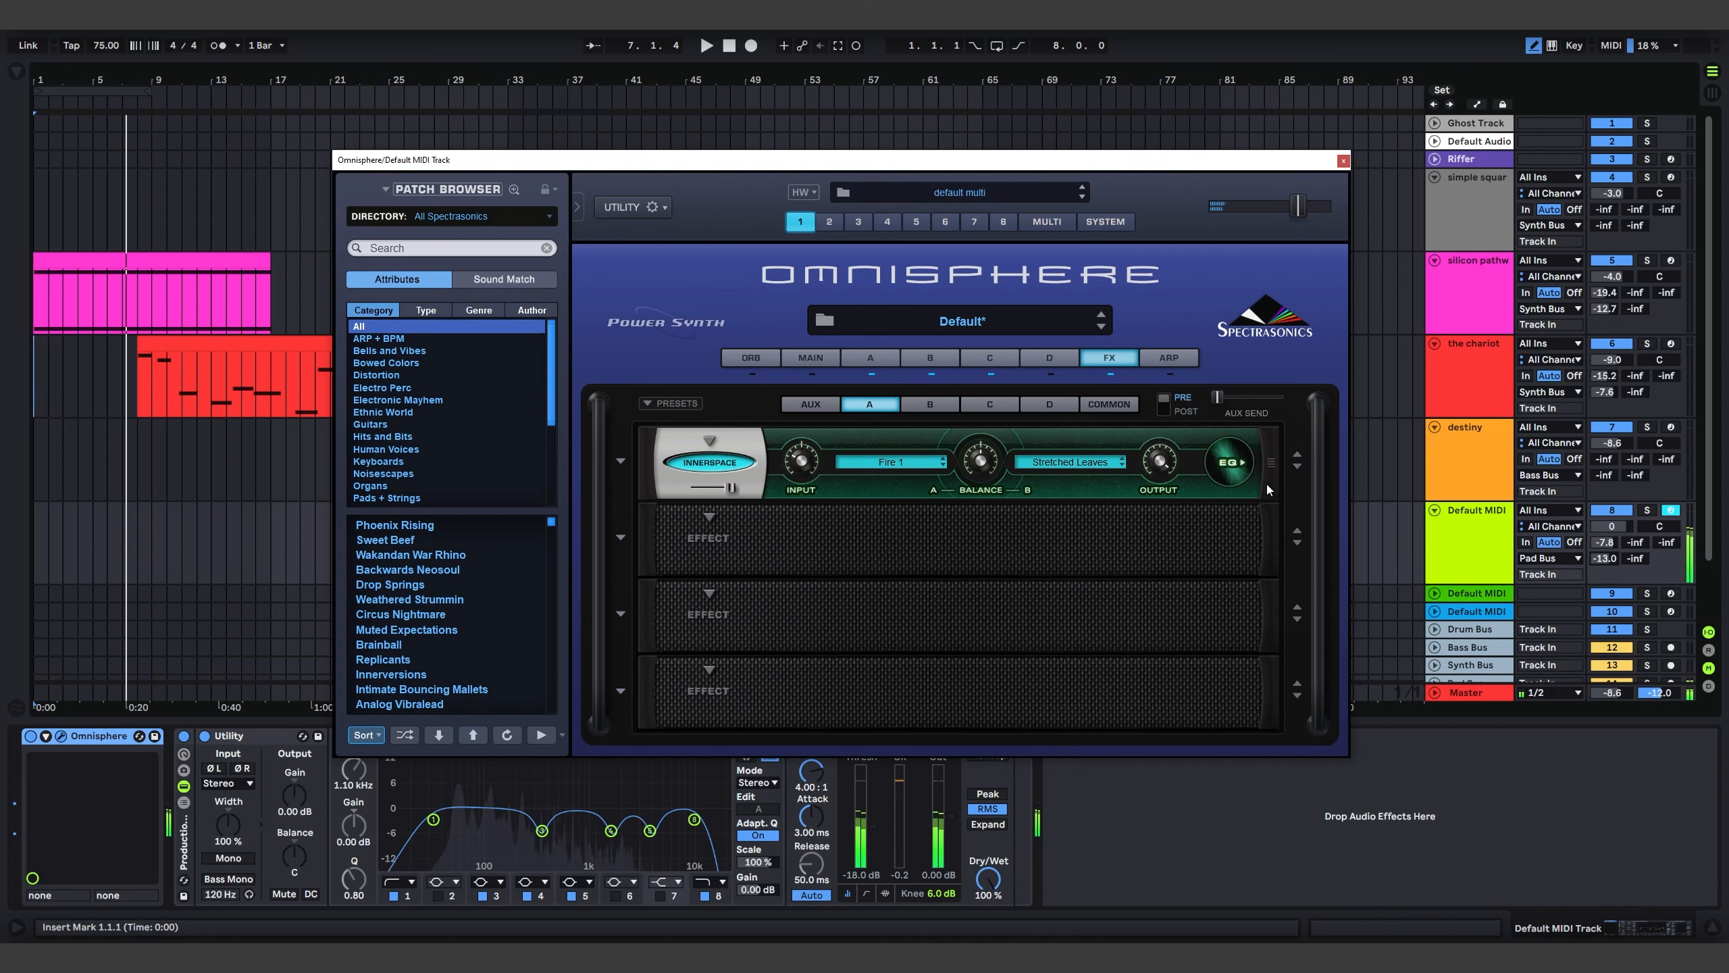
{"action": "left_click_drag", "start_coordinate": [808, 465], "coordinate": [808, 443]}
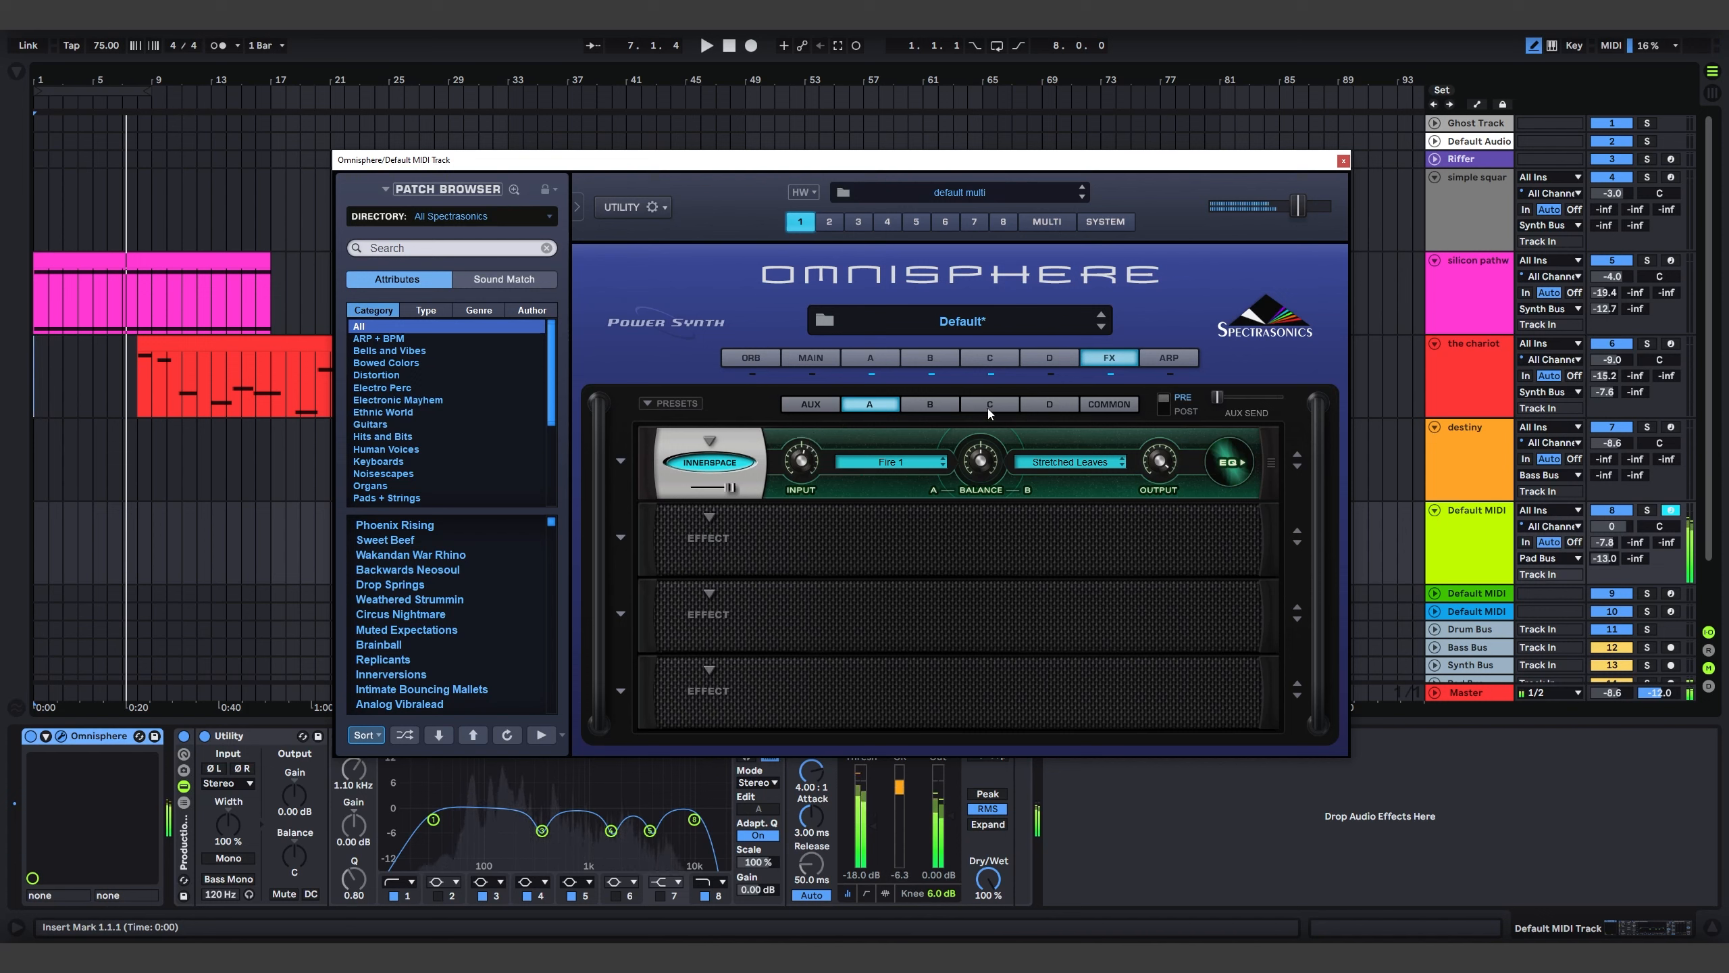
Return to layer A's page, lower the Utility gain on the pad track to -6.11 dB and close the synth window
{"action": "left_click", "coordinate": [882, 355]}
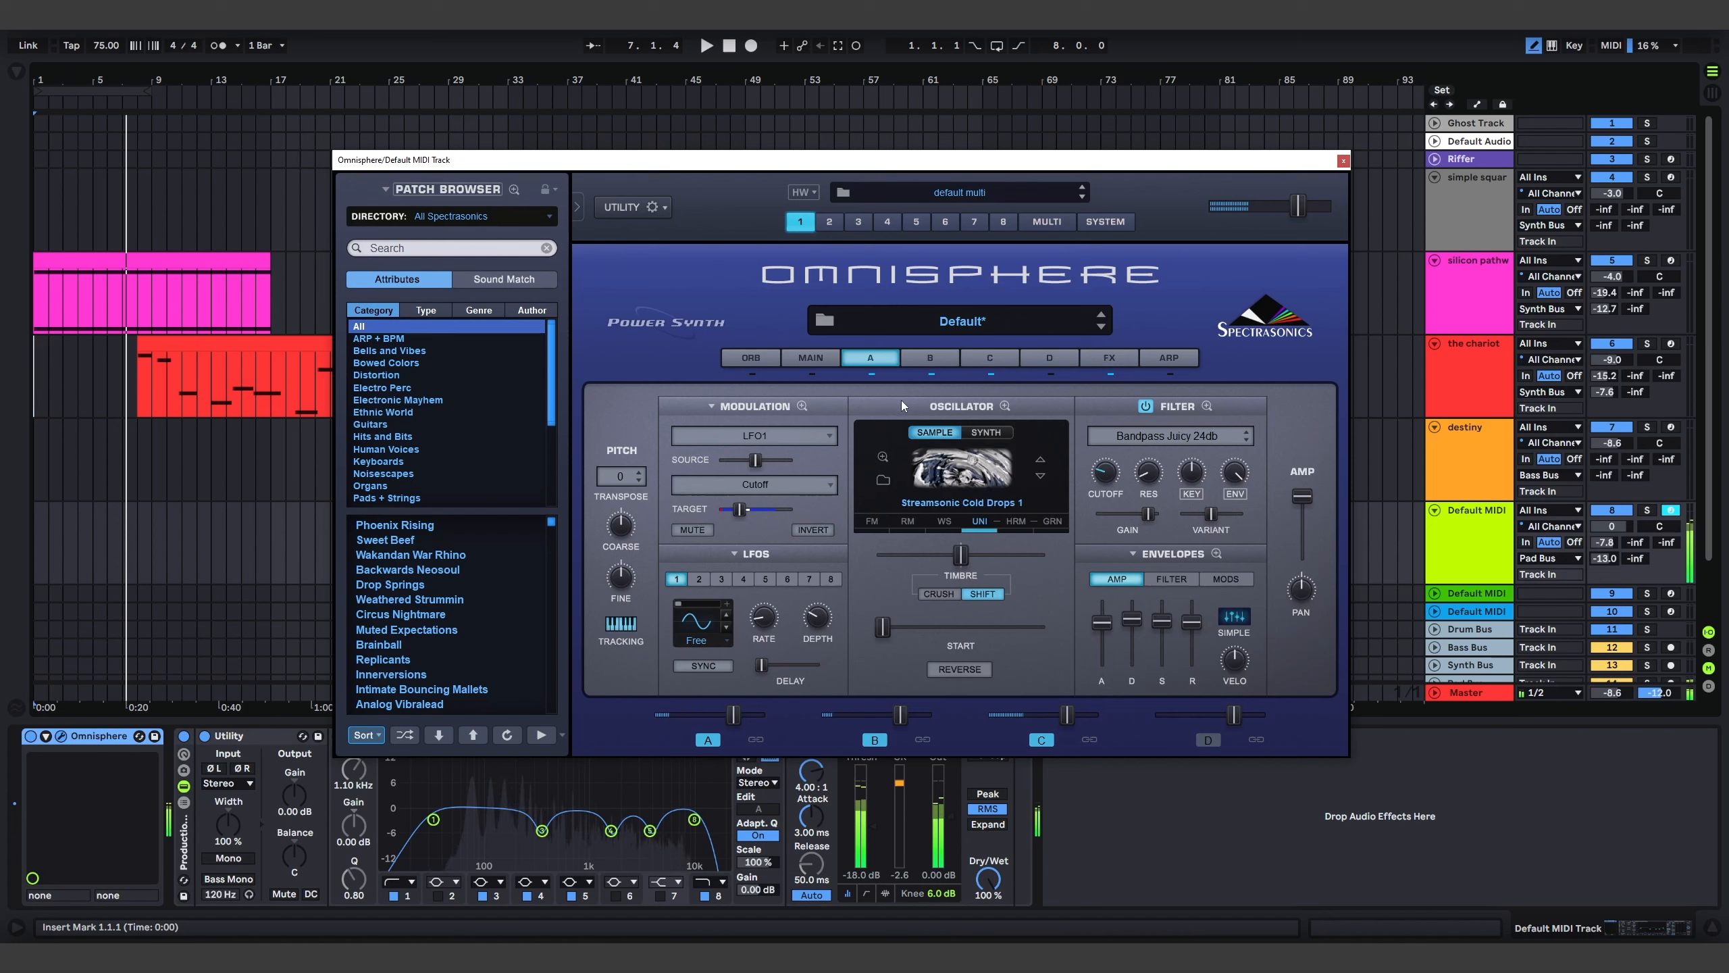
{"action": "left_click_drag", "start_coordinate": [300, 796], "coordinate": [300, 817]}
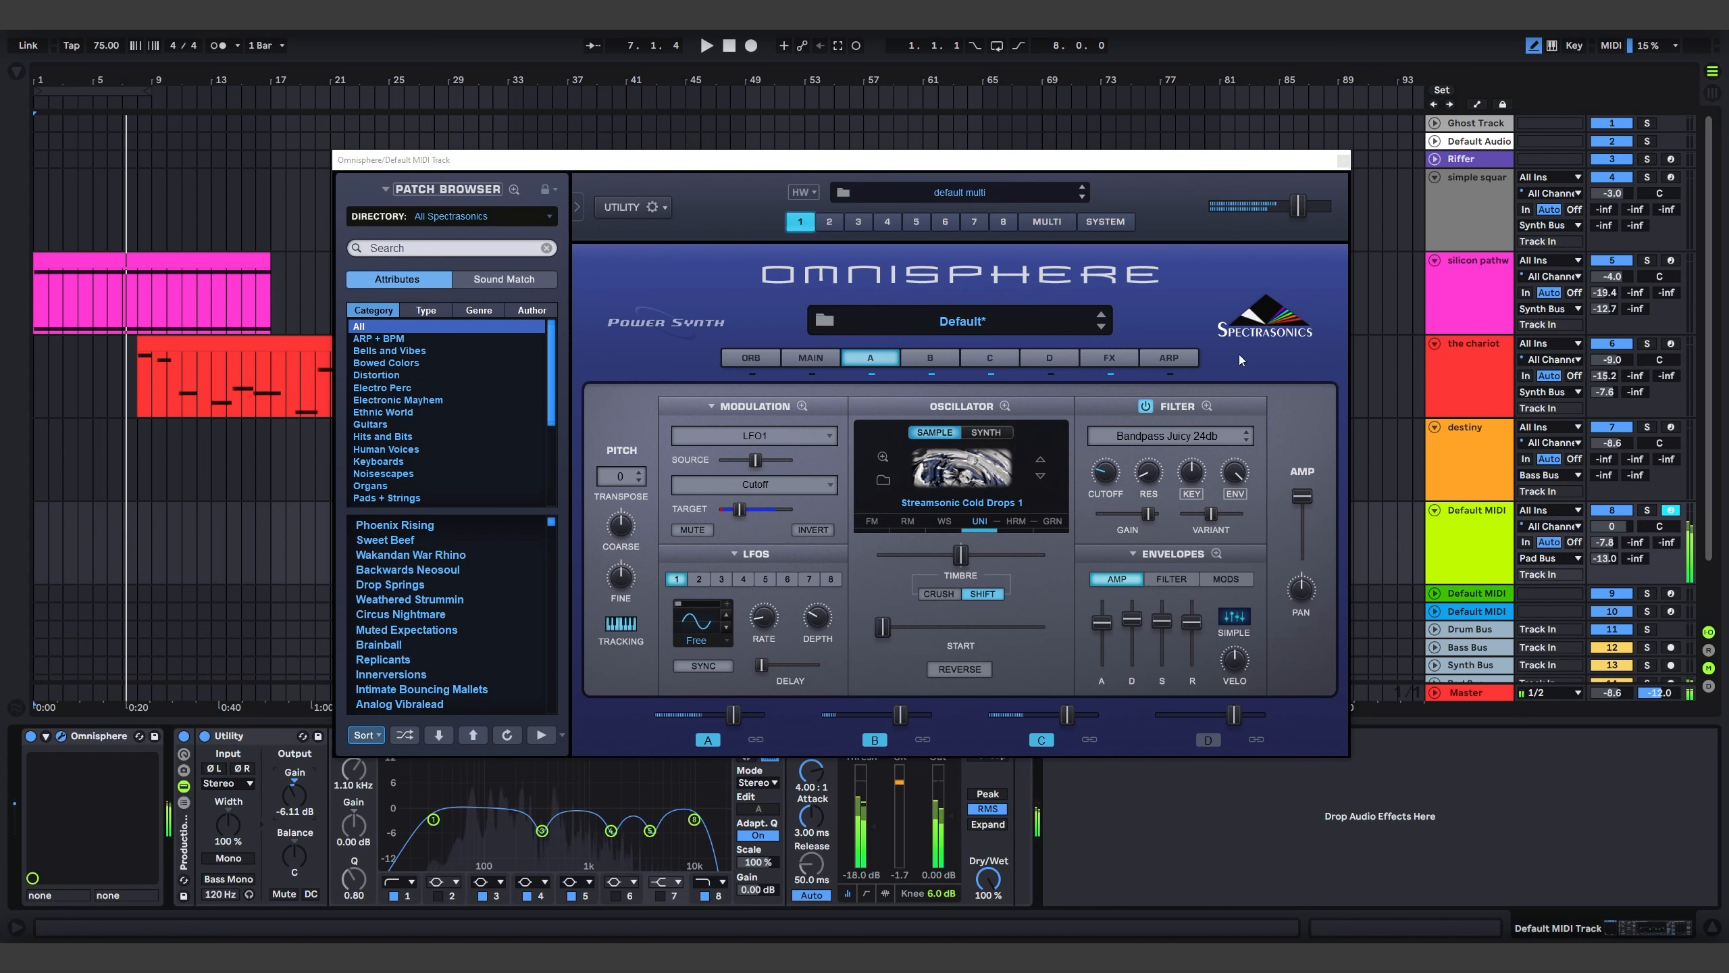
{"action": "left_click", "coordinate": [1343, 161]}
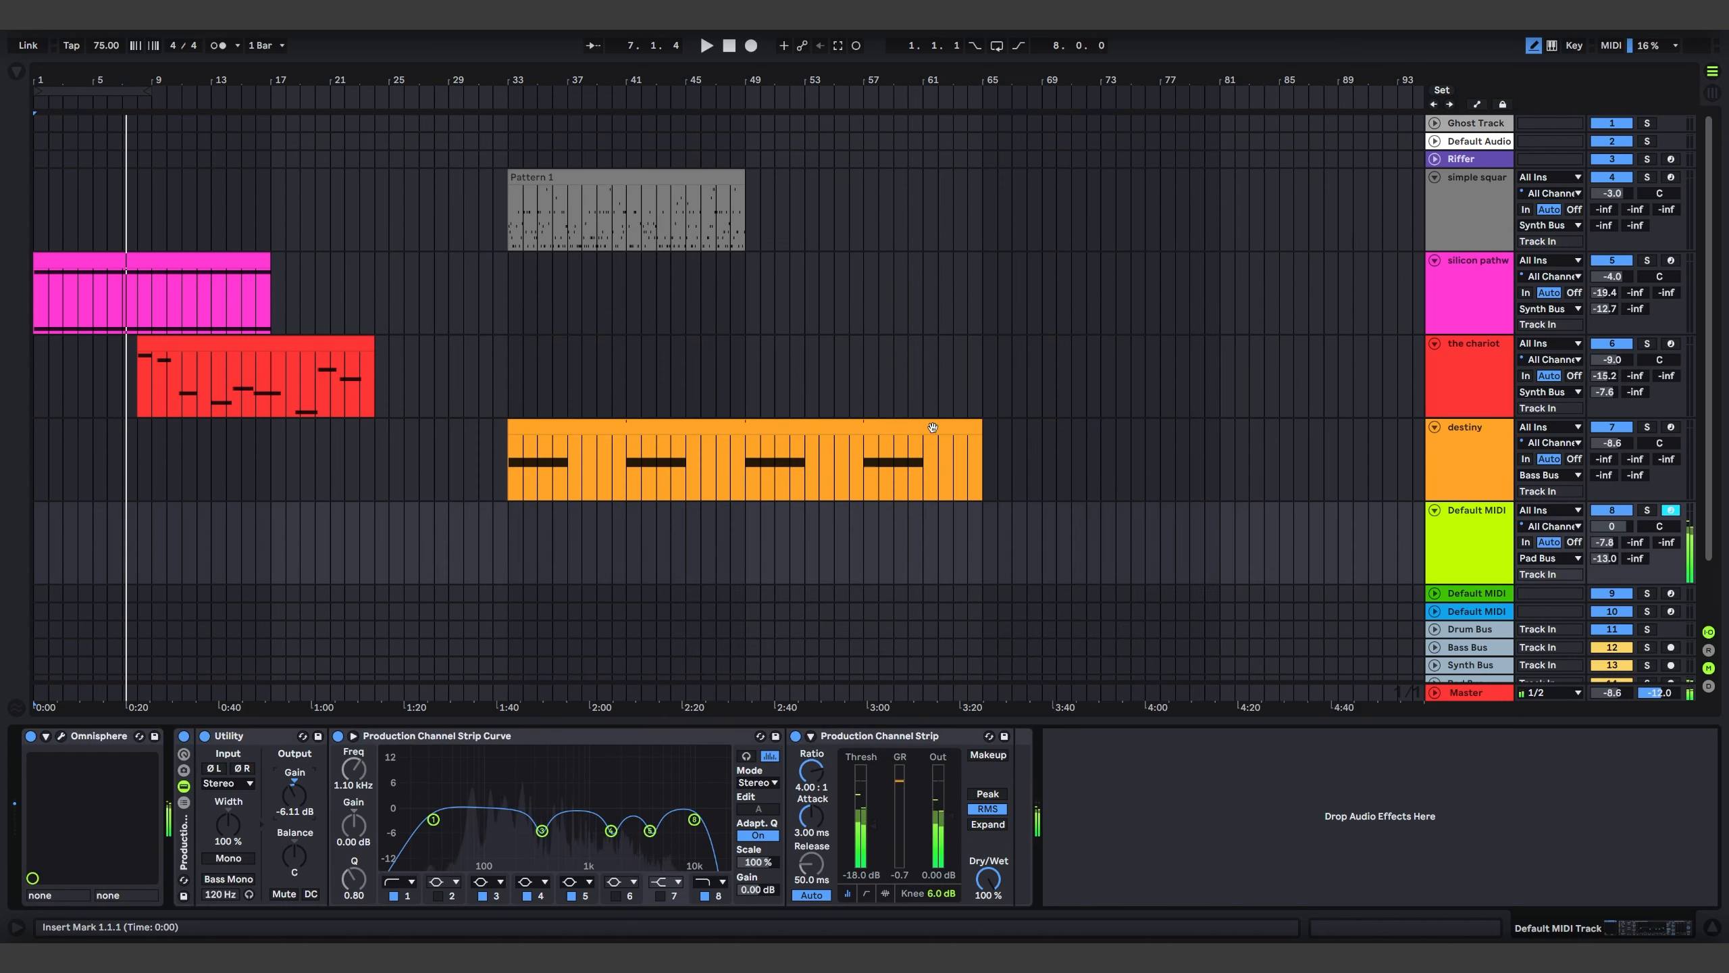
Create an 8-bar MIDI clip from bar 1 to bar 9 on the pad track, enlarge its note editor and colour it blue
{"action": "left_click_drag", "start_coordinate": [47, 531], "coordinate": [164, 532]}
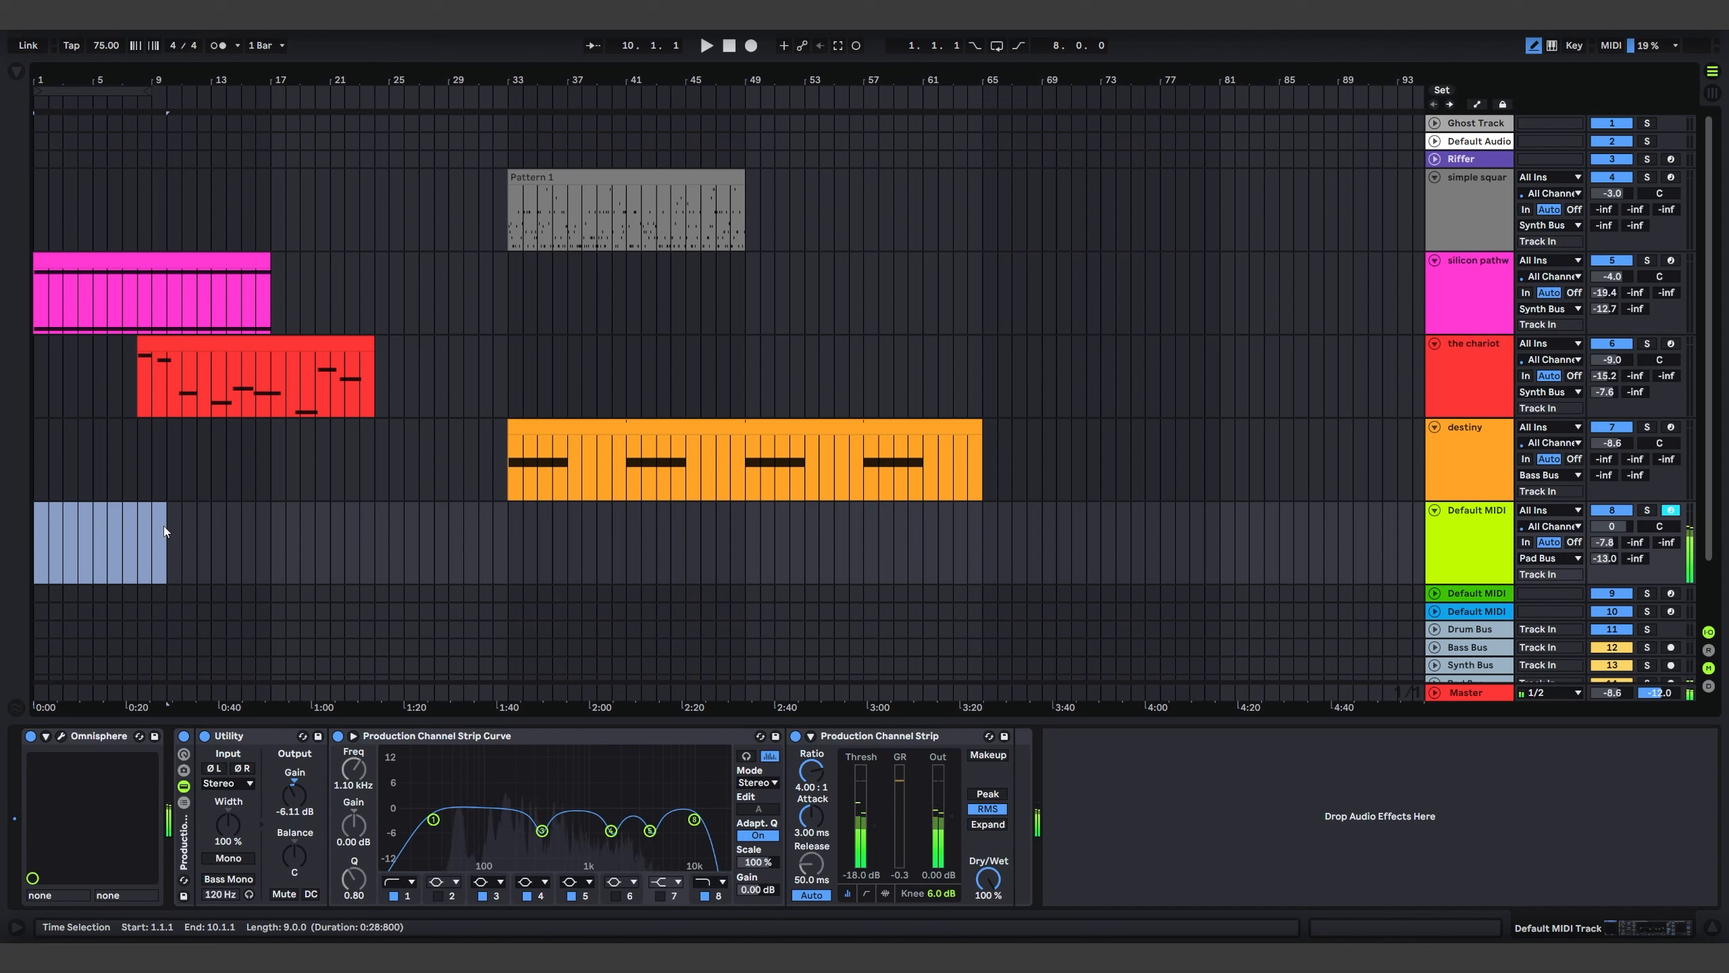
{"action": "left_click_drag", "start_coordinate": [164, 526], "coordinate": [157, 528]}
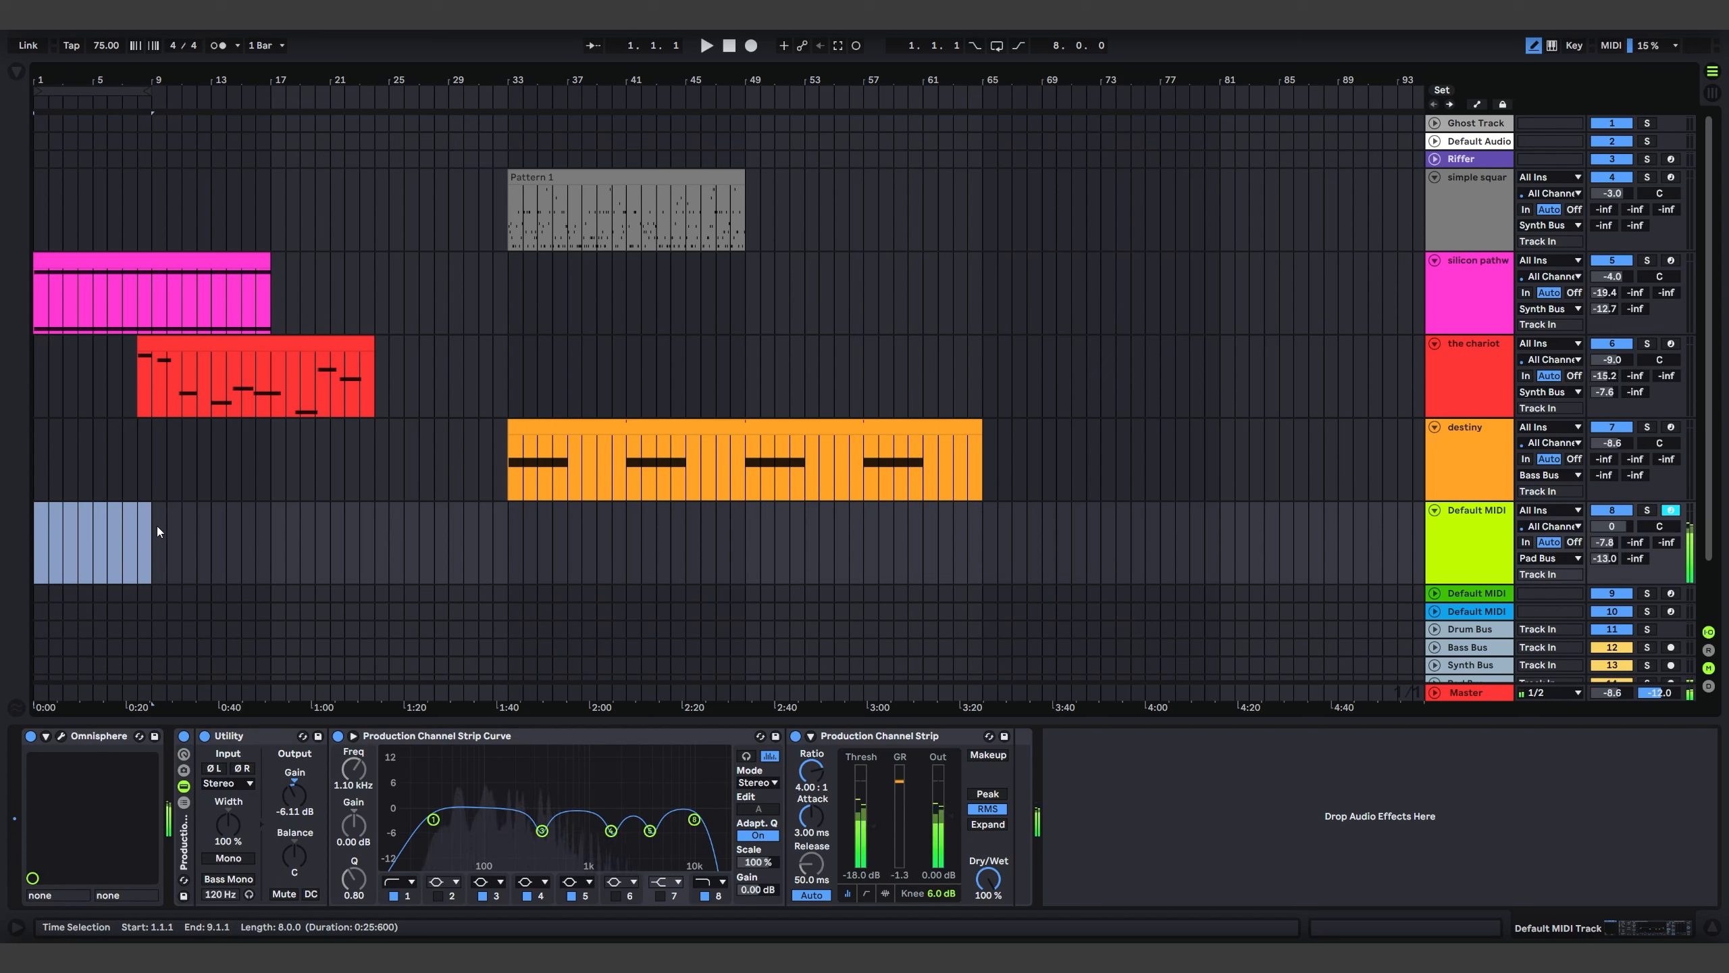
{"action": "key", "text": "ctrl+shift+m"}
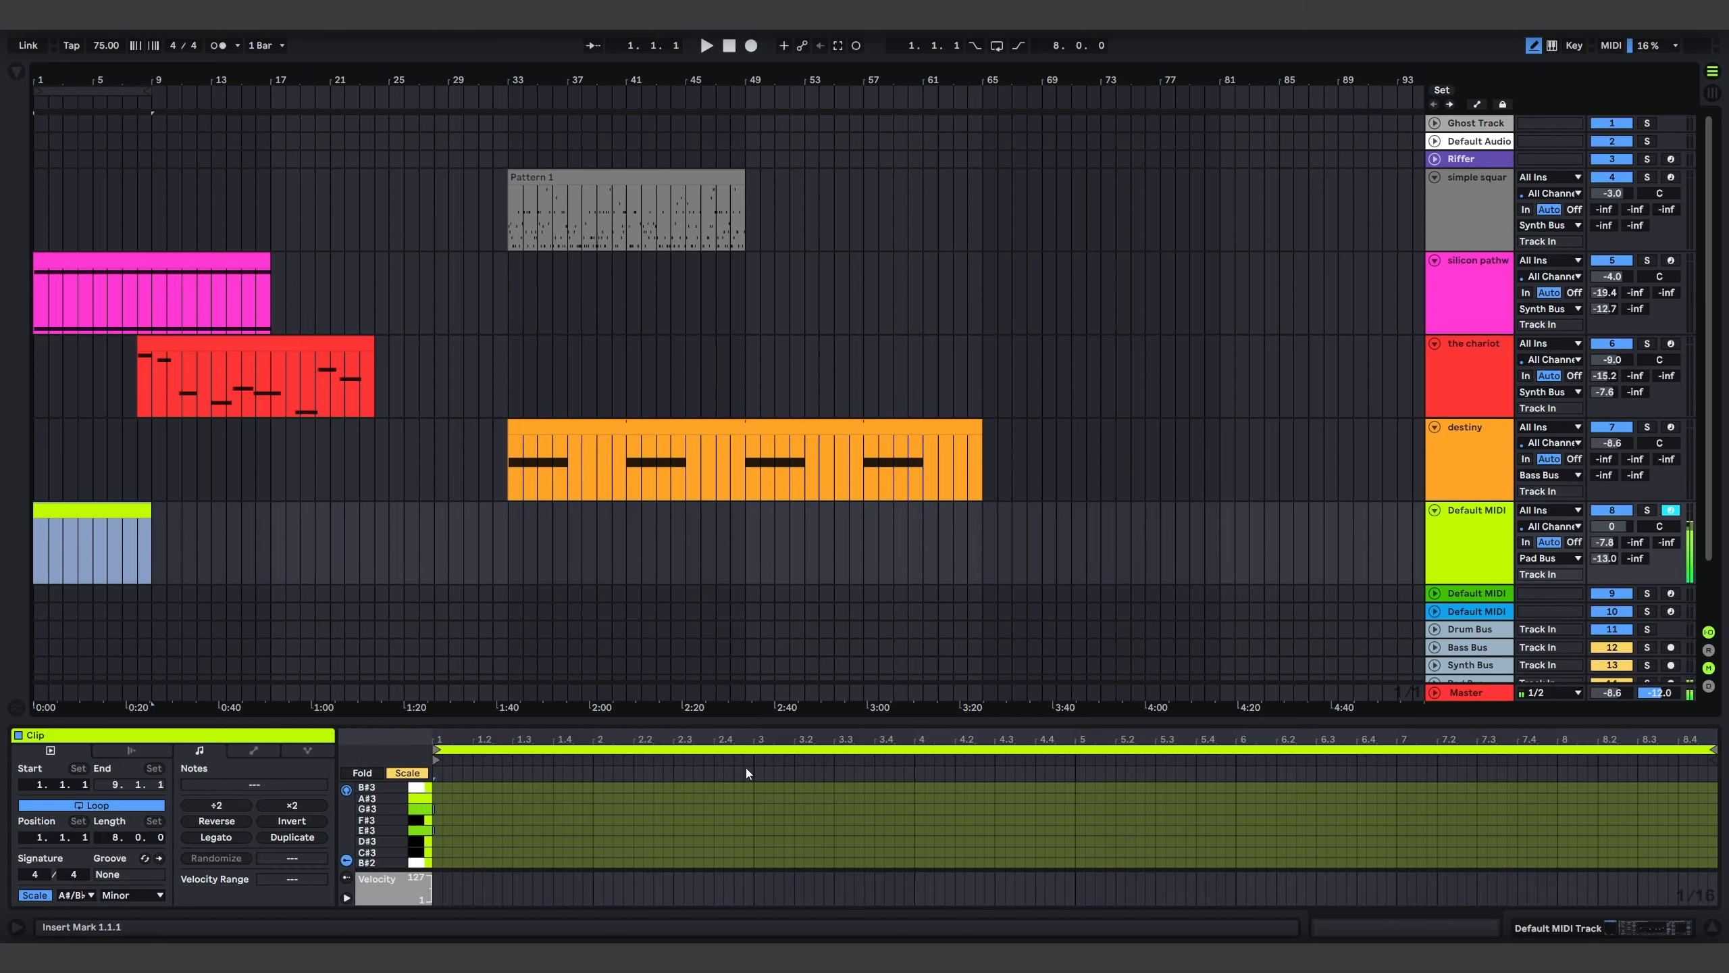
{"action": "left_click_drag", "start_coordinate": [749, 718], "coordinate": [749, 362]}
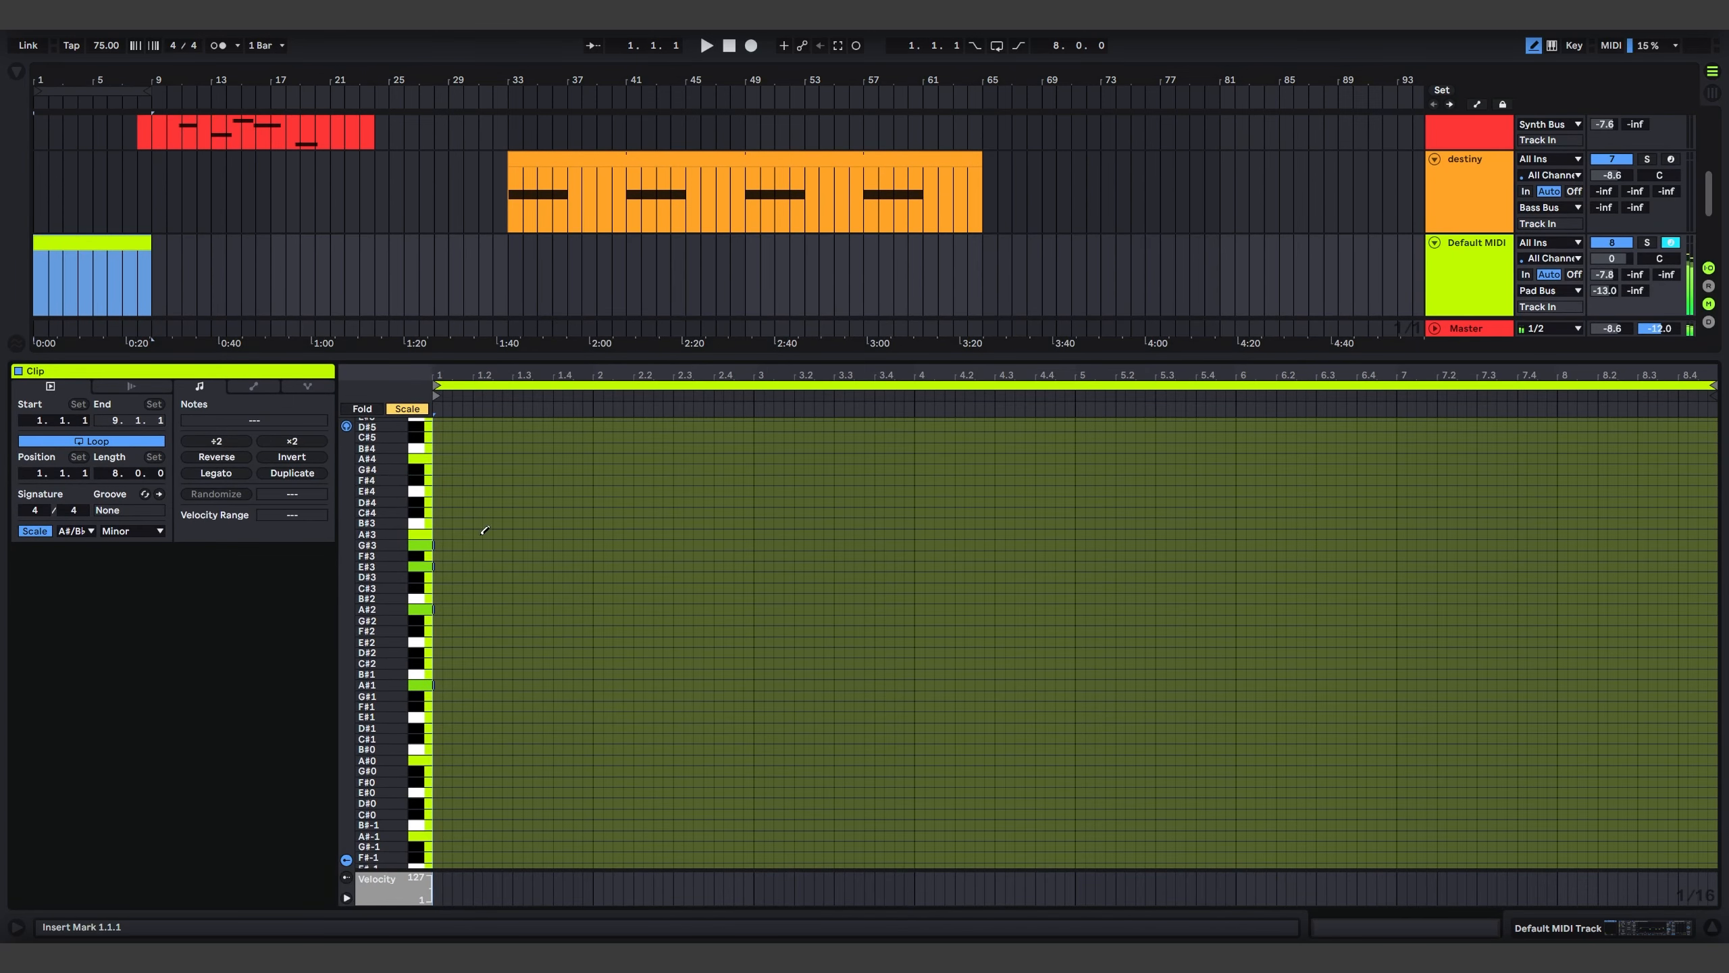
{"action": "right_click", "coordinate": [281, 375]}
{"action": "left_click", "coordinate": [439, 425]}
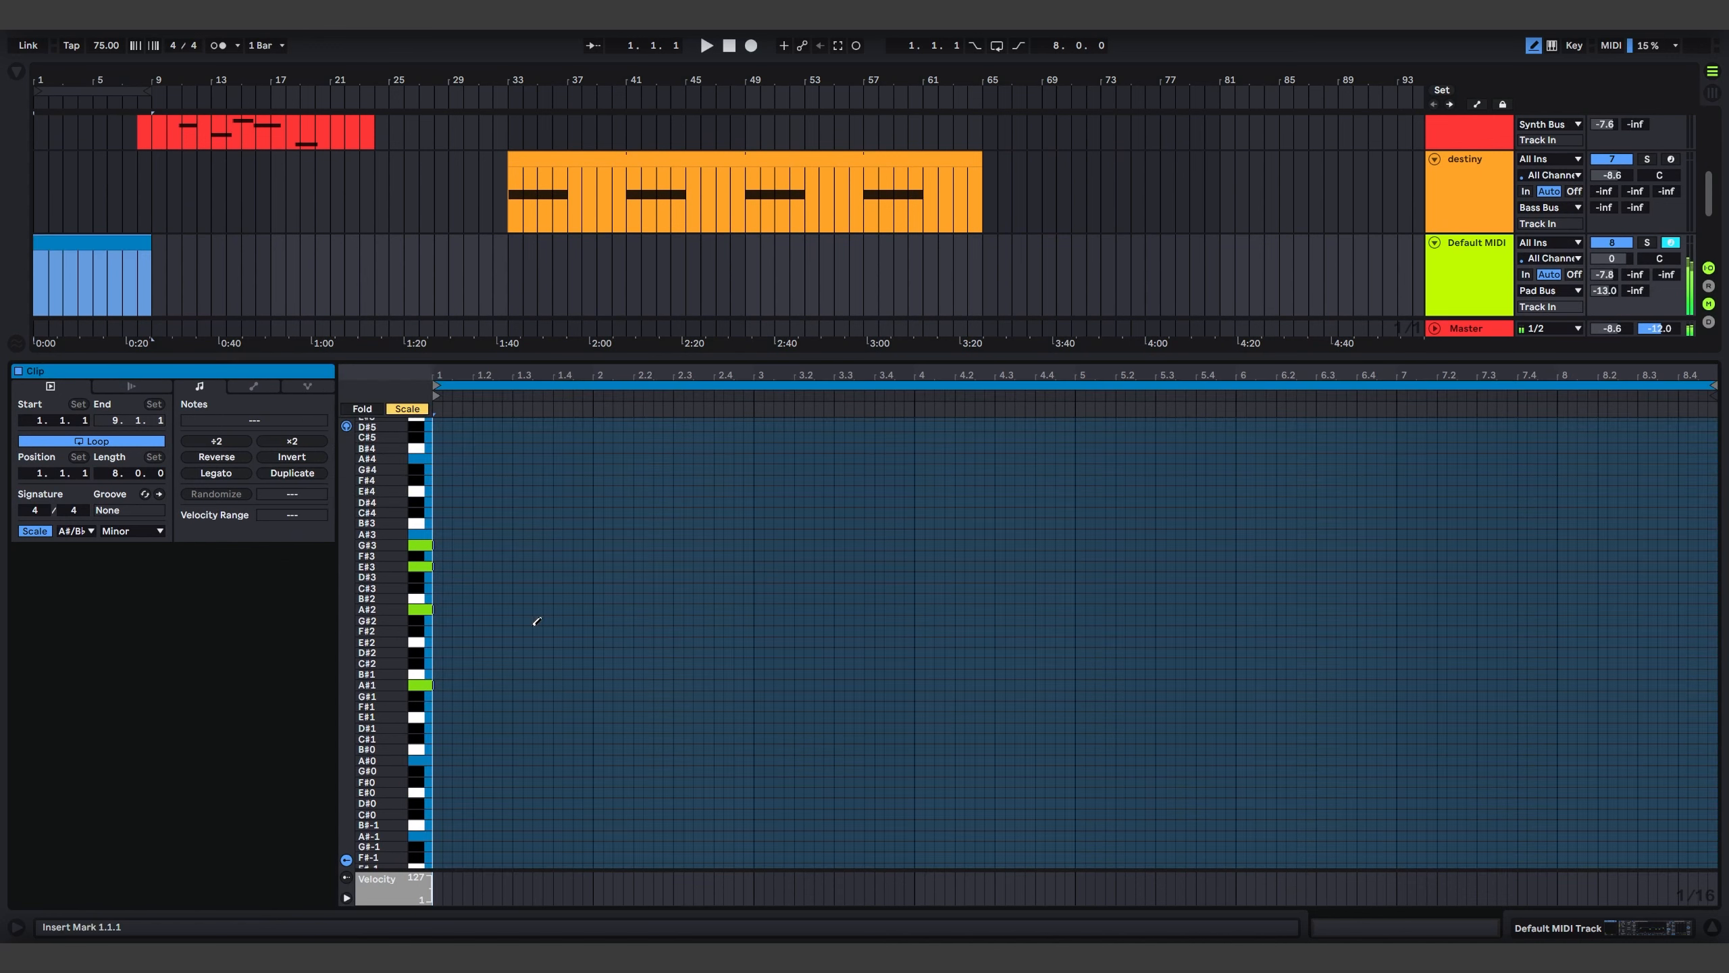
Set the note grid to 1 bar and draw a chord of A#1, A#2, E#3 and G#3 at bar 1
{"action": "right_click", "coordinate": [489, 681]}
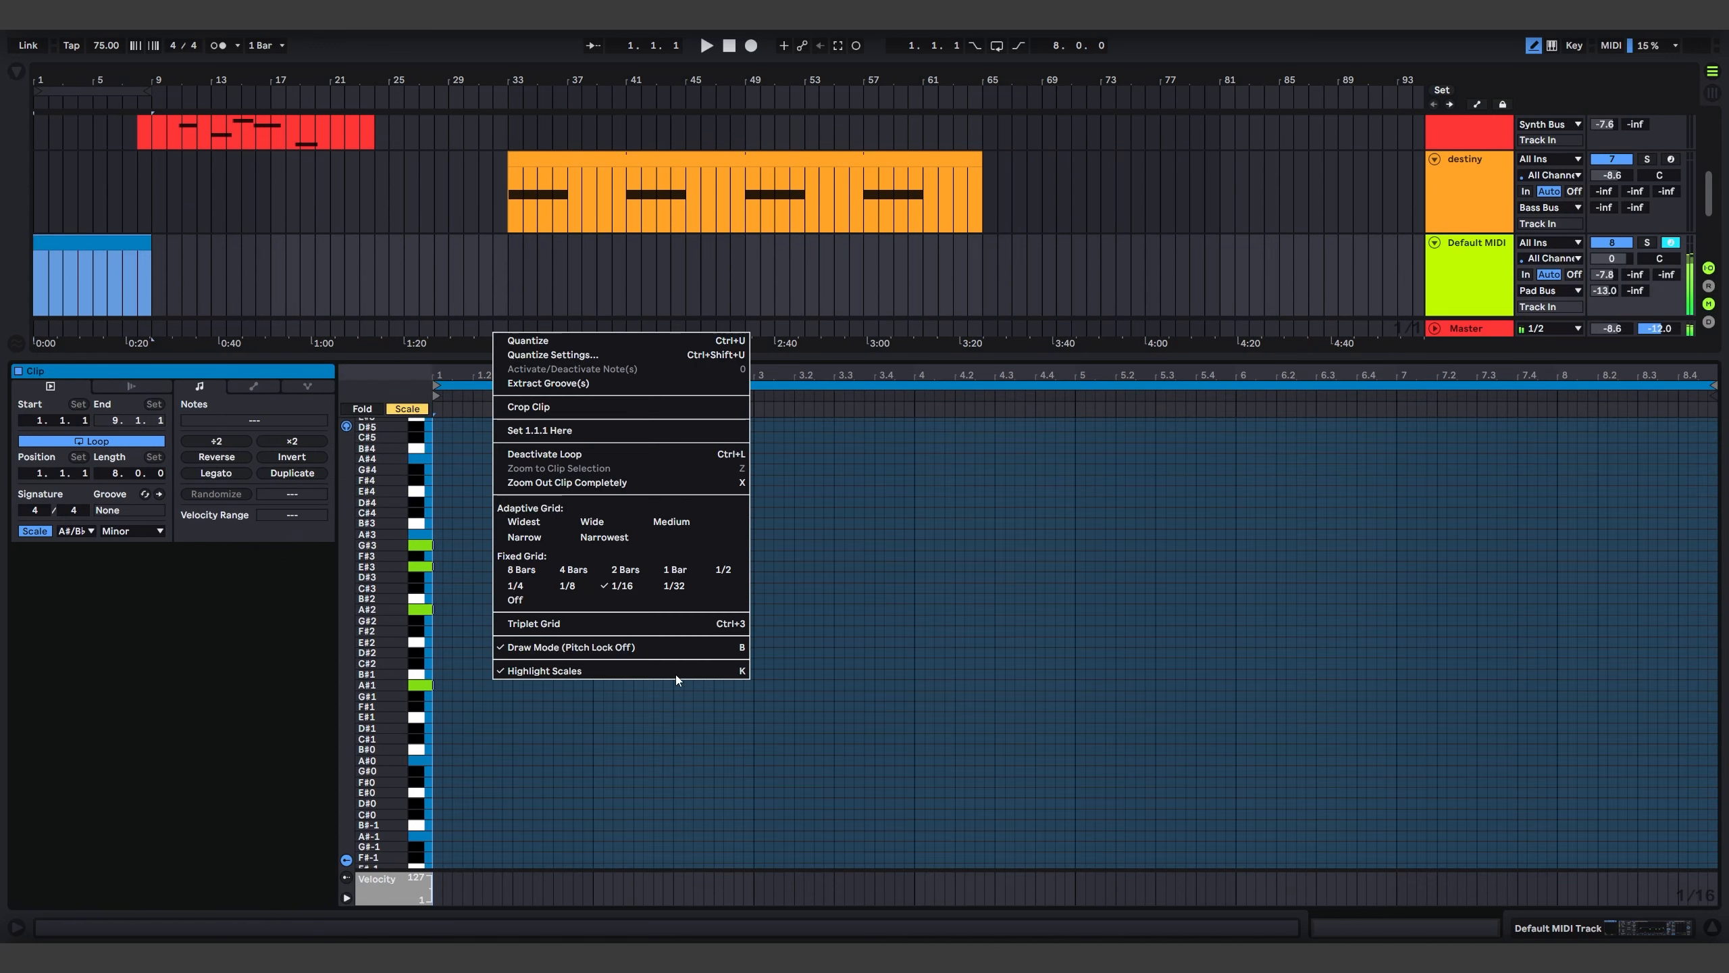
{"action": "left_click", "coordinate": [681, 569]}
{"action": "left_click", "coordinate": [455, 686]}
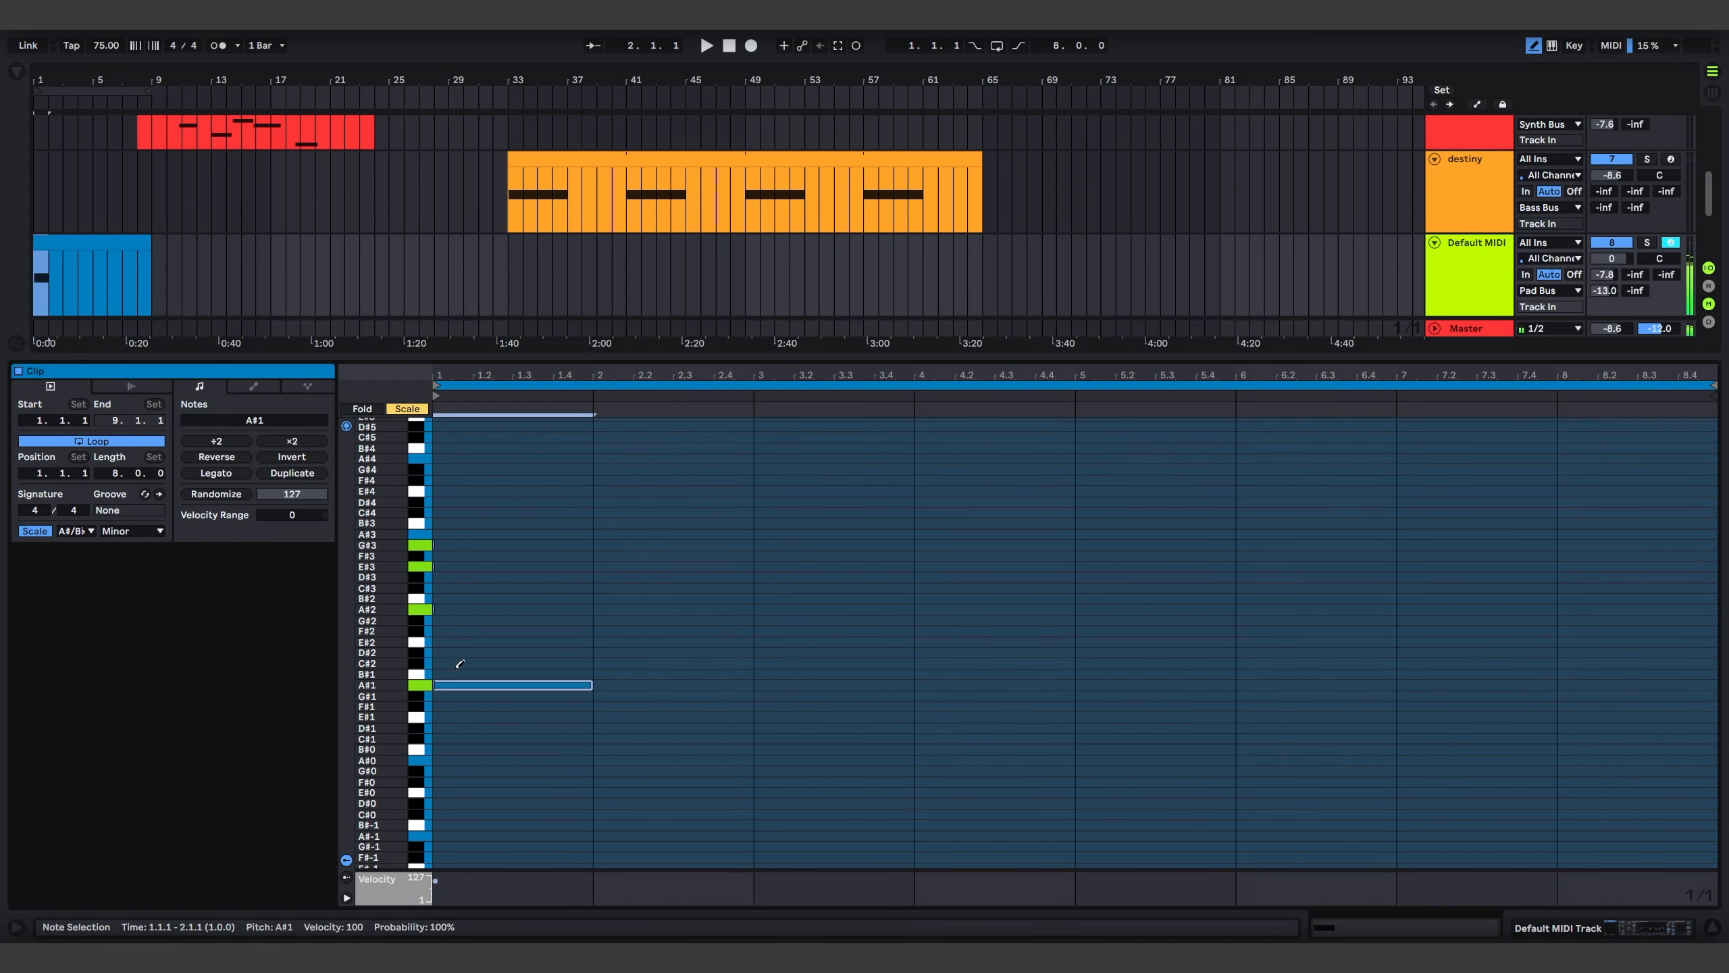
{"action": "left_click", "coordinate": [455, 606]}
{"action": "left_click", "coordinate": [454, 564]}
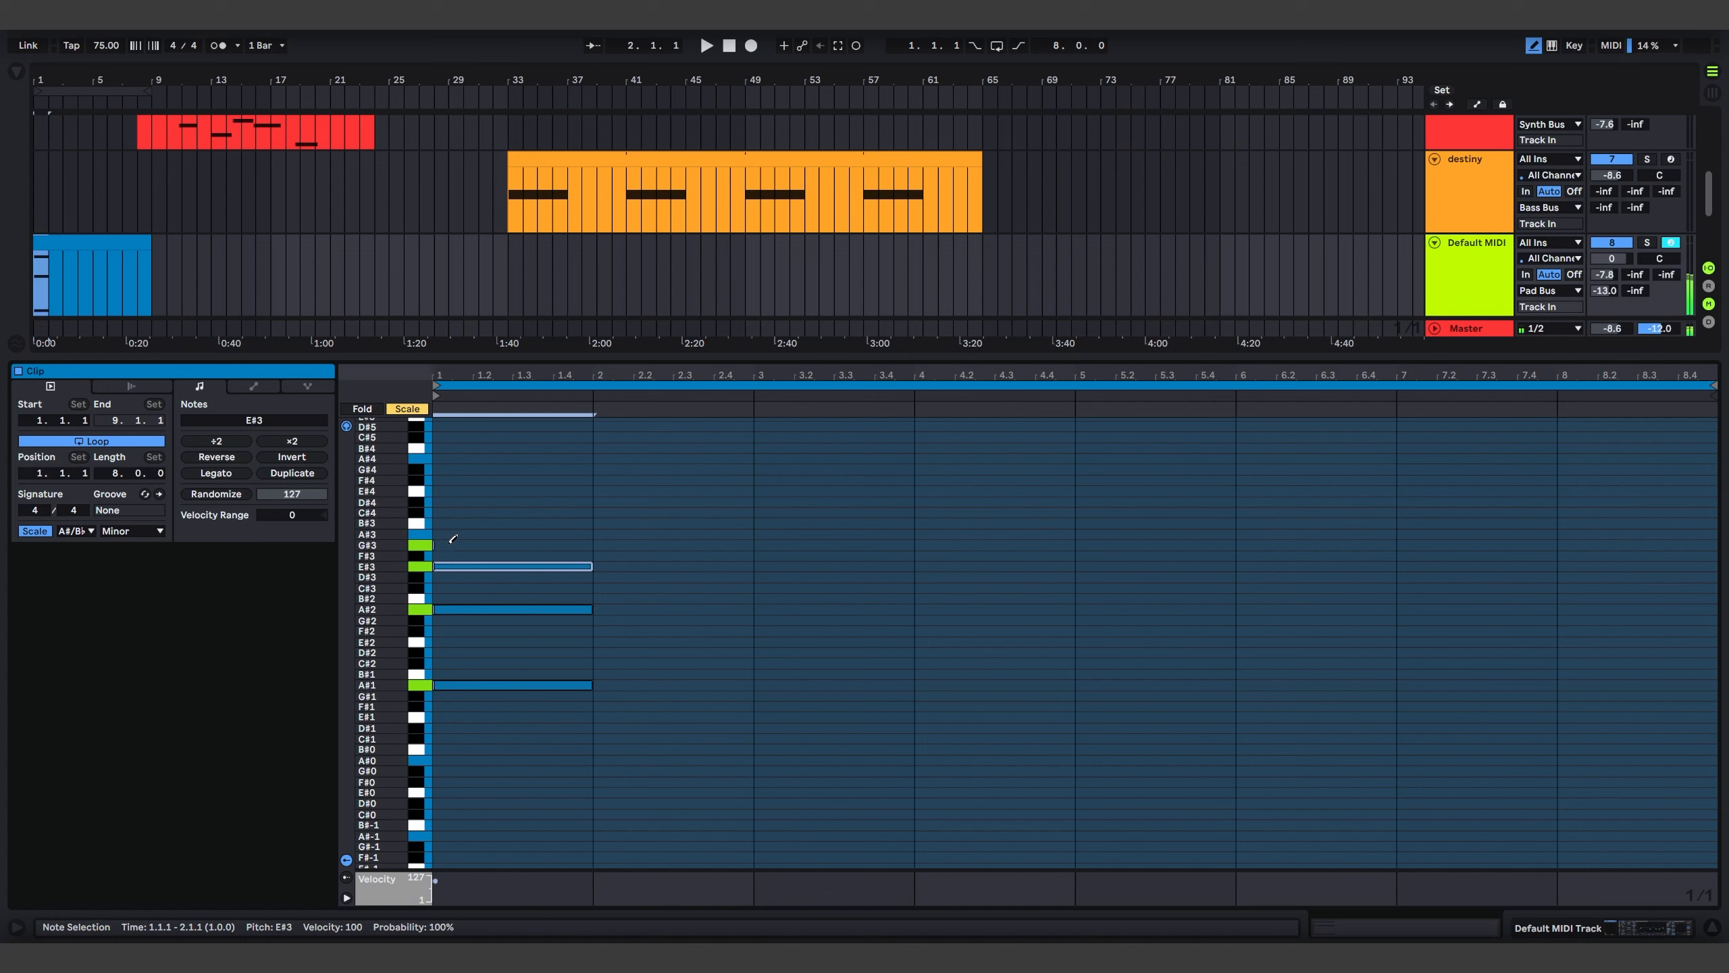
{"action": "left_click", "coordinate": [454, 543]}
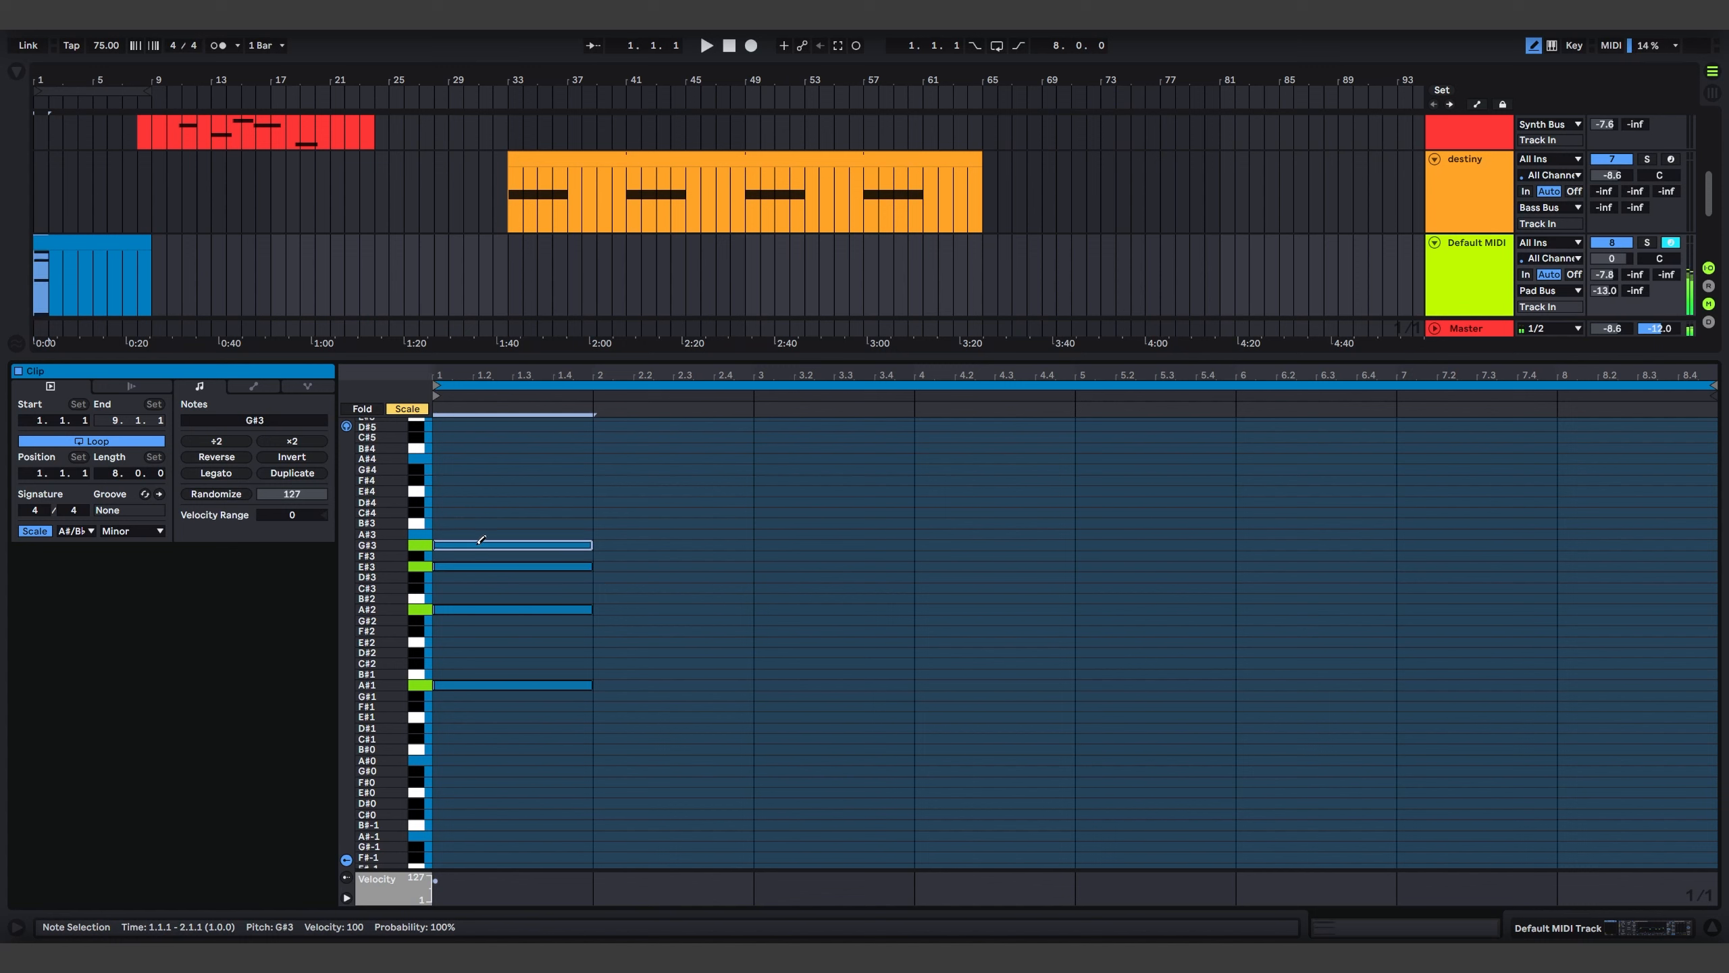
Lengthen all four chord notes to 4 bars and play the clip
{"action": "key", "text": "b"}
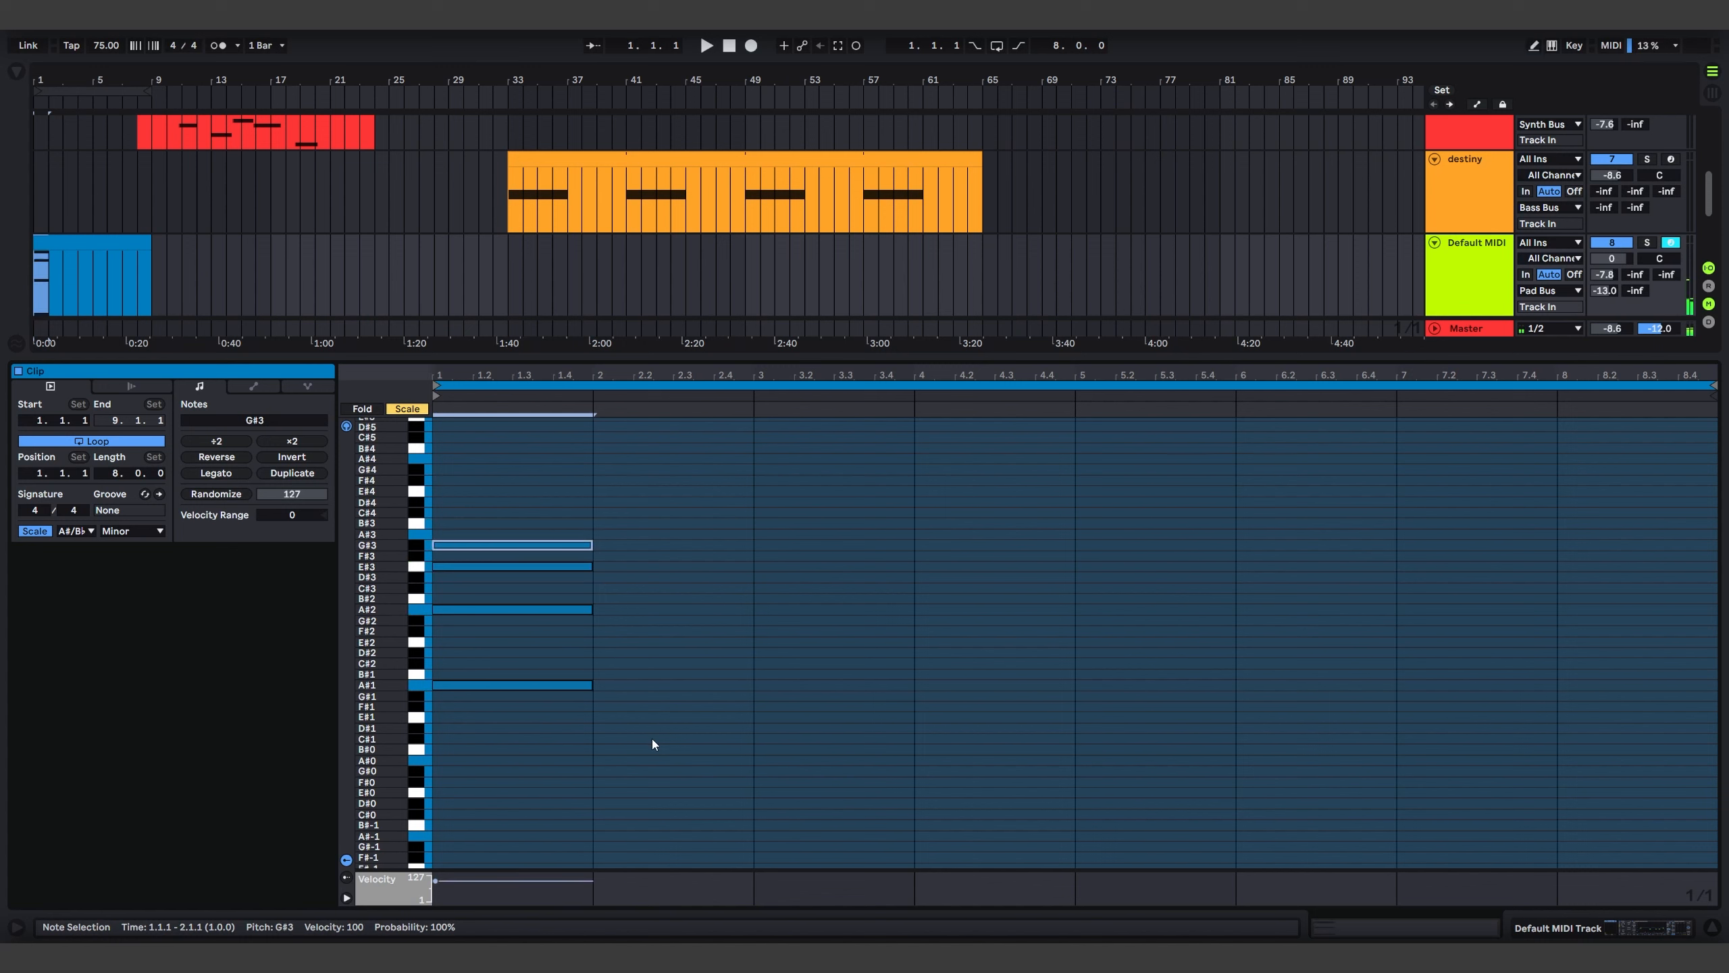
{"action": "mouse_move", "coordinate": [651, 738]}
{"action": "left_mouse_down"}
{"action": "mouse_move", "coordinate": [573, 505]}
{"action": "mouse_move", "coordinate": [629, 549]}
{"action": "mouse_move", "coordinate": [1181, 572]}
{"action": "mouse_move", "coordinate": [1076, 572]}
{"action": "left_mouse_up"}
{"action": "key", "text": "space"}
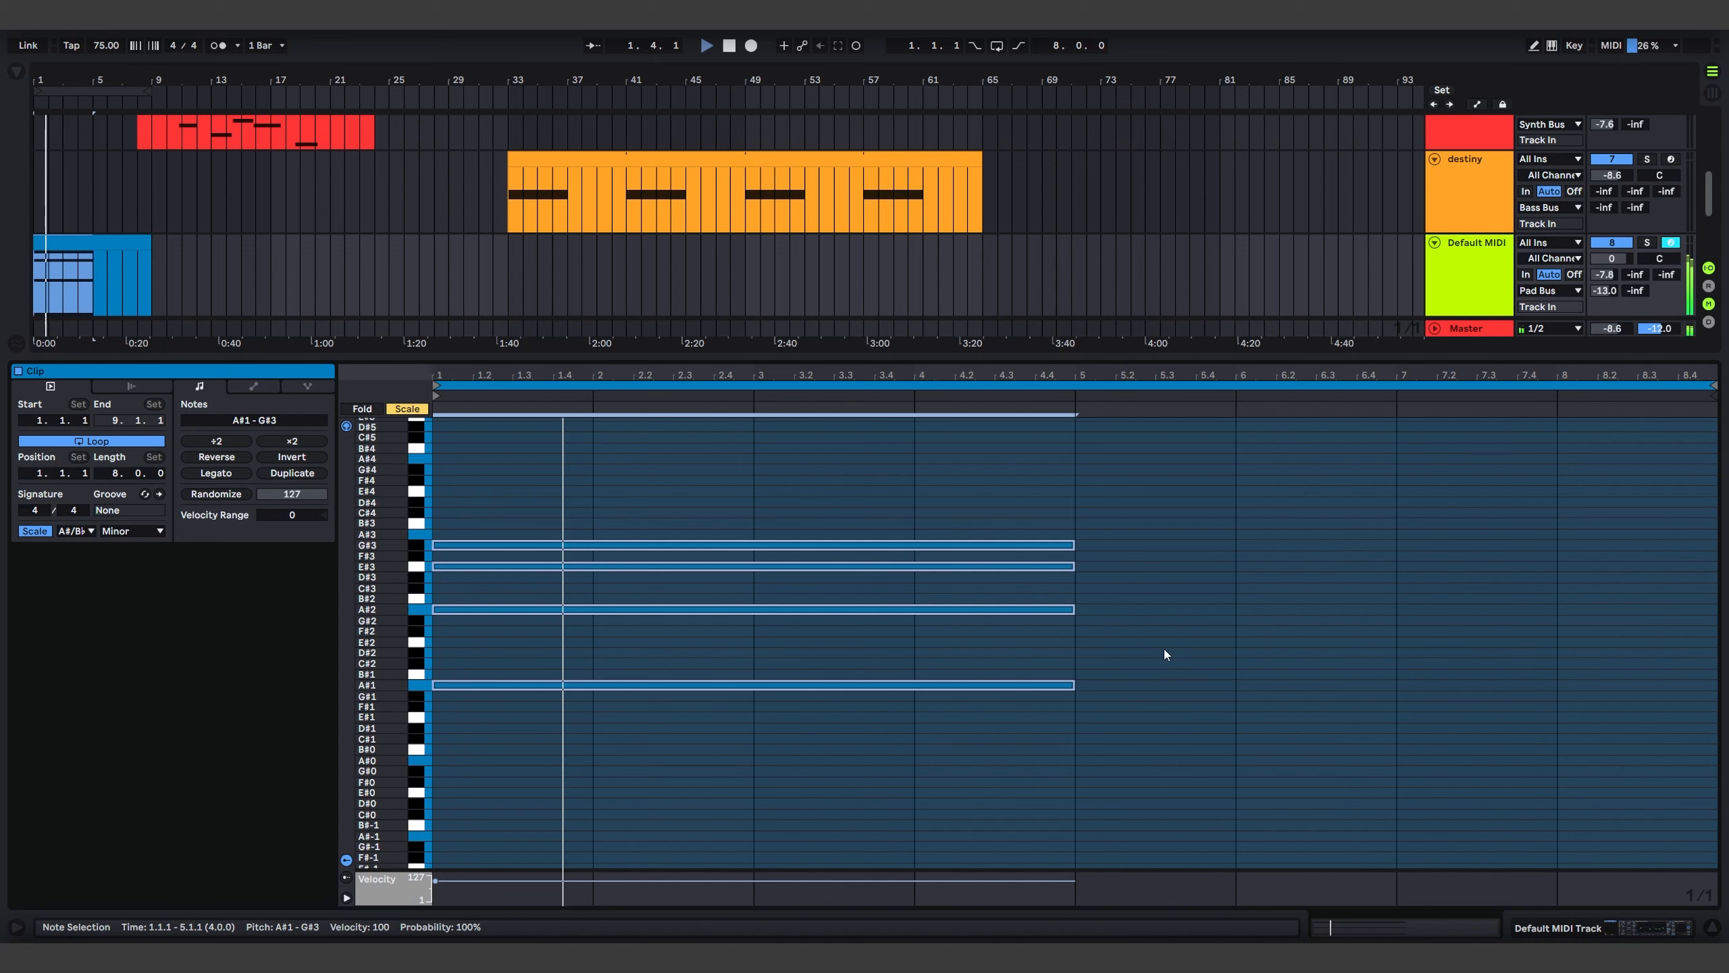
{"action": "left_click", "coordinate": [1066, 606]}
{"action": "right_click", "coordinate": [1169, 604]}
{"action": "left_click", "coordinate": [1249, 570]}
{"action": "left_click", "coordinate": [1155, 512]}
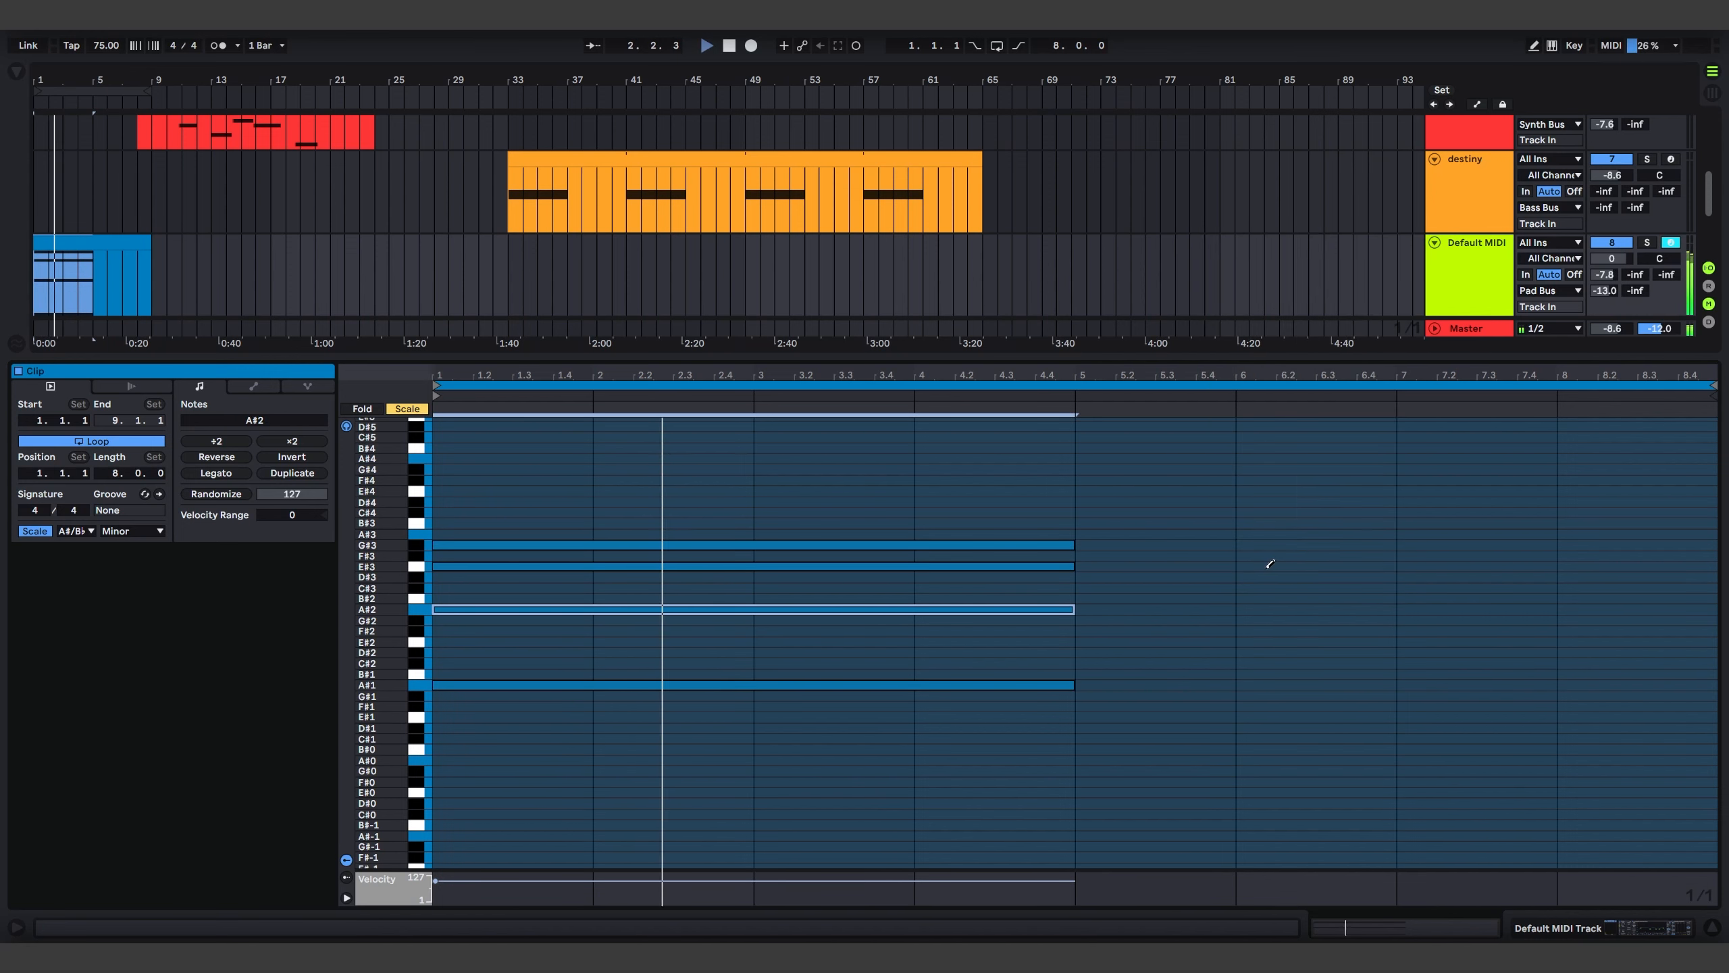
{"action": "left_click", "coordinate": [762, 605]}
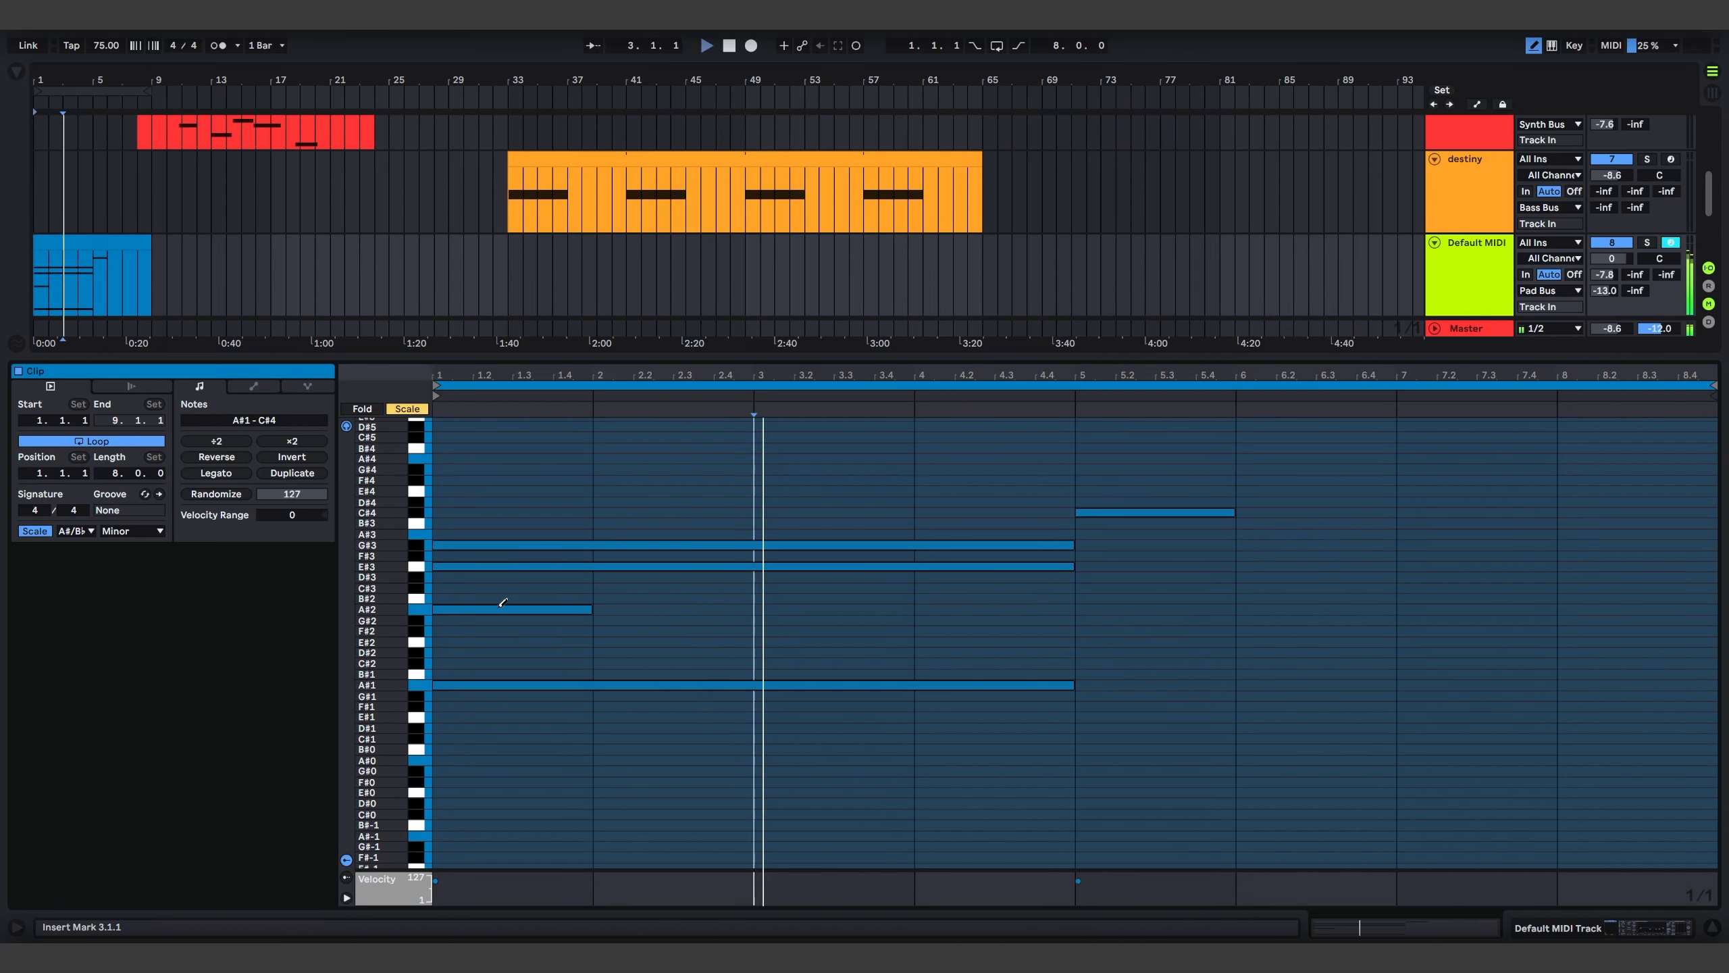
Turn the note grid off and redraw the A#2 note freehand from just after bar 1 to about 5.3.1
{"action": "right_click", "coordinate": [564, 595]}
{"action": "left_click", "coordinate": [584, 862]}
{"action": "left_click", "coordinate": [477, 641]}
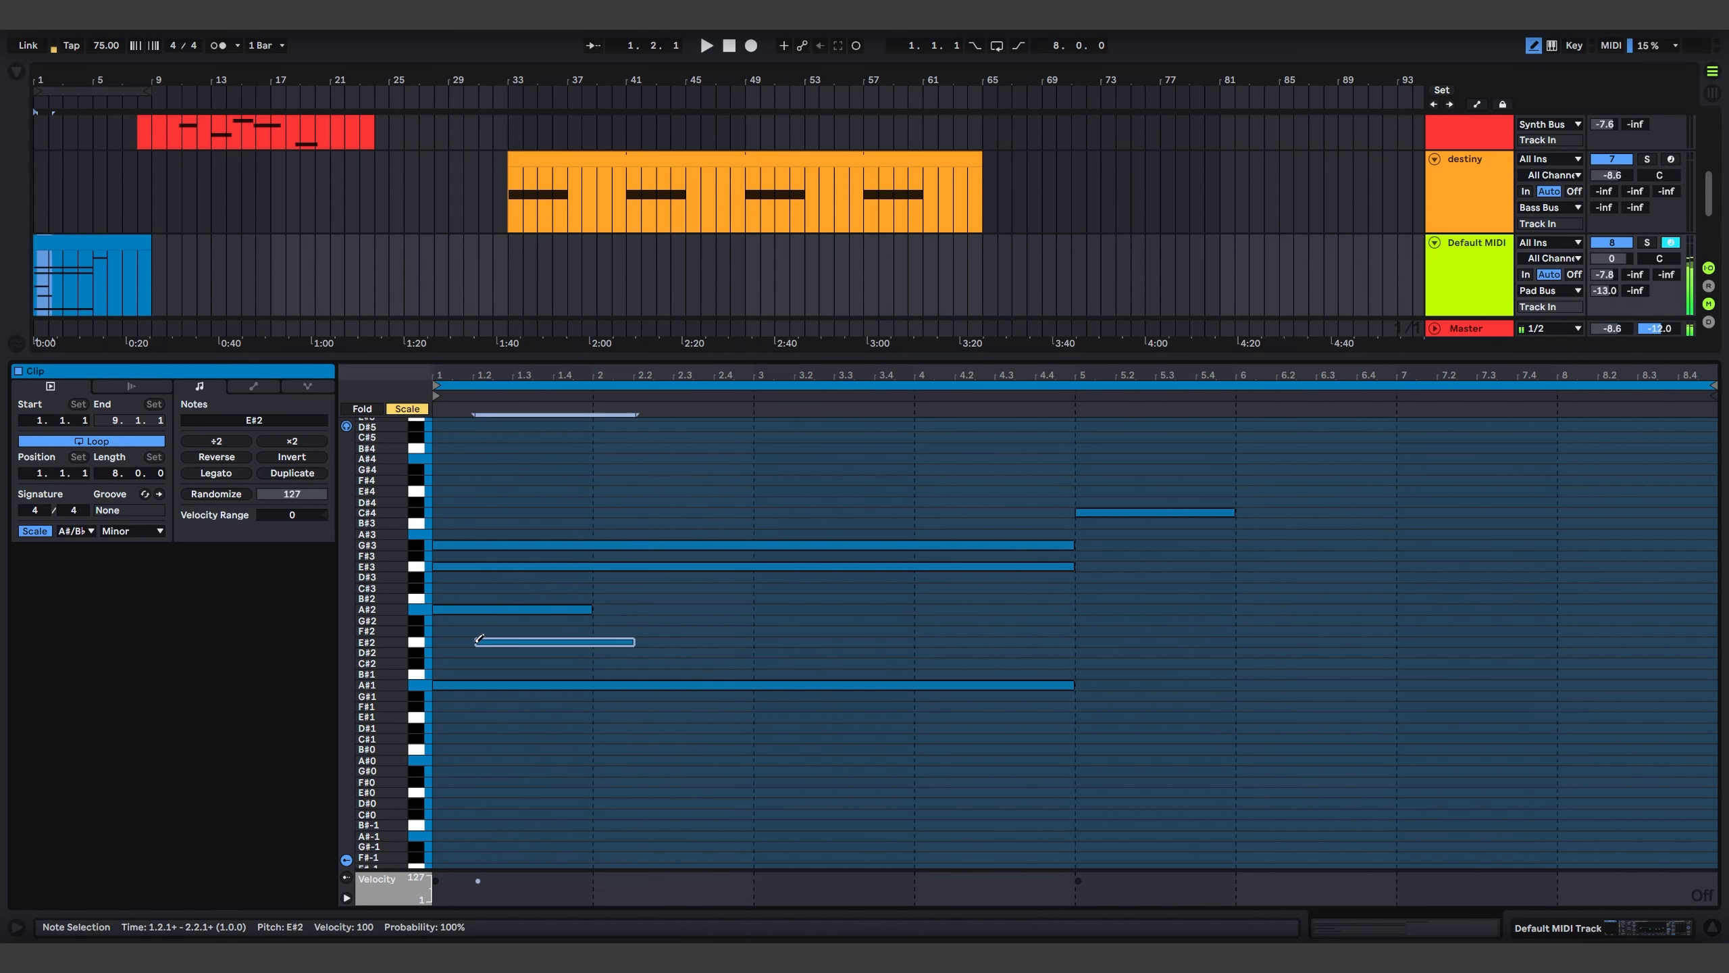
{"action": "left_click", "coordinate": [476, 603]}
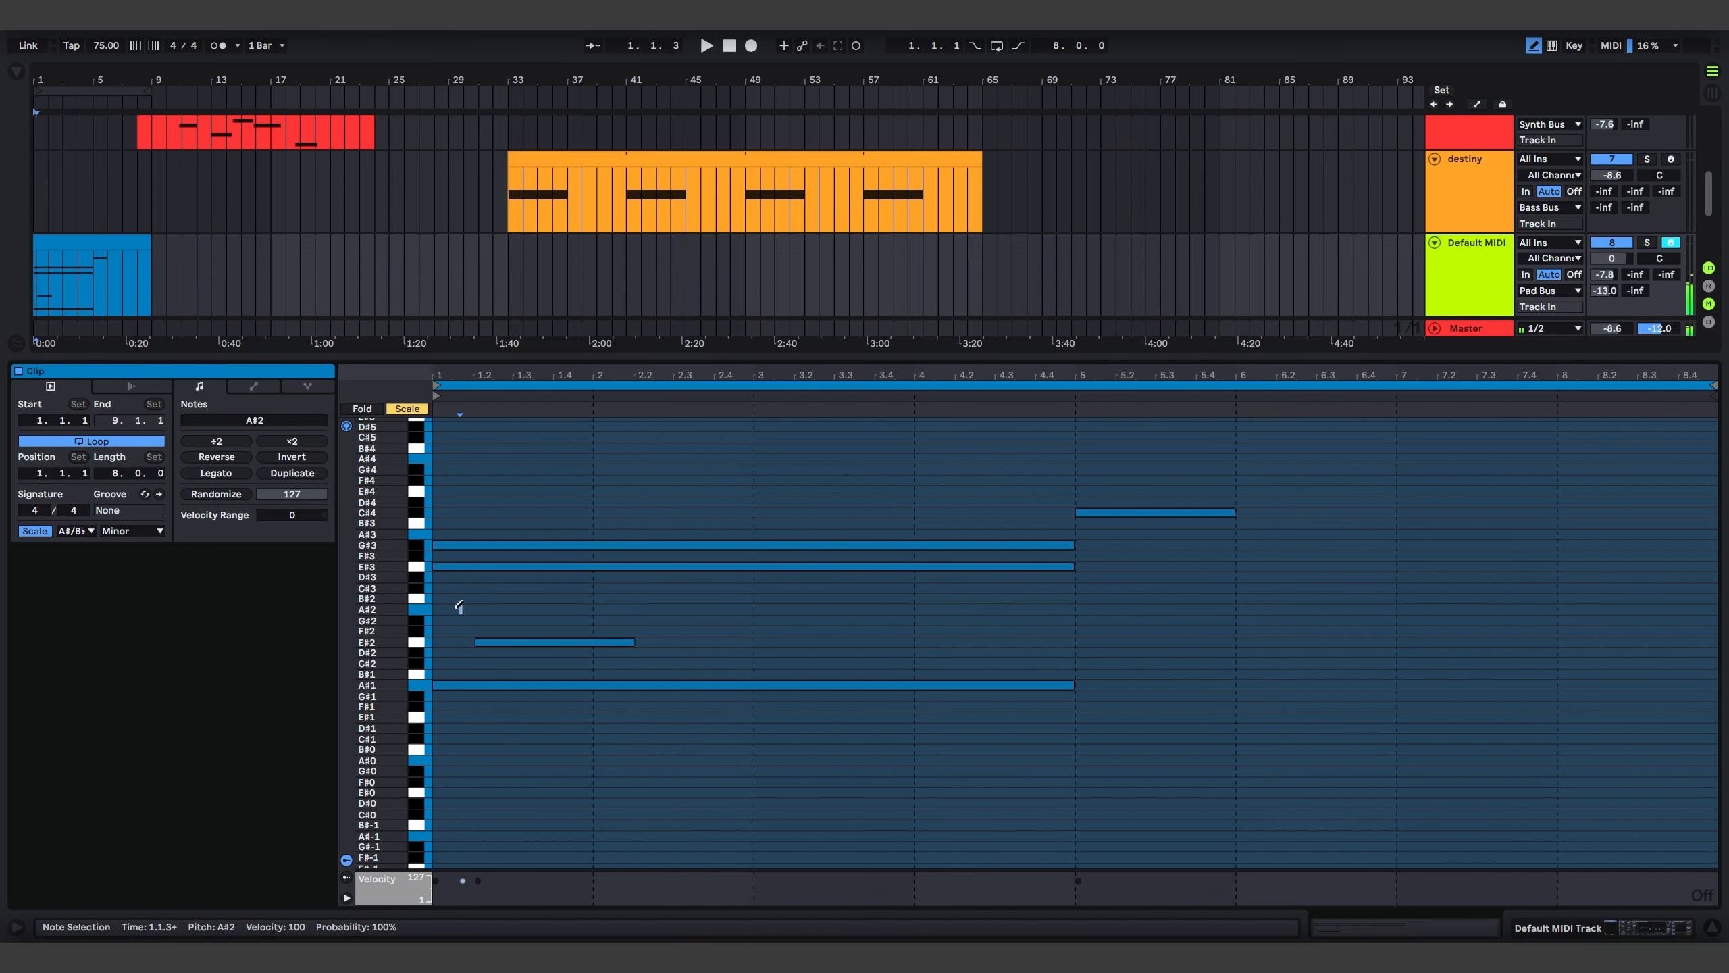
{"action": "mouse_move", "coordinate": [441, 609]}
{"action": "left_mouse_down"}
{"action": "mouse_move", "coordinate": [1274, 598]}
{"action": "mouse_move", "coordinate": [1156, 610]}
{"action": "left_mouse_up"}
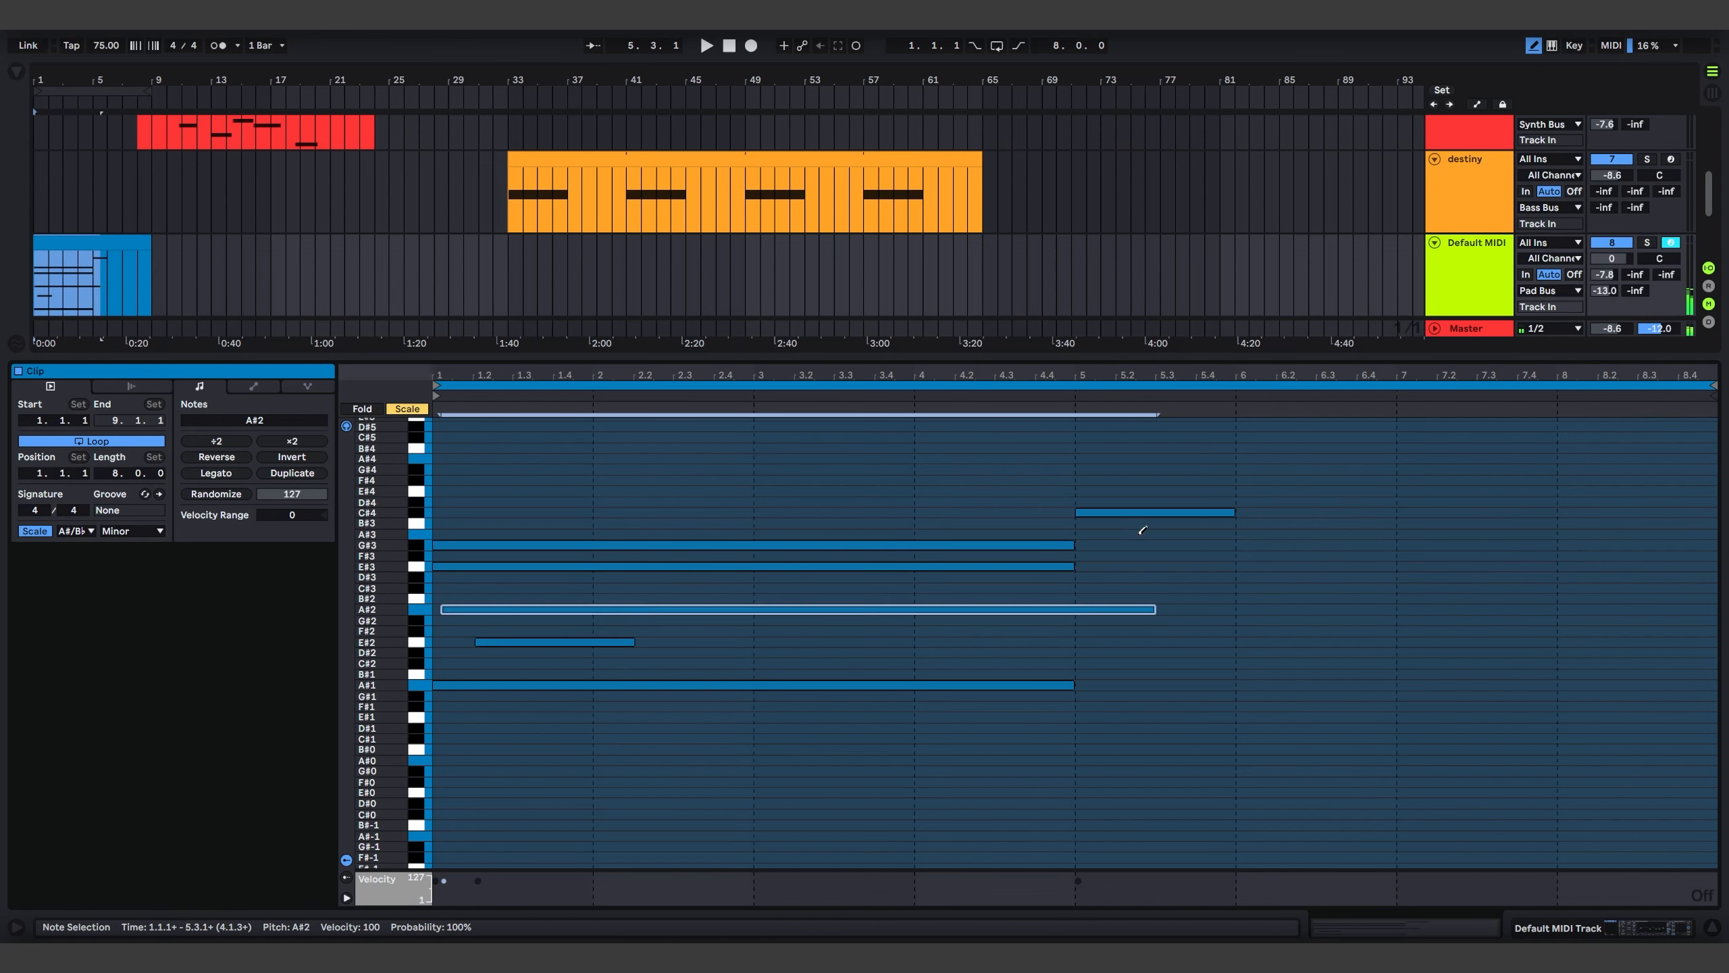
Delete the stray C#4 note at bar 5 and the stray E#2 note in bar 1
{"action": "left_click", "coordinate": [1095, 510]}
{"action": "key", "text": "Delete"}
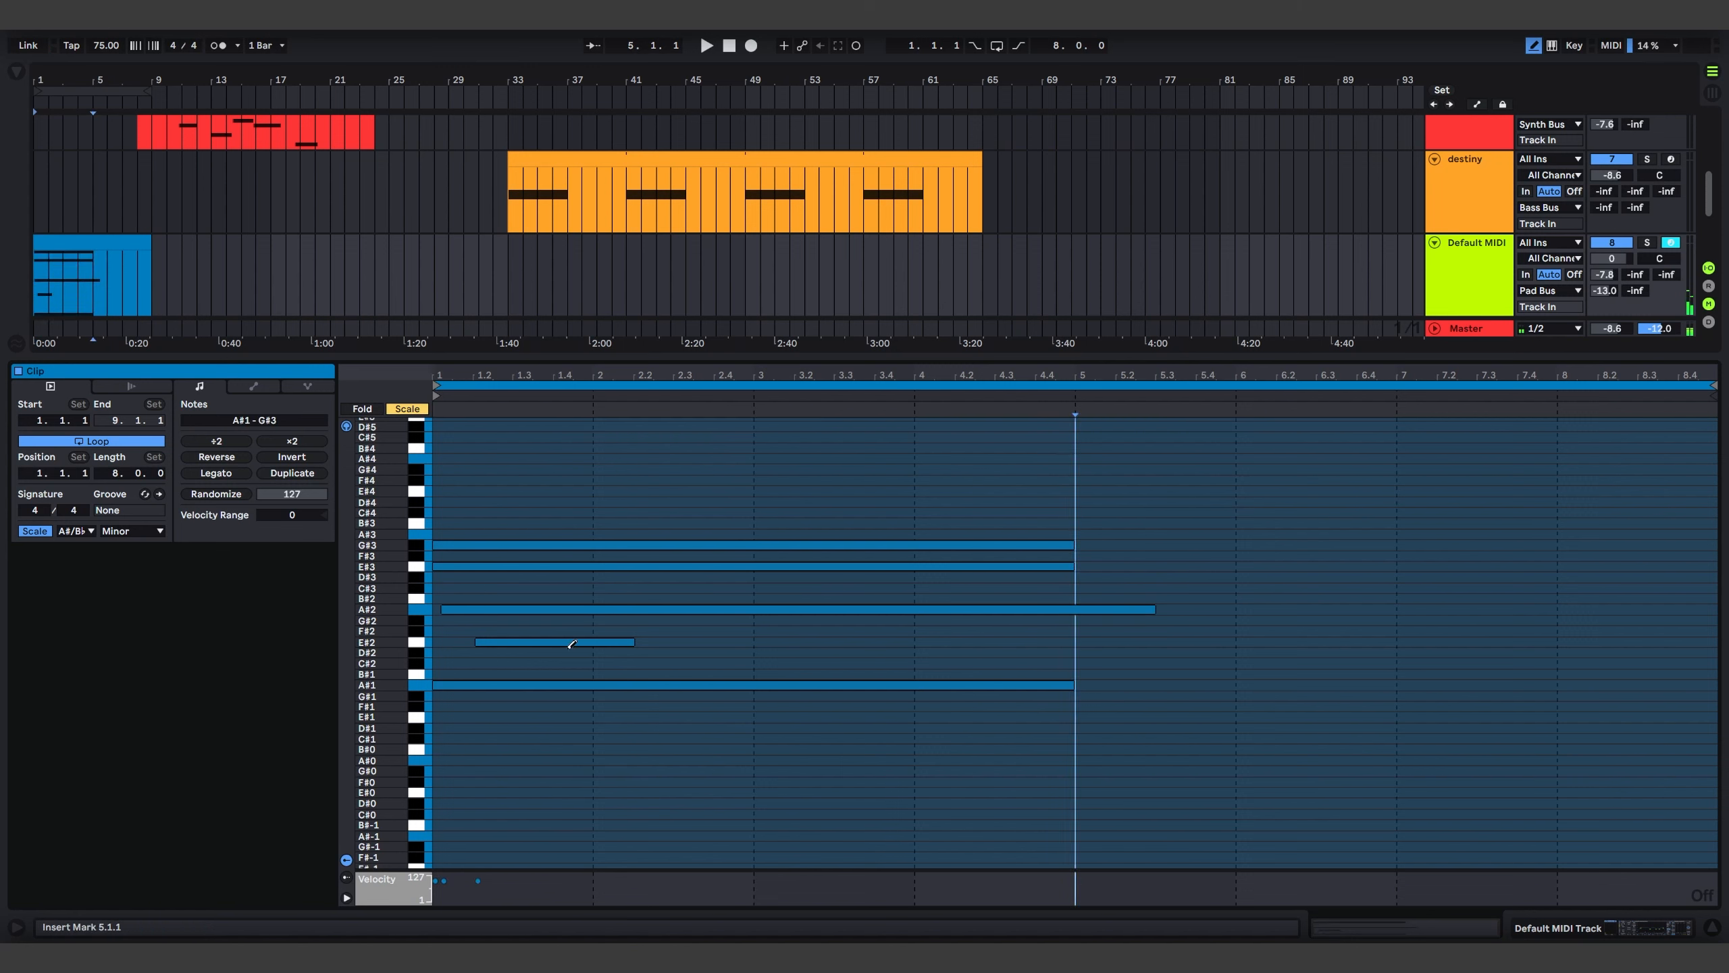
{"action": "left_click", "coordinate": [523, 638]}
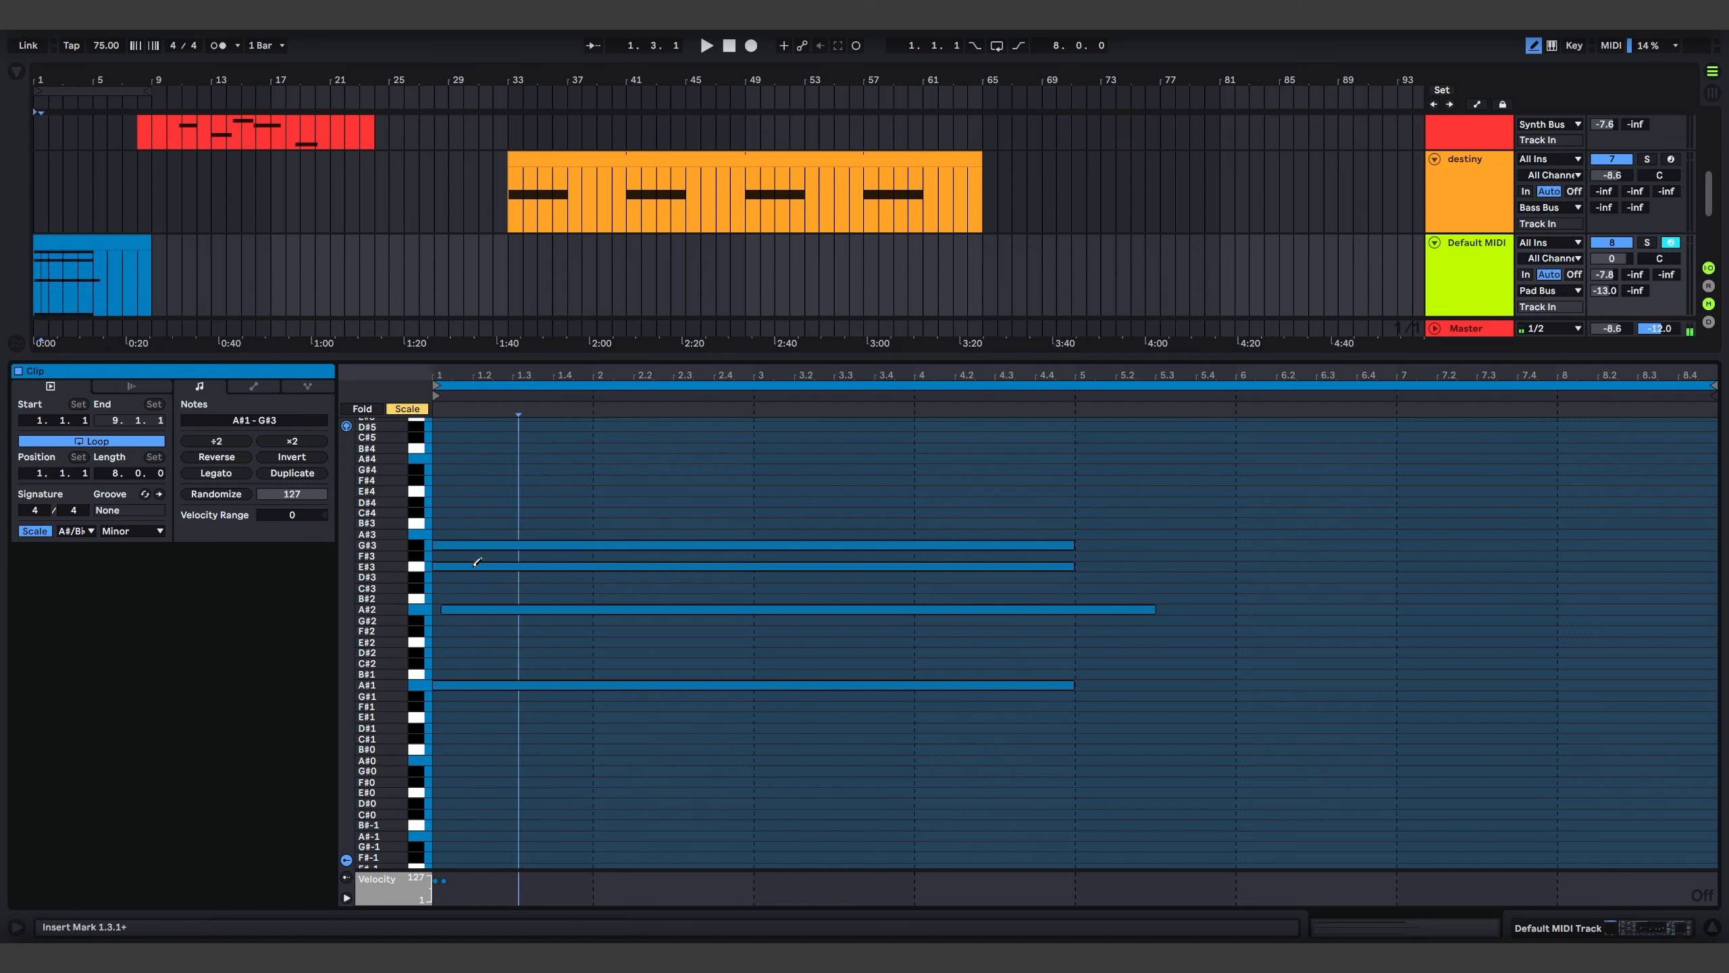
Stagger the chord by moving E#3 slightly after bar 1 and G#3 to about 1.2.1, and play it back
{"action": "key", "text": "b"}
{"action": "left_click_drag", "start_coordinate": [460, 568], "coordinate": [515, 545]}
{"action": "key", "text": "space"}
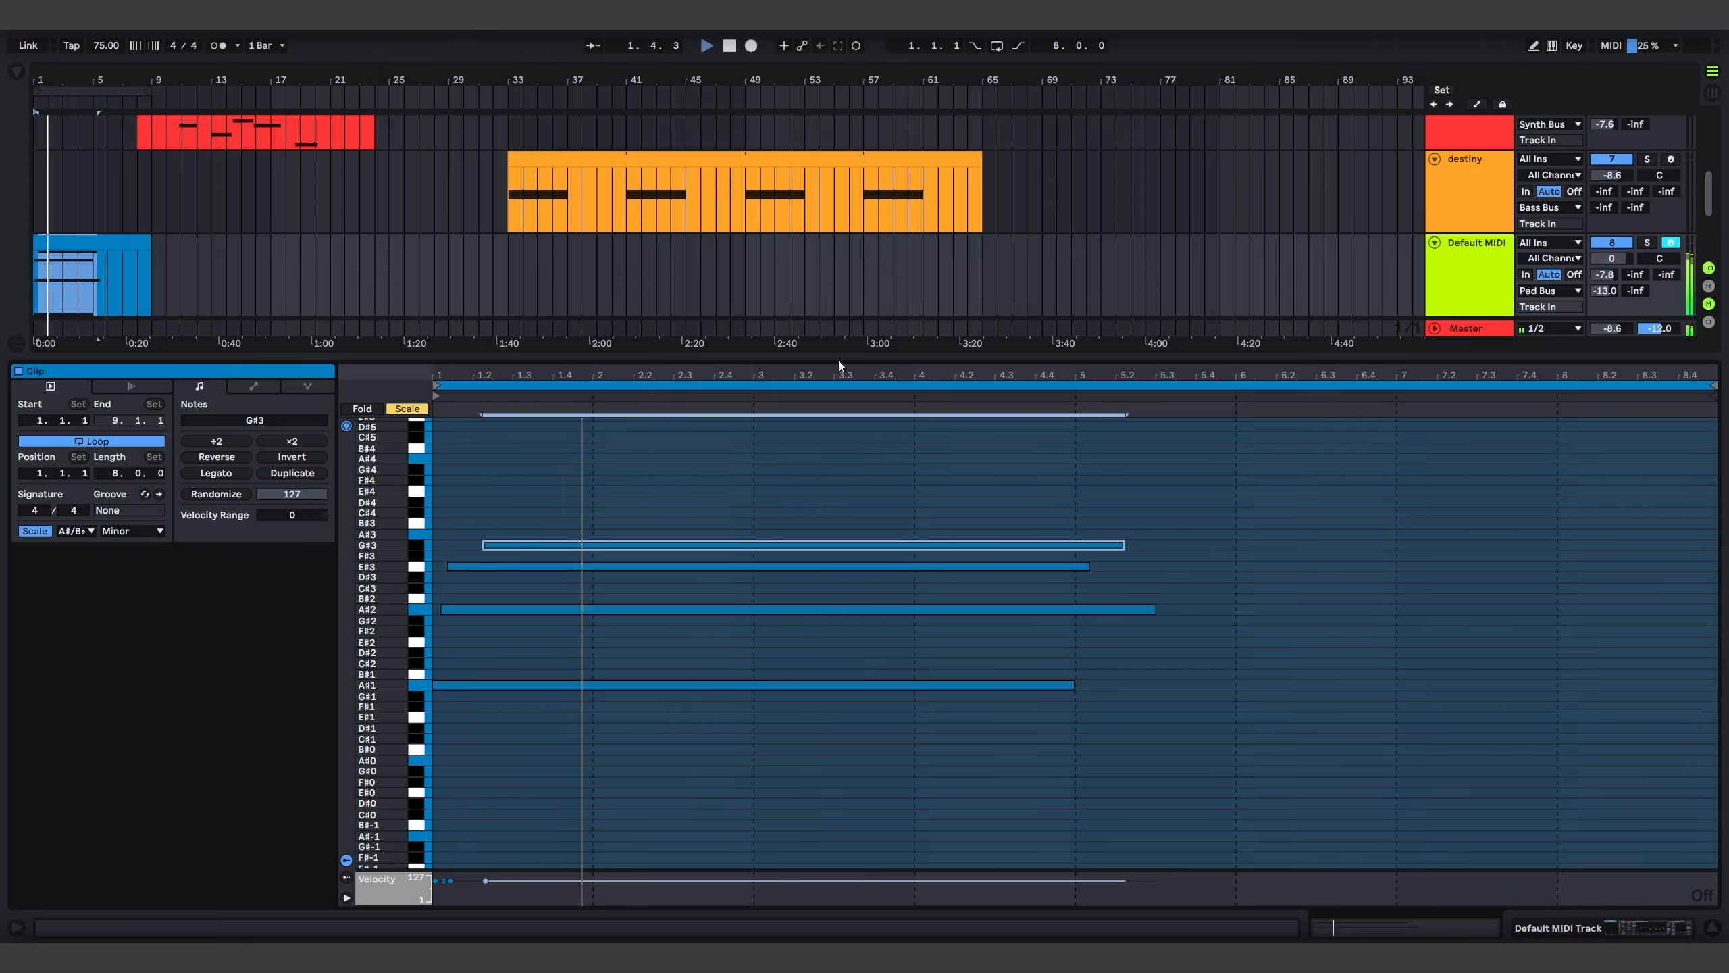
Enlarge the note editor, set the clip's loop length to 16 bars and stretch the A#1 note to bar 16
{"action": "left_click_drag", "start_coordinate": [844, 358], "coordinate": [885, 295]}
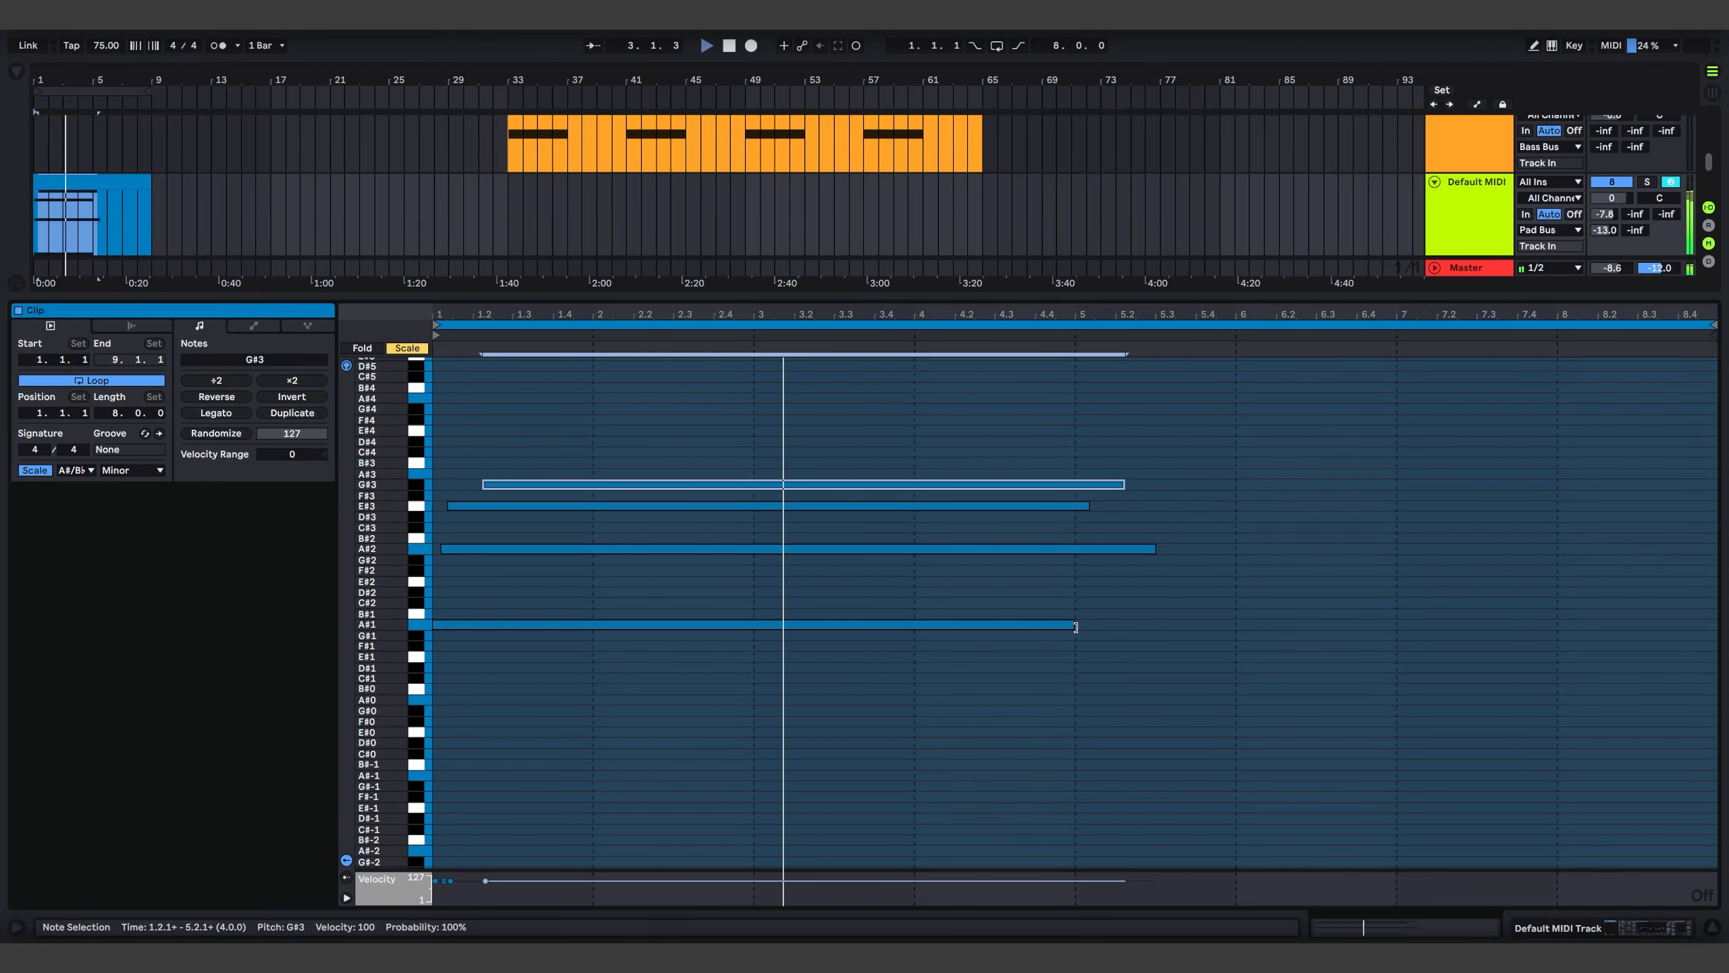
{"action": "left_click_drag", "start_coordinate": [1083, 626], "coordinate": [1234, 625]}
{"action": "left_click_drag", "start_coordinate": [1491, 627], "coordinate": [1556, 626]}
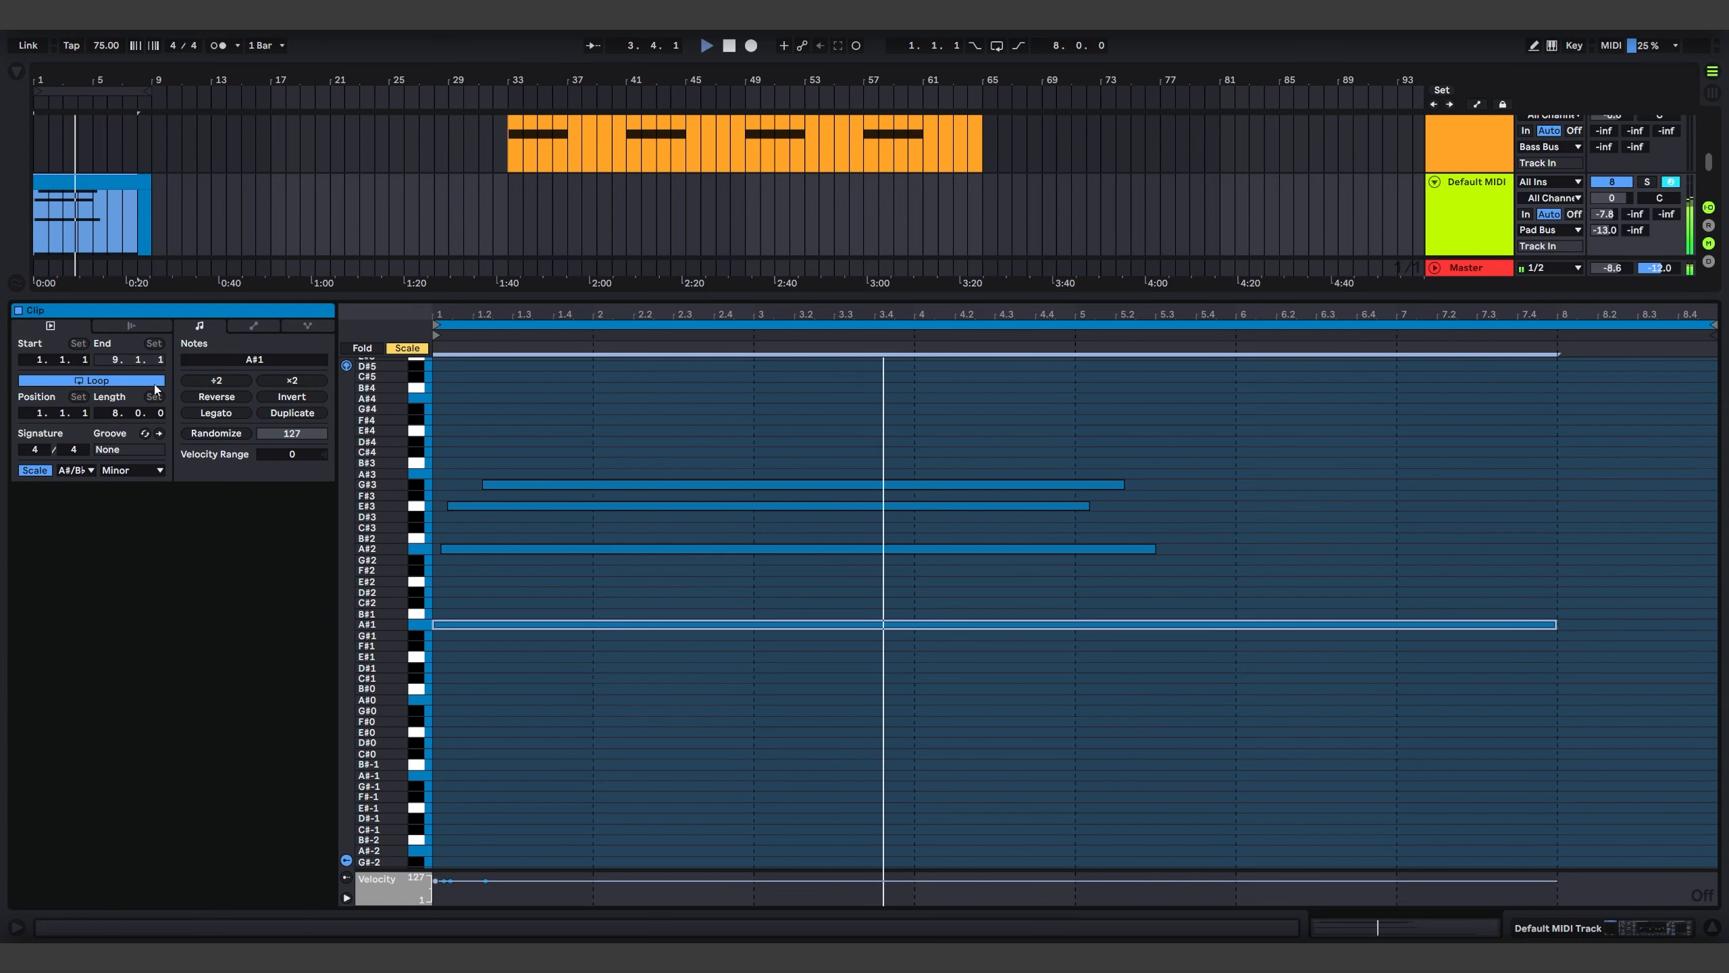
{"action": "left_click_drag", "start_coordinate": [108, 414], "coordinate": [109, 368]}
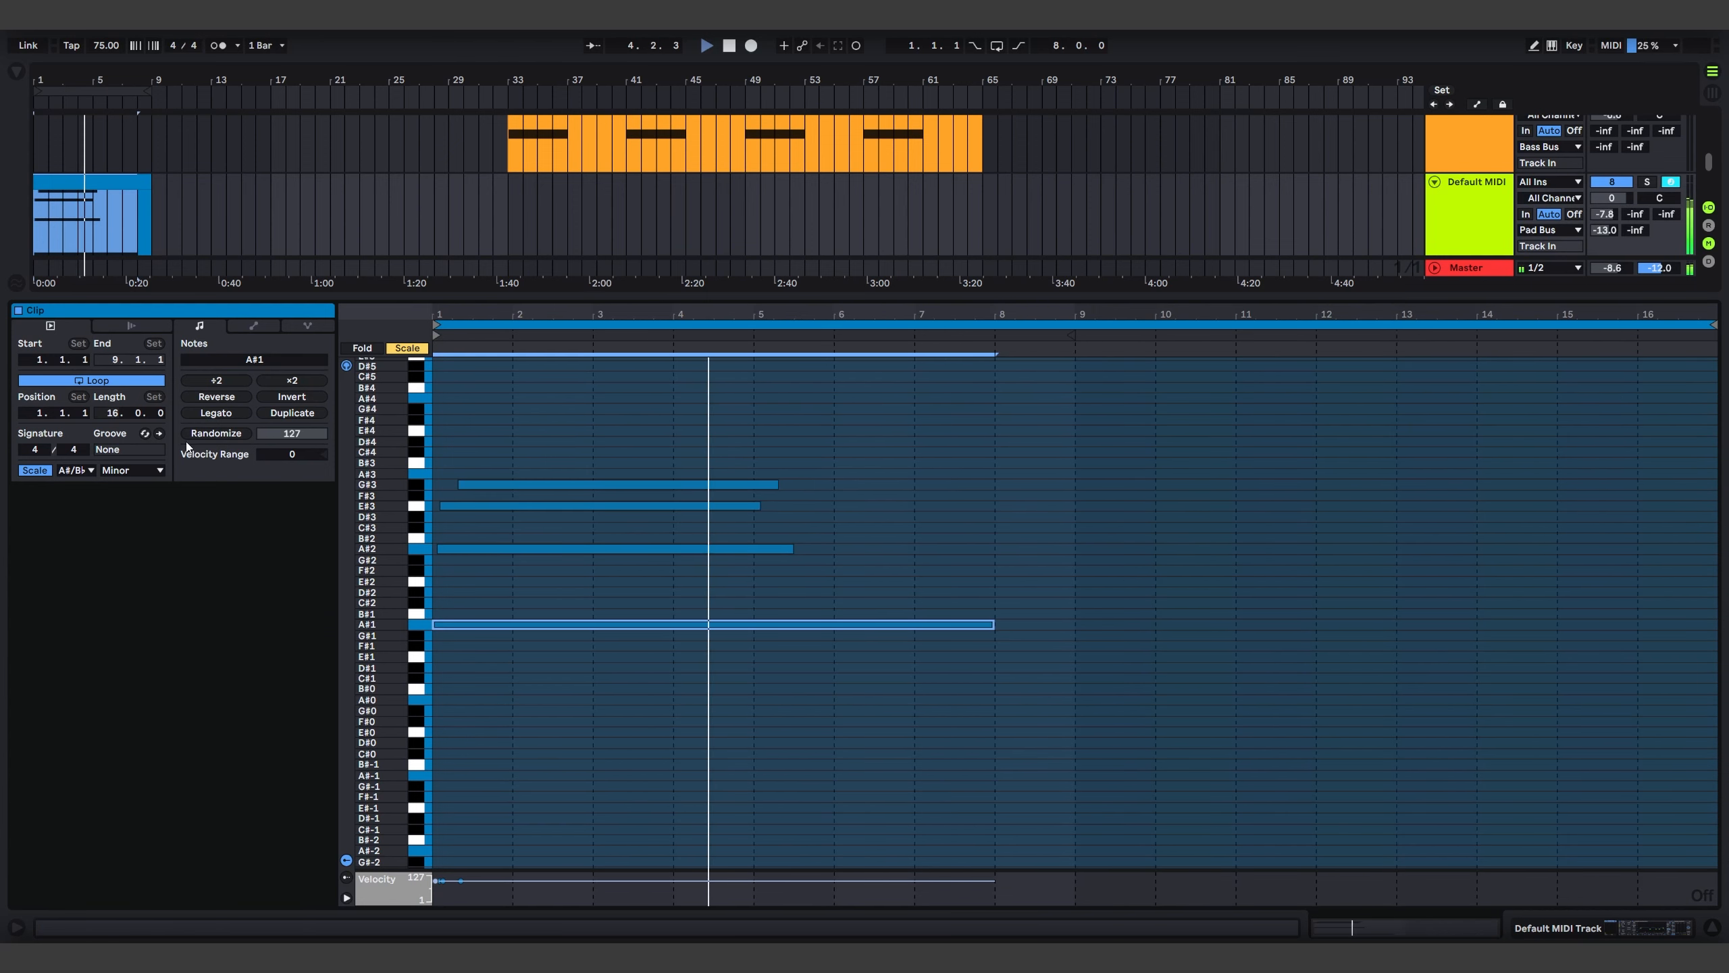
{"action": "left_click_drag", "start_coordinate": [992, 624], "coordinate": [1647, 625]}
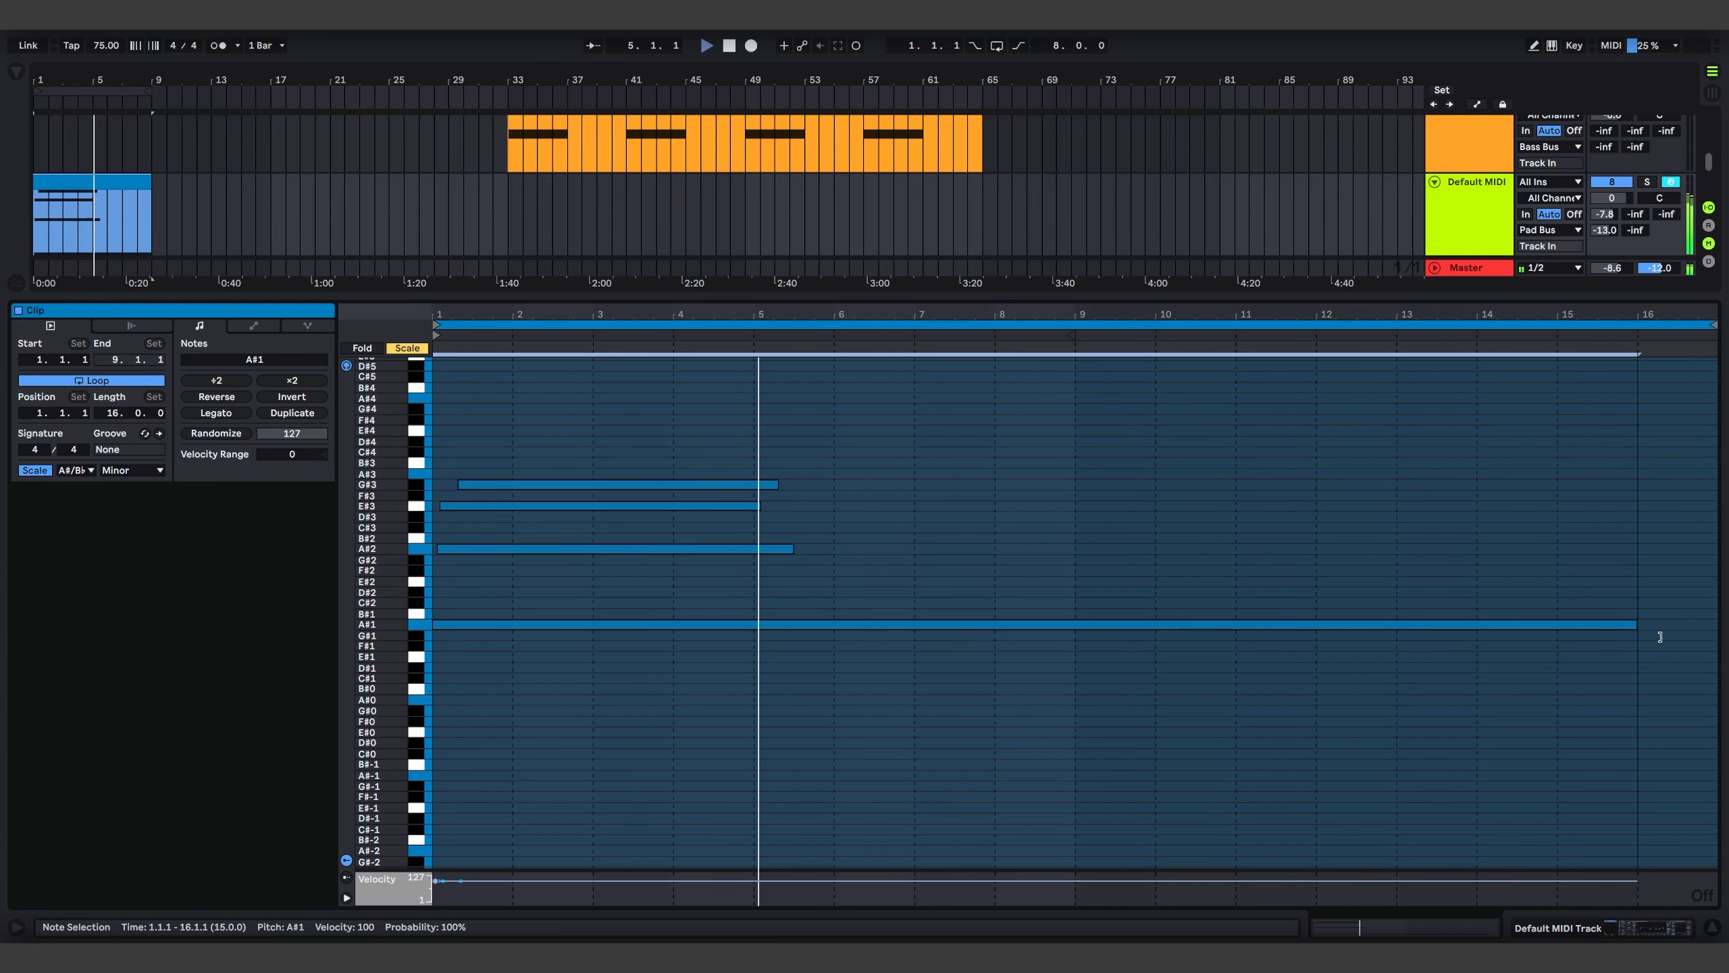
Extend the A#2 note to about 12.4.3, E#3 into the second half of bar 11 and G#3 to about 7.2.4
{"action": "left_click_drag", "start_coordinate": [793, 549], "coordinate": [1389, 549]}
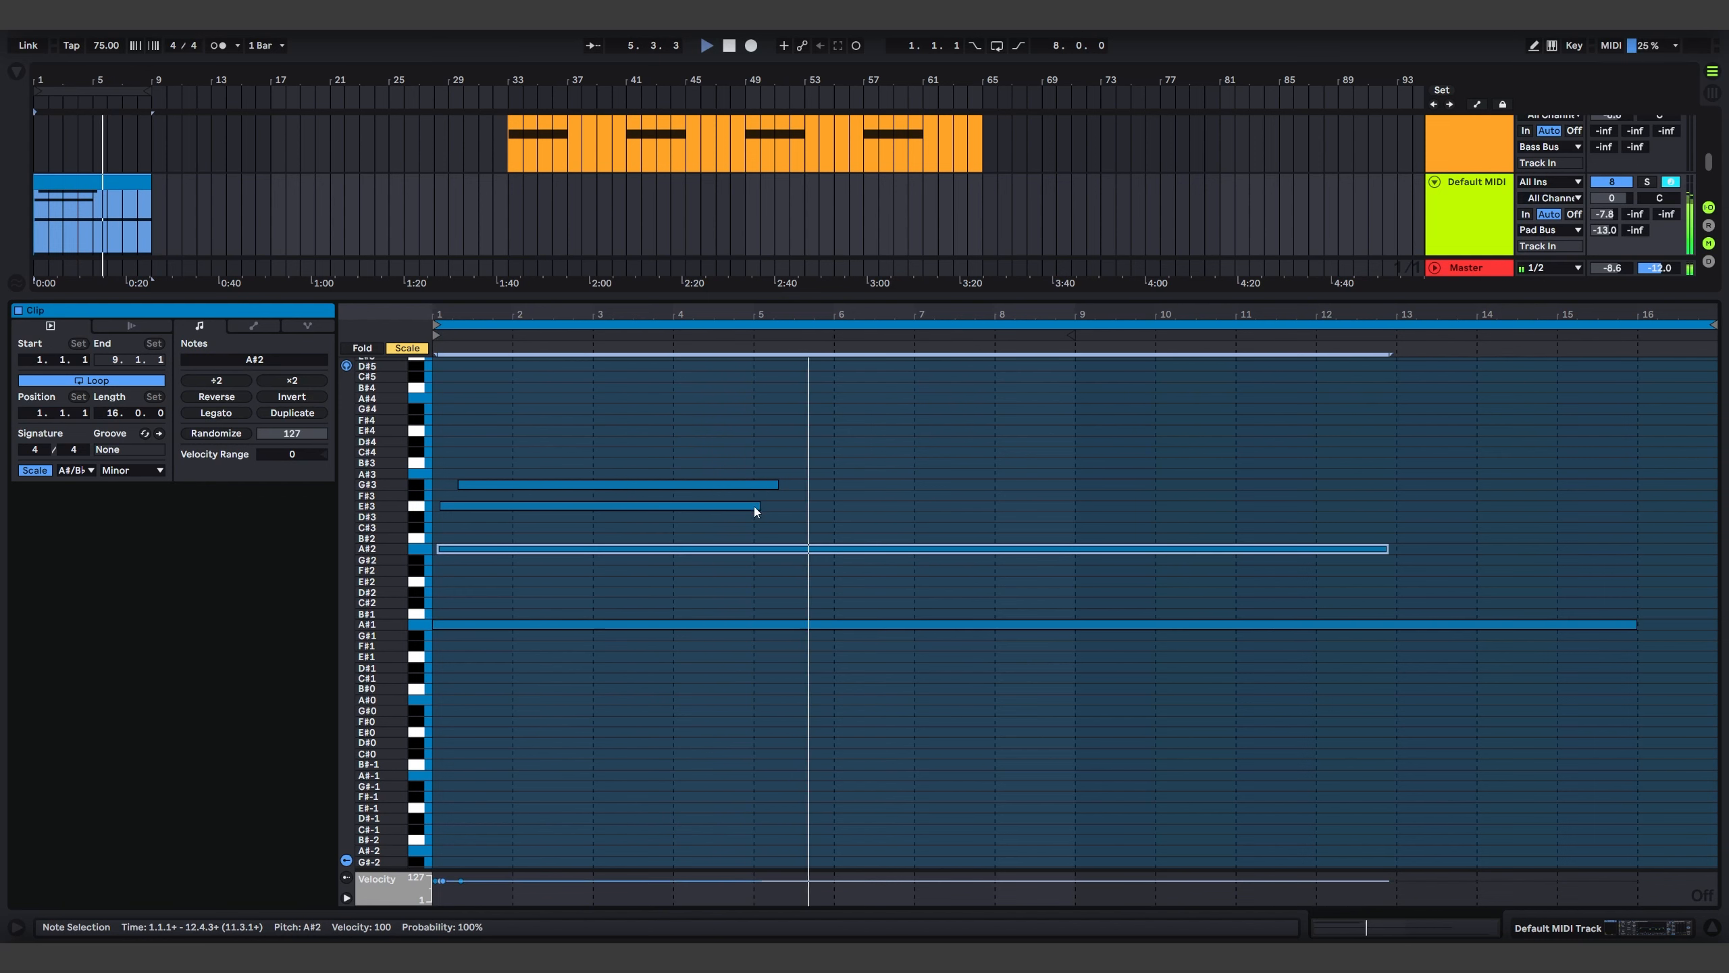
{"action": "left_click_drag", "start_coordinate": [761, 507], "coordinate": [1294, 507]}
{"action": "left_click_drag", "start_coordinate": [776, 484], "coordinate": [952, 484]}
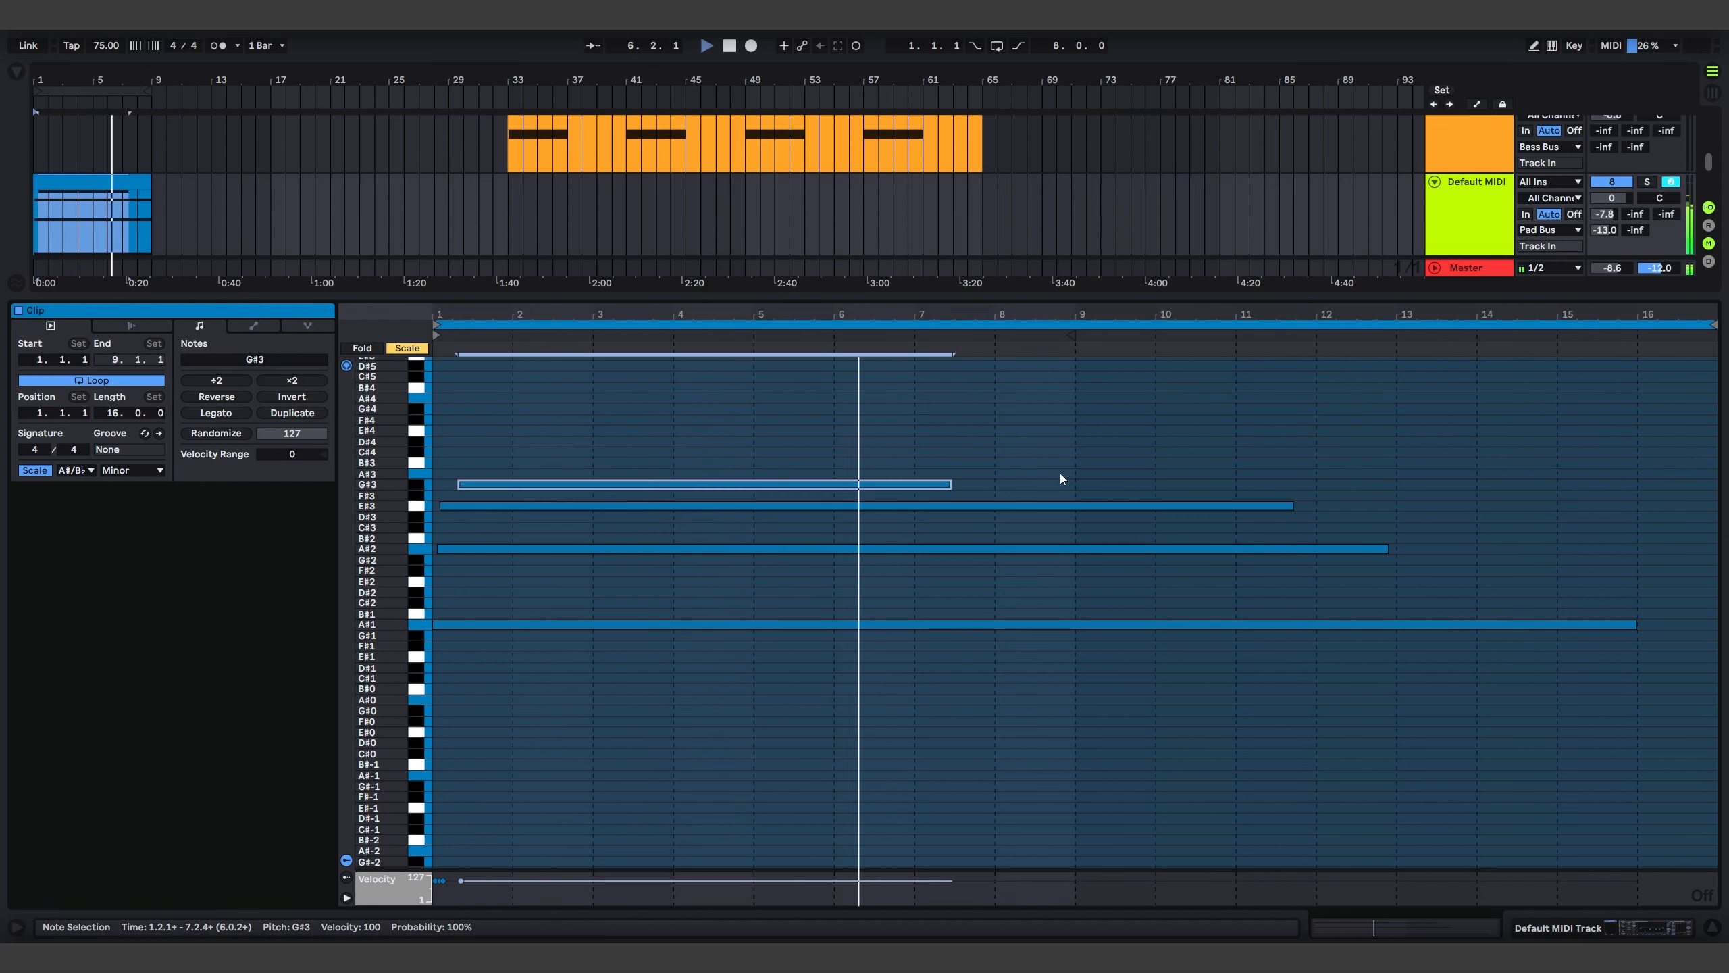
Draw F#4 at bar 9 and E#4 from about 10.4.1 to 13.1.2, and extend the pad clip to bar 17
{"action": "key", "text": "b"}
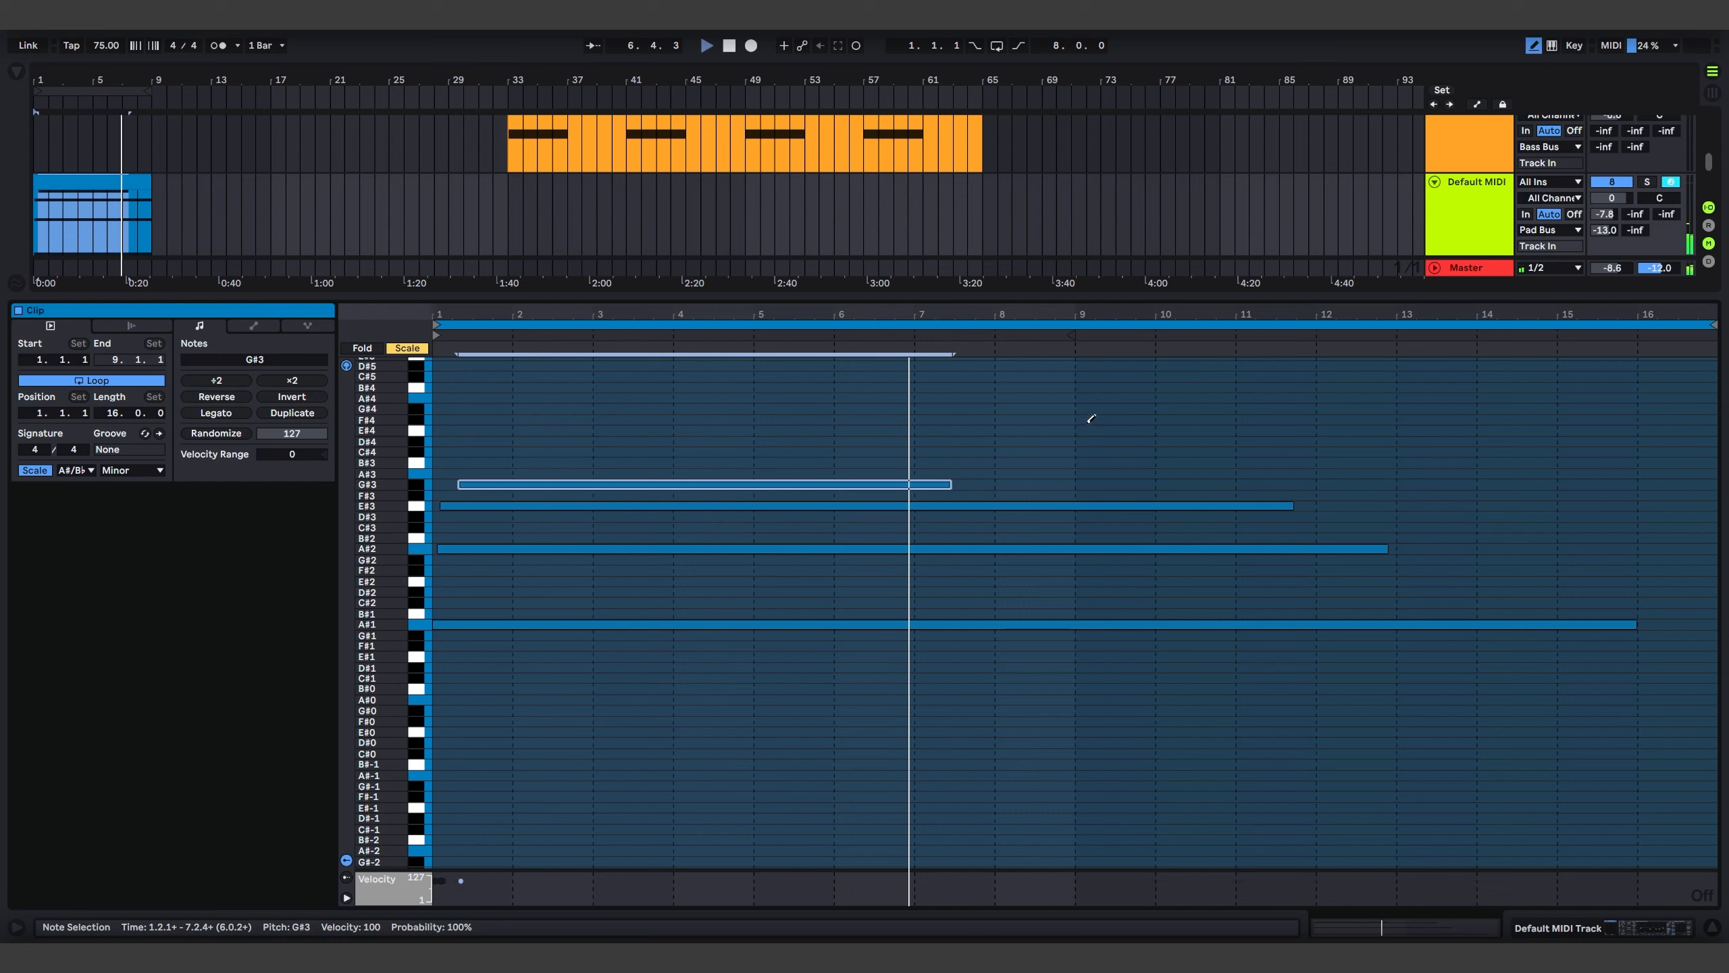
{"action": "mouse_move", "coordinate": [1078, 420]}
{"action": "left_mouse_down"}
{"action": "mouse_move", "coordinate": [1422, 443]}
{"action": "mouse_move", "coordinate": [1405, 435]}
{"action": "left_mouse_up"}
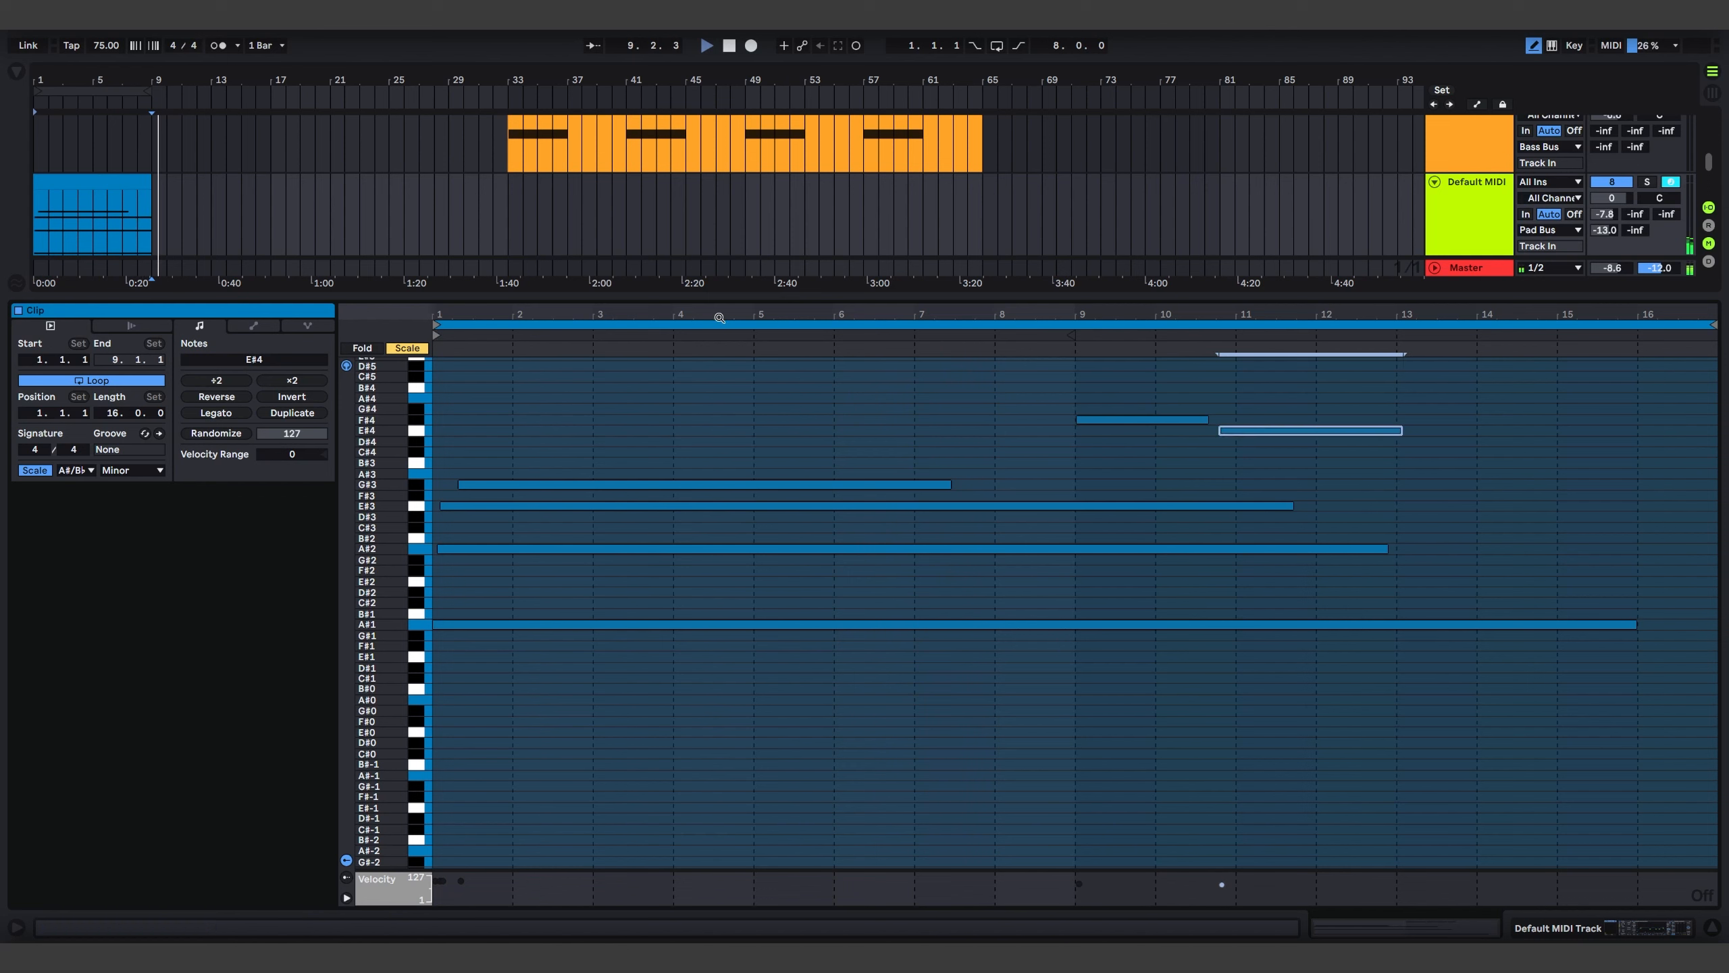
{"action": "key", "text": "space"}
{"action": "left_click_drag", "start_coordinate": [153, 194], "coordinate": [270, 196]}
{"action": "key", "text": "space"}
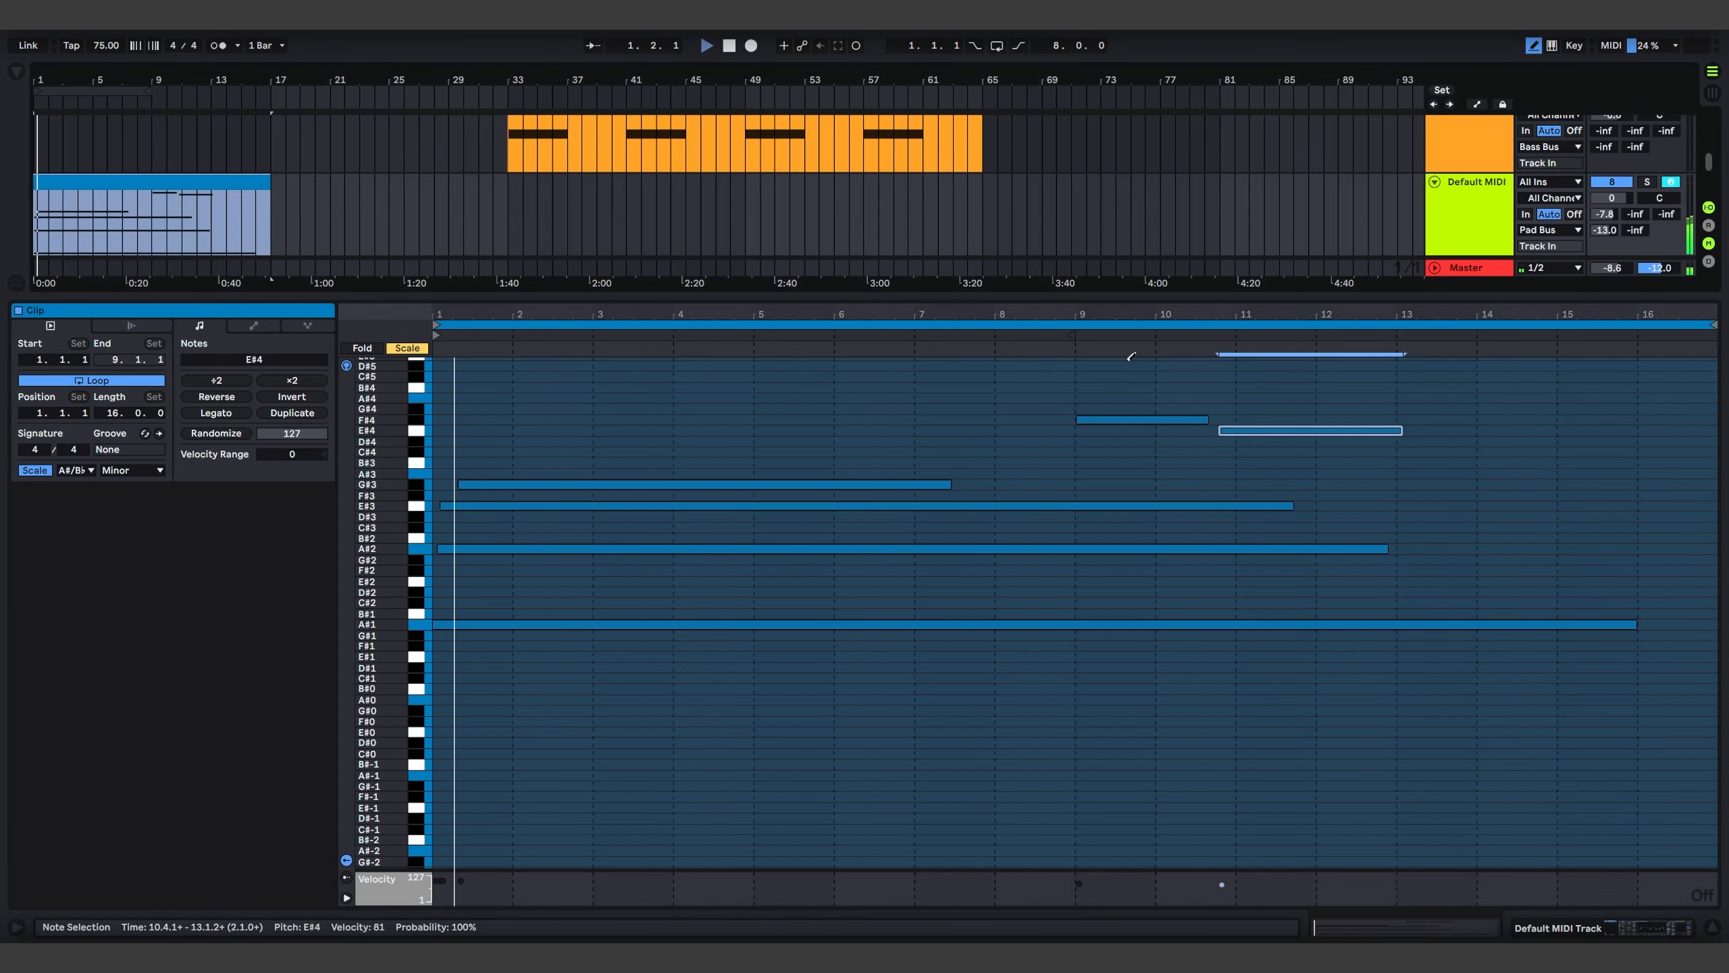
Set the volume of the pad's Default MIDI track to -4.8 dB during playback
{"action": "left_click_drag", "start_coordinate": [1089, 298], "coordinate": [1089, 581]}
{"action": "scroll", "coordinate": [477, 374], "scroll_direction": "up", "scroll_amount": 2}
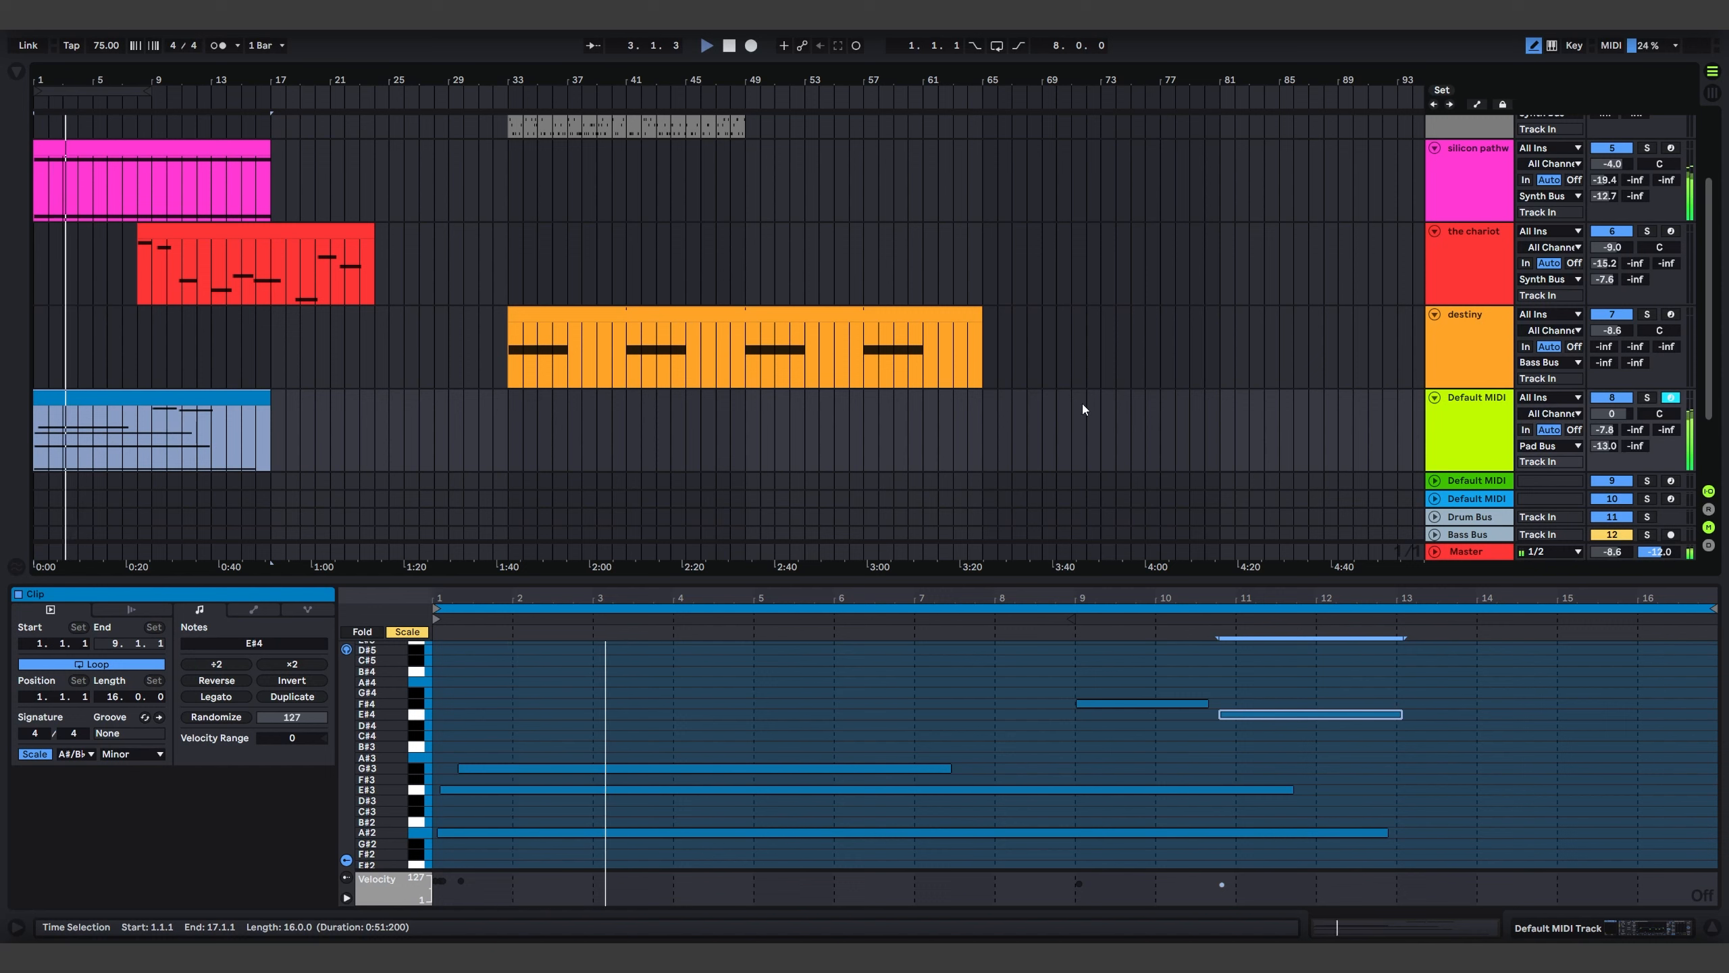
{"action": "left_click_drag", "start_coordinate": [1613, 415], "coordinate": [1614, 435]}
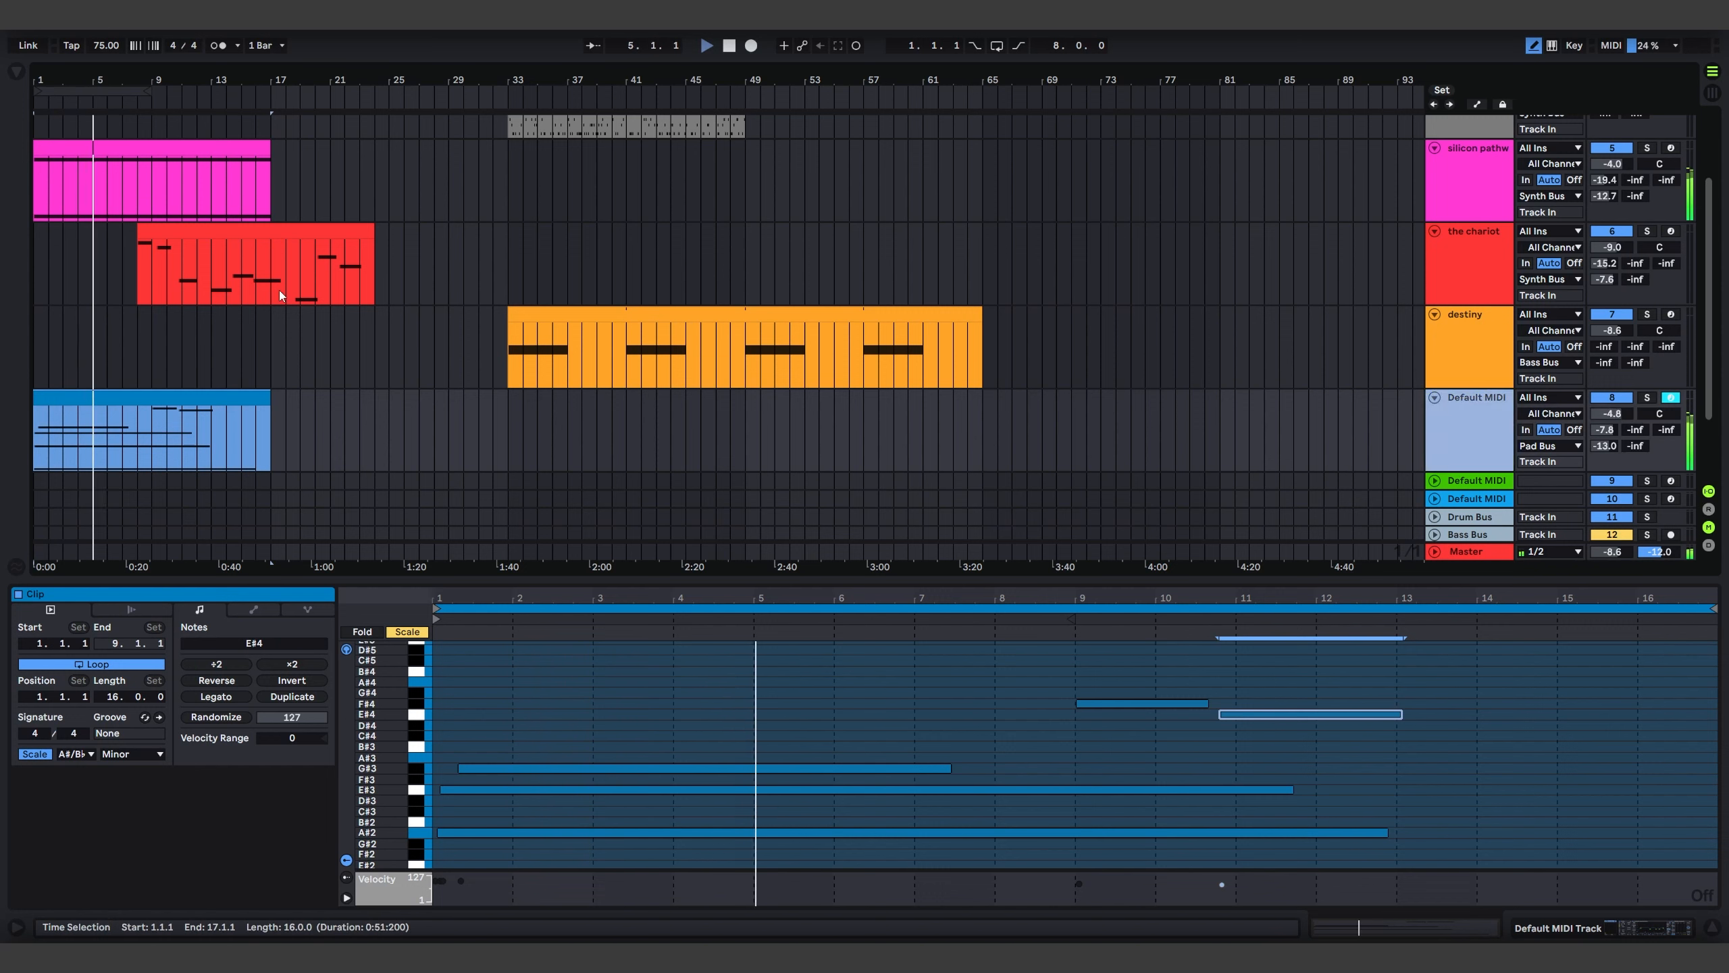
{"action": "scroll", "coordinate": [252, 300], "scroll_direction": "up", "scroll_amount": 3}
{"action": "scroll", "coordinate": [245, 283], "scroll_direction": "down", "scroll_amount": 2}
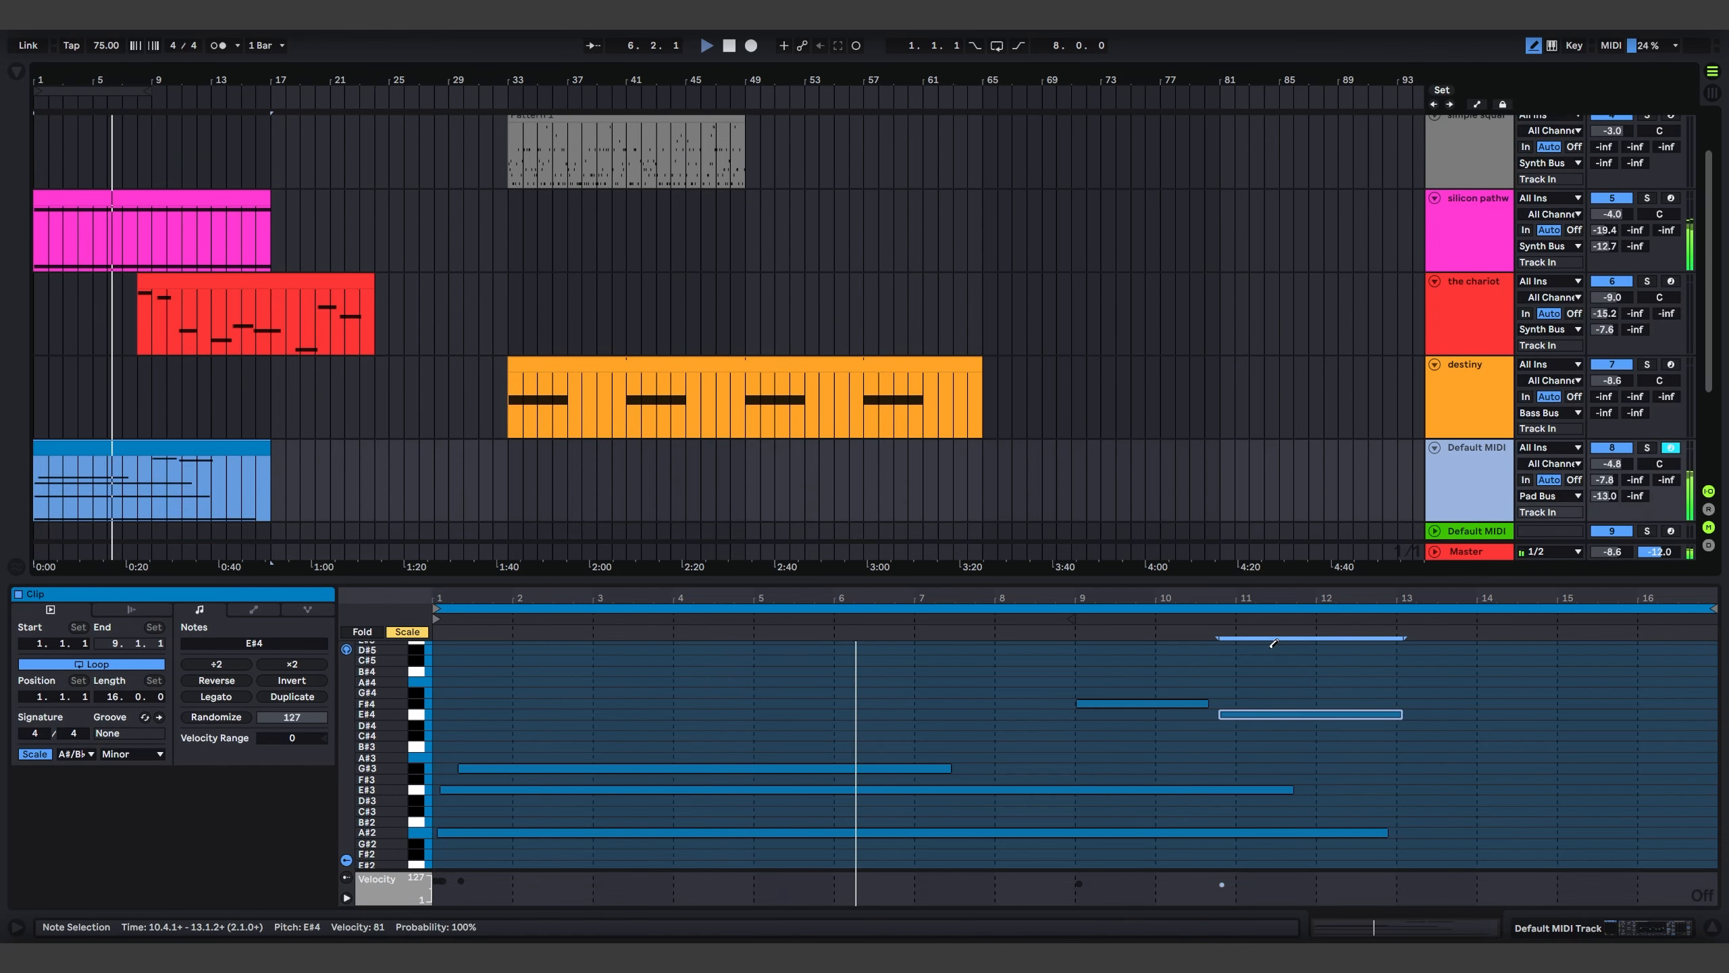
Draw C#4 from about 13.1.3 to 16.2.2 and G#3 from about 13.3.3 to 16.3.3 in the pad clip
{"action": "mouse_move", "coordinate": [1408, 736]}
{"action": "left_mouse_down"}
{"action": "mouse_move", "coordinate": [1699, 735]}
{"action": "mouse_move", "coordinate": [1661, 743]}
{"action": "left_mouse_up"}
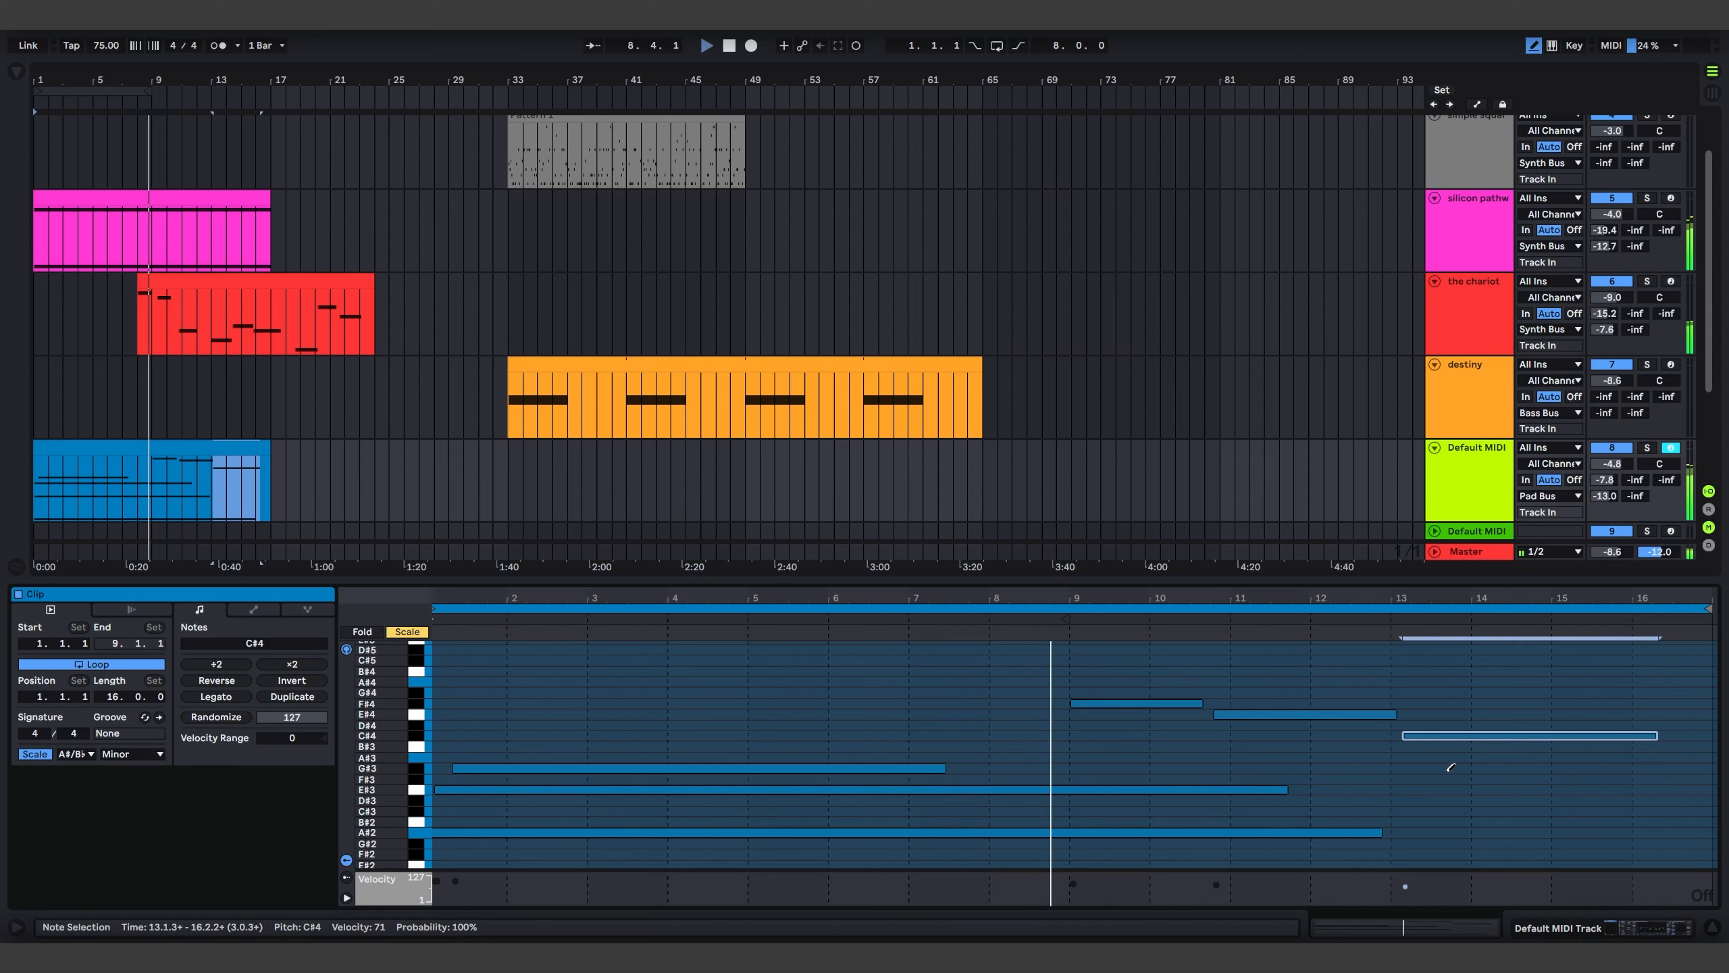
{"action": "left_click_drag", "start_coordinate": [1447, 767], "coordinate": [1666, 768]}
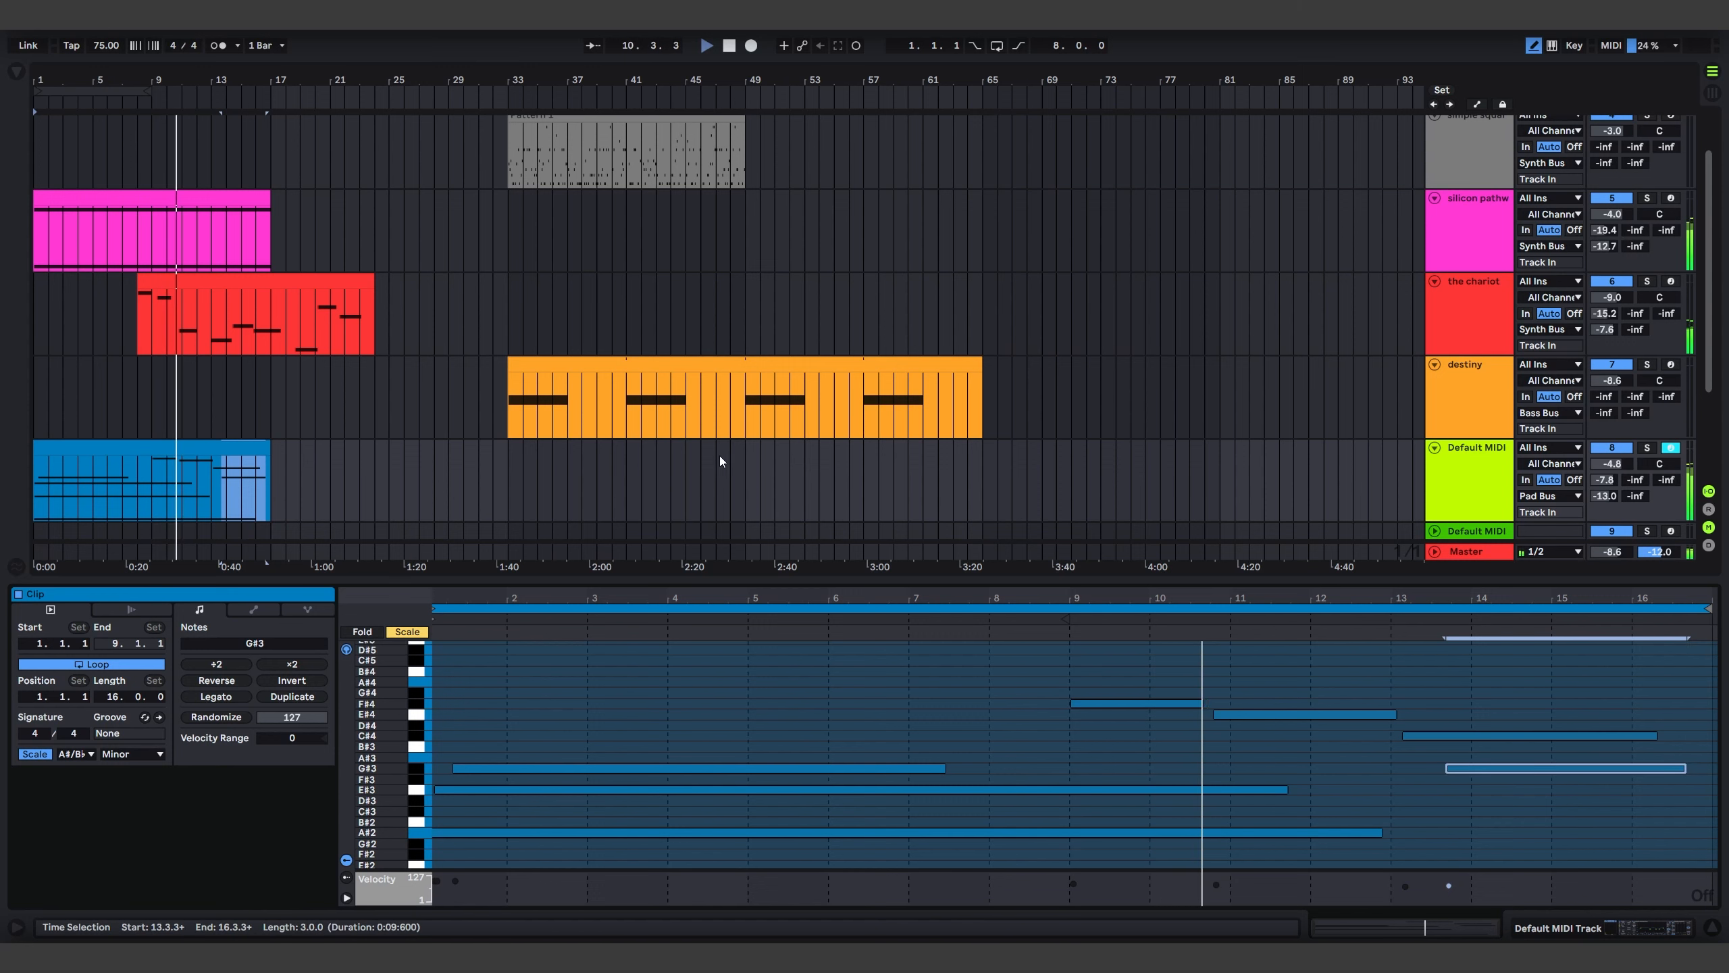
Set the pad clip's loop length to 32 bars and extend the clip in the arrangement to bar 33
{"action": "left_click_drag", "start_coordinate": [738, 580], "coordinate": [737, 666]}
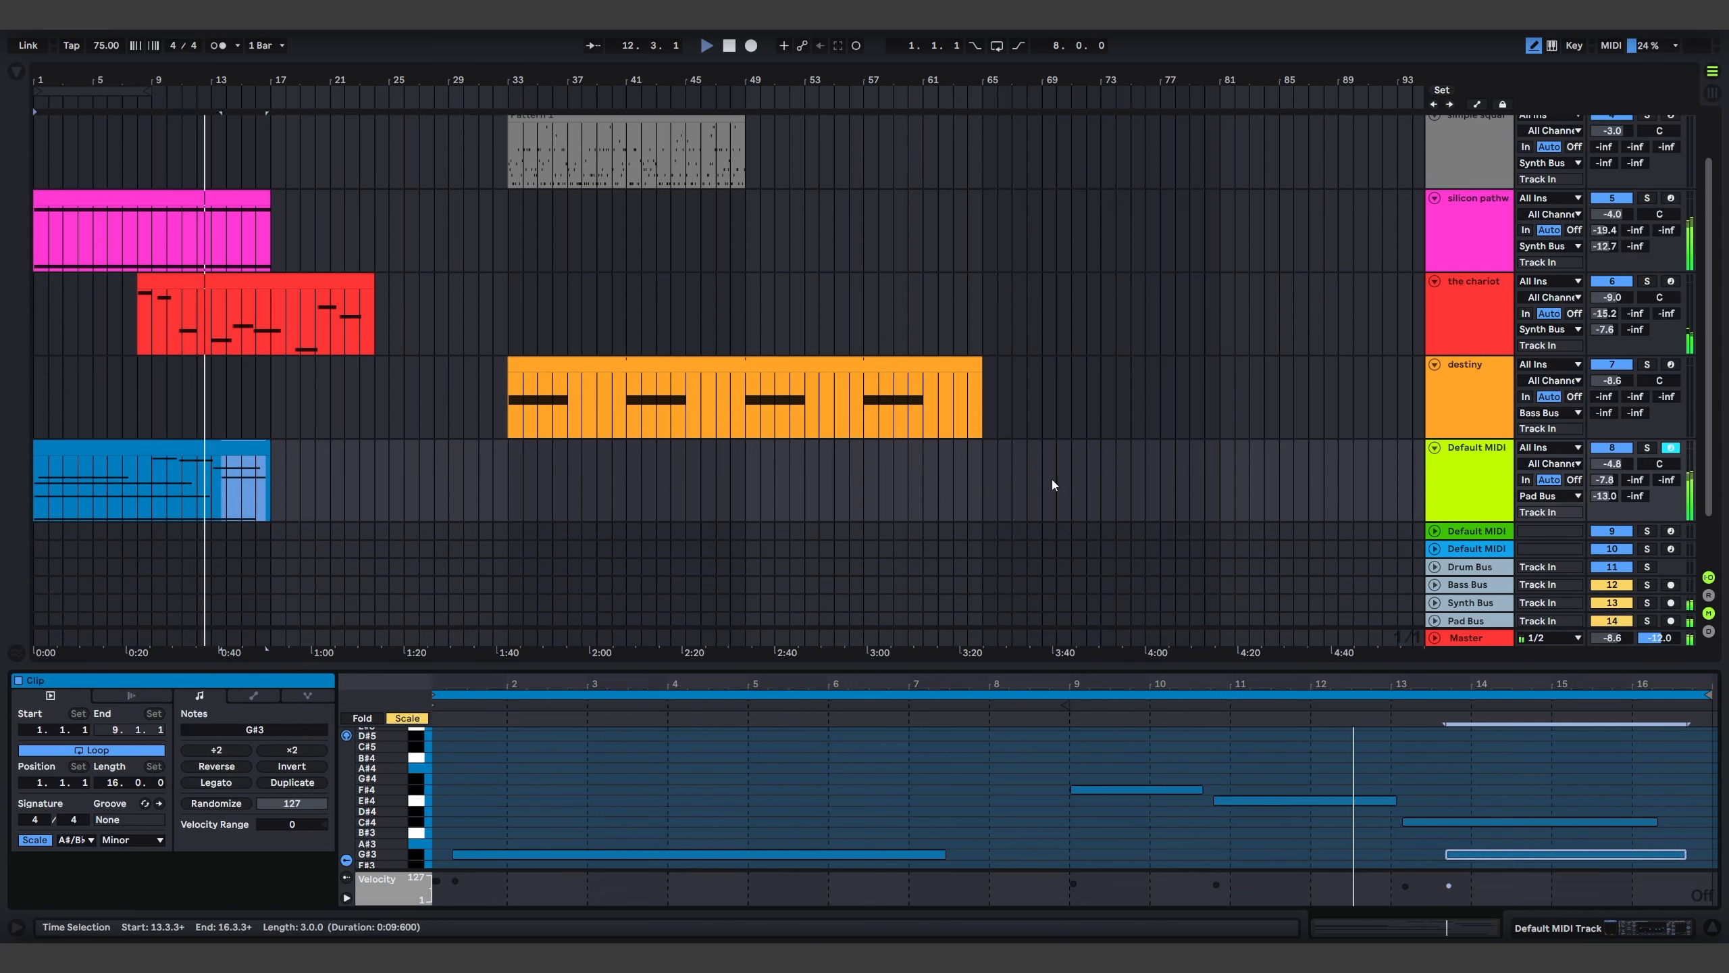
{"action": "left_click", "coordinate": [271, 446]}
{"action": "mouse_move", "coordinate": [272, 446]}
{"action": "left_mouse_down"}
{"action": "mouse_move", "coordinate": [464, 447]}
{"action": "mouse_move", "coordinate": [256, 447]}
{"action": "mouse_move", "coordinate": [270, 447]}
{"action": "left_mouse_up"}
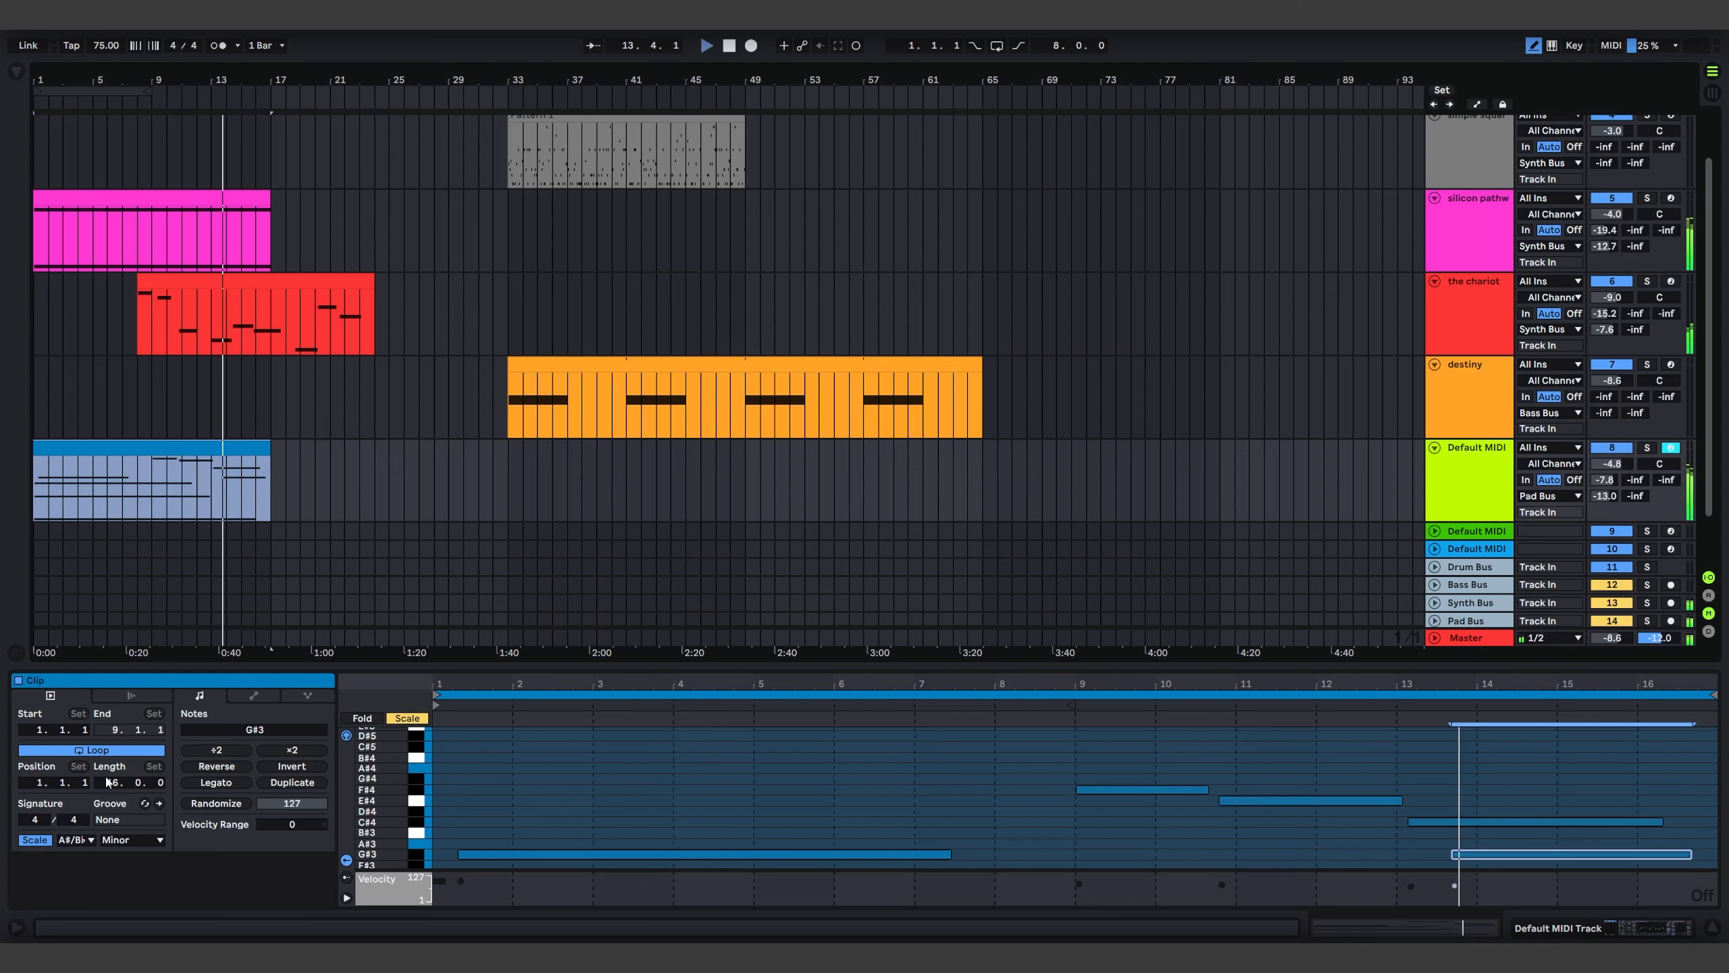
{"action": "left_click_drag", "start_coordinate": [112, 783], "coordinate": [112, 735]}
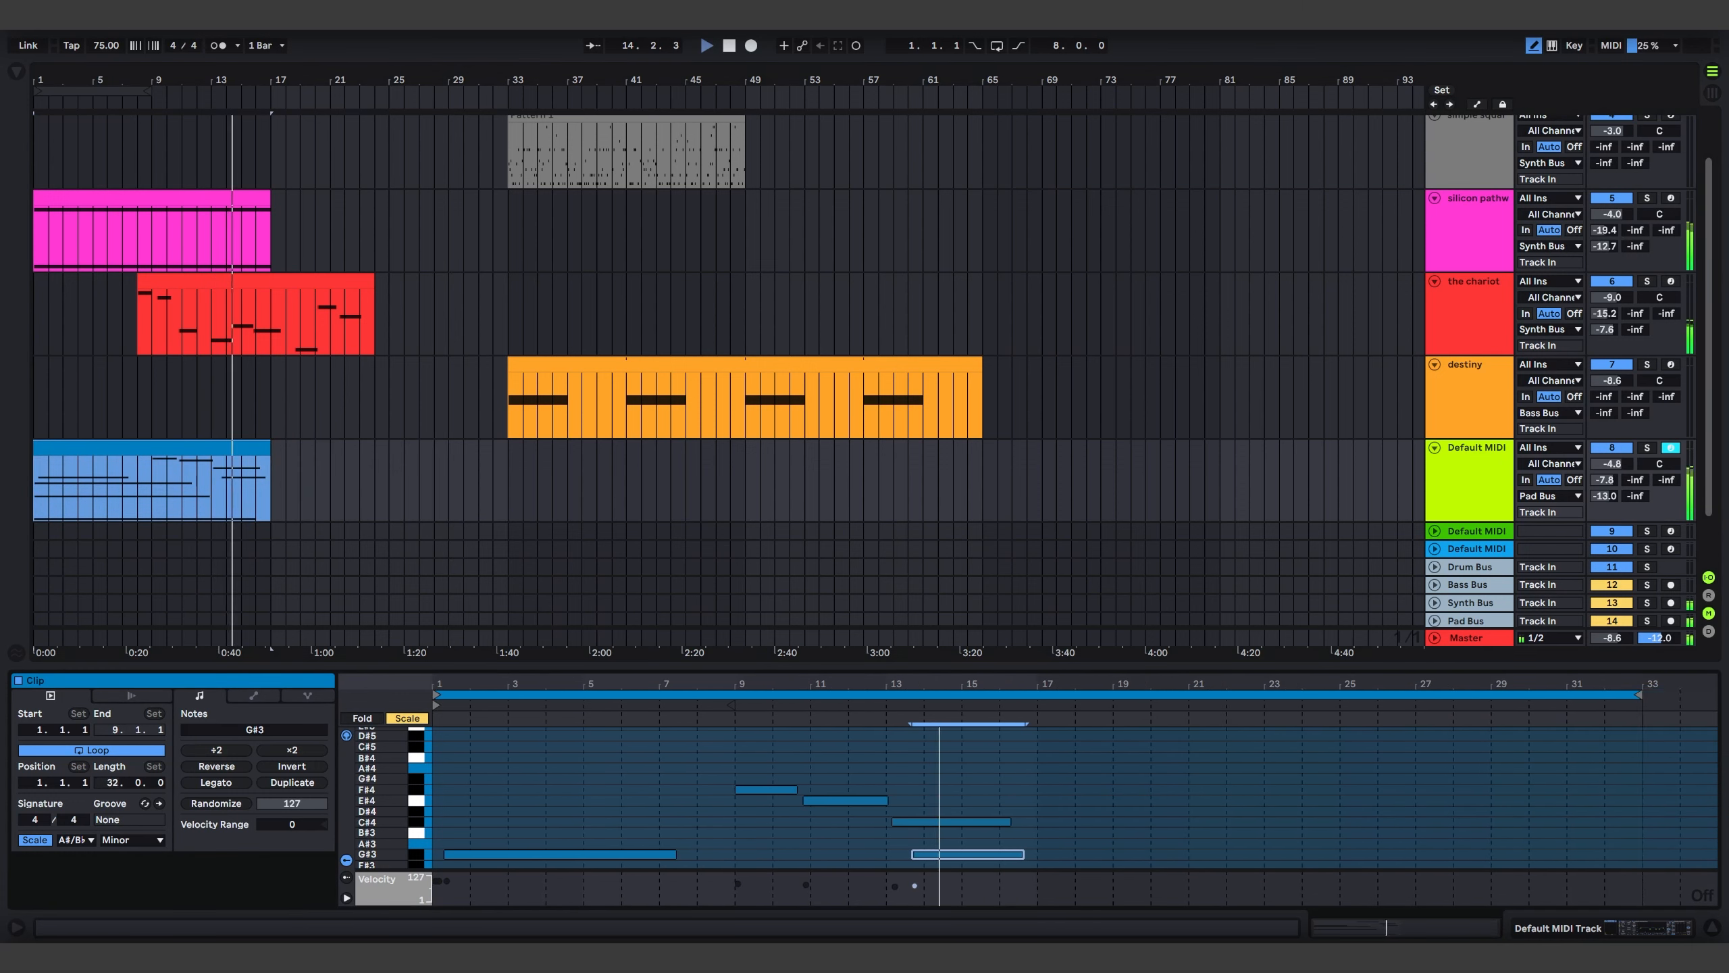
{"action": "left_click_drag", "start_coordinate": [270, 470], "coordinate": [507, 484]}
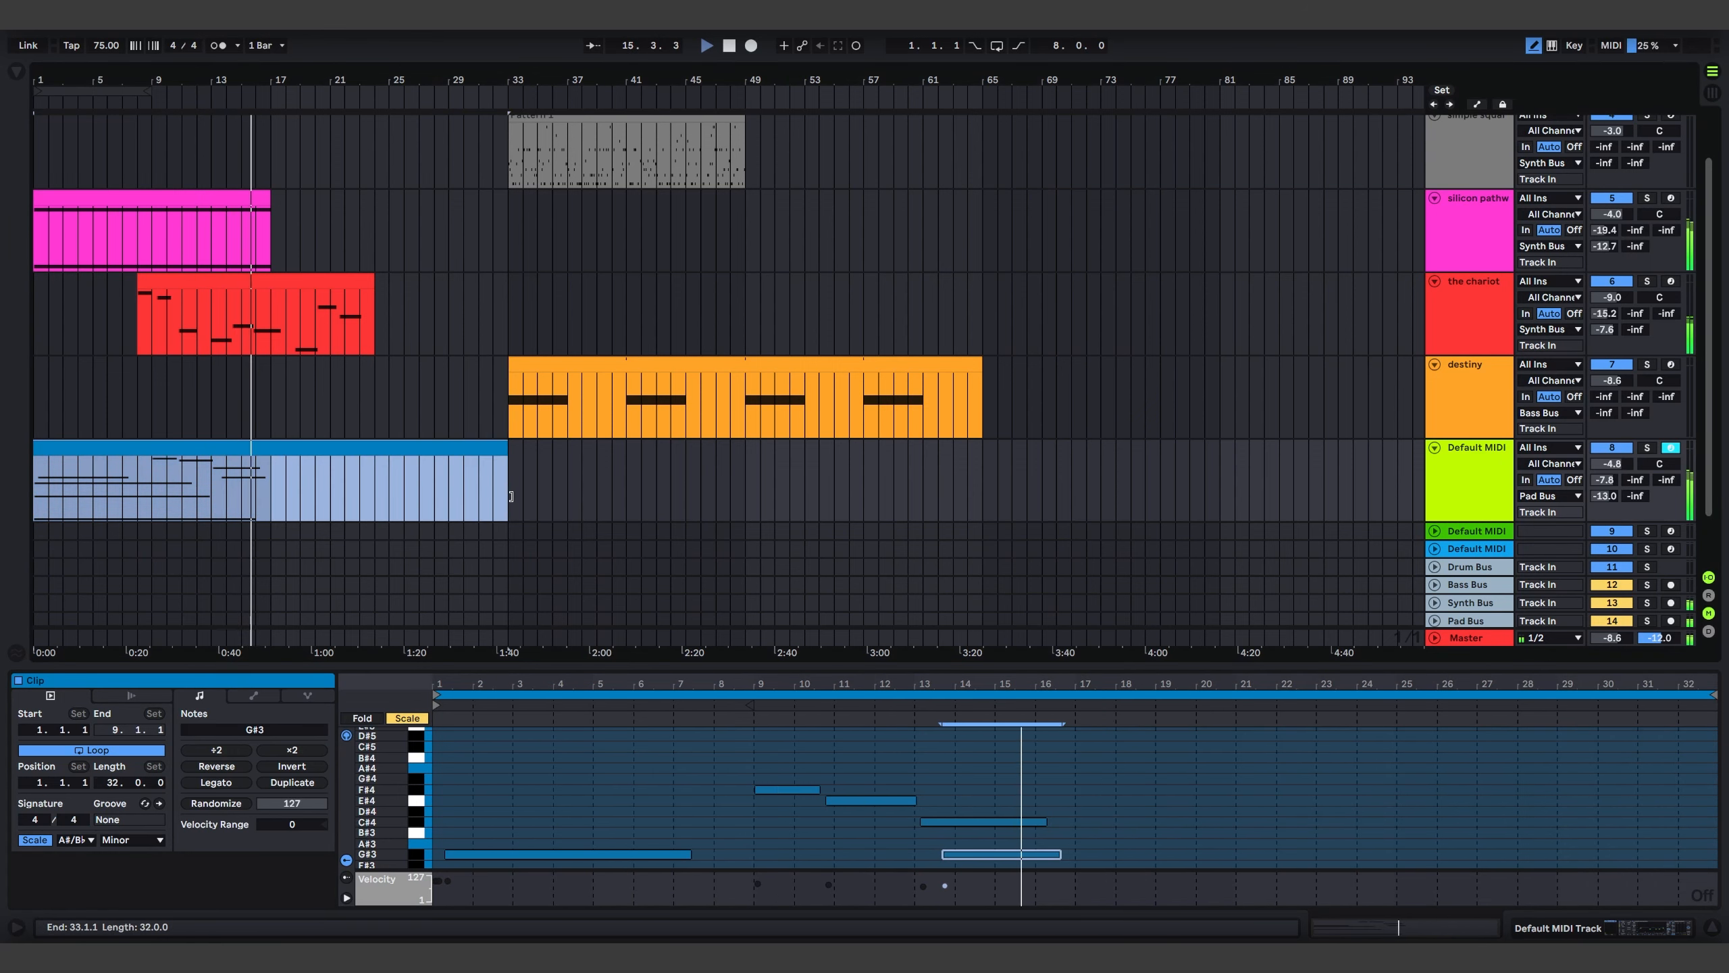
Stretch A#1 to bar 33 and draw a staggered G#2, C#3 and B#3 chord between about bars 17 and 23
{"action": "left_click_drag", "start_coordinate": [1037, 666], "coordinate": [1035, 323]}
{"action": "left_click_drag", "start_coordinate": [1036, 649], "coordinate": [1727, 664]}
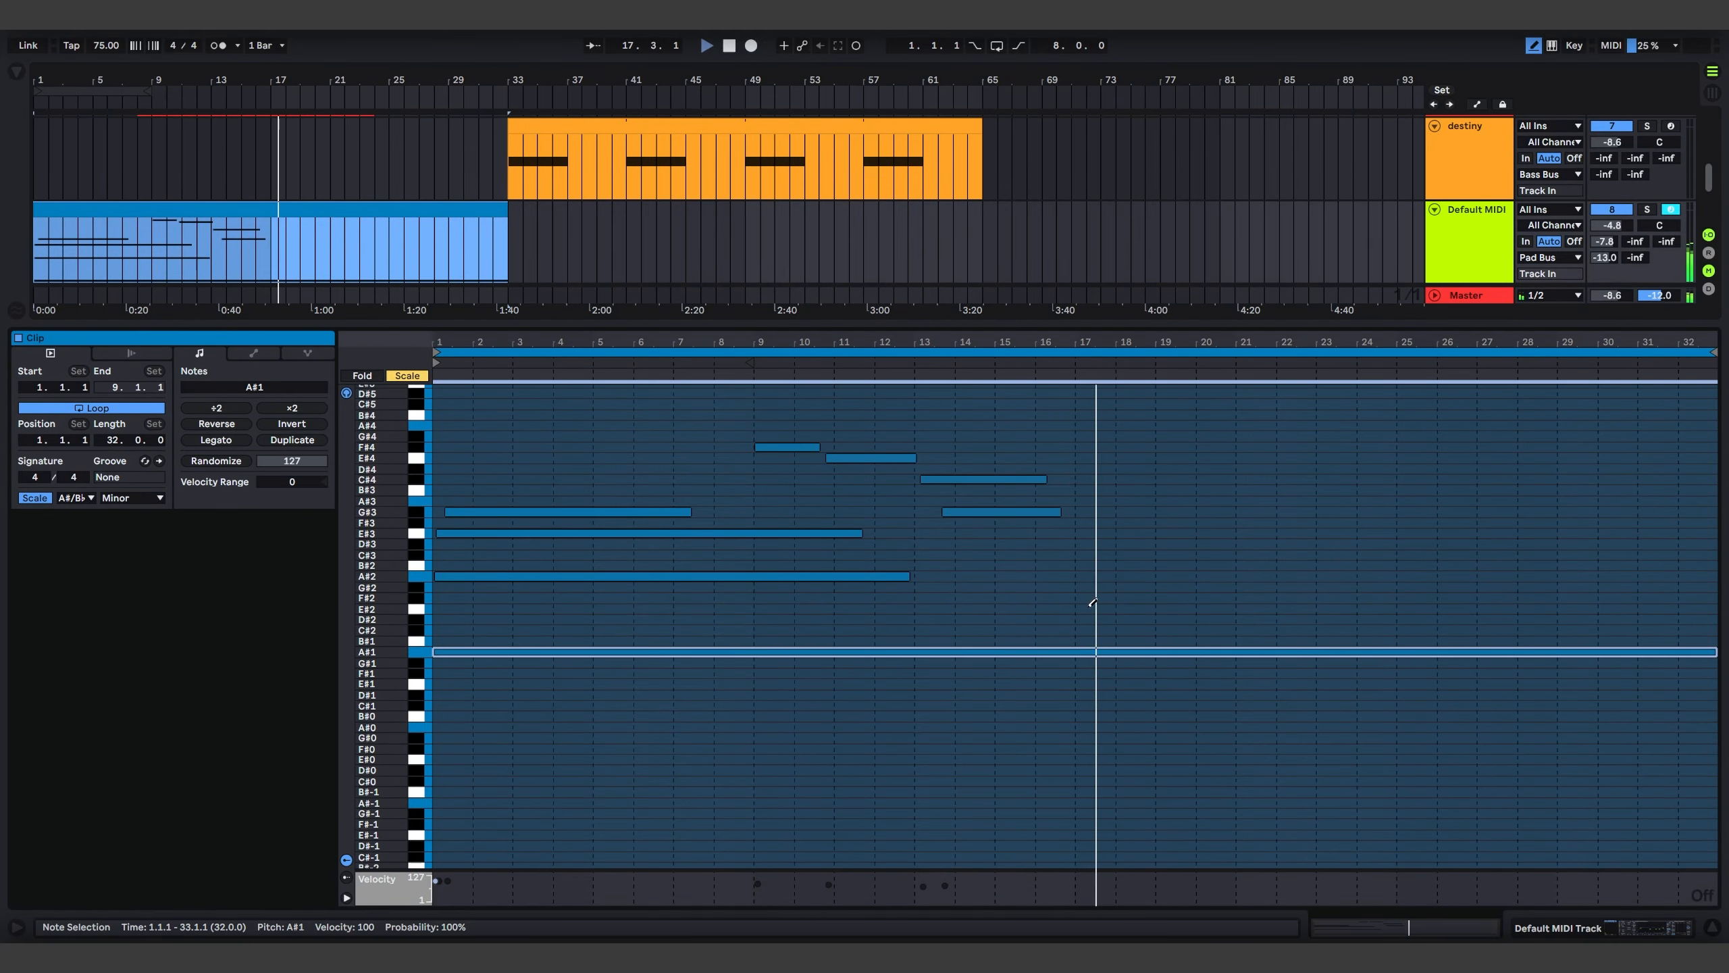
{"action": "left_click_drag", "start_coordinate": [1087, 587], "coordinate": [1326, 587]}
{"action": "left_click_drag", "start_coordinate": [1128, 554], "coordinate": [1314, 552]}
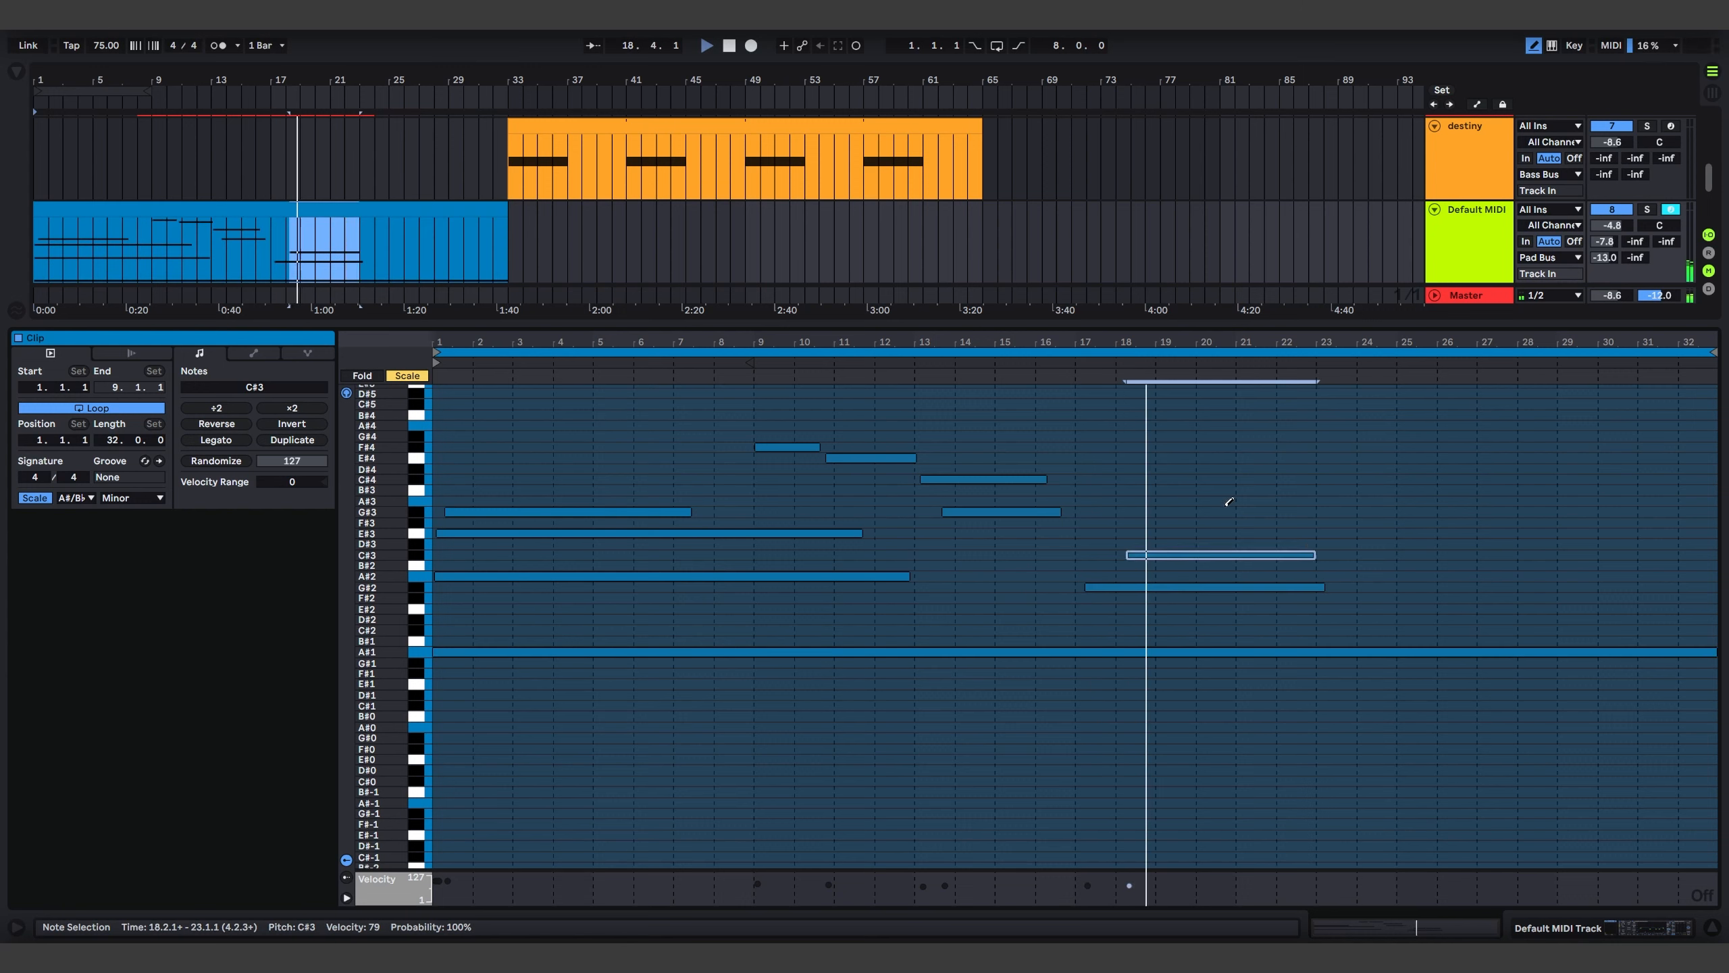
{"action": "left_click_drag", "start_coordinate": [1155, 490], "coordinate": [1294, 492]}
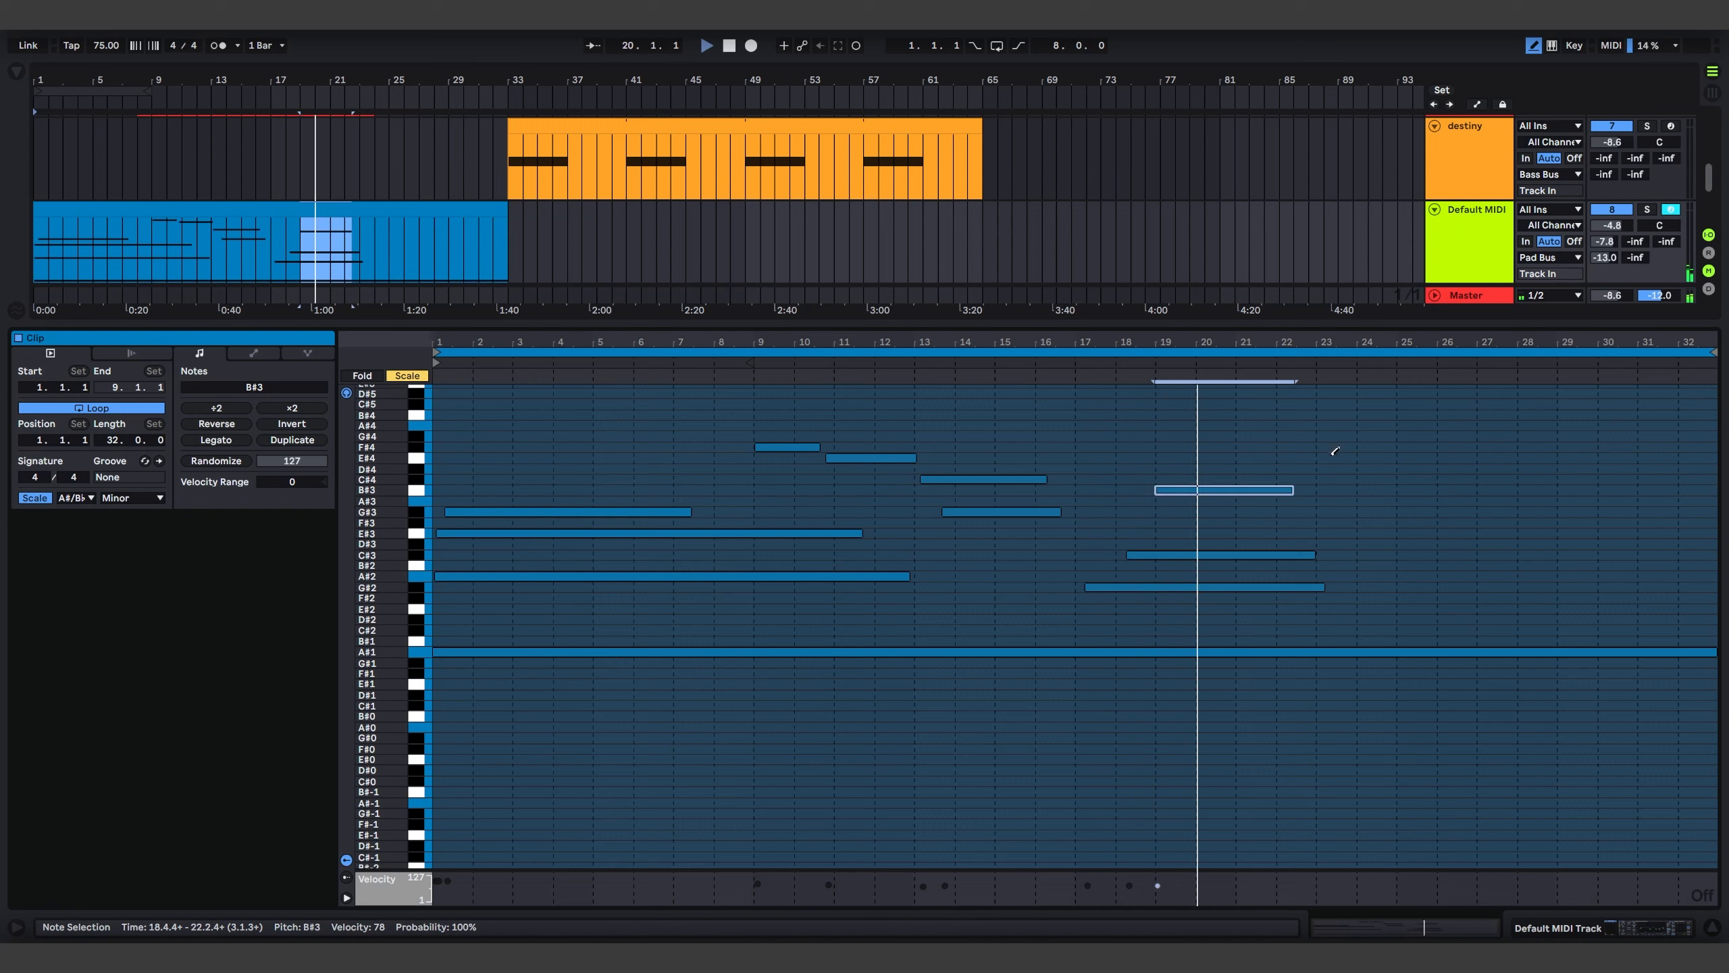
Draw E#4 and D#4 from about bar 23 to 28.4.4, A#2 and E#3 from about bar 24, and F#4 from 30.3.3 to 32.4.2
{"action": "left_click_drag", "start_coordinate": [1329, 458], "coordinate": [1556, 468]}
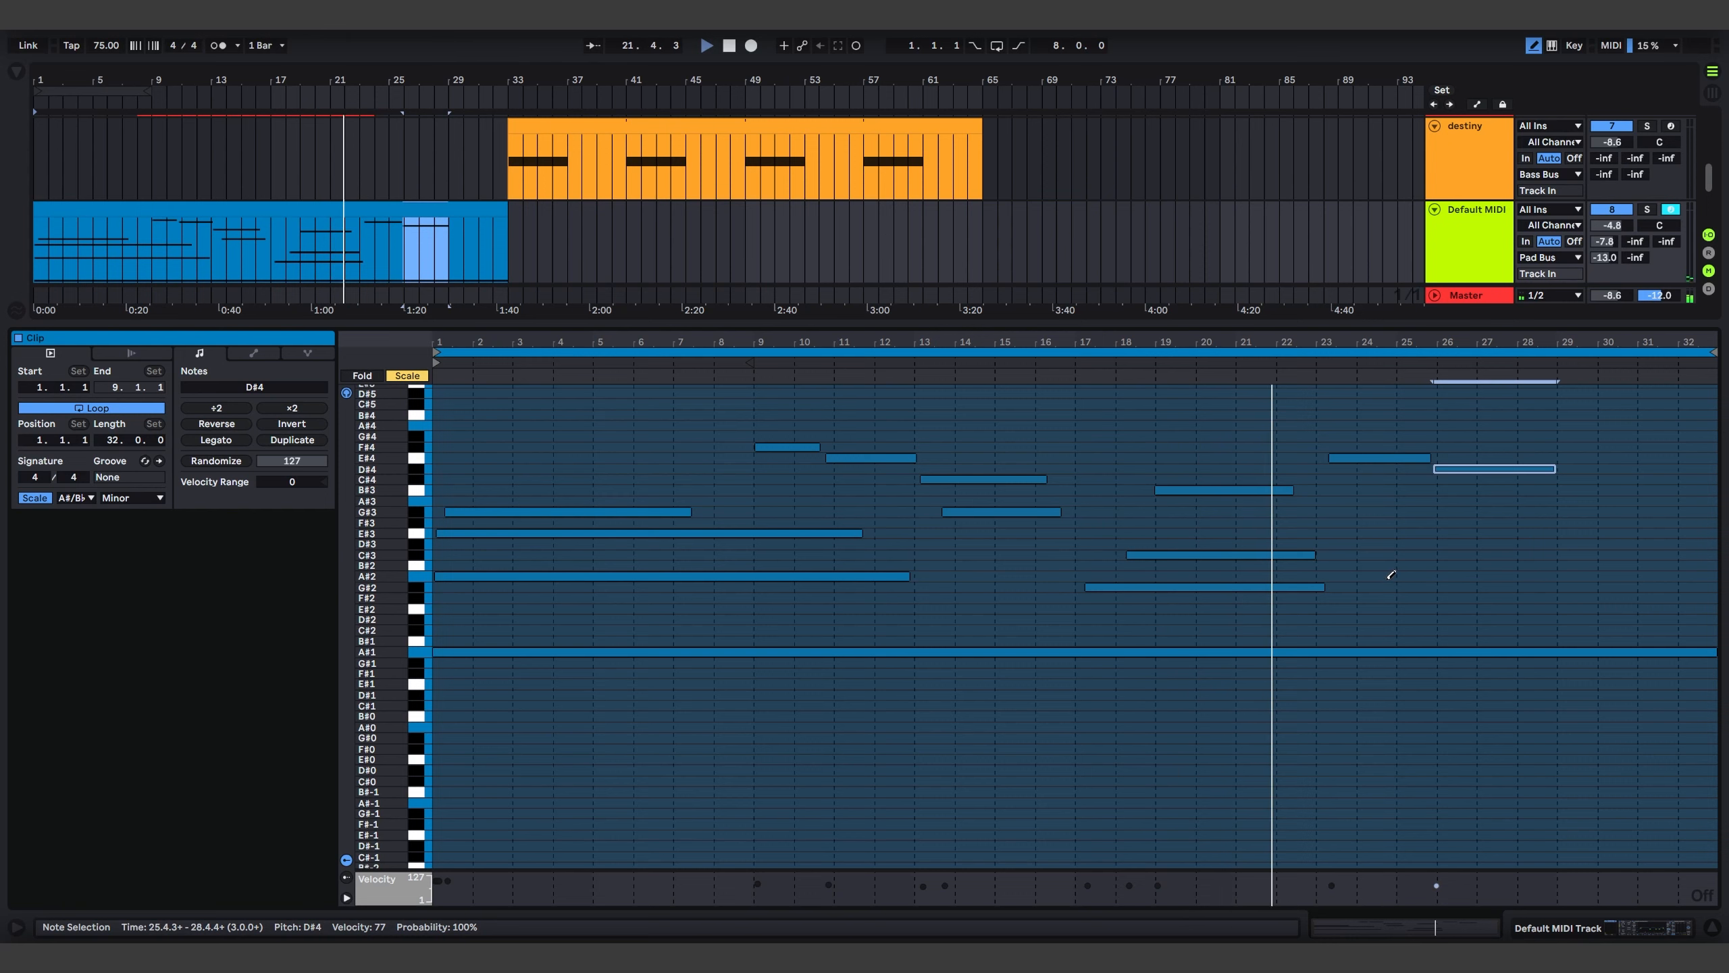
{"action": "mouse_move", "coordinate": [1388, 577]}
{"action": "left_mouse_down"}
{"action": "mouse_move", "coordinate": [1706, 576]}
{"action": "mouse_move", "coordinate": [1557, 567]}
{"action": "left_mouse_up"}
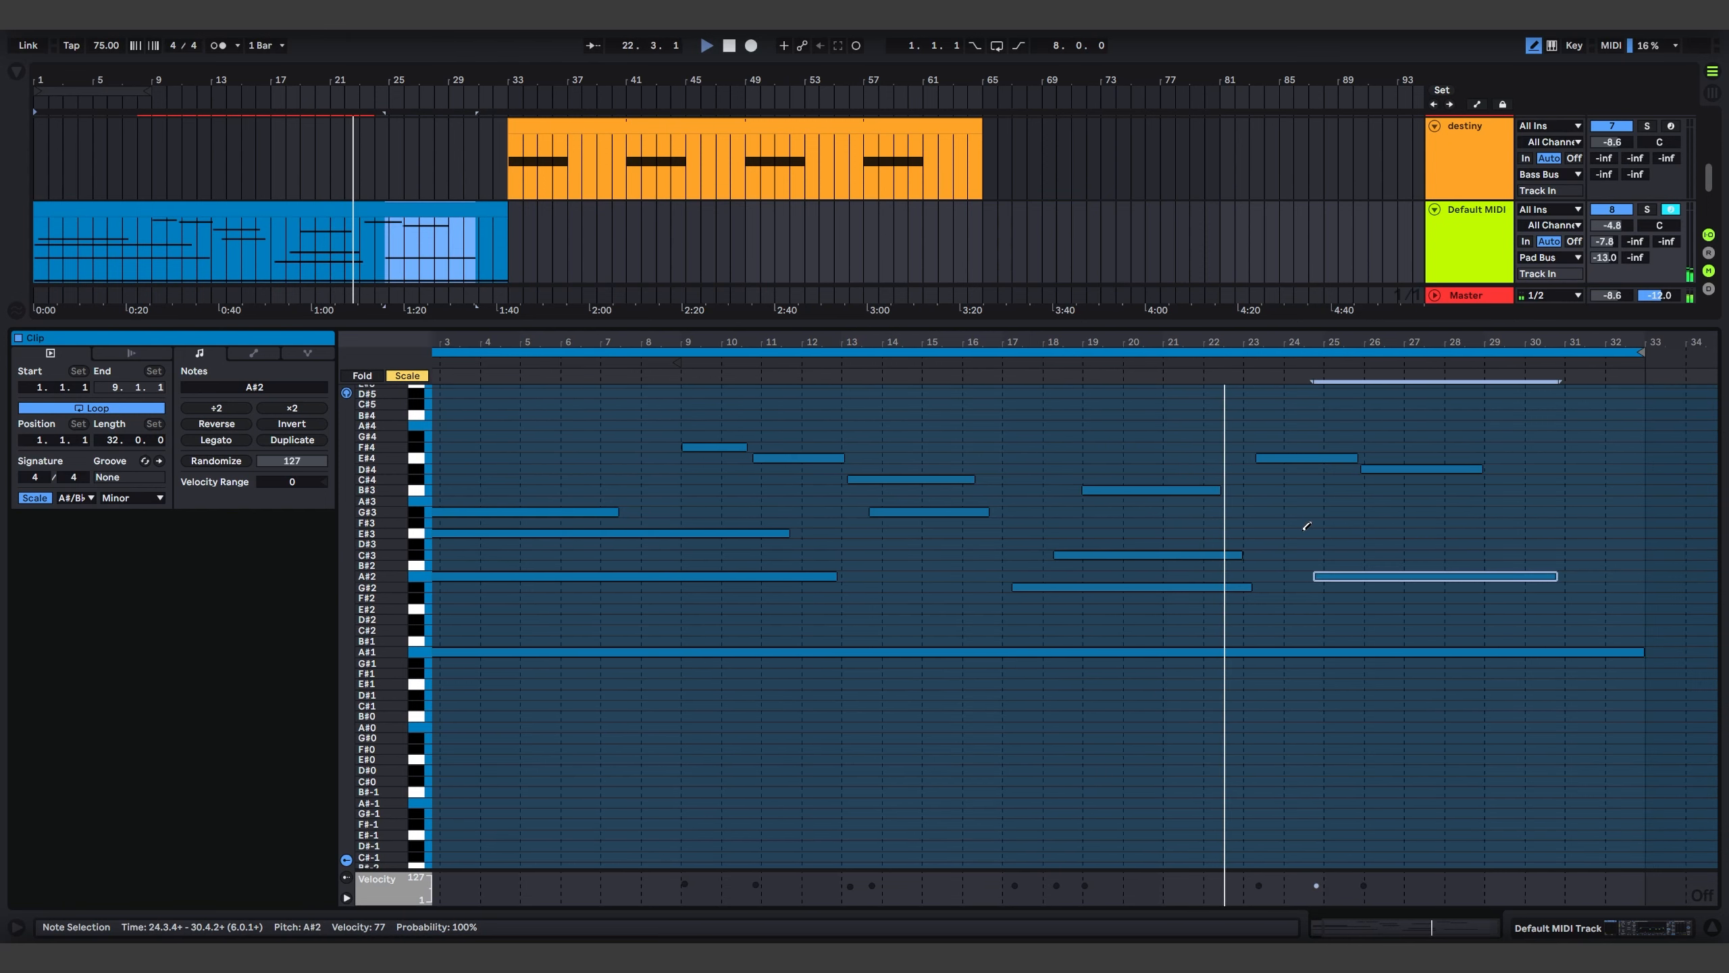
{"action": "left_click_drag", "start_coordinate": [1301, 533], "coordinate": [1552, 527]}
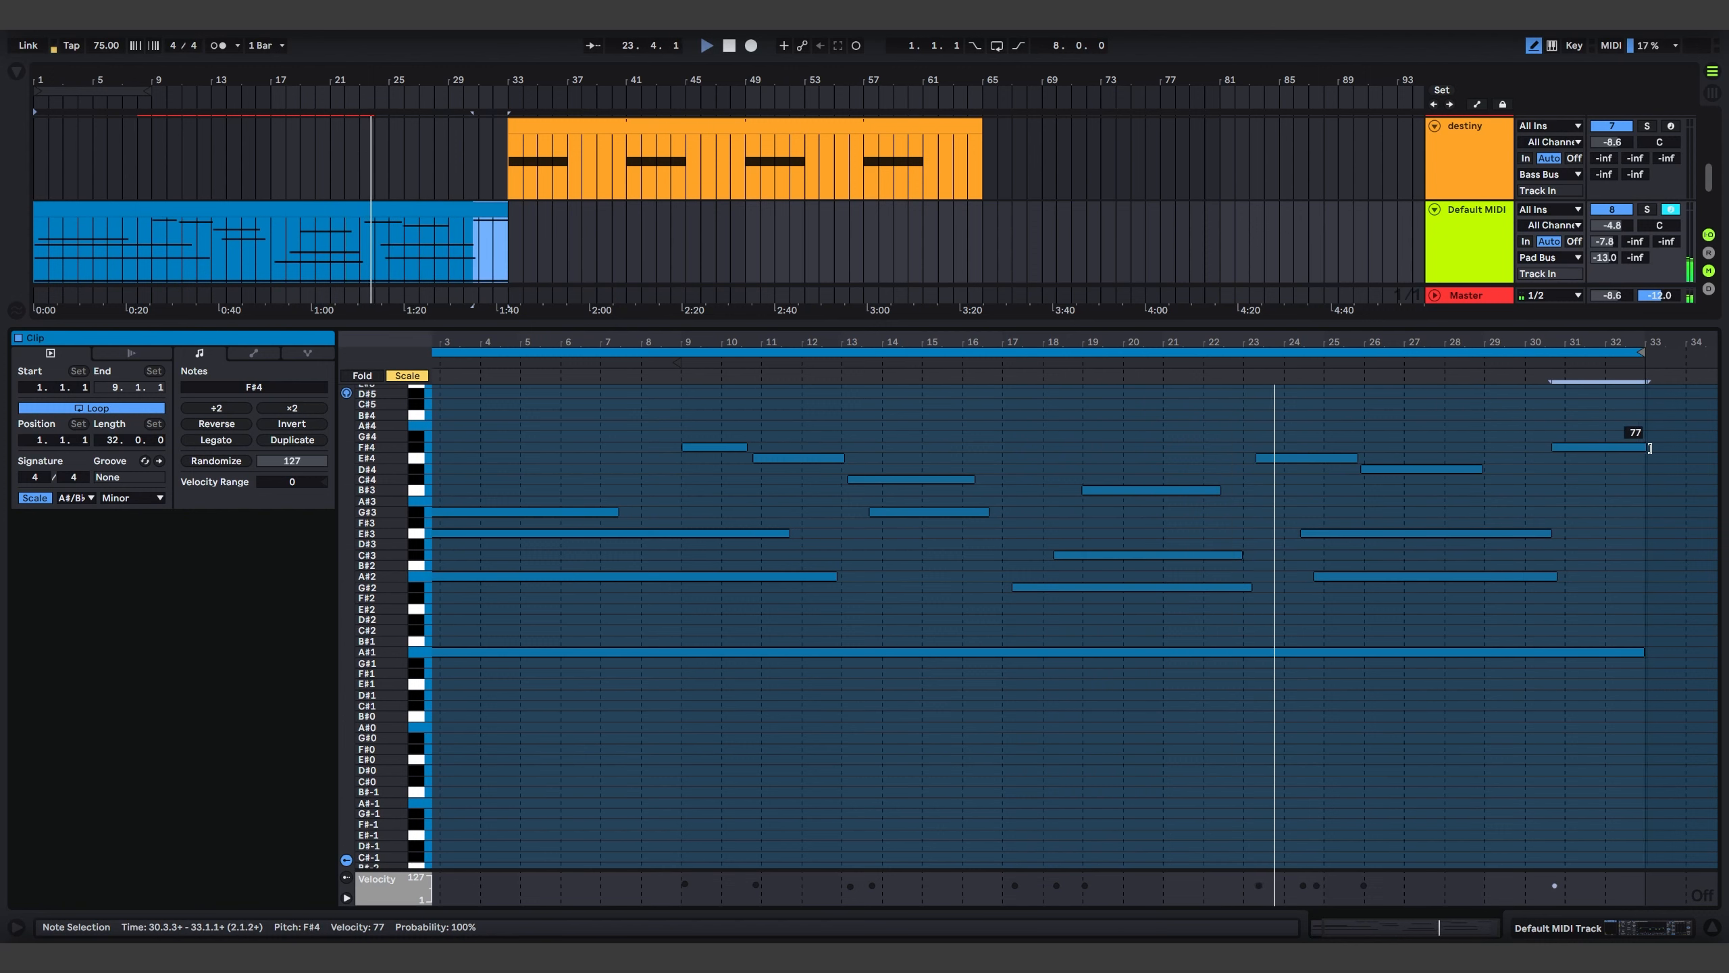
{"action": "left_click_drag", "start_coordinate": [1553, 447], "coordinate": [1639, 448]}
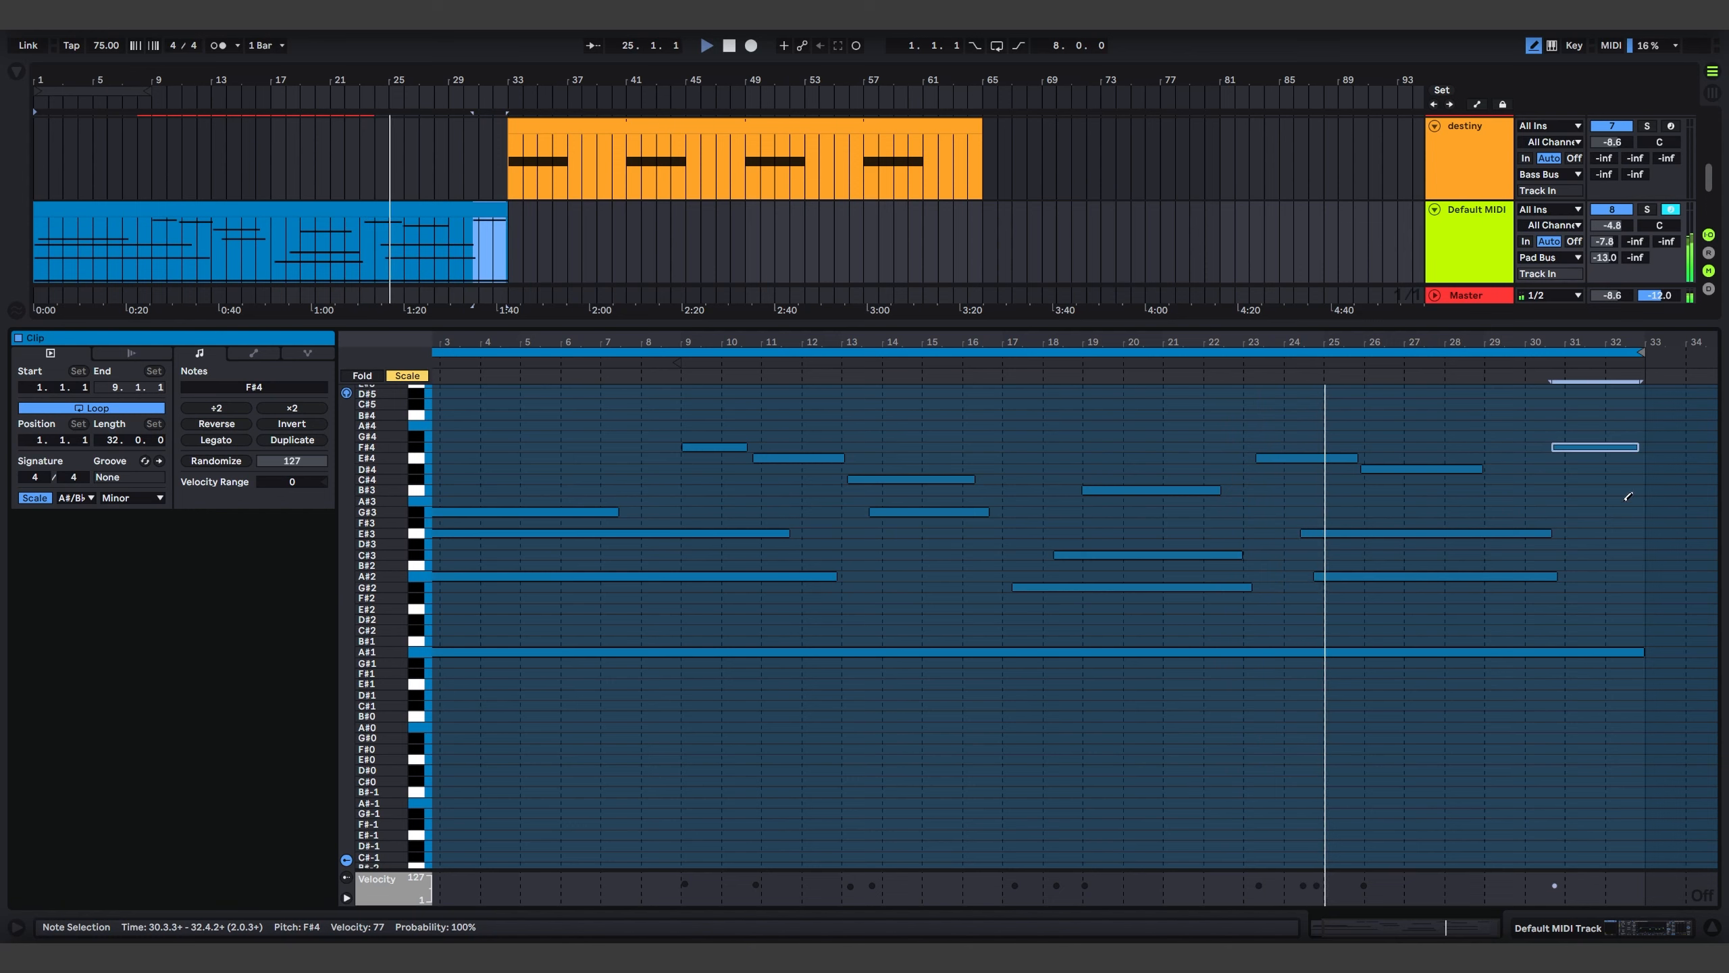
Extend the silicon pathway clip to bar 49 and duplicate the 32-bar pad clip to start at bar 33
{"action": "left_click_drag", "start_coordinate": [909, 324], "coordinate": [909, 717]}
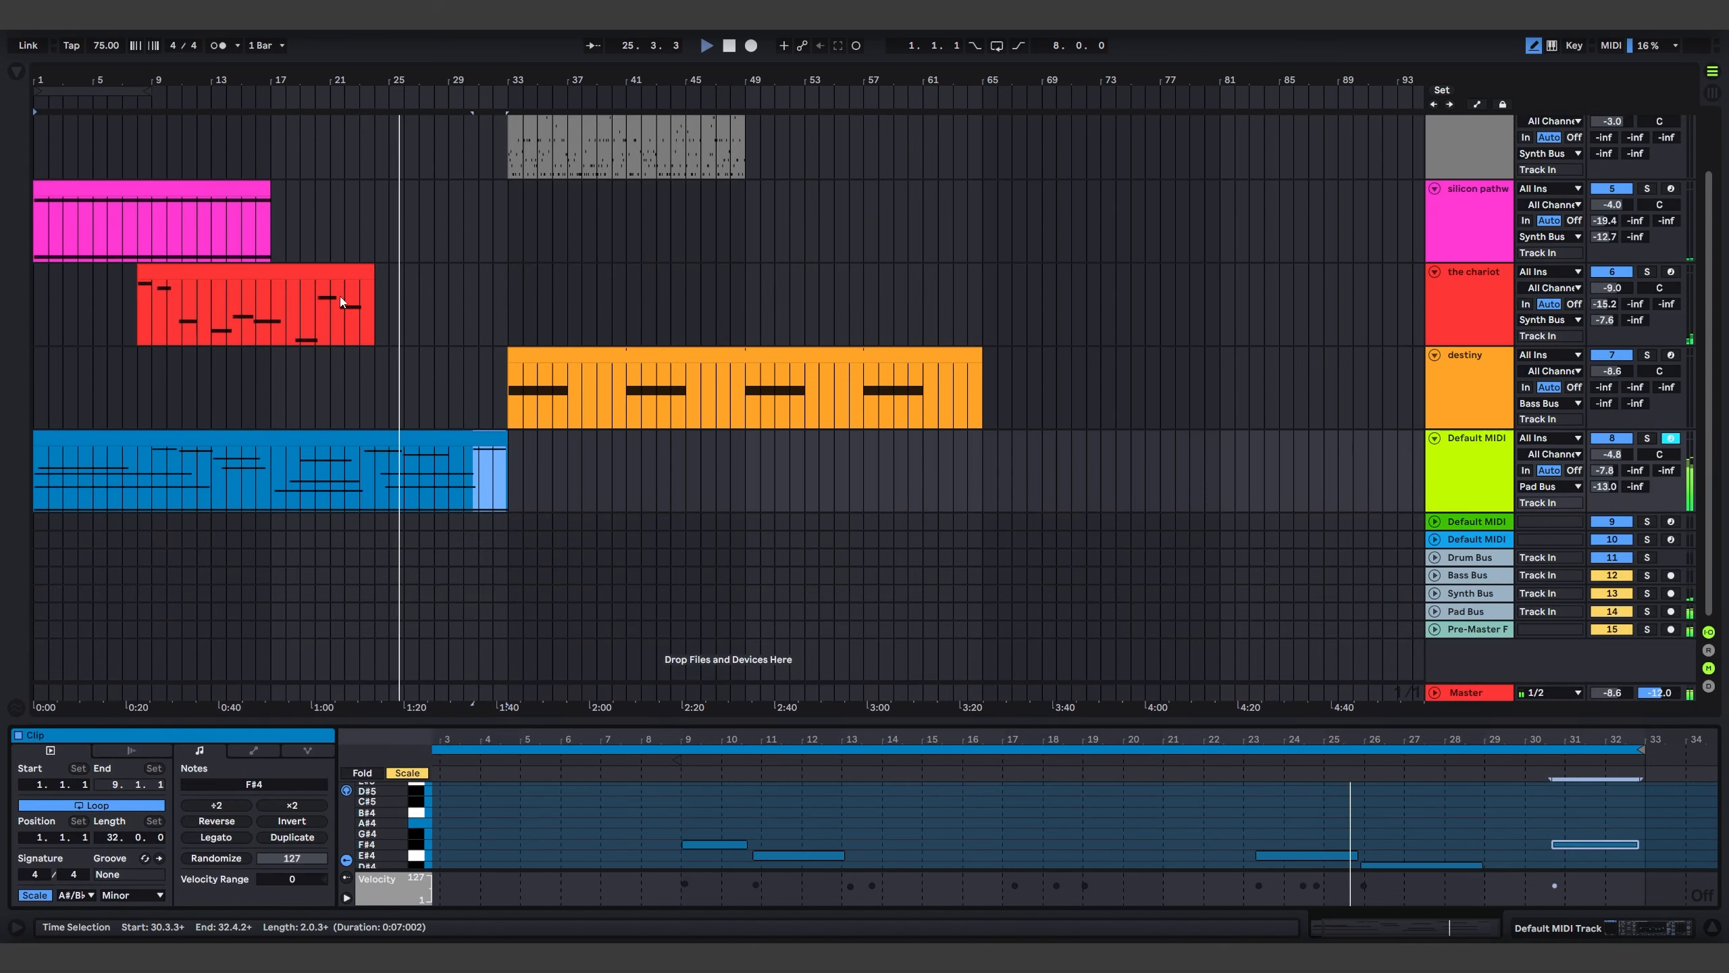
{"action": "left_click_drag", "start_coordinate": [265, 184], "coordinate": [746, 270]}
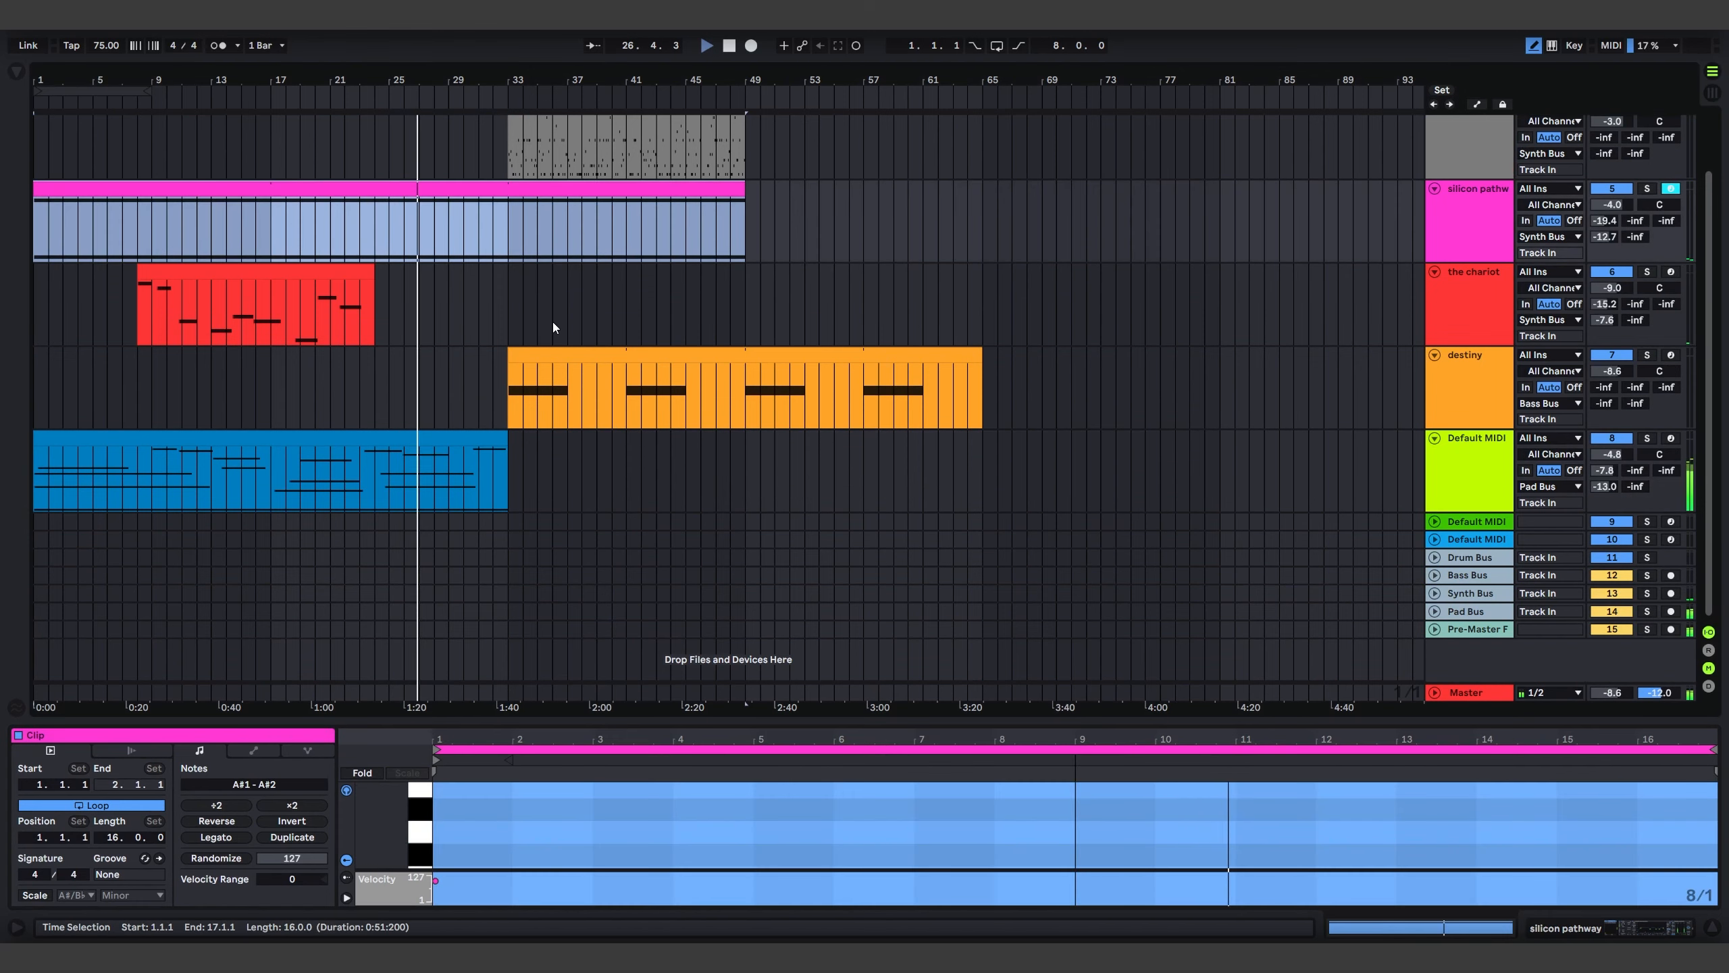
{"action": "scroll", "coordinate": [554, 307], "scroll_direction": "up", "scroll_amount": 2}
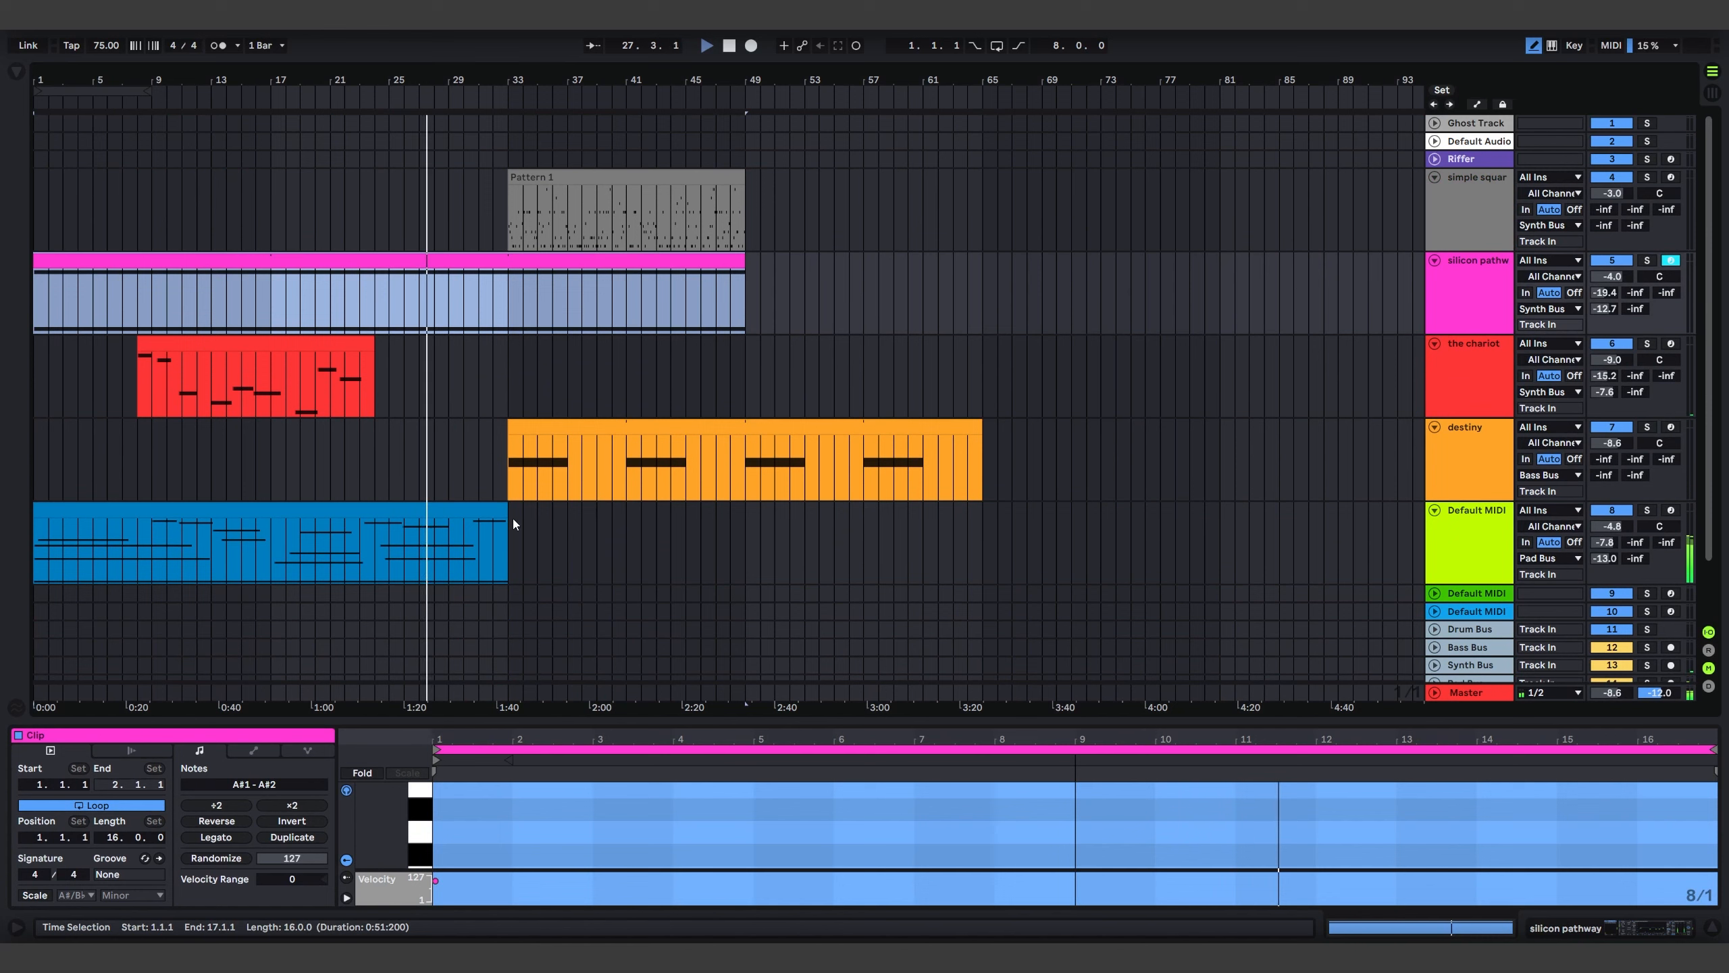
{"action": "left_click", "coordinate": [494, 508]}
{"action": "key", "text": "ctrl+d"}
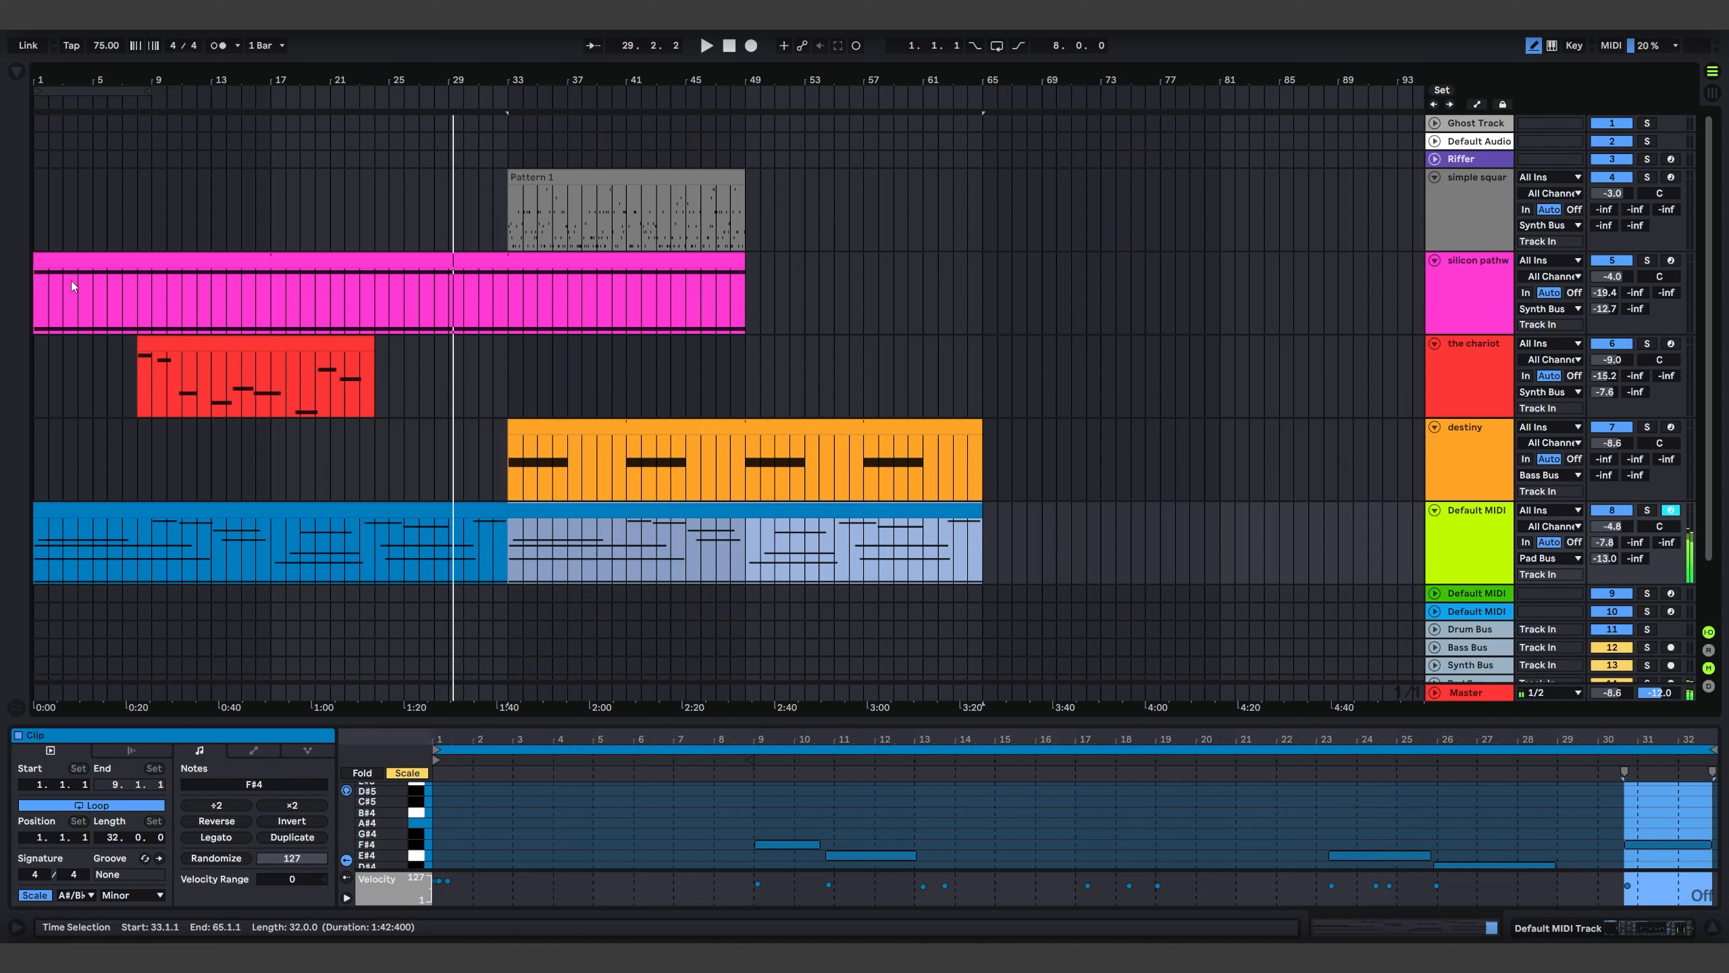
Play from bar 33, check the simple square track's Serum patch and set that track's volume to -0.7 dB
{"action": "left_click", "coordinate": [512, 286]}
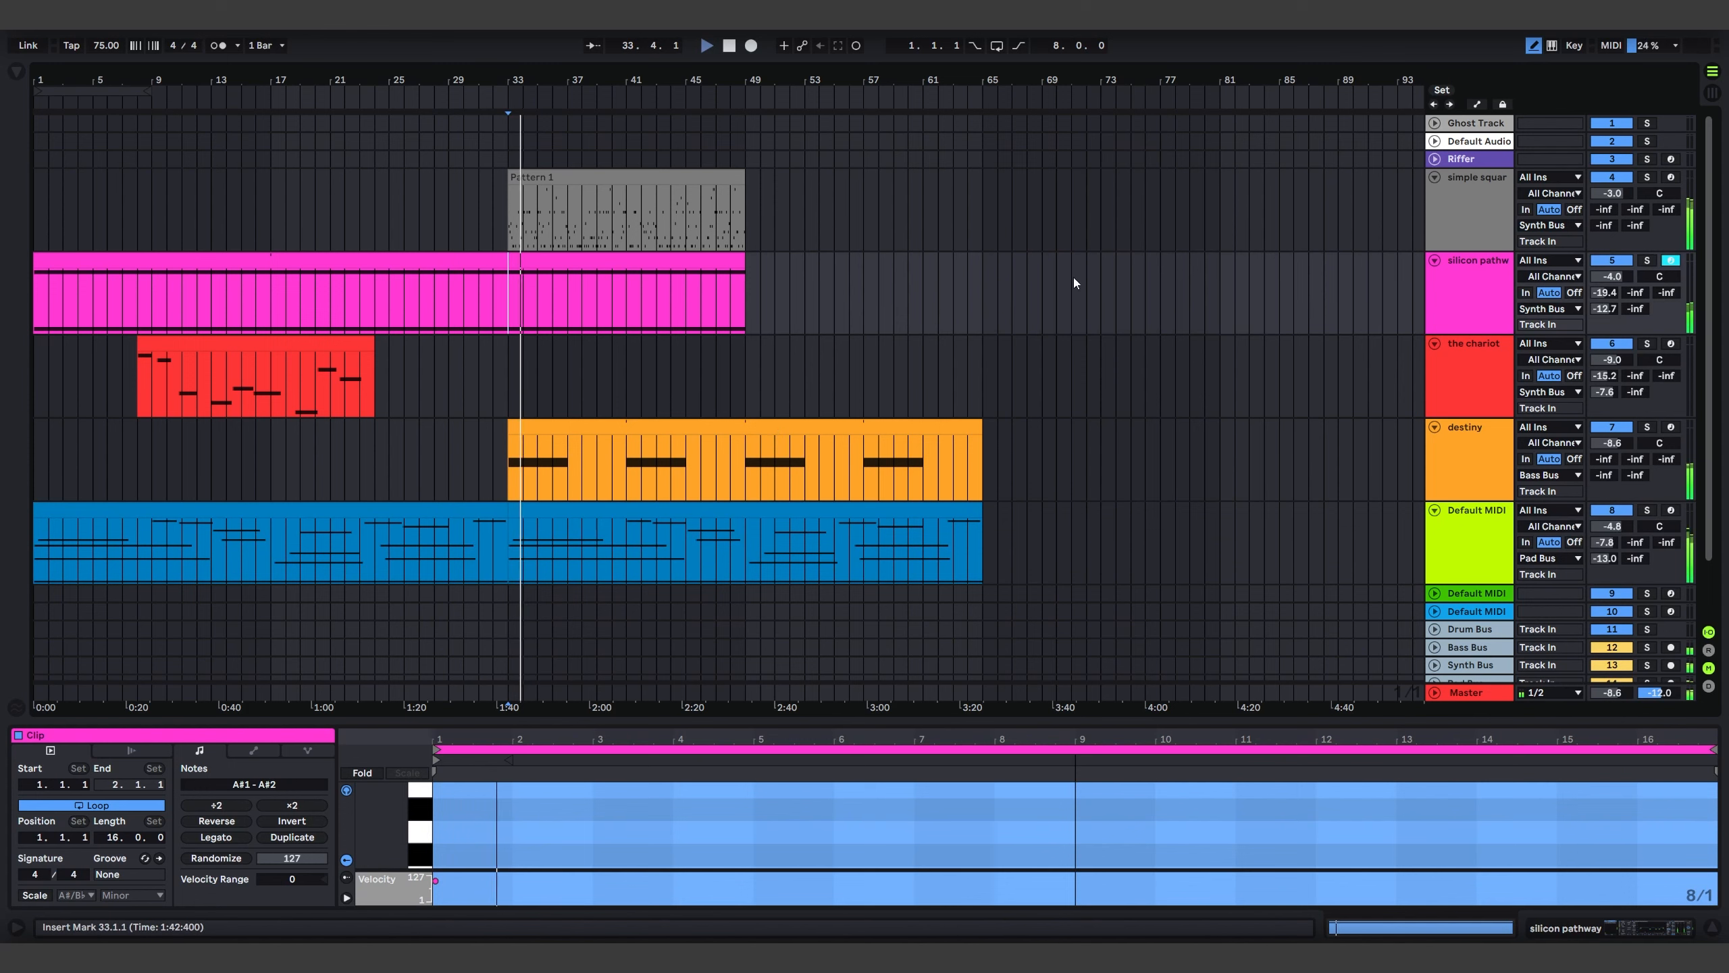
{"action": "left_click", "coordinate": [1478, 232]}
{"action": "key", "text": "shift+Tab"}
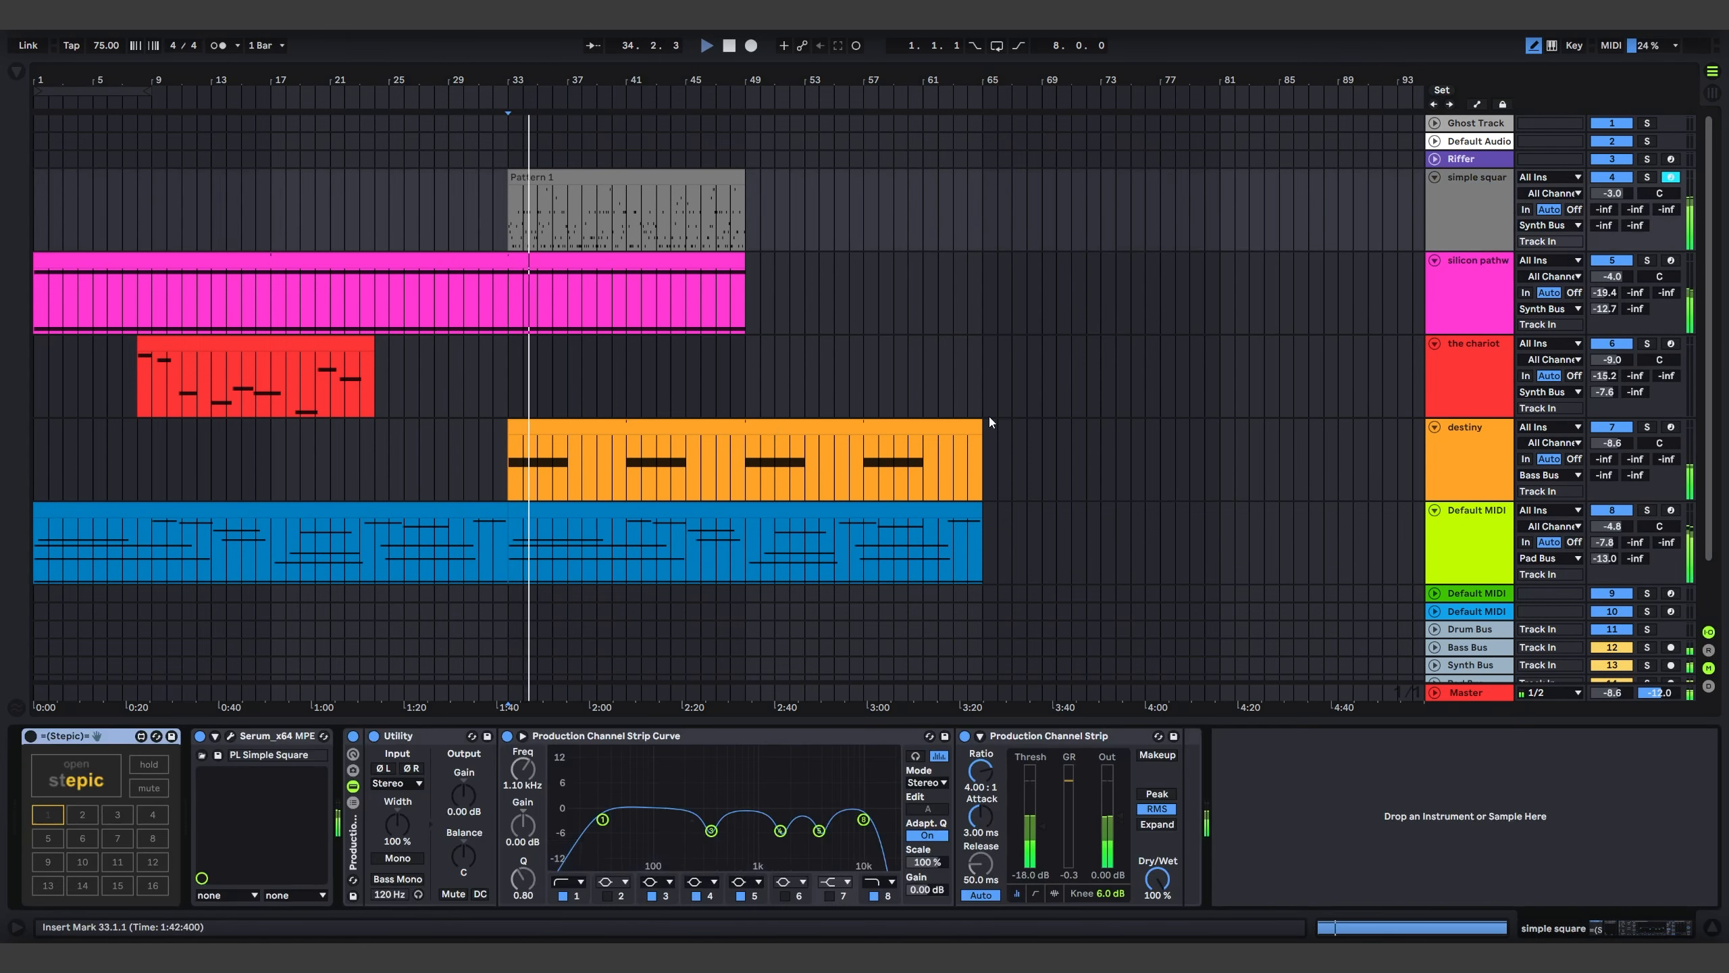
{"action": "left_click", "coordinate": [231, 736]}
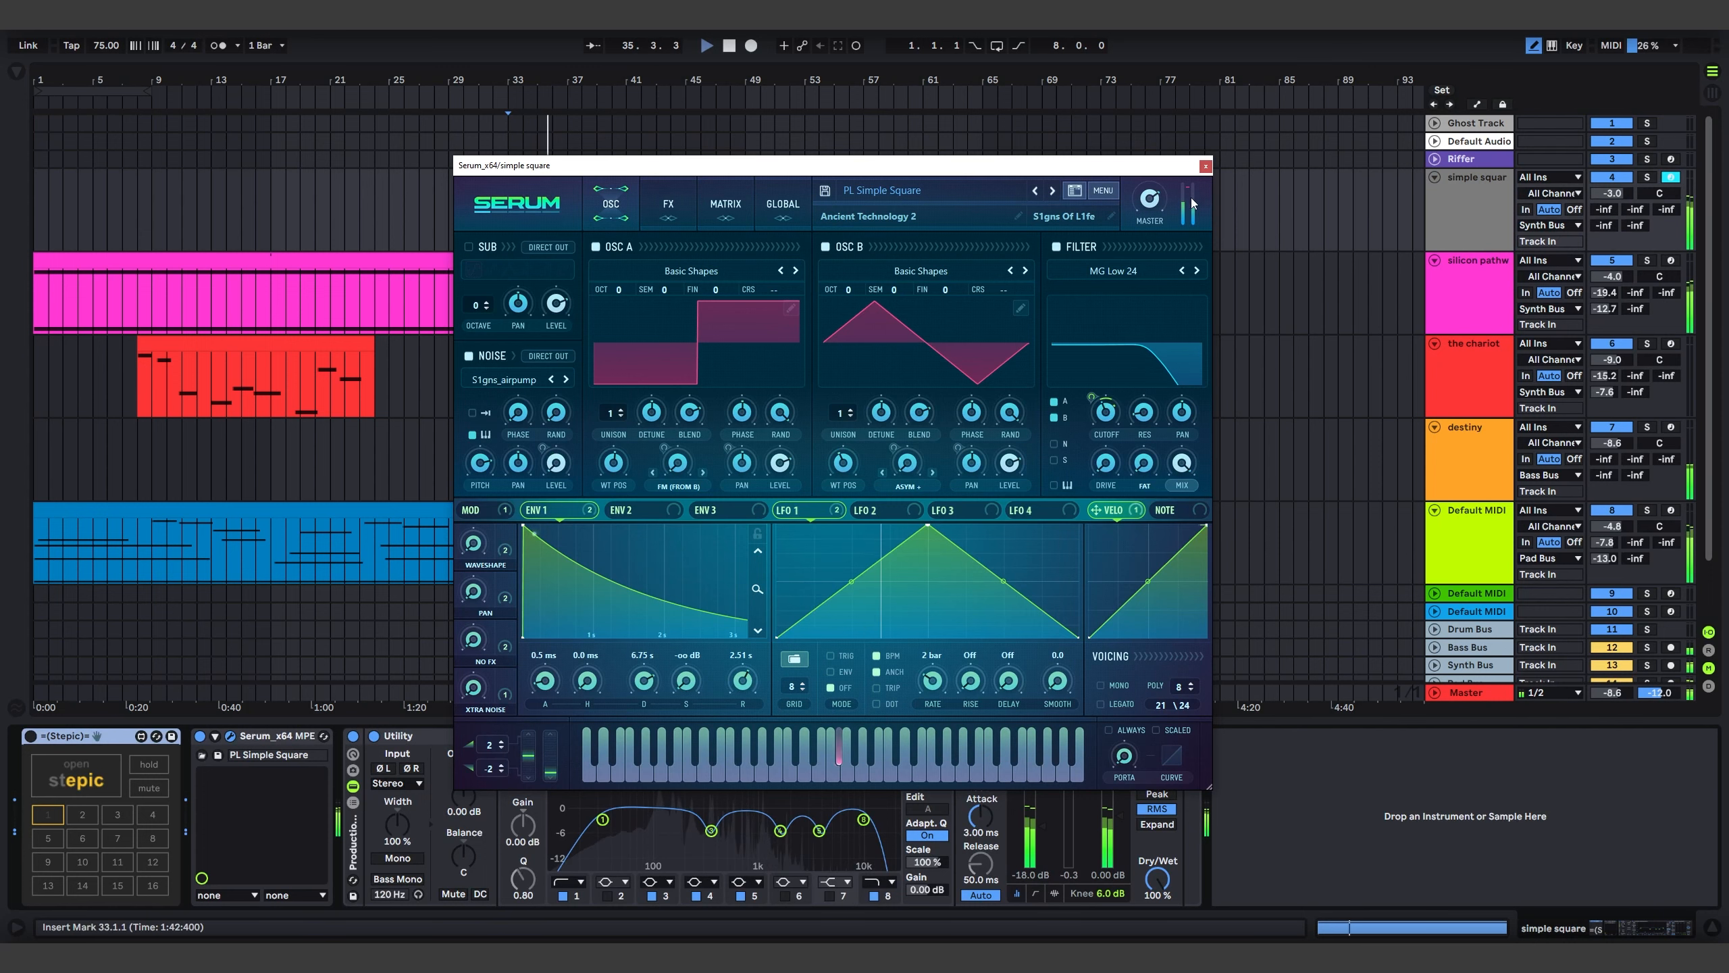
{"action": "left_click", "coordinate": [1205, 166]}
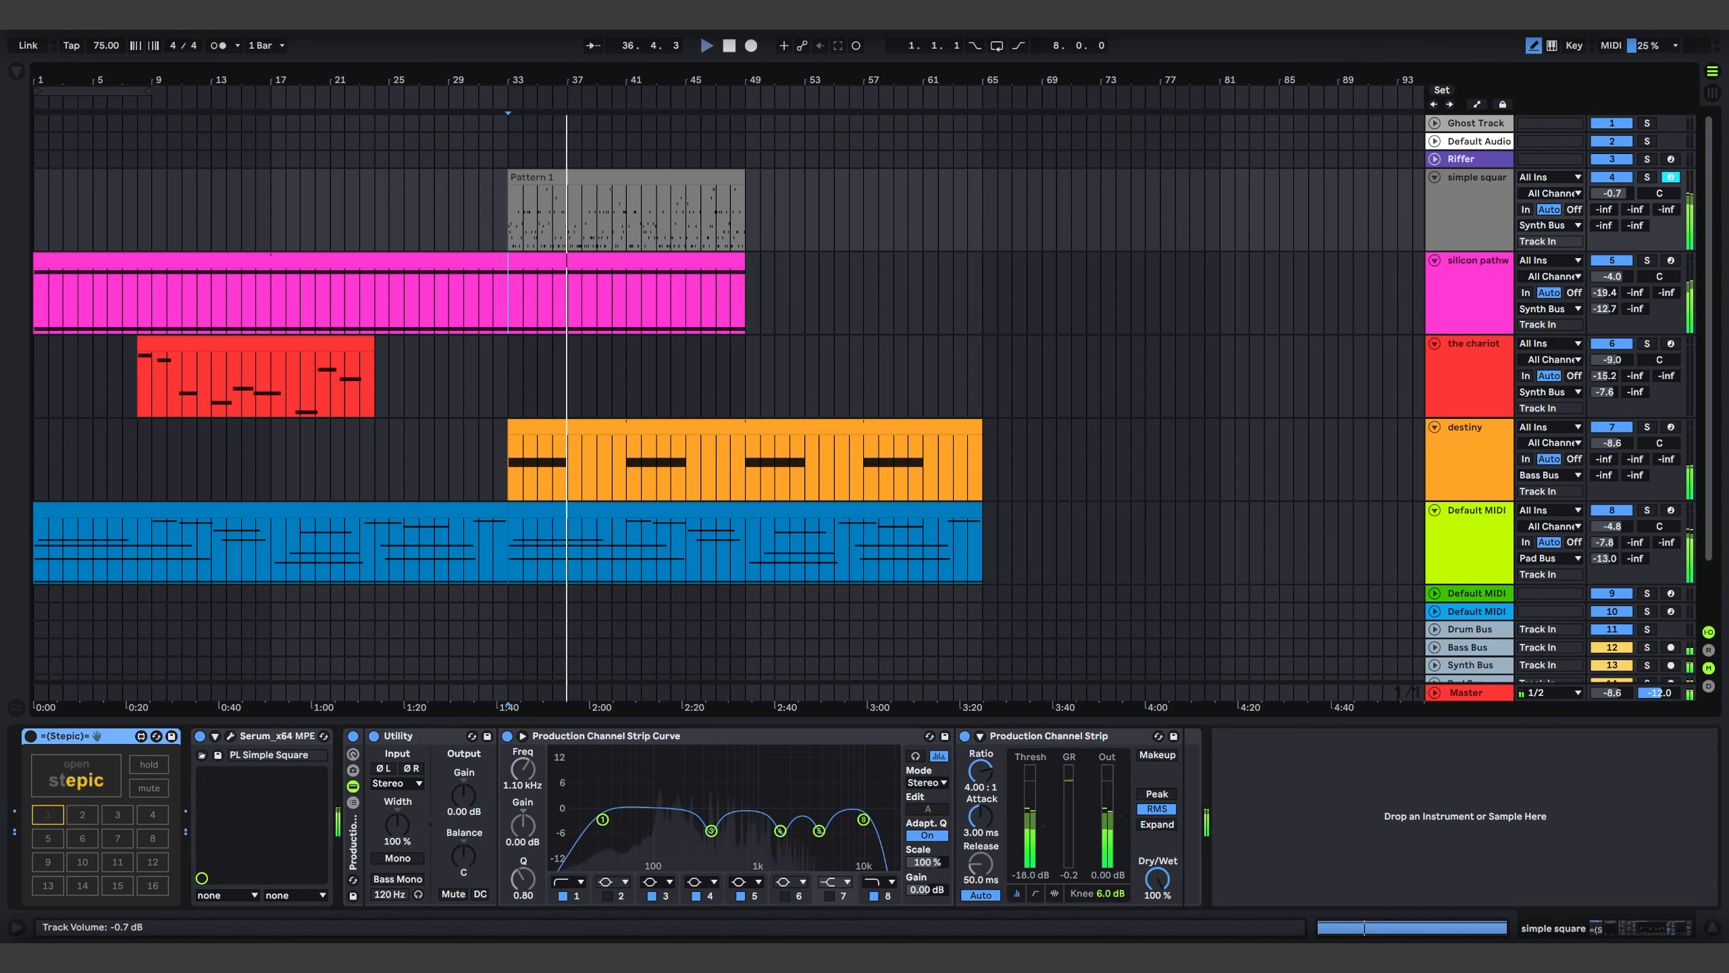
Stop playback and move the Pattern 1 clip on the simple square track to start at bar 65
{"action": "key", "text": "space"}
{"action": "left_click_drag", "start_coordinate": [632, 192], "coordinate": [1107, 192]}
Unfold the empty green Default MIDI track 9 and place the insert marker on it at bar 33
{"action": "scroll", "coordinate": [1082, 483], "scroll_direction": "down", "scroll_amount": 2}
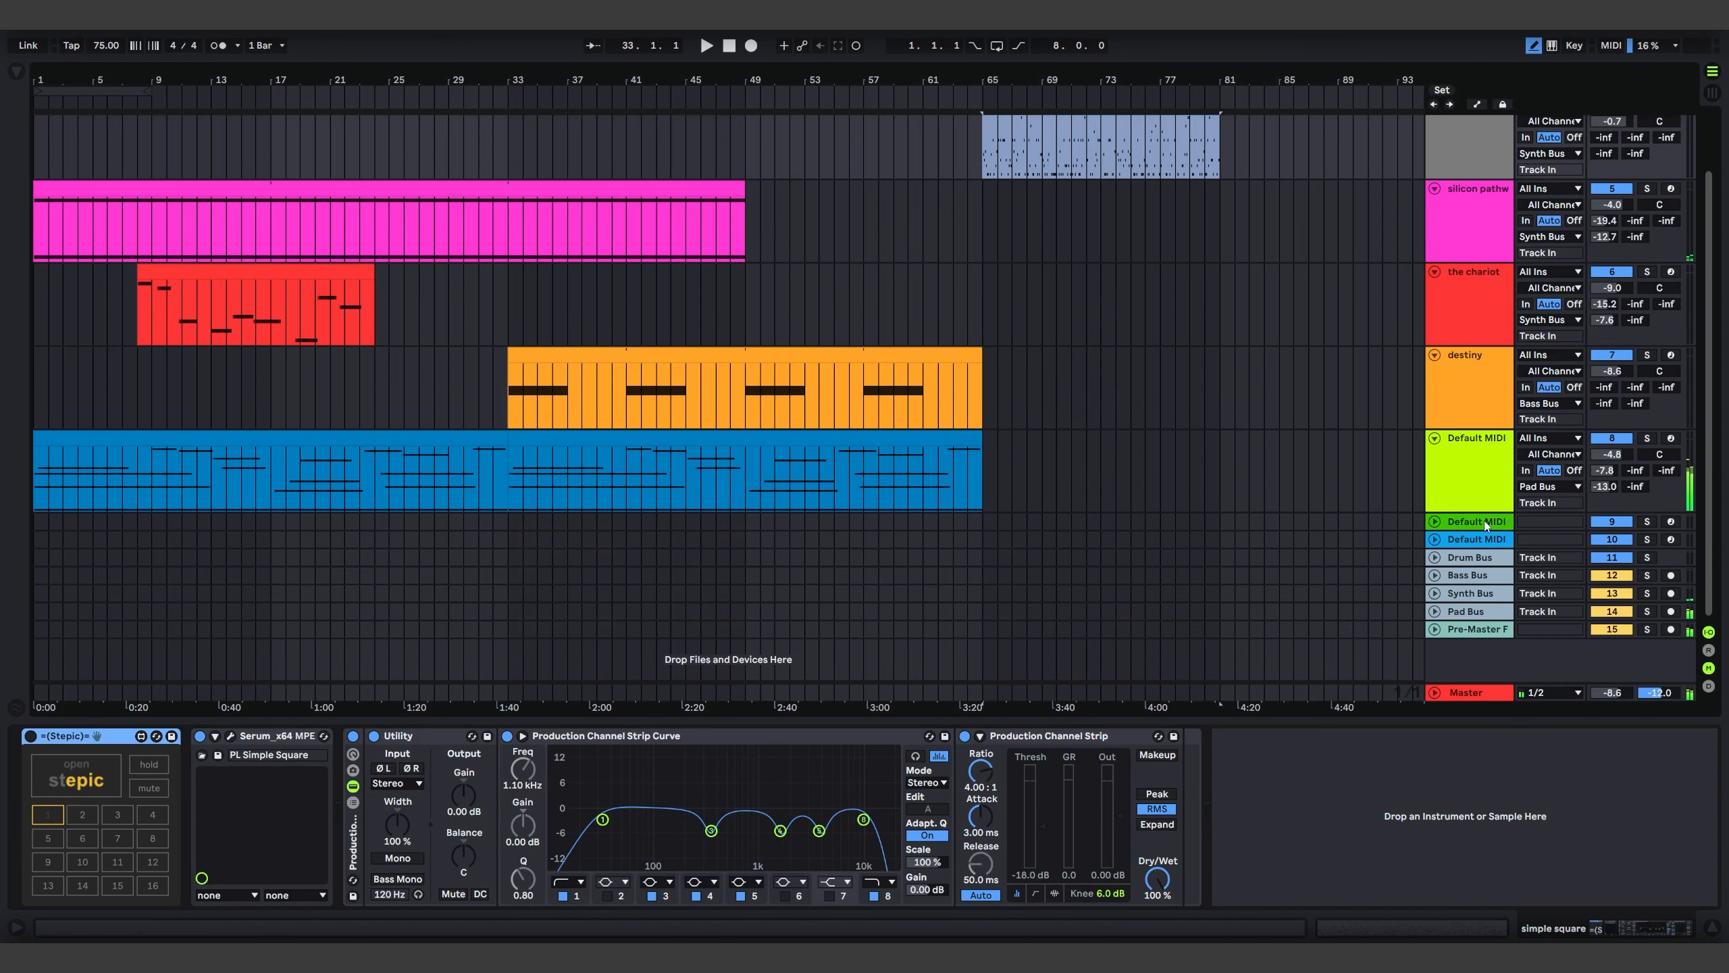
{"action": "left_click", "coordinate": [1433, 523]}
{"action": "left_click", "coordinate": [1434, 521]}
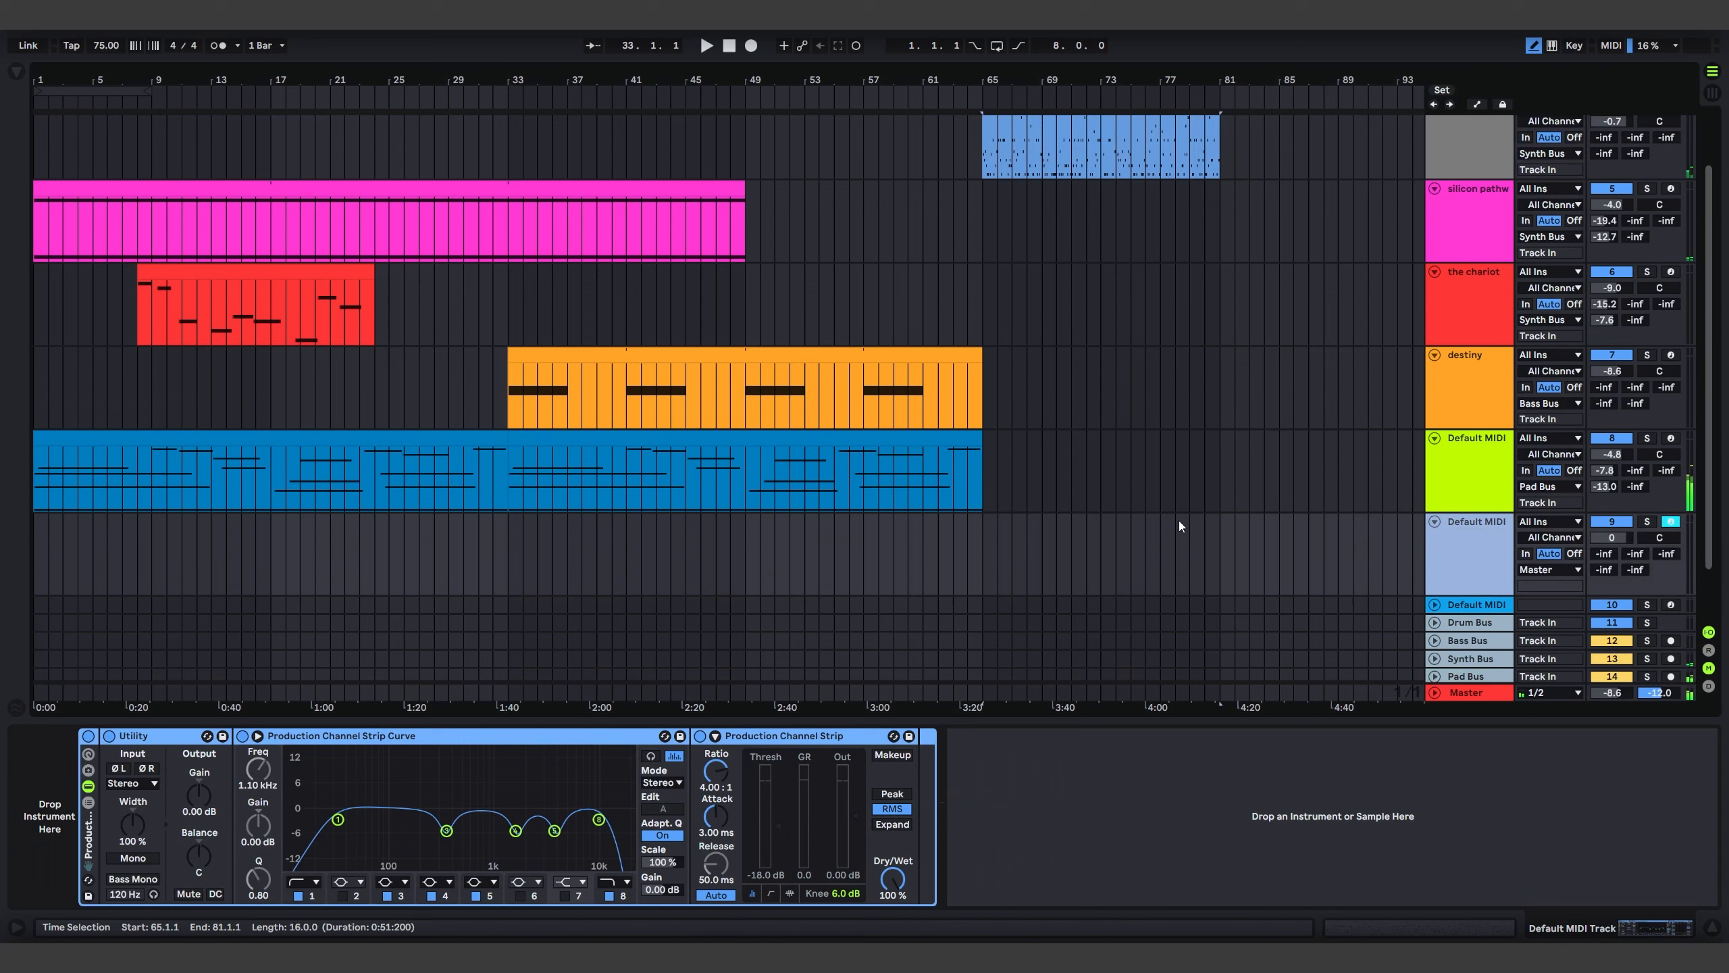
{"action": "left_click", "coordinate": [513, 527]}
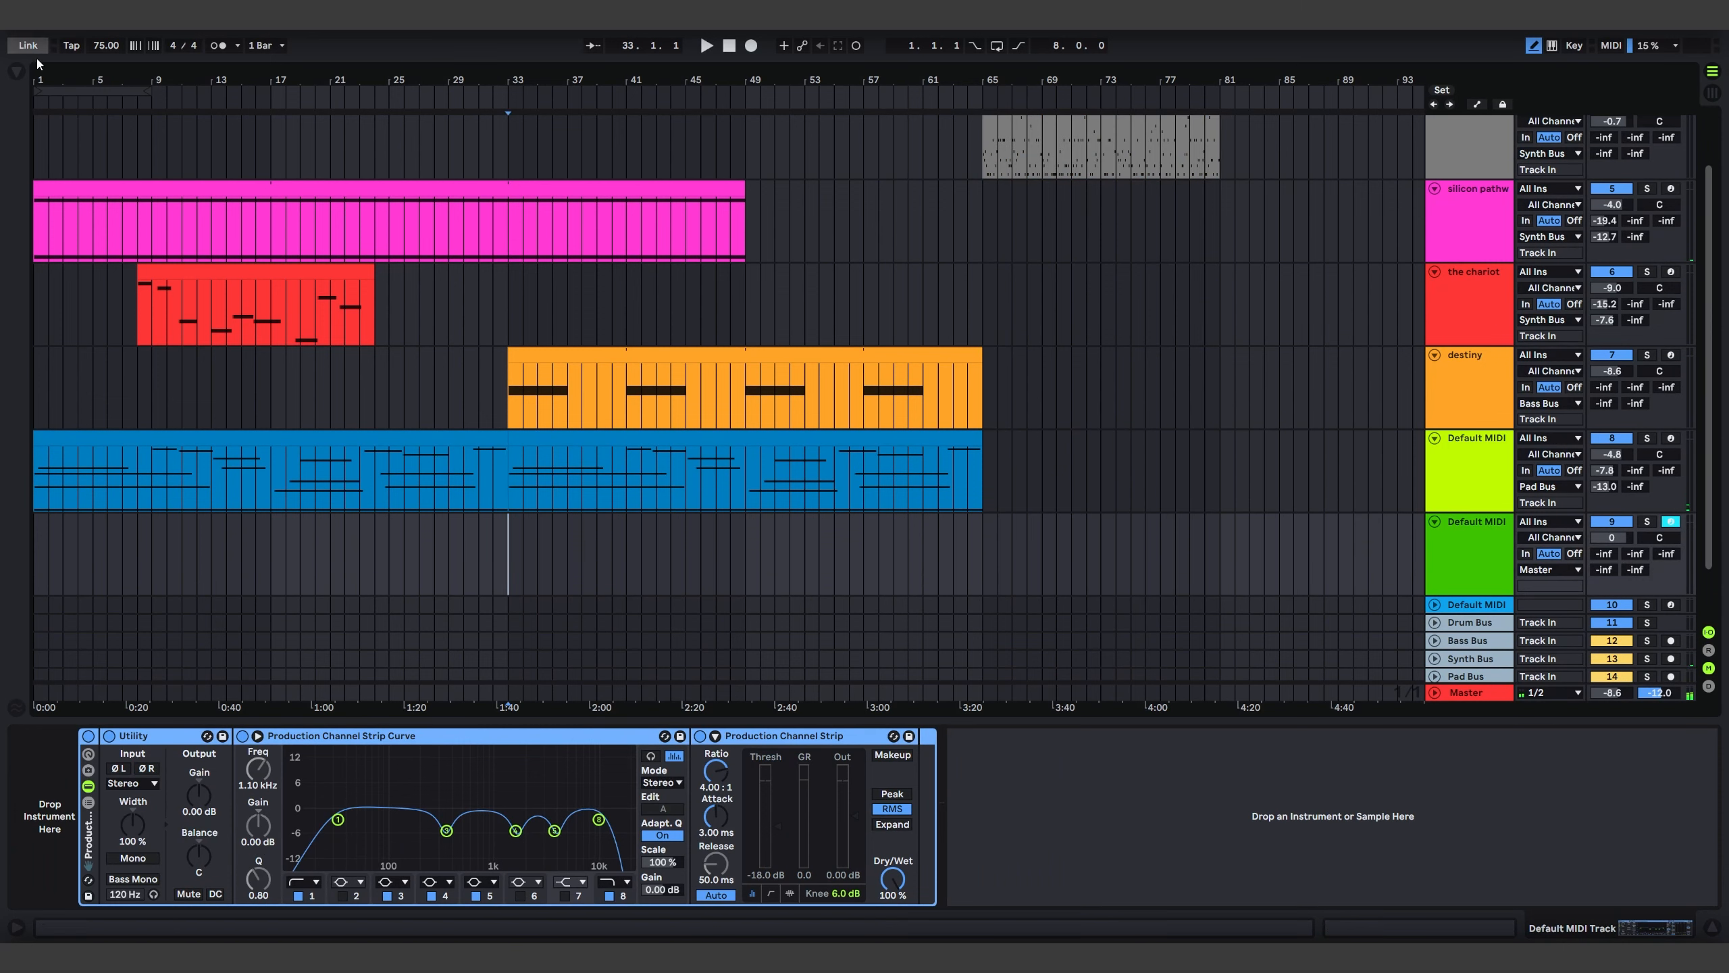
Load the Stepic sequencer device from the Rhythmic collection onto track 9
{"action": "left_click", "coordinate": [16, 71]}
{"action": "left_click", "coordinate": [47, 154]}
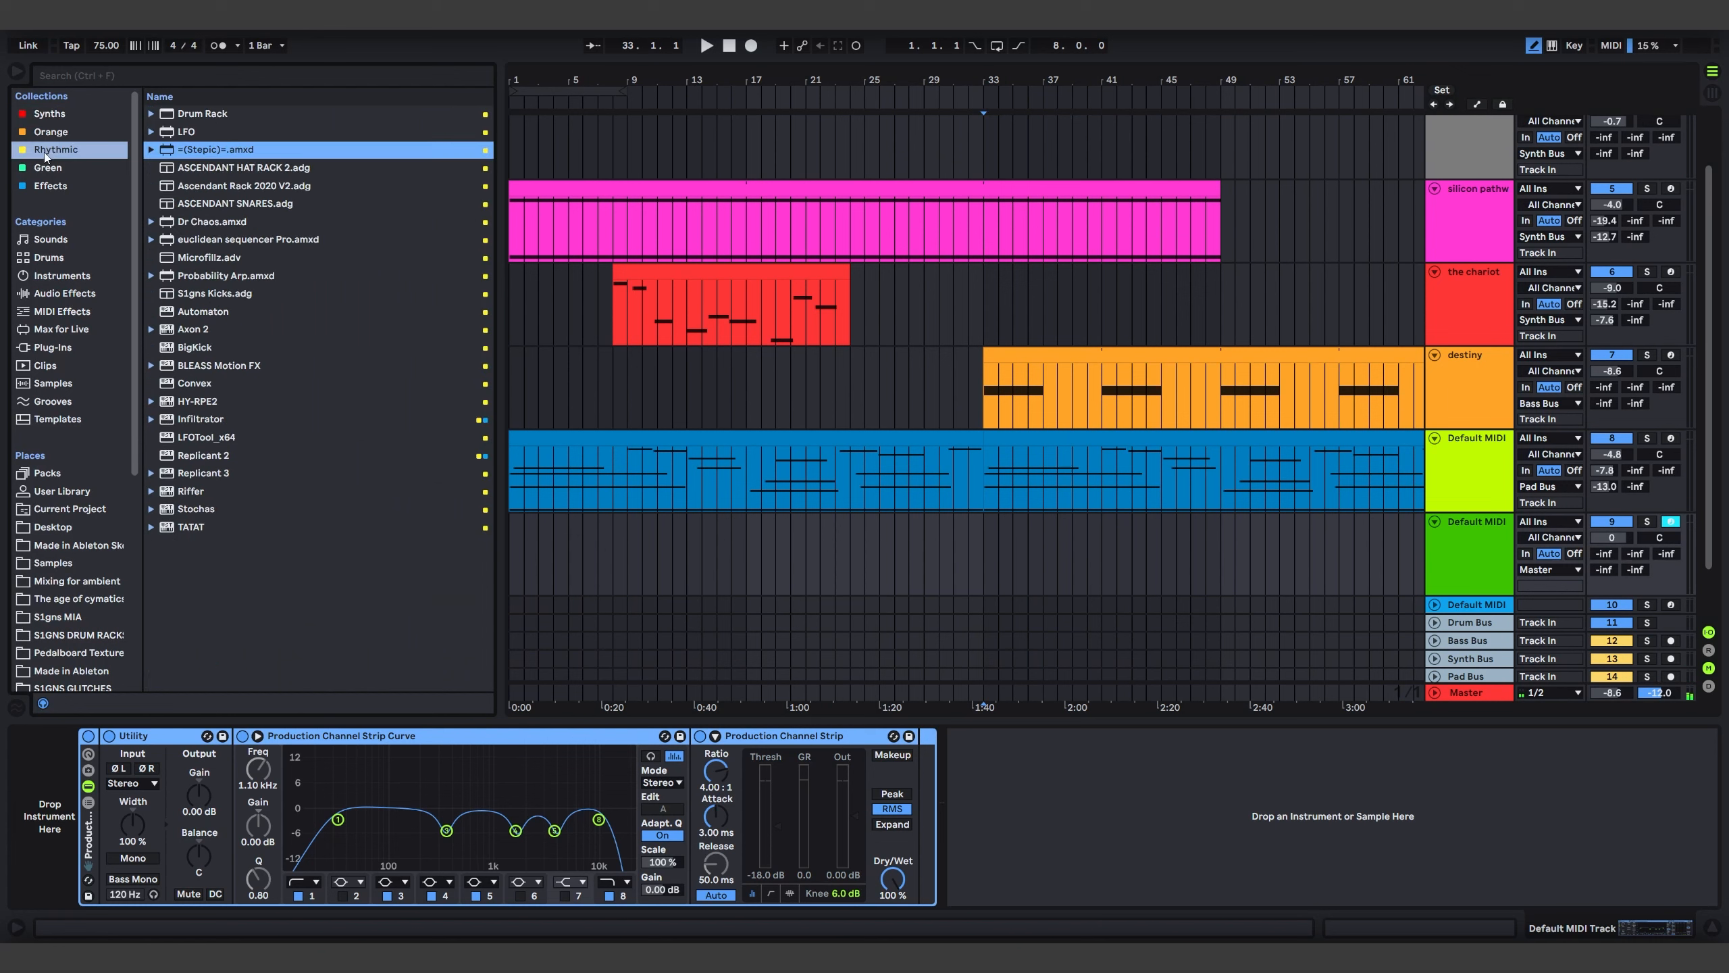
{"action": "key", "text": "Return"}
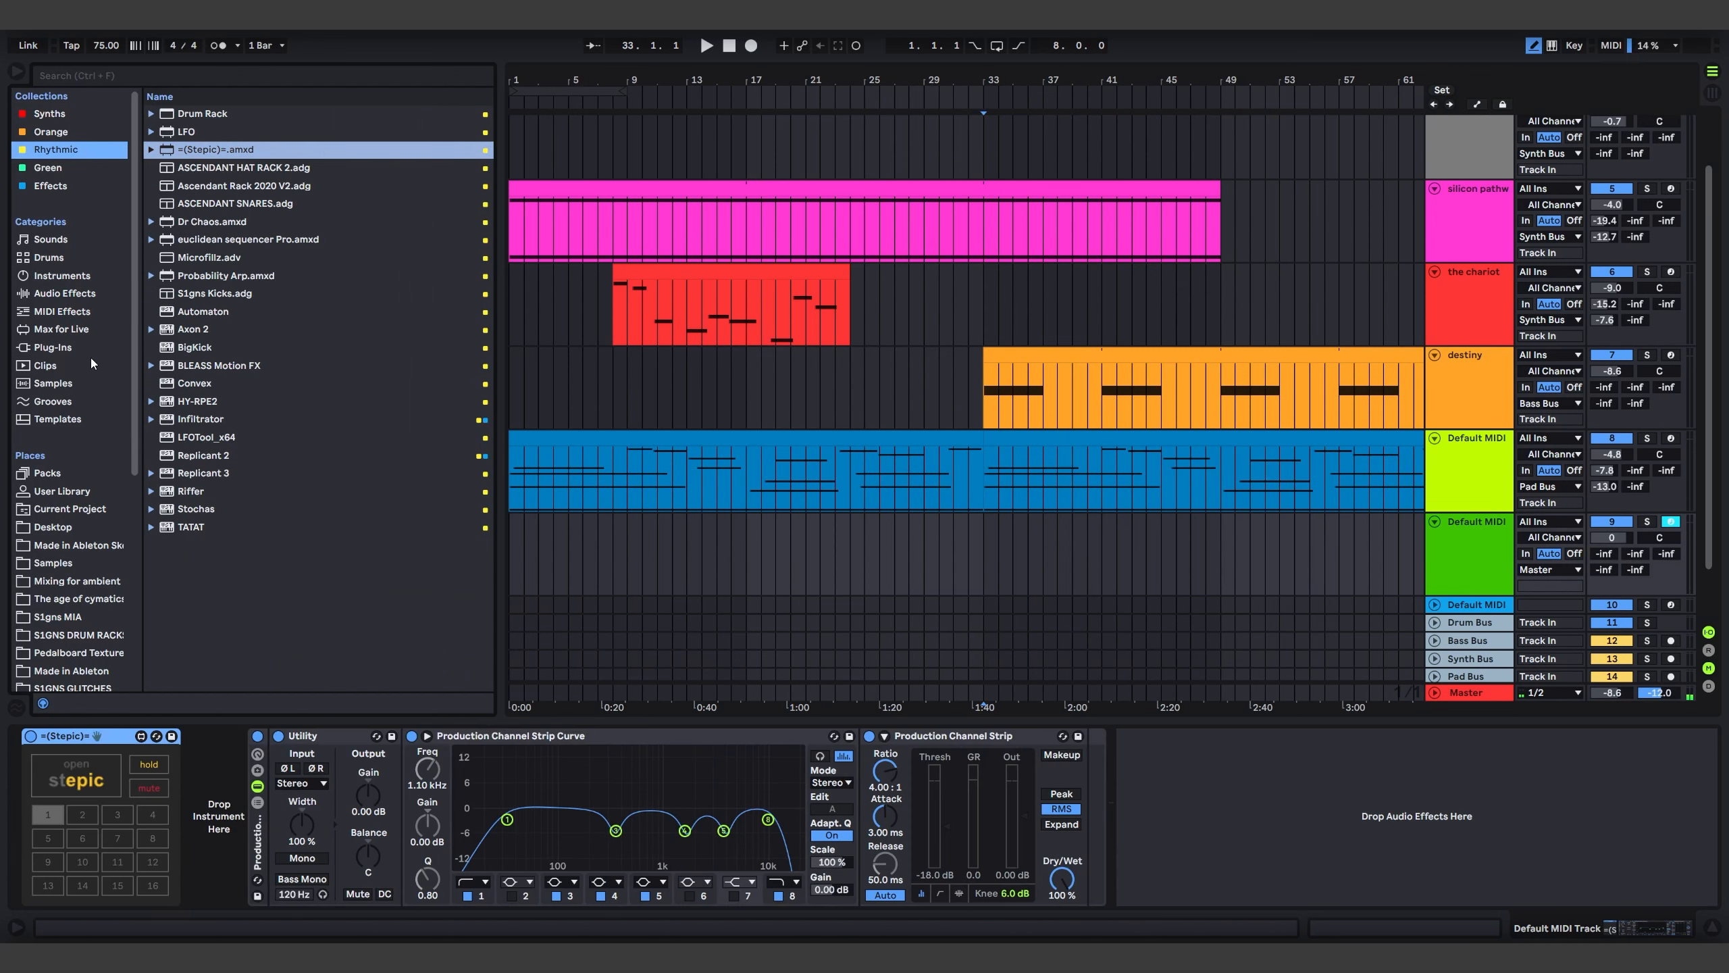
Add the Serum_x64 synth from the Synths collection to track 9's device chain after Stepic
{"action": "left_click", "coordinate": [50, 185]}
{"action": "scroll", "coordinate": [211, 601], "scroll_direction": "down", "scroll_amount": 10}
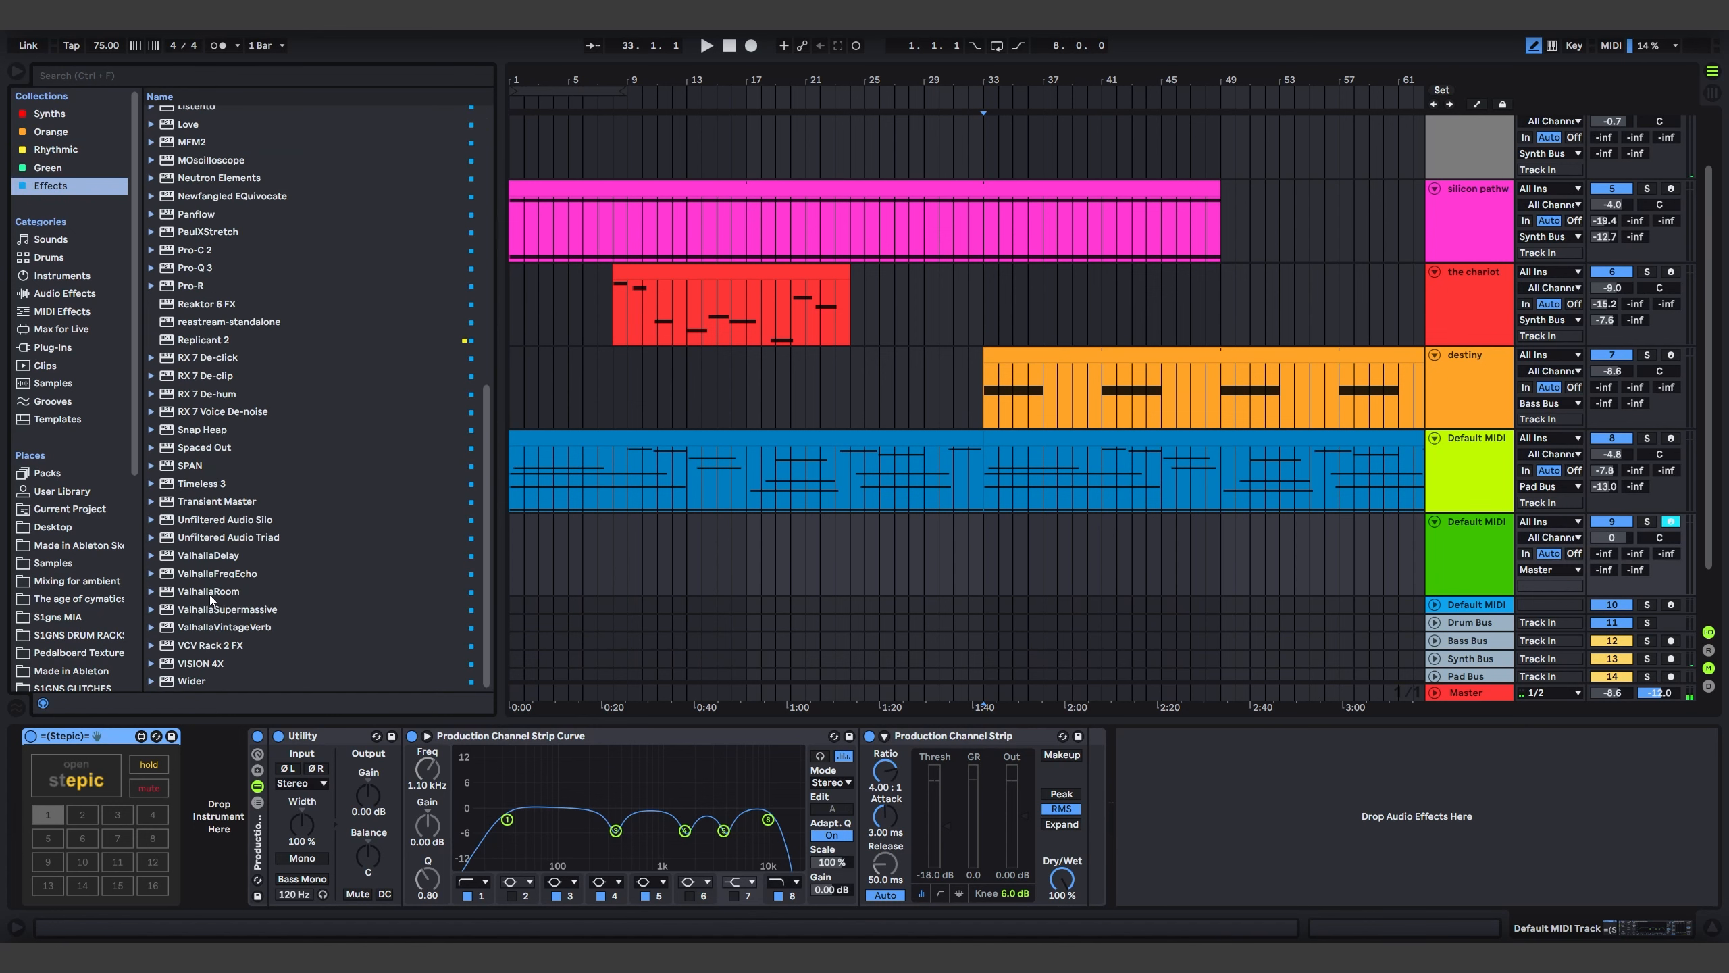
{"action": "left_click", "coordinate": [51, 115]}
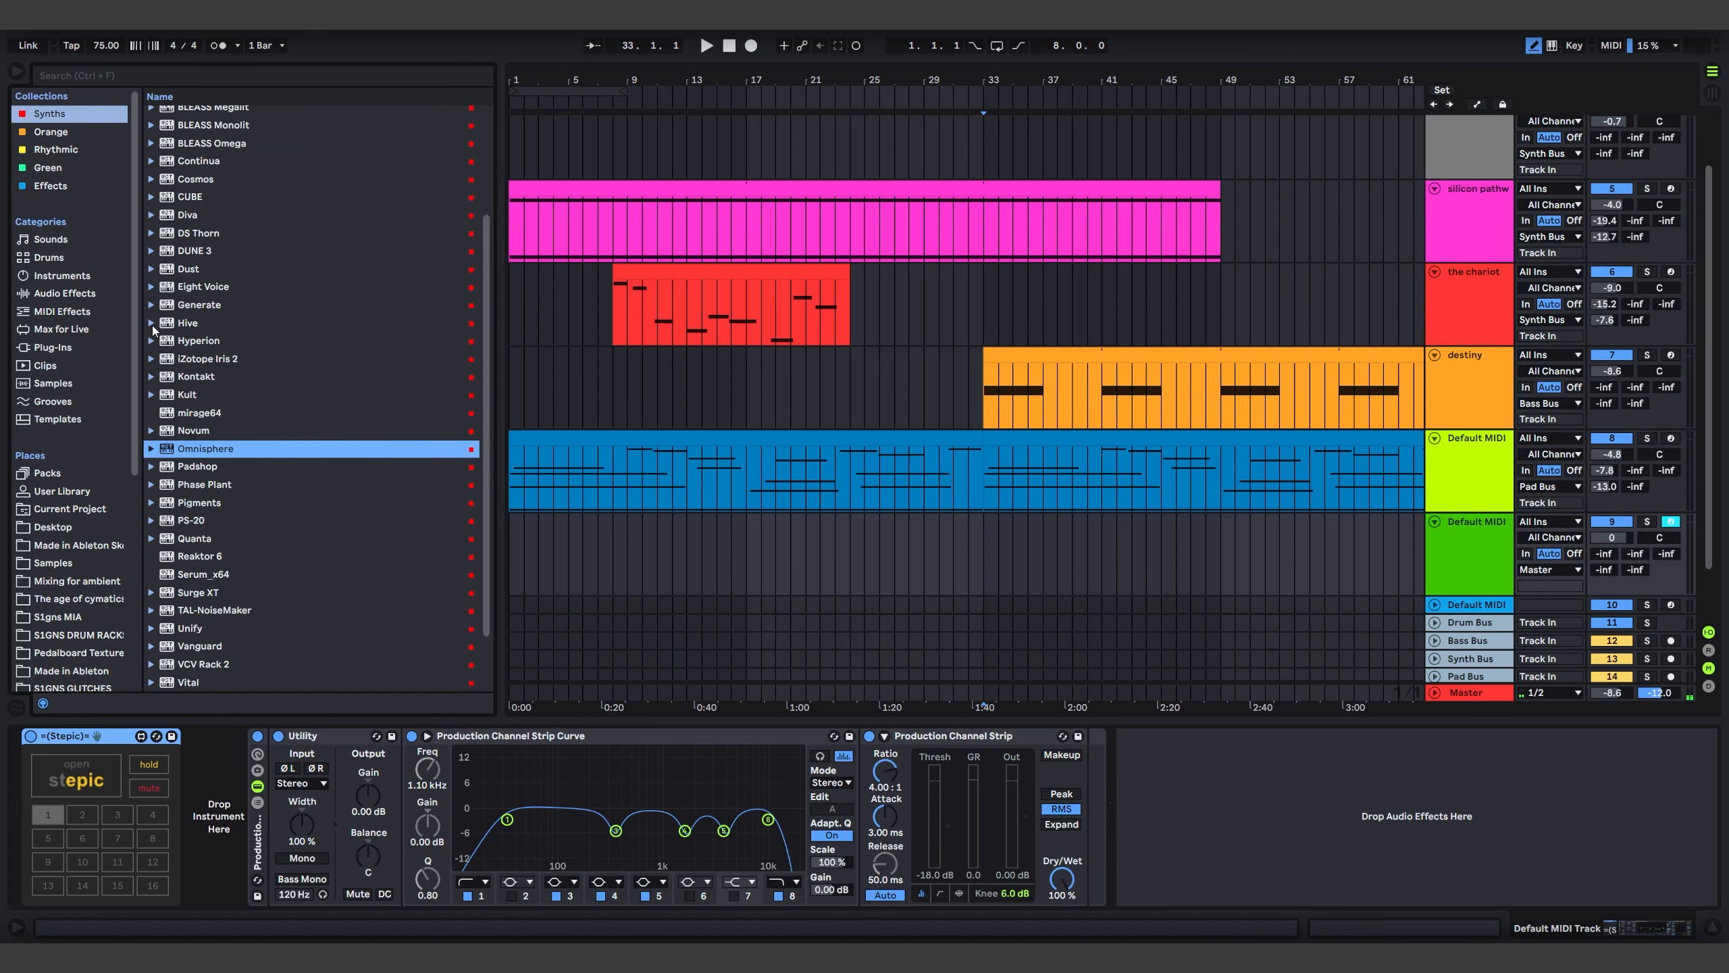
{"action": "scroll", "coordinate": [241, 508], "scroll_direction": "down", "scroll_amount": 2}
{"action": "left_click_drag", "start_coordinate": [202, 502], "coordinate": [239, 829]}
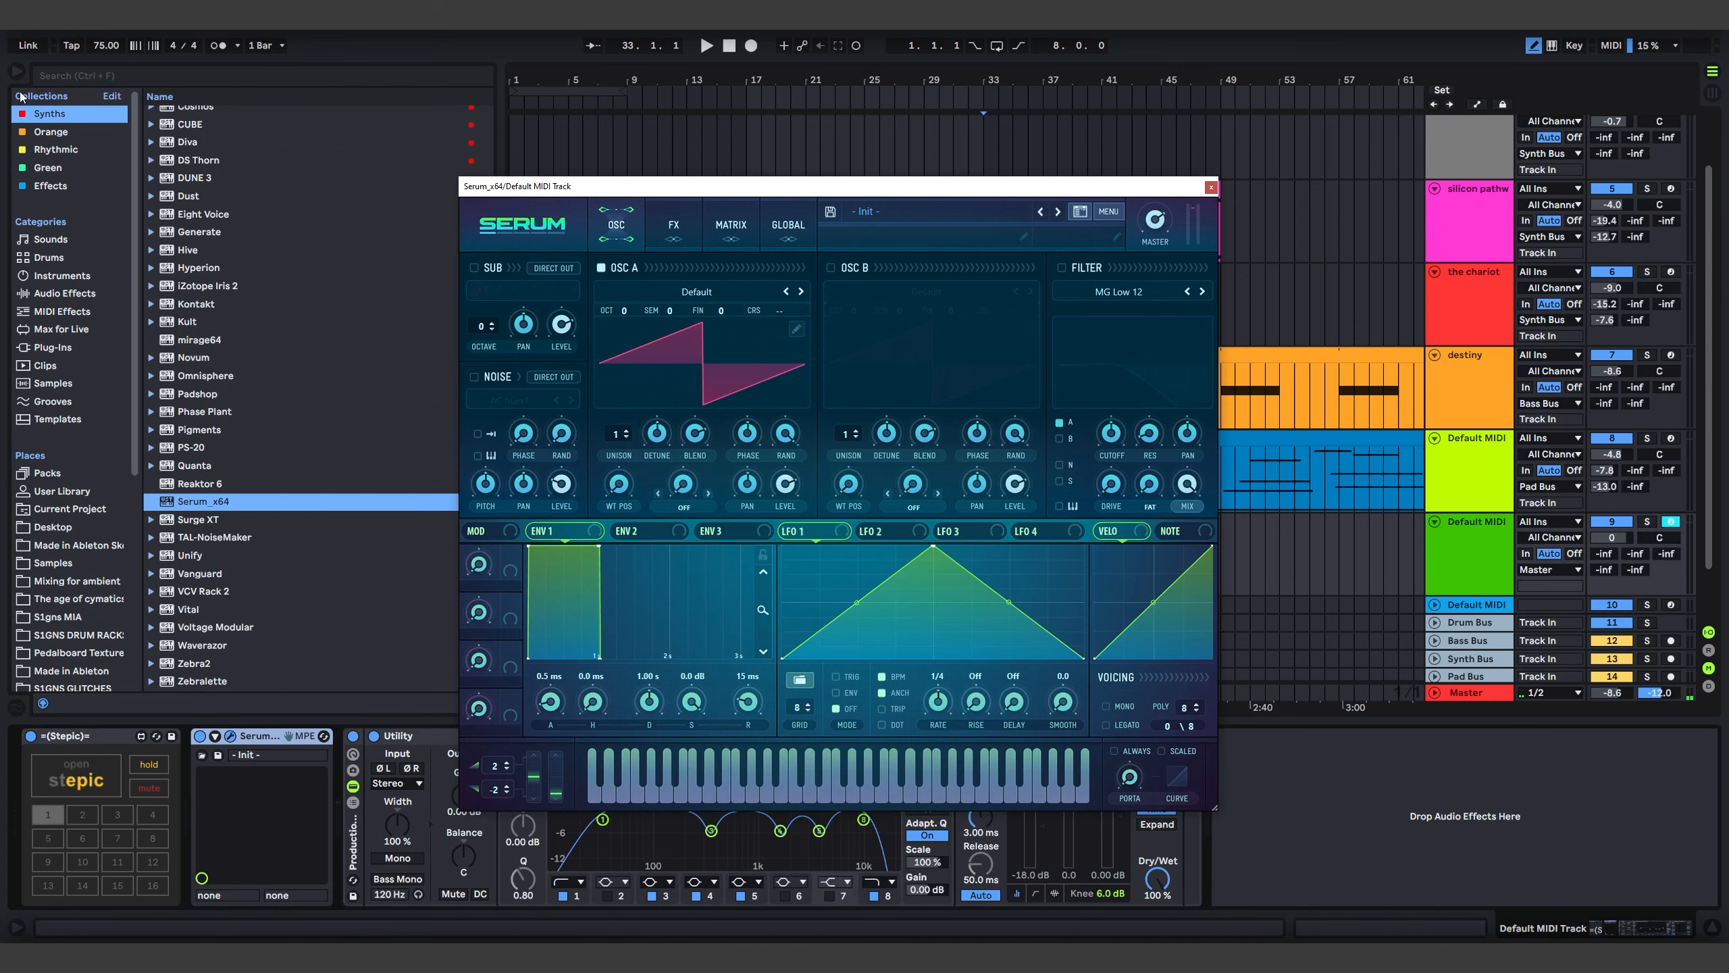
Open Stepic on track 9 and set its pattern to root note A#3, 8 steps and the natural minor scale
{"action": "left_click", "coordinate": [16, 71]}
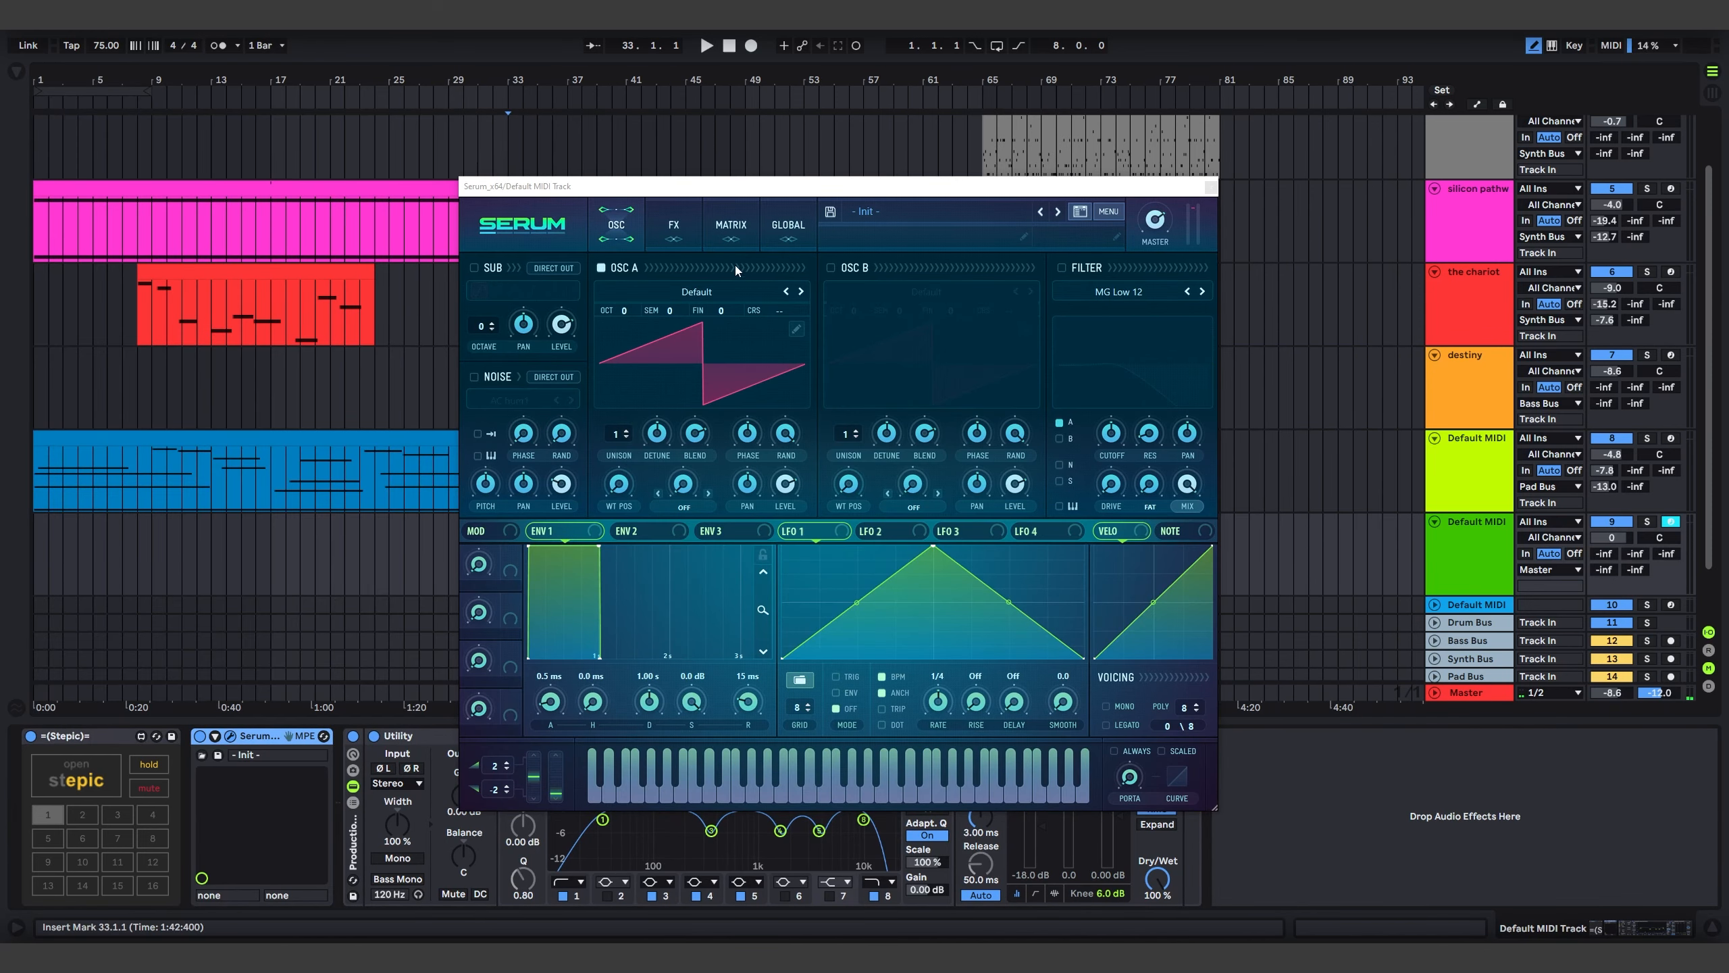
{"action": "left_click", "coordinate": [76, 776]}
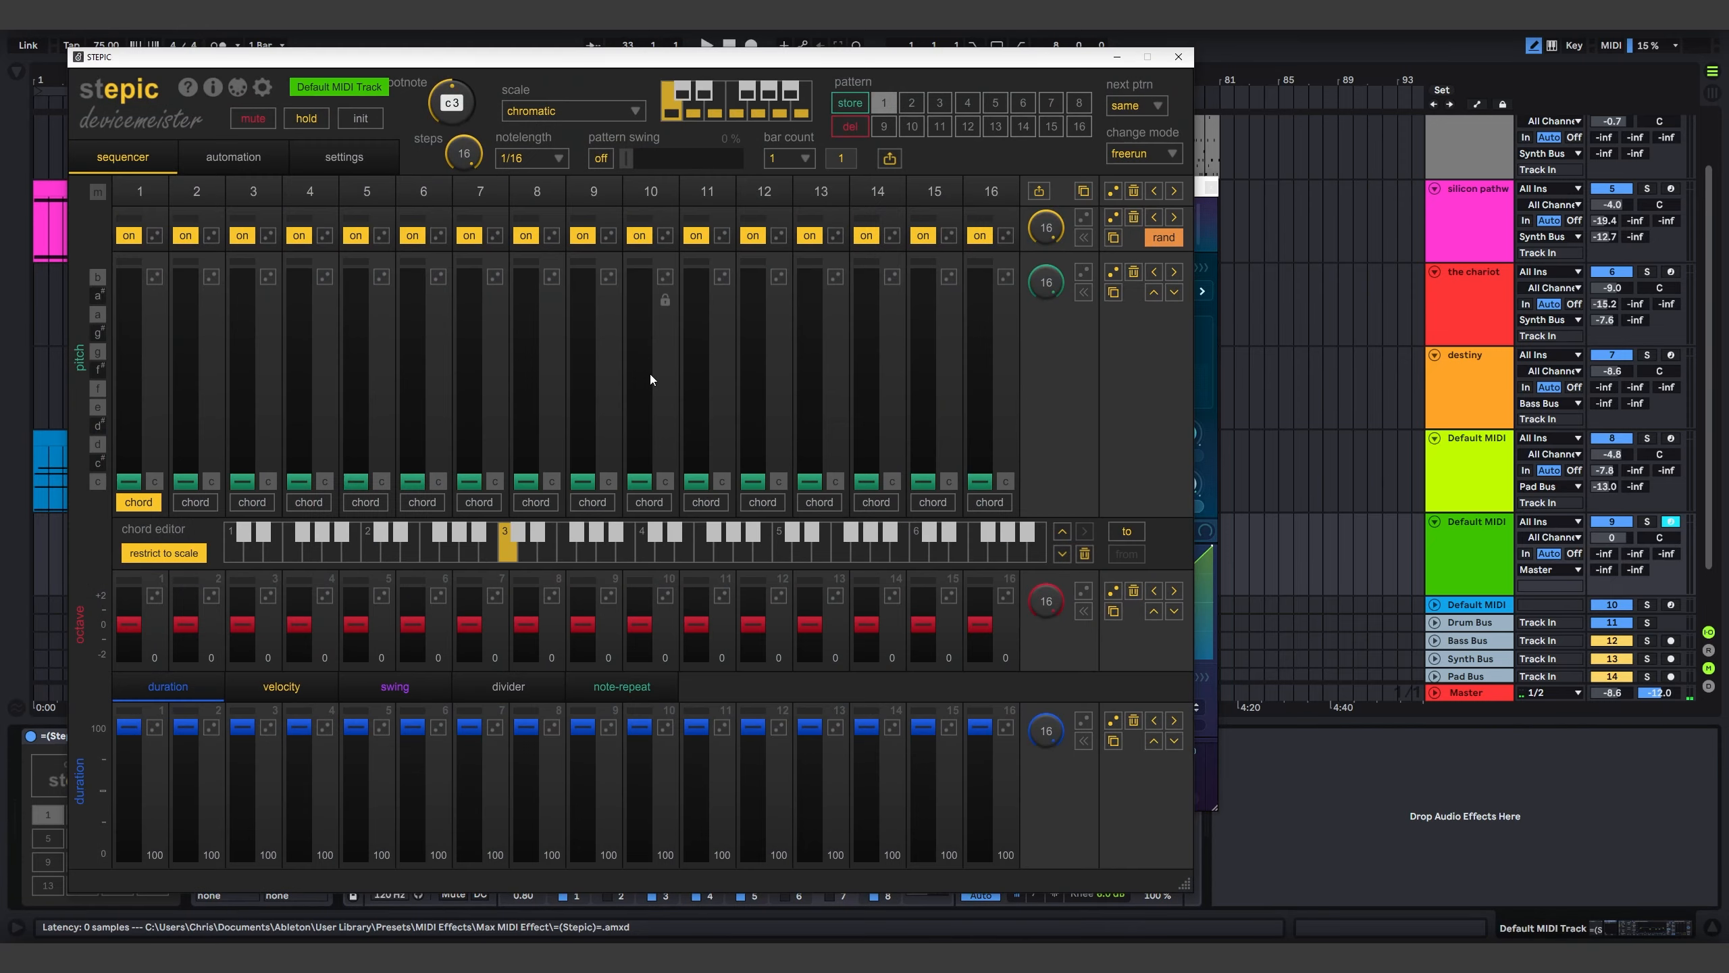
{"action": "left_click_drag", "start_coordinate": [460, 97], "coordinate": [478, 74]}
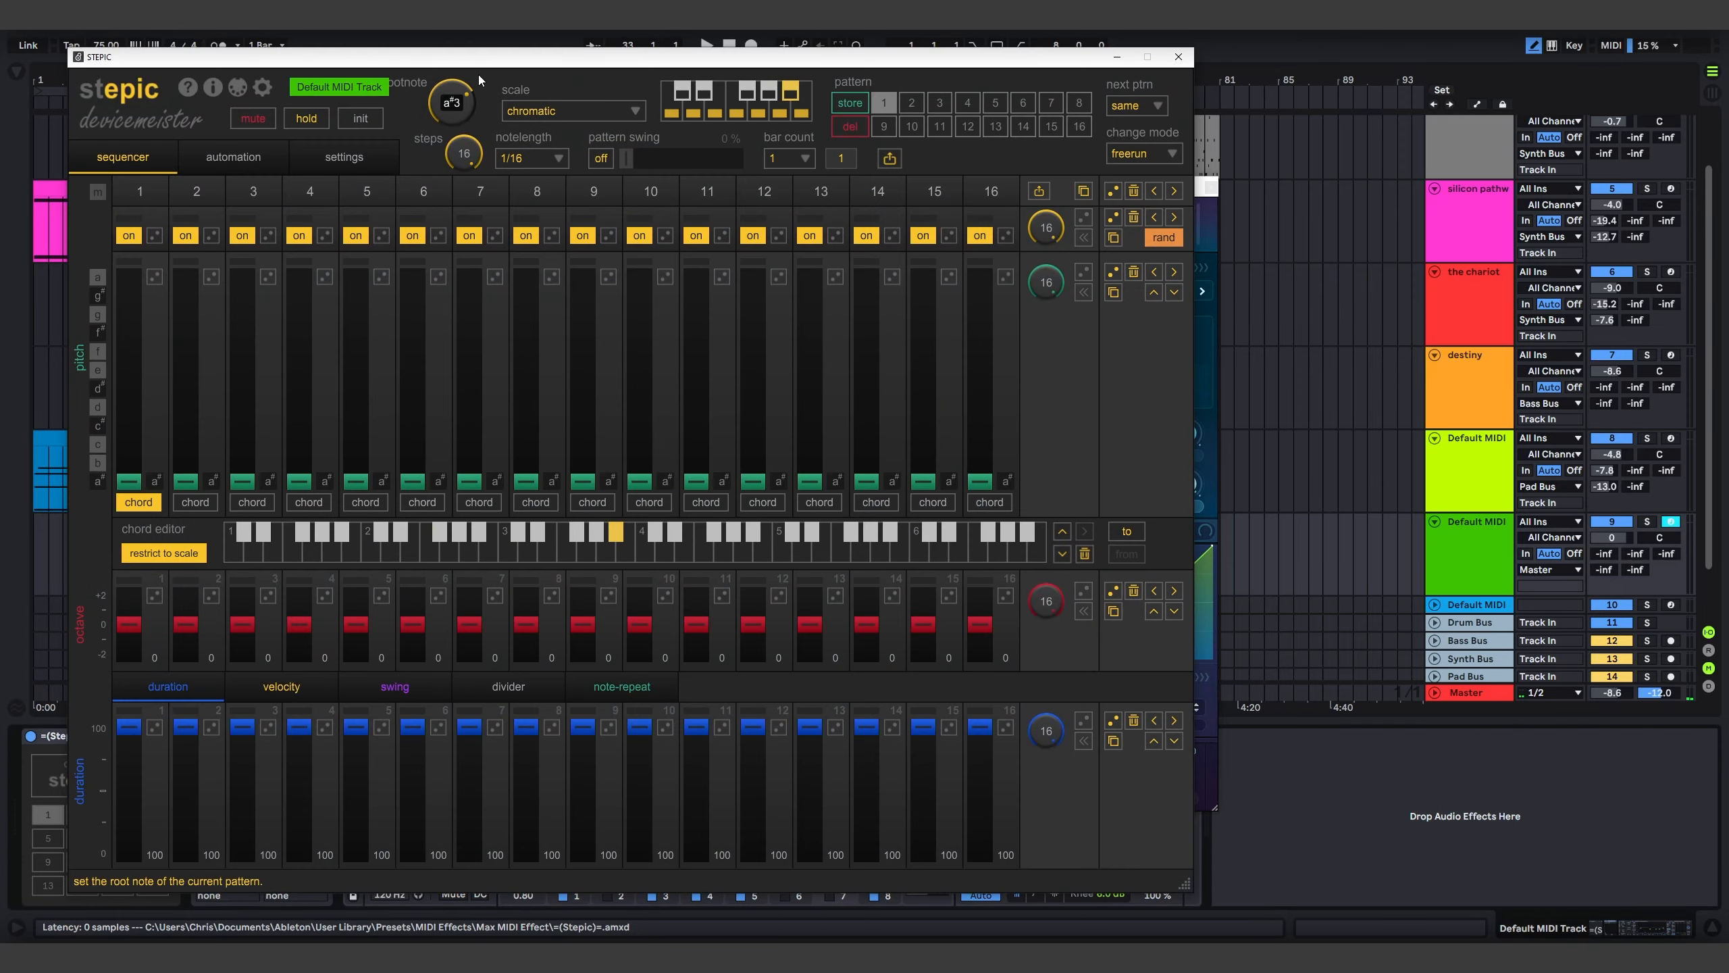
{"action": "left_click_drag", "start_coordinate": [463, 154], "coordinate": [467, 210]}
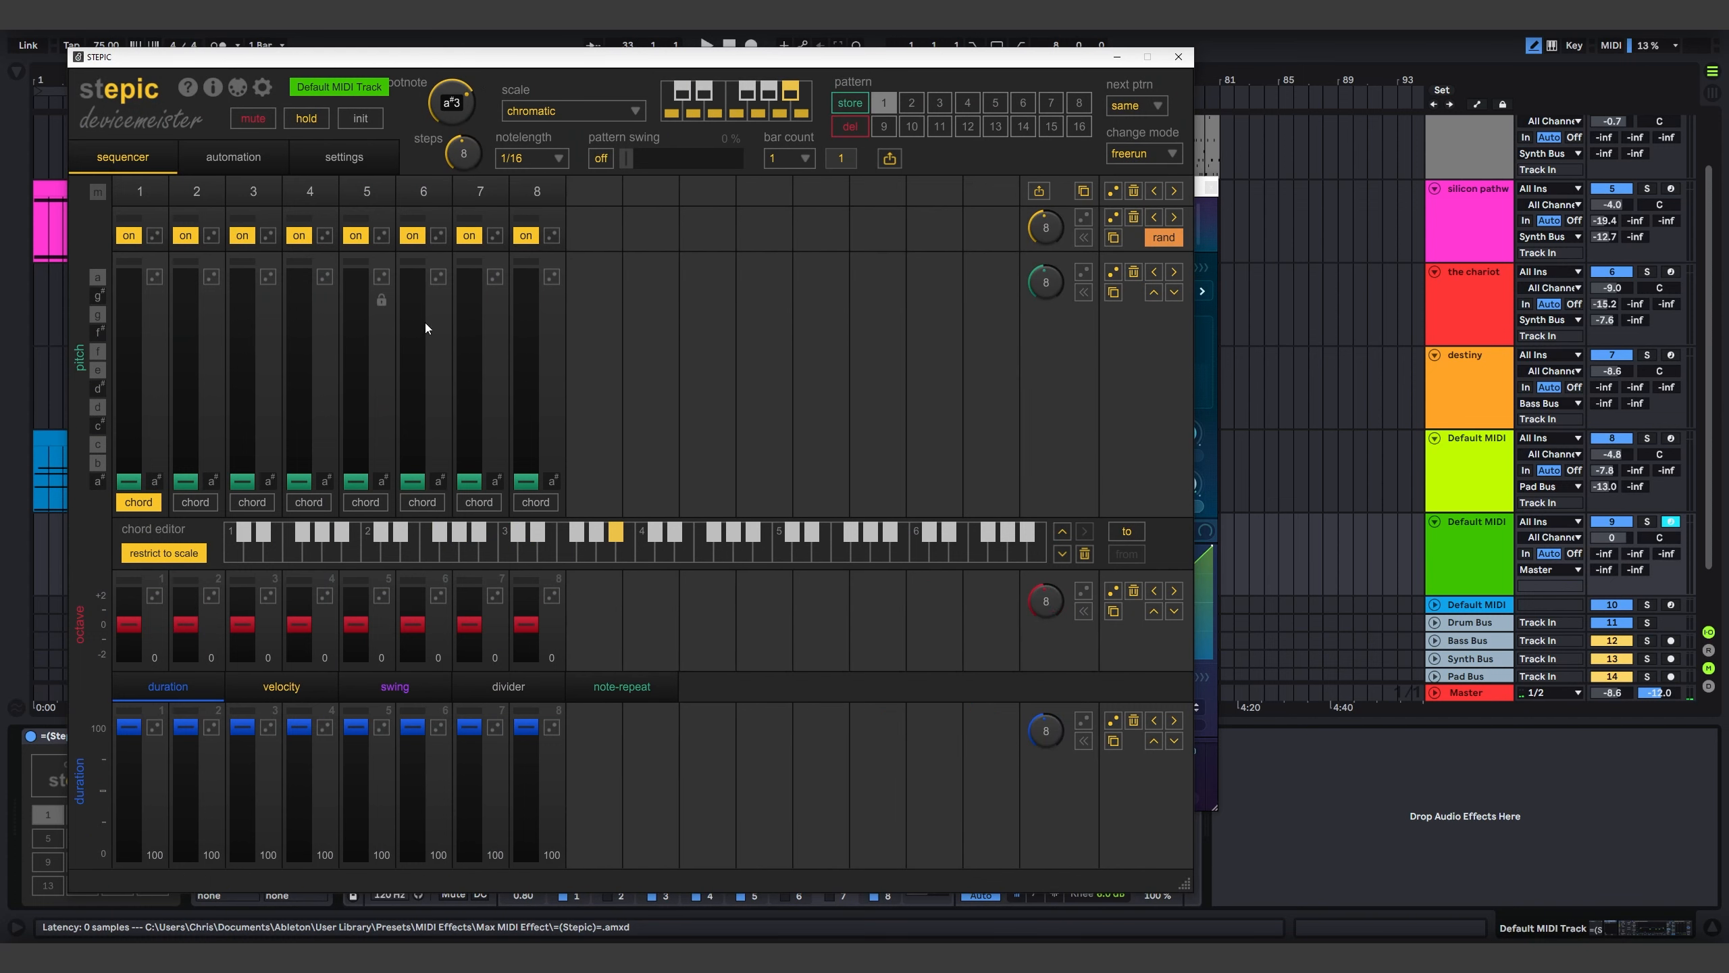
{"action": "left_click", "coordinate": [538, 113]}
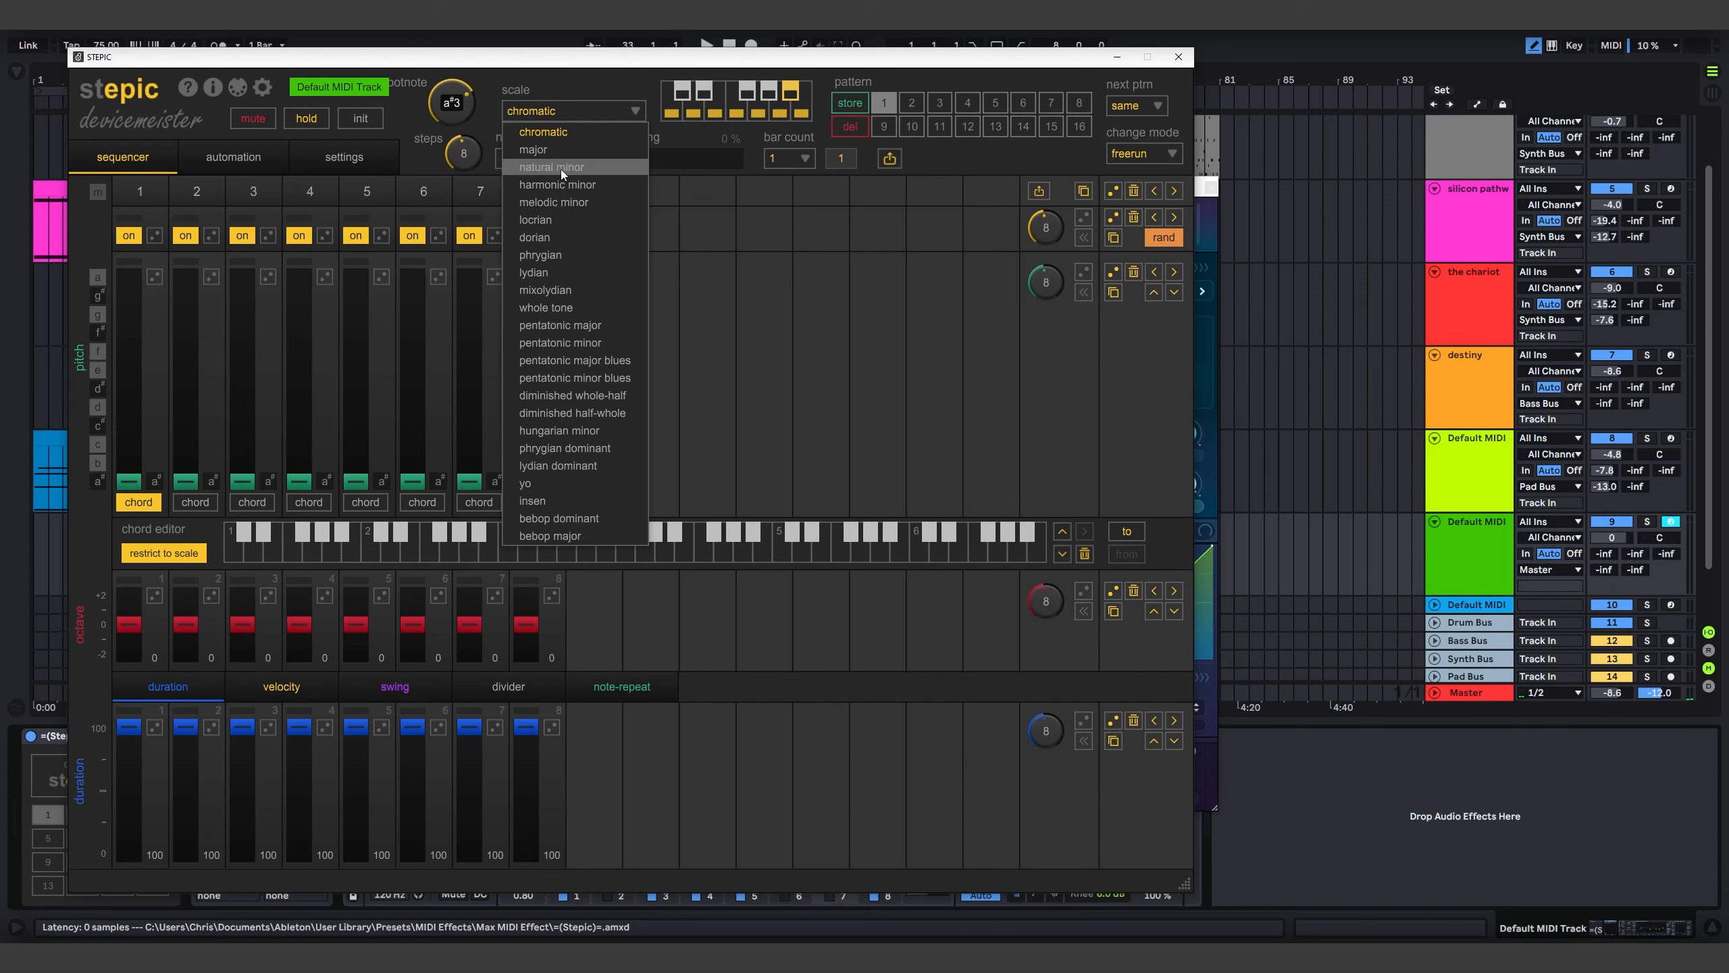
{"action": "left_click", "coordinate": [560, 169]}
Set pitch steps 5 and 6 to D# and step 8 to F#, mute step 4, and raise step 5 one octave with octave randomization on
{"action": "left_click", "coordinate": [353, 372]}
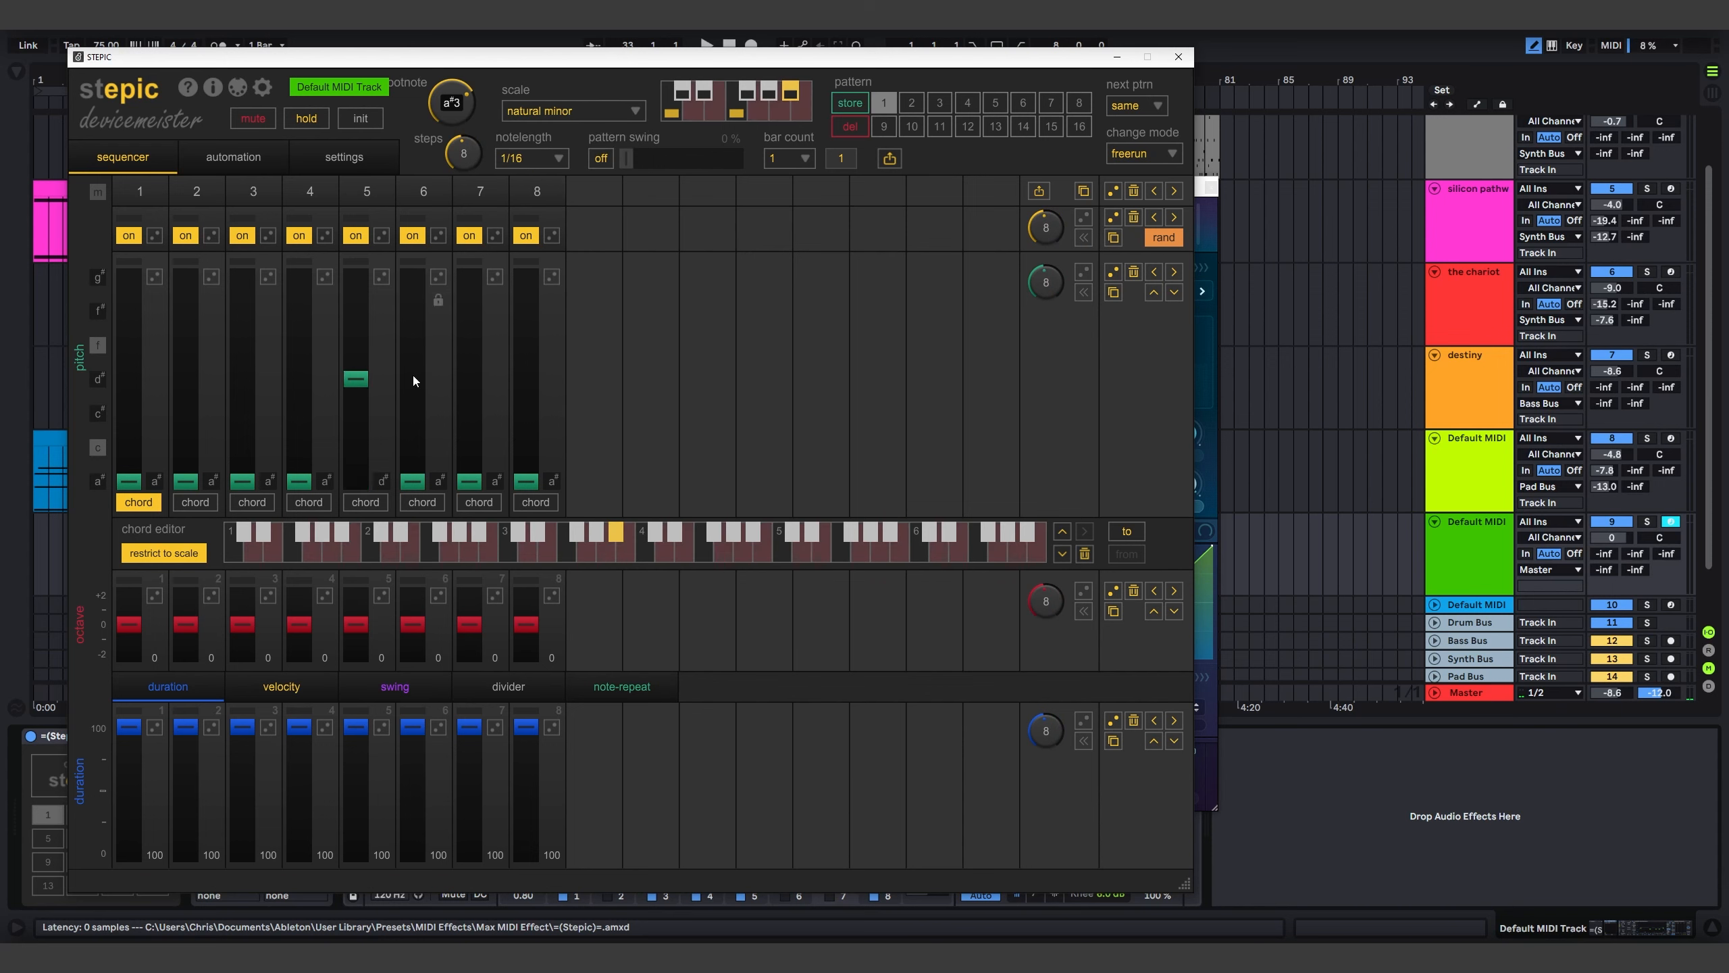
{"action": "left_click", "coordinate": [524, 312]}
{"action": "left_click", "coordinate": [306, 236]}
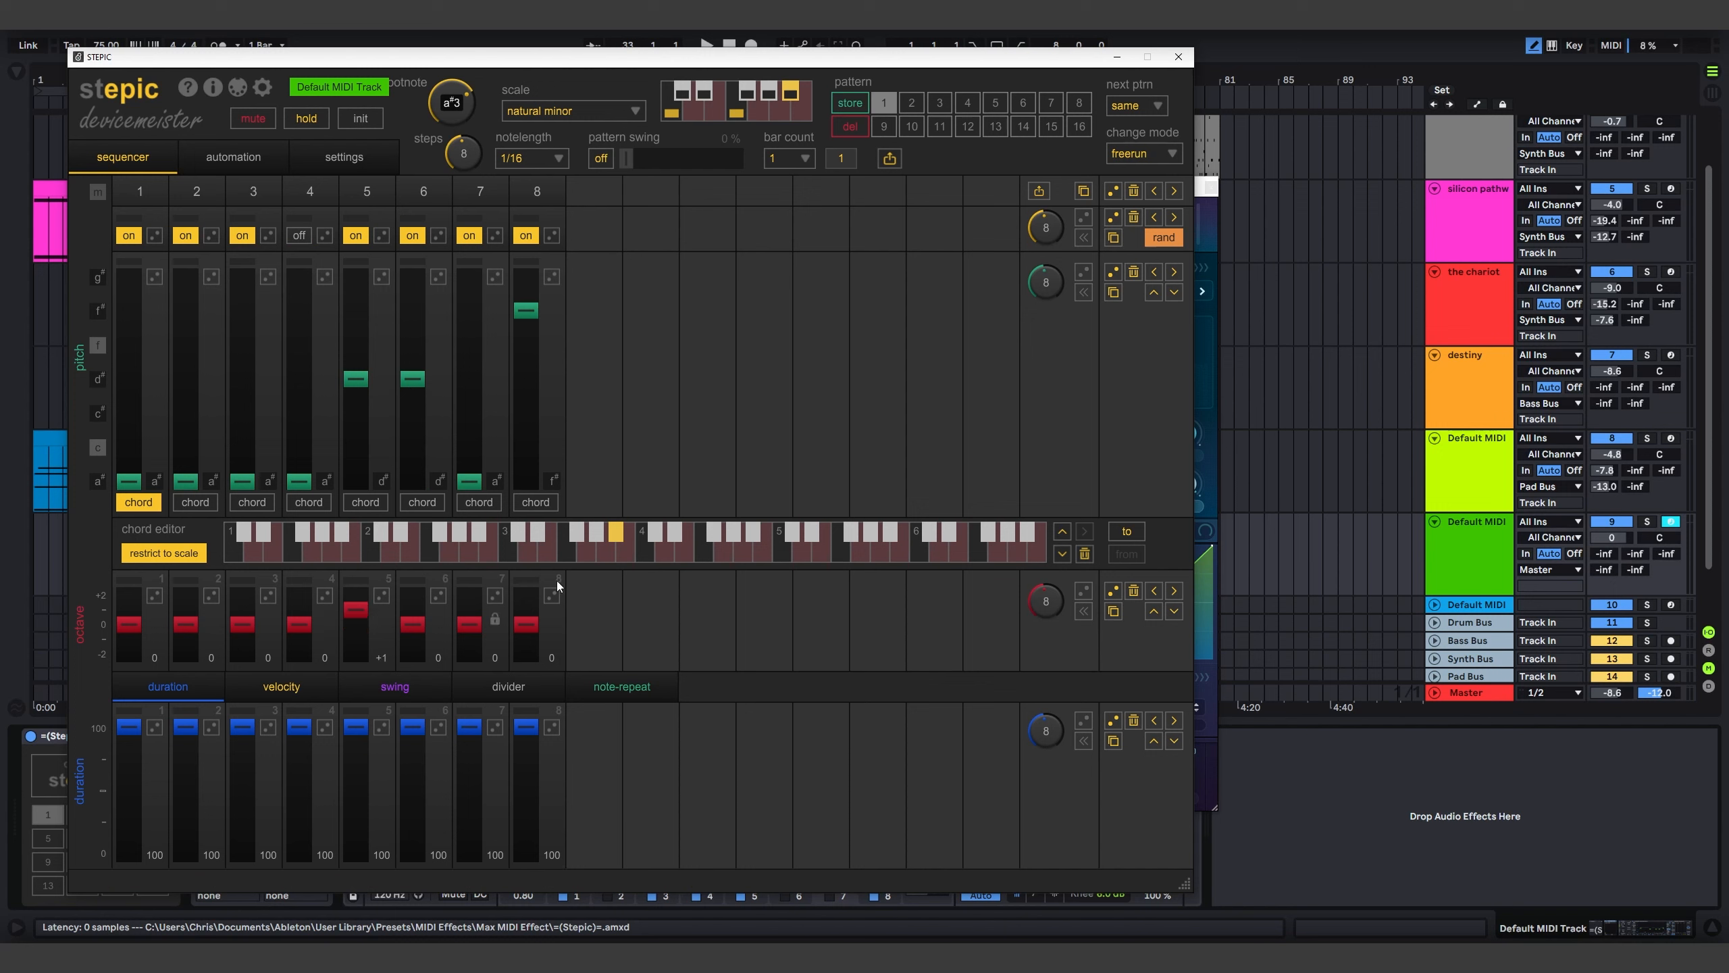
{"action": "left_click", "coordinate": [1081, 593]}
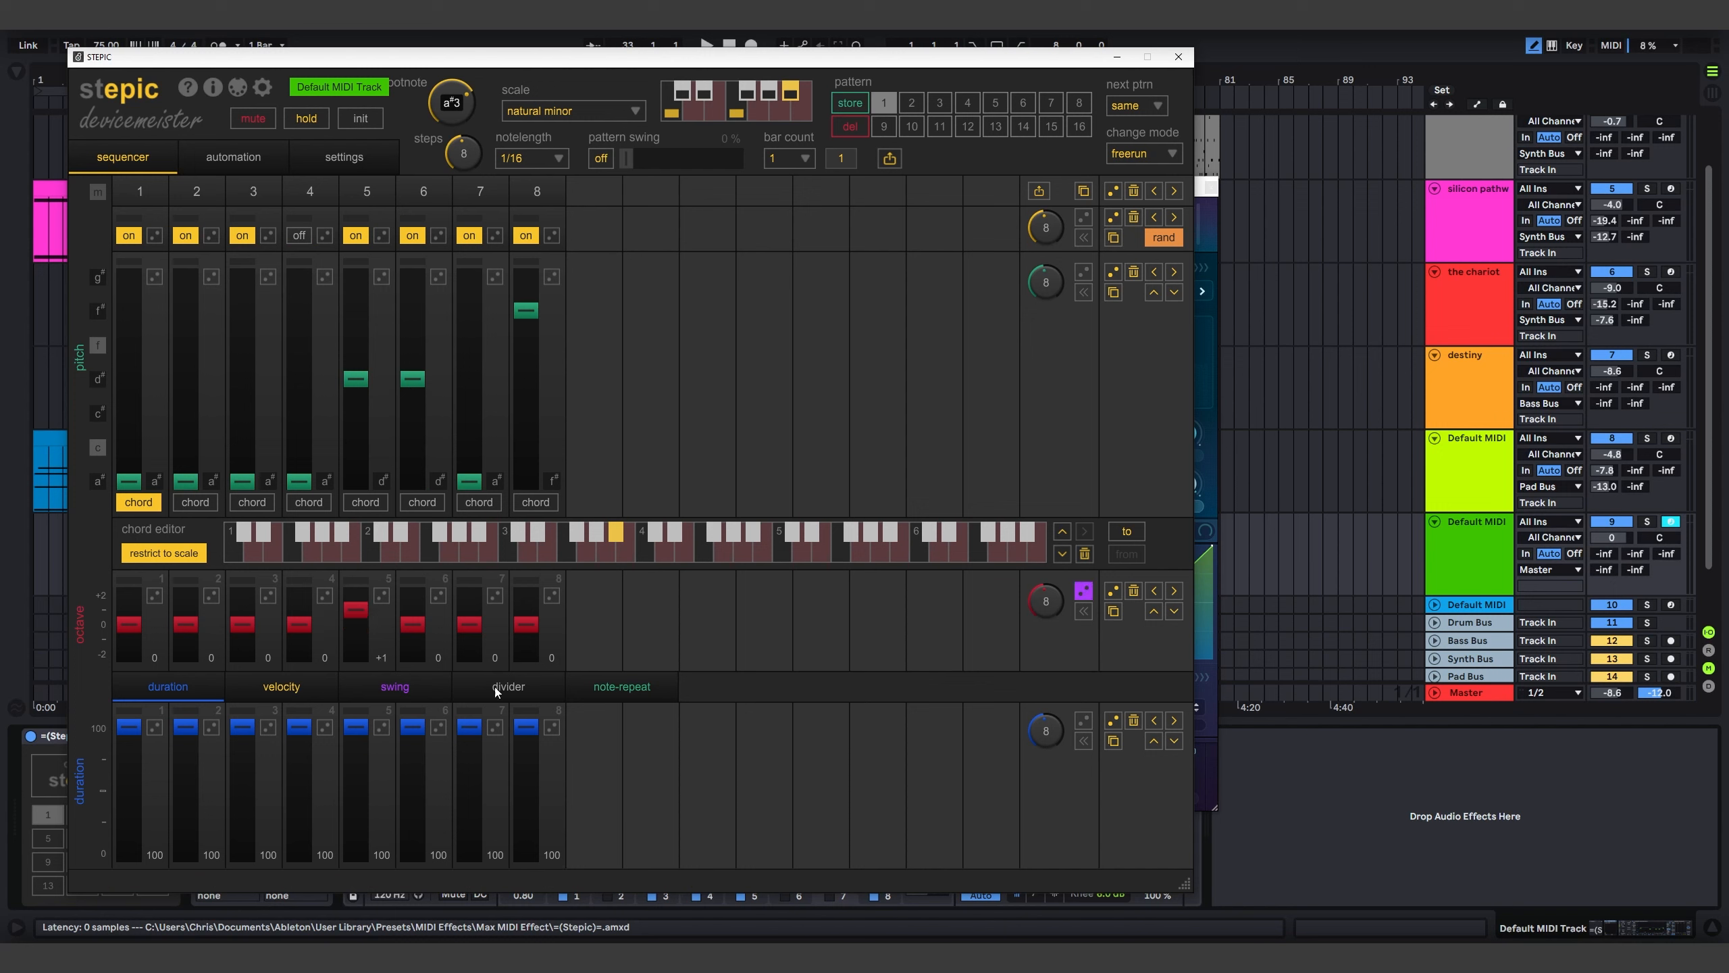
Dice the velocity values of all eight steps and enable step randomization for the velocity lane
{"action": "left_click", "coordinate": [287, 689]}
{"action": "left_click", "coordinate": [1113, 721]}
{"action": "left_click", "coordinate": [1113, 721]}
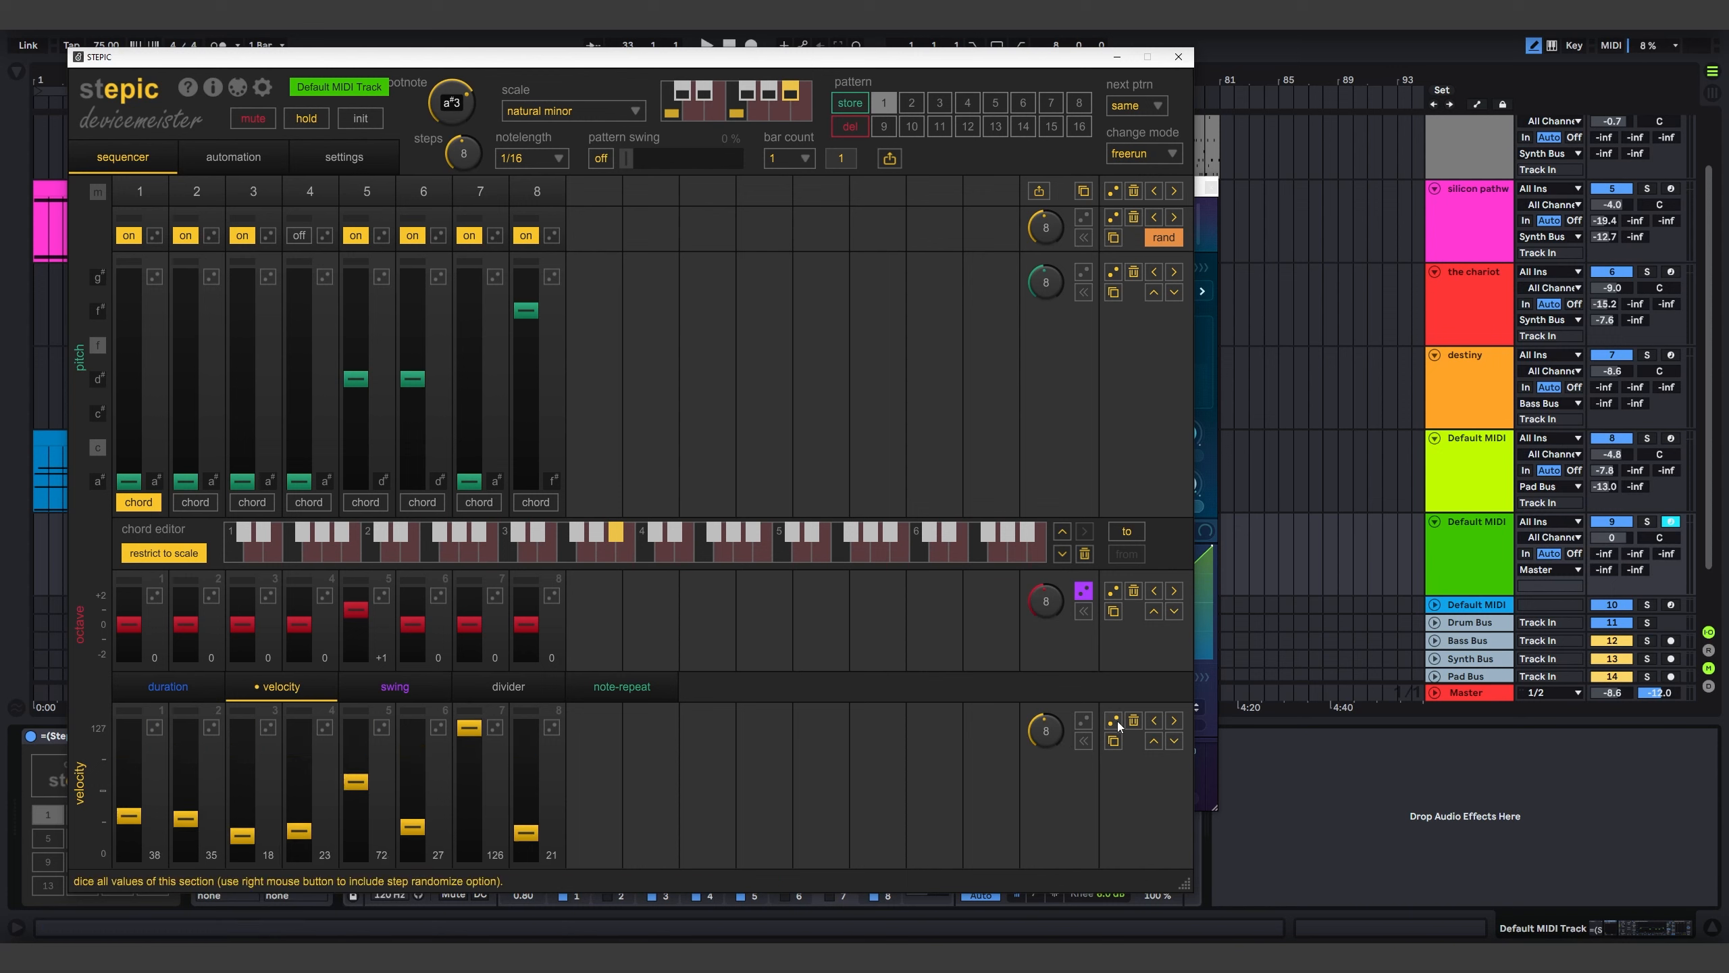
{"action": "left_click", "coordinate": [1113, 721]}
{"action": "left_click", "coordinate": [1085, 720]}
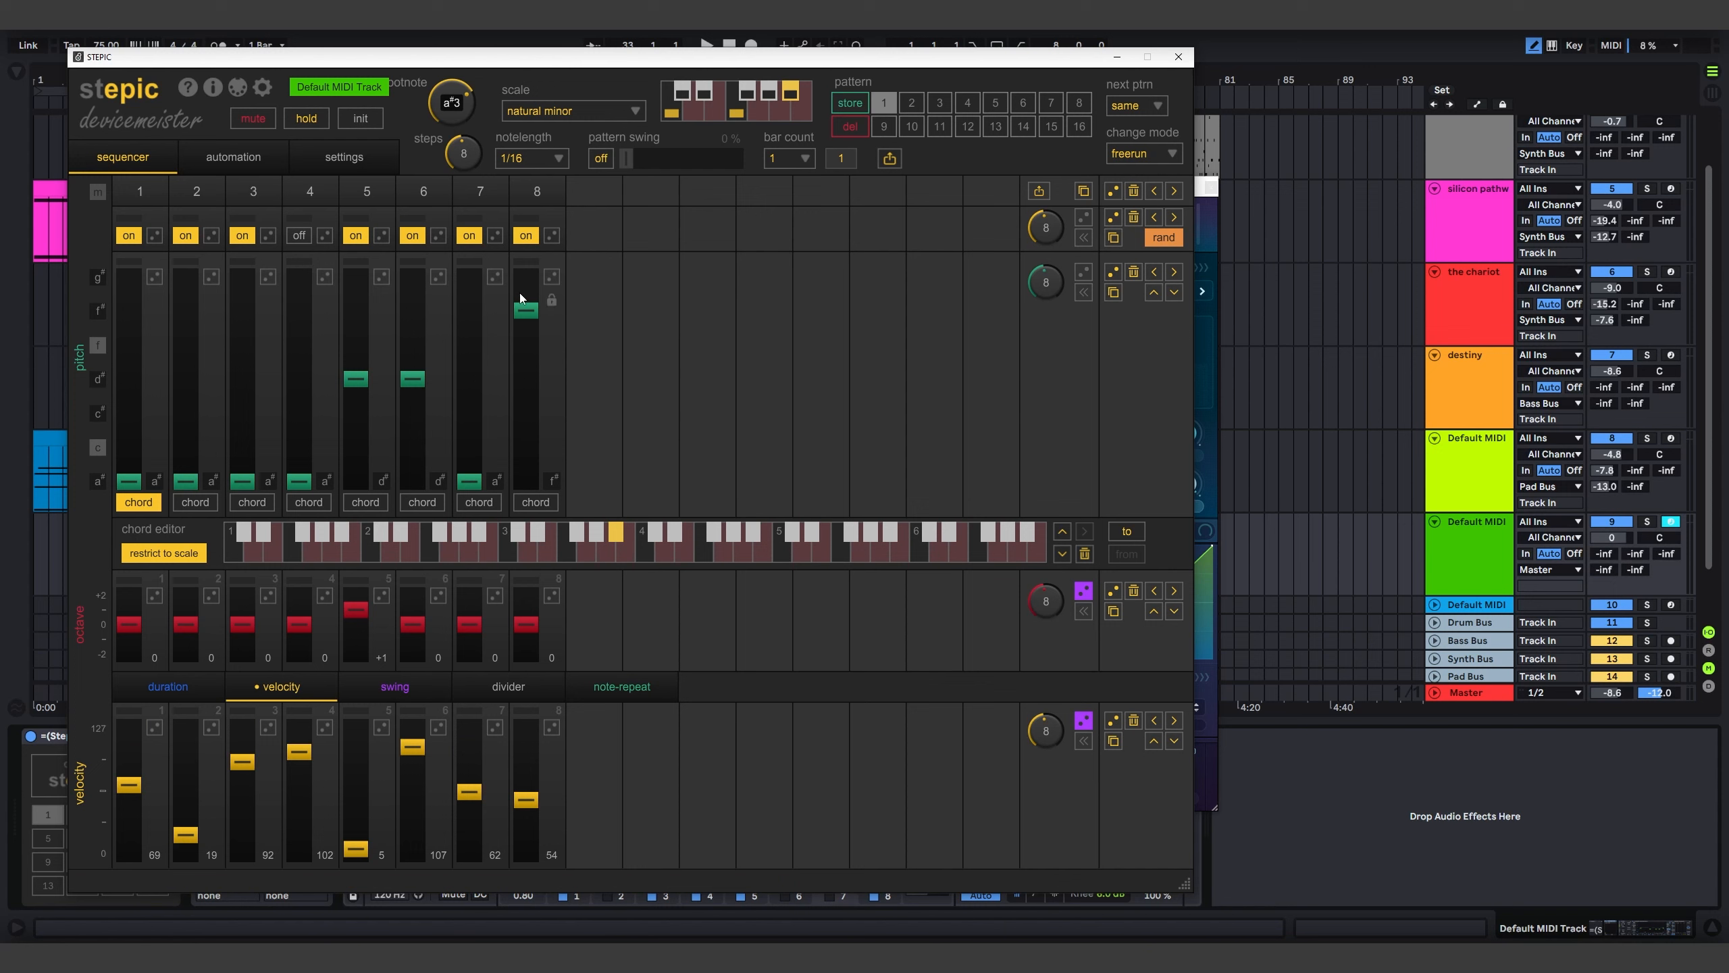
Set the Stepic pattern's note length to 1/8 and close the sequencer window
{"action": "left_click", "coordinate": [543, 159]}
{"action": "left_click", "coordinate": [523, 227]}
{"action": "left_click", "coordinate": [1178, 57]}
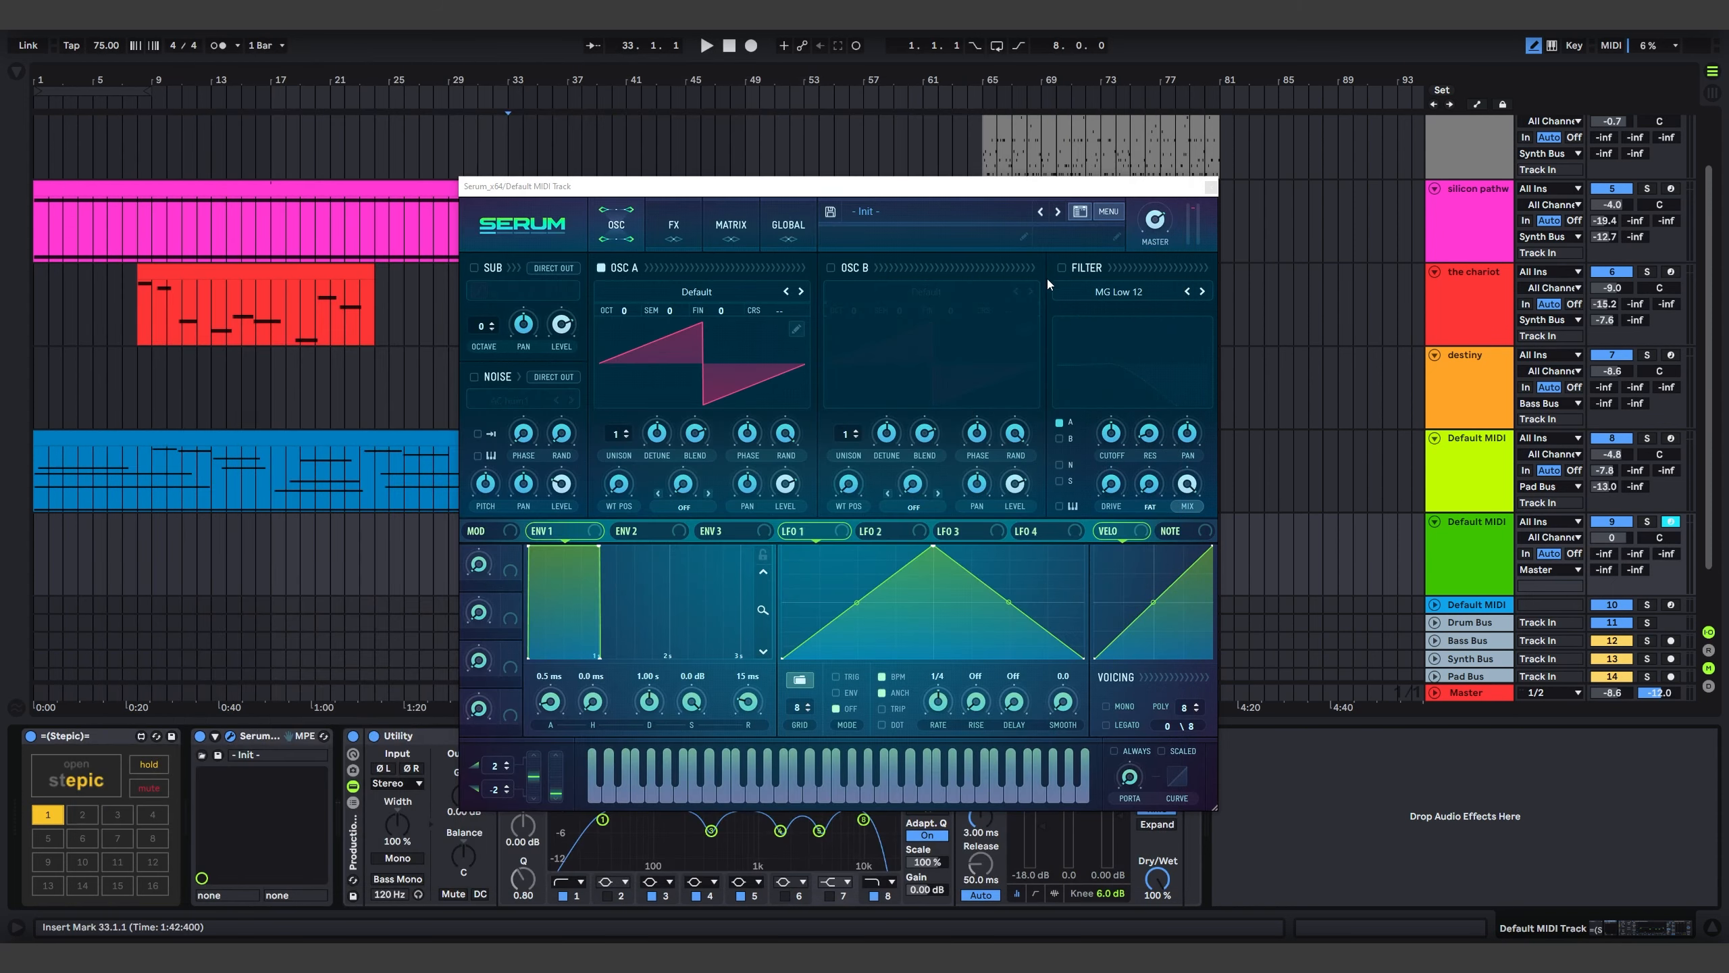
Enable Serum's filter with MG Low 24 and shape Env 1 with a 284 ms decay and minimum sustain
{"action": "left_click", "coordinate": [1062, 269]}
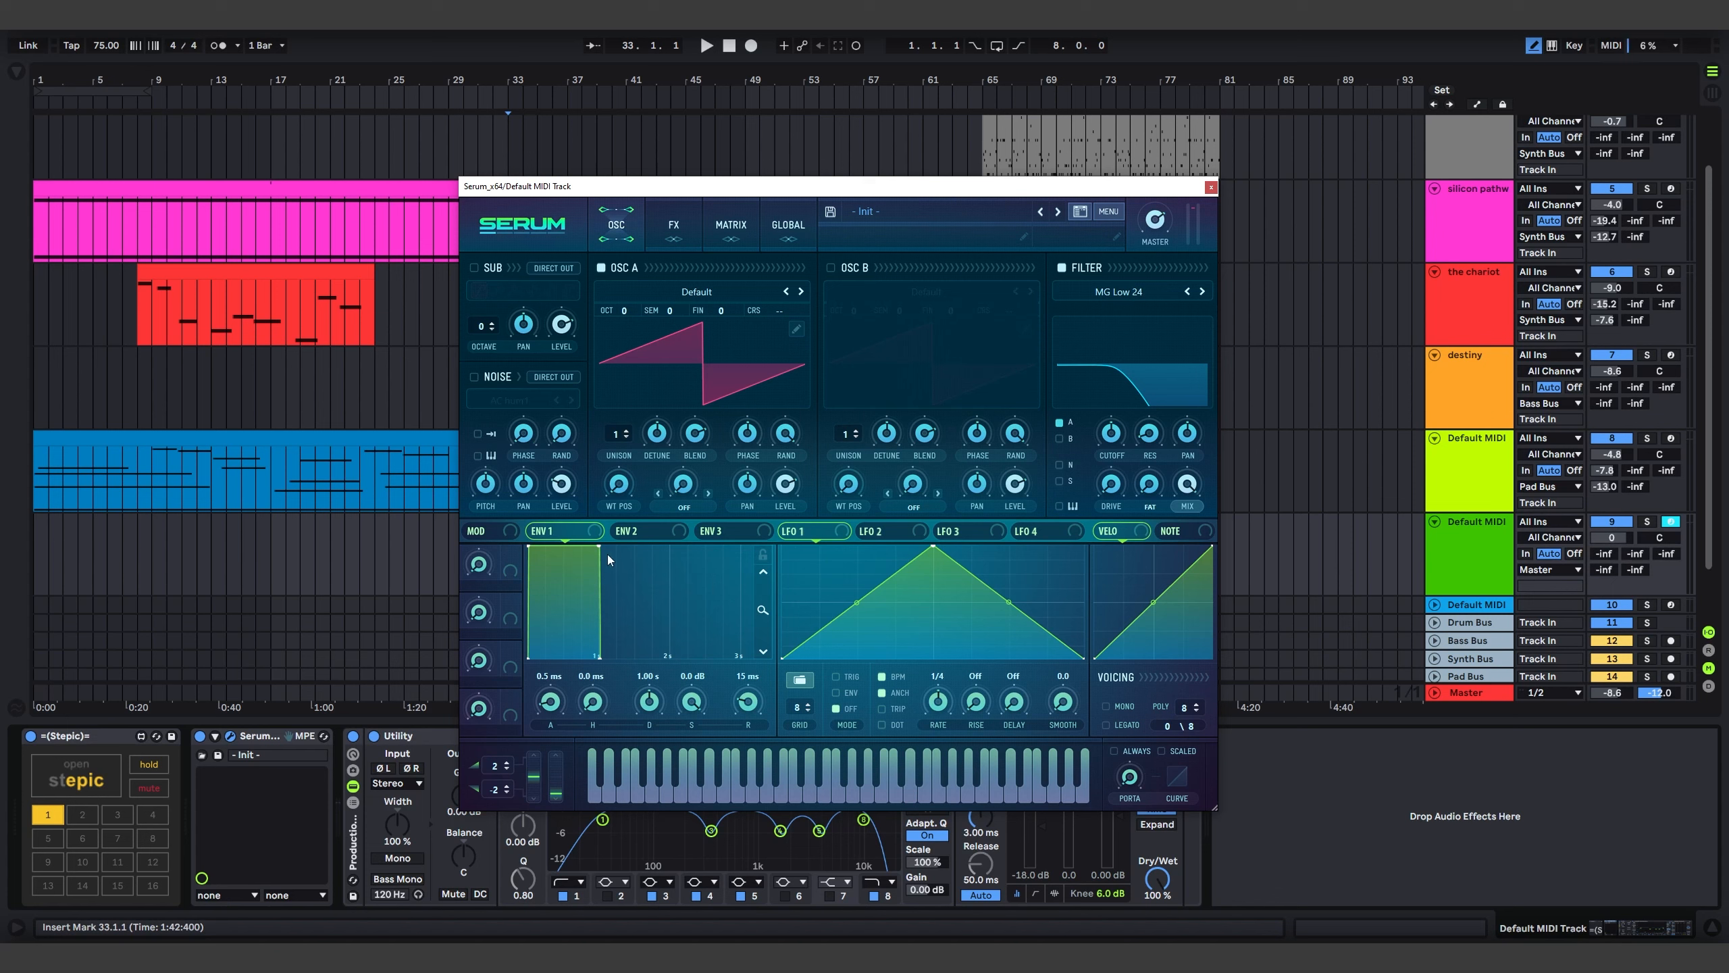
{"action": "left_click_drag", "start_coordinate": [600, 548], "coordinate": [529, 864]}
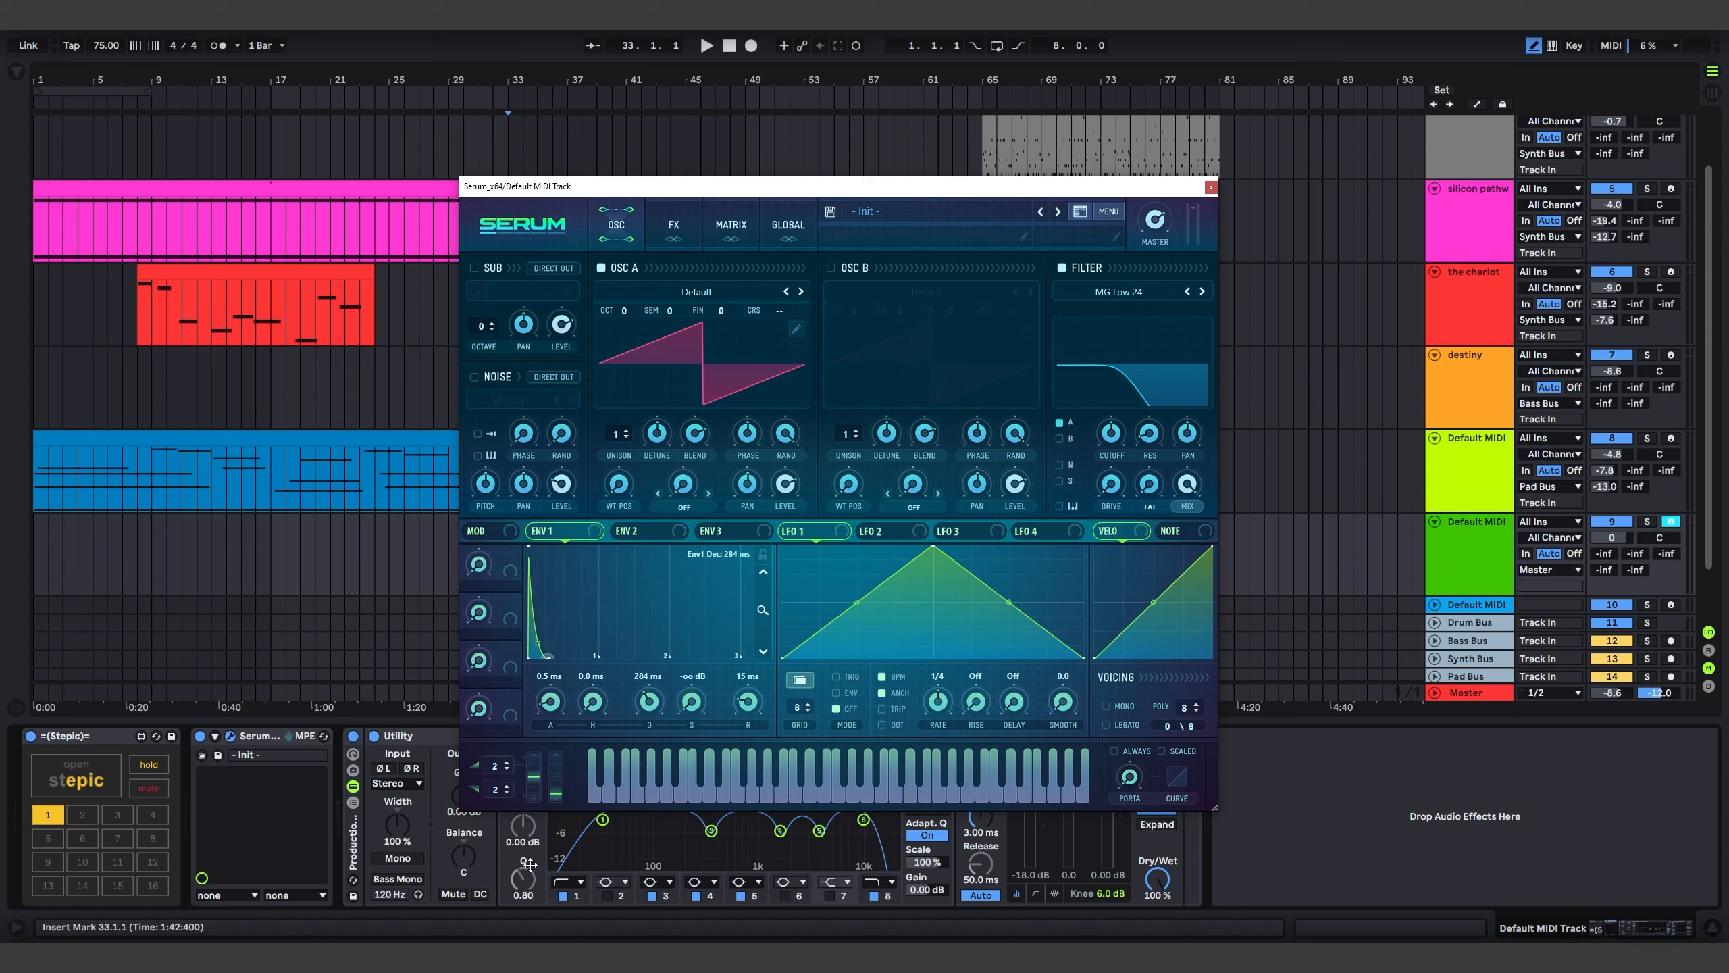
Modulate the filter cutoff with Env 2 at 182 ms decay and 0% sustain, LFO 1 at an 8 bar rate, and velocity
{"action": "left_click", "coordinate": [628, 532]}
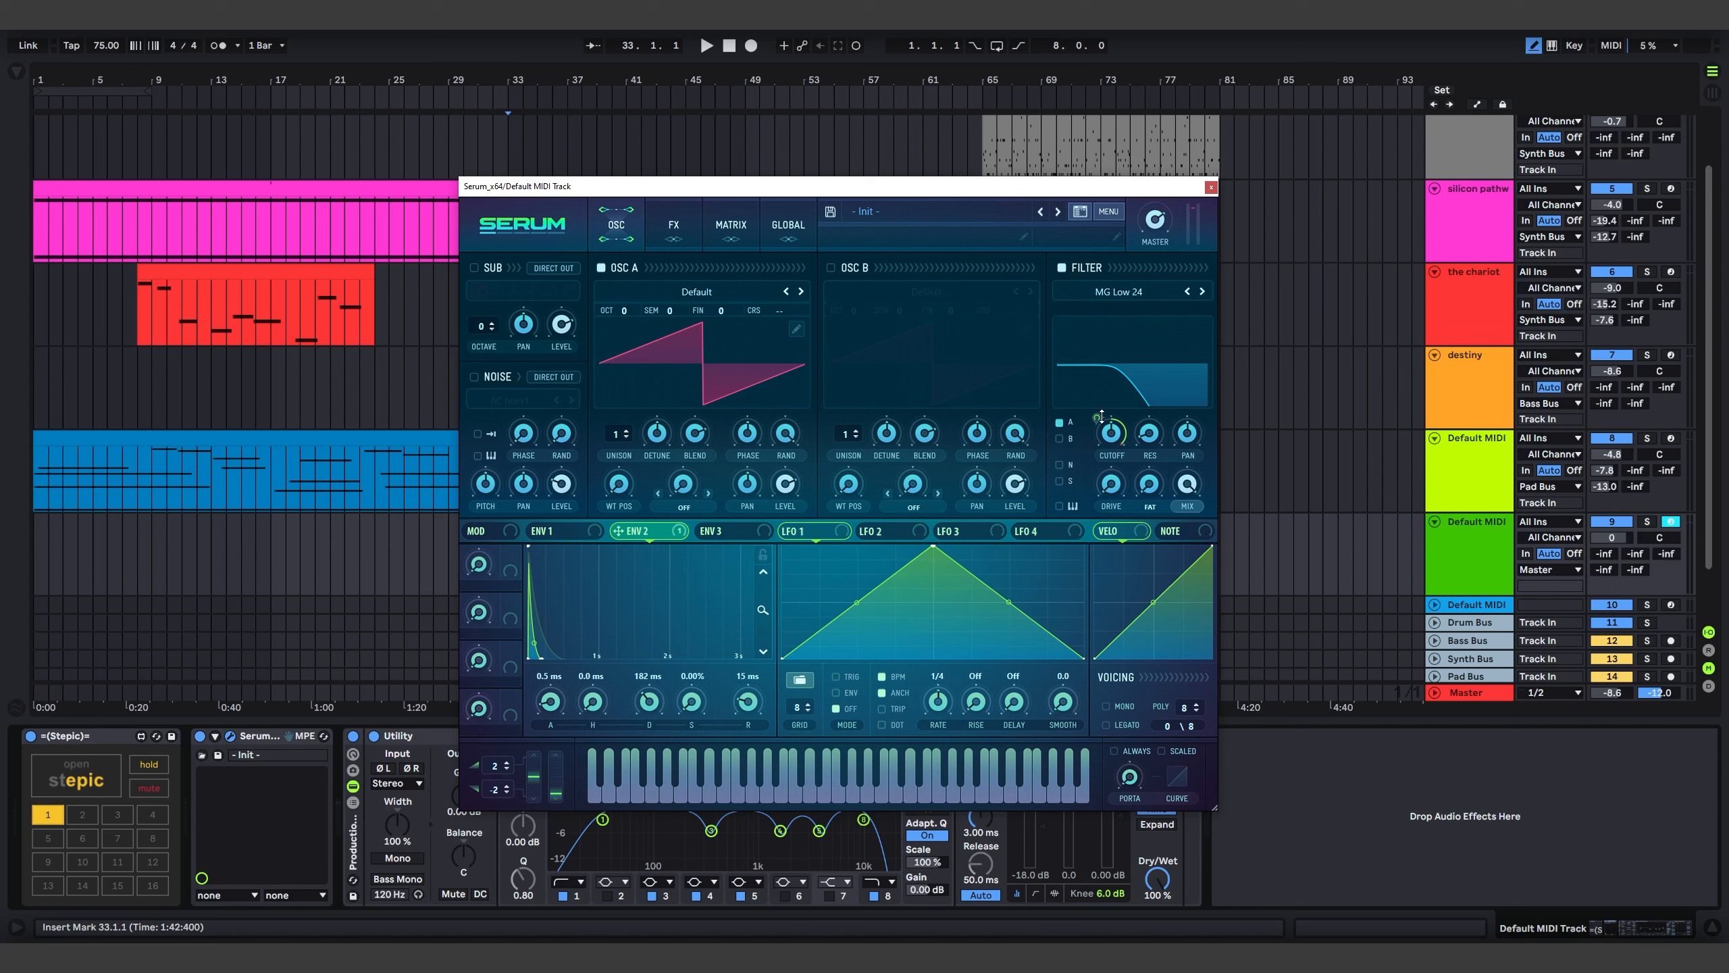
{"action": "left_click_drag", "start_coordinate": [1101, 417], "coordinate": [1094, 444]}
{"action": "left_click_drag", "start_coordinate": [935, 718], "coordinate": [932, 740]}
{"action": "left_click_drag", "start_coordinate": [1101, 417], "coordinate": [1093, 434]}
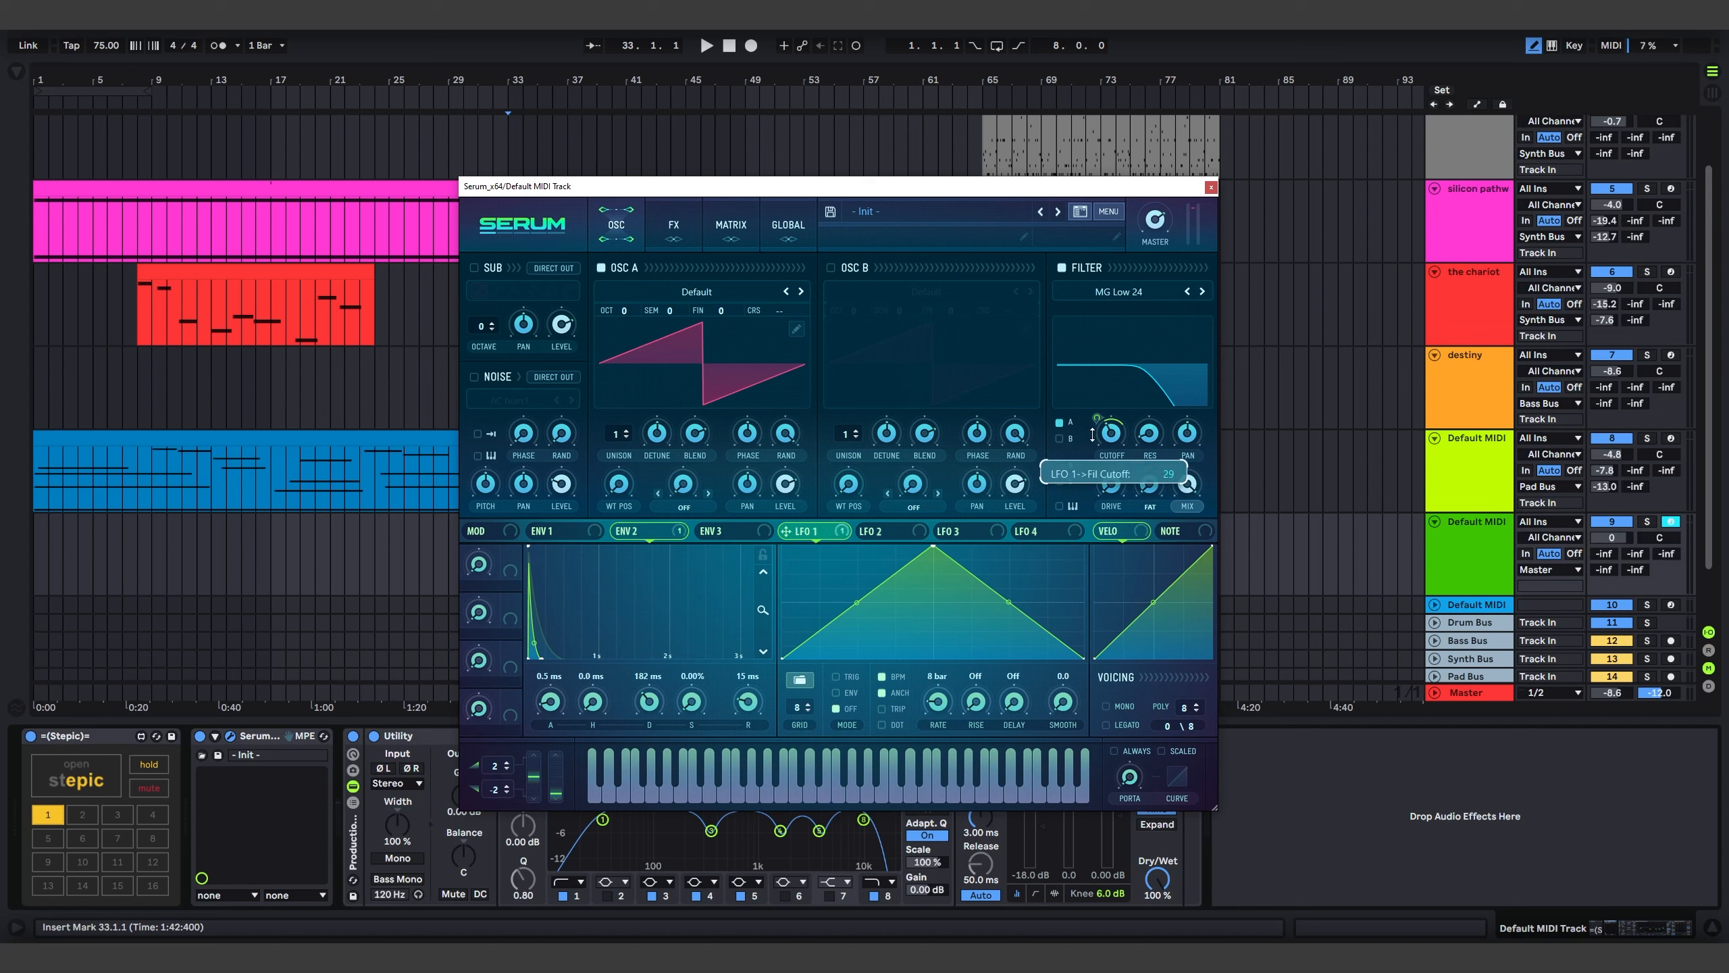
{"action": "left_click_drag", "start_coordinate": [1123, 532], "coordinate": [1097, 463]}
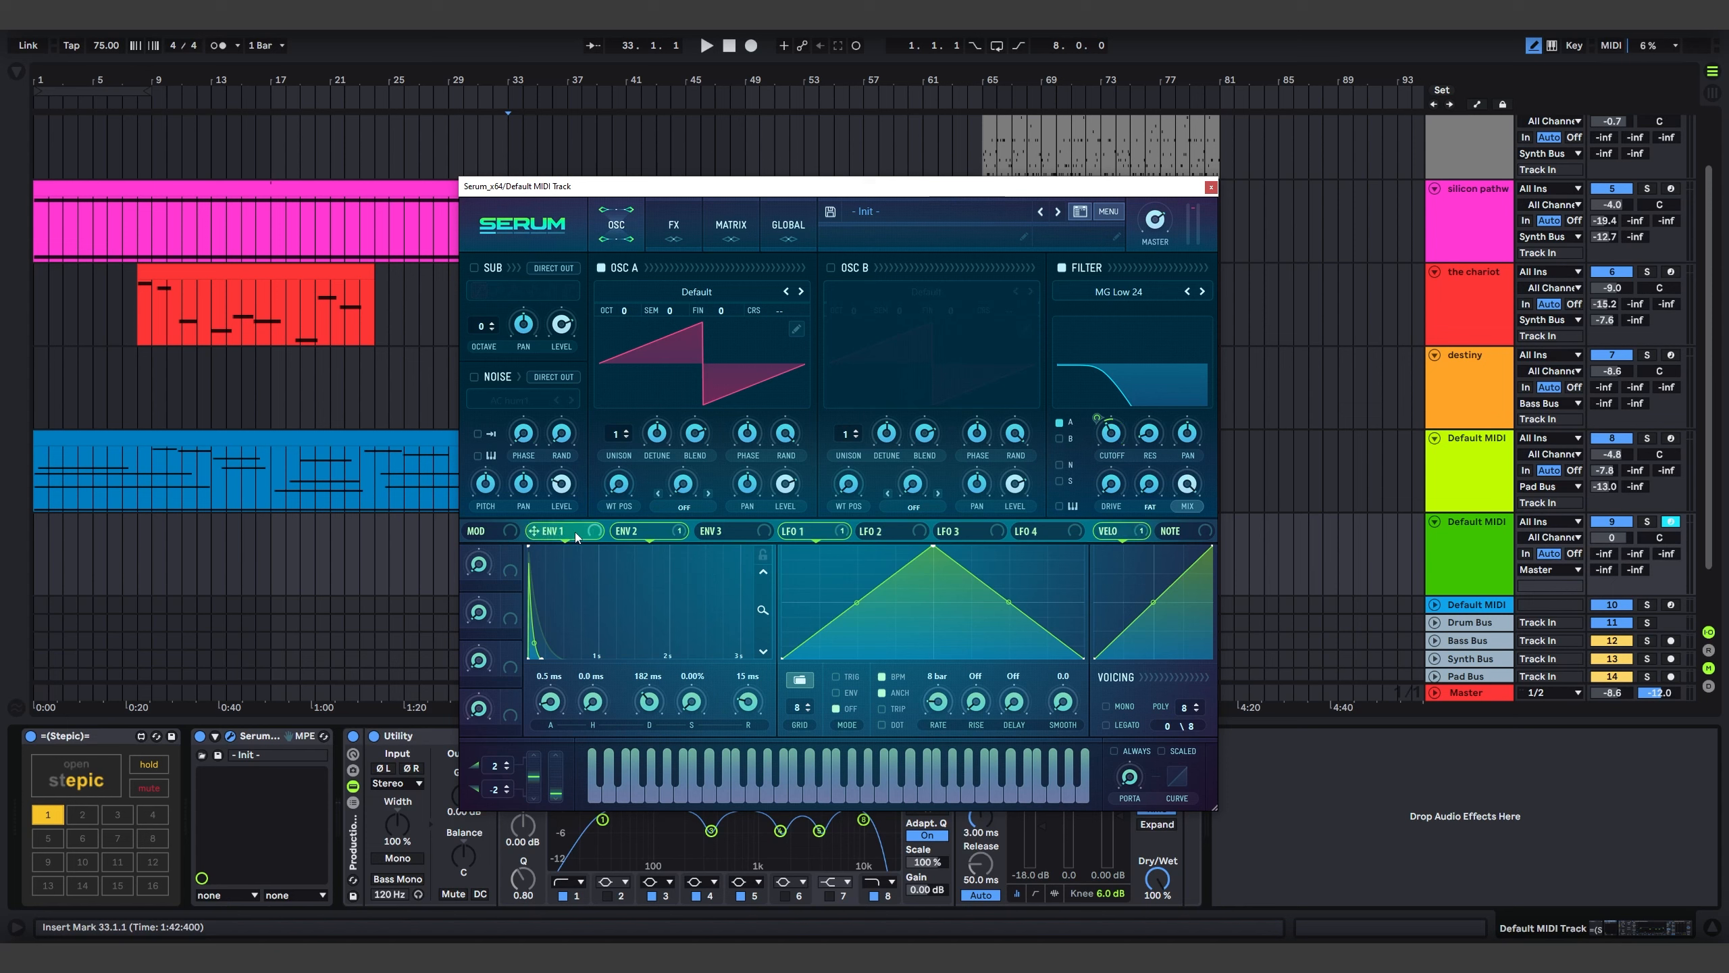
Set Env 1's decay to 497 ms and bring Env 2's settings back into view
{"action": "left_click_drag", "start_coordinate": [649, 701], "coordinate": [649, 685]}
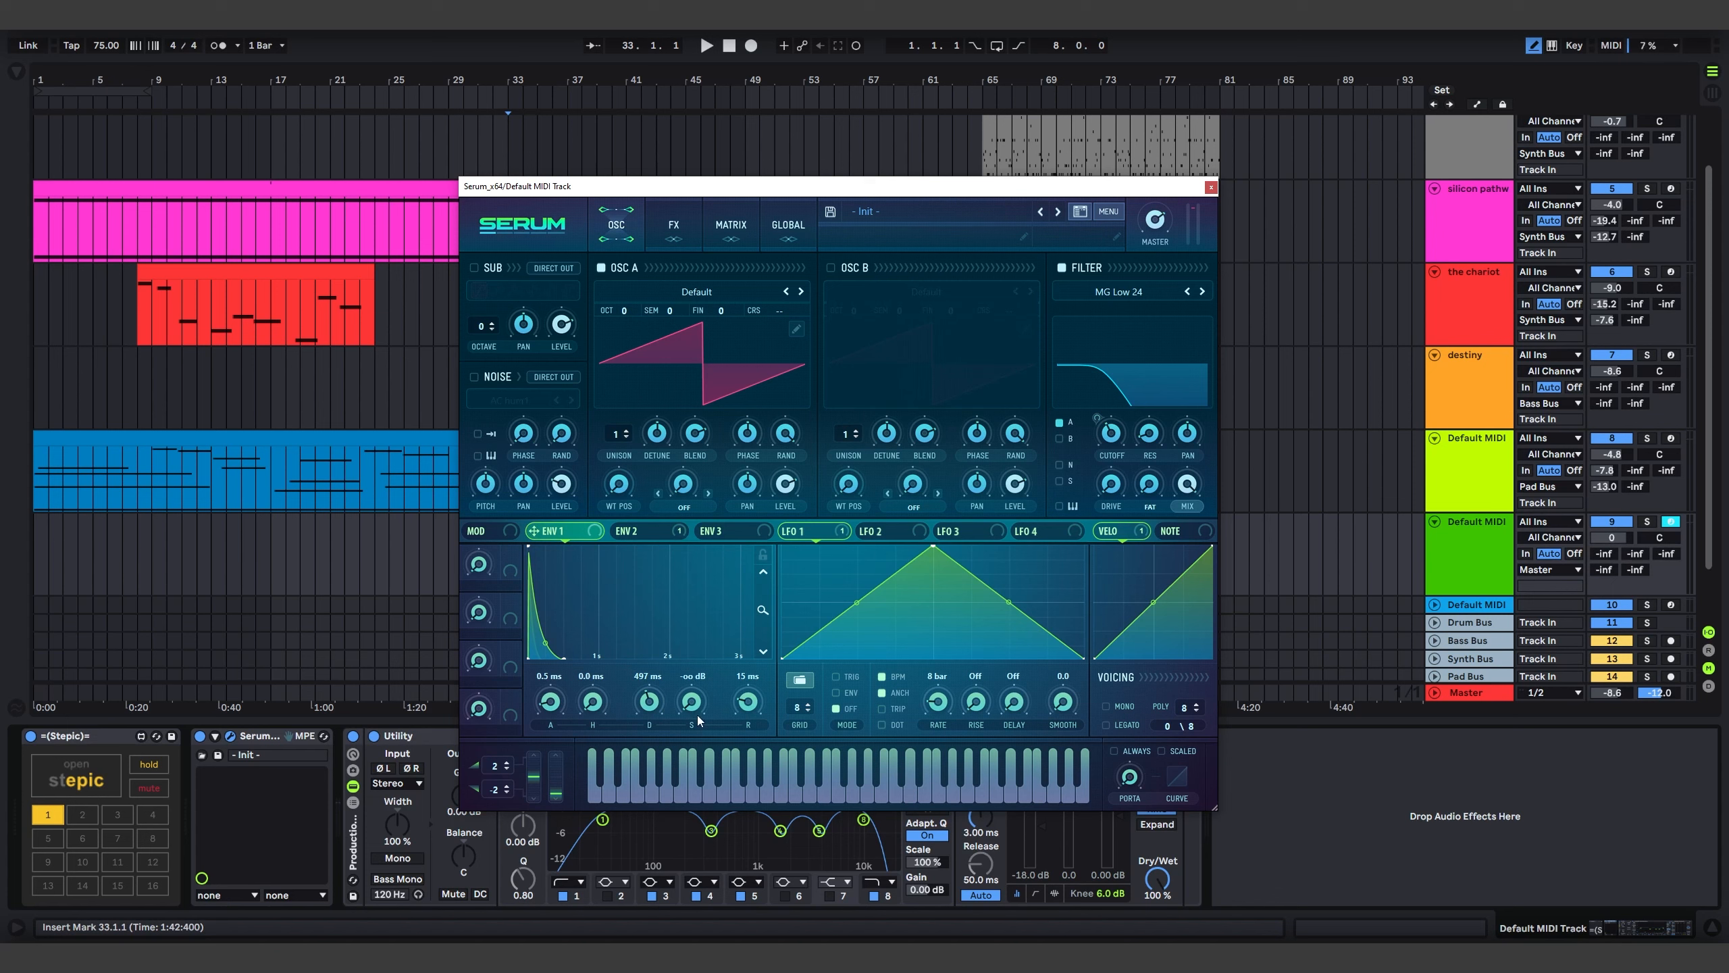
{"action": "left_click", "coordinate": [646, 536]}
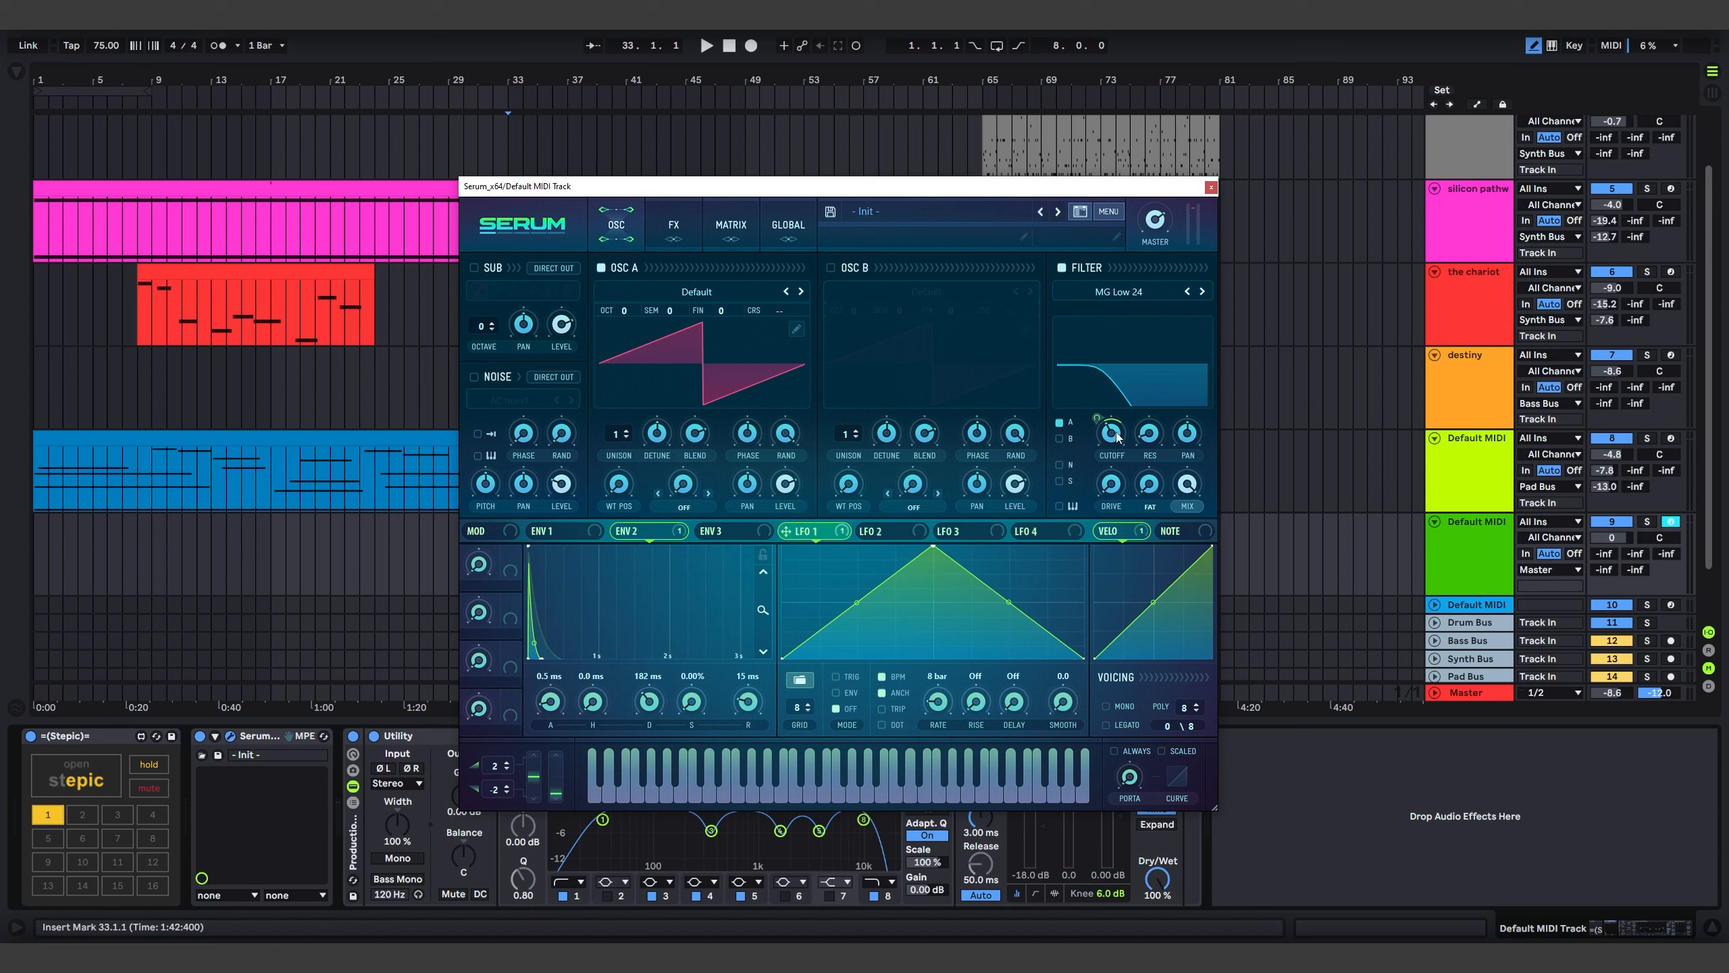
{"action": "mouse_move", "coordinate": [1107, 424]}
{"action": "mouse_move", "coordinate": [1112, 477]}
Route track 9 to the Synth Bus and set its ValhallaDelay send to -13.0 dB and ValhallaRoom send to -20.0 dB
{"action": "left_click", "coordinate": [1558, 574]}
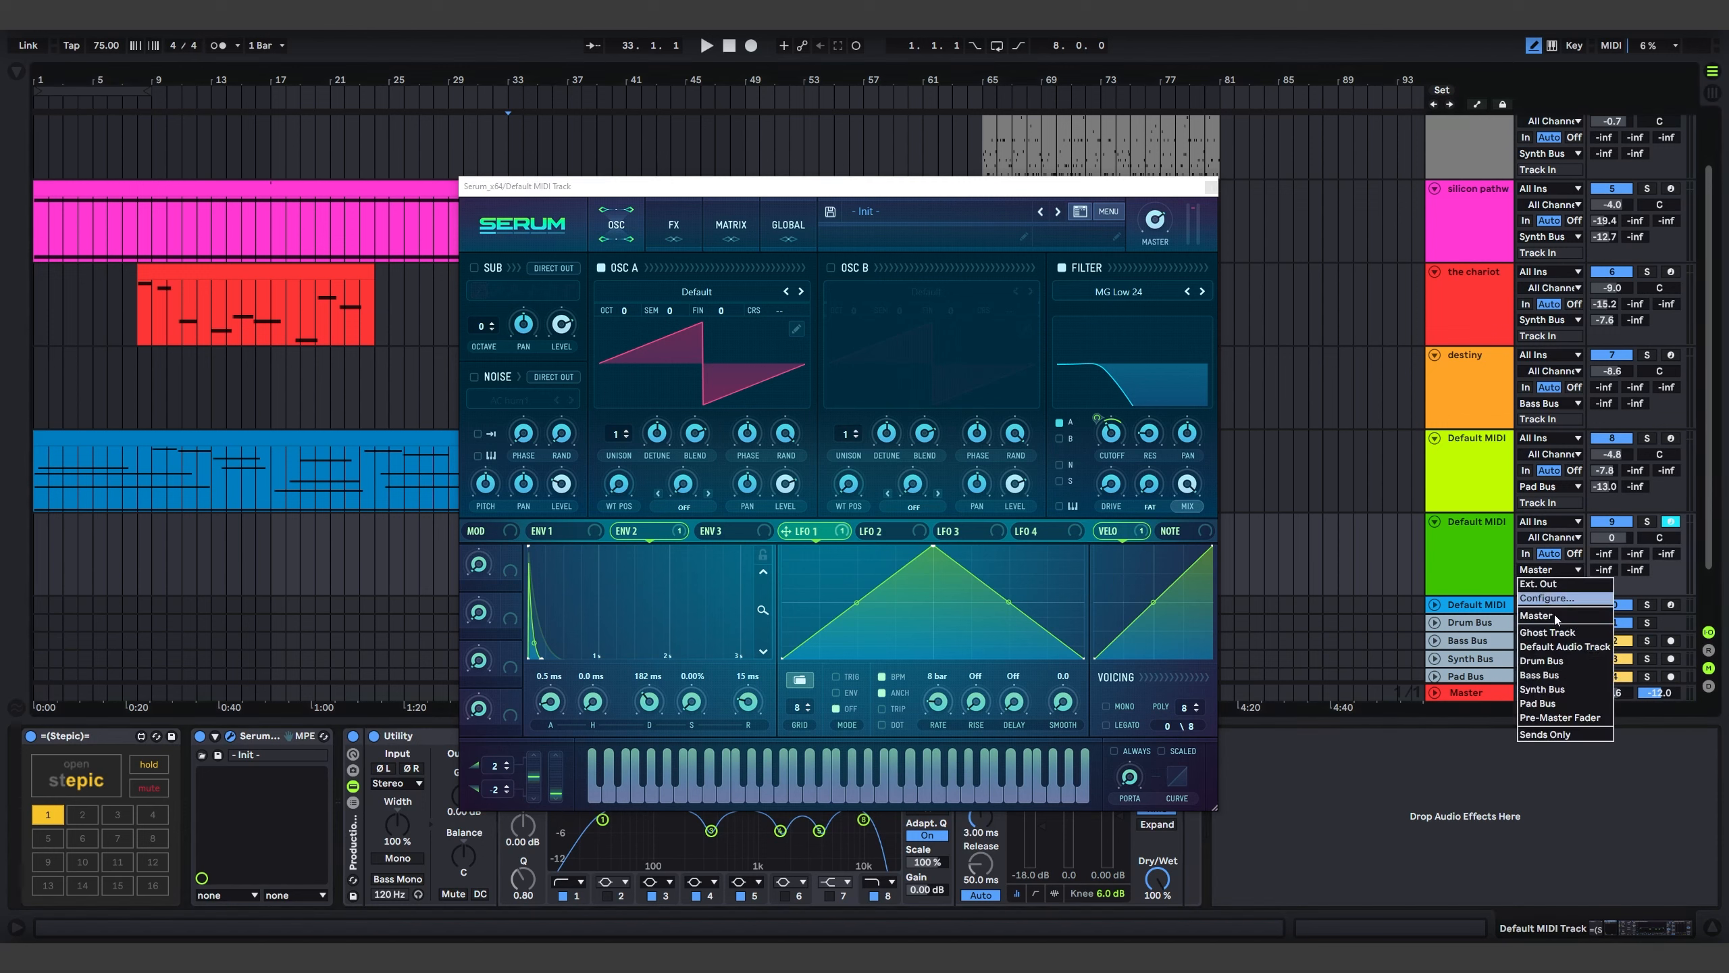
{"action": "left_click", "coordinate": [1571, 640]}
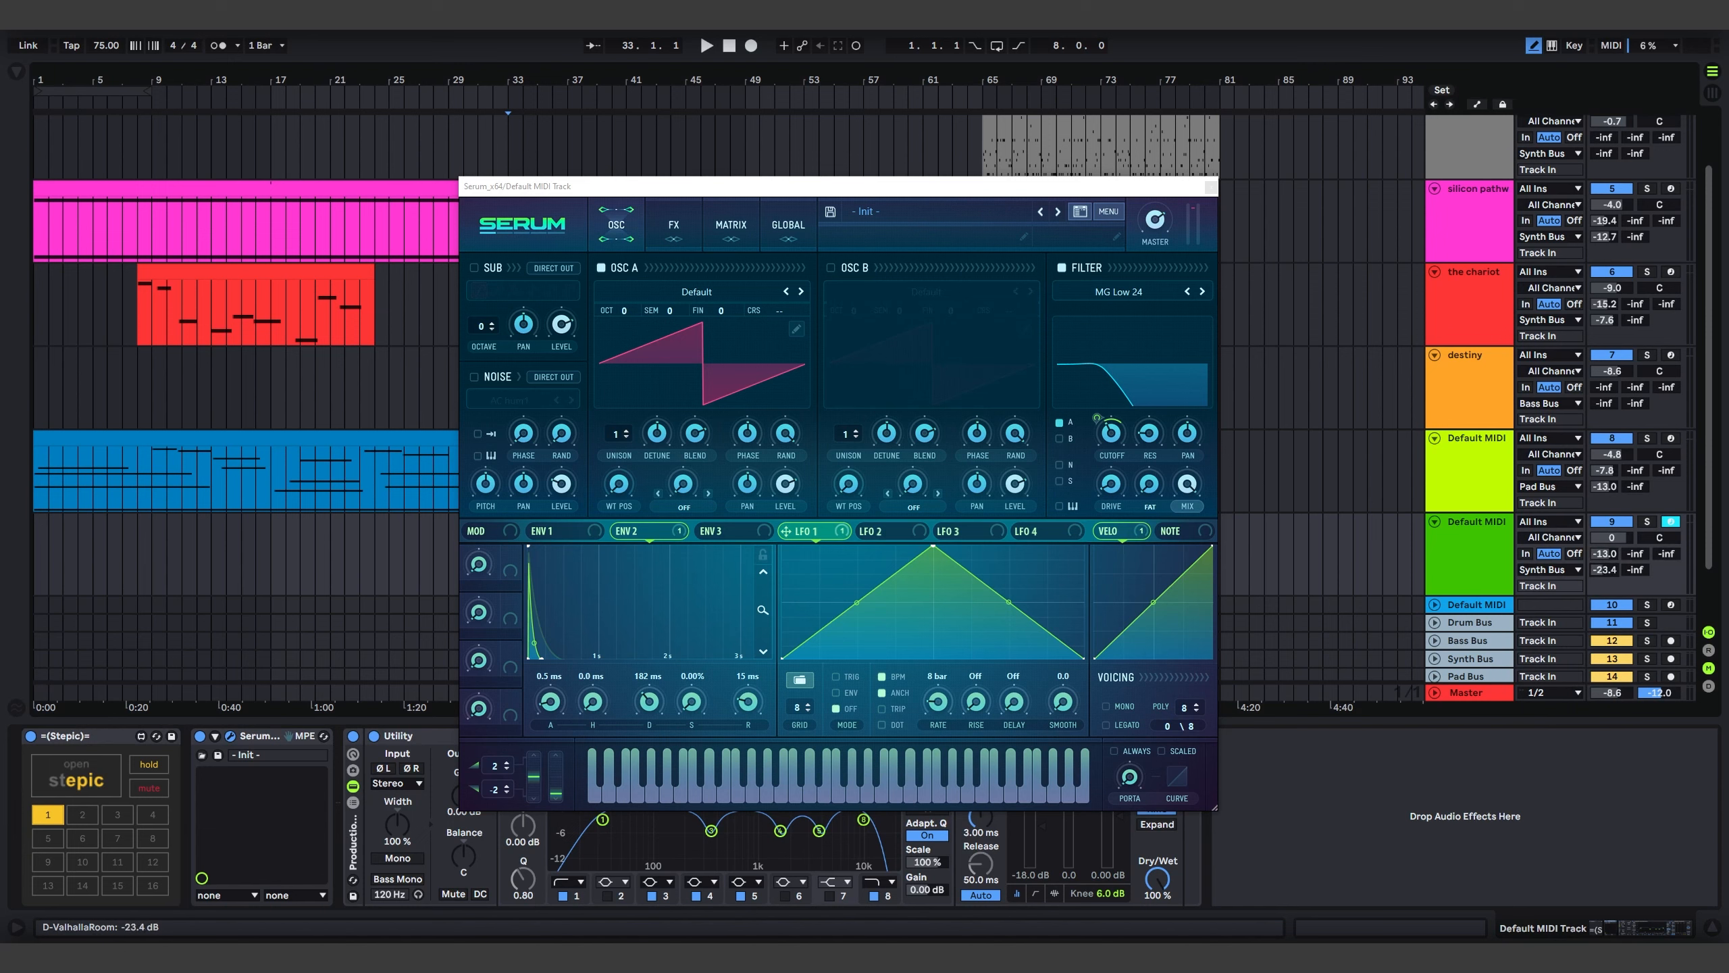
{"action": "left_click_drag", "start_coordinate": [838, 194], "coordinate": [1024, 597]}
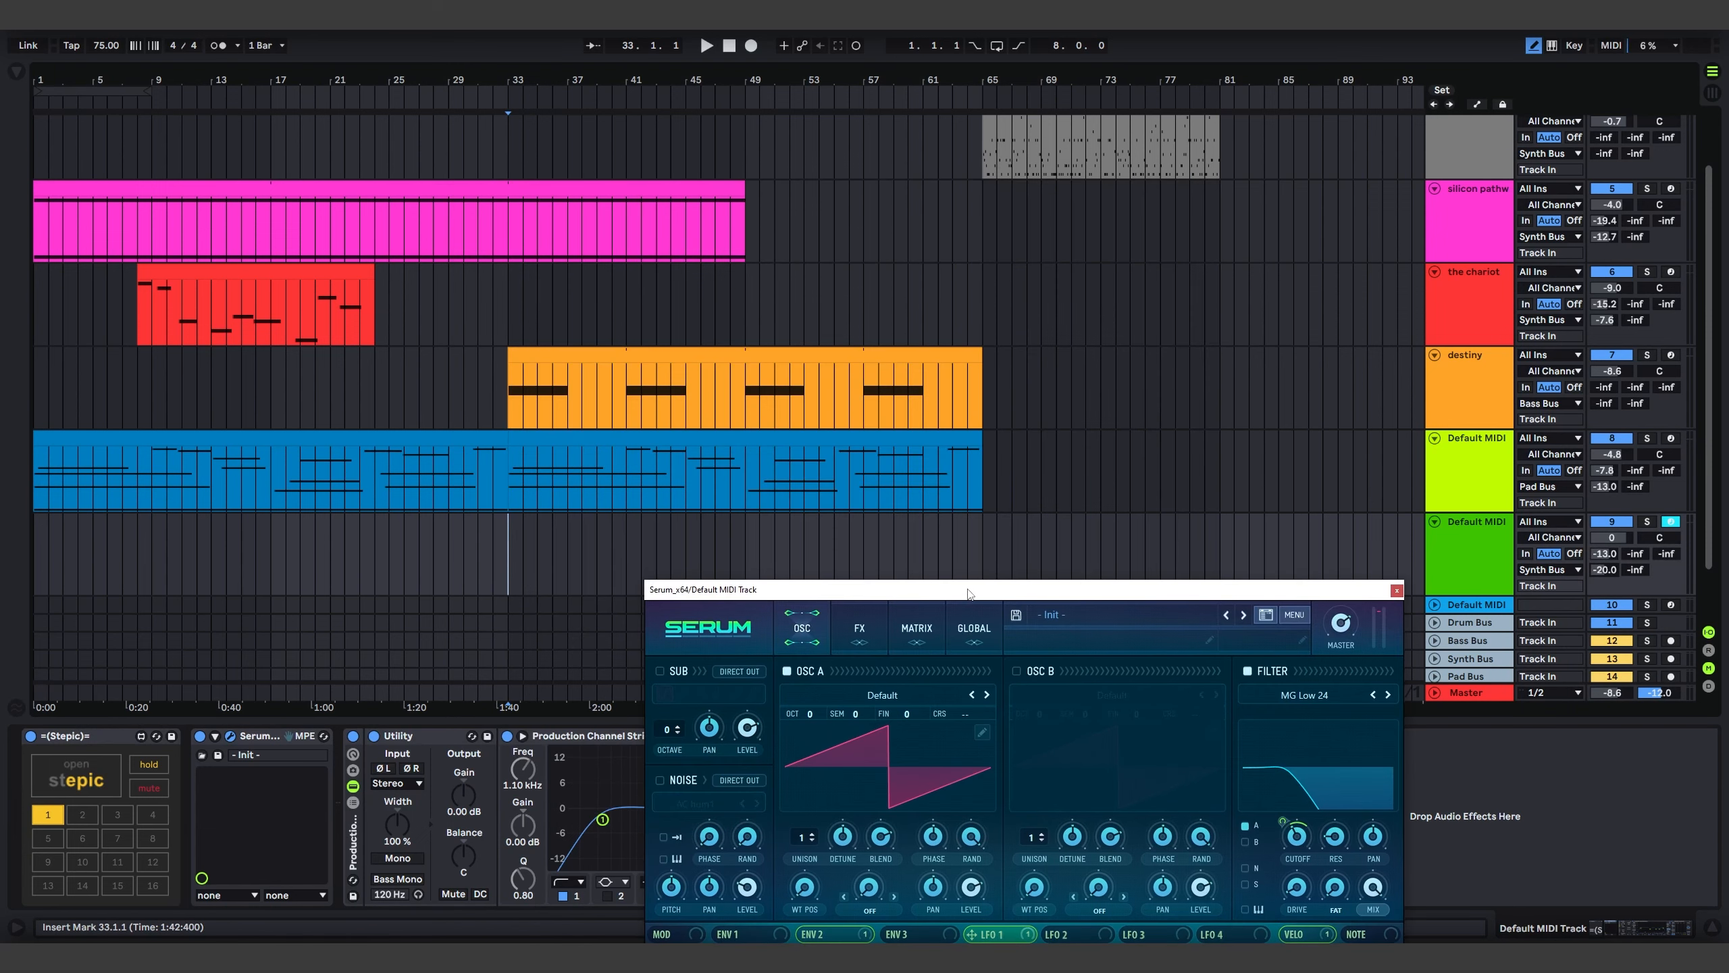
Close Serum, play the arrangement from bar 33 and check the running Stepic pattern on track 9
{"action": "left_click", "coordinate": [512, 543]}
{"action": "left_click", "coordinate": [1395, 589]}
{"action": "key", "text": "space"}
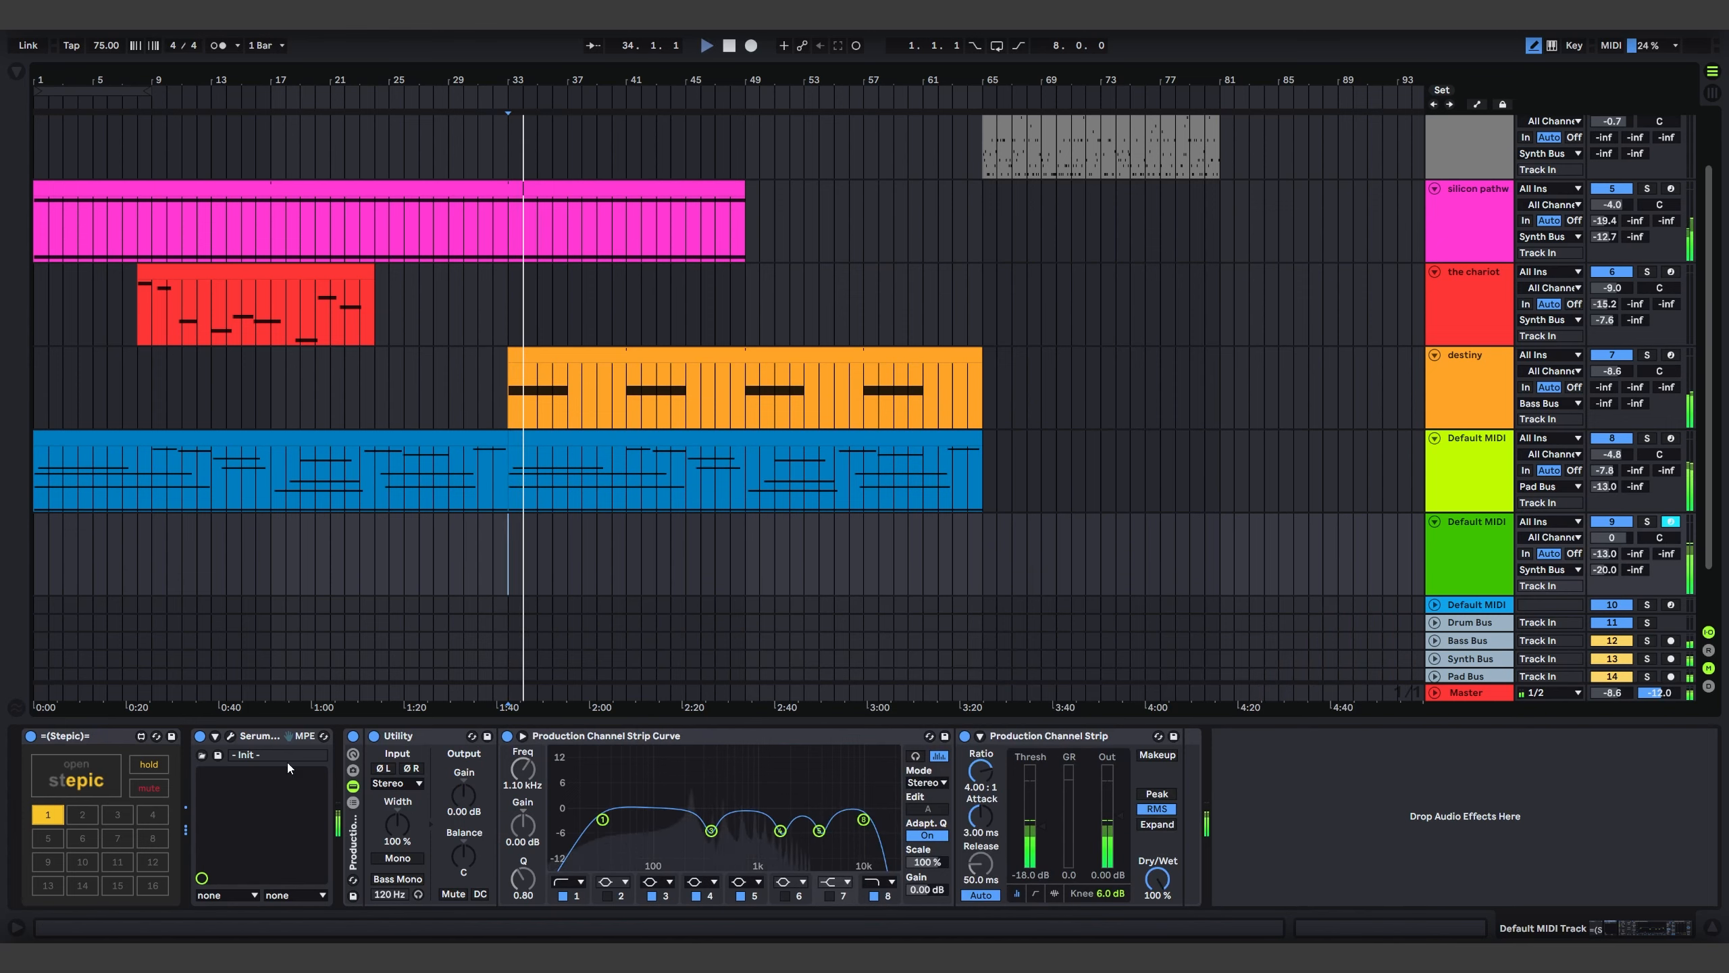
{"action": "left_click", "coordinate": [105, 766]}
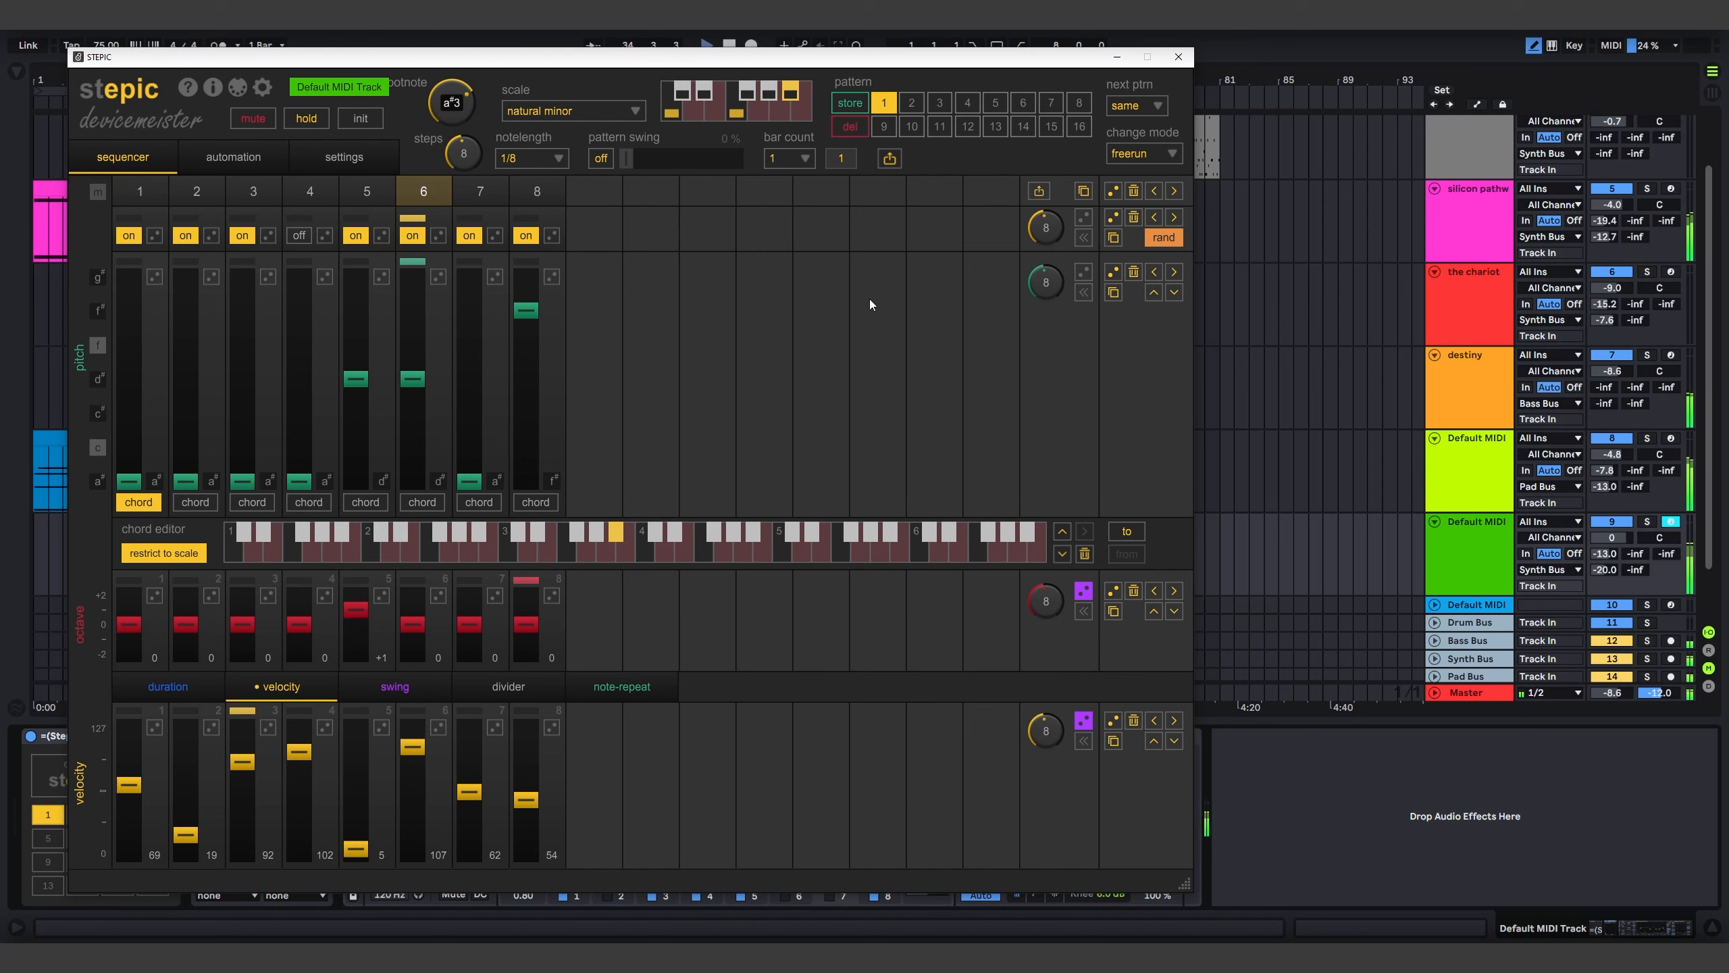
{"action": "left_click", "coordinate": [1178, 56]}
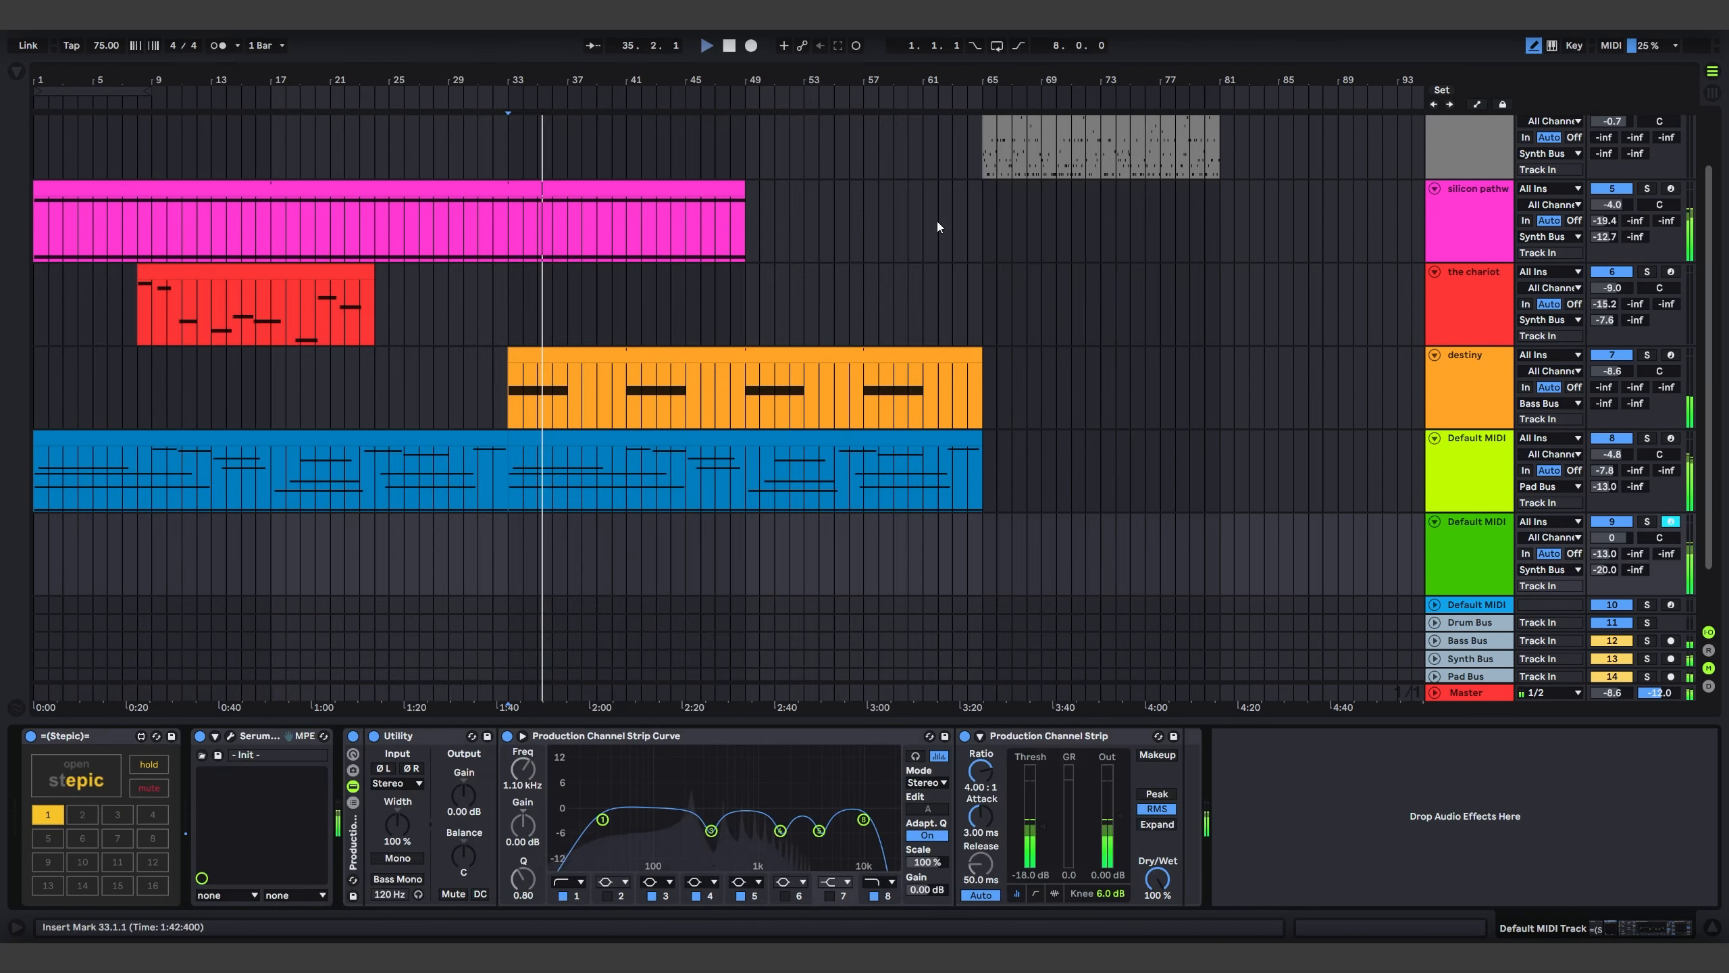
Review the Serum patch during playback, raise track 9's ValhallaDelay send to -7.5 dB and close Serum
{"action": "left_click", "coordinate": [230, 736]}
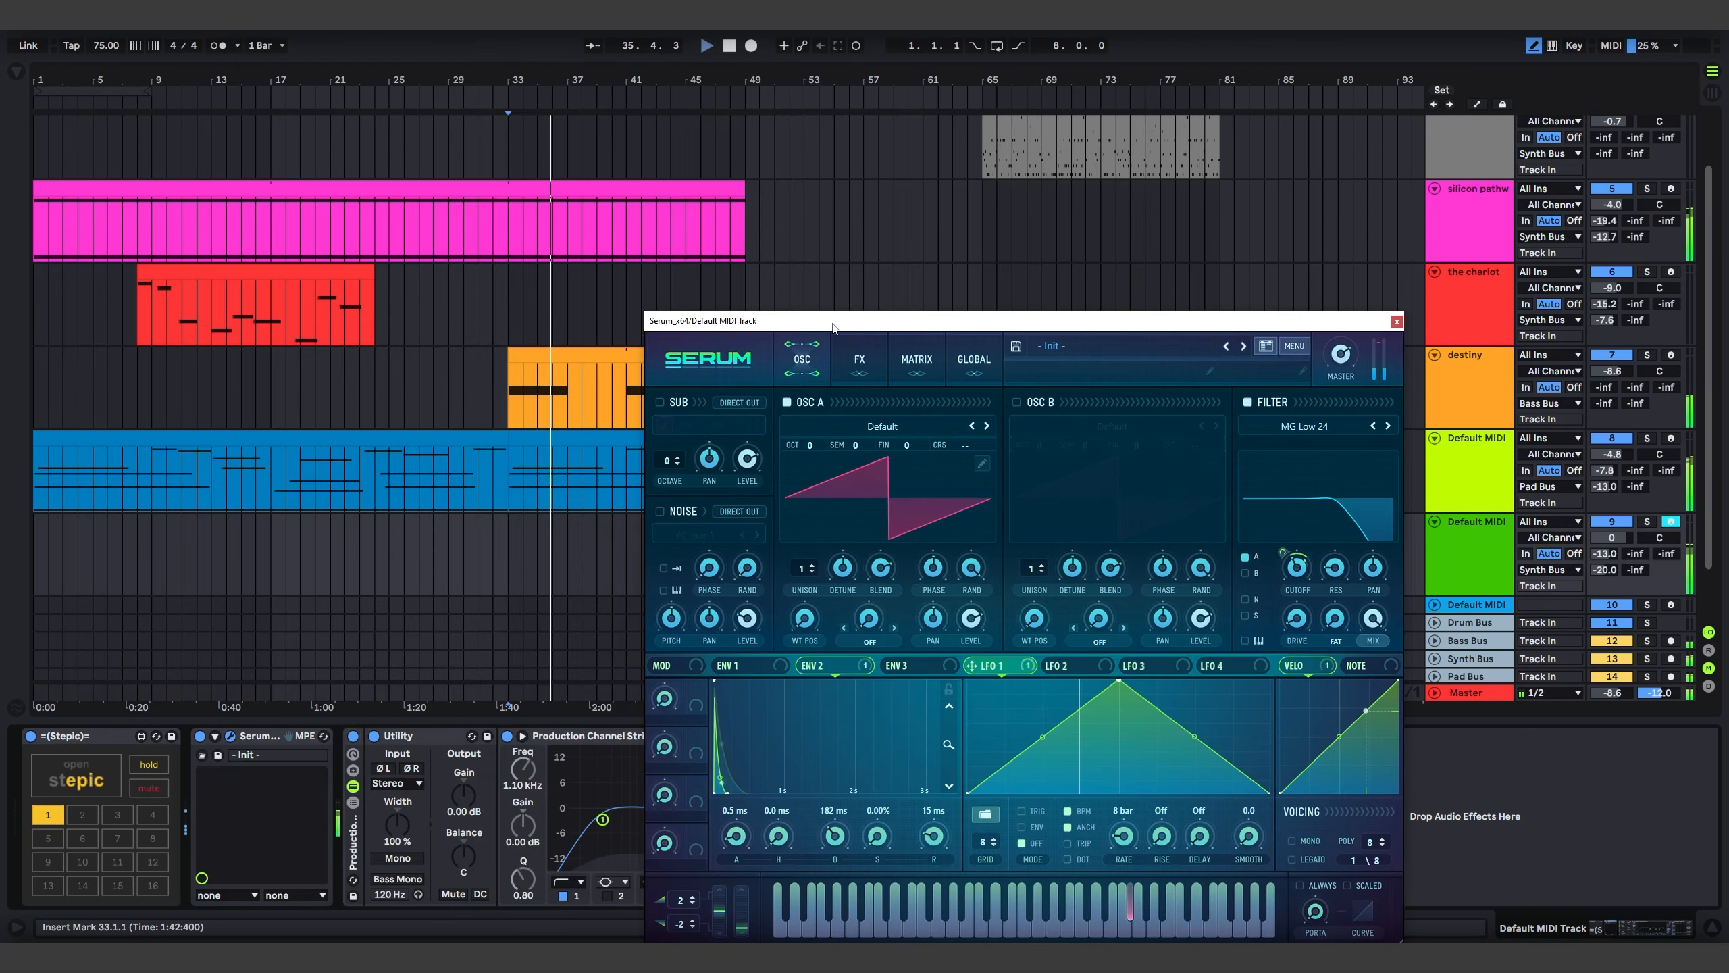
{"action": "left_click_drag", "start_coordinate": [833, 327], "coordinate": [645, 151]}
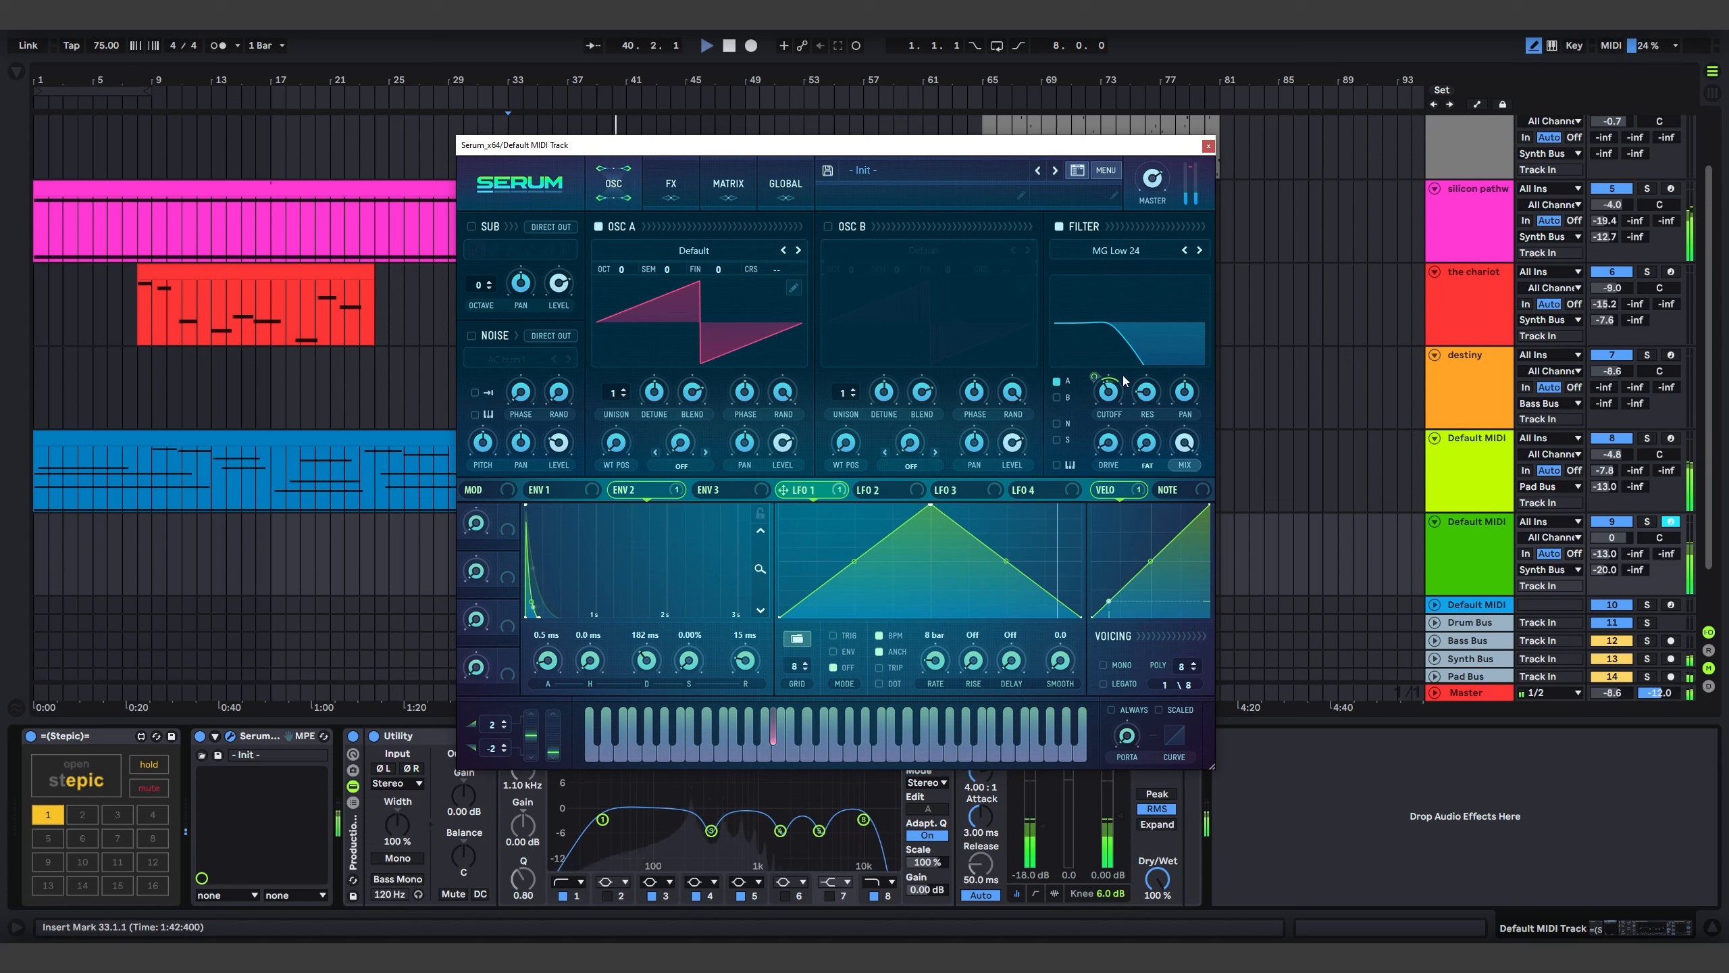
{"action": "left_click_drag", "start_coordinate": [1606, 554], "coordinate": [1605, 535]}
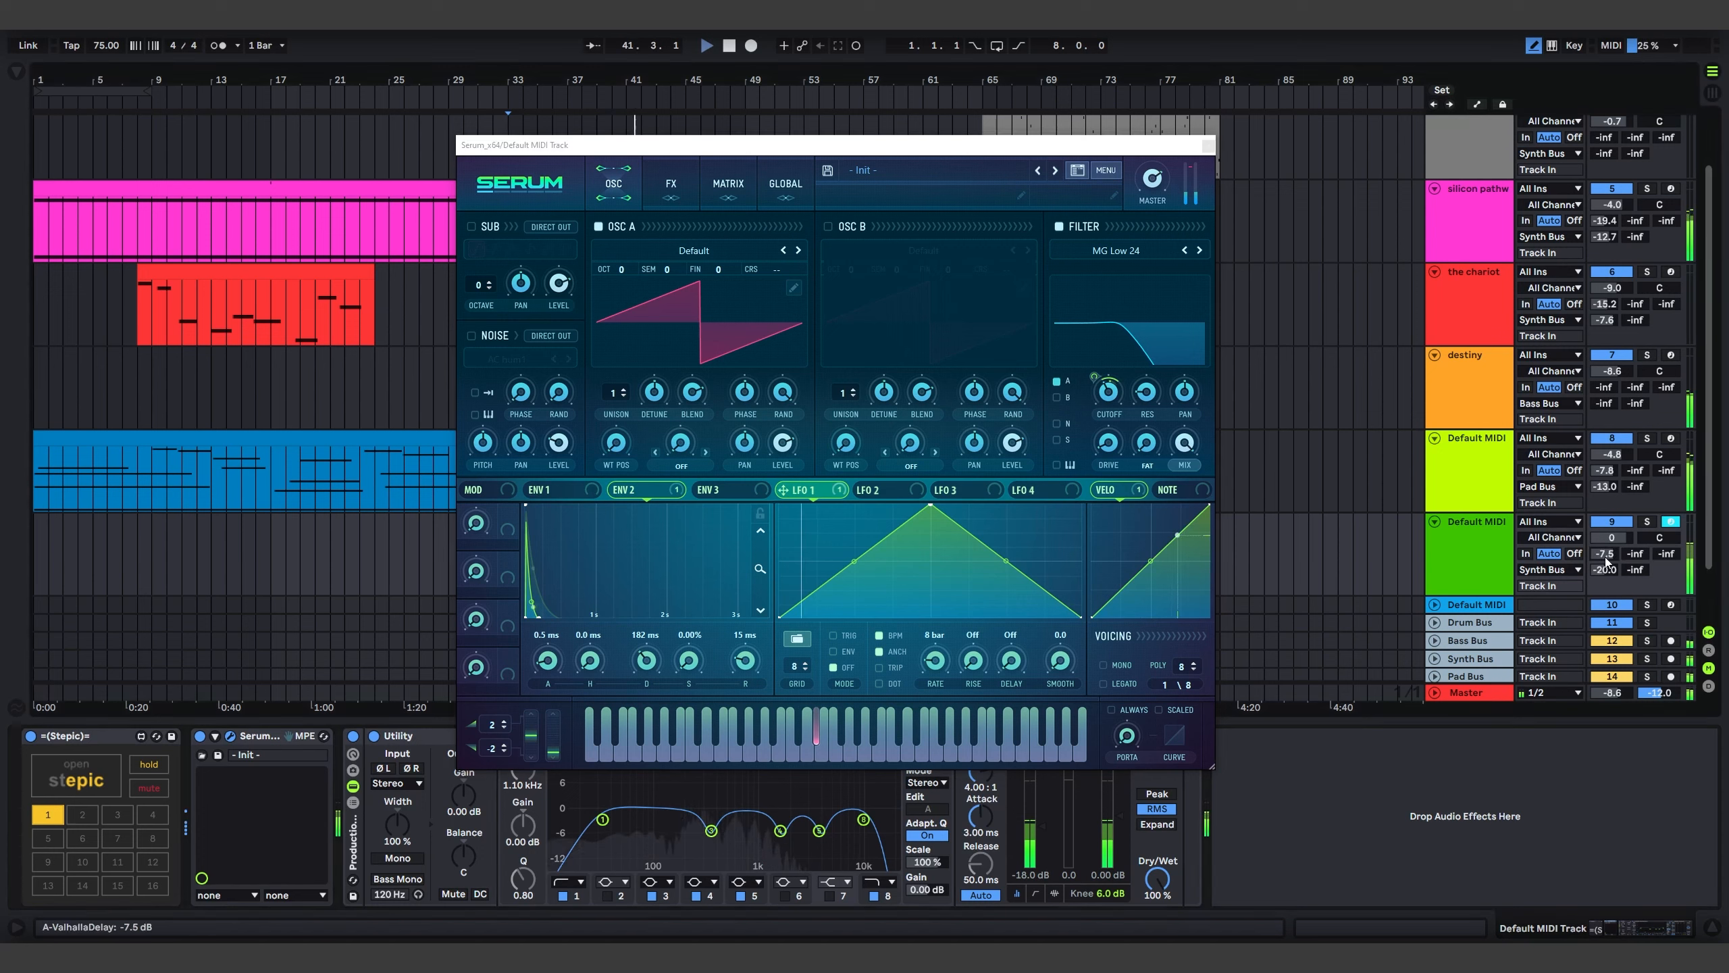
{"action": "left_click", "coordinate": [1208, 145]}
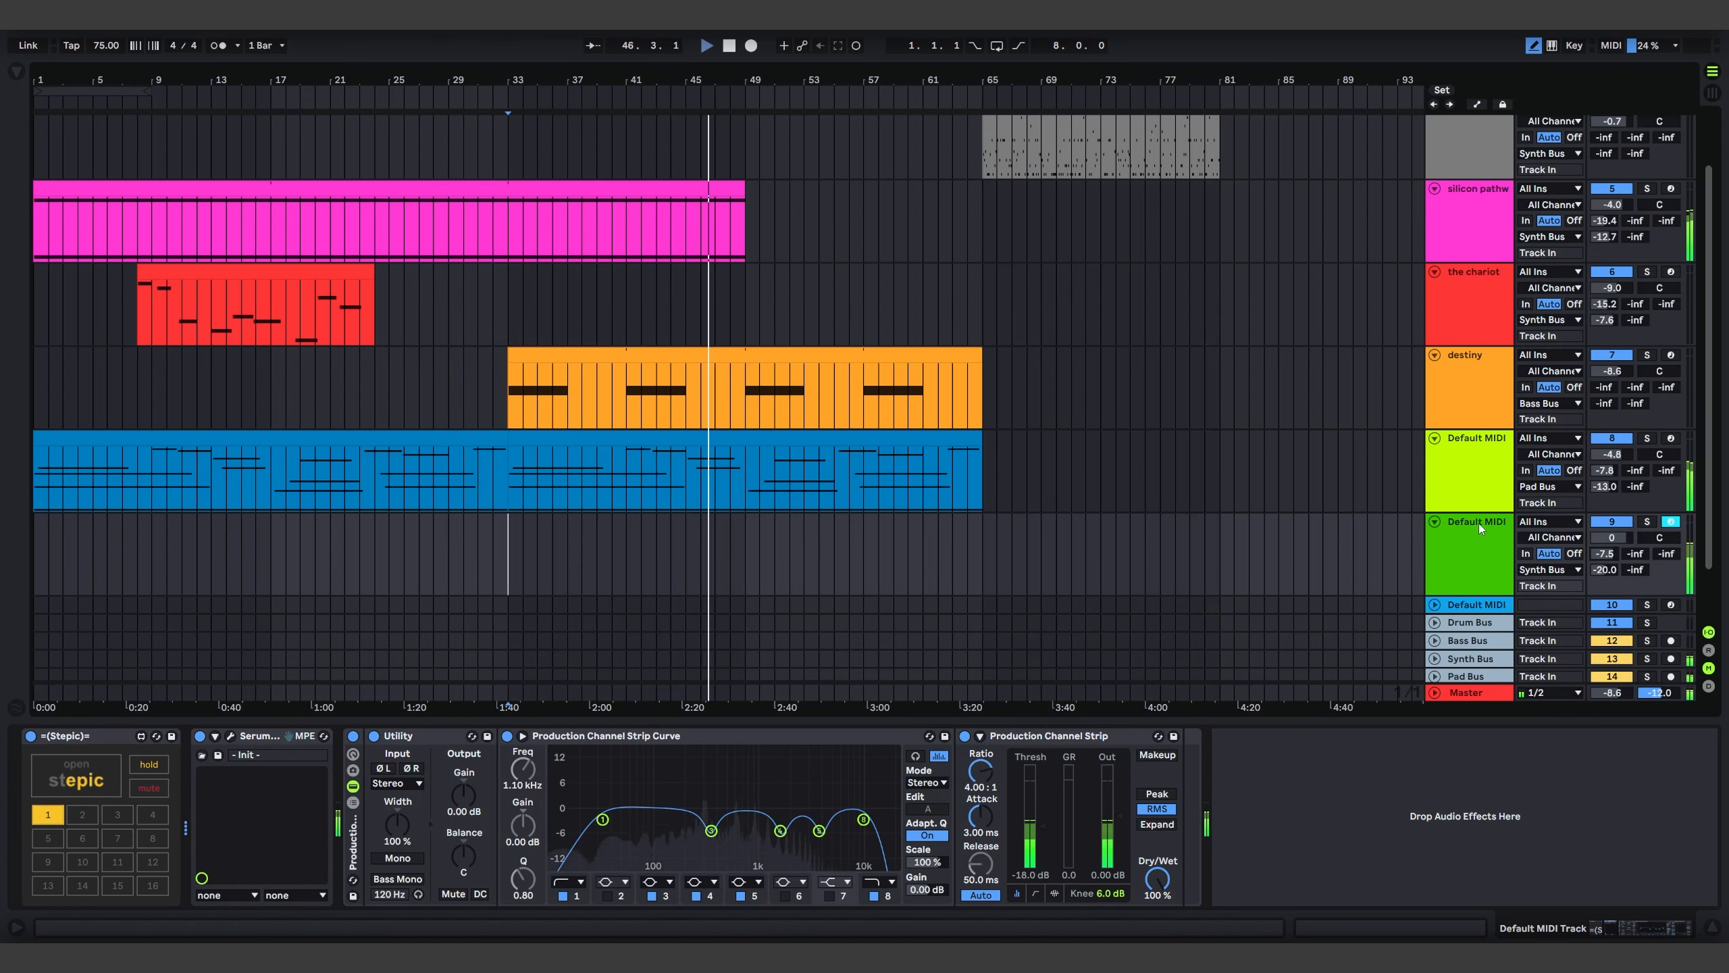
Extend the clip on the silicon pathway track so it ends at bar 81
{"action": "left_click_drag", "start_coordinate": [745, 204], "coordinate": [1219, 202]}
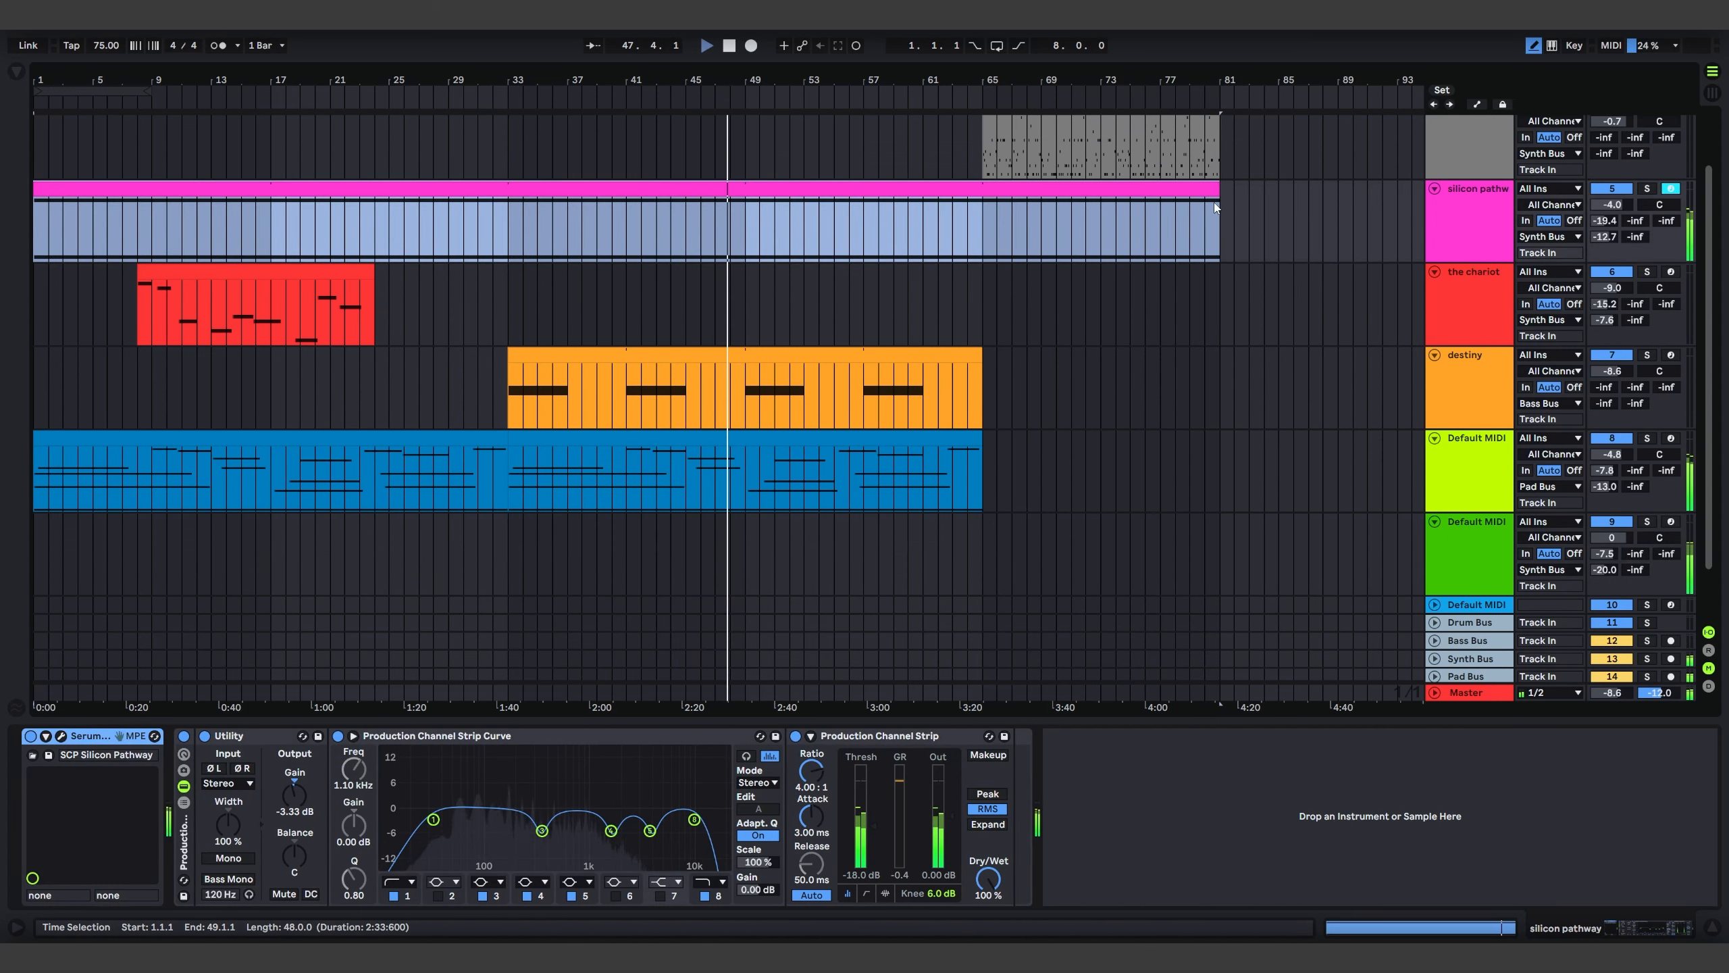
Bring up track 9's Stepic window, hide the plug-in windows again and stop playback
{"action": "left_click", "coordinate": [1494, 546]}
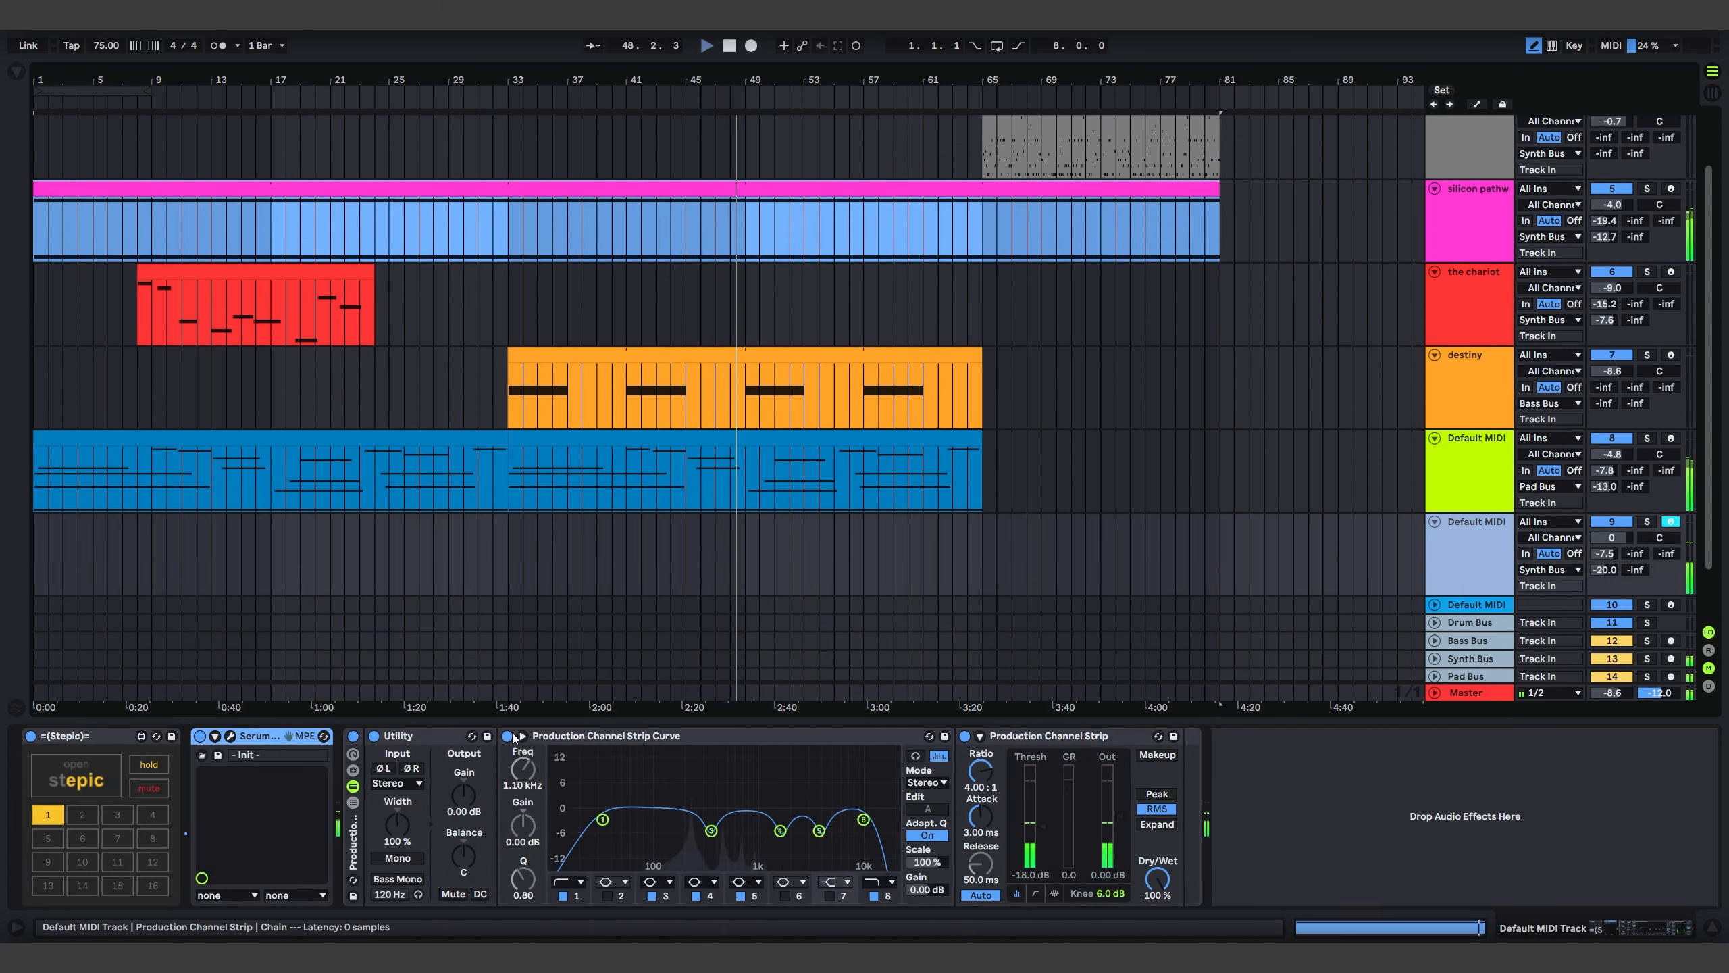
{"action": "left_click", "coordinate": [76, 775]}
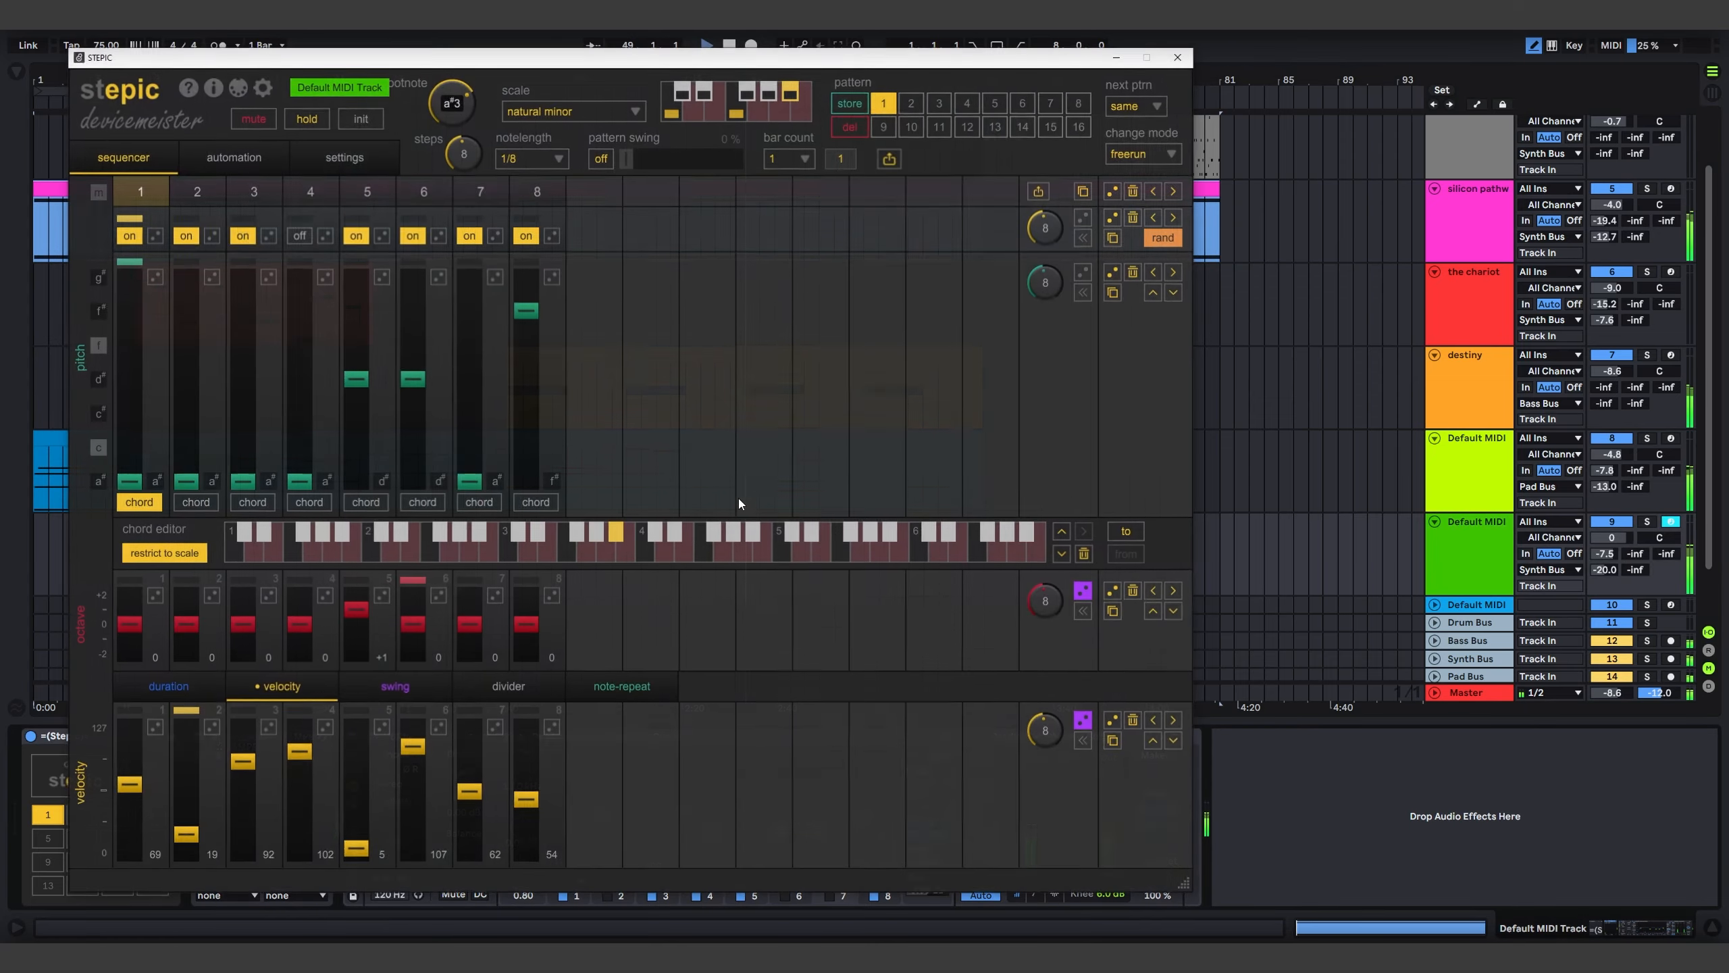
{"action": "left_click_drag", "start_coordinate": [897, 58], "coordinate": [1411, 405]}
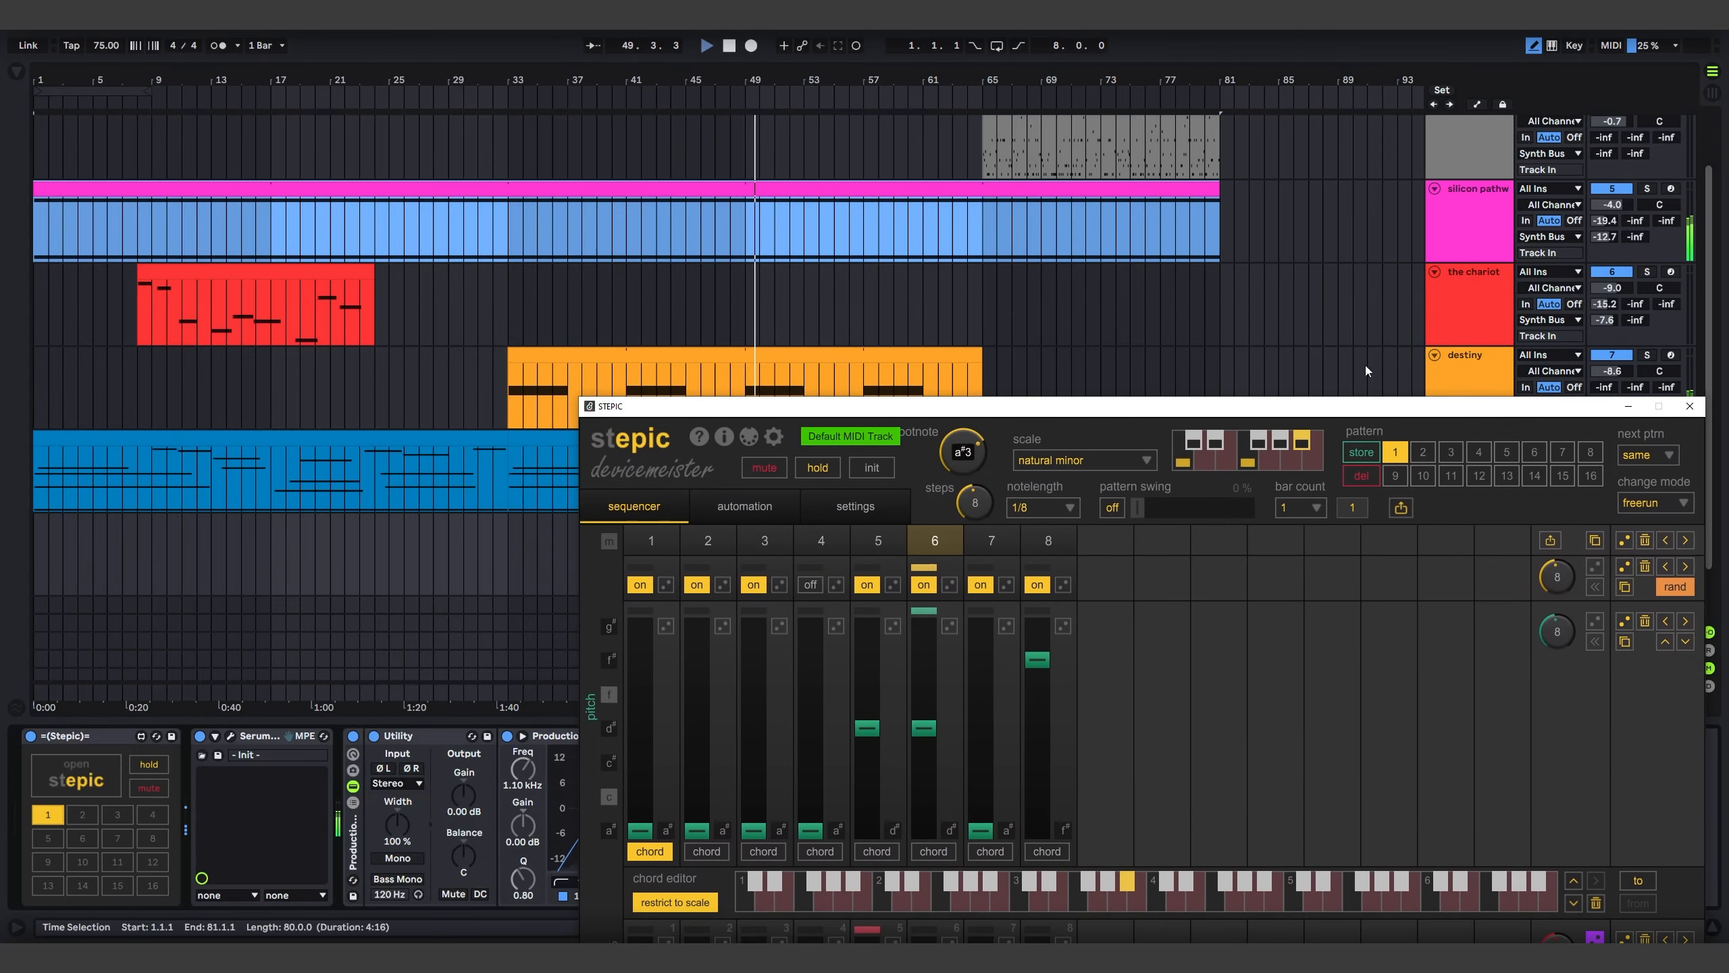
{"action": "key", "text": "ctrl+alt+p"}
{"action": "key", "text": "space"}
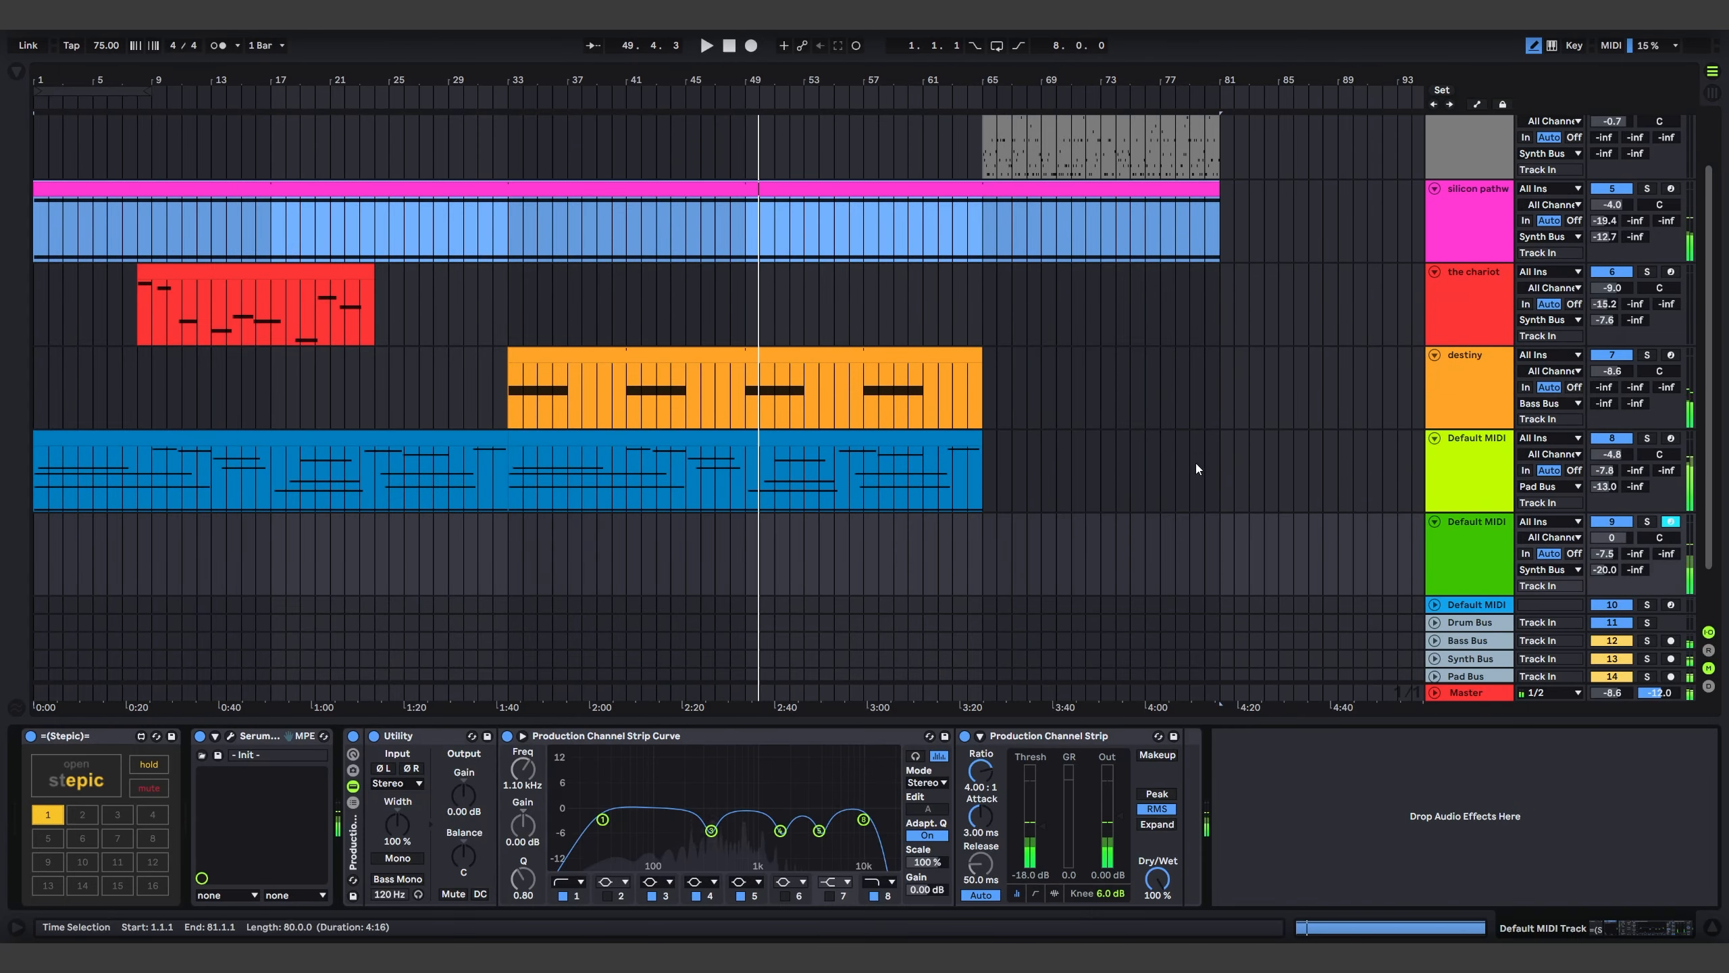
Set Stepic's bar count to 8 and export the pattern as a MIDI clip onto track 9 at bar 17
{"action": "left_click", "coordinate": [75, 775]}
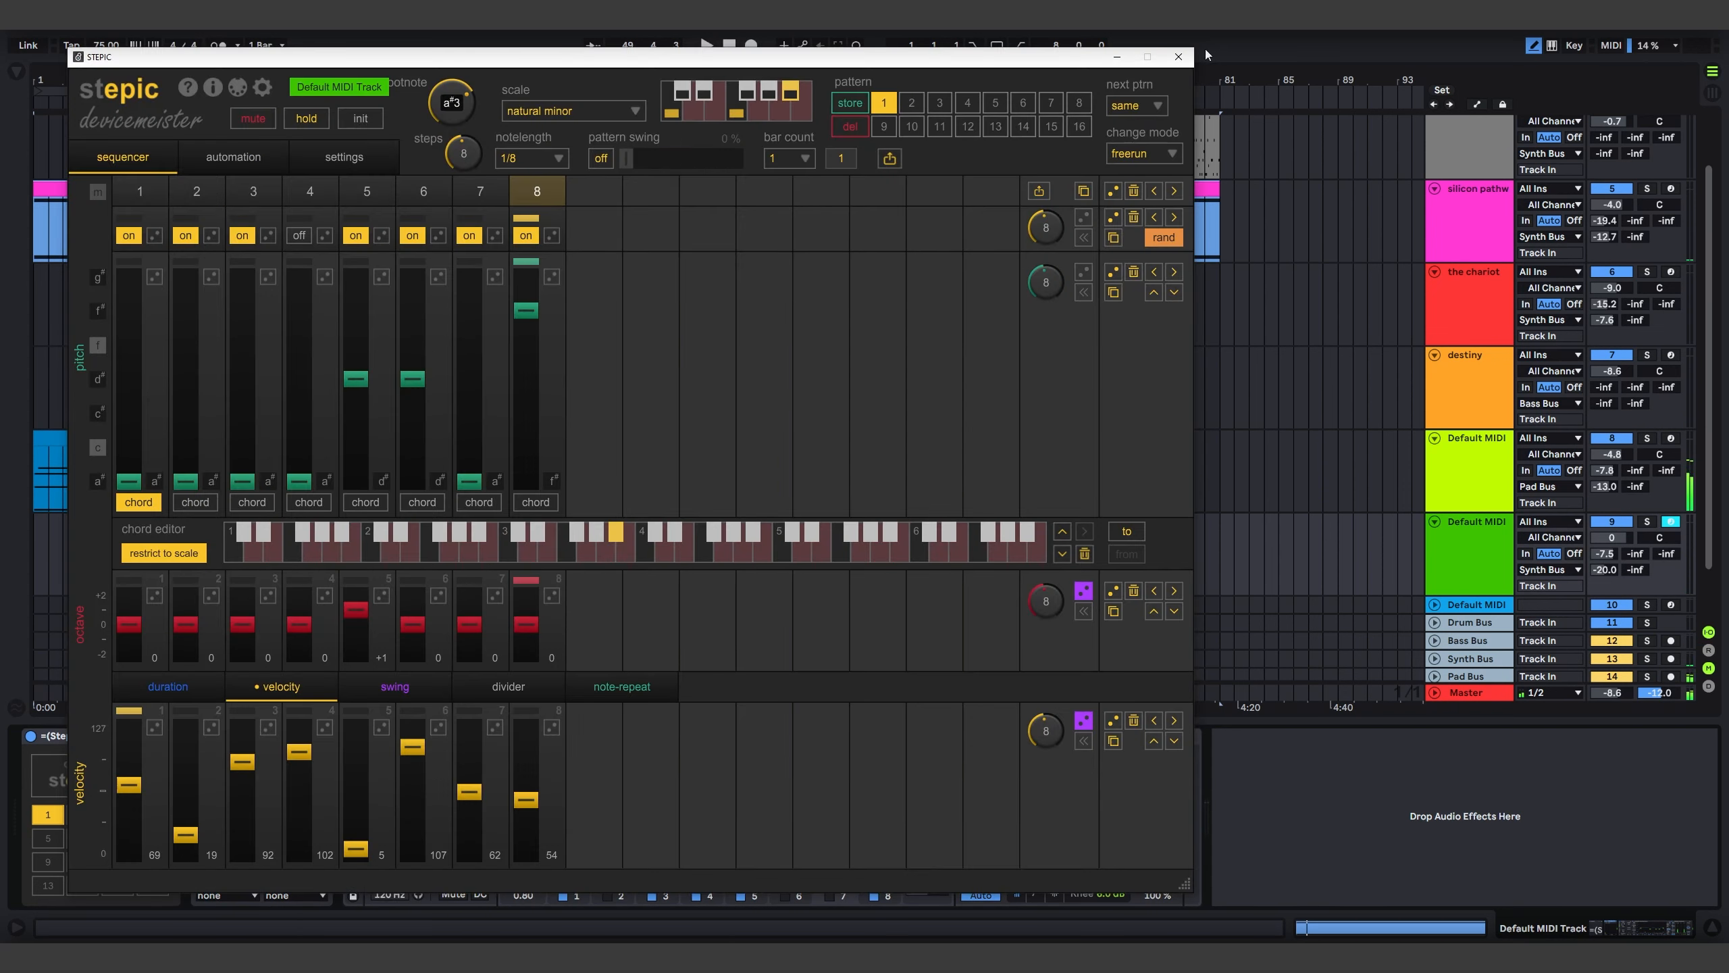
{"action": "left_click_drag", "start_coordinate": [1122, 60], "coordinate": [1406, 80]}
{"action": "left_click", "coordinate": [1078, 177]}
{"action": "left_click", "coordinate": [1070, 315]}
{"action": "left_click_drag", "start_coordinate": [847, 76], "coordinate": [1199, 163]}
{"action": "left_click_drag", "start_coordinate": [1526, 269], "coordinate": [273, 555]}
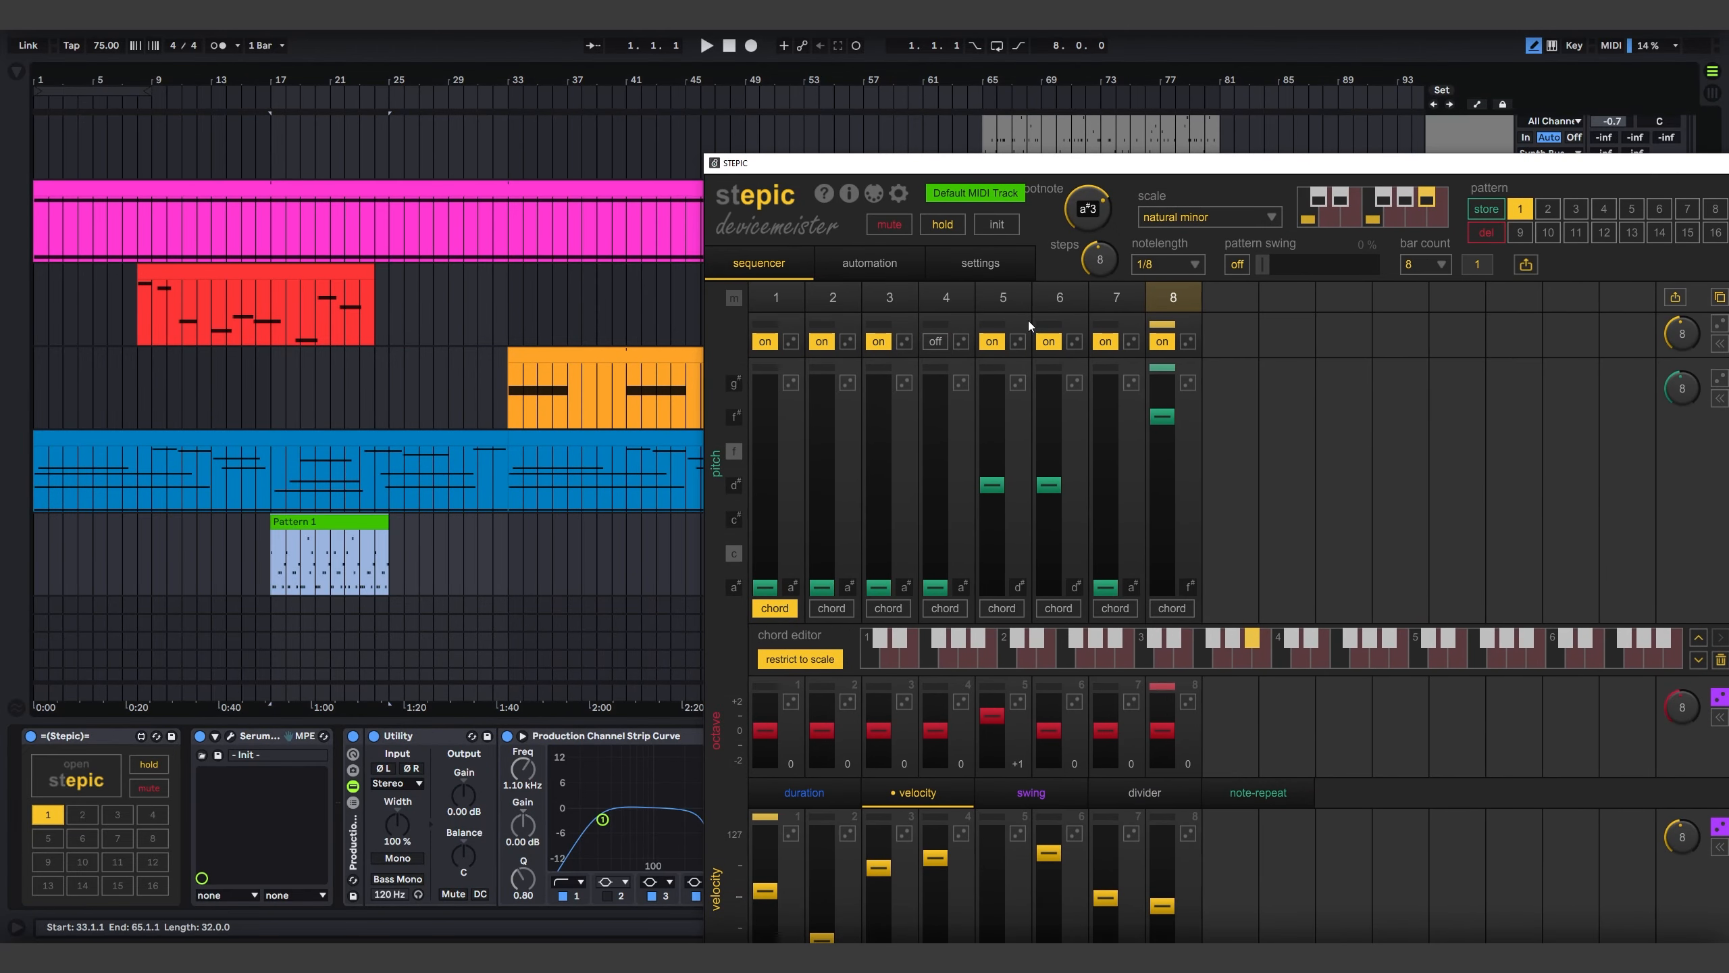
Close the Stepic window, switch off the Stepic device on track 9 and play the arrangement from bar 17
{"action": "left_click_drag", "start_coordinate": [1420, 170], "coordinate": [1053, 175]}
{"action": "left_click", "coordinate": [1433, 170]}
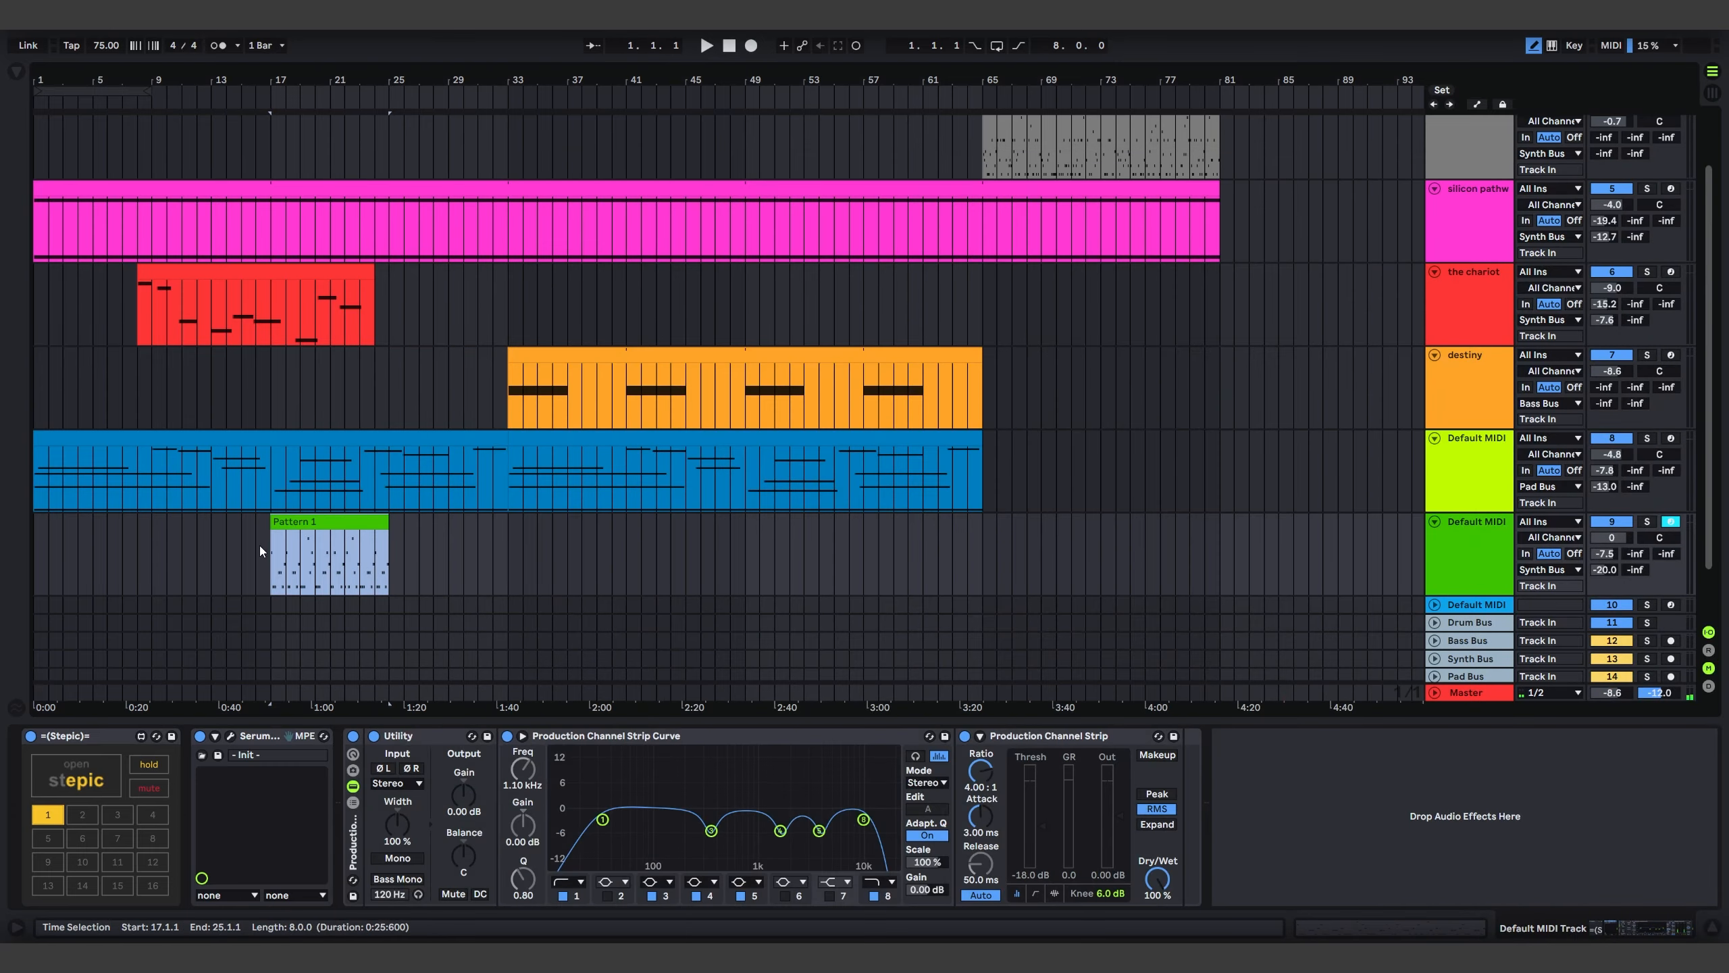
{"action": "left_click", "coordinate": [266, 563]}
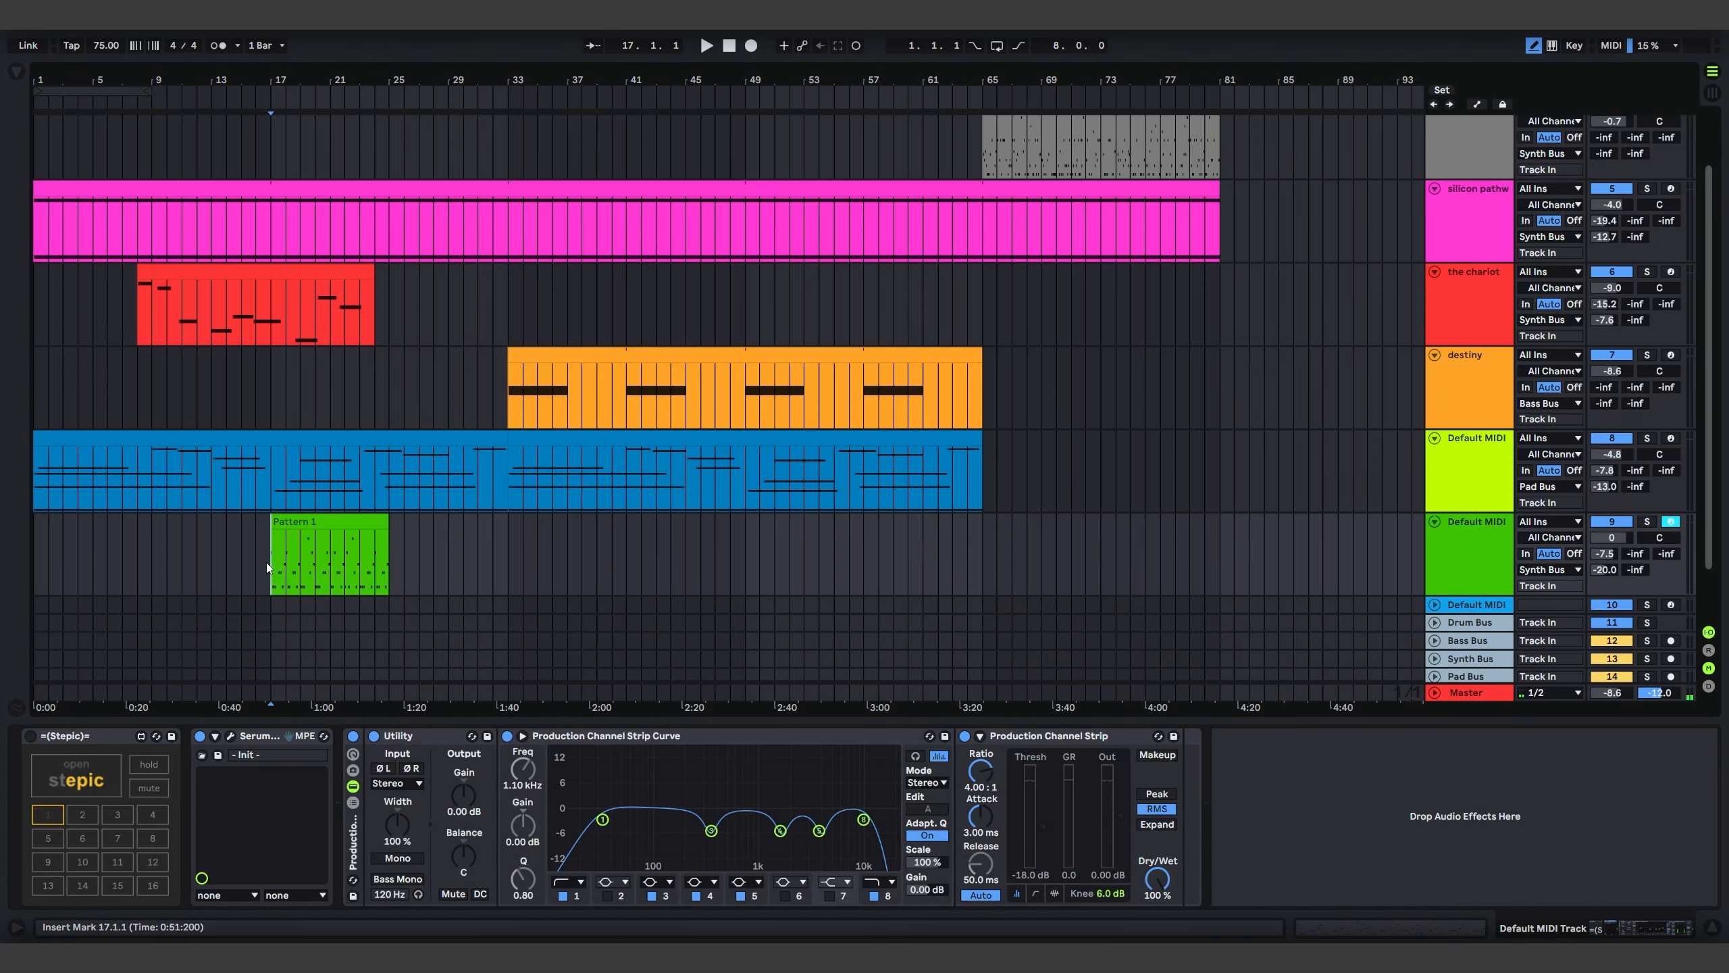
{"action": "key", "text": "space"}
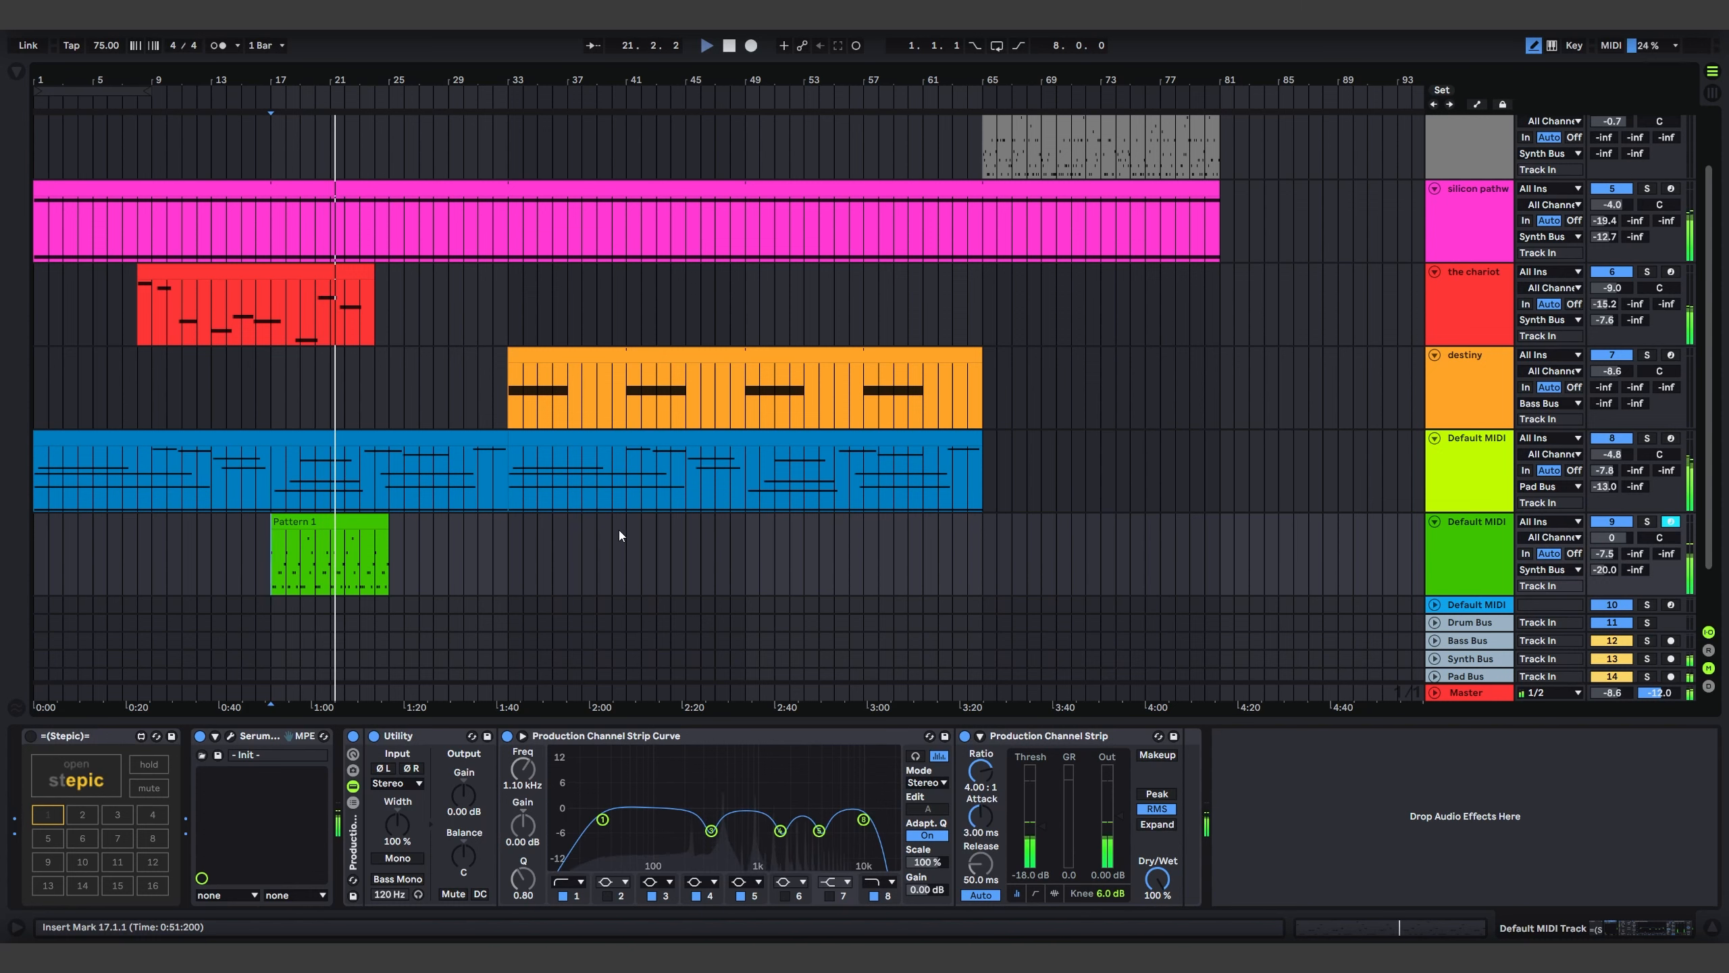
Extend the Pattern 1 clip on track 9 to 32 bars, ending at bar 49, and listen from bar 33
{"action": "scroll", "coordinate": [633, 480], "scroll_direction": "down", "scroll_amount": 2}
{"action": "left_click", "coordinate": [510, 346]}
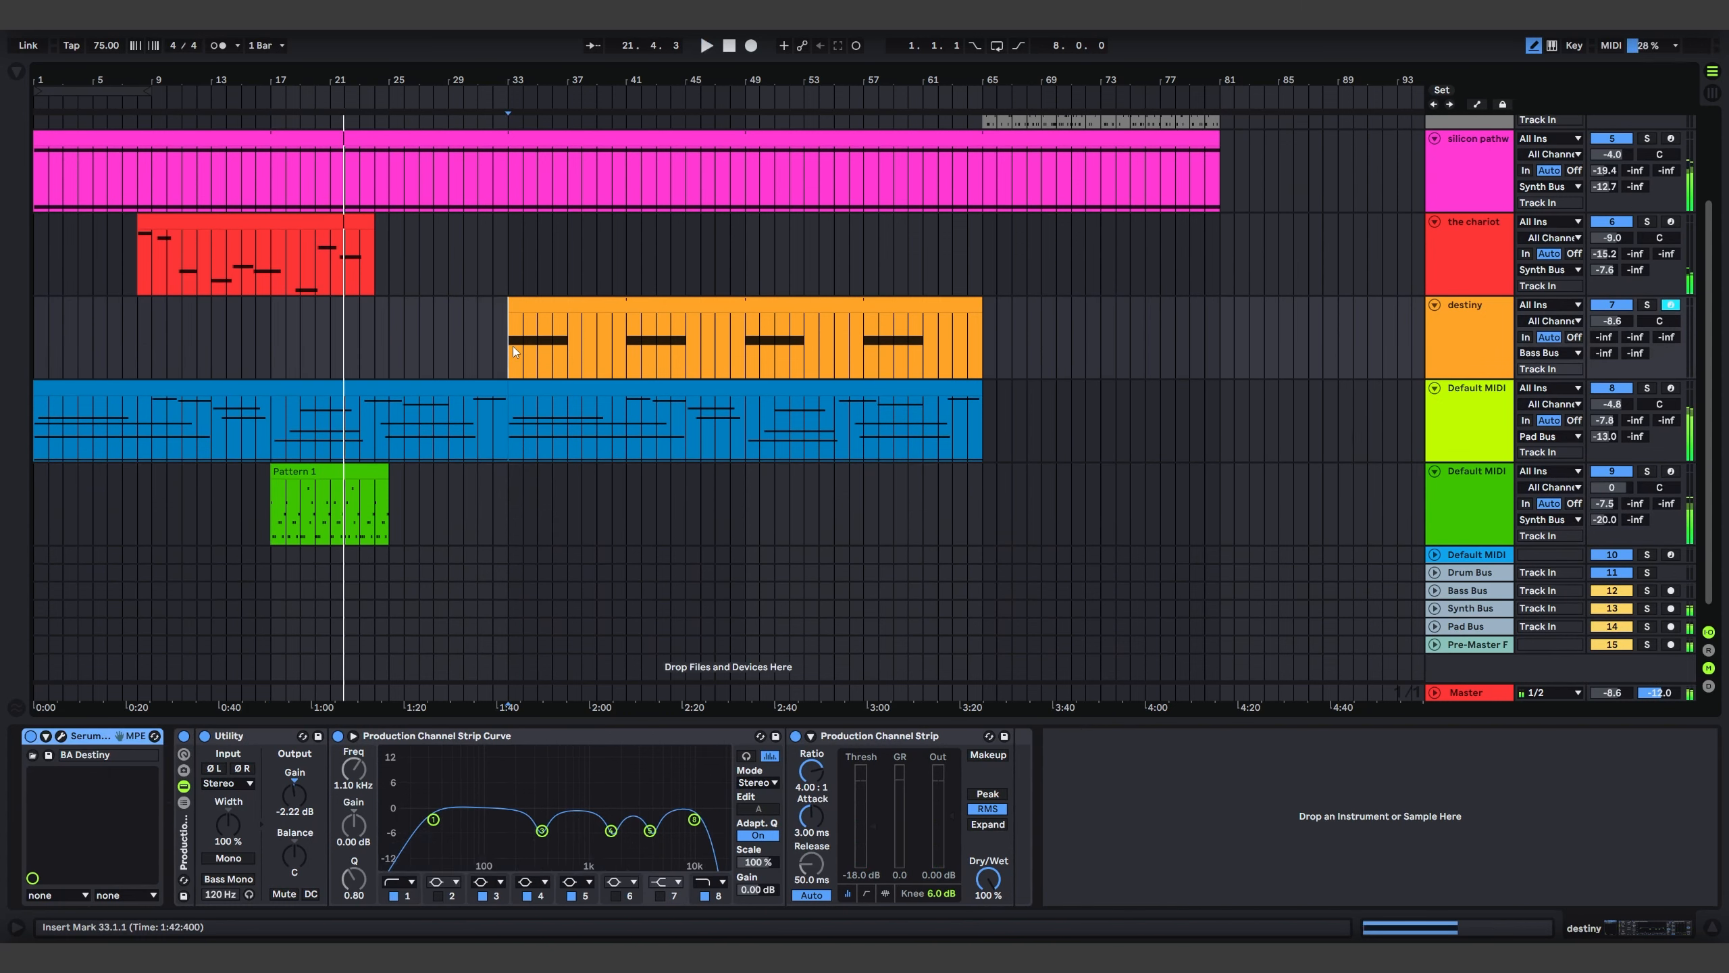
{"action": "left_click_drag", "start_coordinate": [389, 473], "coordinate": [744, 535]}
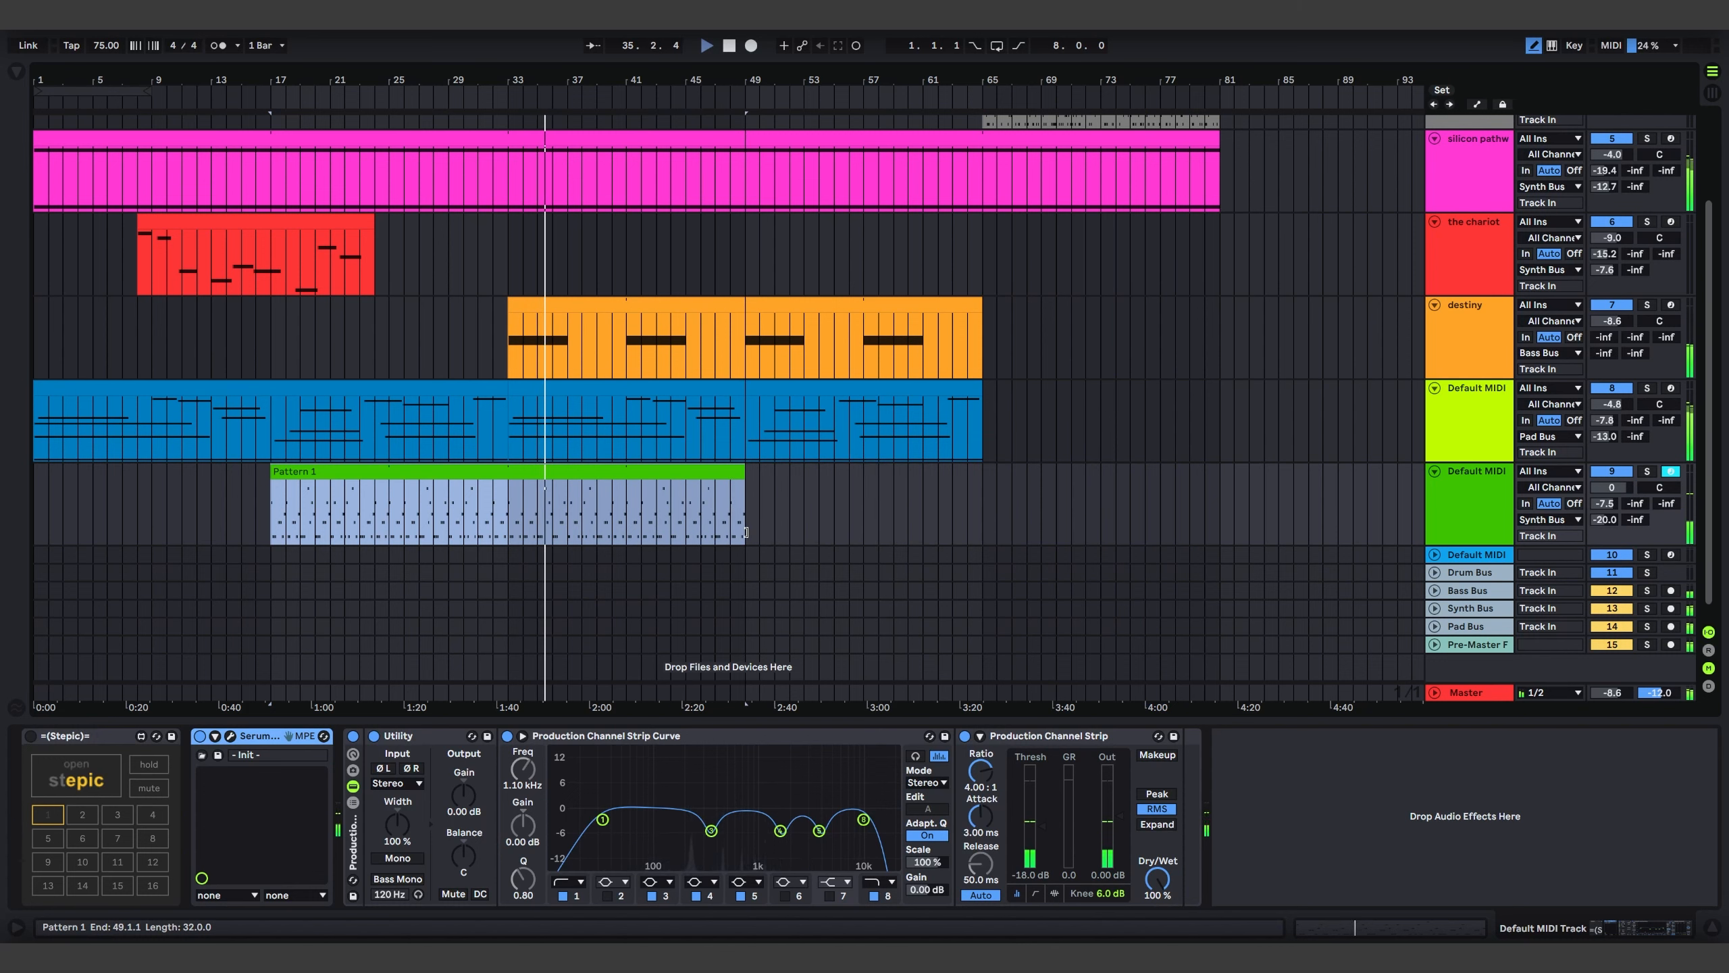
{"action": "scroll", "coordinate": [1023, 443], "scroll_direction": "down", "scroll_amount": 2}
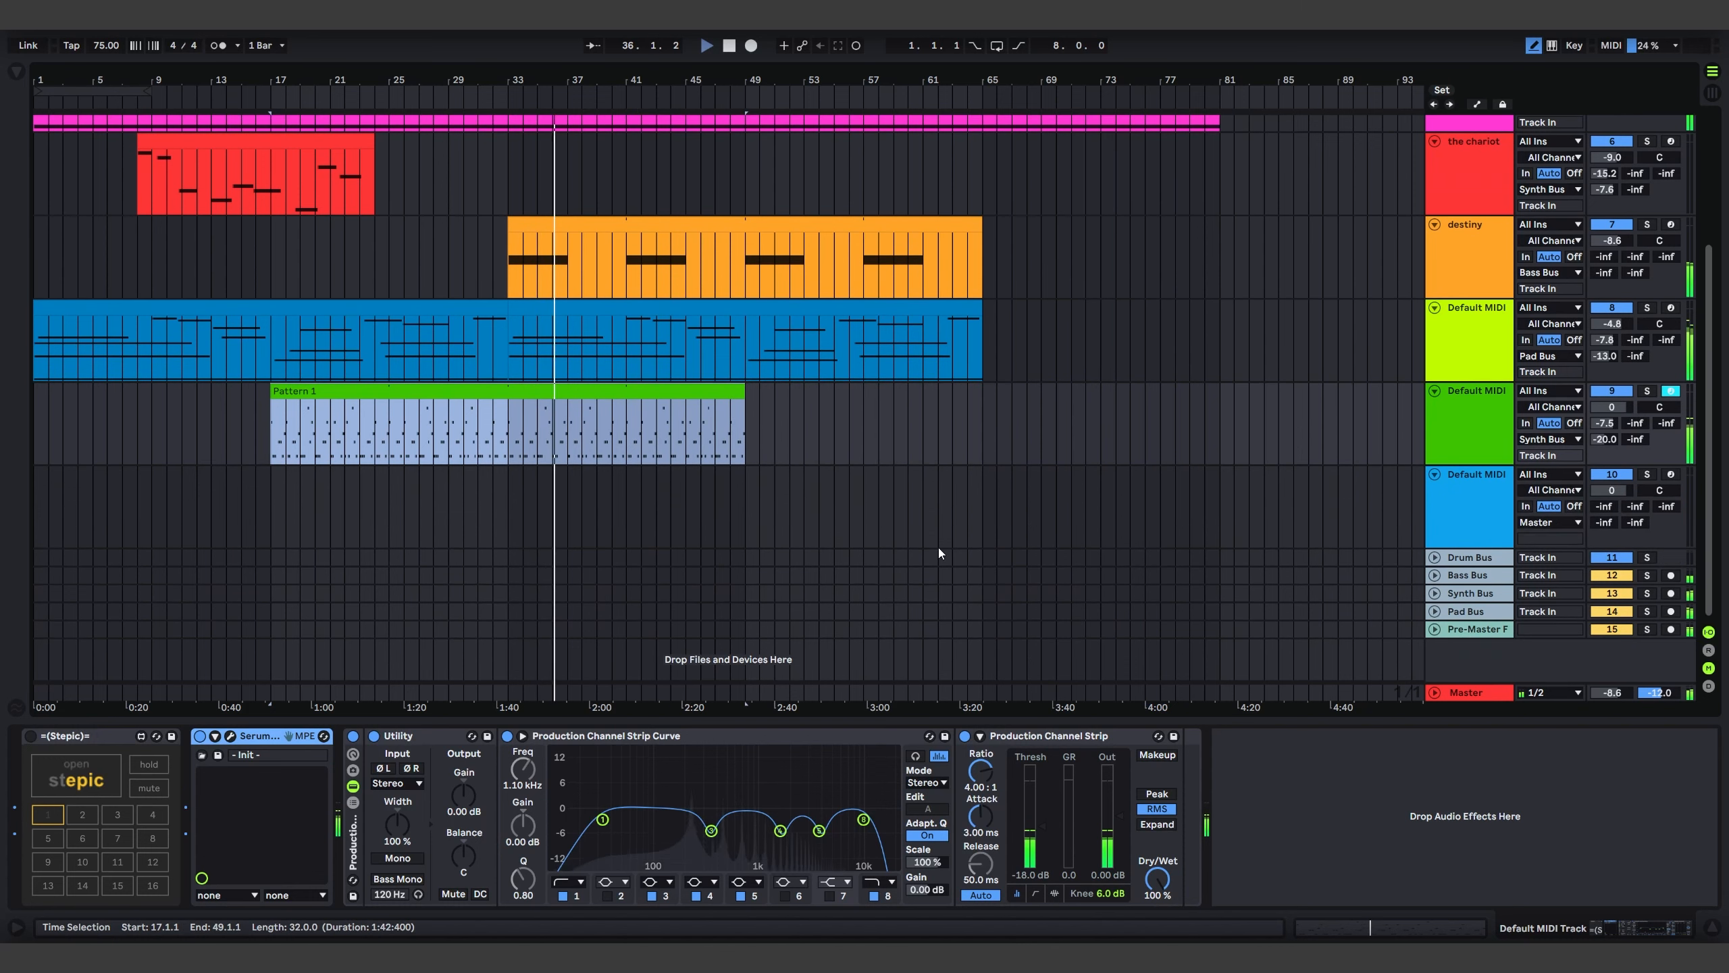
{"action": "scroll", "coordinate": [938, 547], "scroll_direction": "up", "scroll_amount": 5}
{"action": "scroll", "coordinate": [893, 498], "scroll_direction": "down", "scroll_amount": 2}
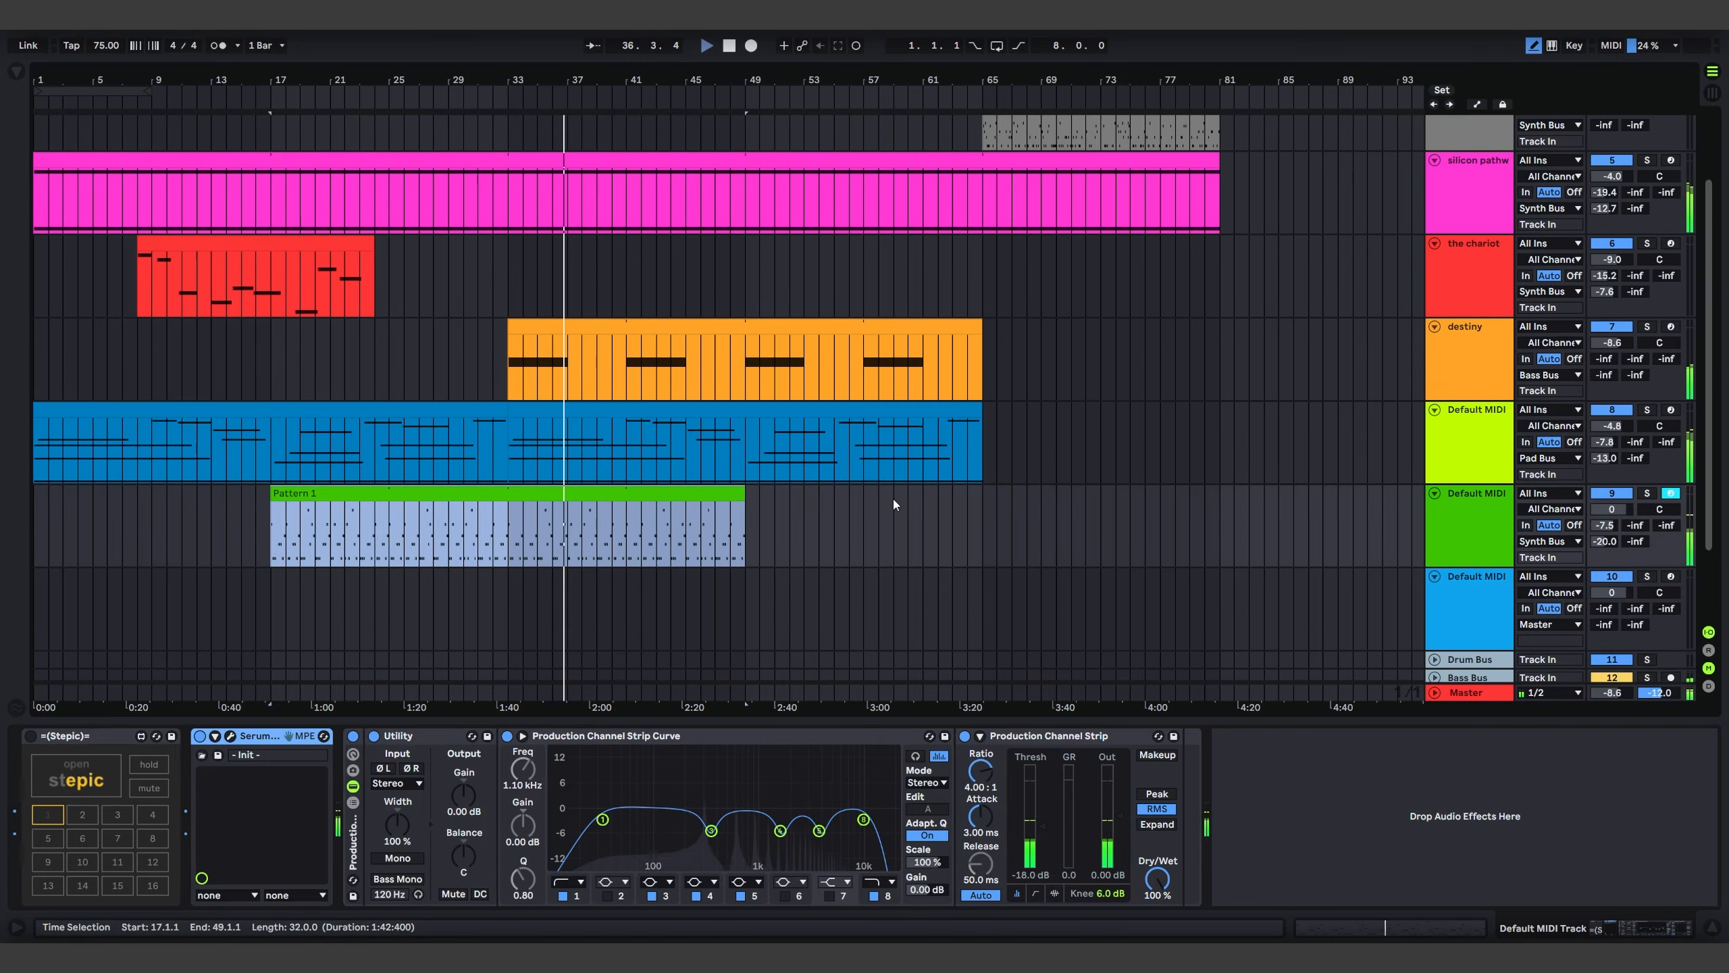
Load Vital from the Synths collection onto track 10 and hide the browser again
{"action": "key", "text": "ctrl+alt+b"}
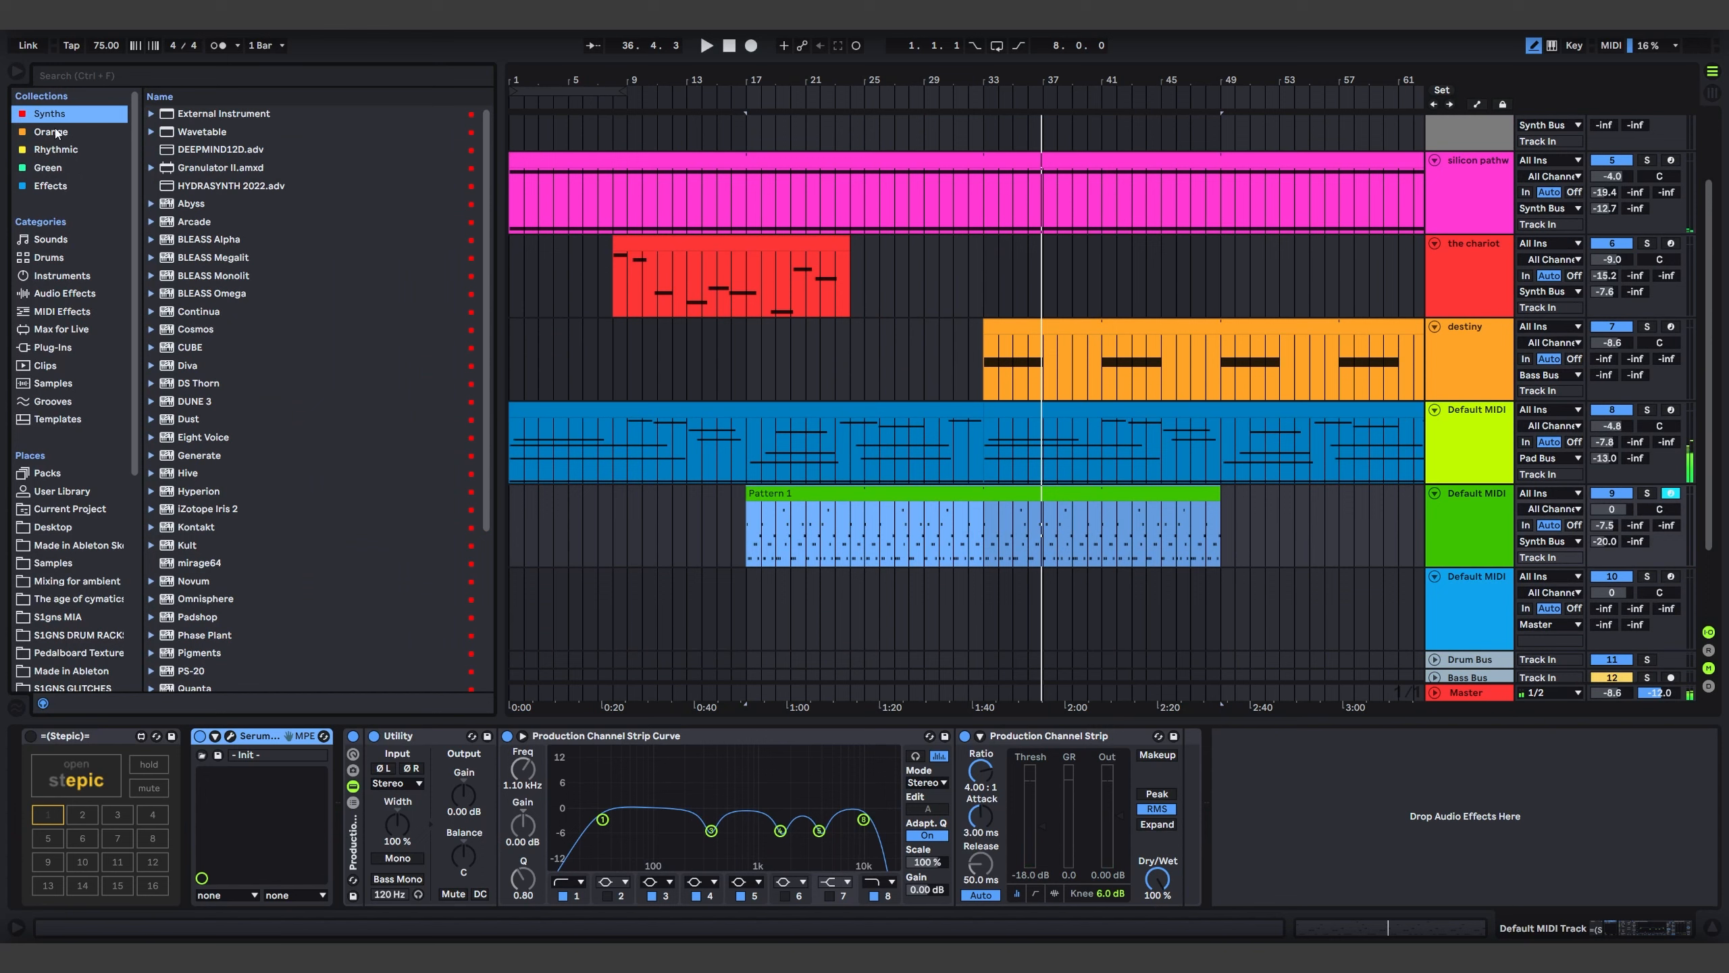
{"action": "scroll", "coordinate": [275, 570], "scroll_direction": "down", "scroll_amount": 5}
{"action": "left_click_drag", "start_coordinate": [169, 615], "coordinate": [999, 624]}
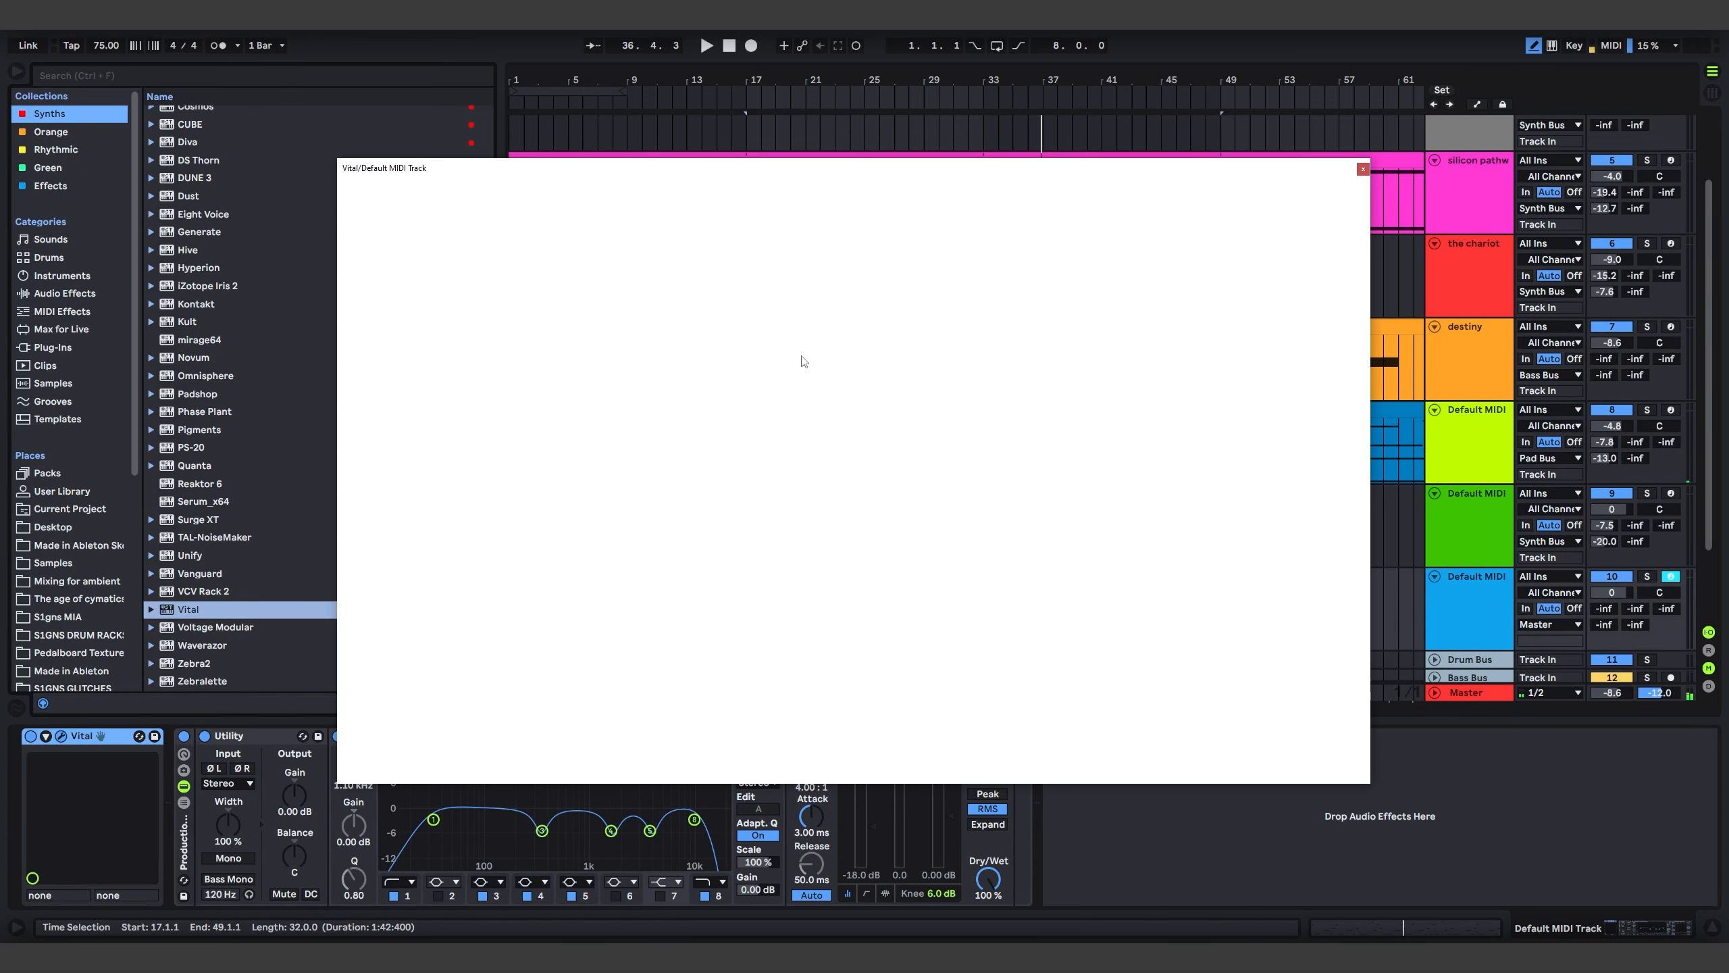
{"action": "left_click", "coordinate": [17, 71]}
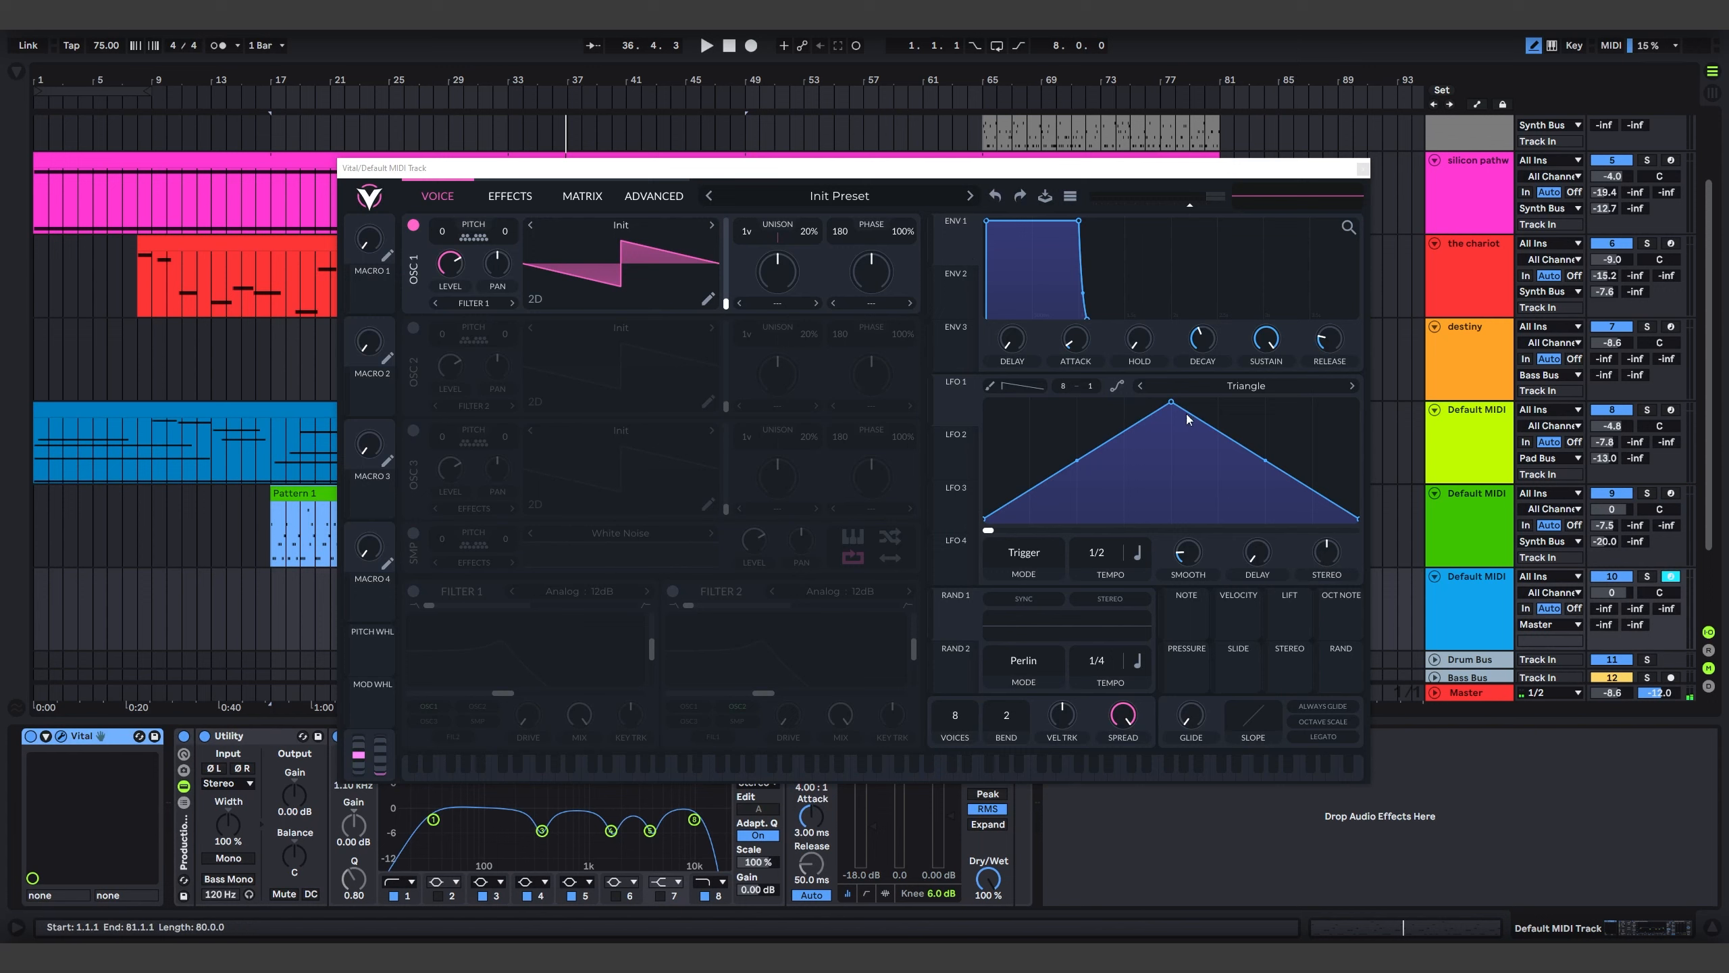
Set LFO 1's horizontal grid to 16 and paint an irregular row of falling spikes with curved decays across its steps
{"action": "left_click", "coordinate": [990, 387]}
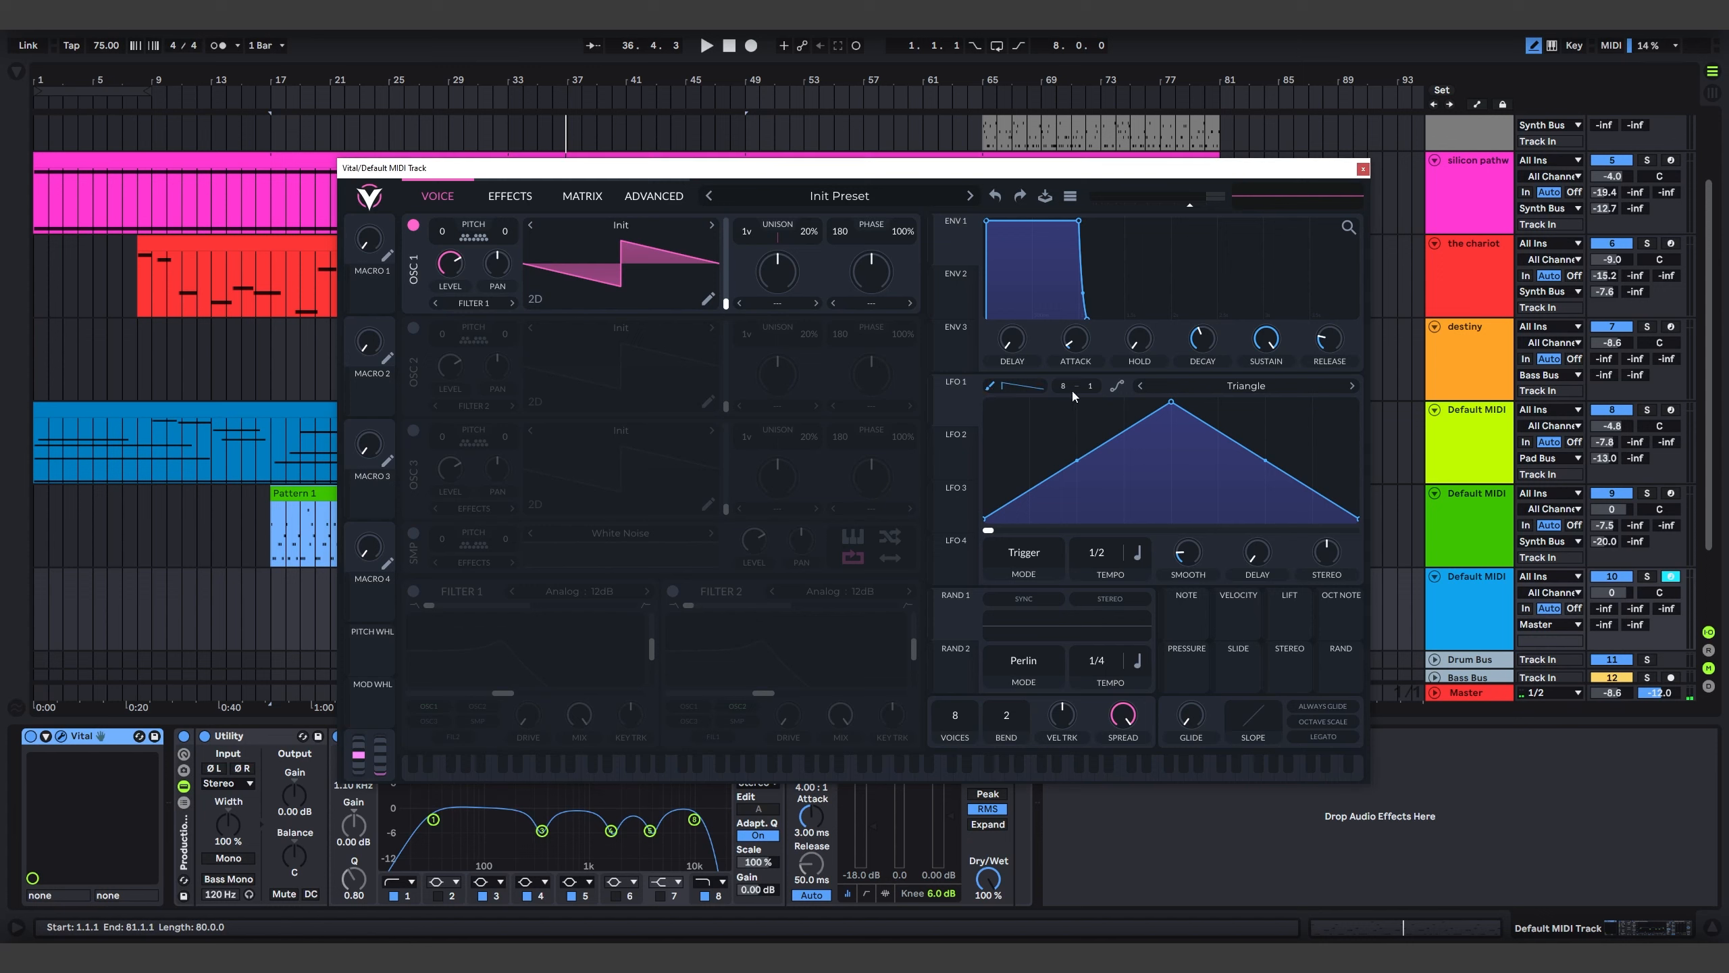
{"action": "left_click_drag", "start_coordinate": [1066, 387], "coordinate": [1069, 333]}
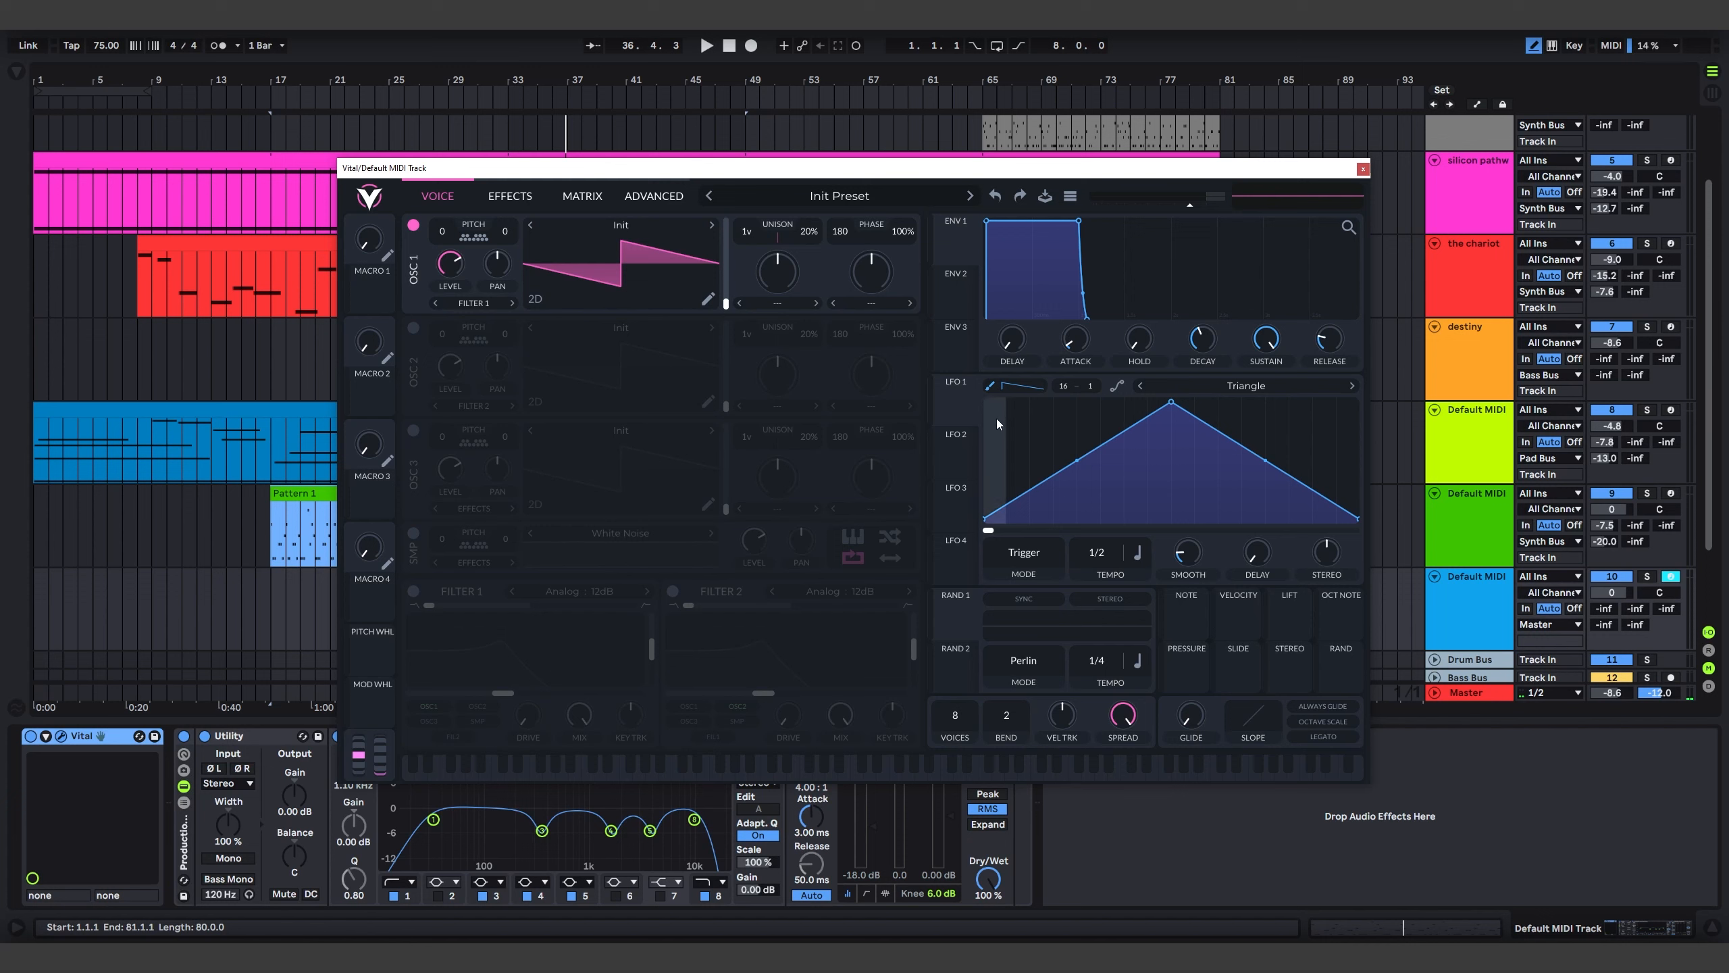
{"action": "mouse_move", "coordinate": [997, 419]}
{"action": "left_mouse_down"}
{"action": "mouse_move", "coordinate": [1062, 417]}
{"action": "mouse_move", "coordinate": [1101, 571]}
{"action": "mouse_move", "coordinate": [1087, 542]}
{"action": "mouse_move", "coordinate": [1191, 545]}
{"action": "mouse_move", "coordinate": [1168, 538]}
{"action": "mouse_move", "coordinate": [1157, 409]}
{"action": "mouse_move", "coordinate": [1229, 477]}
{"action": "mouse_move", "coordinate": [1280, 470]}
{"action": "mouse_move", "coordinate": [1229, 490]}
{"action": "mouse_move", "coordinate": [1297, 487]}
{"action": "left_mouse_up"}
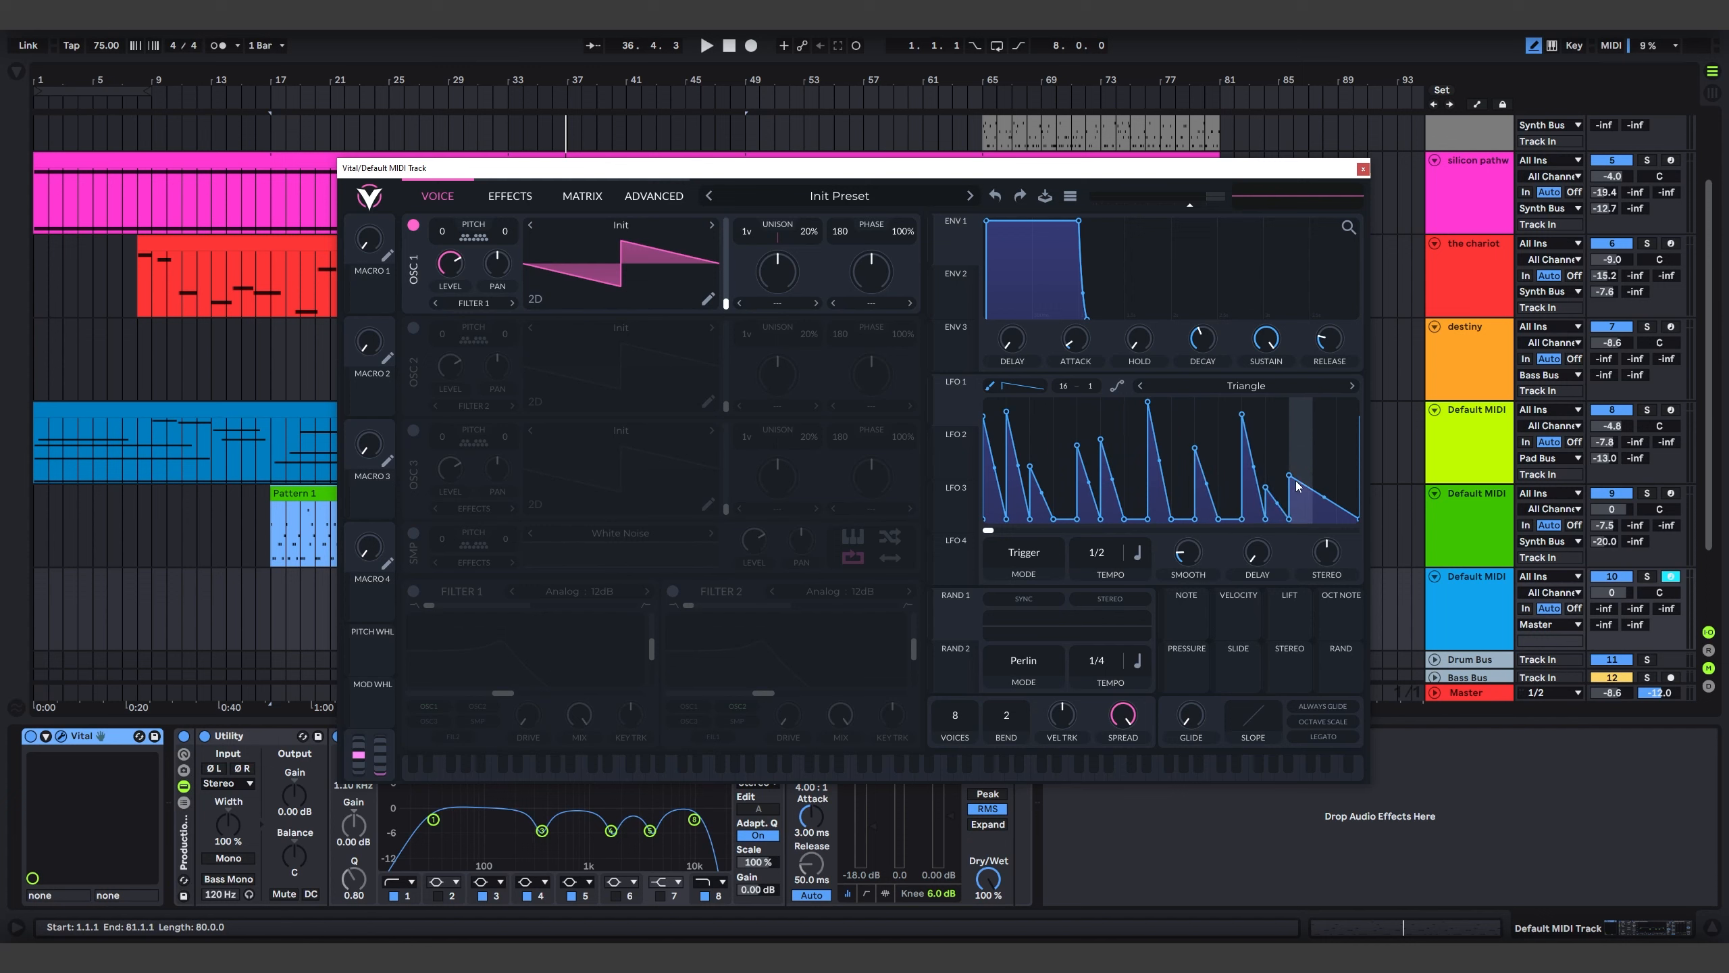
{"action": "left_click_drag", "start_coordinate": [1299, 424], "coordinate": [1352, 494]}
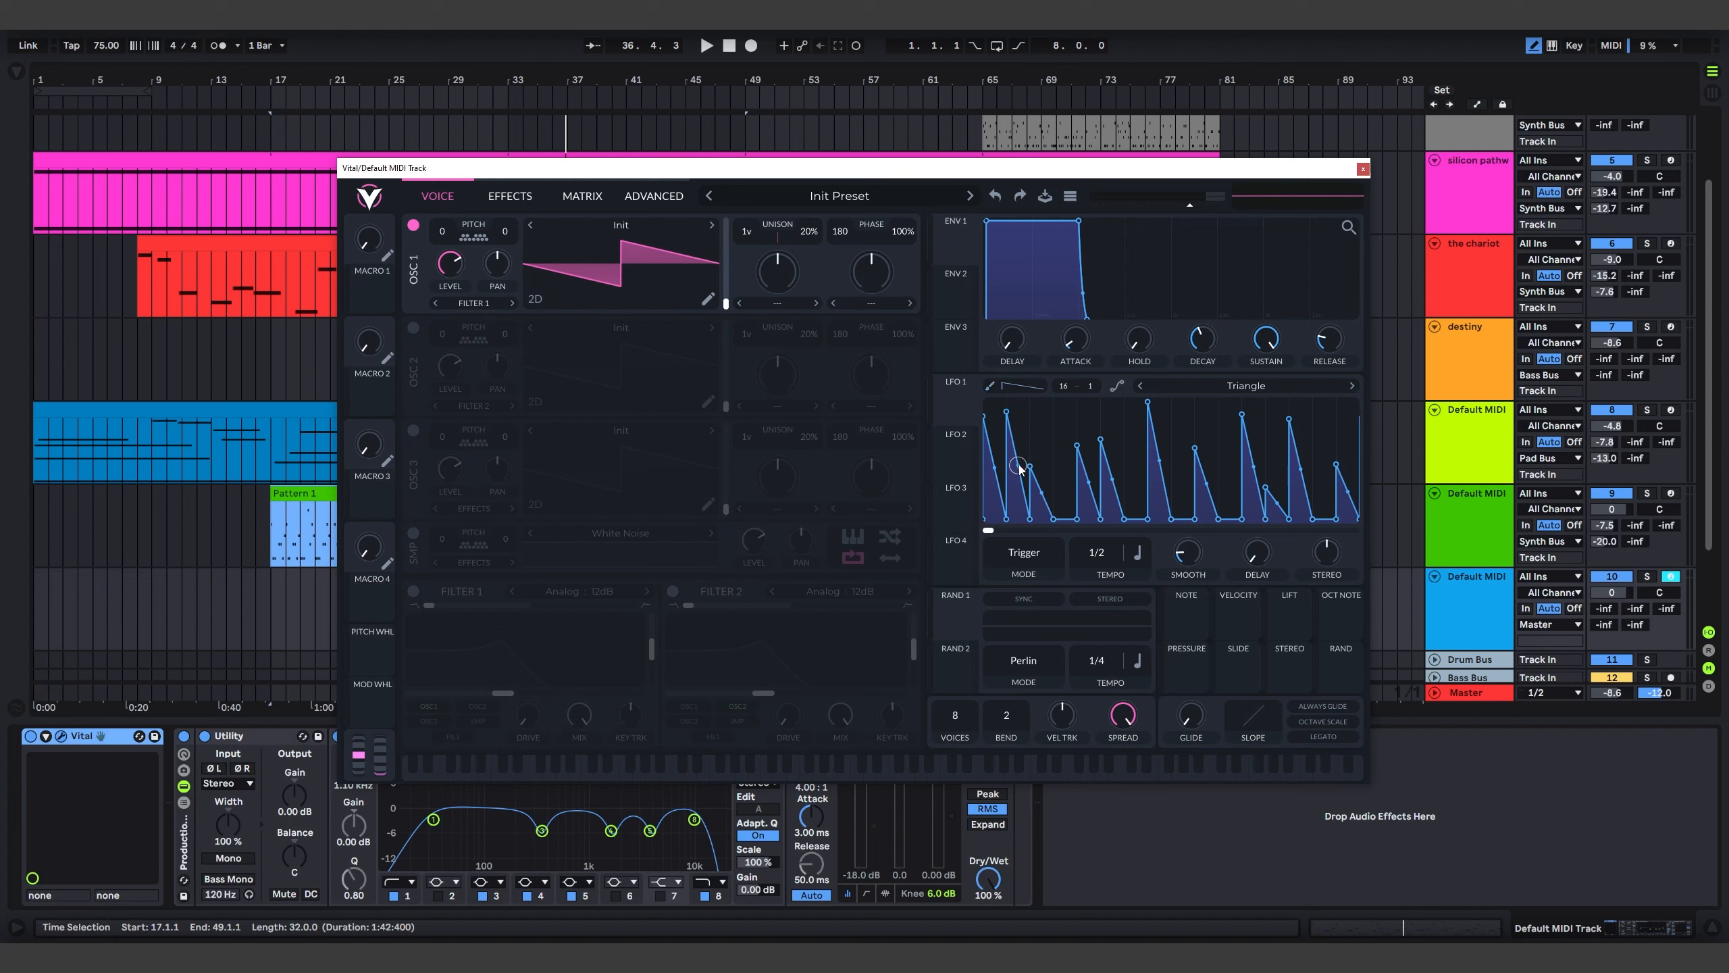
{"action": "left_click_drag", "start_coordinate": [1019, 470], "coordinate": [1004, 531]}
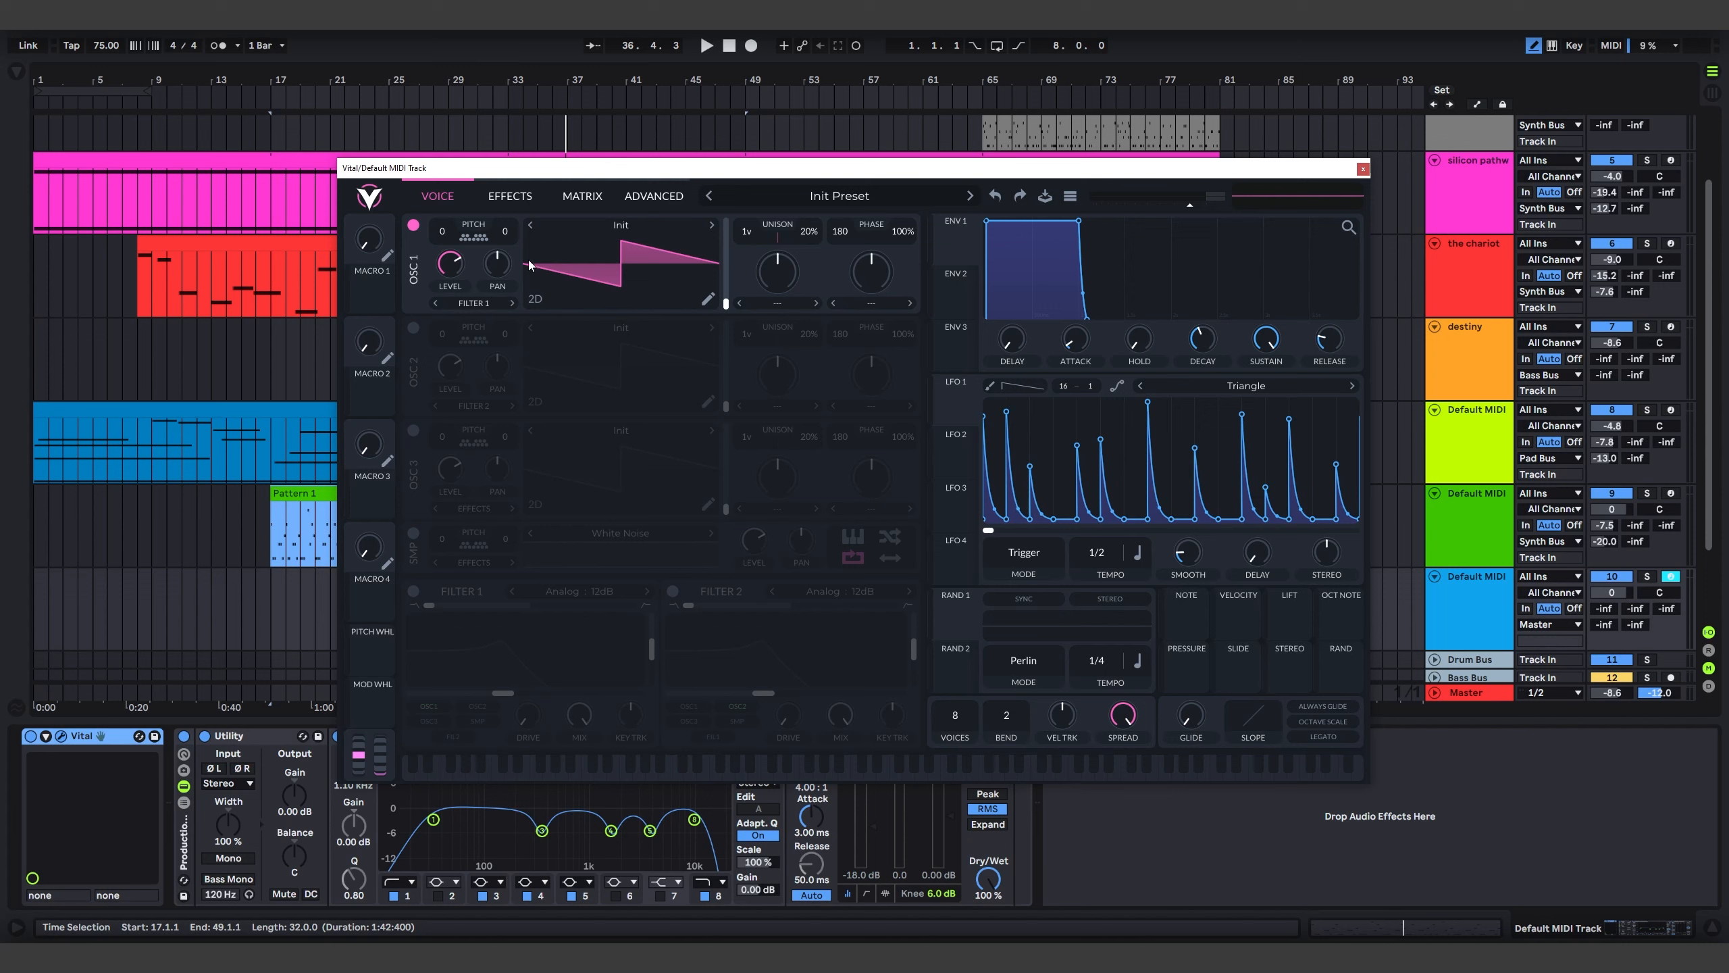
Turn Oscillator 1's level fully down, modulate it with LFO 1 and transpose the oscillator to -12
{"action": "left_click_drag", "start_coordinate": [449, 262], "coordinate": [462, 443]}
{"action": "left_click_drag", "start_coordinate": [956, 405], "coordinate": [460, 291]}
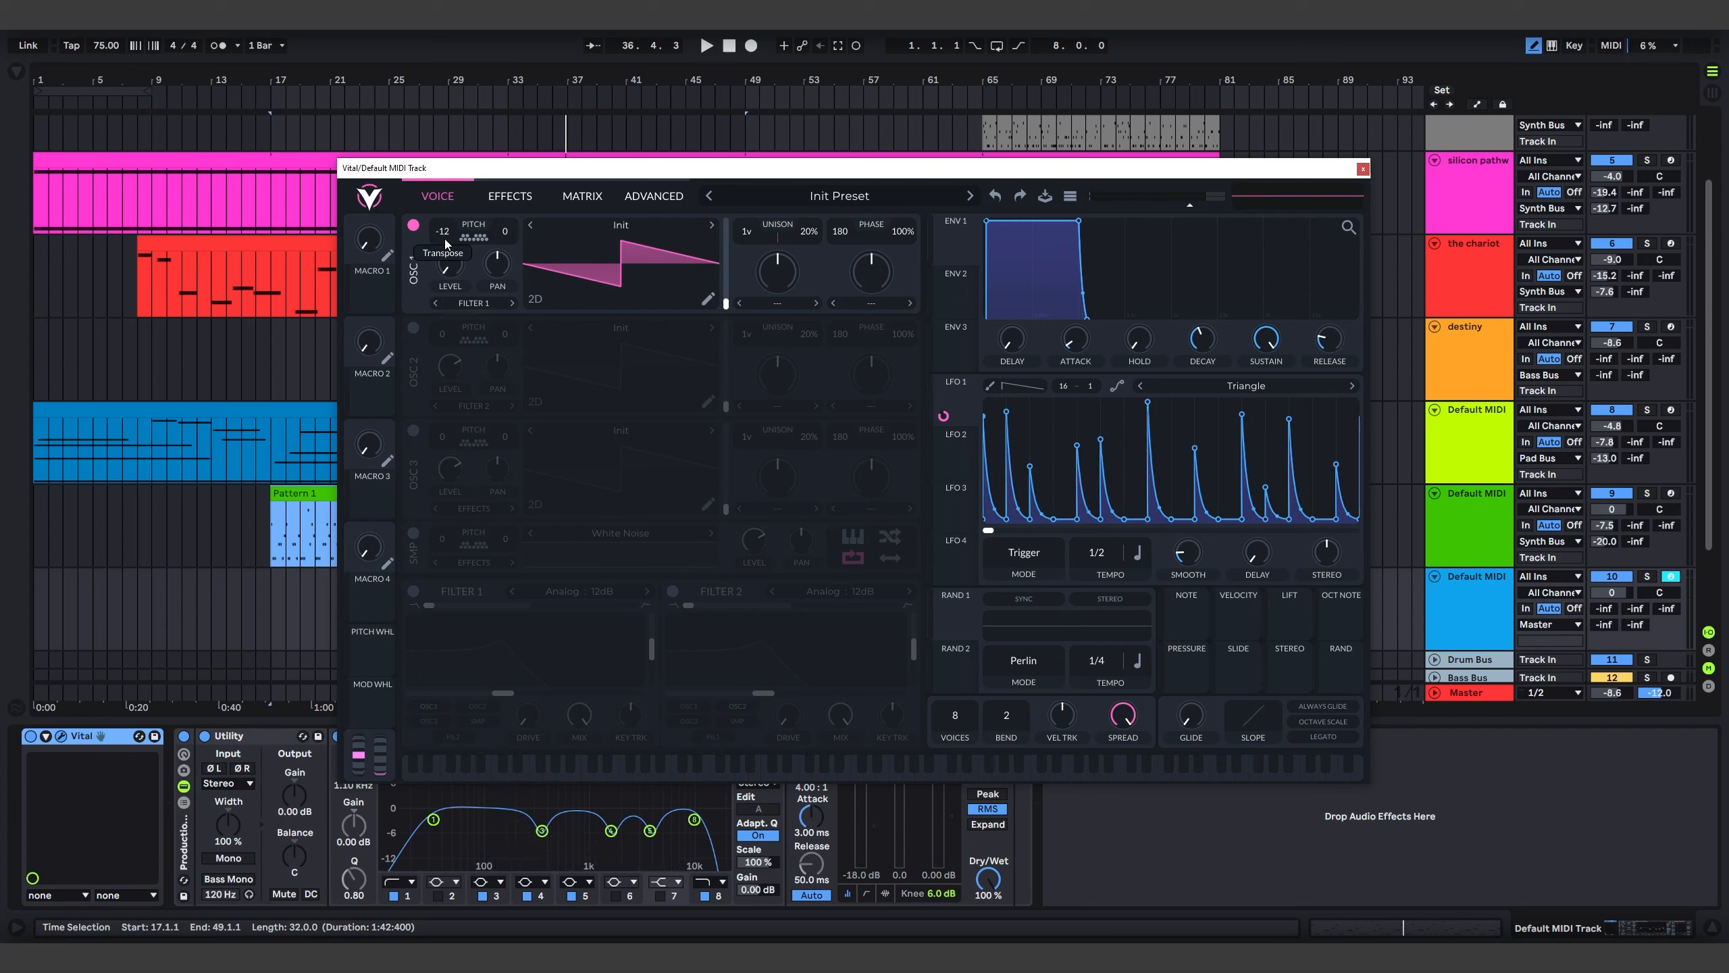
{"action": "left_click_drag", "start_coordinate": [445, 235], "coordinate": [471, 247]}
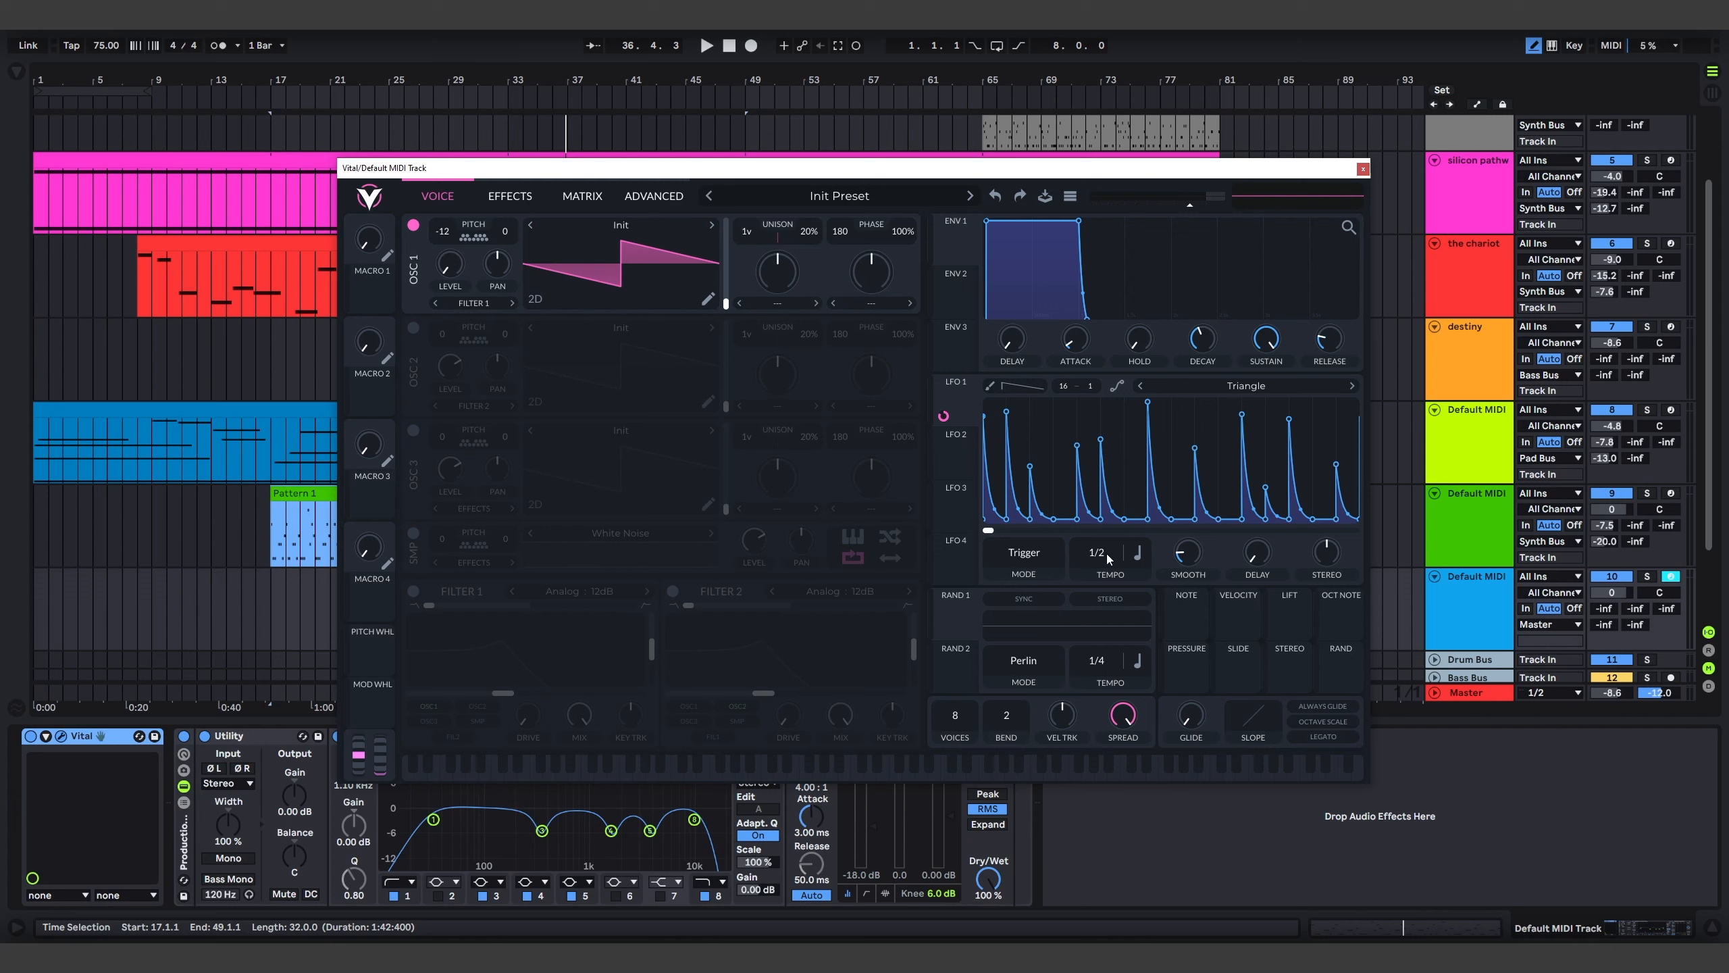
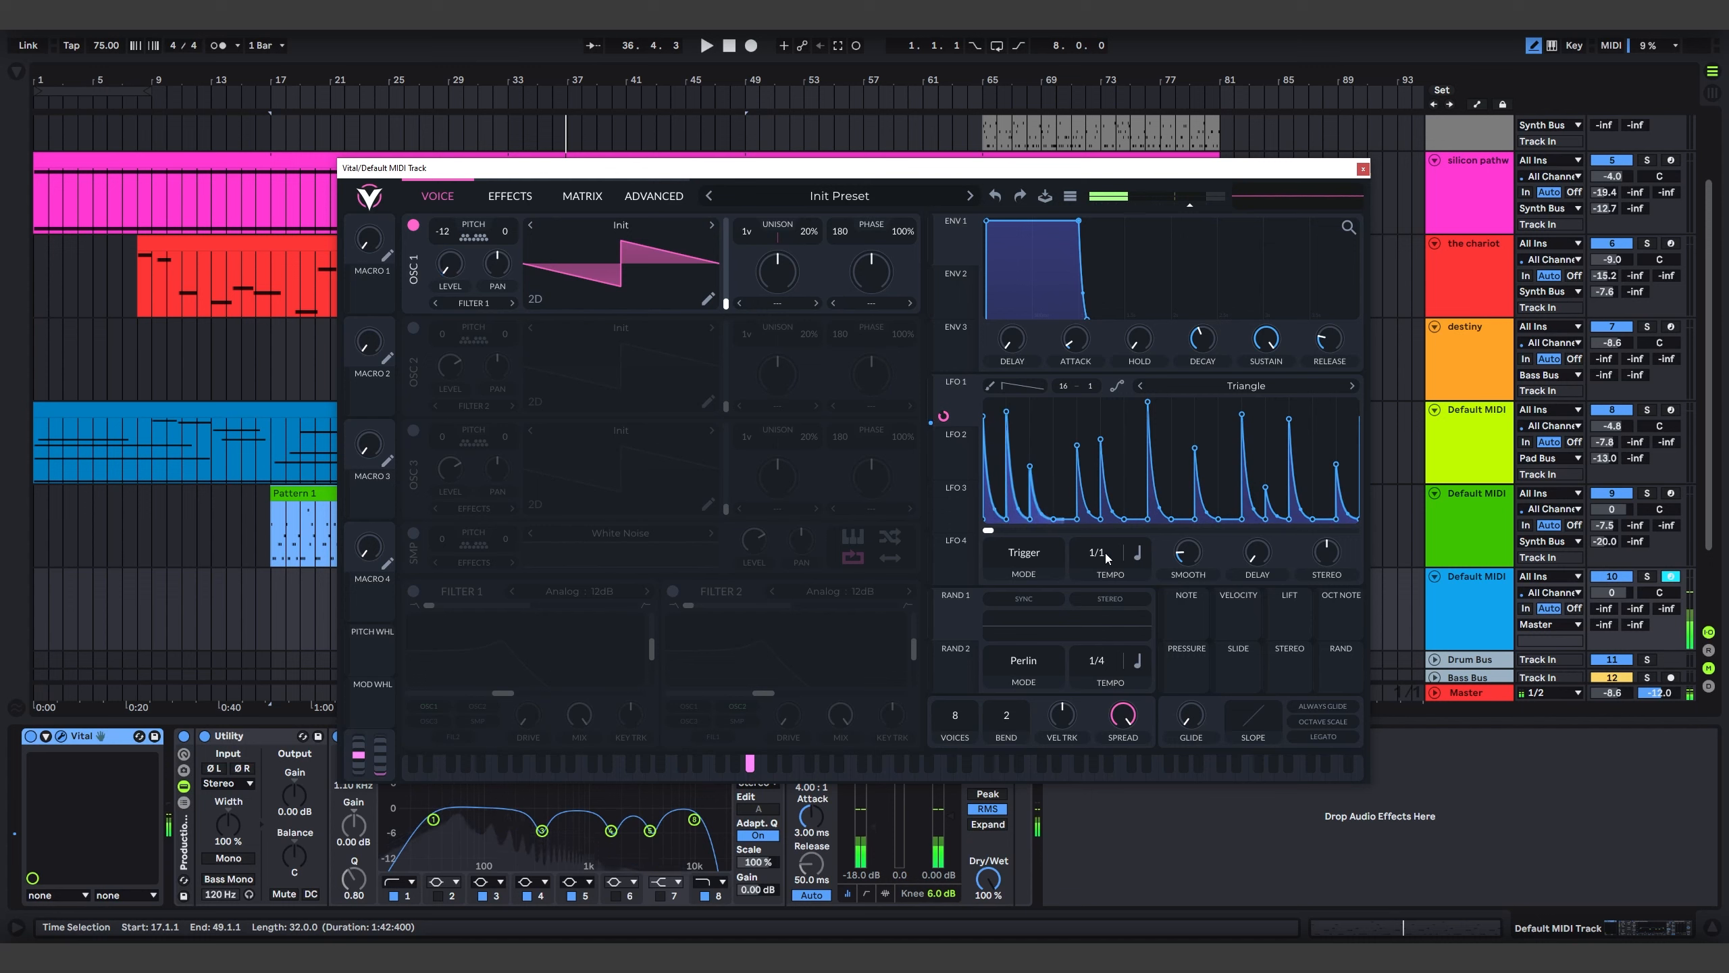
Set LFO 1's tempo to 2/1 and route track 10's output to the Synth Bus
{"action": "left_click_drag", "start_coordinate": [1123, 552], "coordinate": [1104, 570]}
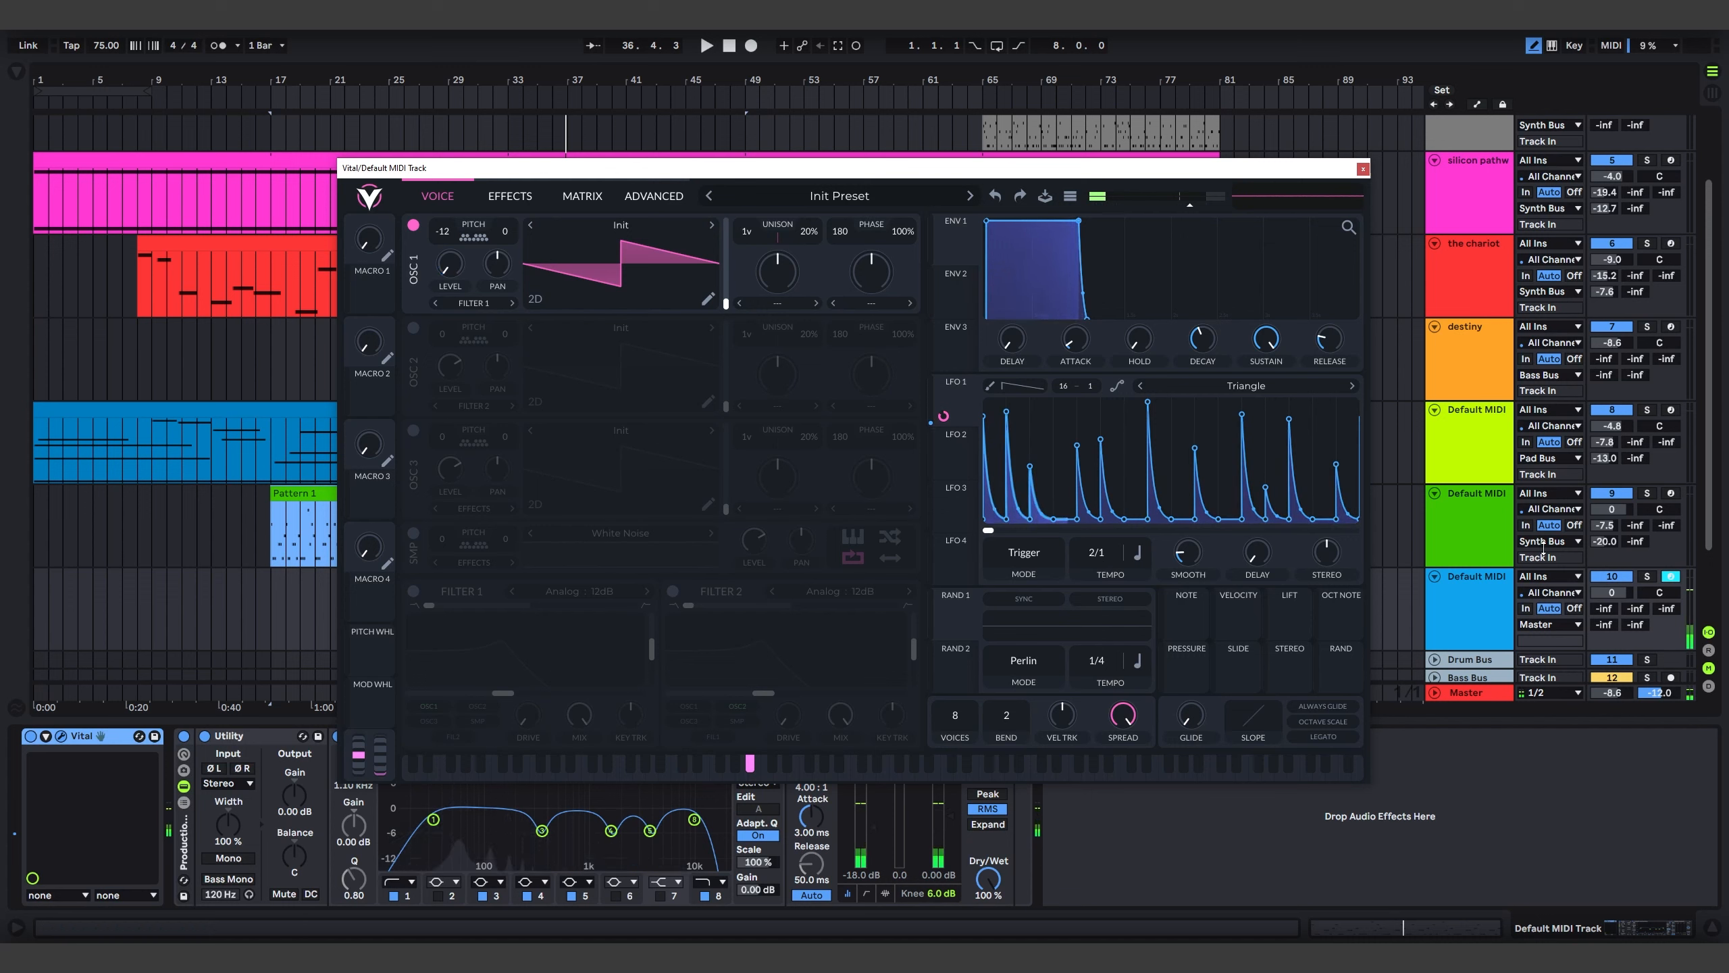
{"action": "left_click", "coordinate": [1565, 635]}
{"action": "left_click", "coordinate": [1559, 739]}
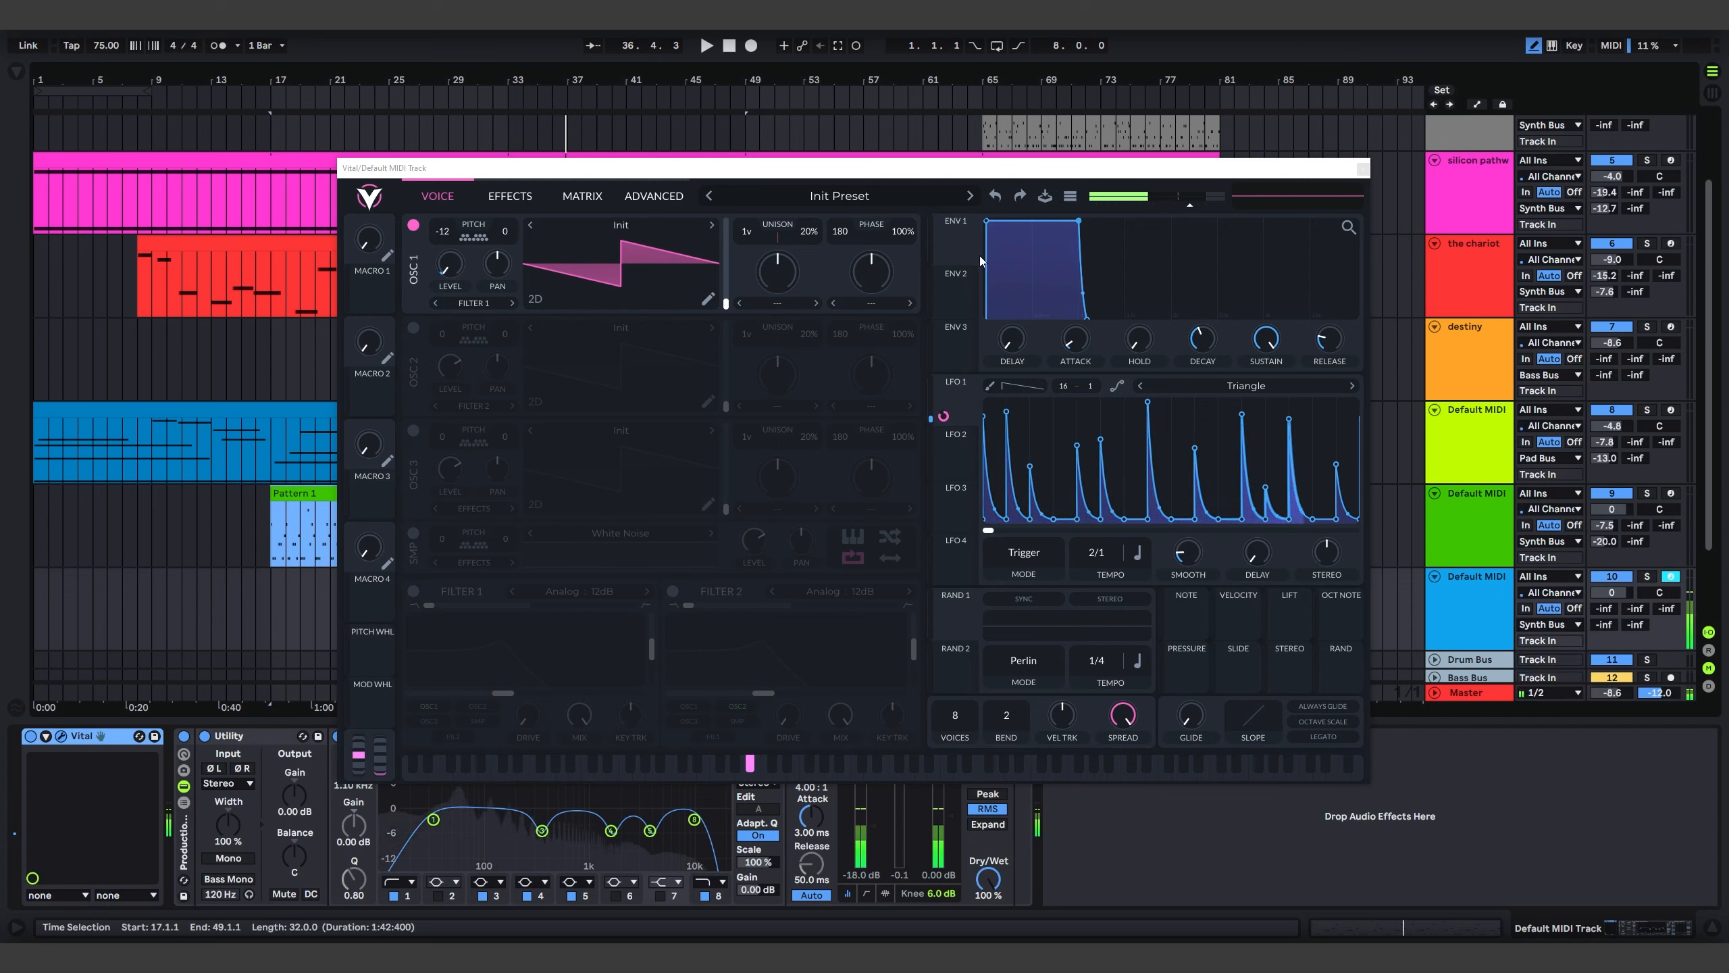
Enable Filter 1 as Analog 24dB and modulate its cutoff with LFO 1
{"action": "left_click", "coordinate": [451, 593]}
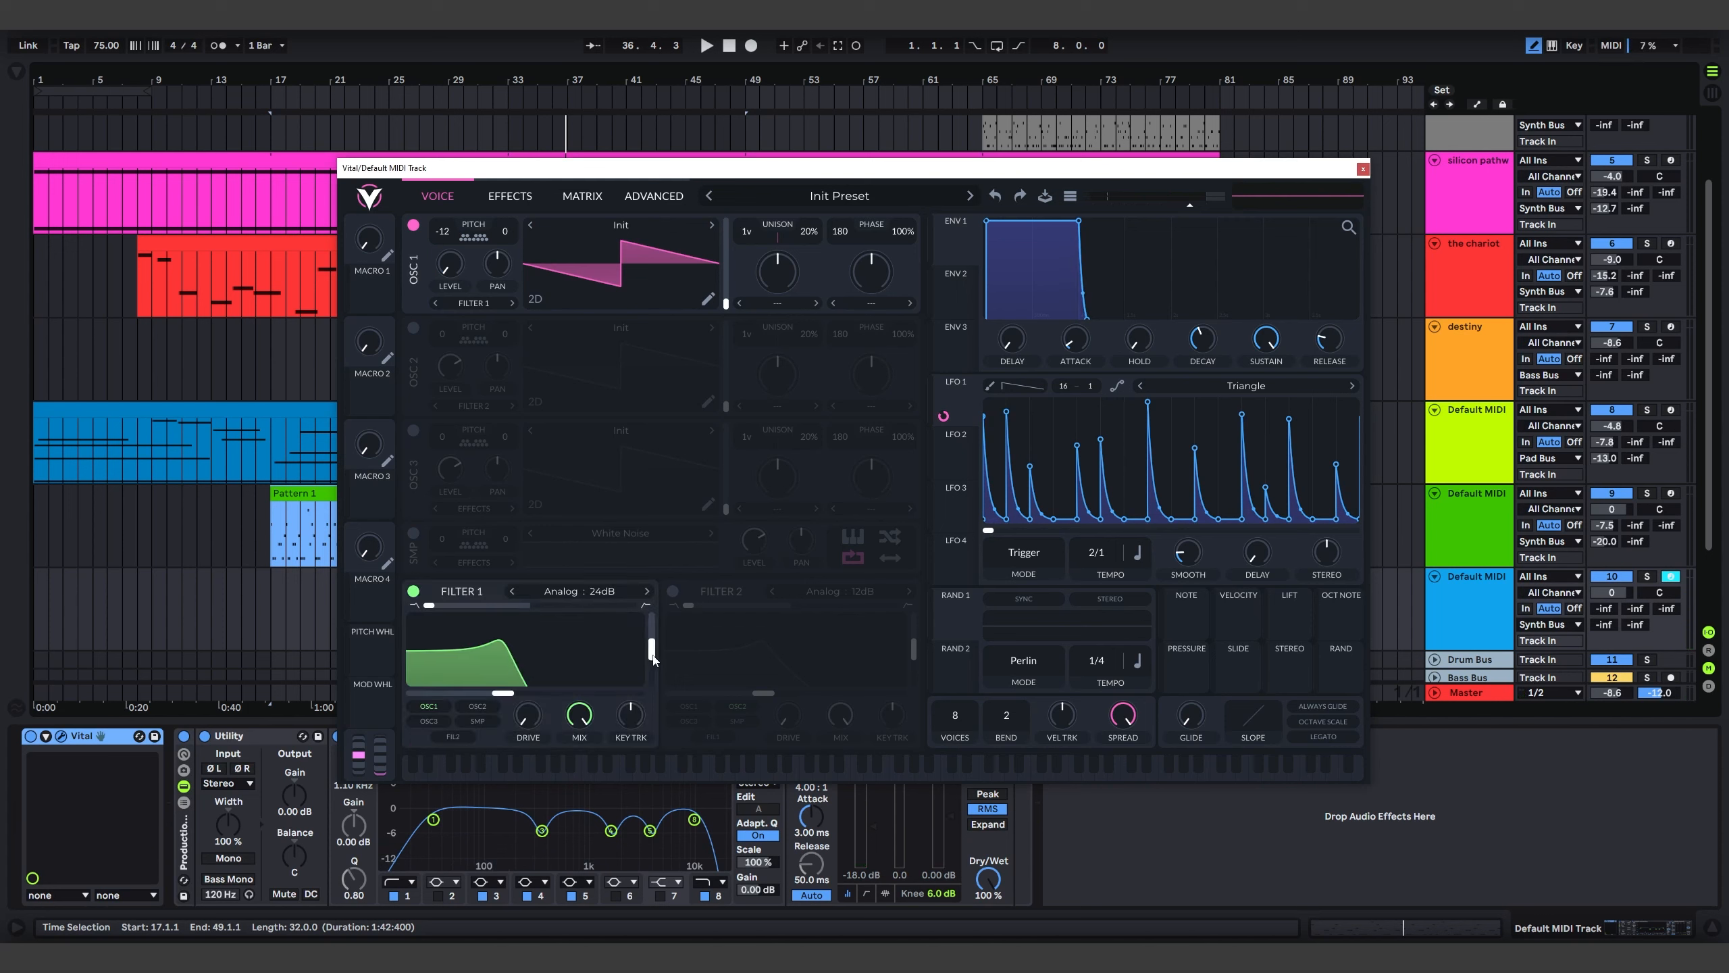
{"action": "left_click_drag", "start_coordinate": [943, 415], "coordinate": [503, 693]}
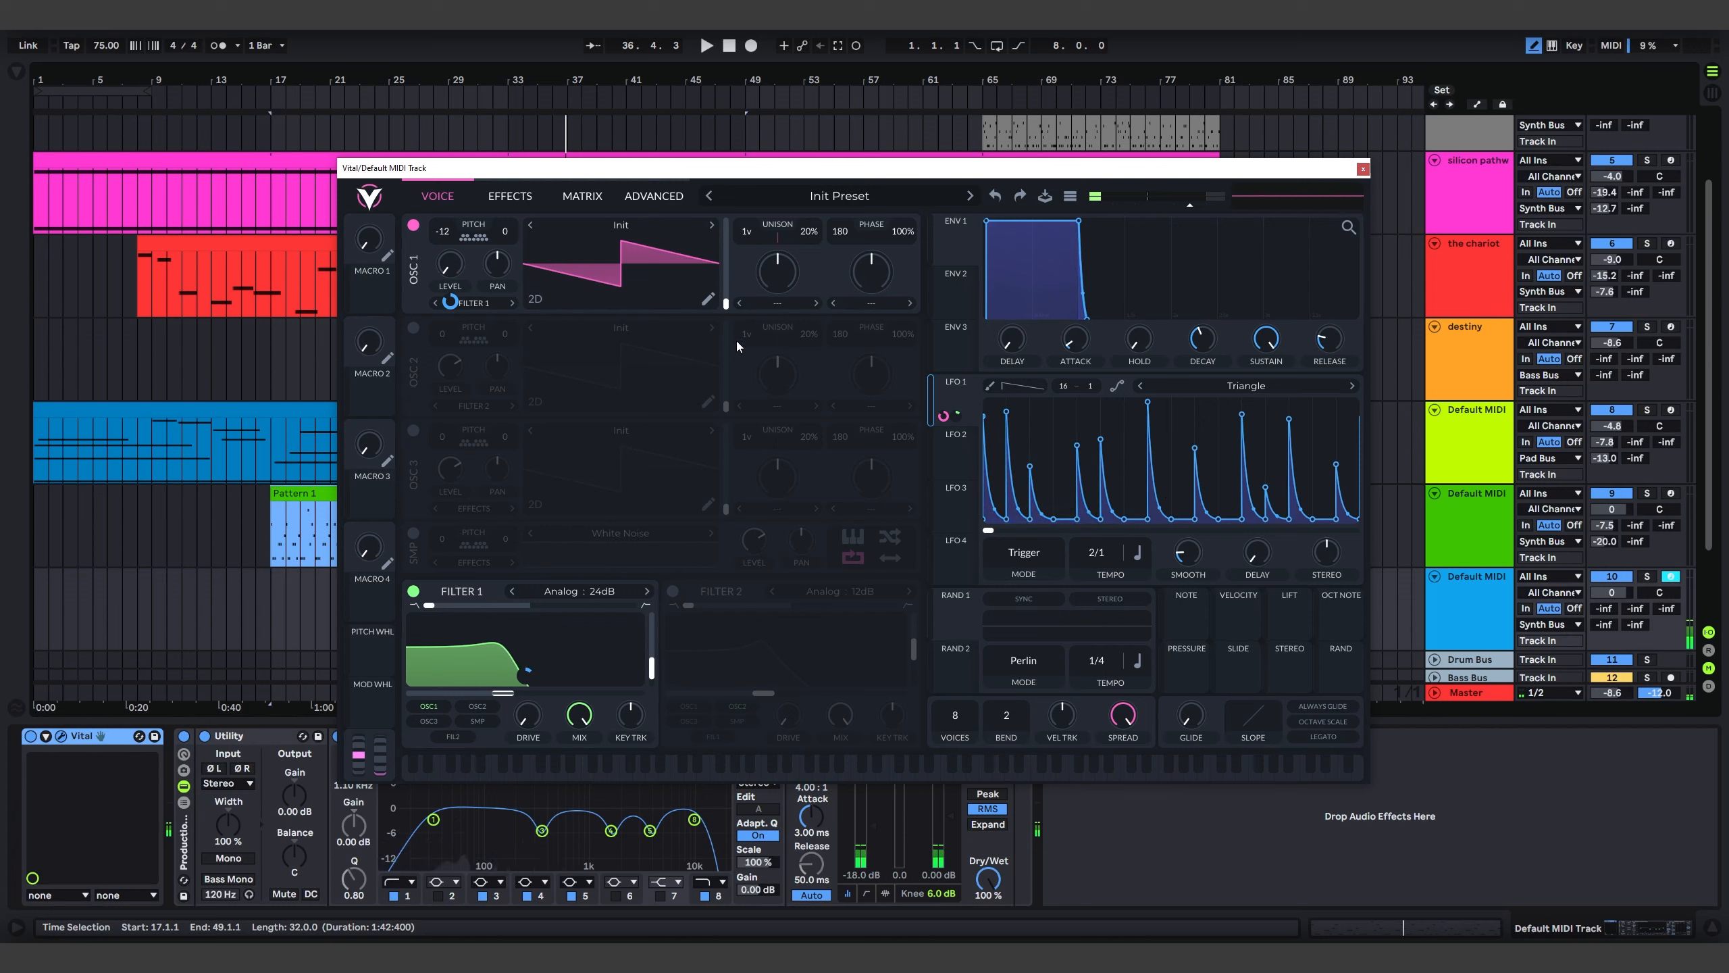
Enable Oscillator 2 with the Basic Shapes wavetable at -12 transpose, turn its level down and modulate that level with LFO 1
{"action": "left_click", "coordinate": [414, 328]}
{"action": "left_click", "coordinate": [620, 328]}
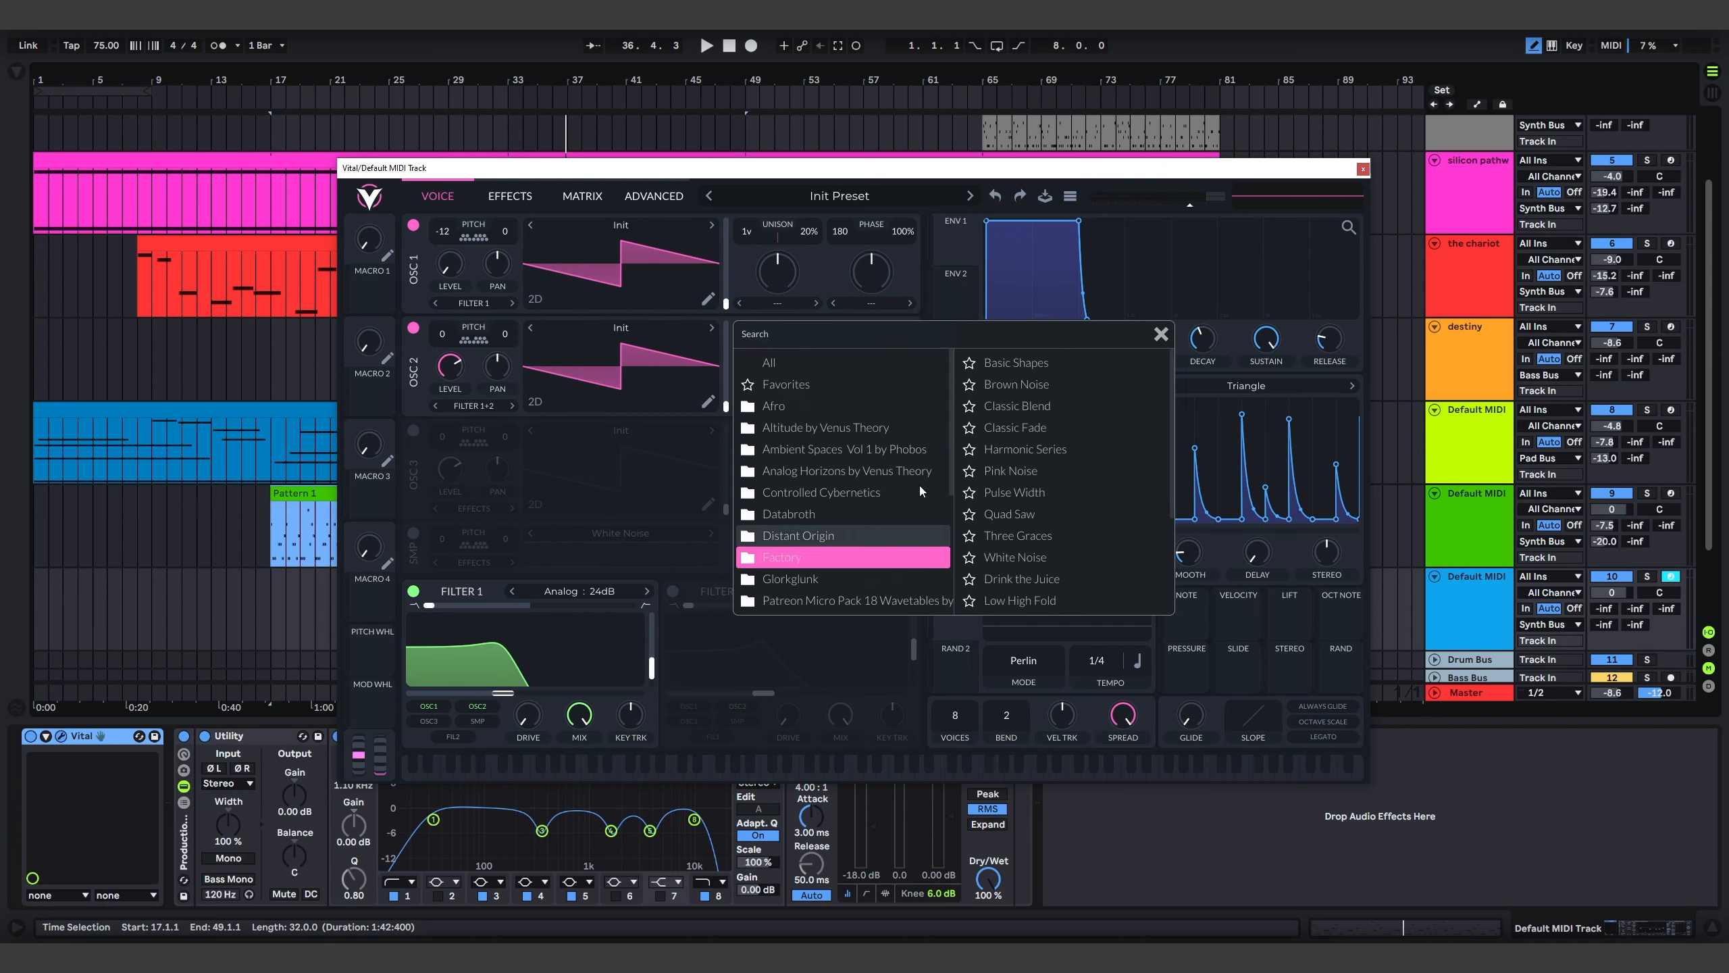
{"action": "left_click", "coordinate": [1016, 362]}
{"action": "left_click", "coordinate": [1160, 334]}
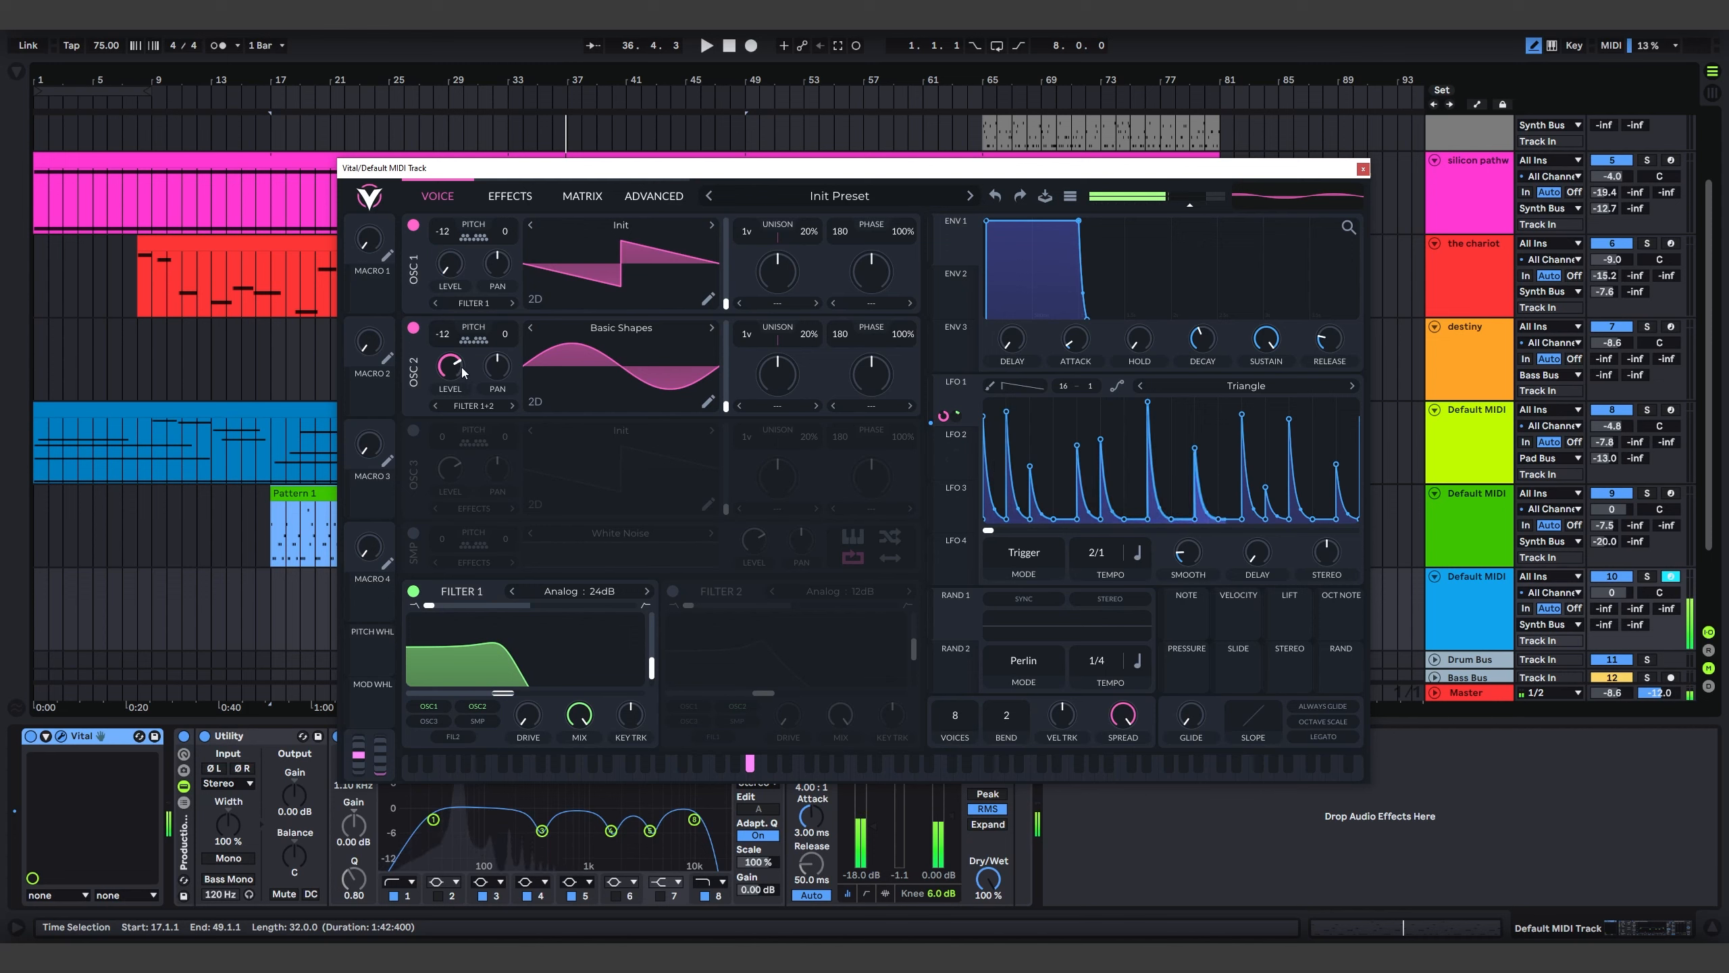
{"action": "left_click_drag", "start_coordinate": [958, 400], "coordinate": [449, 377]}
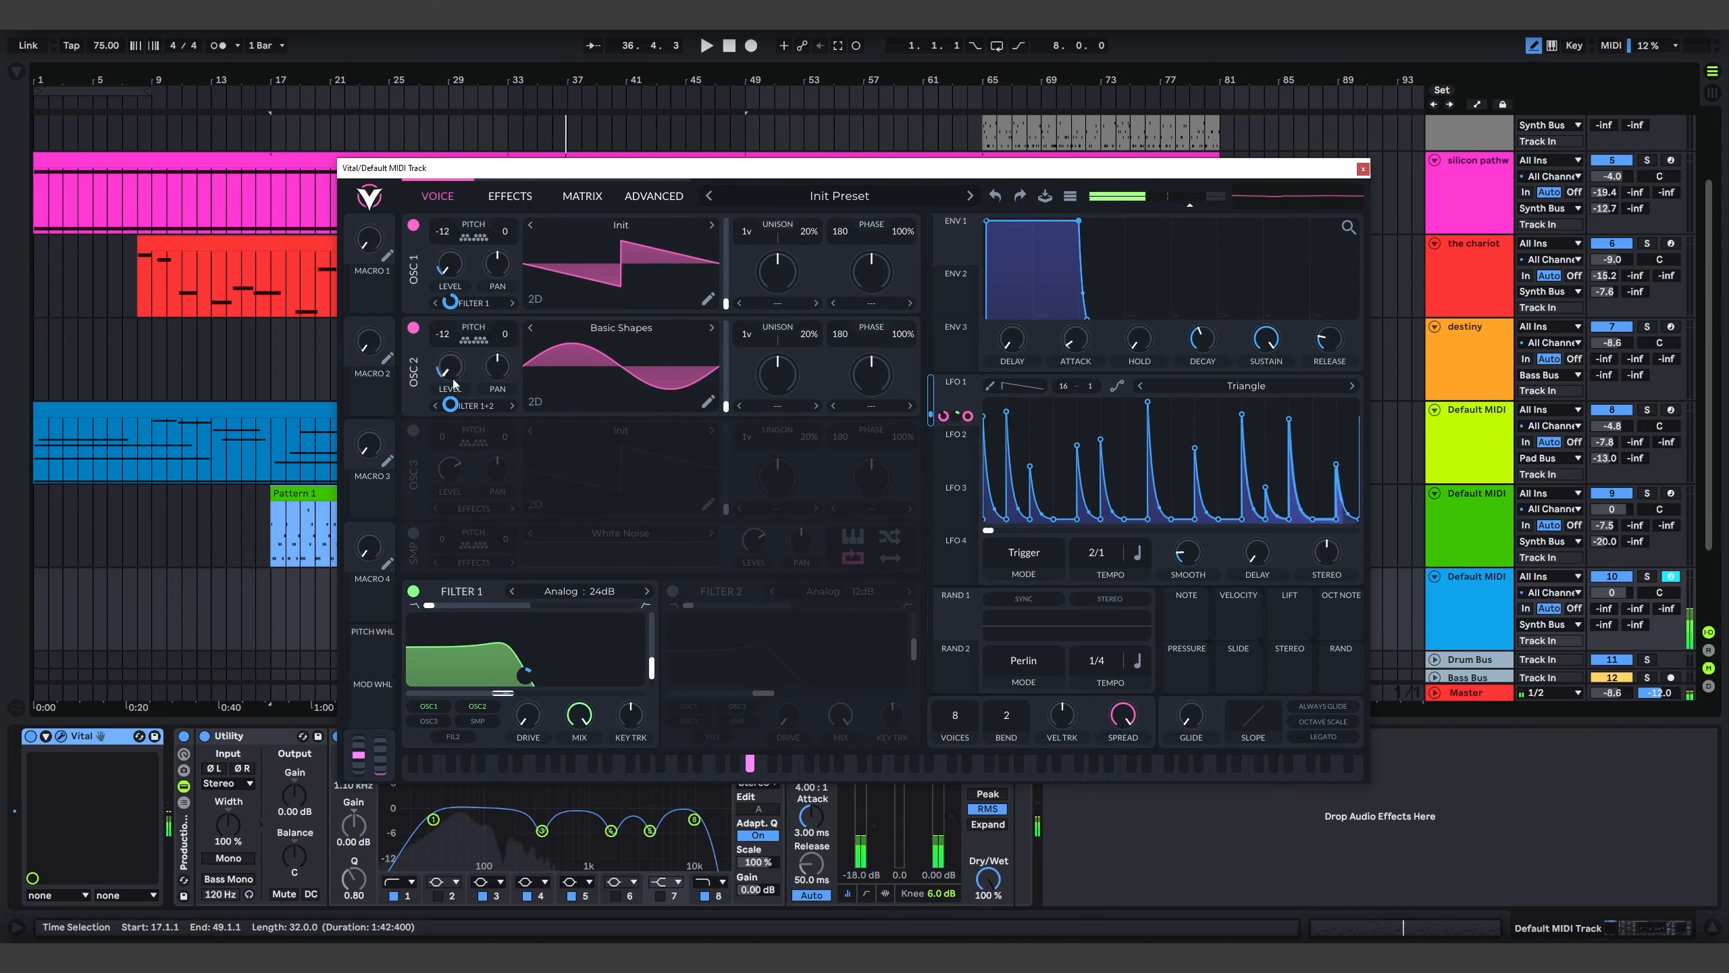
{"action": "mouse_move", "coordinate": [454, 406]}
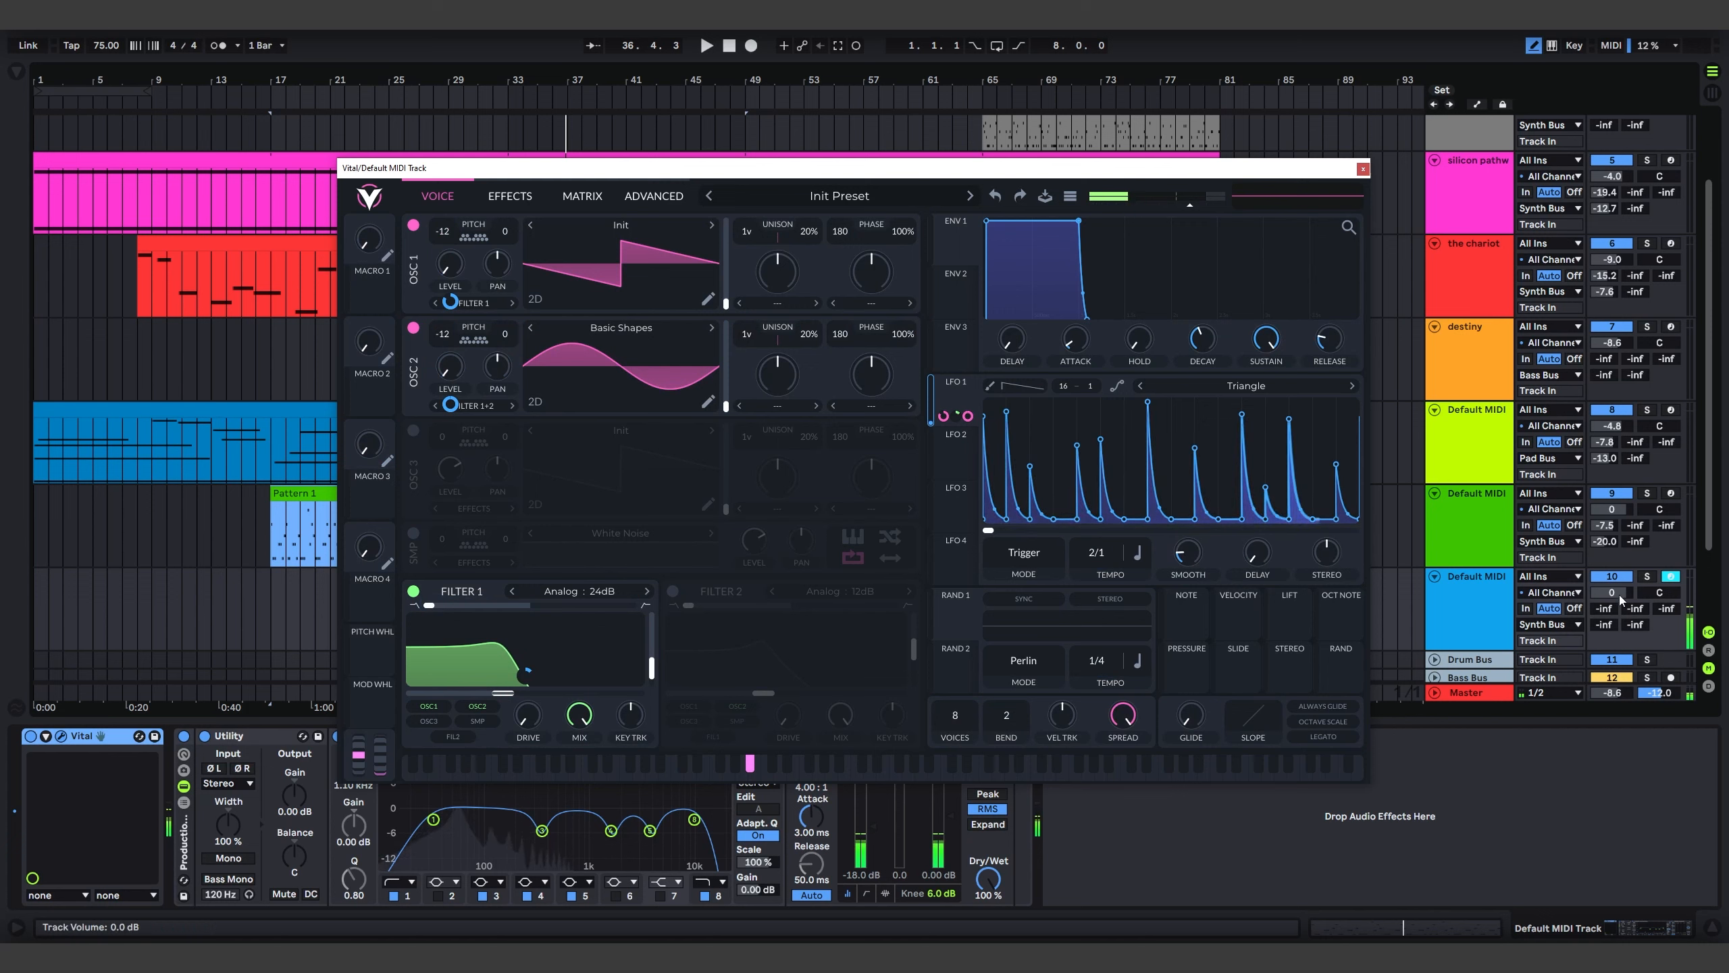
Raise track 10's ValhallaDelay send to -4.0 dB and its send on the row below to -12.5 dB
{"action": "mouse_move", "coordinate": [1614, 615]}
{"action": "left_mouse_down"}
{"action": "mouse_move", "coordinate": [1614, 600]}
{"action": "mouse_move", "coordinate": [1611, 617]}
{"action": "left_mouse_up"}
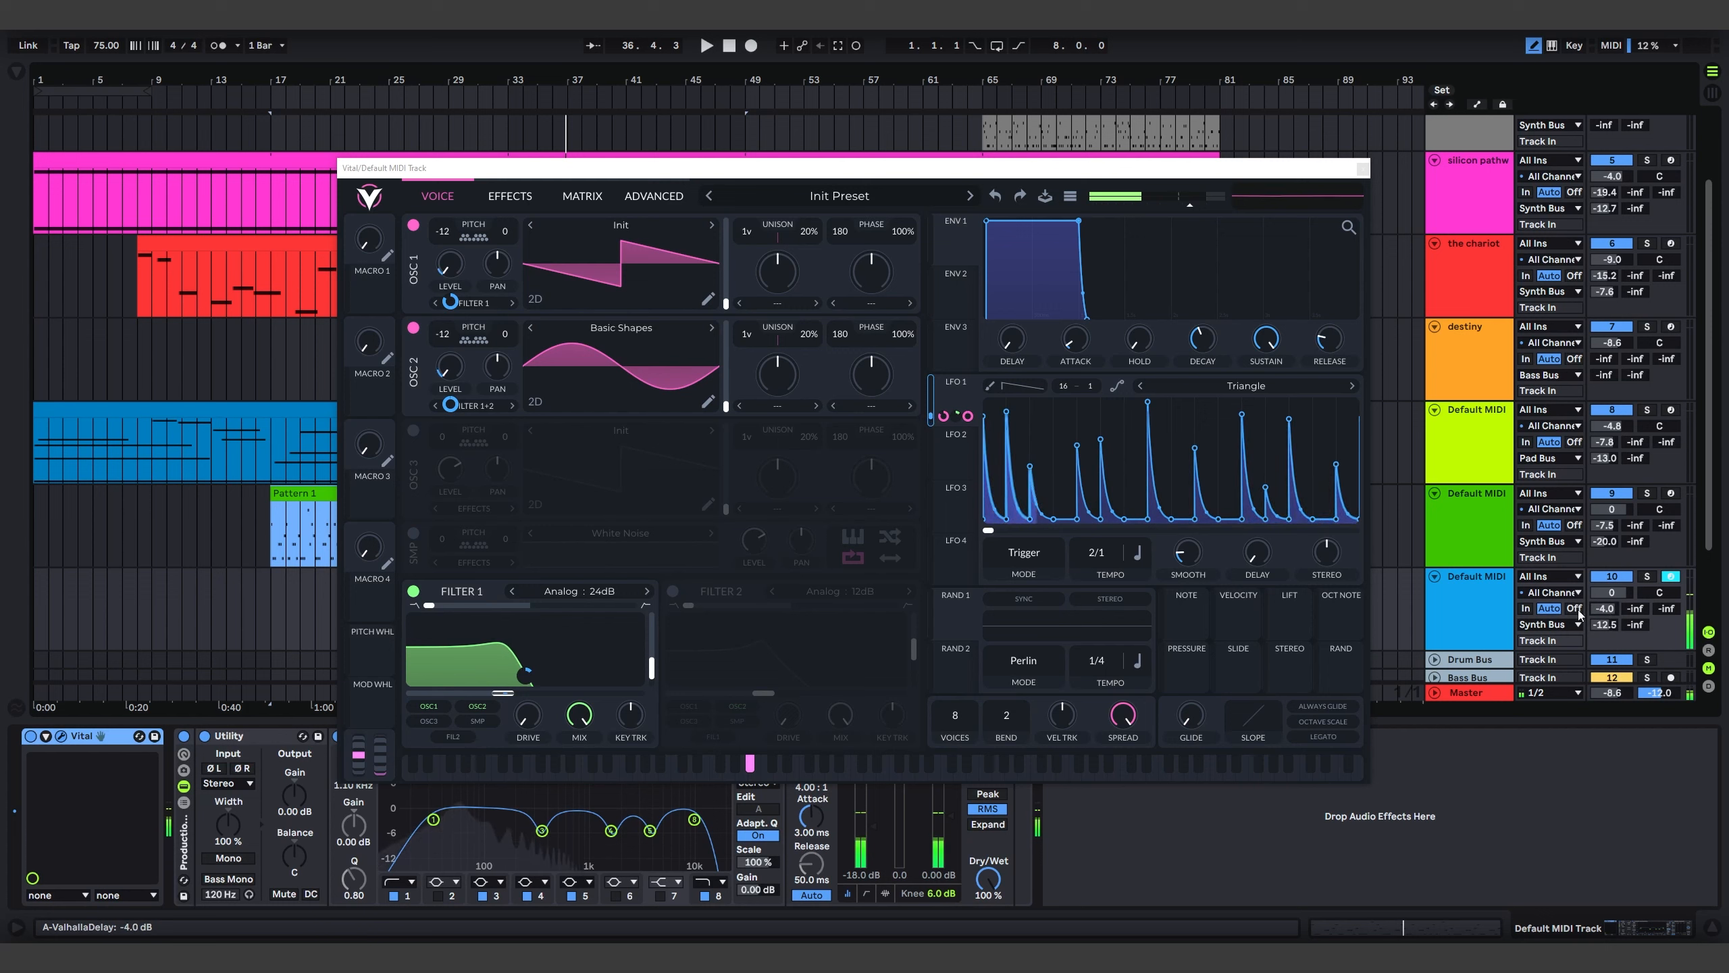
Set LFO 2 to Sync mode with a 4/1 tempo and use it to modulate Filter 1's cutoff
{"action": "left_click", "coordinate": [959, 455]}
{"action": "left_click", "coordinate": [1024, 554]}
{"action": "left_click", "coordinate": [1016, 595]}
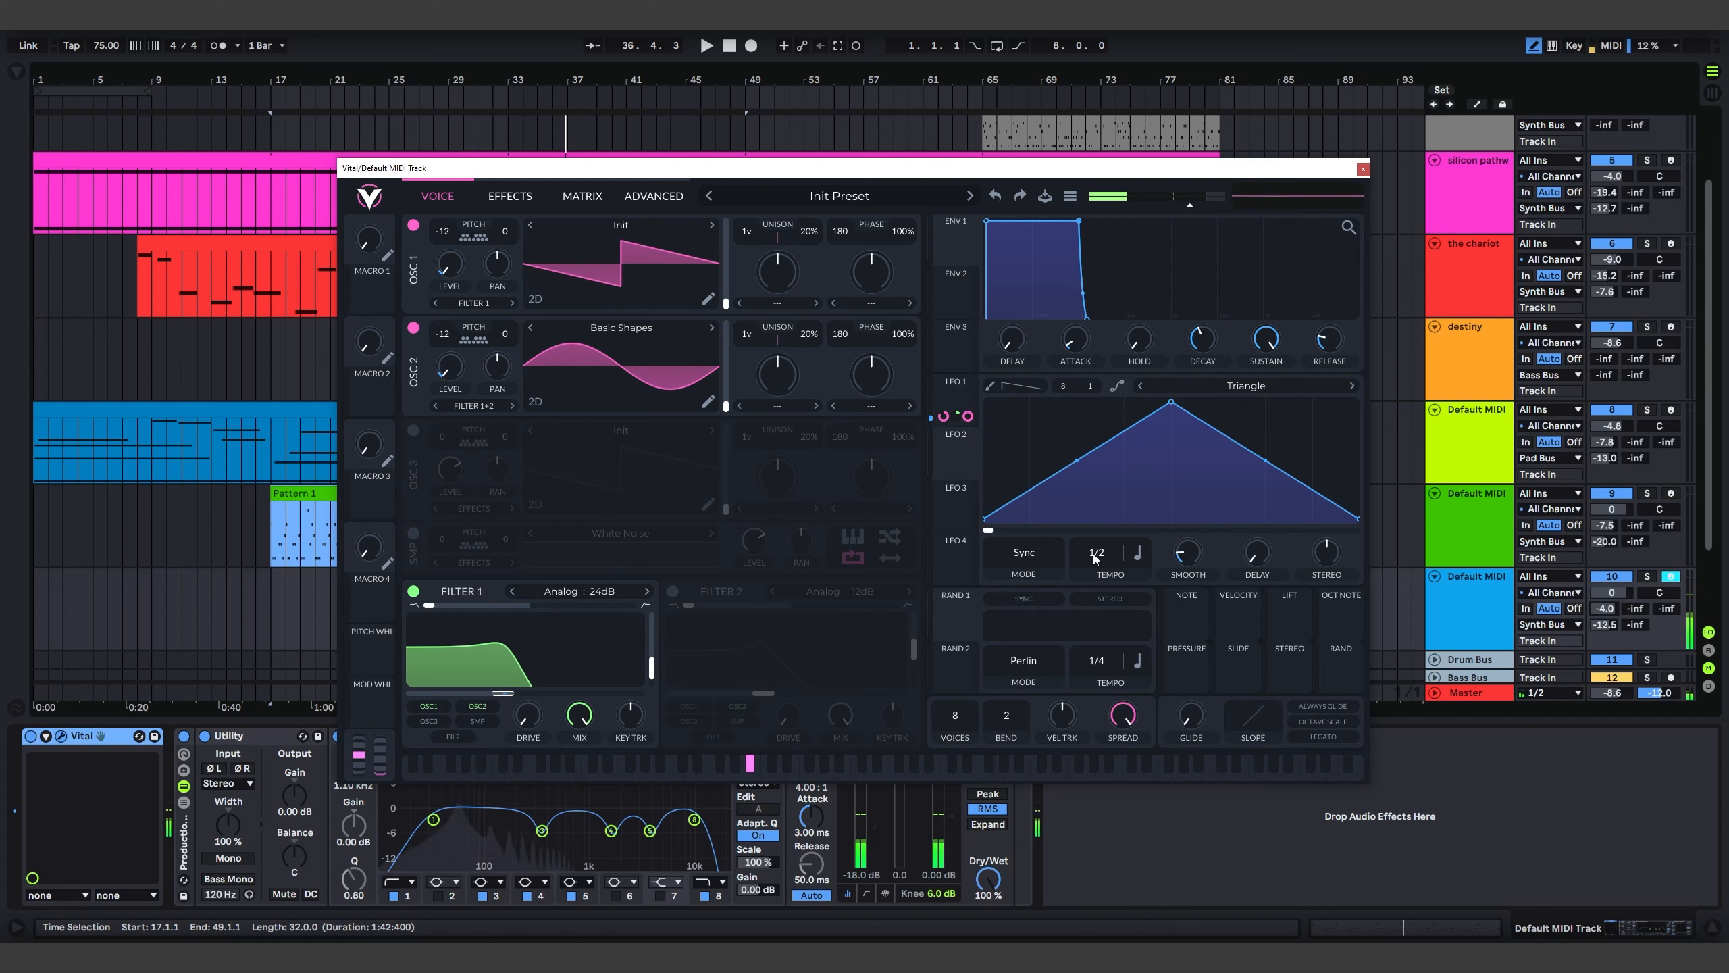
{"action": "left_click_drag", "start_coordinate": [1093, 555], "coordinate": [1096, 600]}
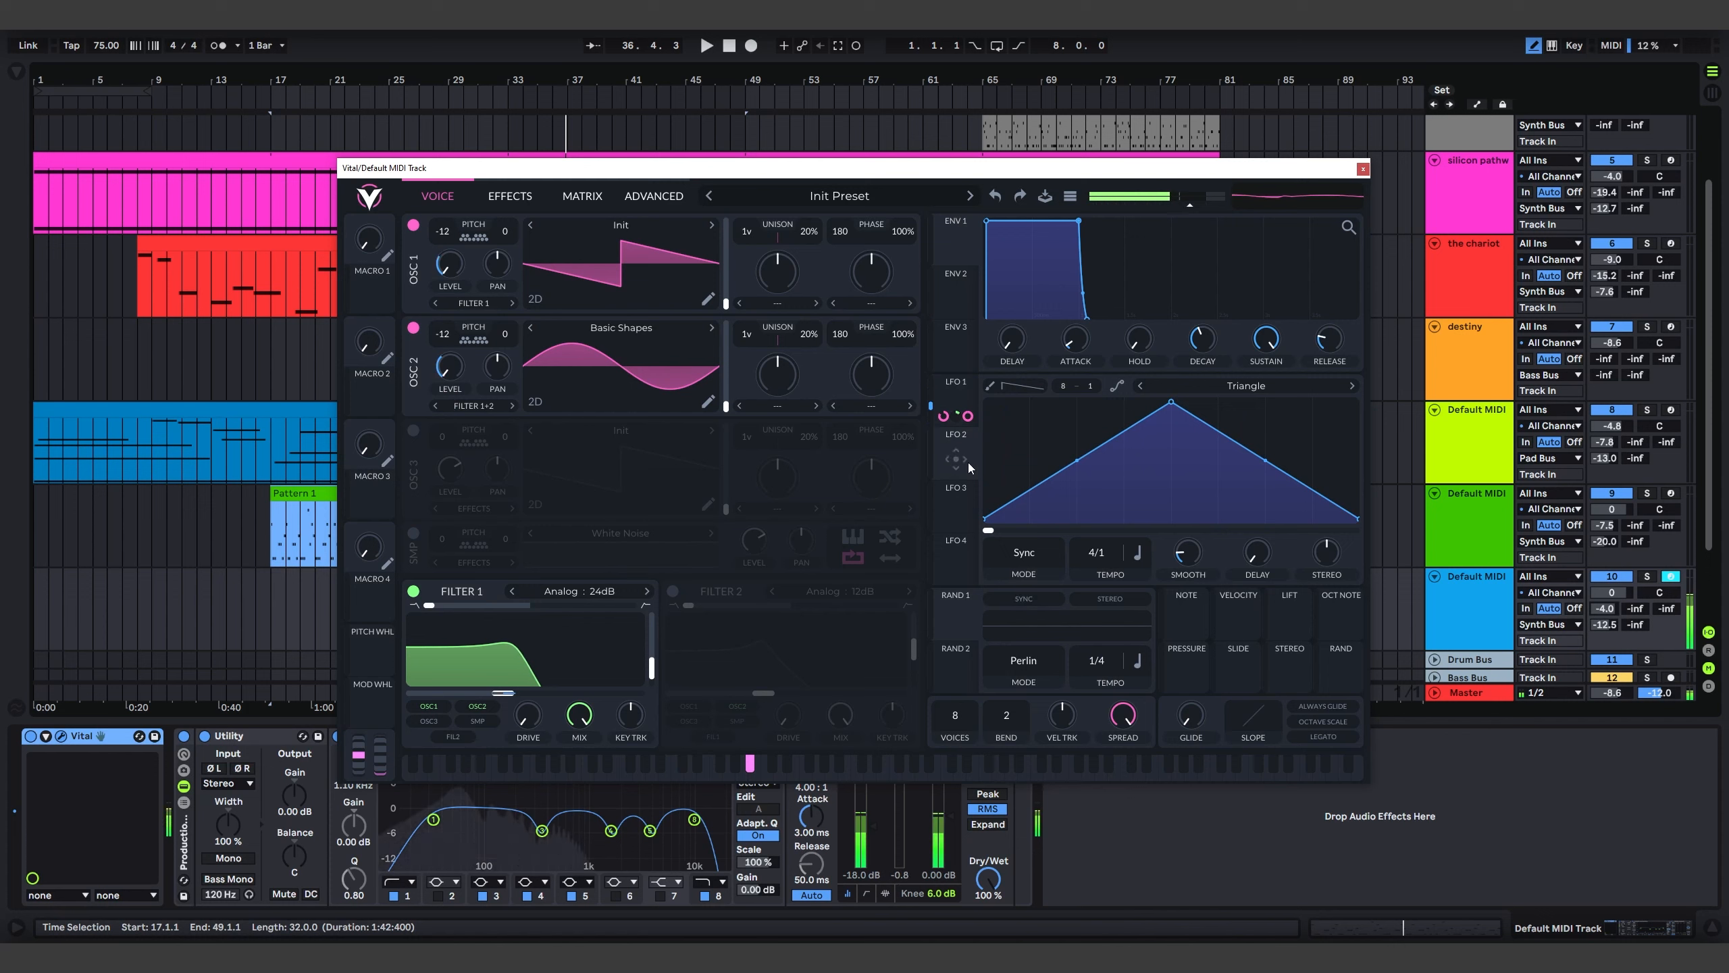
{"action": "left_click_drag", "start_coordinate": [955, 458], "coordinate": [507, 690]}
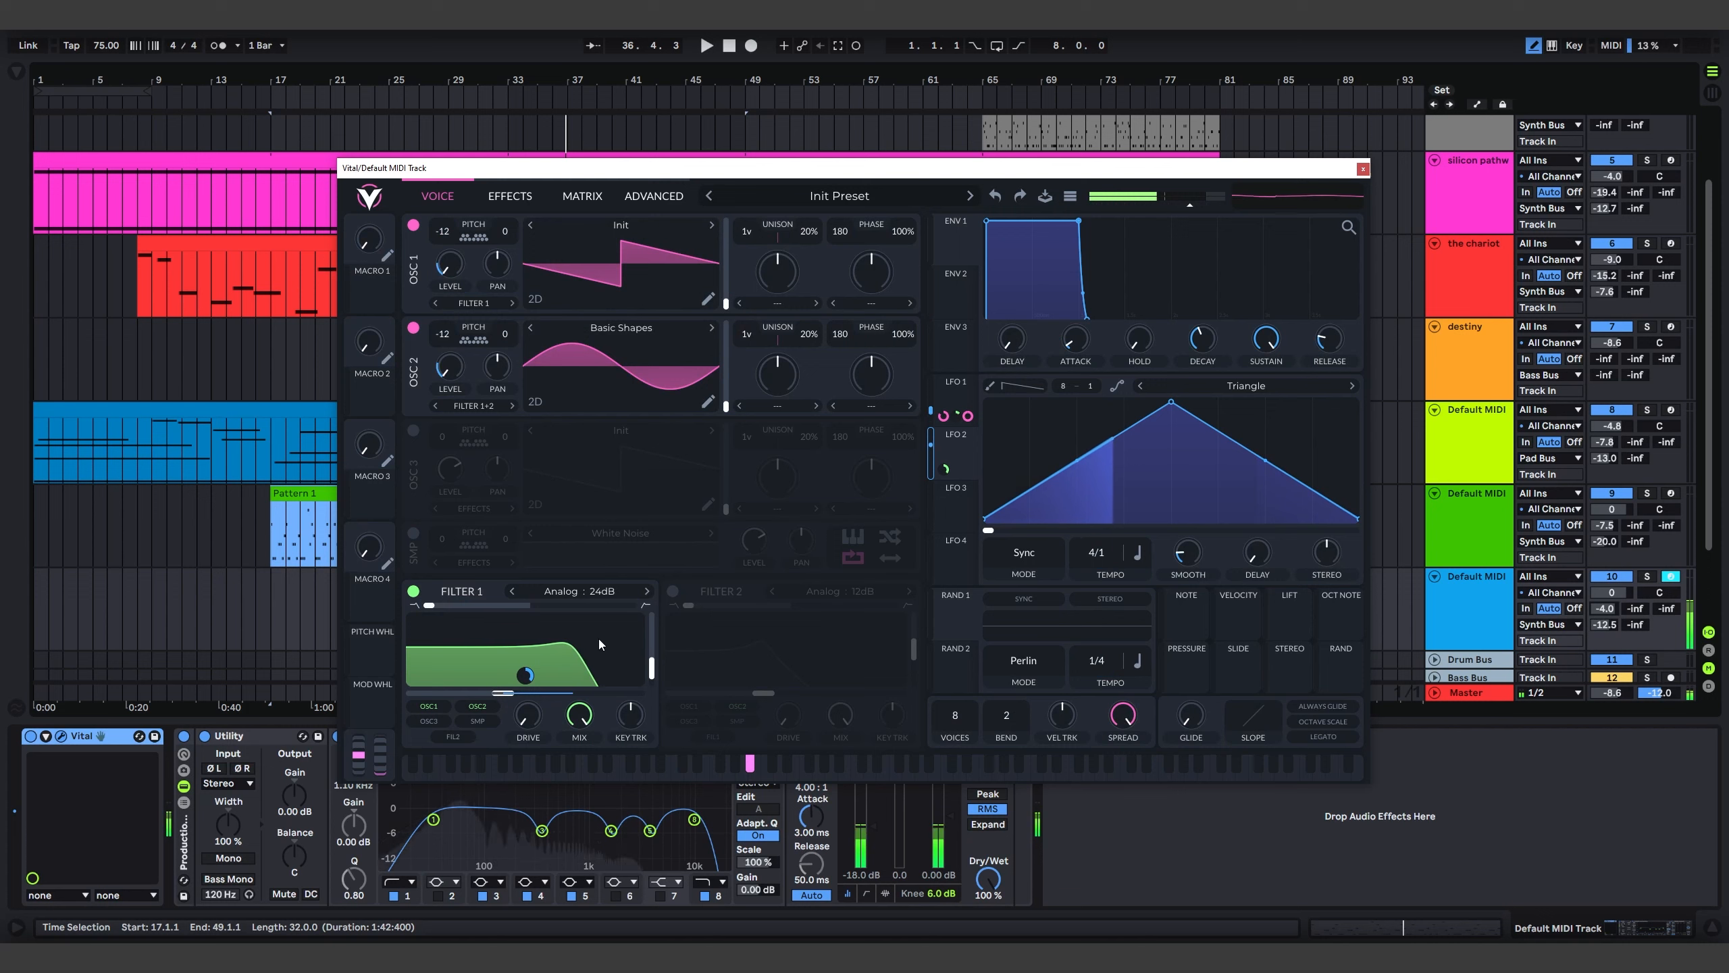
{"action": "mouse_move", "coordinate": [529, 680]}
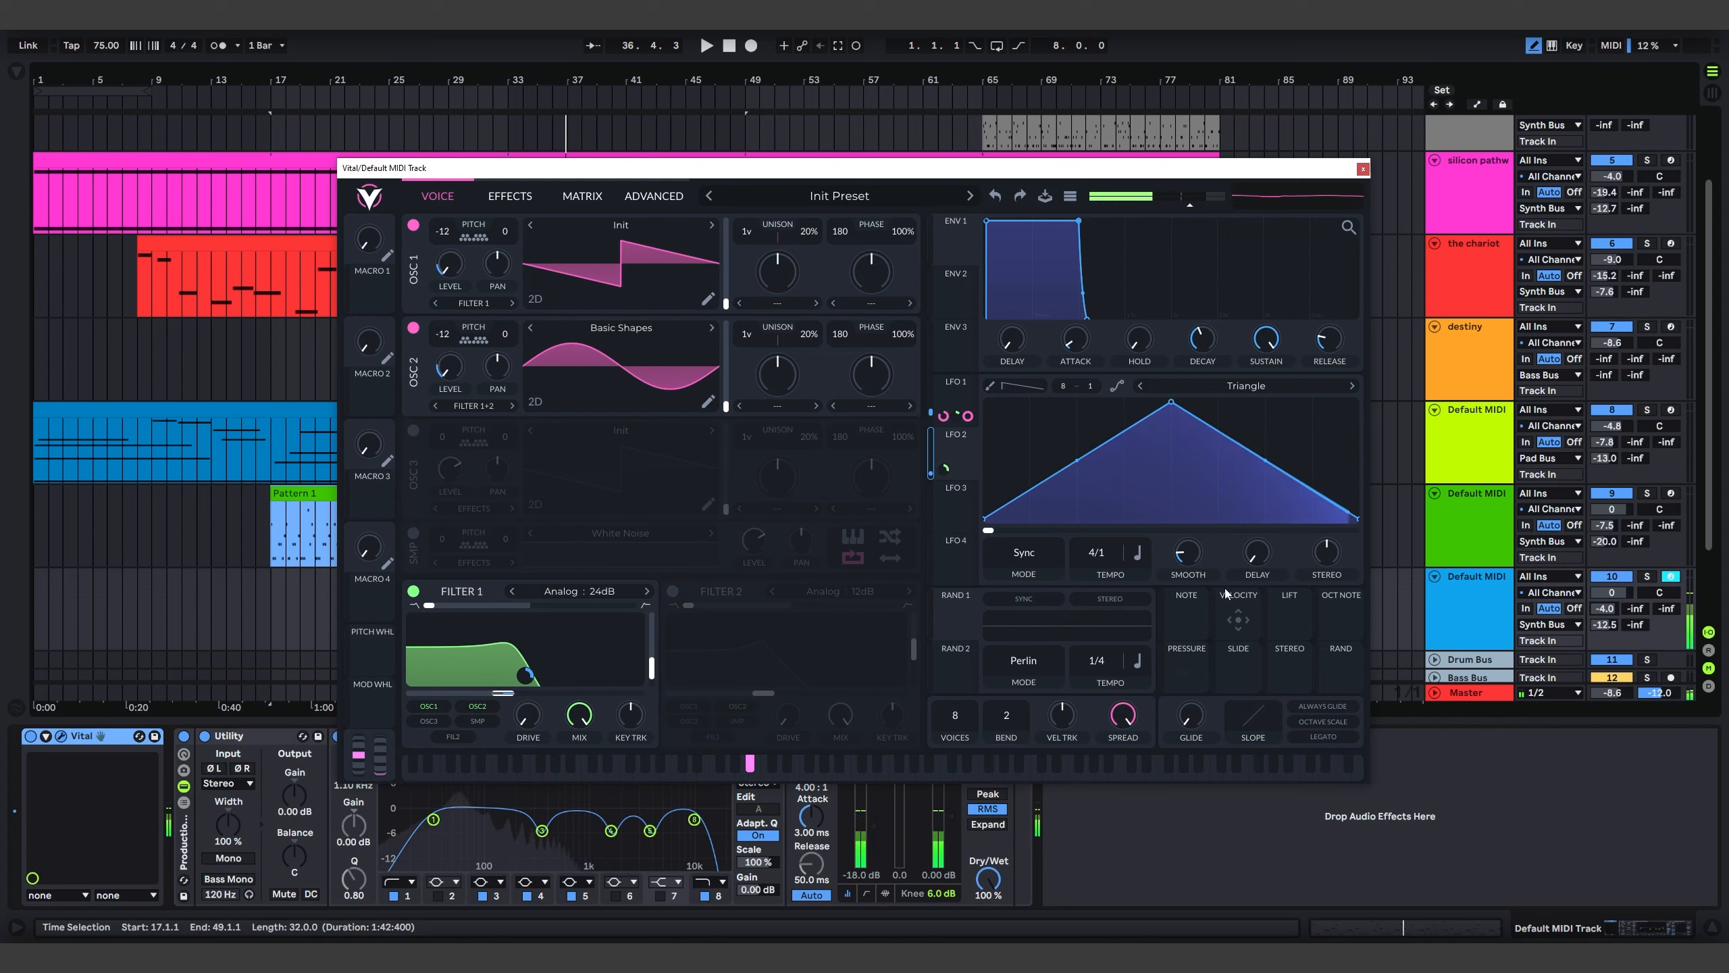
Return to LFO 1's shape and close the Vital window
{"action": "left_click", "coordinate": [964, 419]}
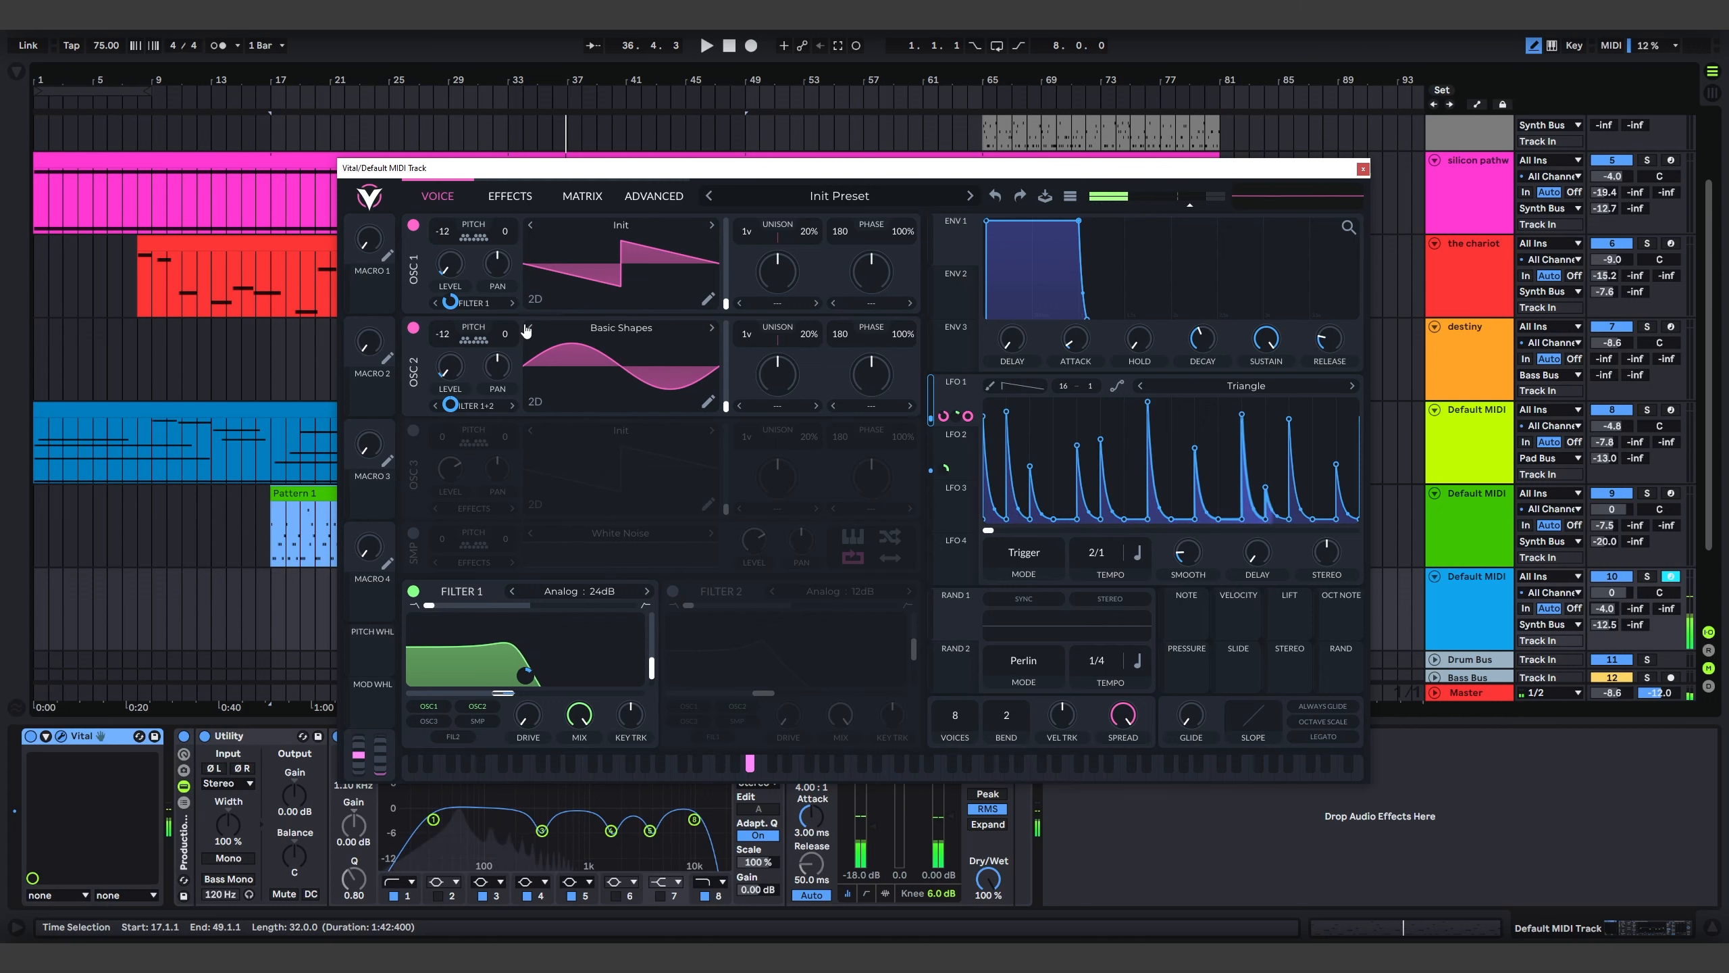
{"action": "left_click", "coordinate": [1363, 170]}
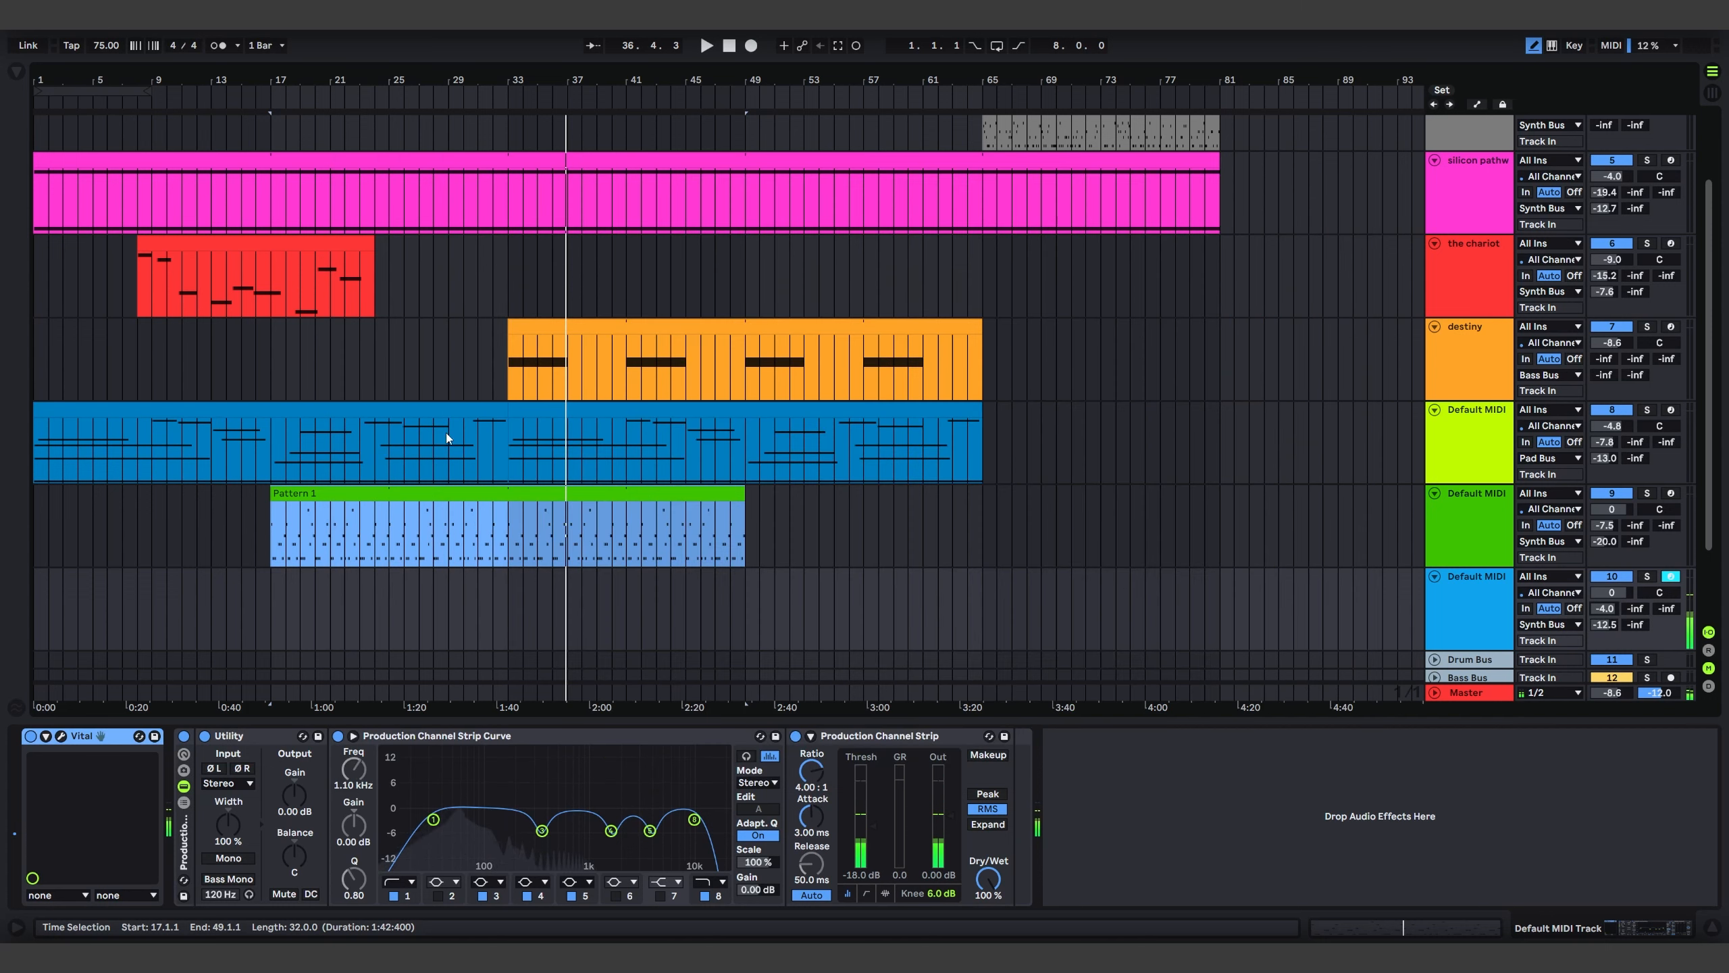
Play the arrangement briefly from bar 33, stop, and place the insert marker at bar 33 on track 10
{"action": "left_click", "coordinate": [510, 528]}
{"action": "key", "text": "space"}
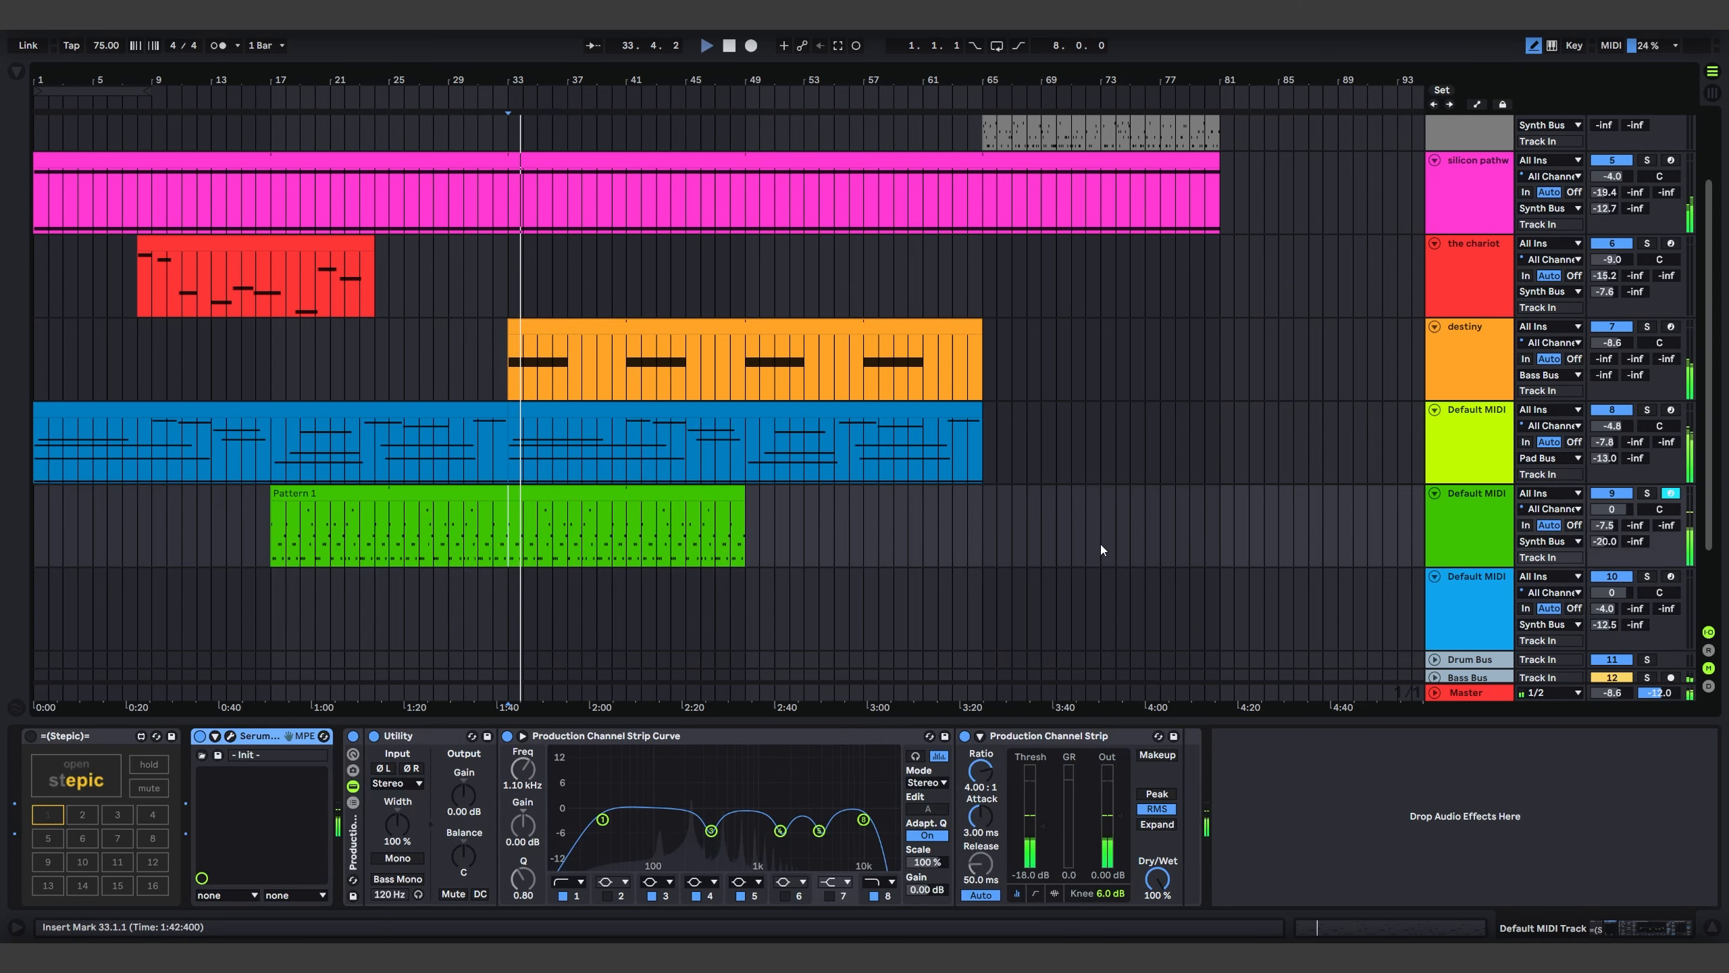
{"action": "key", "text": "space"}
{"action": "left_click", "coordinate": [510, 595]}
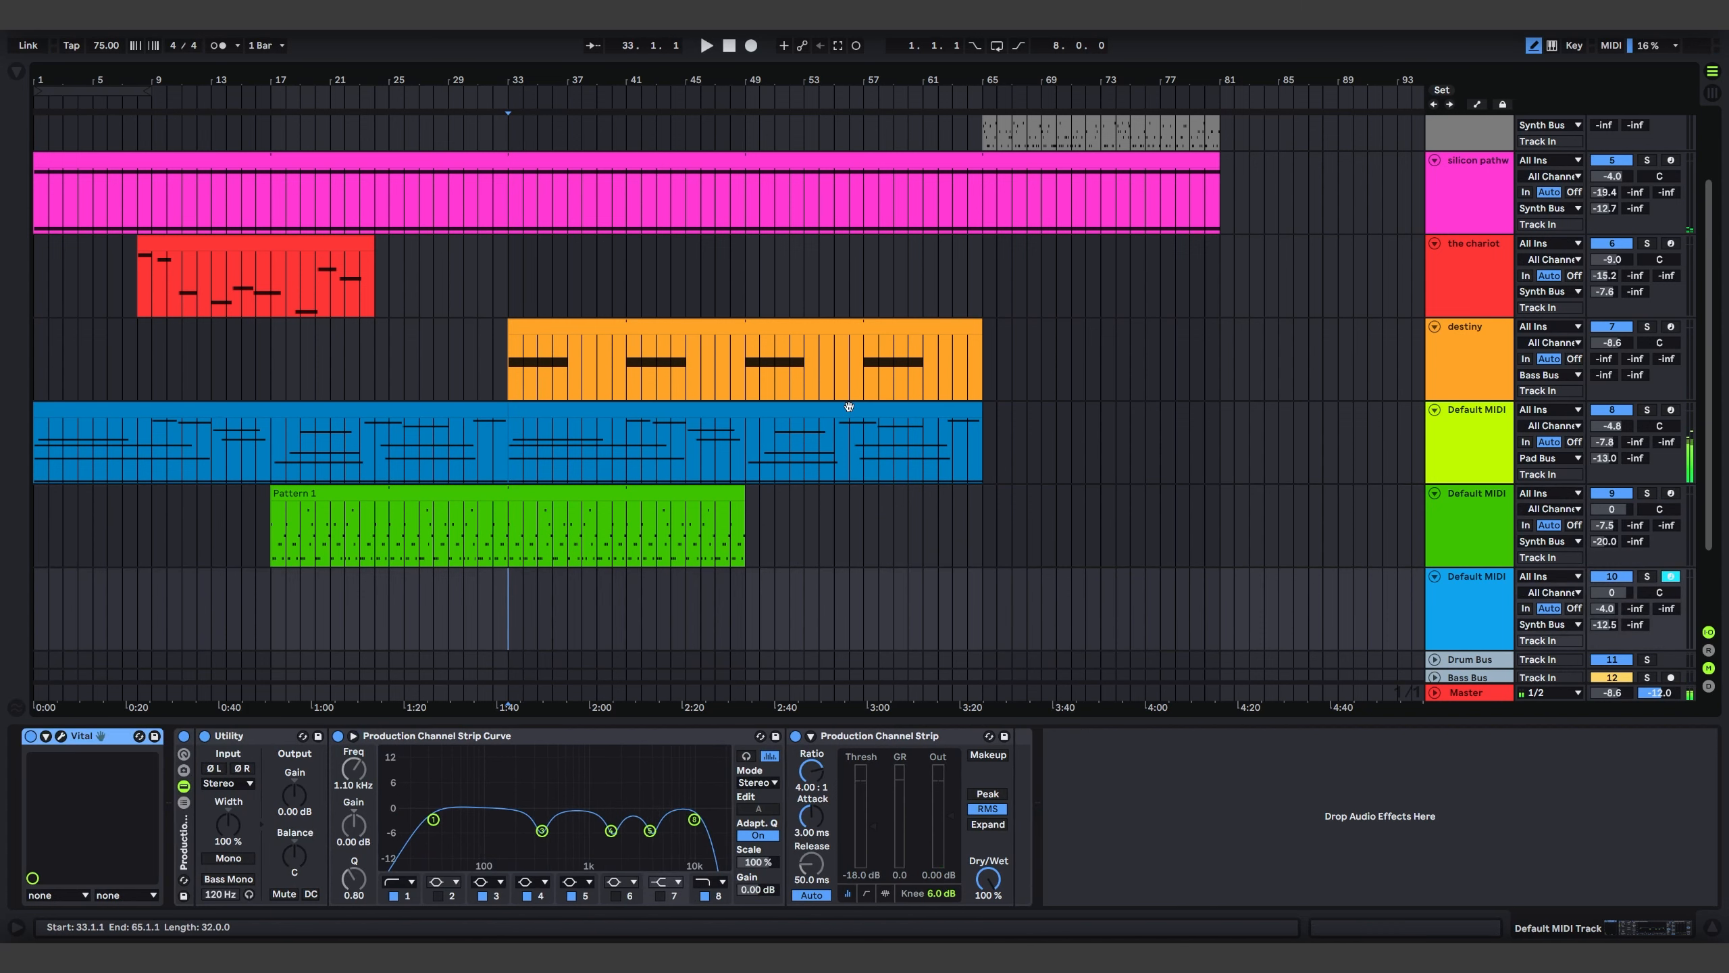
Play from bar 33, raise track 10's Utility gain to 5.56 dB, and stop playback
{"action": "key", "text": "space"}
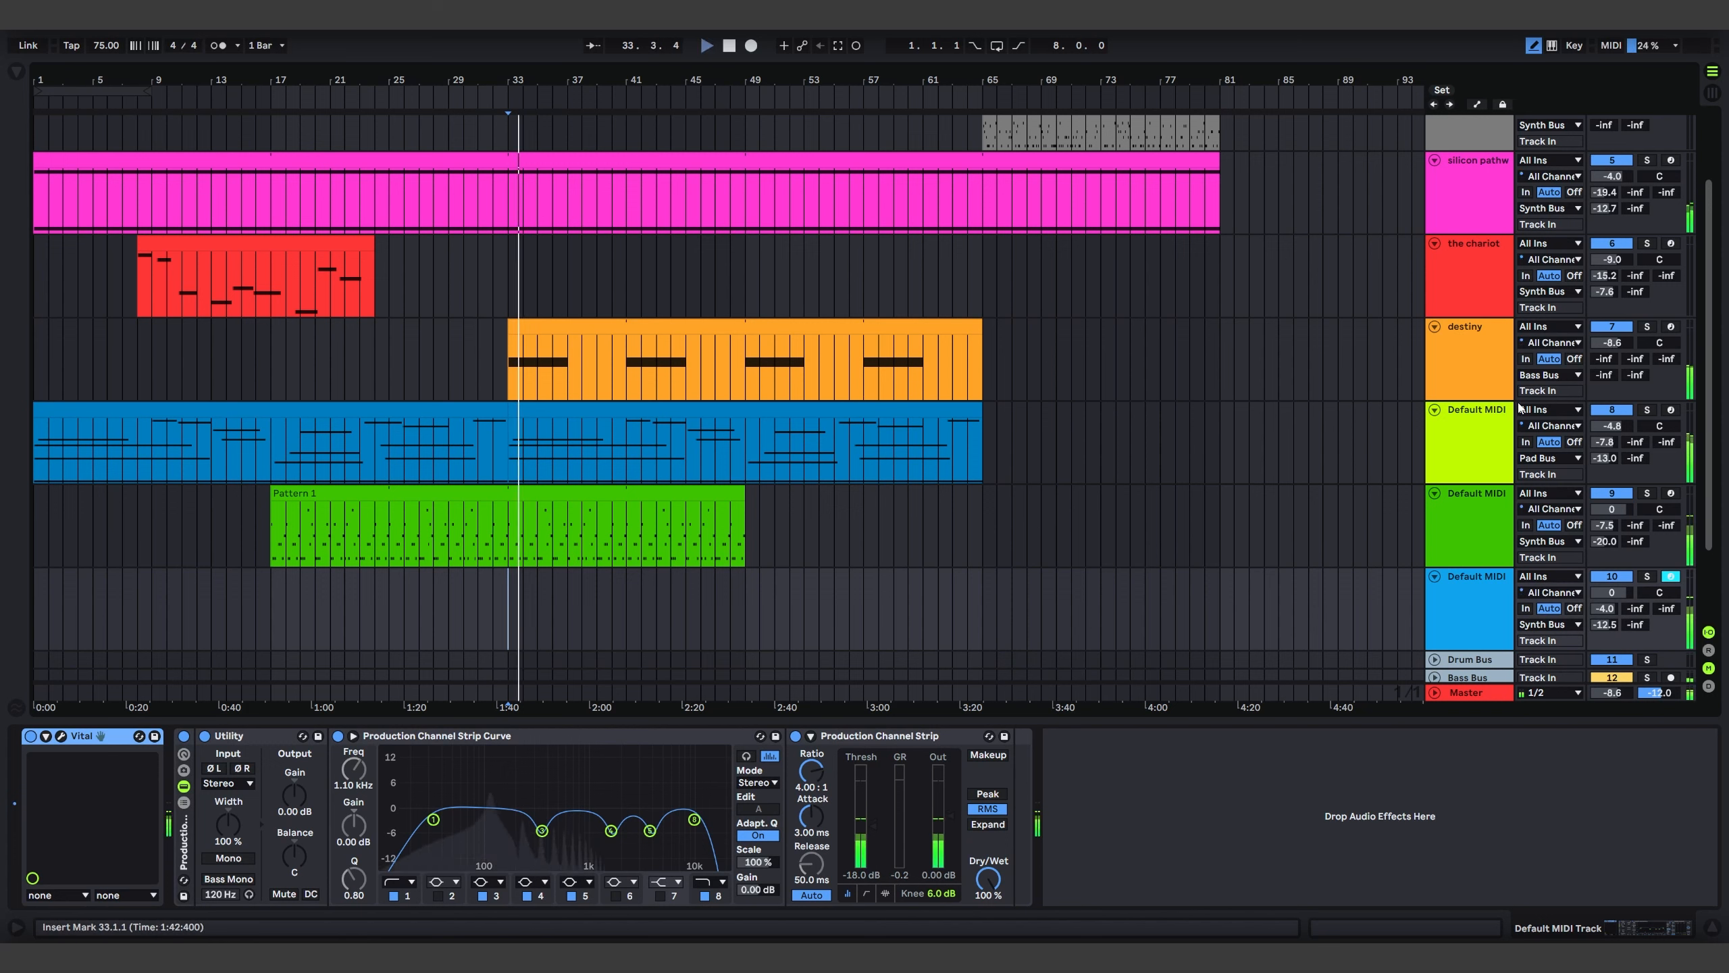
{"action": "left_click", "coordinate": [1482, 581]}
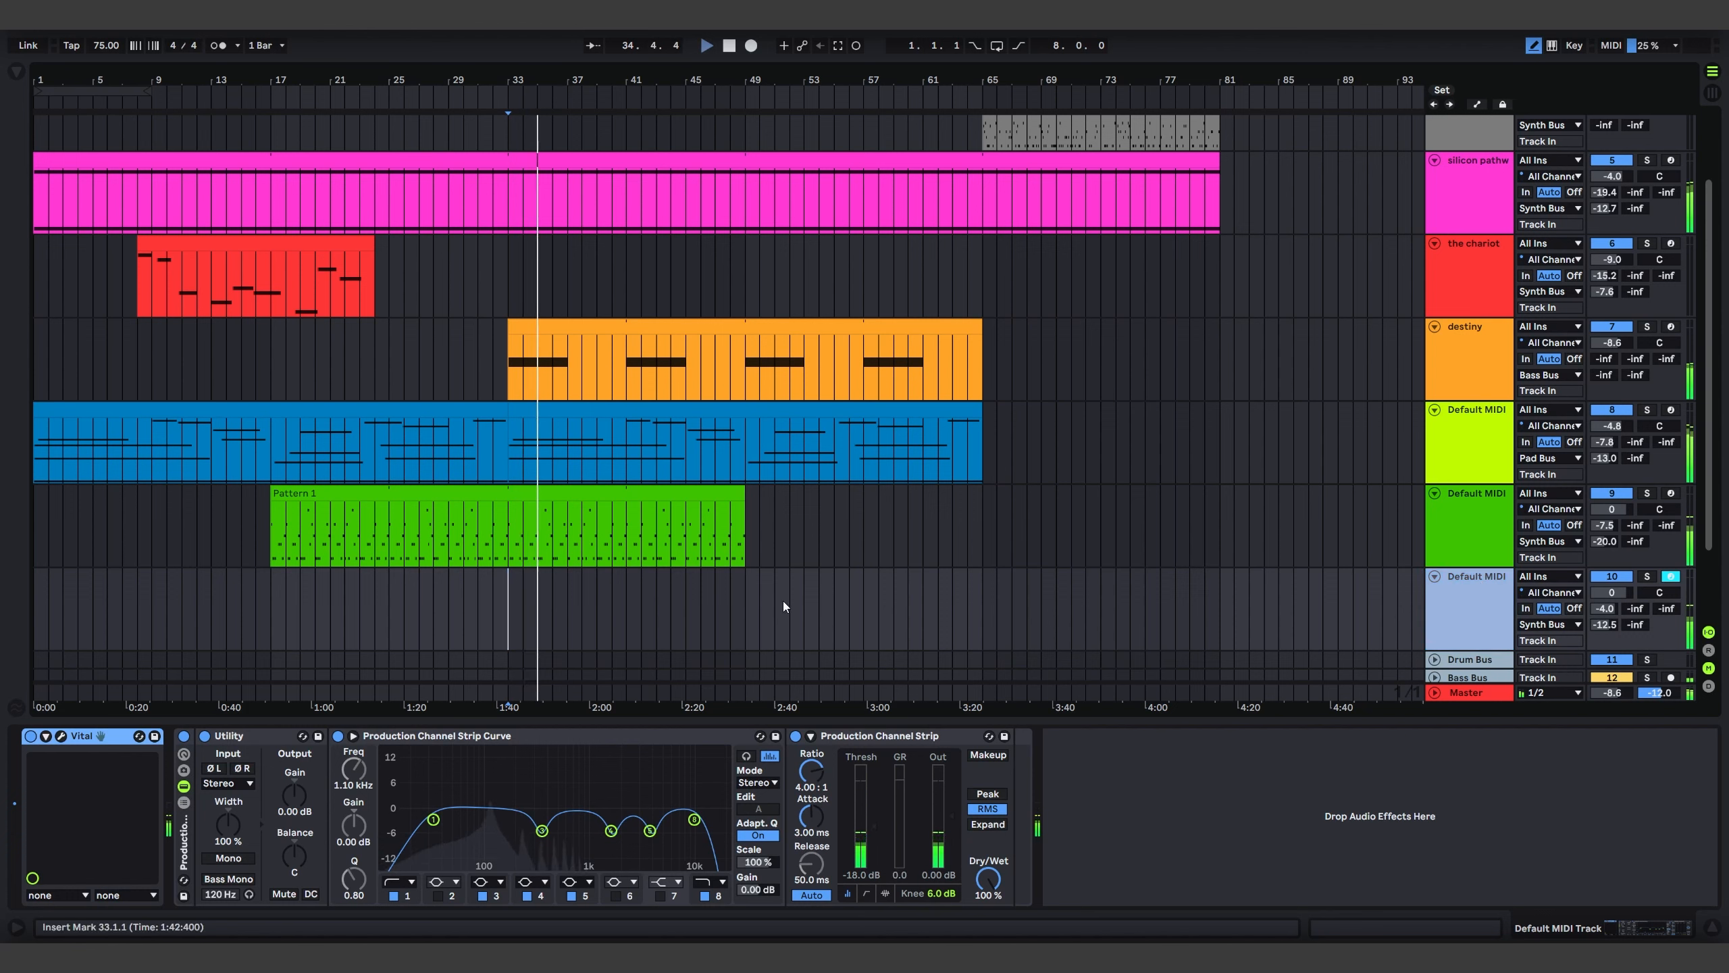
{"action": "mouse_move", "coordinate": [298, 798]}
{"action": "left_mouse_down"}
{"action": "mouse_move", "coordinate": [297, 736]}
{"action": "mouse_move", "coordinate": [298, 784]}
{"action": "left_mouse_up"}
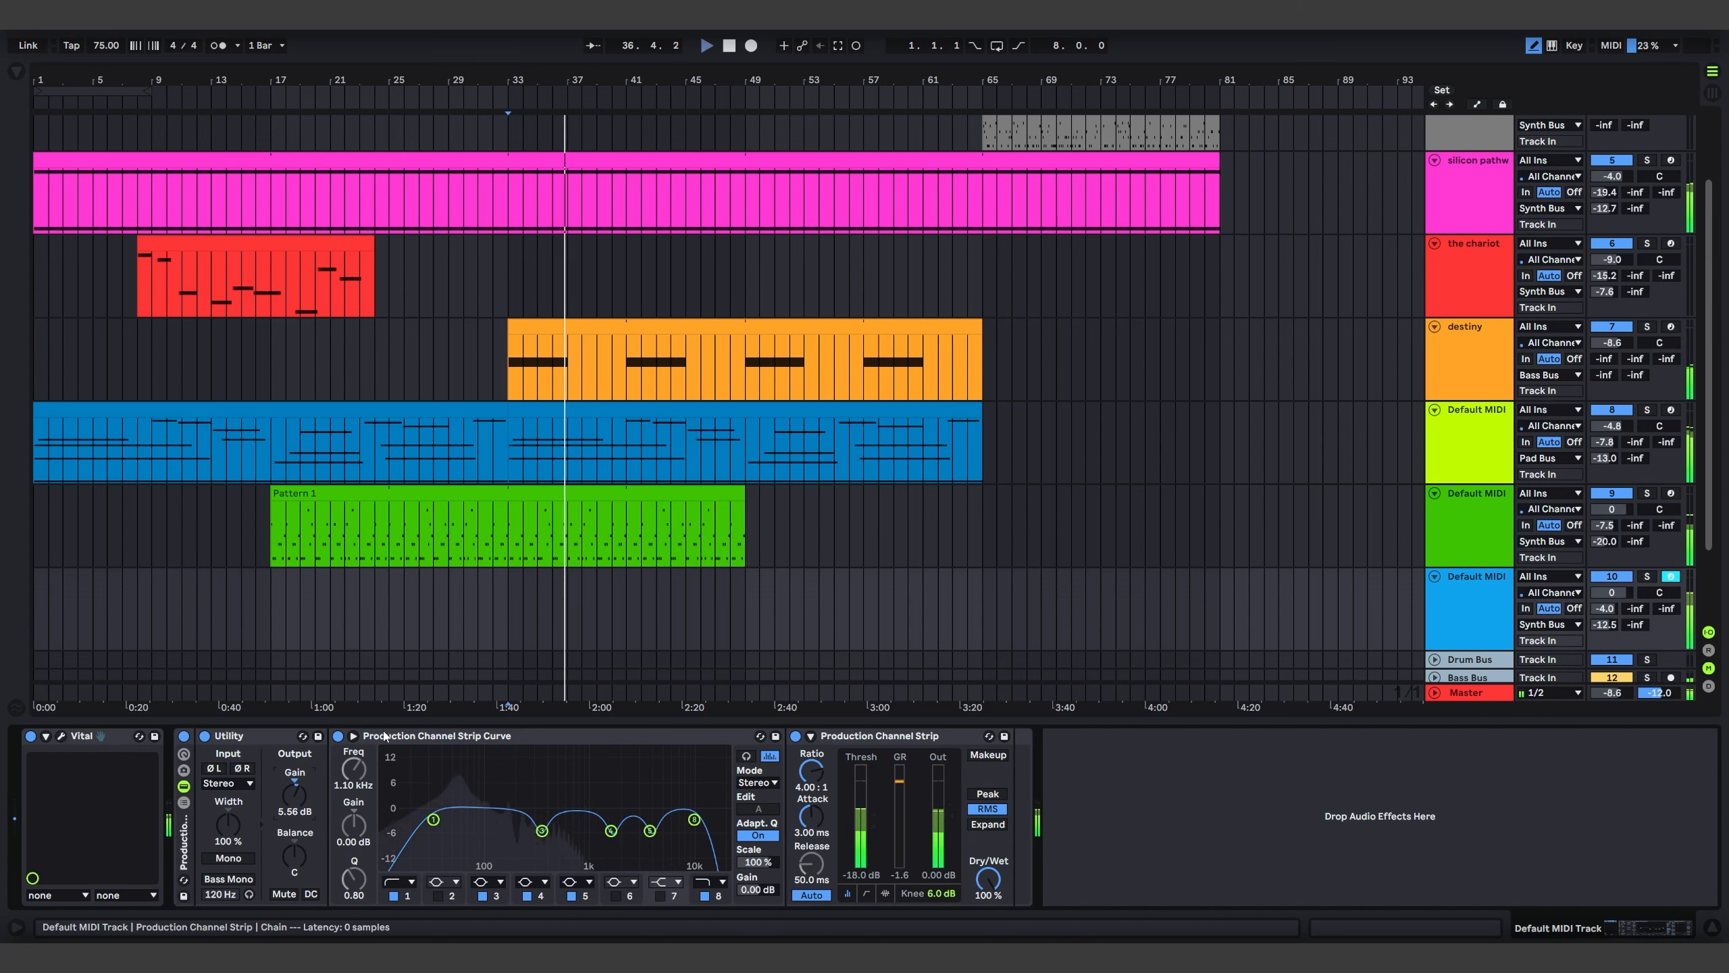
{"action": "key", "text": "space"}
Enable the Compressor effect in track 10's Vital and set it to Single Band mode
{"action": "left_click", "coordinate": [62, 736]}
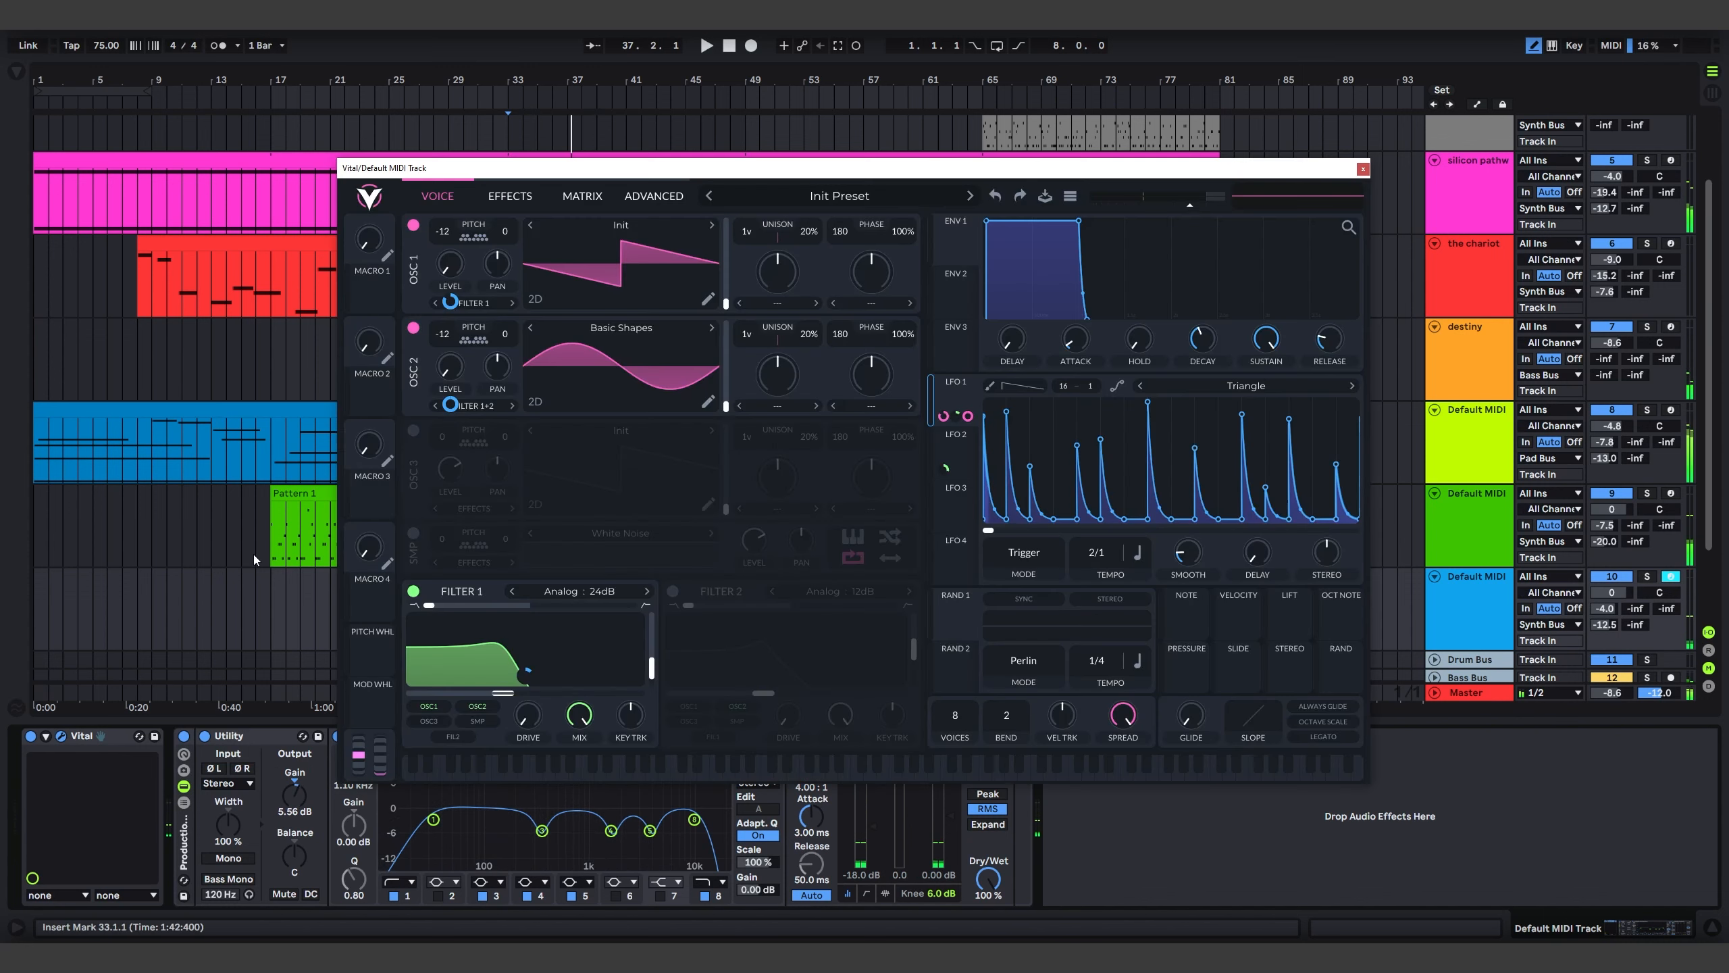
{"action": "left_click", "coordinate": [510, 195]}
{"action": "left_click", "coordinate": [421, 288]}
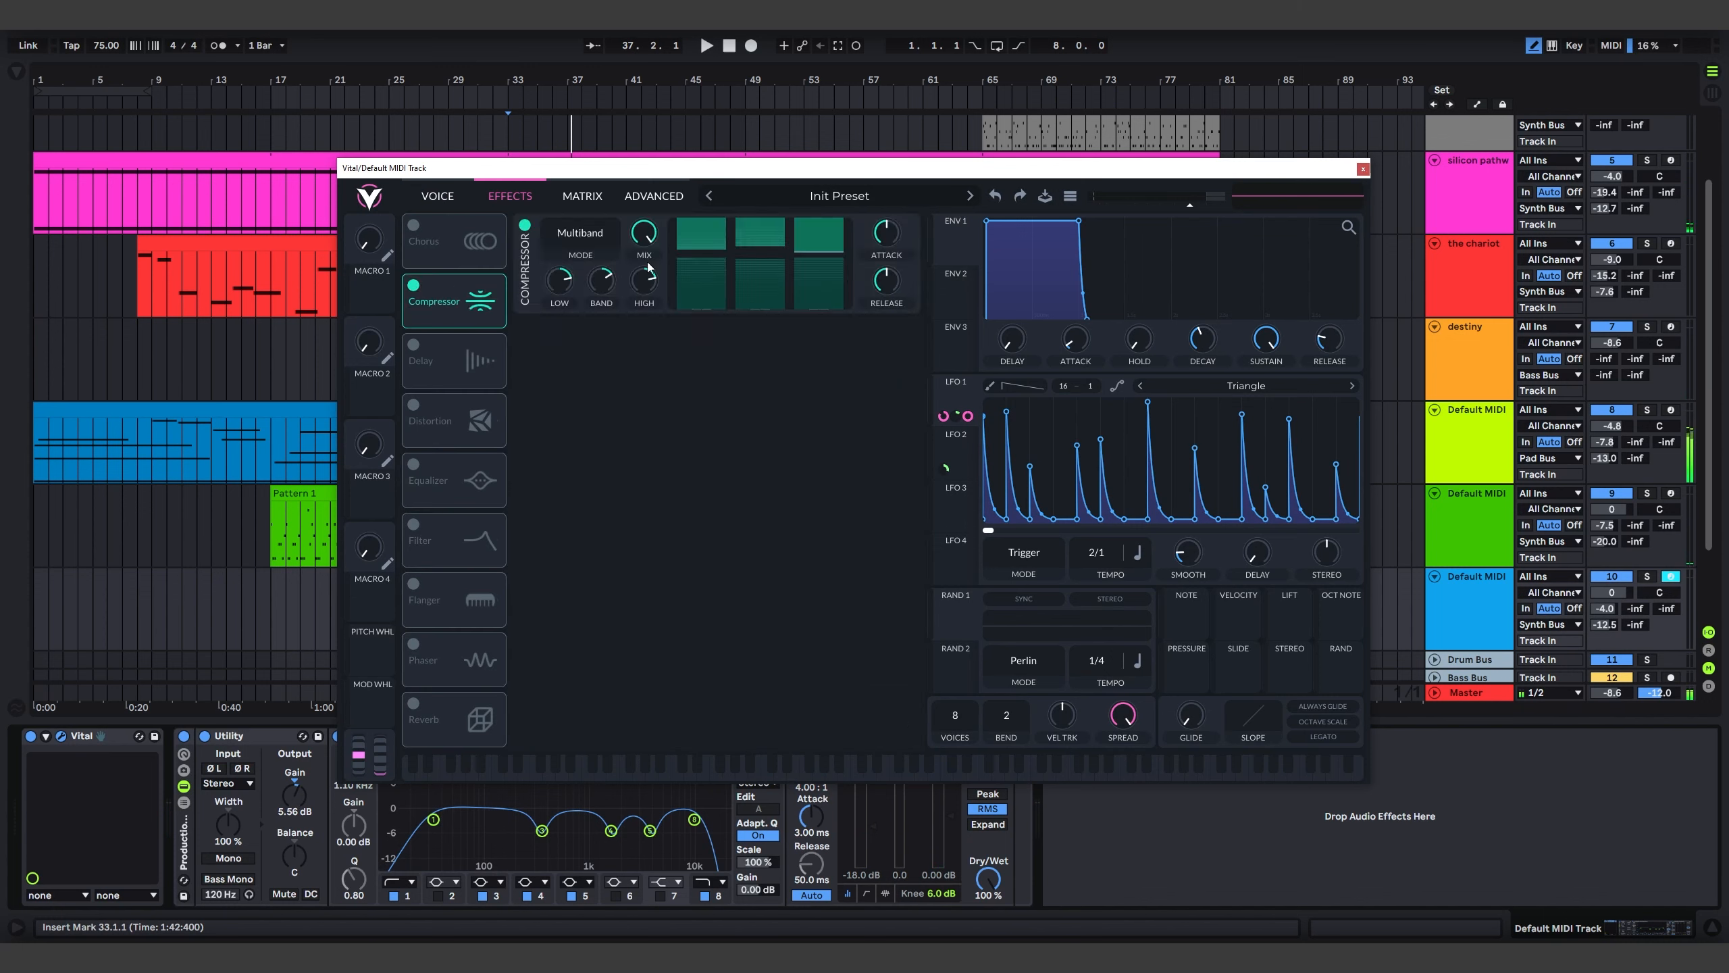
{"action": "left_click", "coordinate": [580, 232]}
{"action": "left_click", "coordinate": [605, 285]}
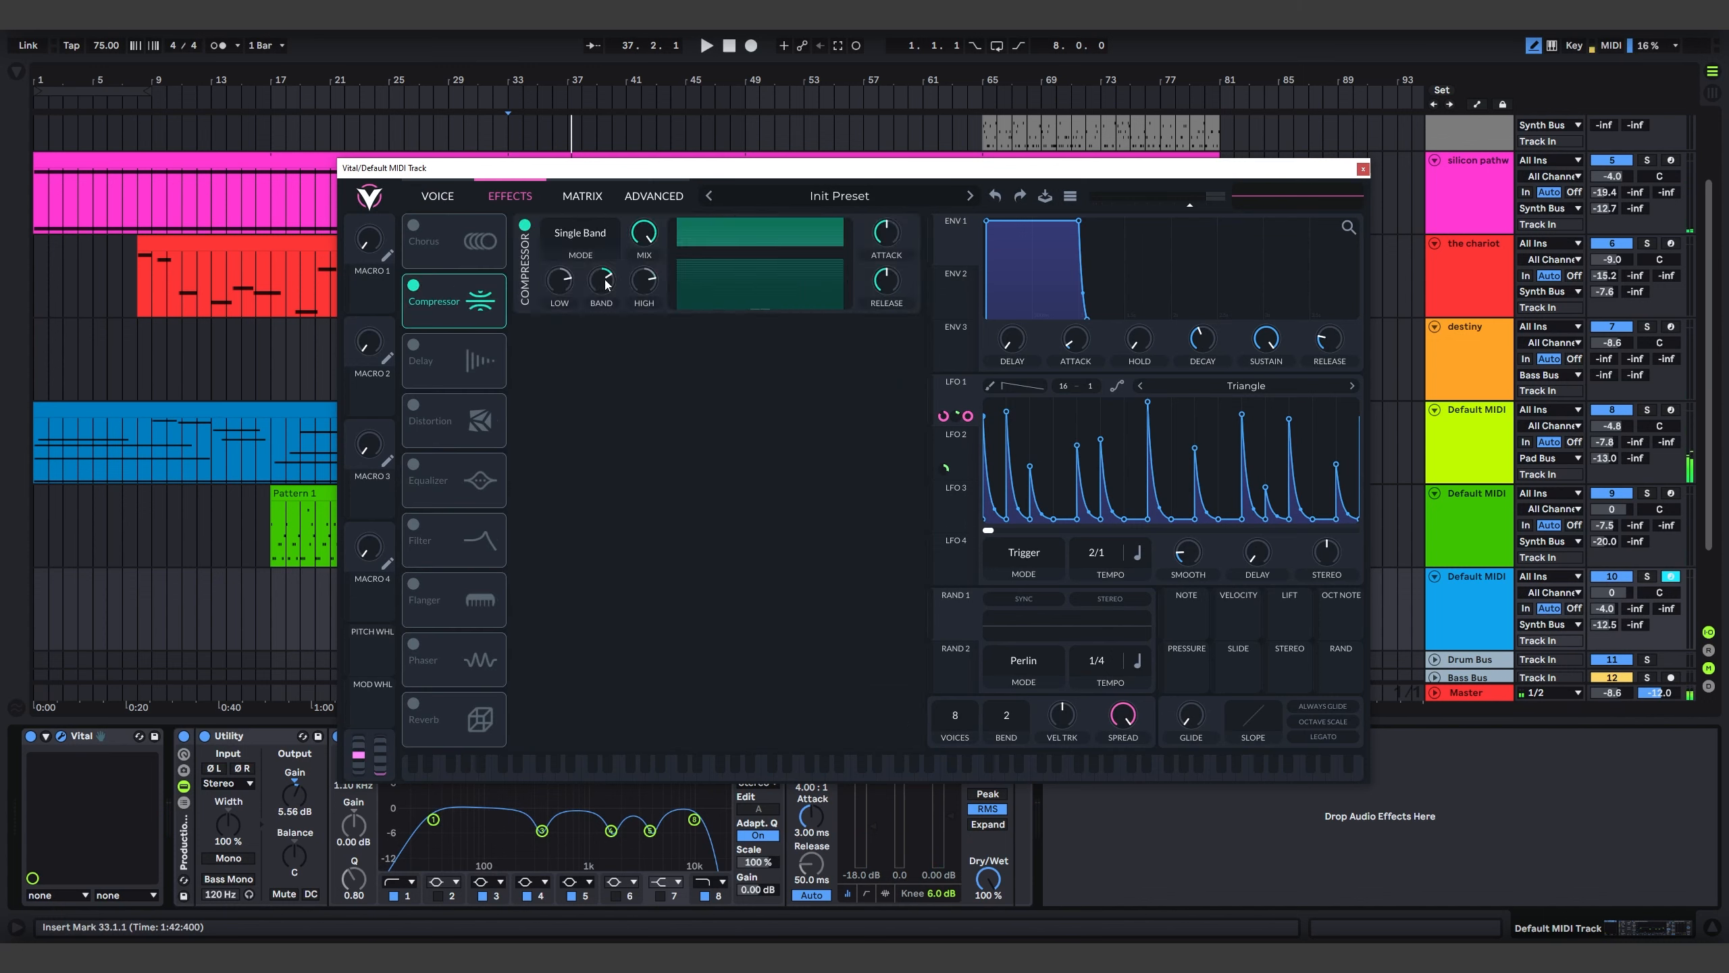
Lower the compressor's attack and raise its release at full mix, and set track 10's Utility gain to -3.33 dB
{"action": "left_click_drag", "start_coordinate": [644, 235], "coordinate": [644, 270]}
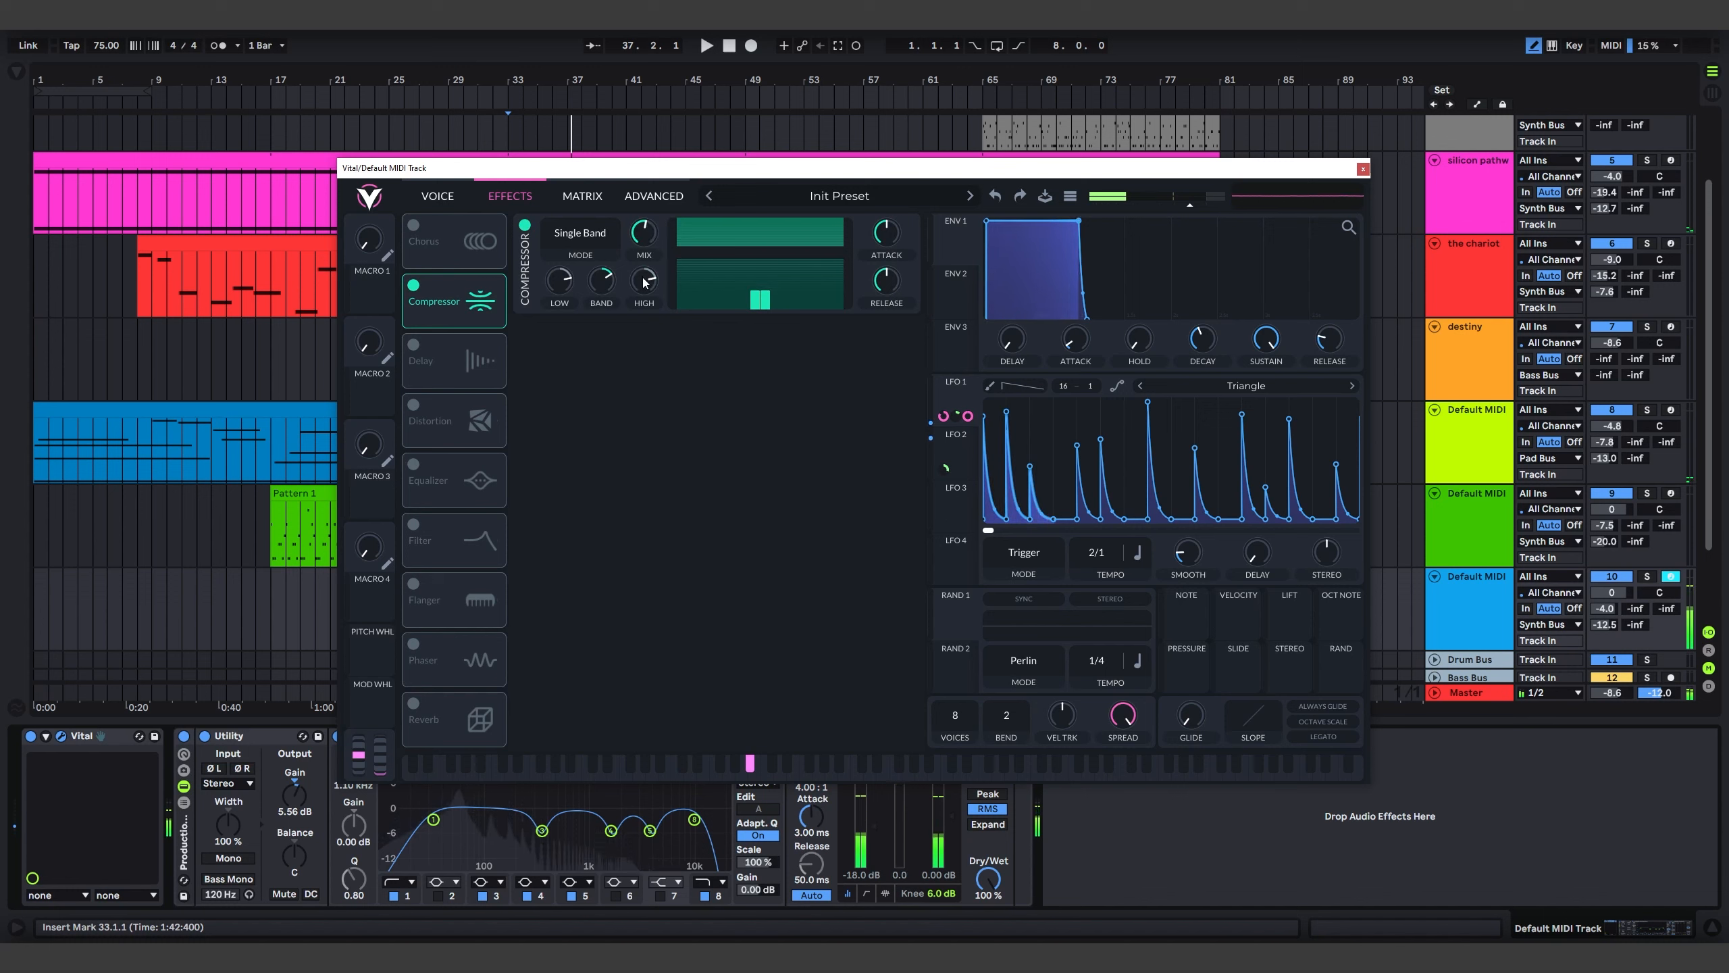
{"action": "left_click_drag", "start_coordinate": [866, 252], "coordinate": [886, 265]}
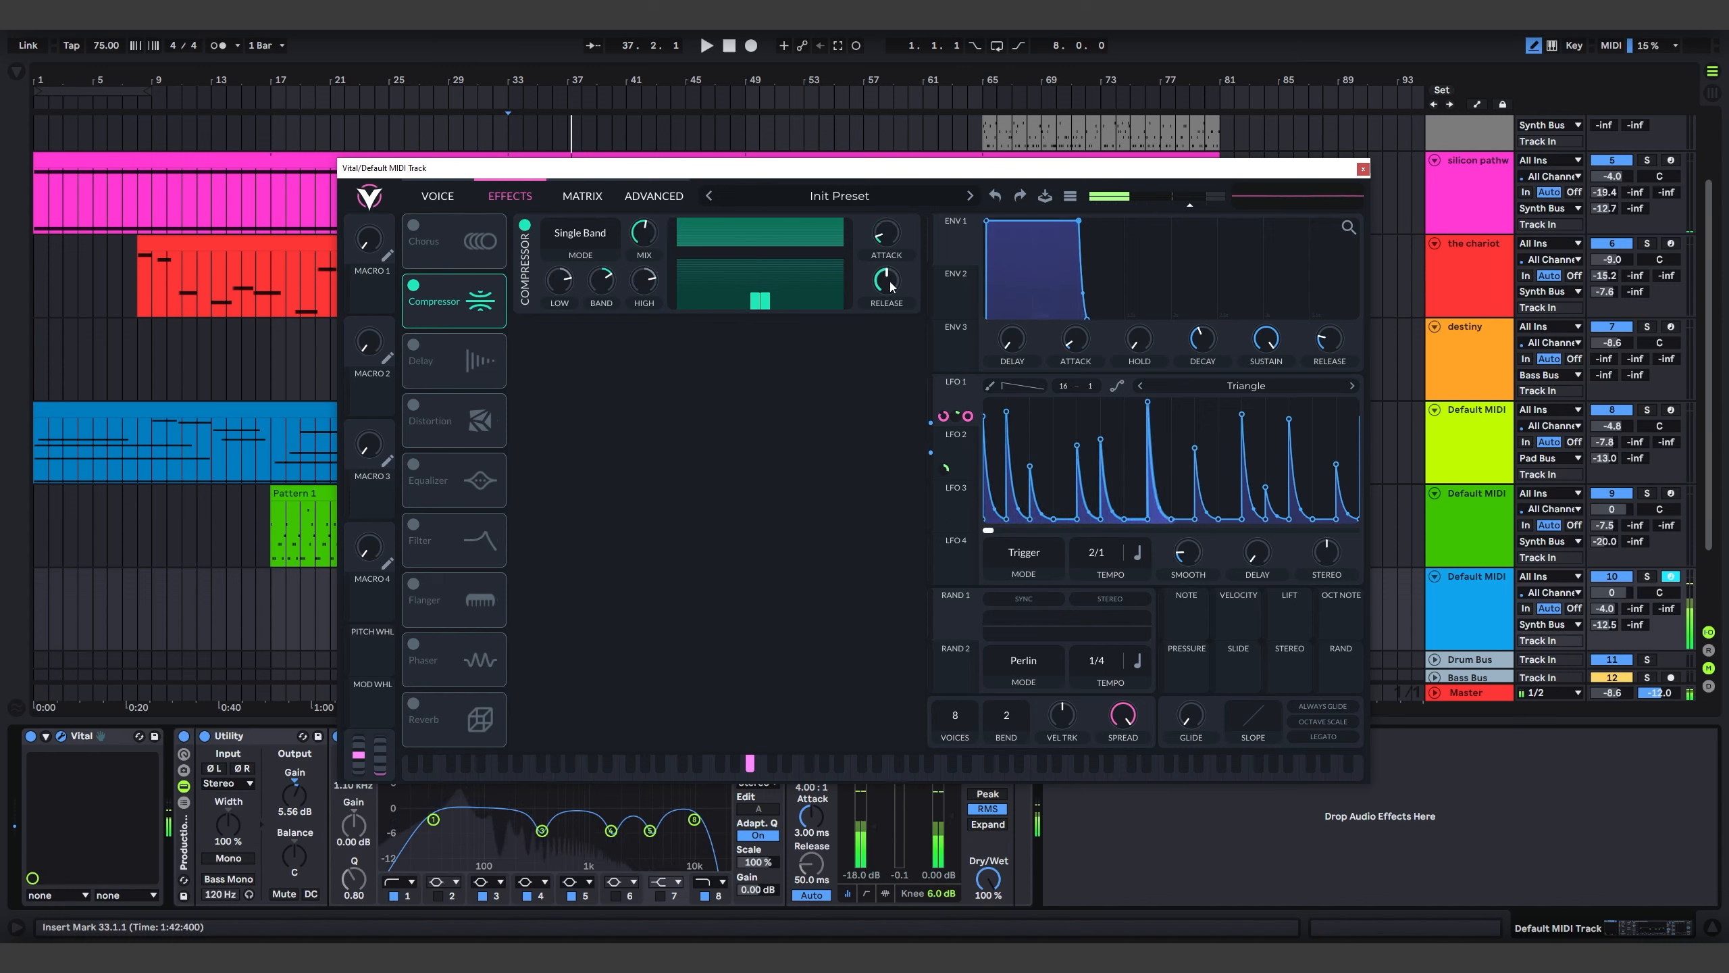
{"action": "left_click_drag", "start_coordinate": [646, 237], "coordinate": [658, 205]}
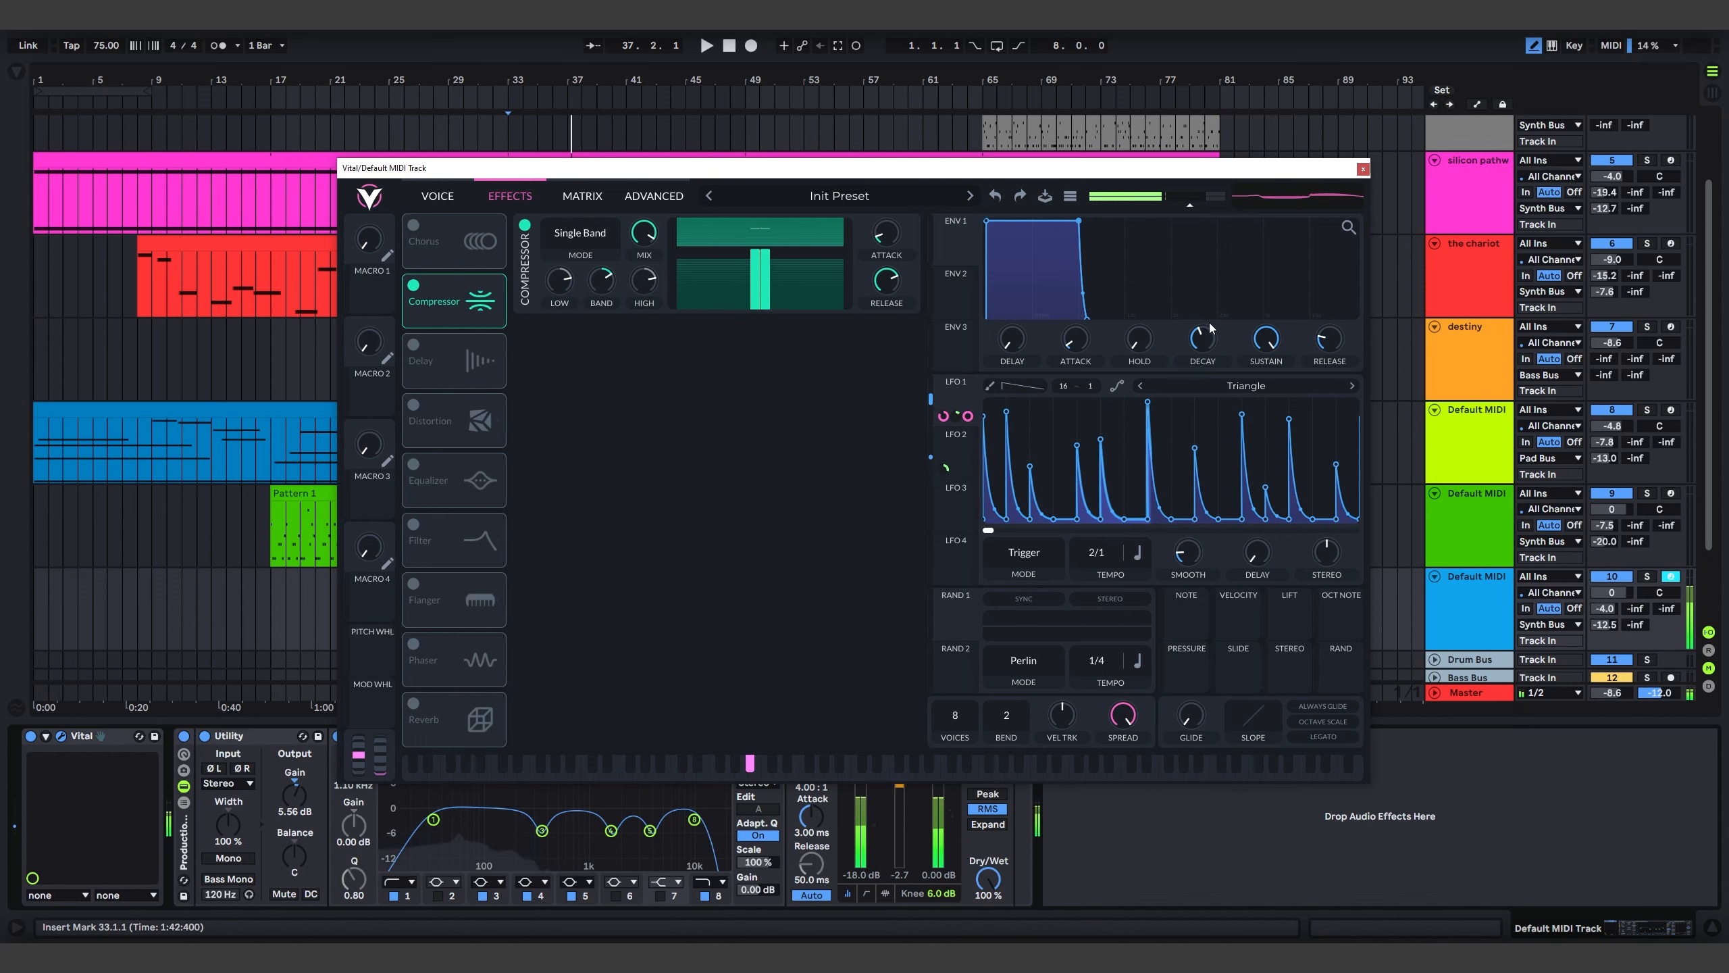
{"action": "left_click", "coordinate": [1362, 169]}
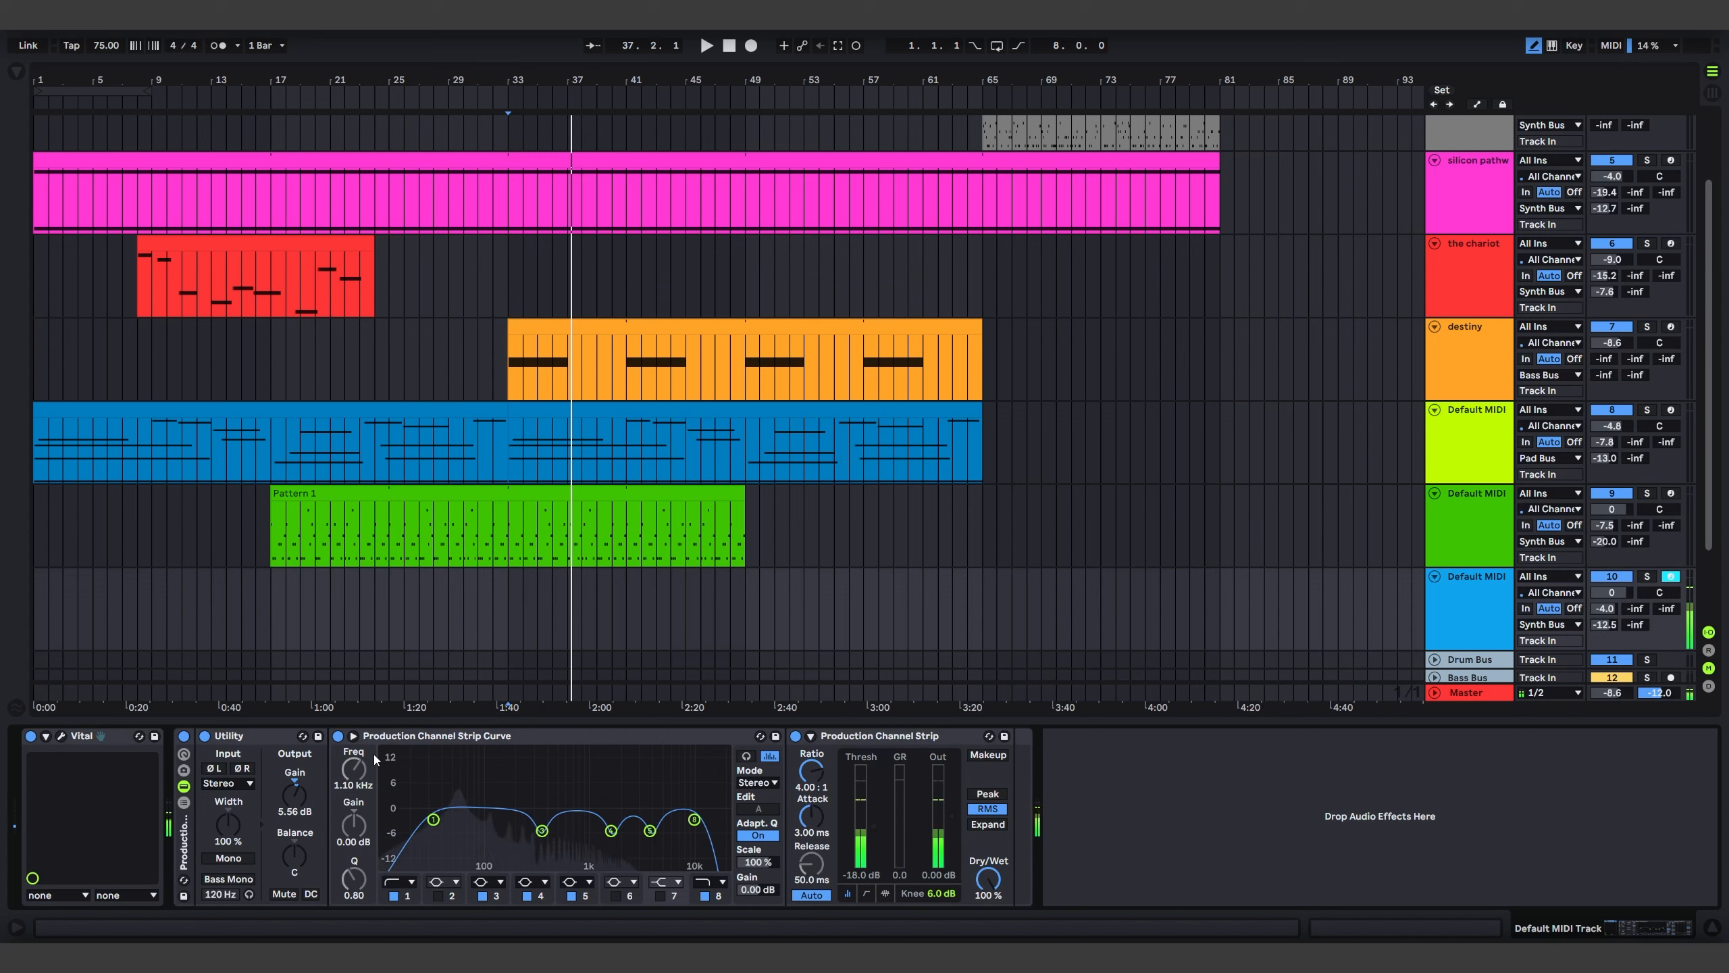
{"action": "left_click_drag", "start_coordinate": [295, 796], "coordinate": [295, 820]}
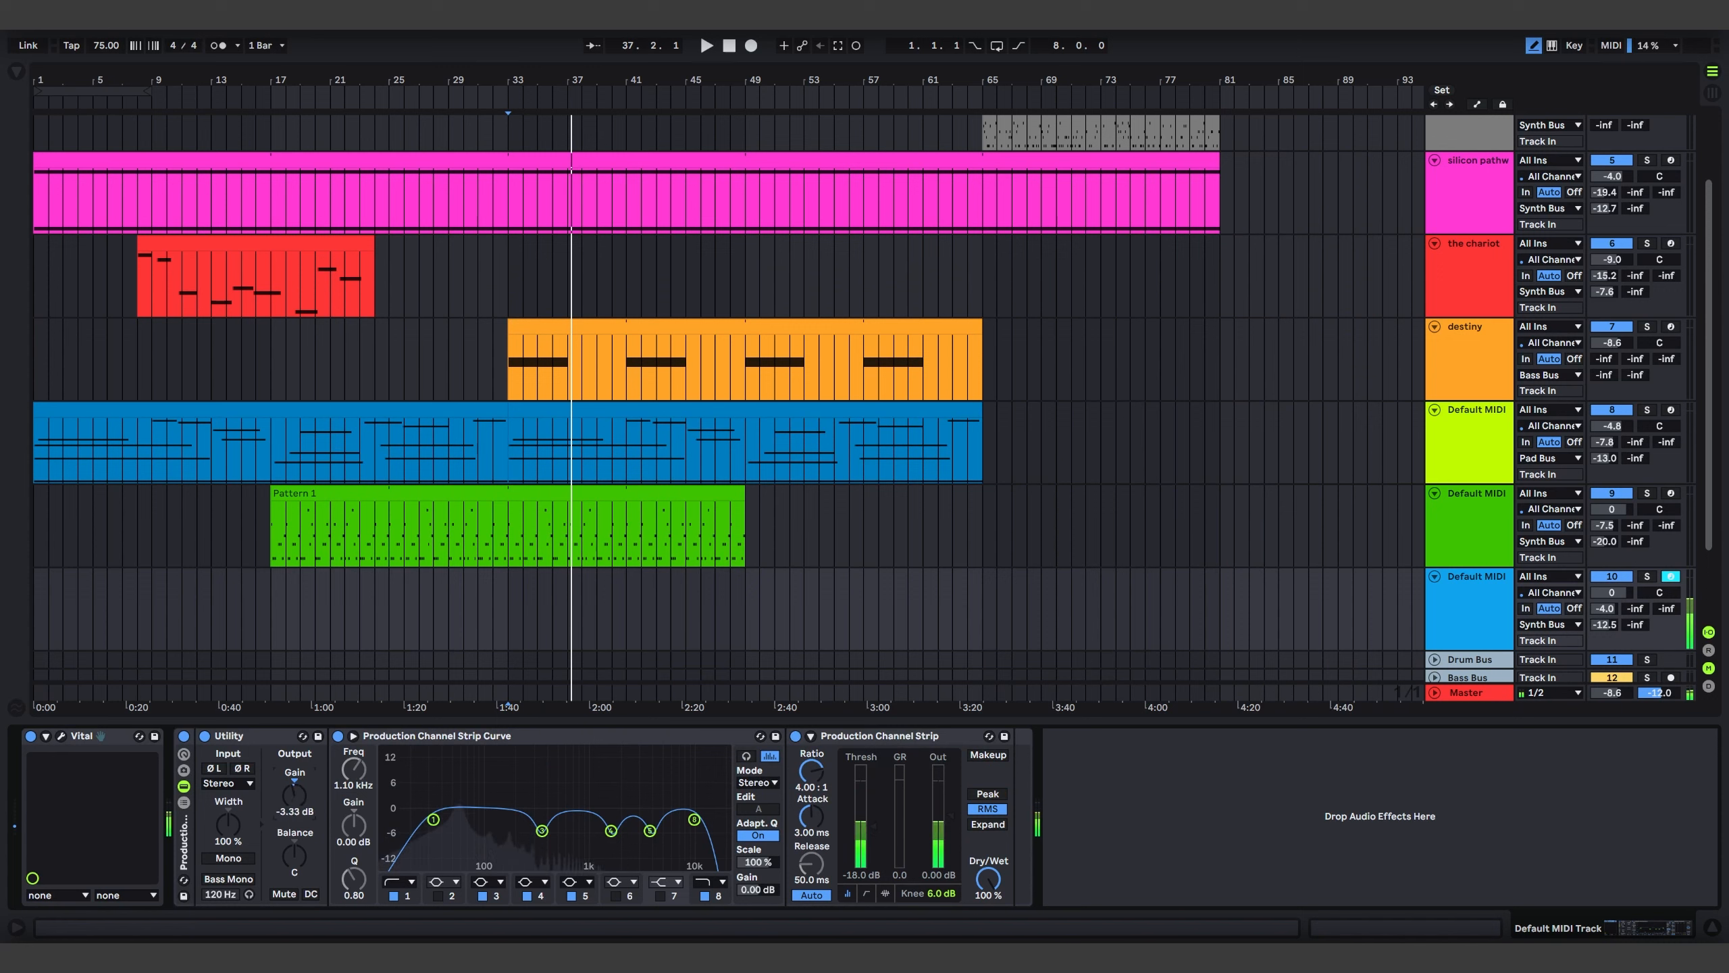
Create a MIDI clip on track 10 from bar 33 to 49 and fill it with one 16-bar A#1 note on a 1 Bar grid
{"action": "left_click_drag", "start_coordinate": [529, 603], "coordinate": [752, 602]}
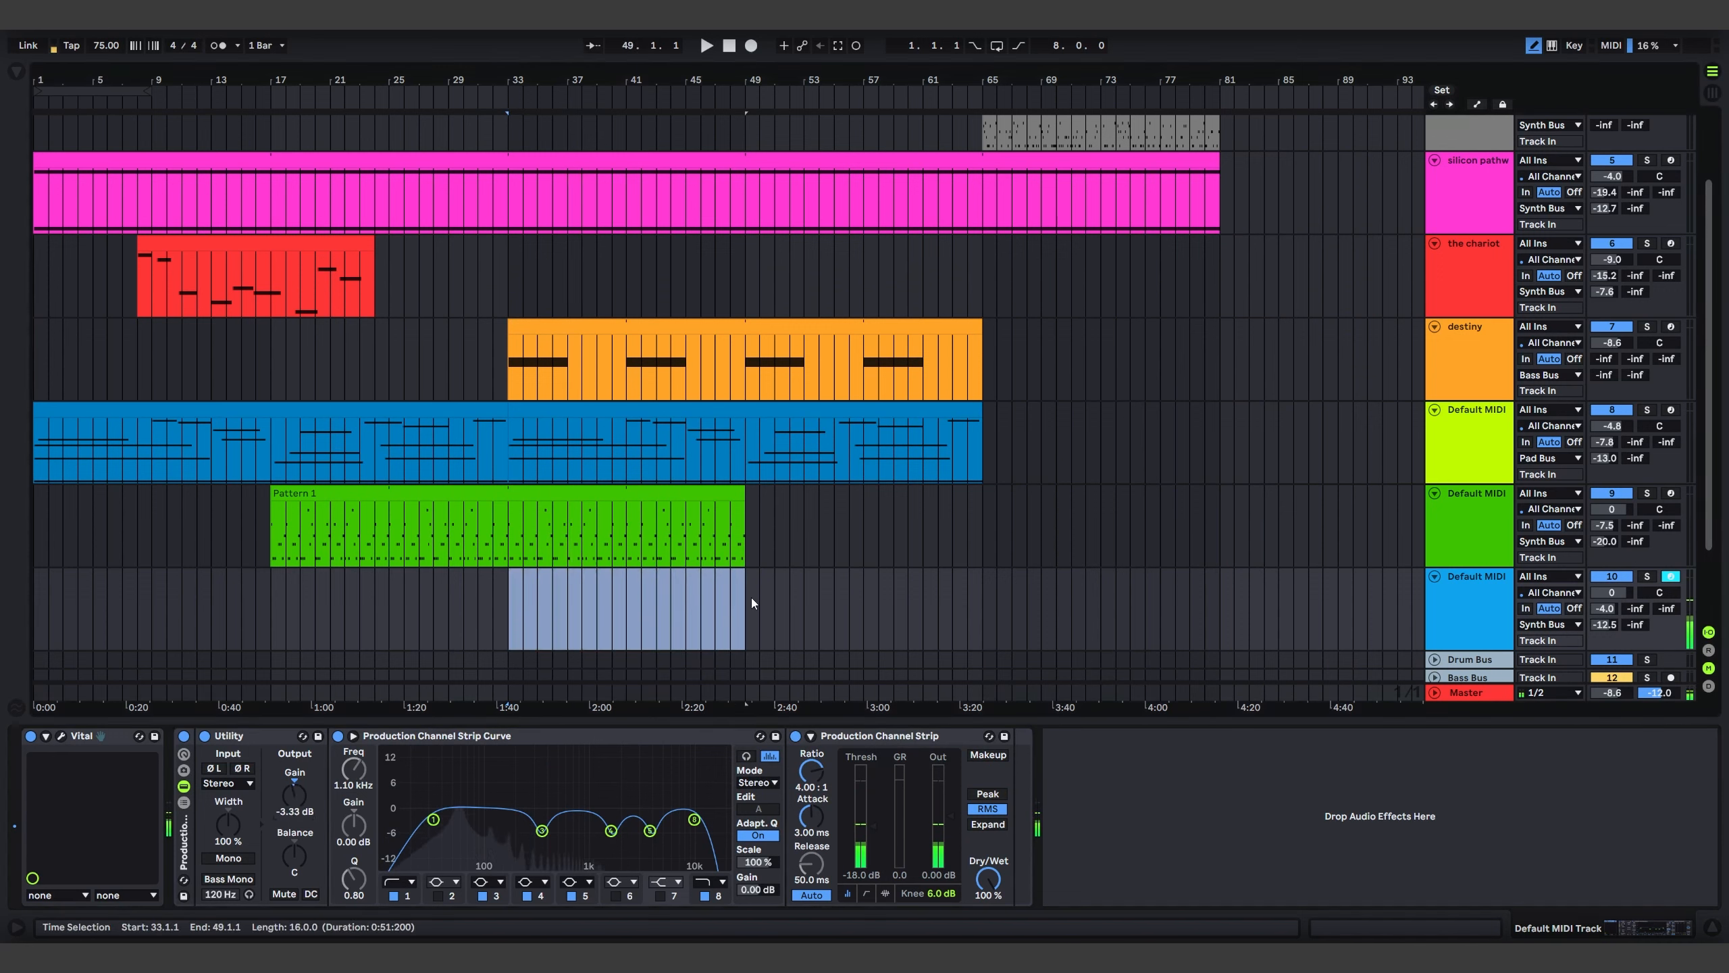
{"action": "key", "text": "ctrl+shift+m"}
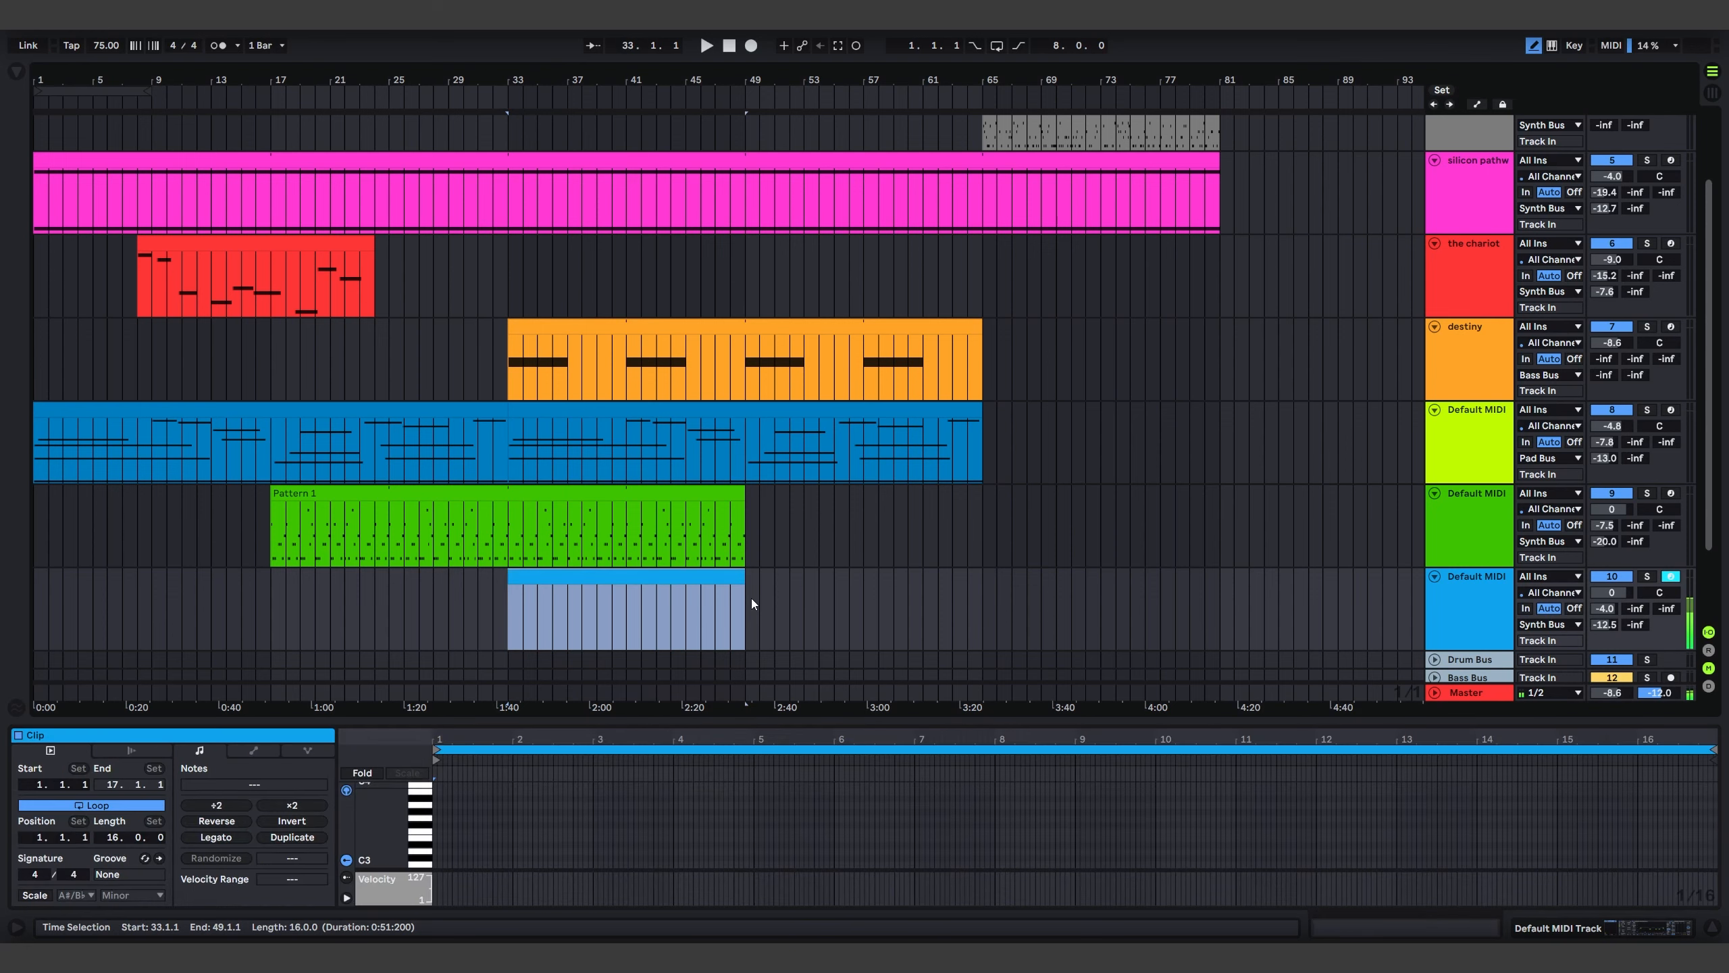
{"action": "left_click_drag", "start_coordinate": [593, 724], "coordinate": [593, 417]}
{"action": "right_click", "coordinate": [561, 616]}
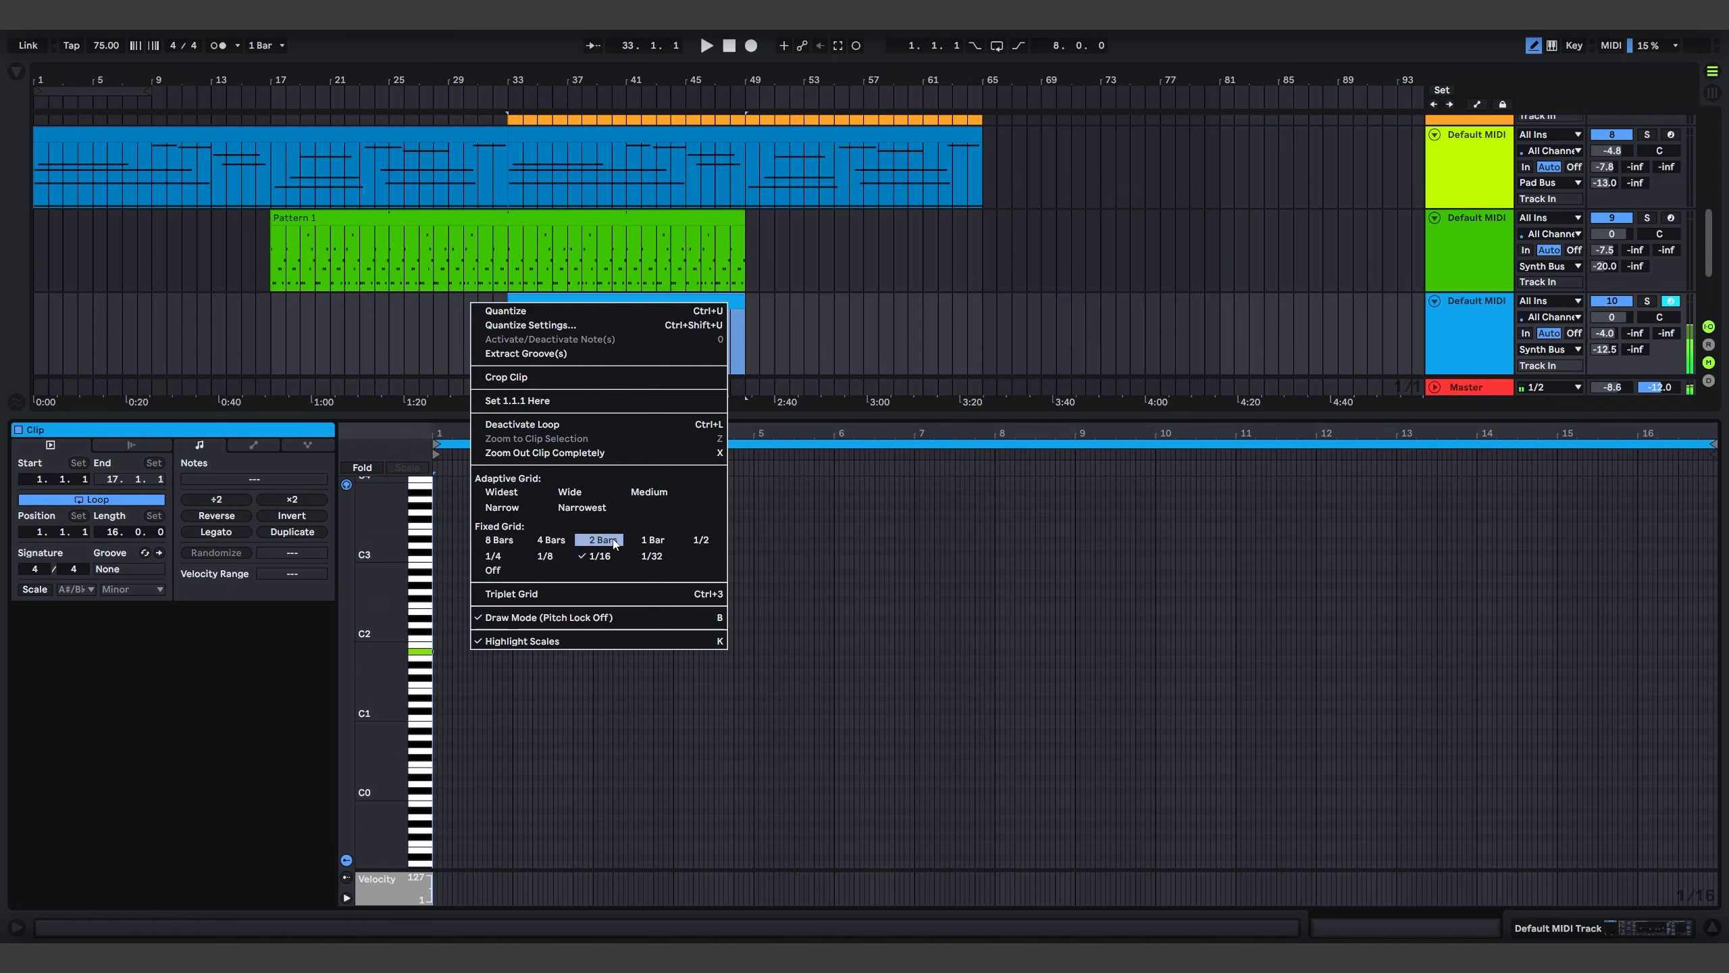
{"action": "left_click", "coordinate": [657, 540]}
{"action": "left_click", "coordinate": [451, 650]}
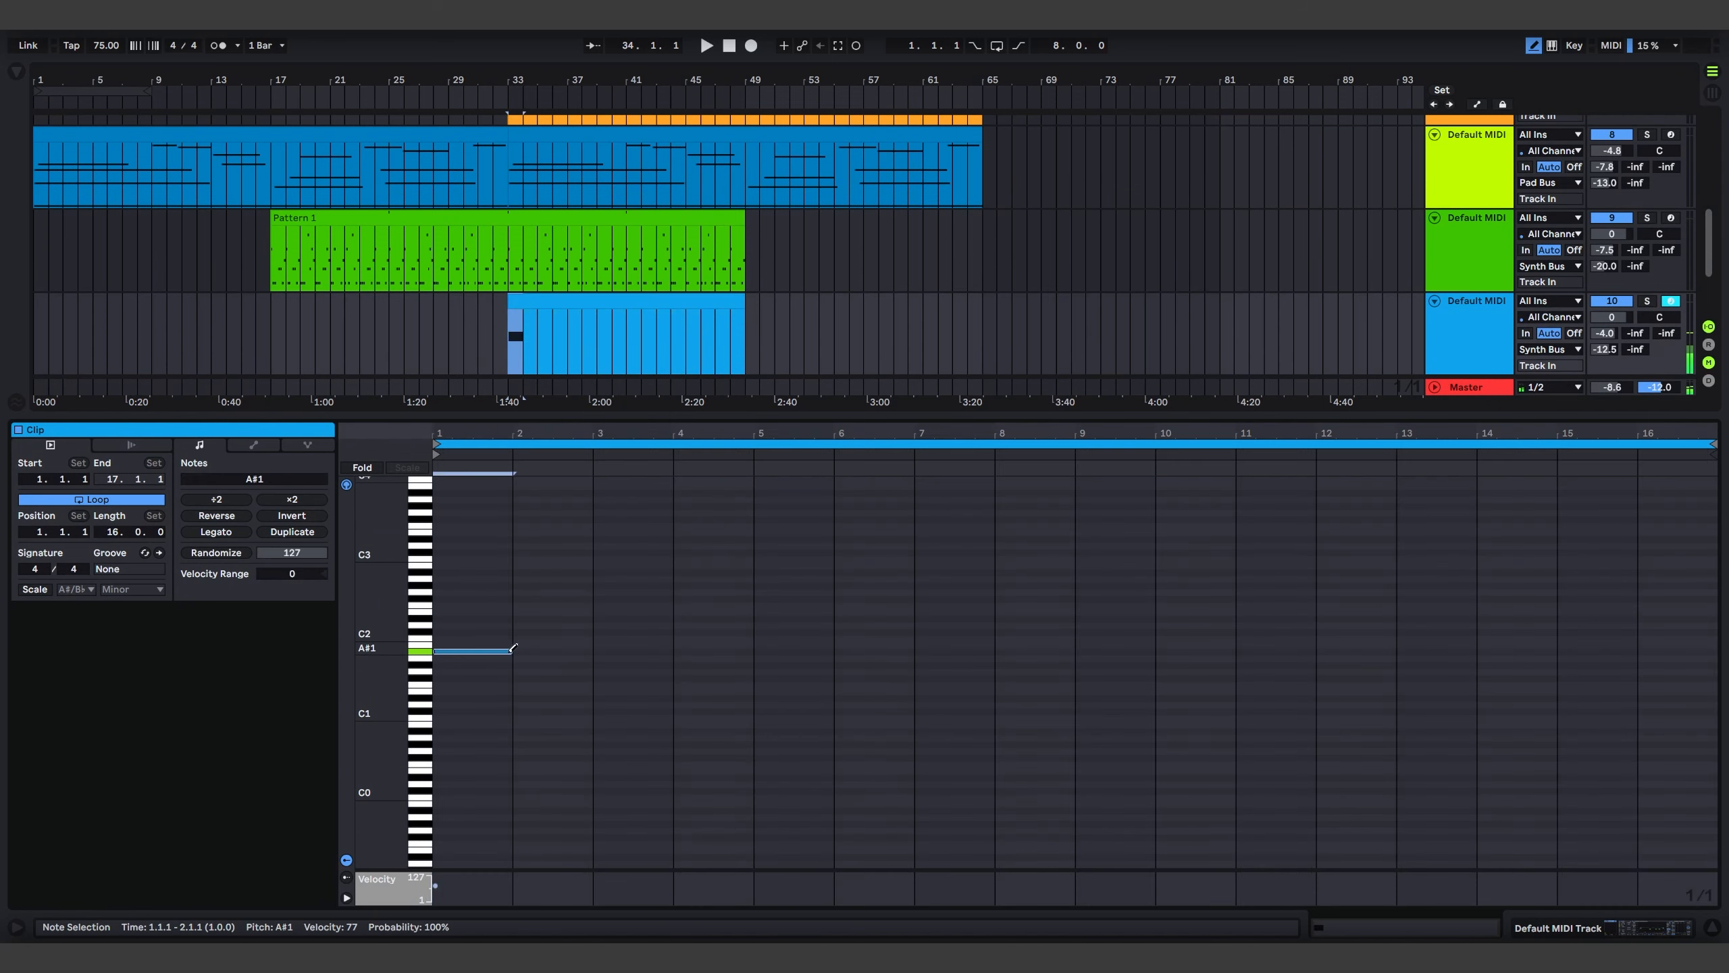
{"action": "left_click_drag", "start_coordinate": [525, 652], "coordinate": [1709, 667]}
Start playback and add Pro-C 2 from the Effects collection to track 10
{"action": "key", "text": "space"}
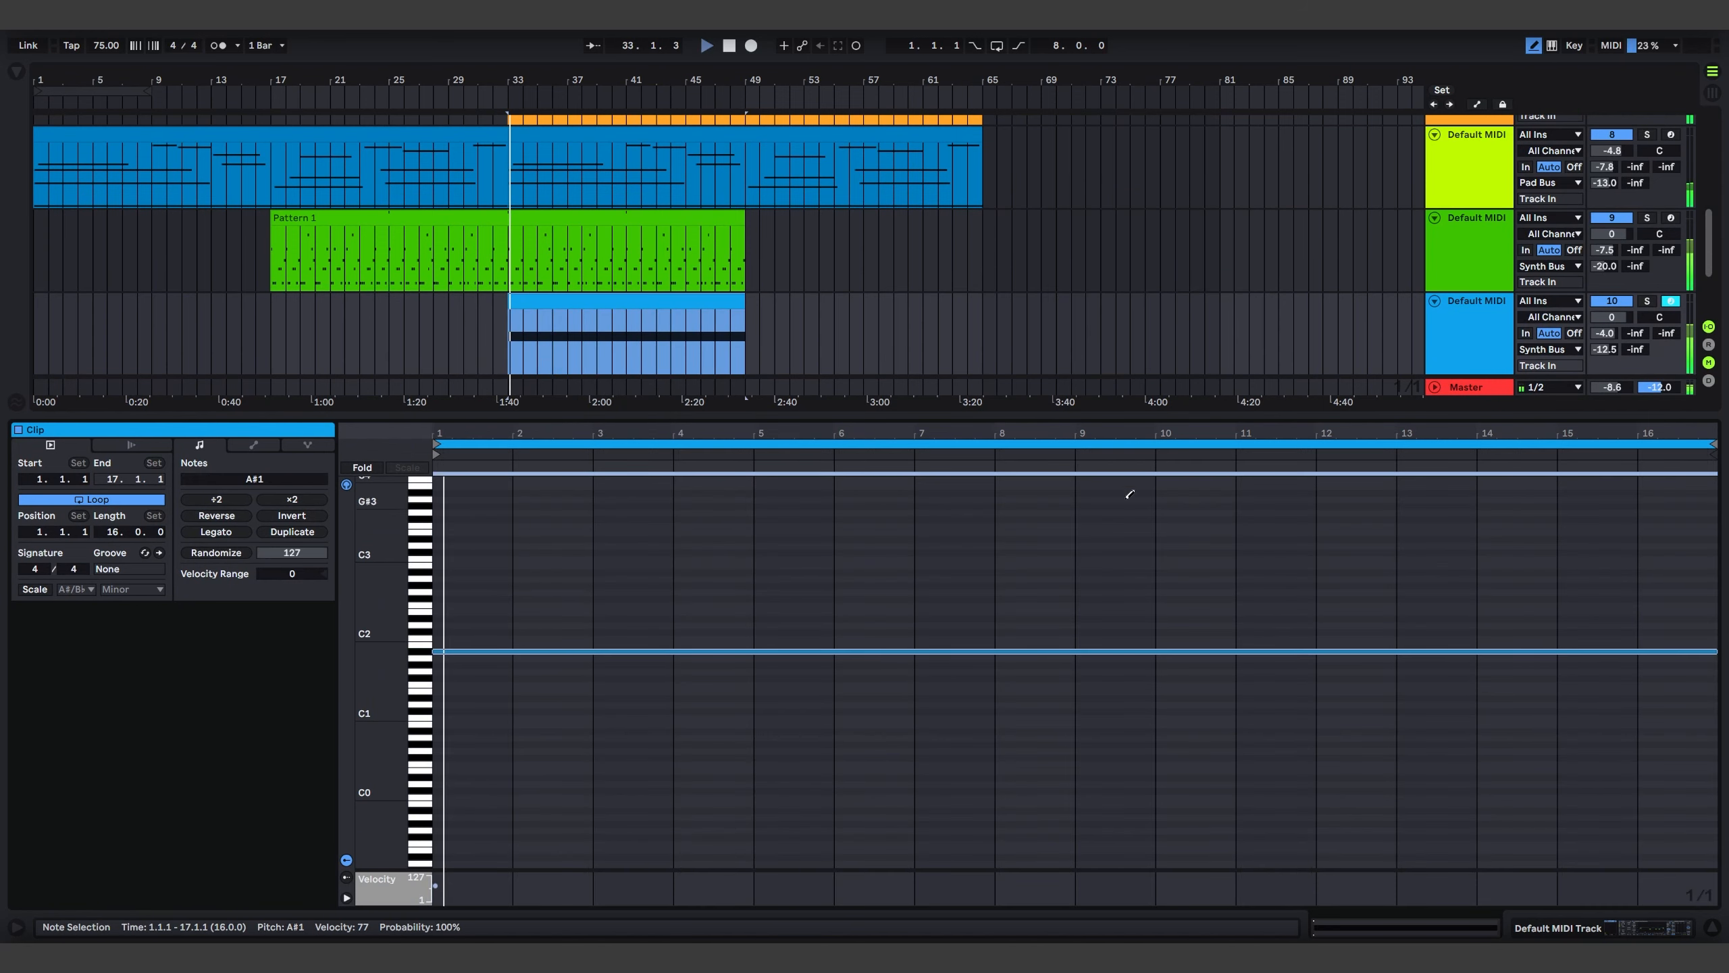
{"action": "left_click_drag", "start_coordinate": [969, 425], "coordinate": [857, 688]}
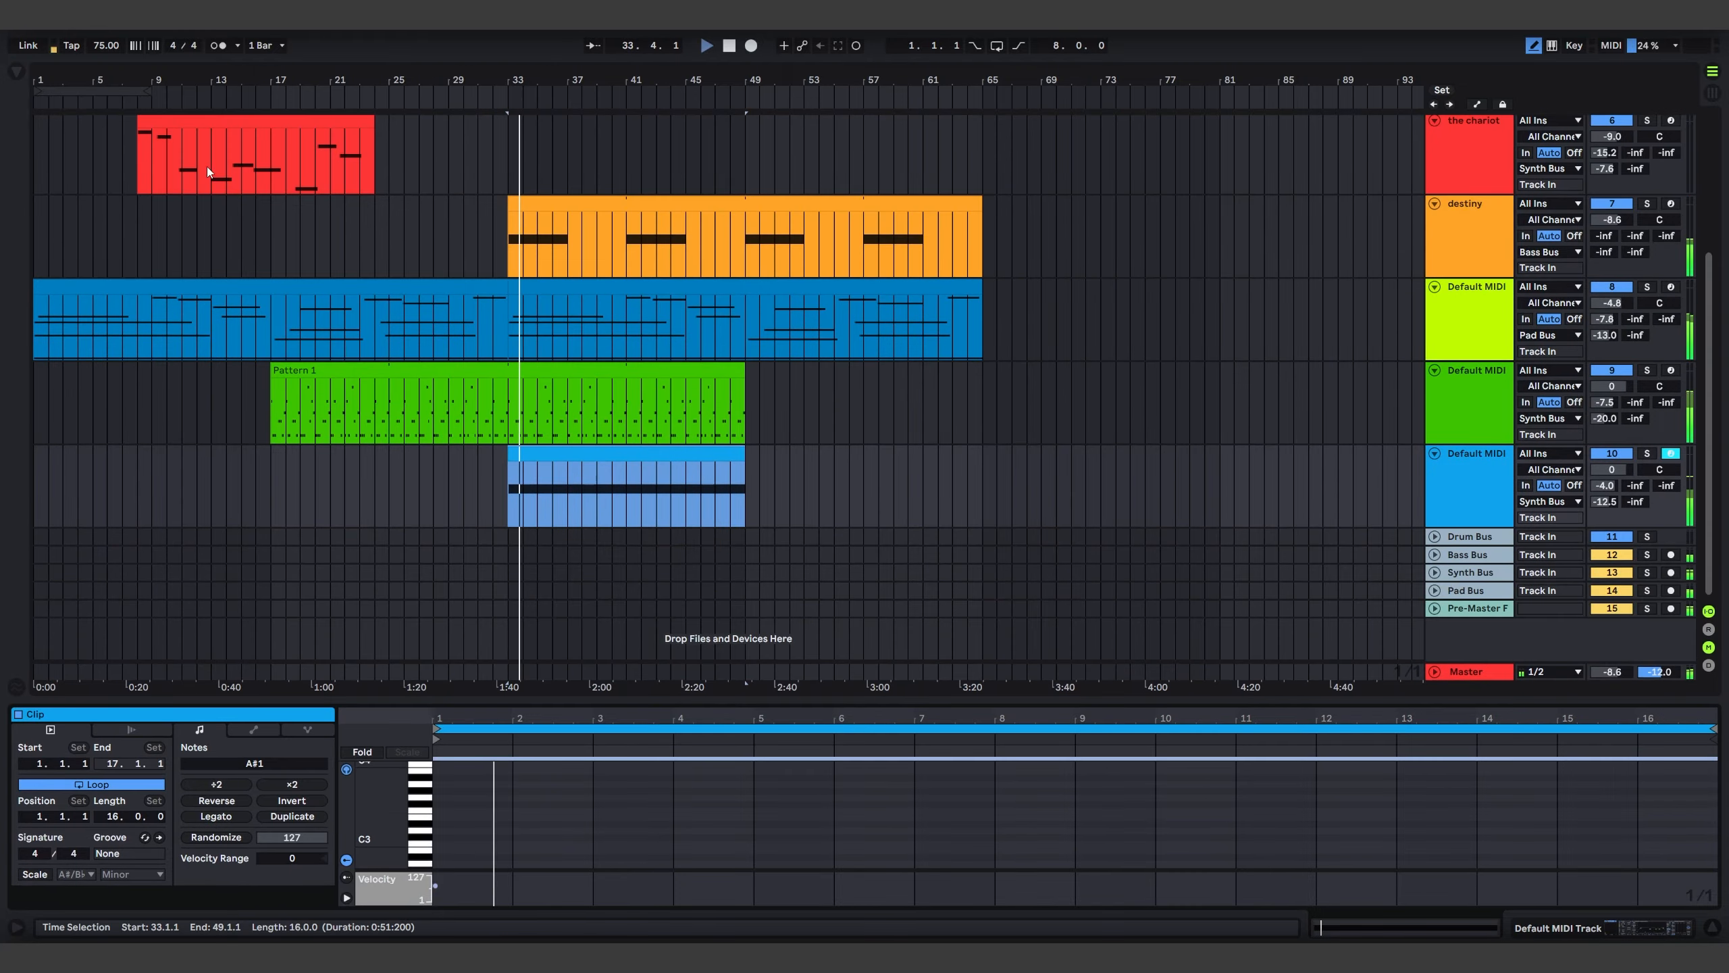
{"action": "left_click", "coordinate": [16, 71]}
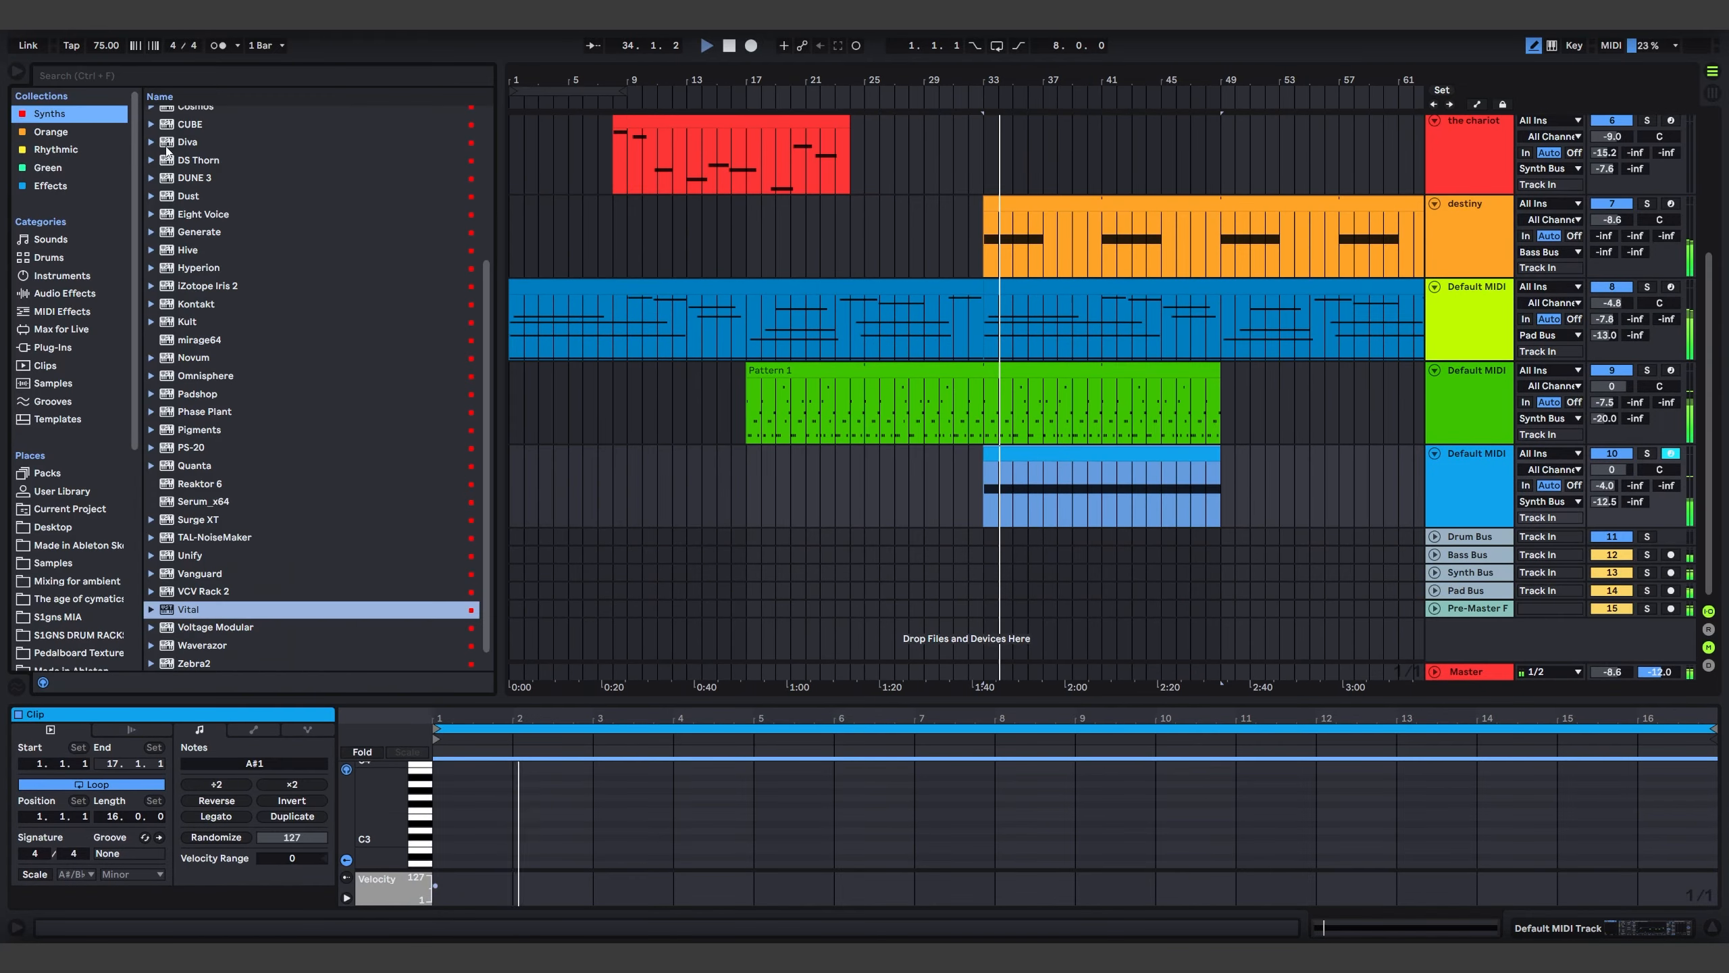
{"action": "left_click", "coordinate": [68, 150]}
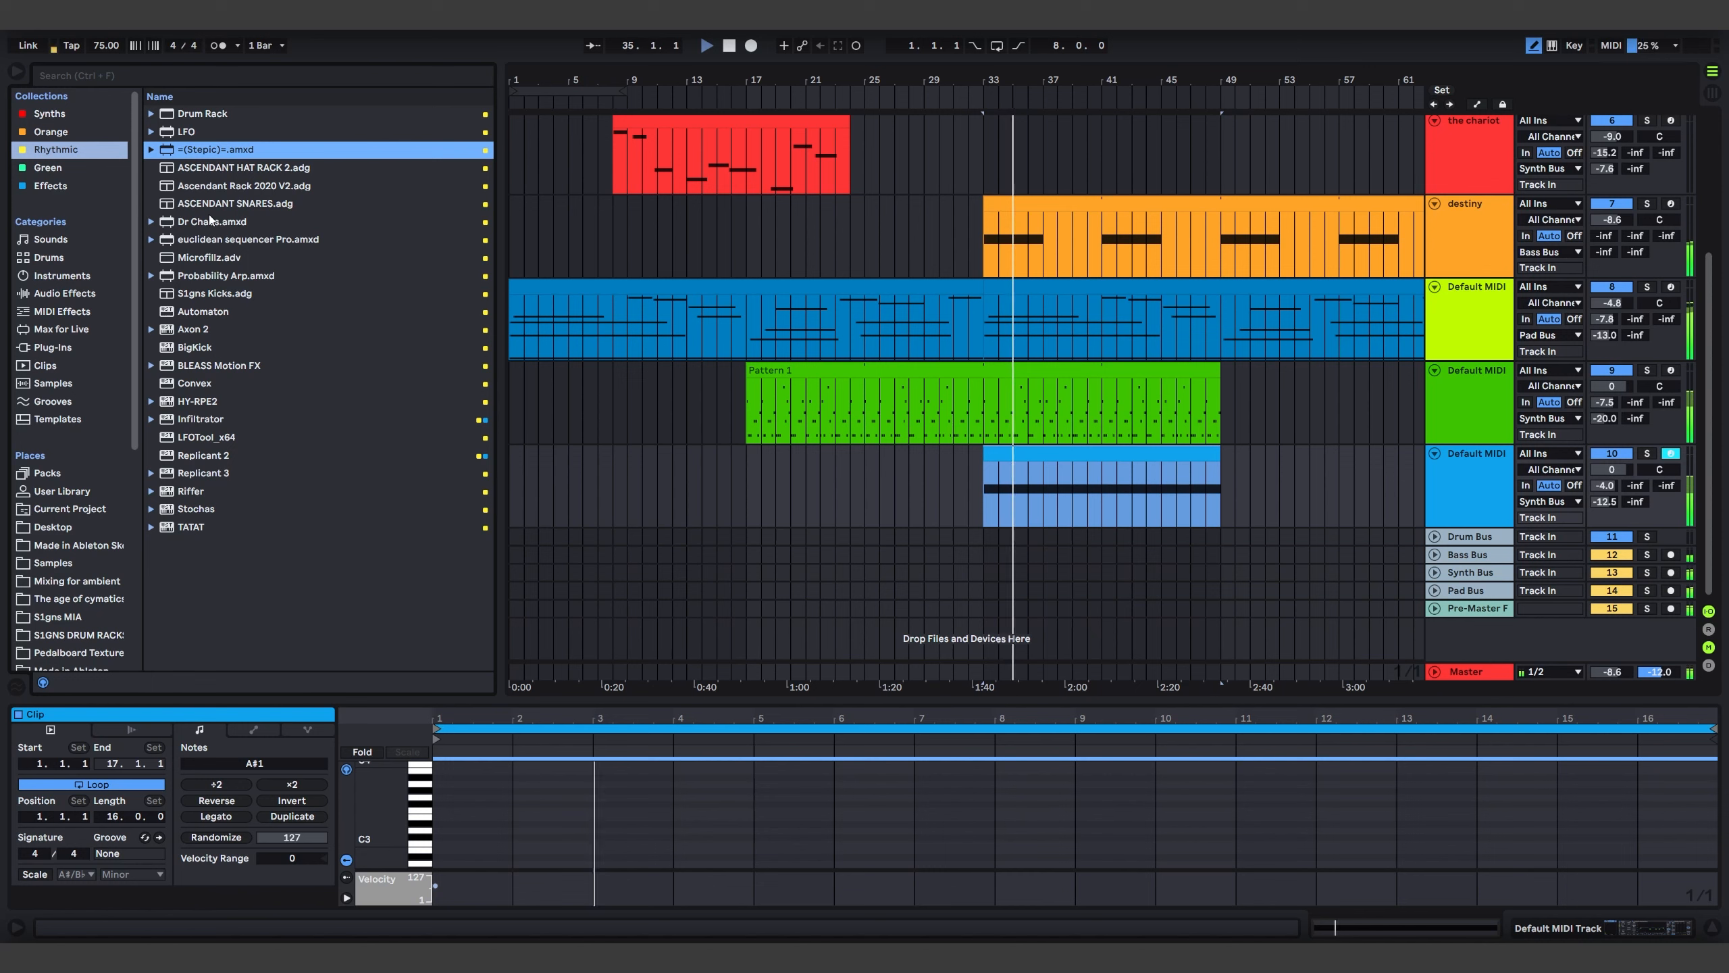
{"action": "left_click", "coordinate": [52, 184]}
{"action": "scroll", "coordinate": [294, 392], "scroll_direction": "down", "scroll_amount": 5}
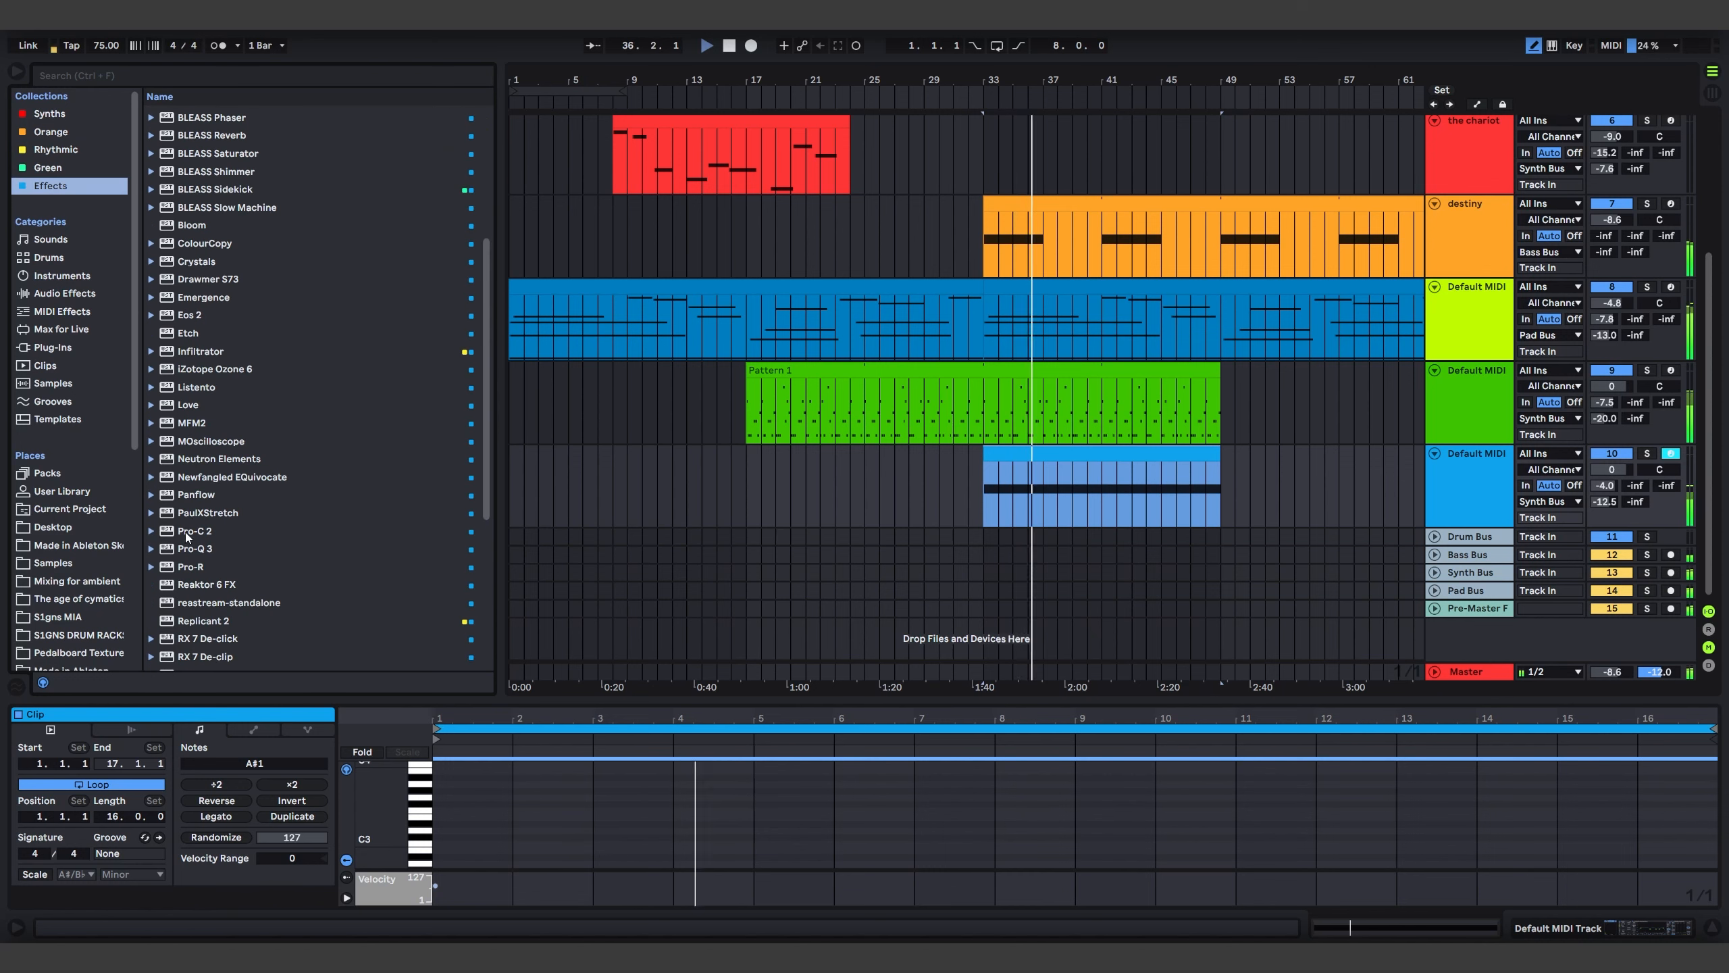
{"action": "left_click_drag", "start_coordinate": [185, 533], "coordinate": [1030, 491]}
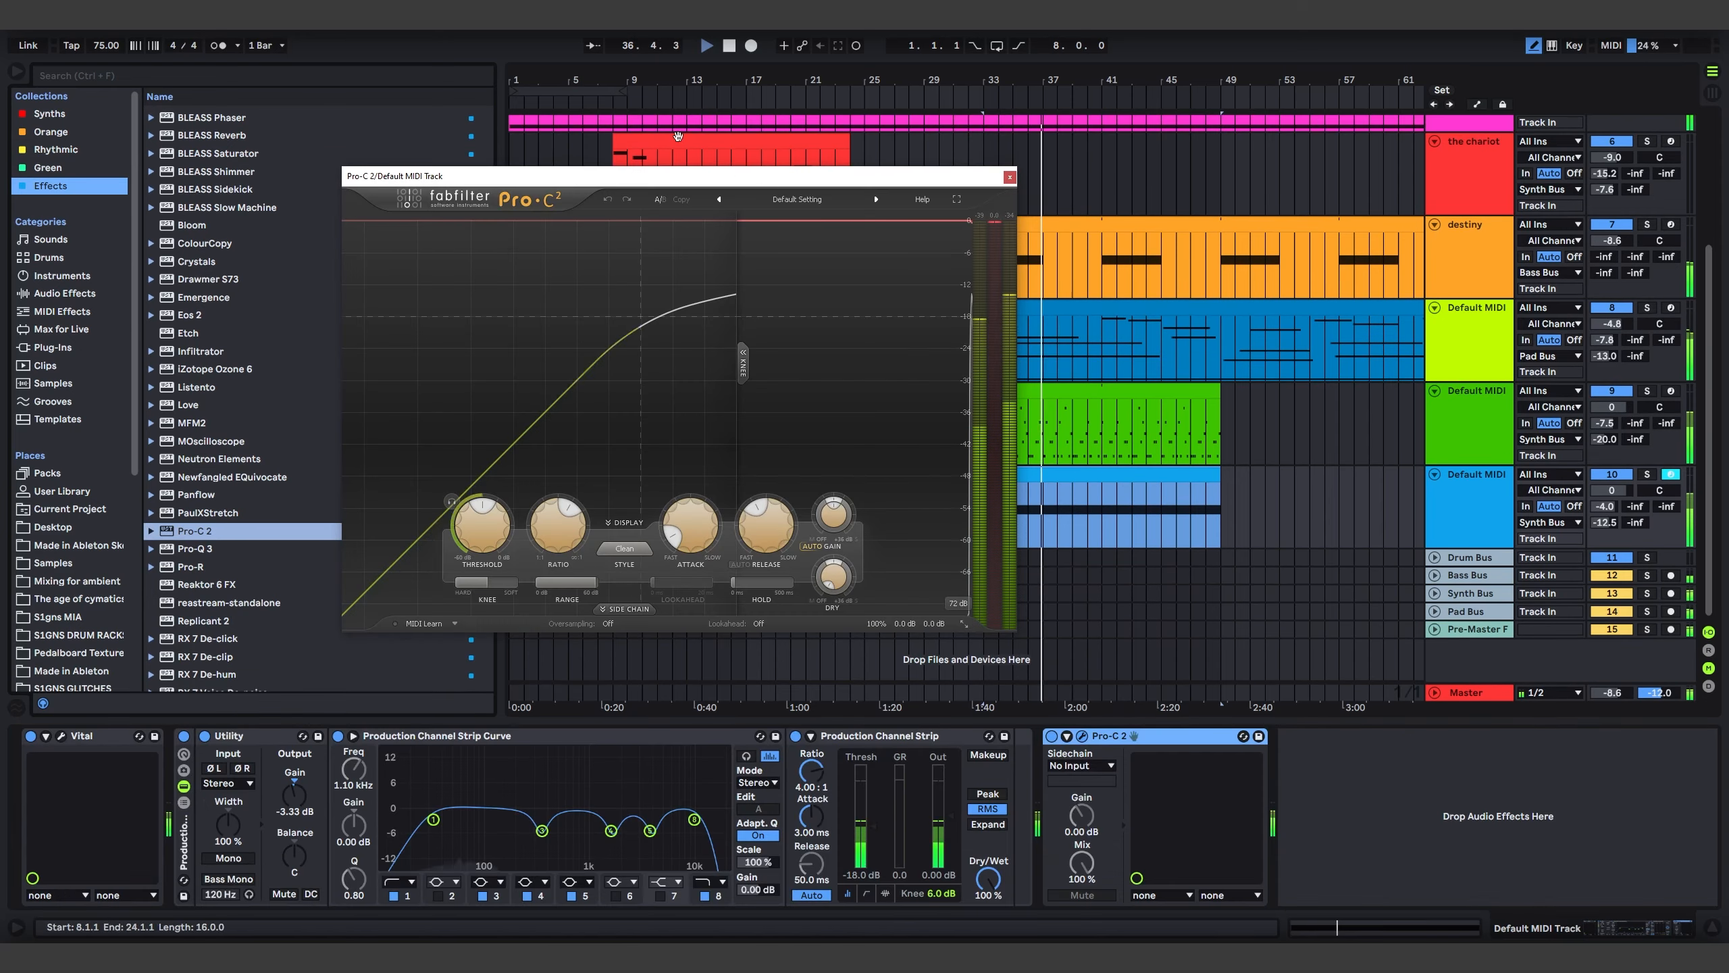
Set the loop region to 16 bars from bar 33, and adjust Pro-C 2's wet gain before closing its window
{"action": "left_click_drag", "start_coordinate": [602, 92], "coordinate": [1220, 98]}
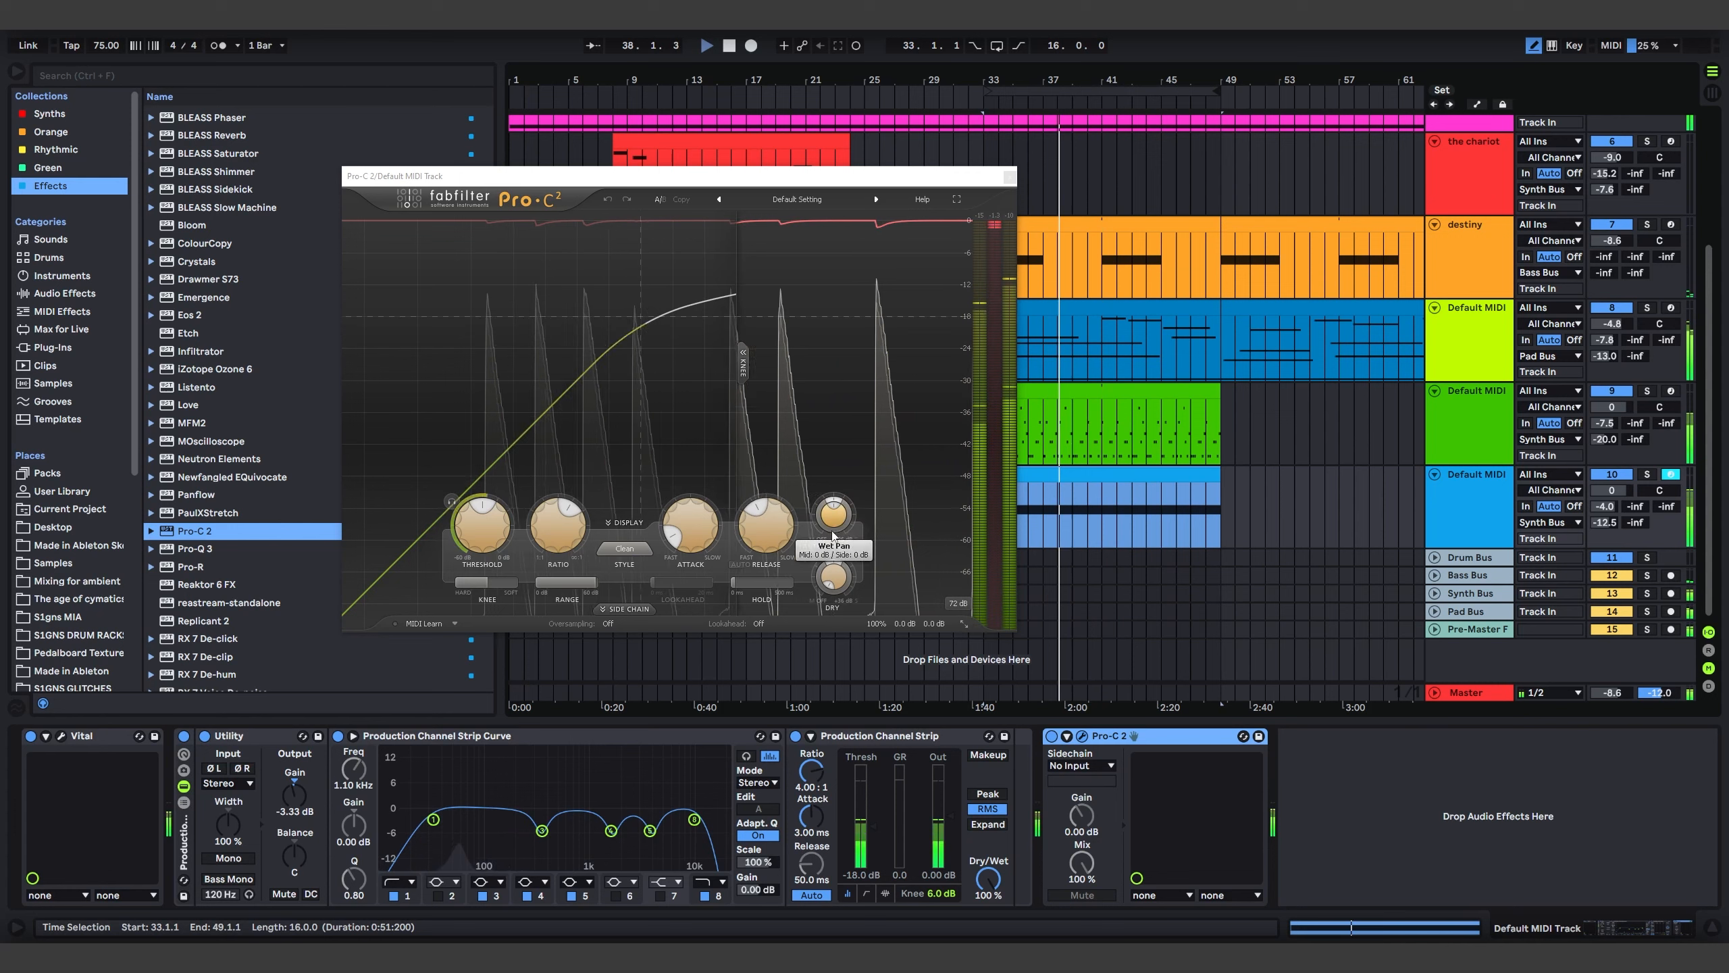
{"action": "mouse_move", "coordinate": [838, 516]}
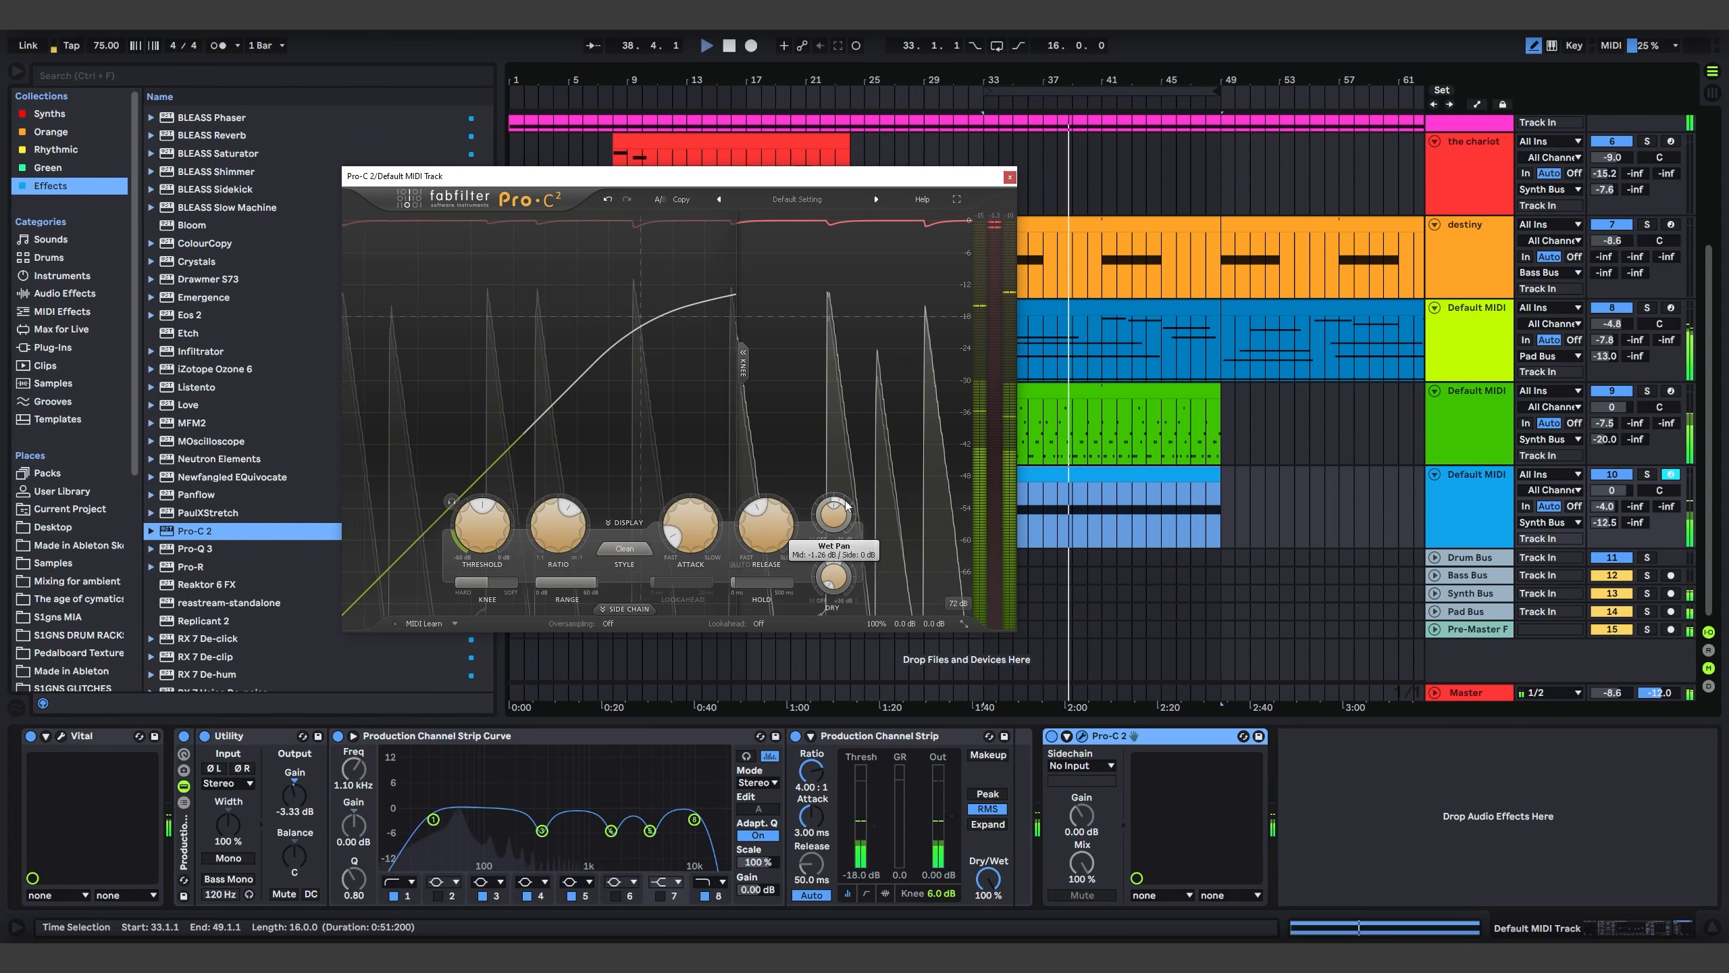
{"action": "left_click_drag", "start_coordinate": [838, 516], "coordinate": [870, 455]}
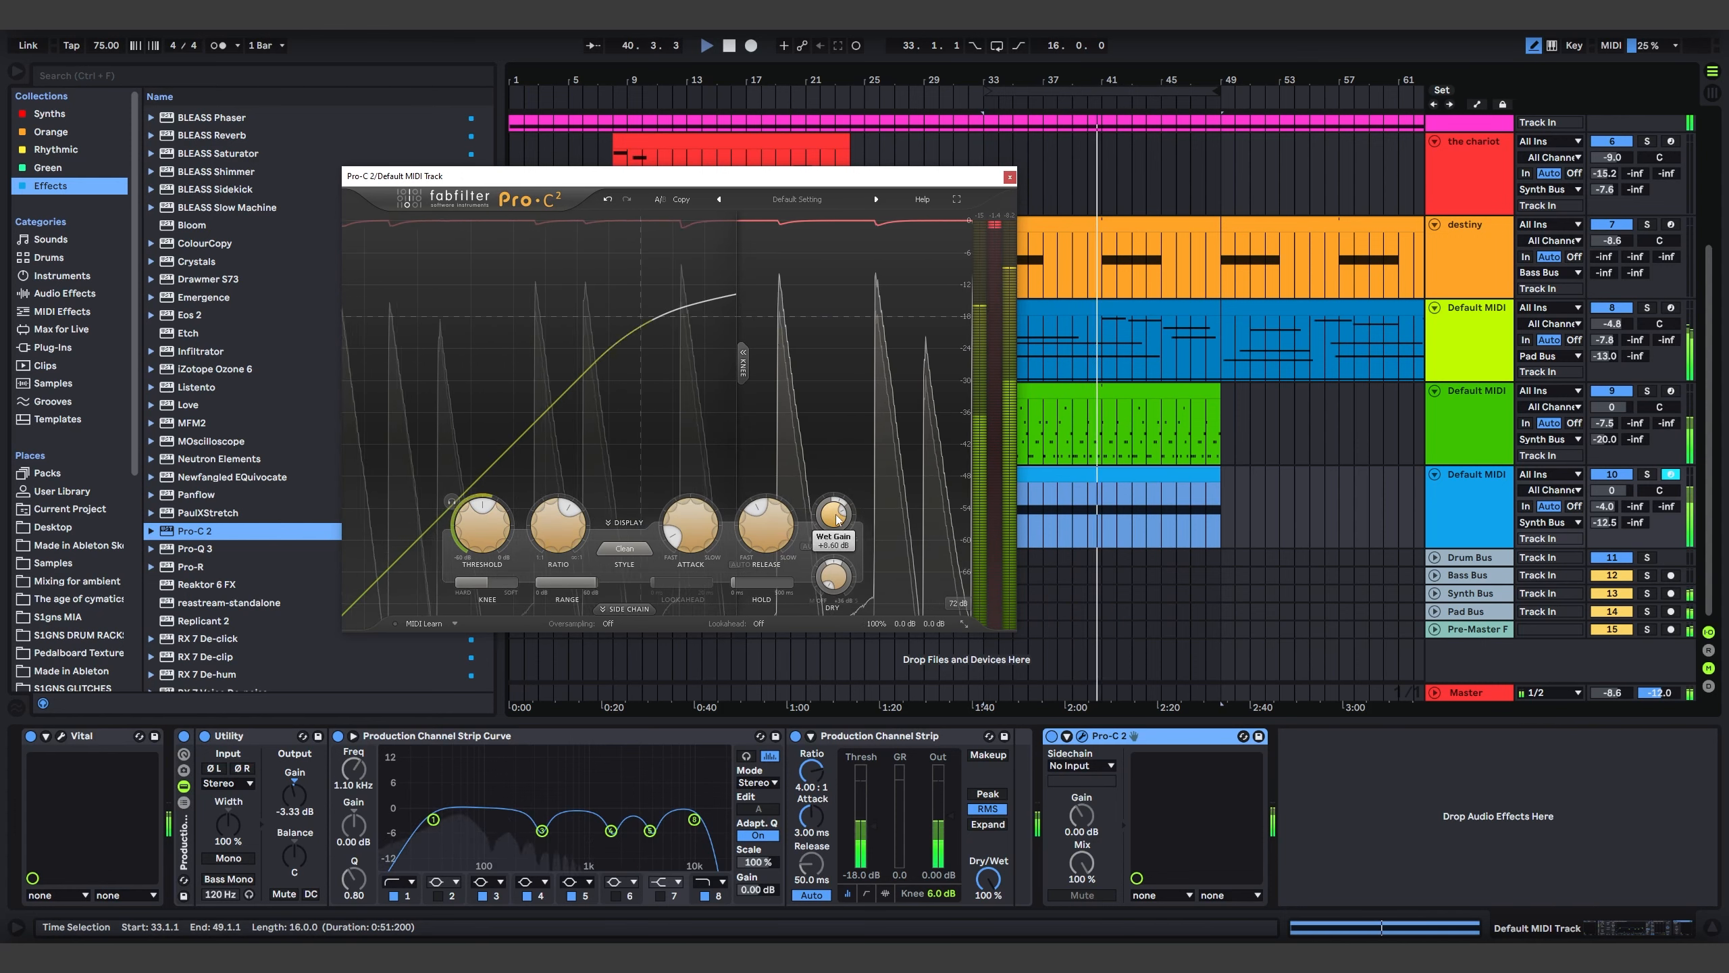
{"action": "mouse_move", "coordinate": [847, 504]}
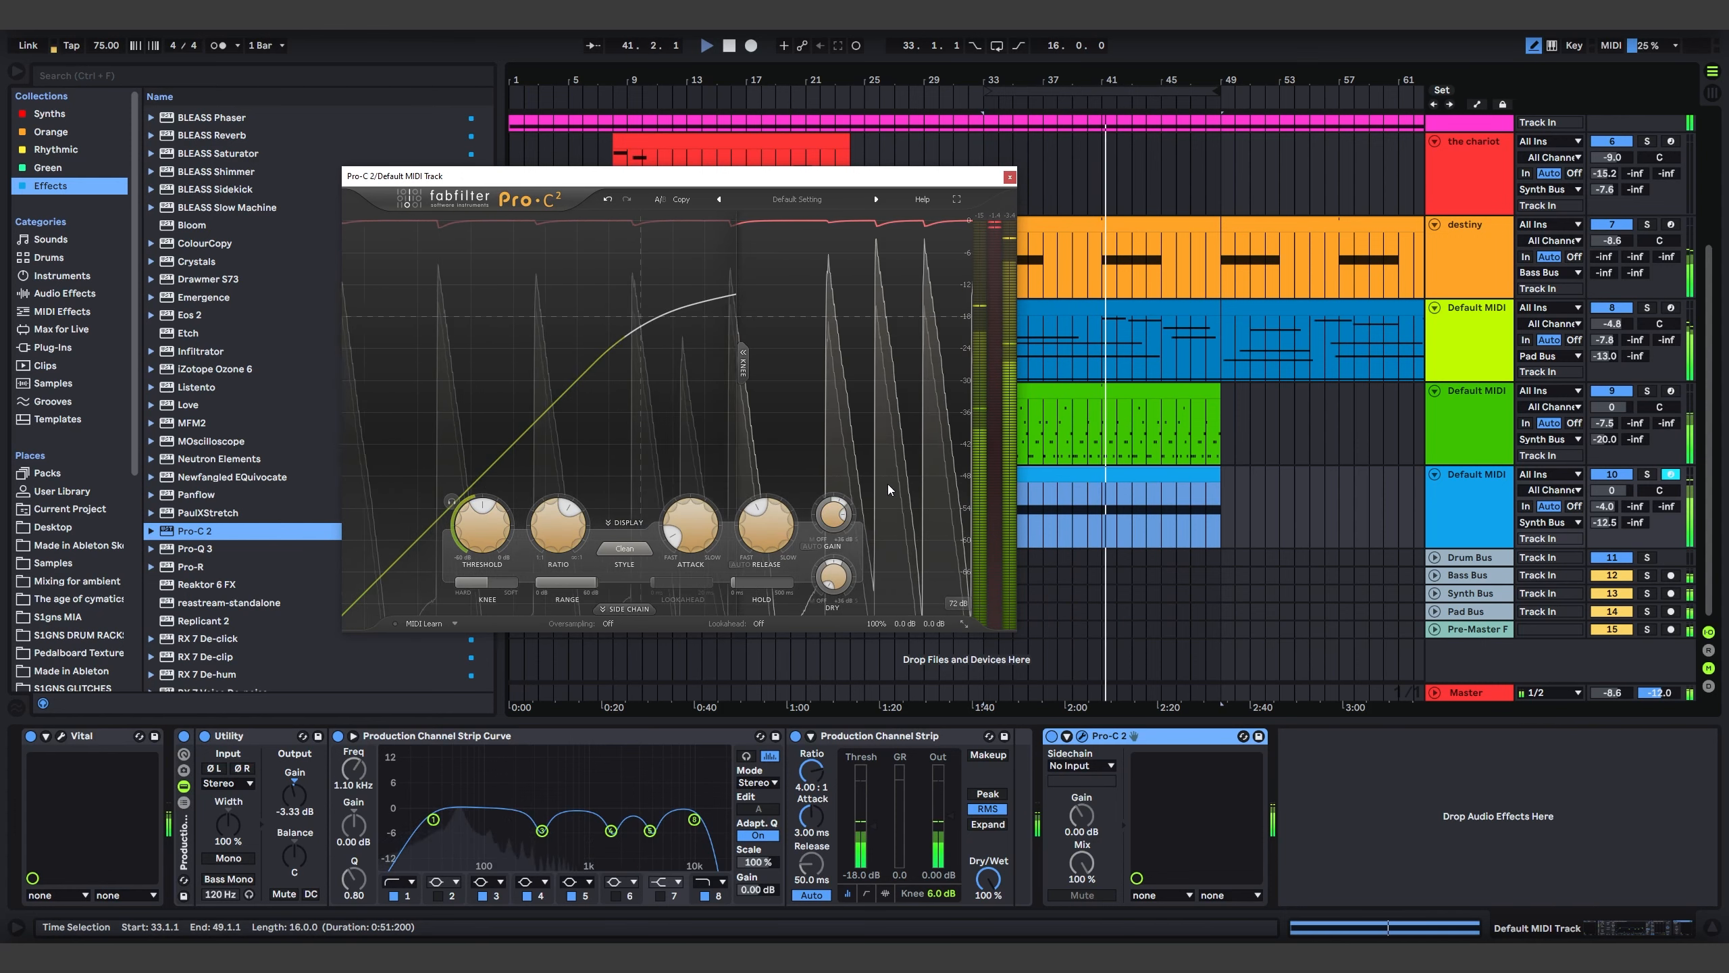
{"action": "left_click", "coordinate": [1010, 176]}
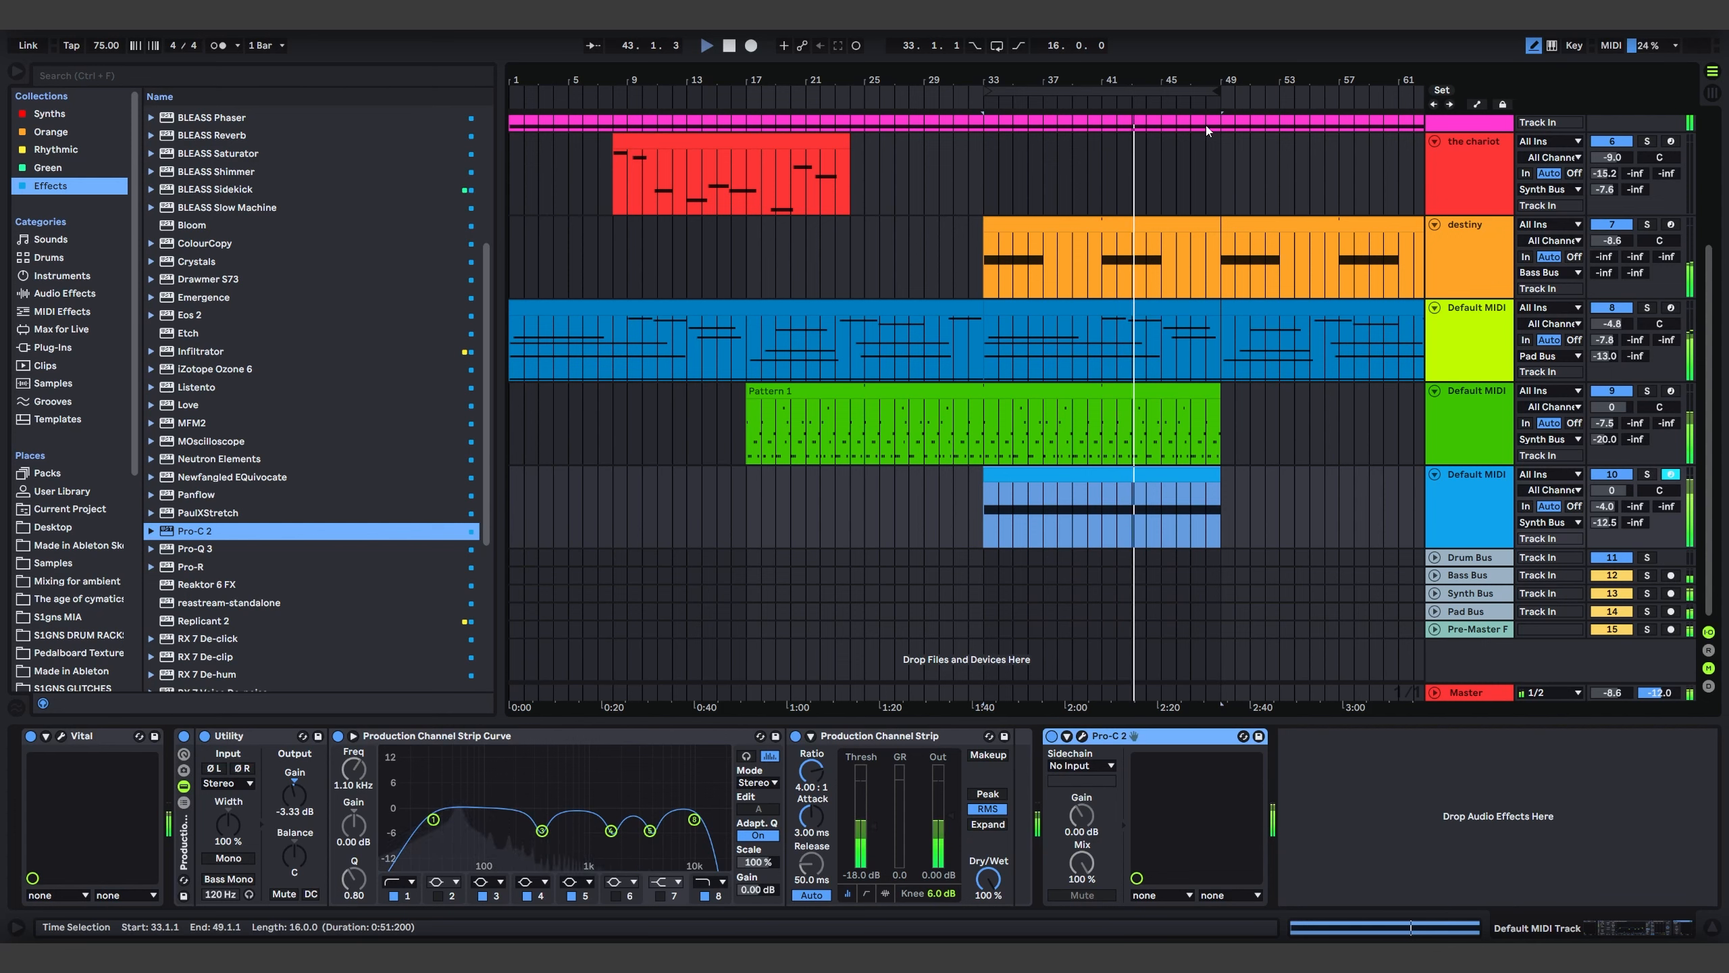
Move the Pattern 1 clip on the simple square track so it starts at bar 49
{"action": "left_click_drag", "start_coordinate": [1209, 80], "coordinate": [907, 70]}
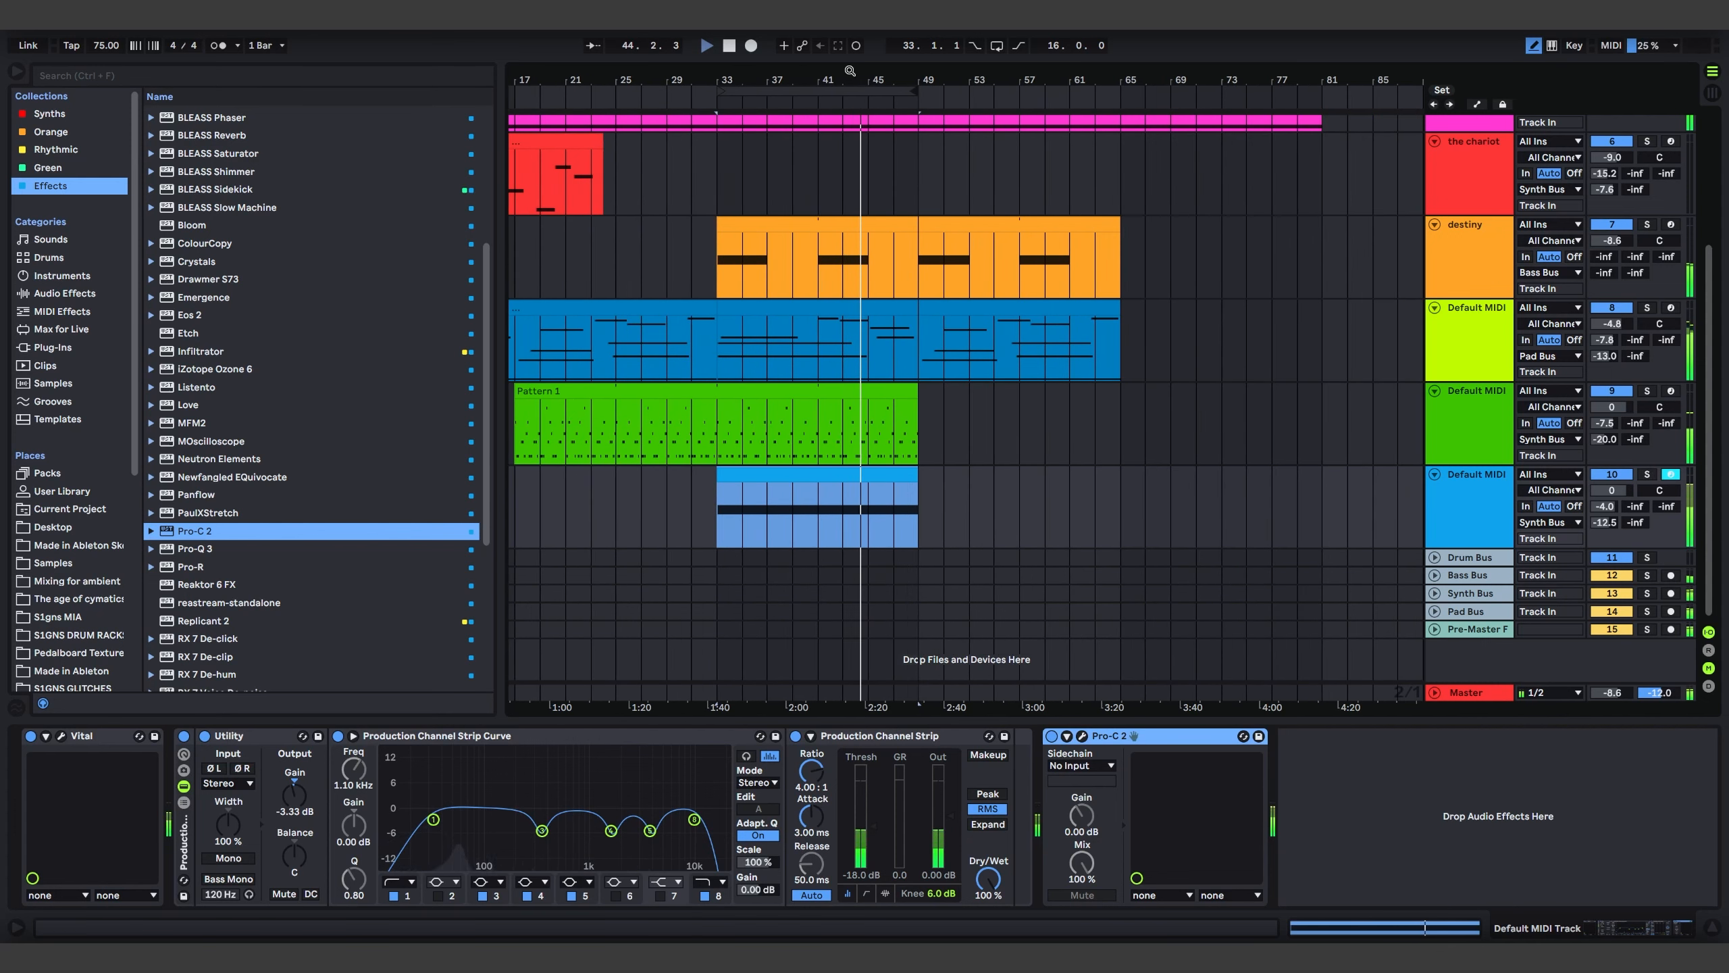
{"action": "left_click_drag", "start_coordinate": [898, 106], "coordinate": [512, 90]}
{"action": "mouse_move", "coordinate": [1004, 90]}
{"action": "left_mouse_down"}
{"action": "mouse_move", "coordinate": [1071, 93]}
{"action": "mouse_move", "coordinate": [1008, 92]}
{"action": "left_mouse_up"}
{"action": "left_click_drag", "start_coordinate": [521, 91], "coordinate": [843, 91]}
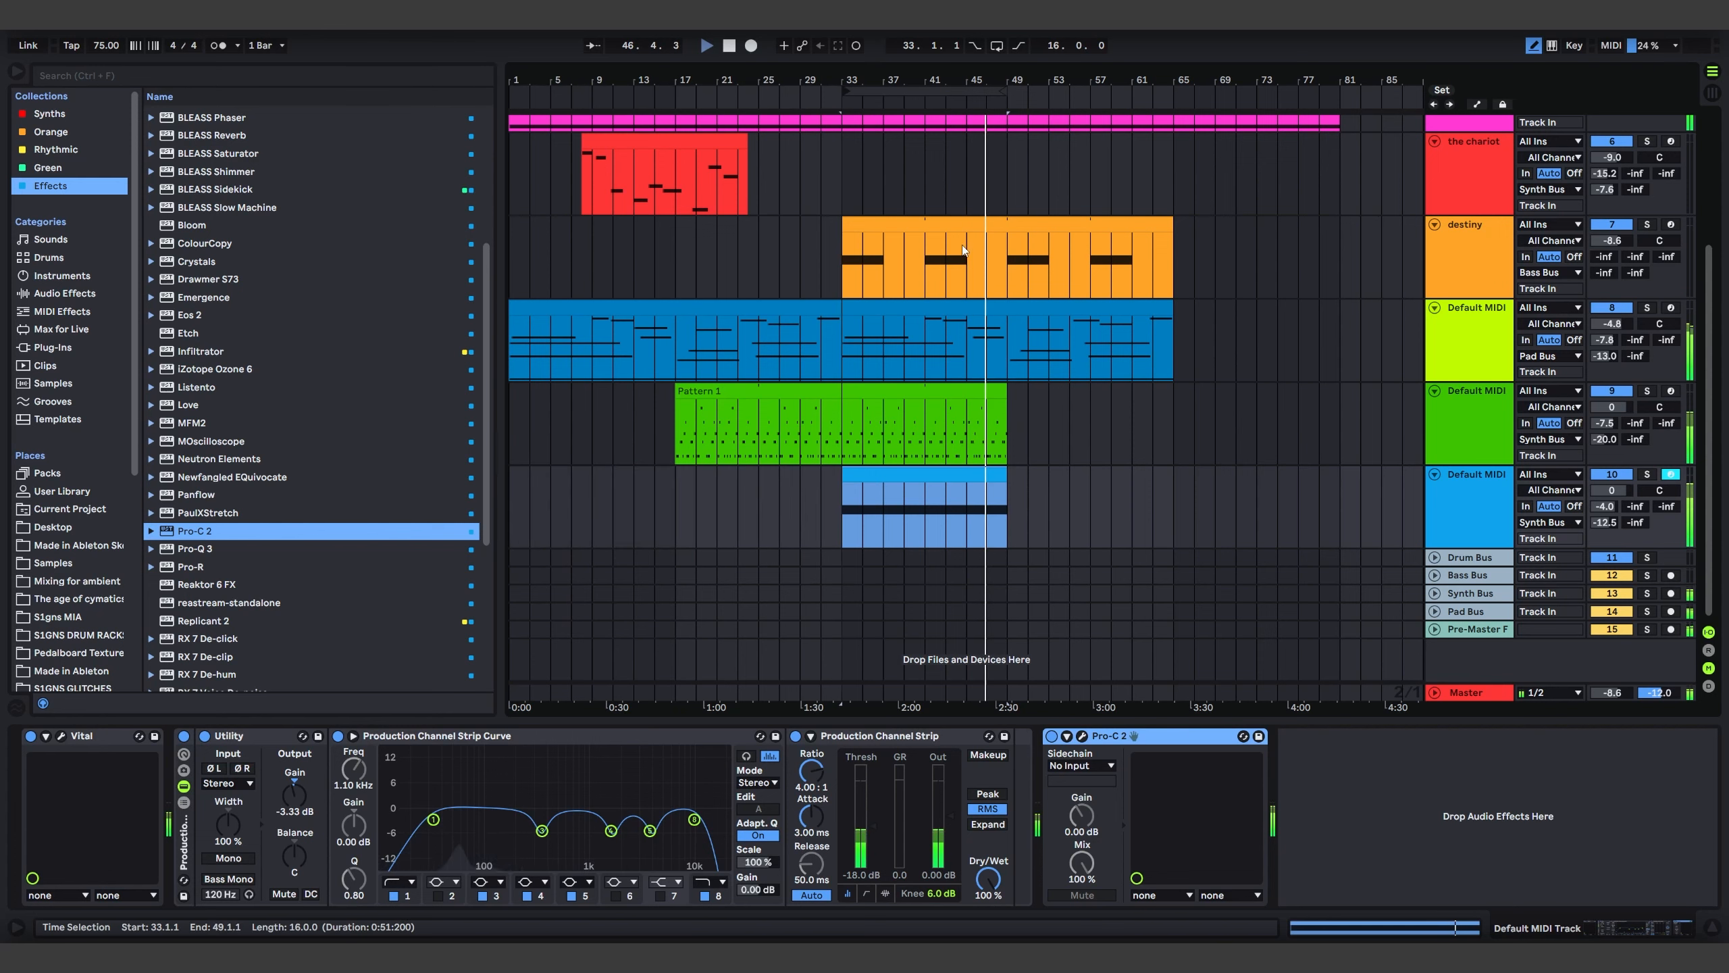
{"action": "scroll", "coordinate": [962, 246], "scroll_direction": "up", "scroll_amount": 3}
{"action": "left_click_drag", "start_coordinate": [1239, 177], "coordinate": [1074, 185]}
Extend track 10's sustained-note clip to end at bar 65, and select track 9's Pattern 1 clip
{"action": "scroll", "coordinate": [1051, 267], "scroll_direction": "down", "scroll_amount": 2}
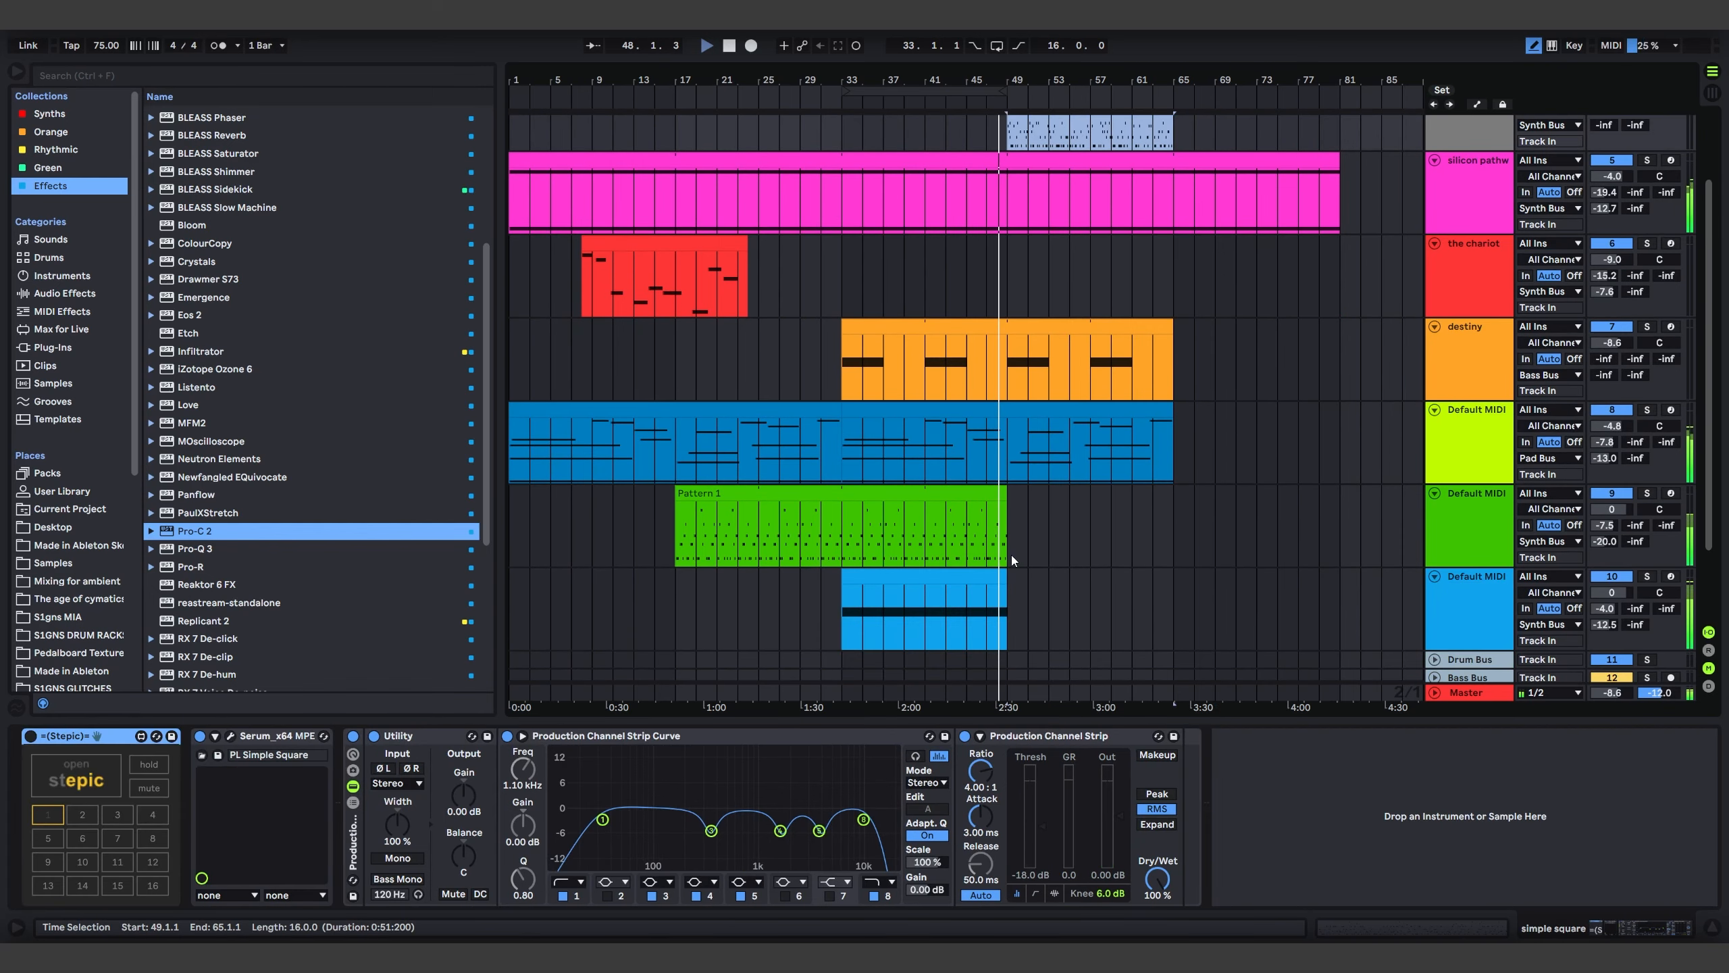
{"action": "left_click_drag", "start_coordinate": [1007, 581], "coordinate": [1173, 582]}
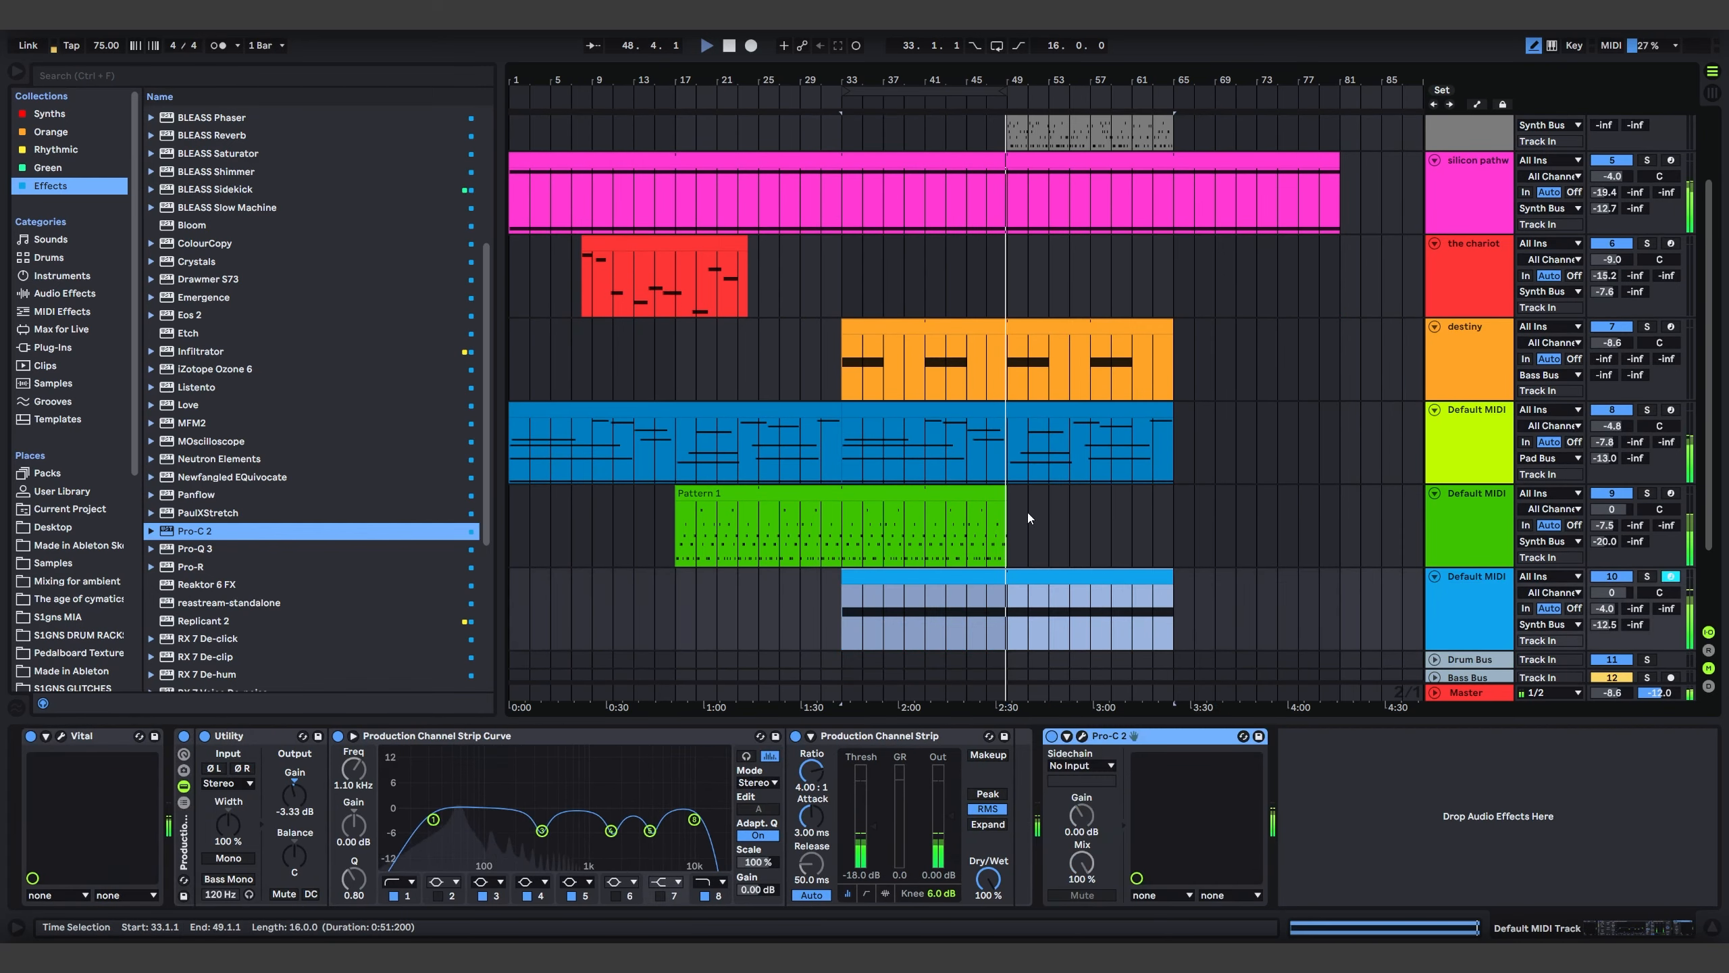
{"action": "mouse_move", "coordinate": [1006, 508]}
{"action": "left_mouse_down"}
{"action": "mouse_move", "coordinate": [1191, 508]}
{"action": "mouse_move", "coordinate": [1007, 509]}
{"action": "left_mouse_up"}
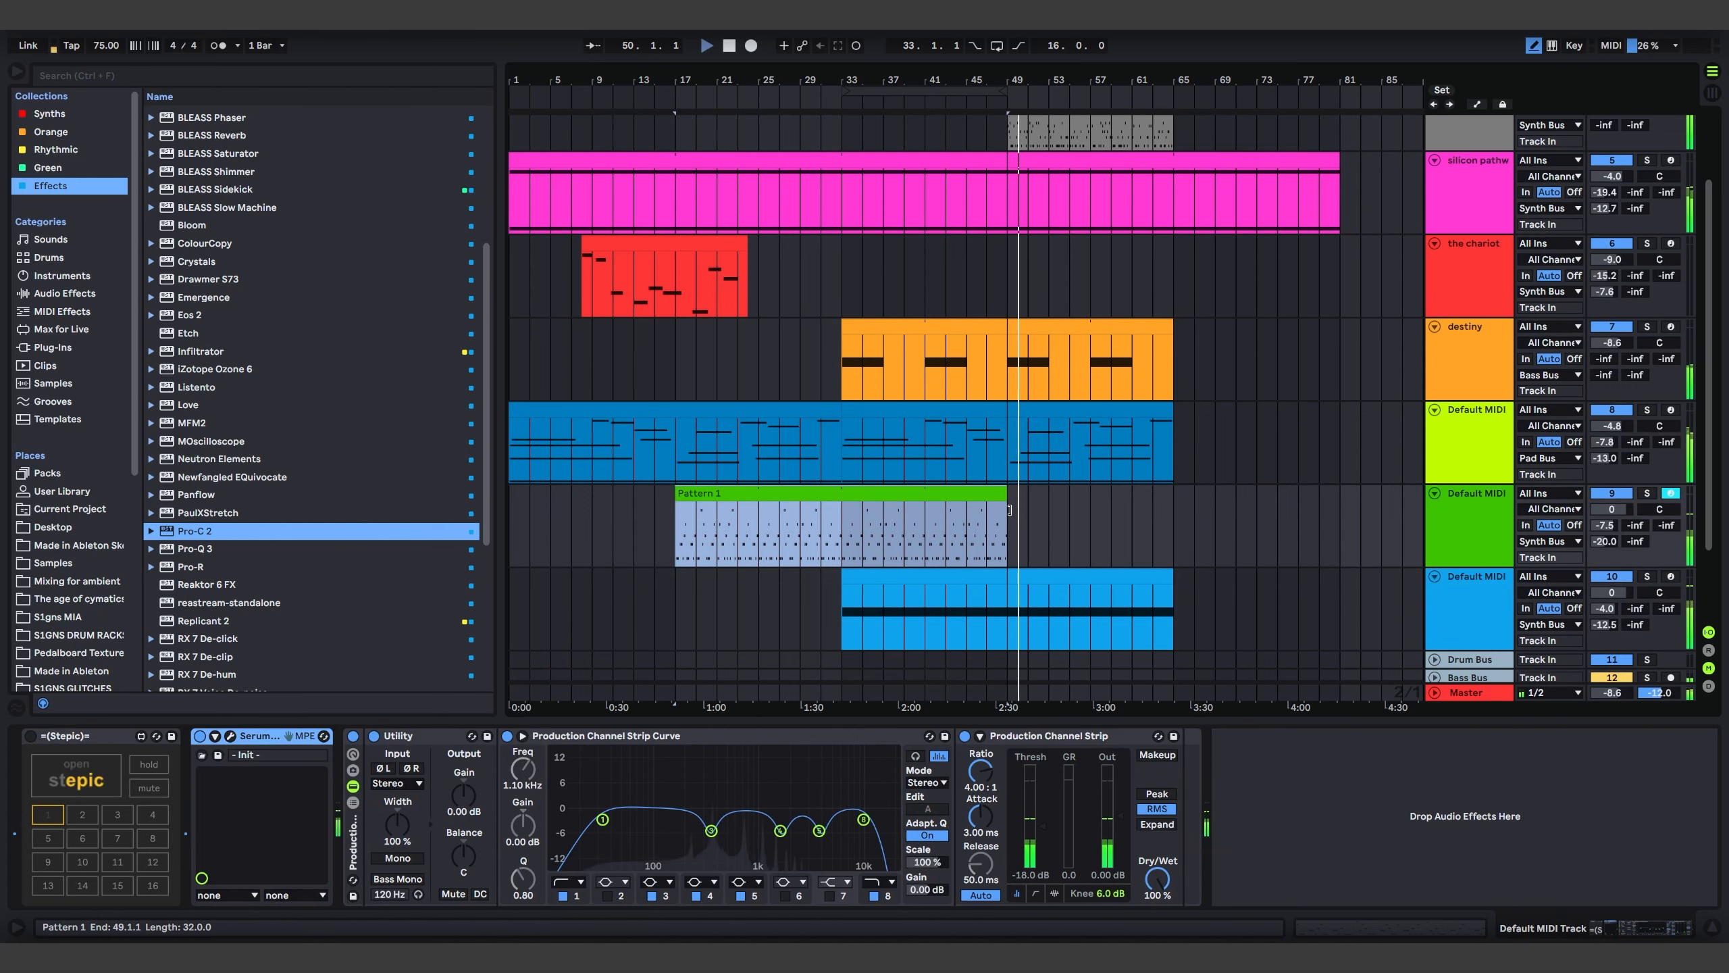
Extend the simple square track's Pattern 1 clip to end at bar 81
{"action": "scroll", "coordinate": [1180, 221], "scroll_direction": "up", "scroll_amount": 3}
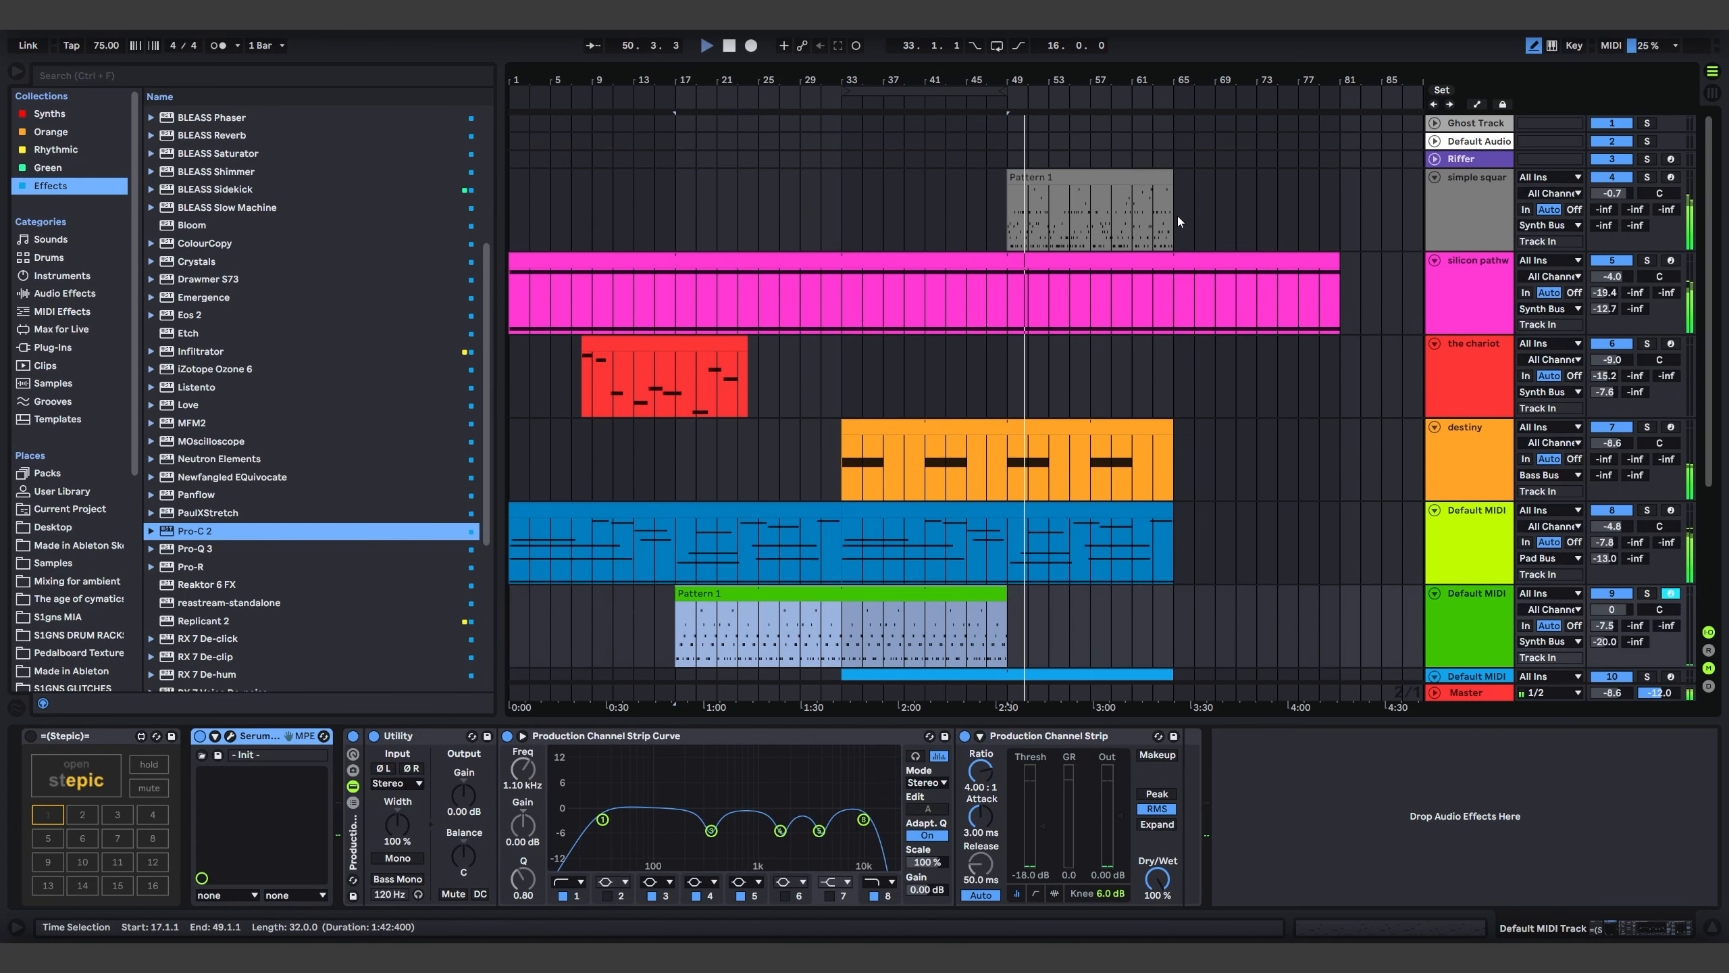
{"action": "left_click_drag", "start_coordinate": [1176, 183], "coordinate": [1331, 184]}
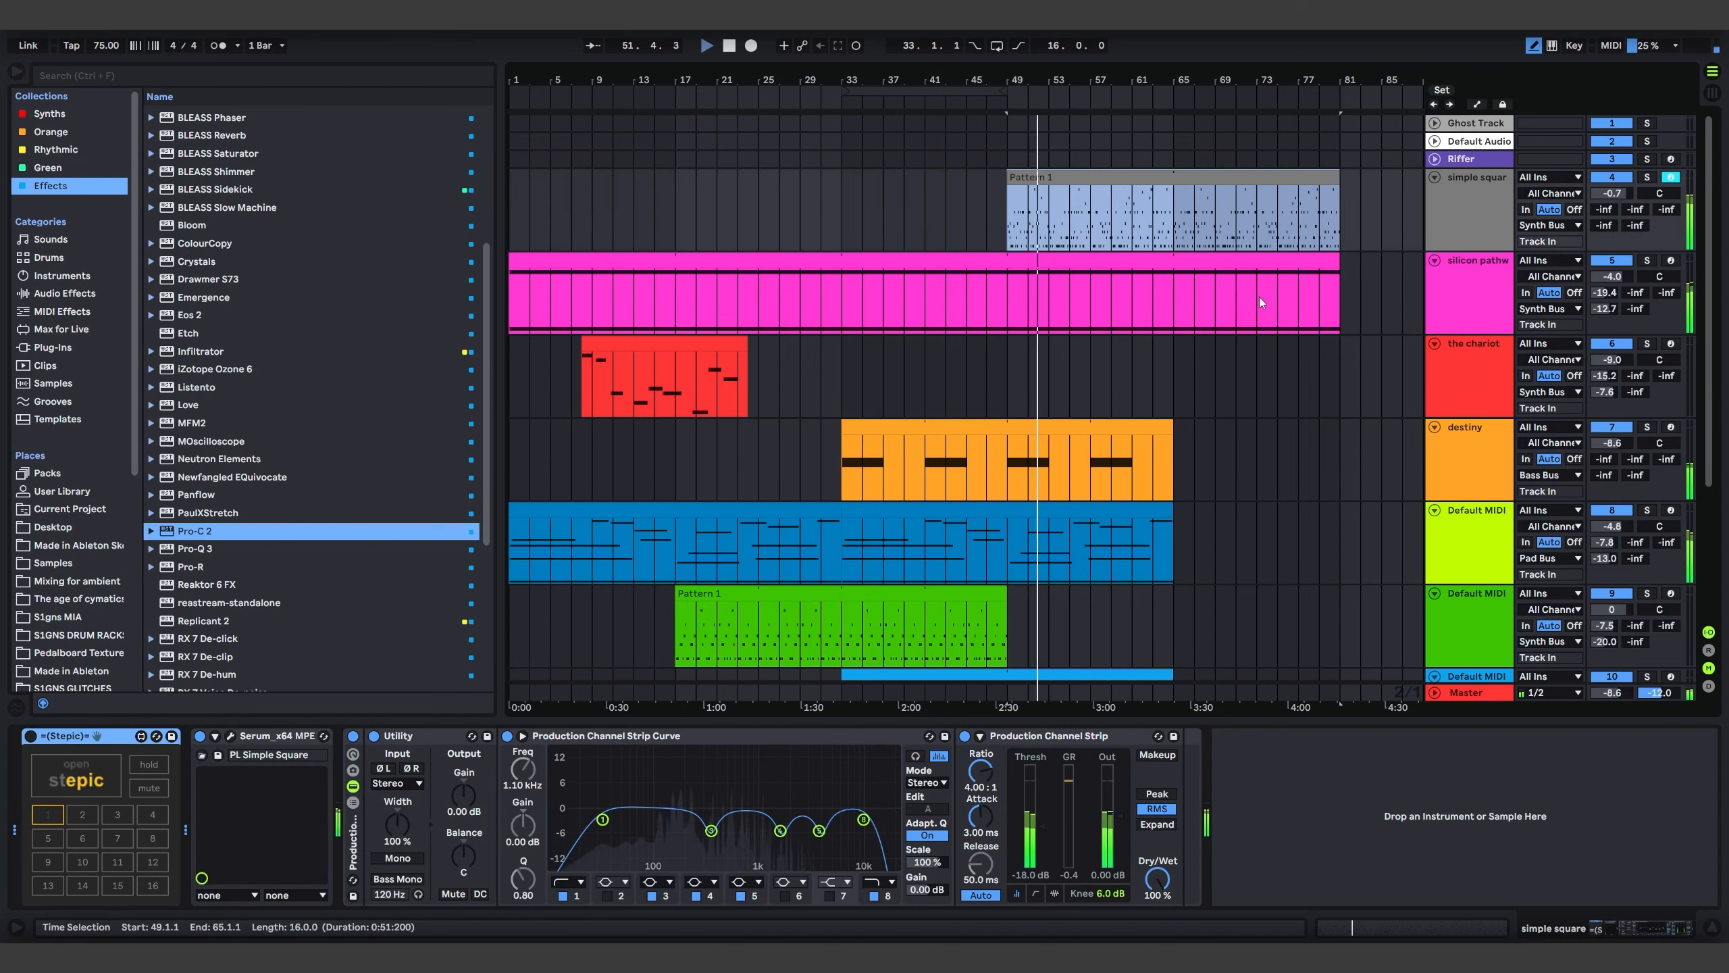
{"action": "scroll", "coordinate": [1178, 366], "scroll_direction": "down", "scroll_amount": 5}
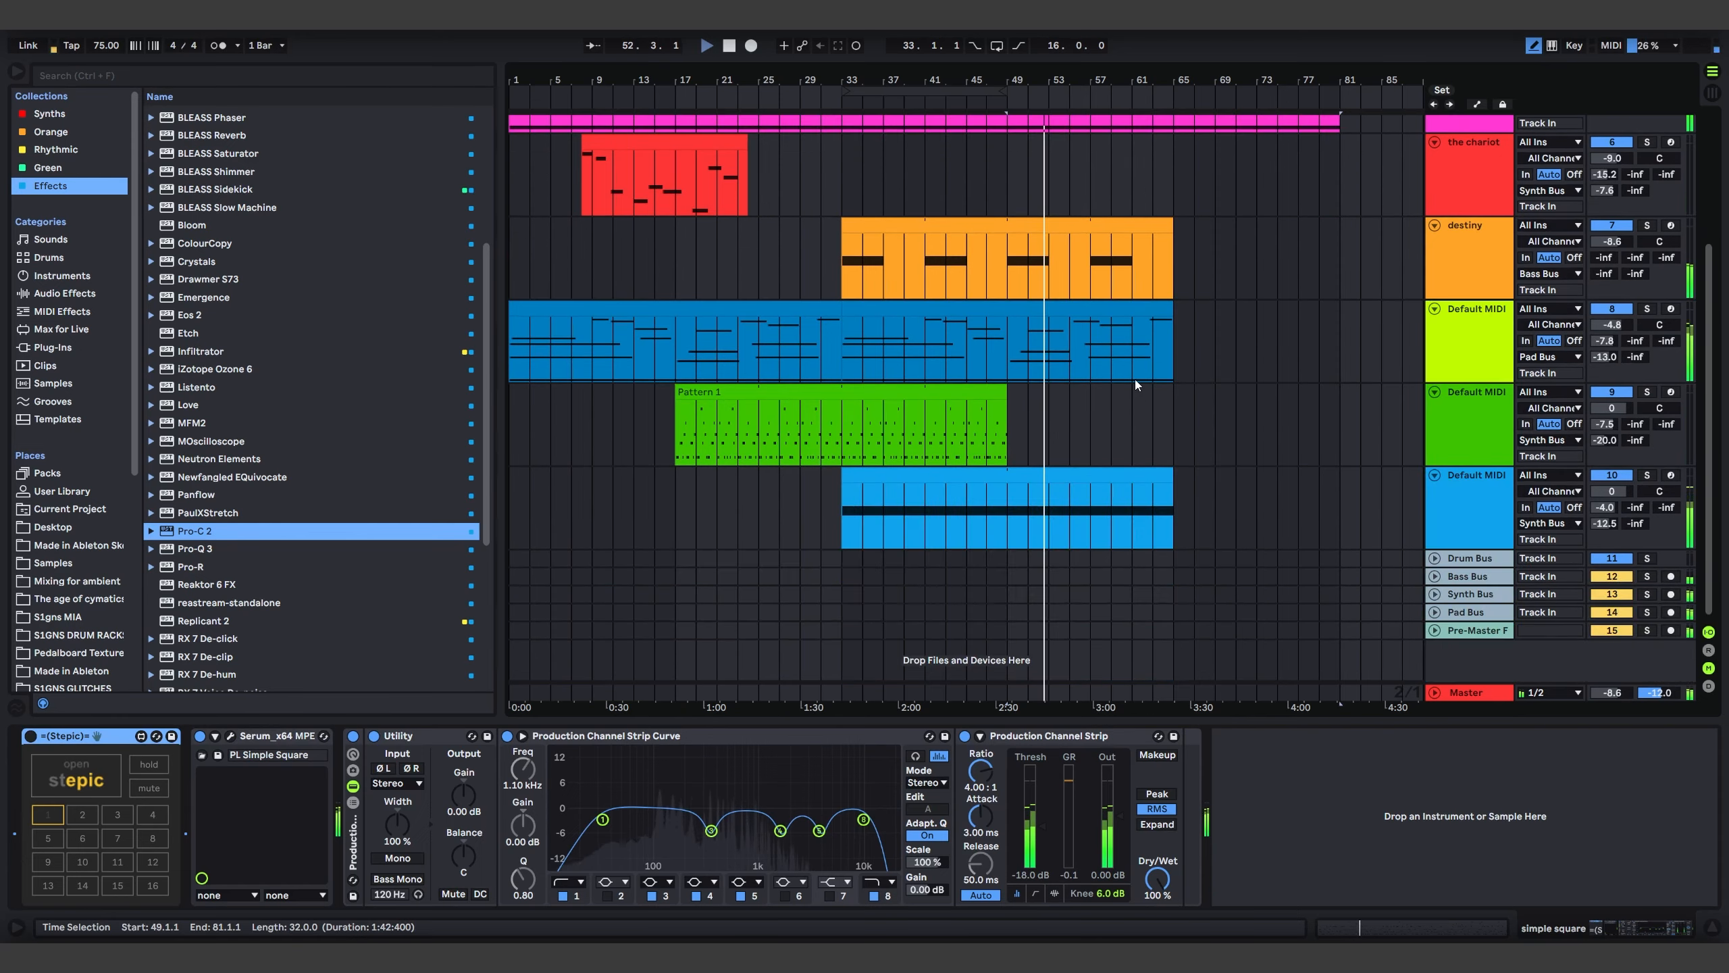
{"action": "scroll", "coordinate": [1135, 379], "scroll_direction": "up", "scroll_amount": 5}
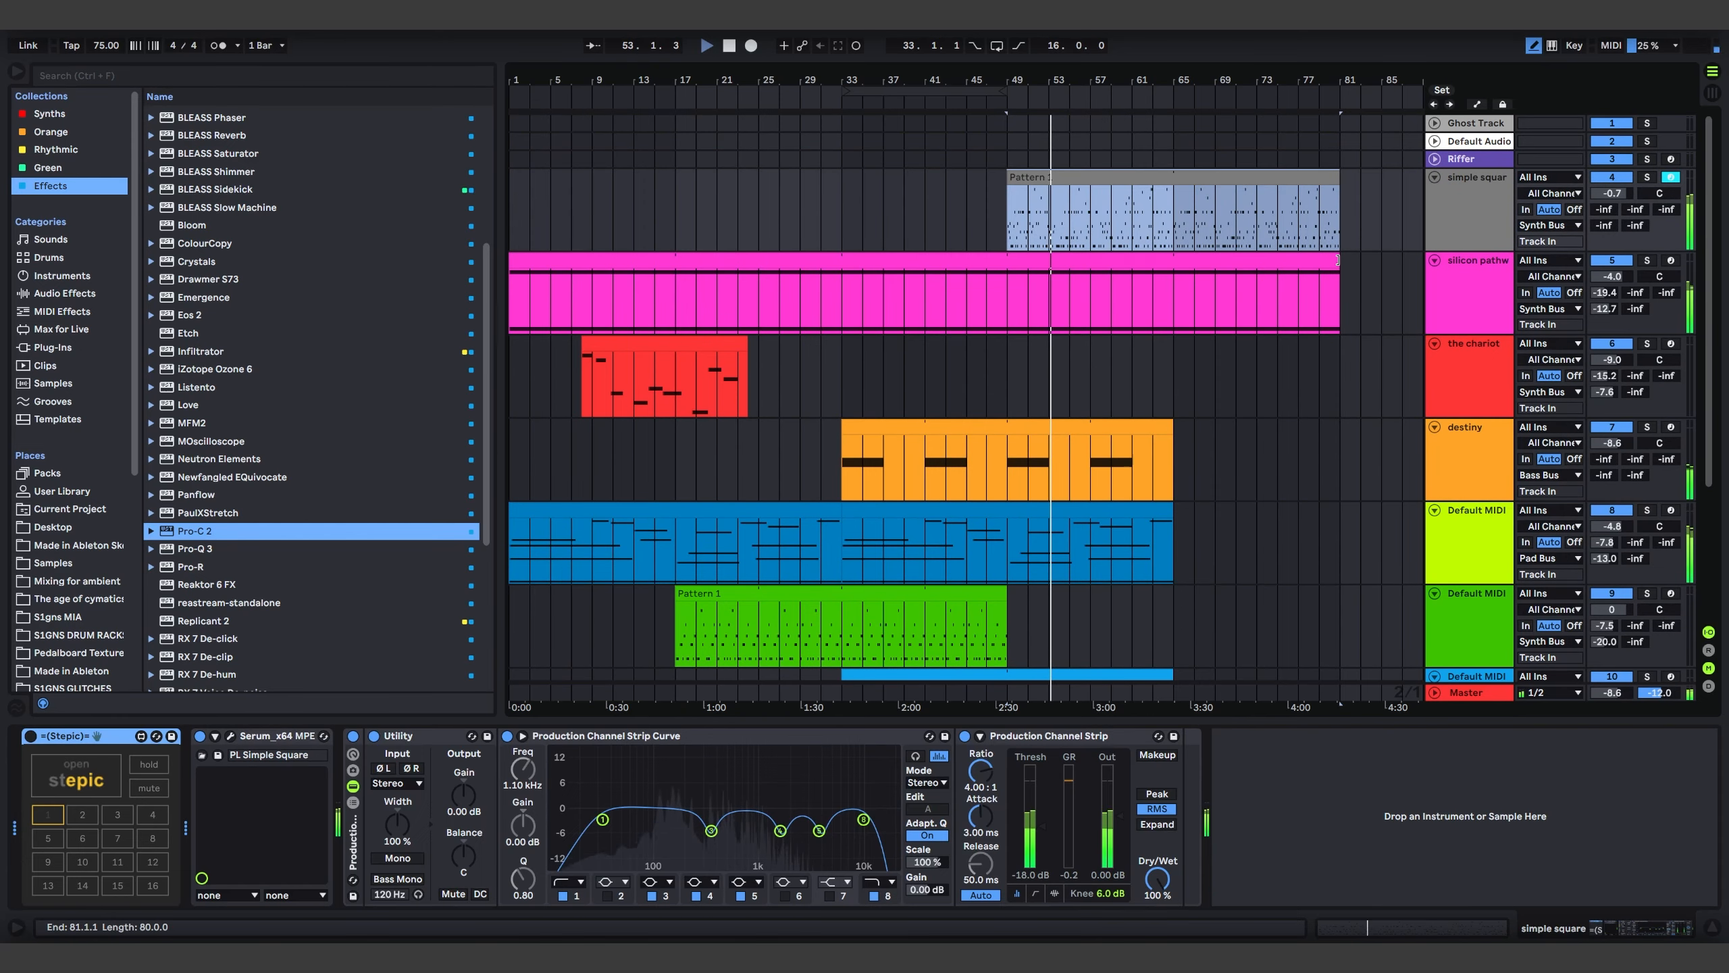
{"action": "left_click_drag", "start_coordinate": [1340, 282], "coordinate": [1008, 283]}
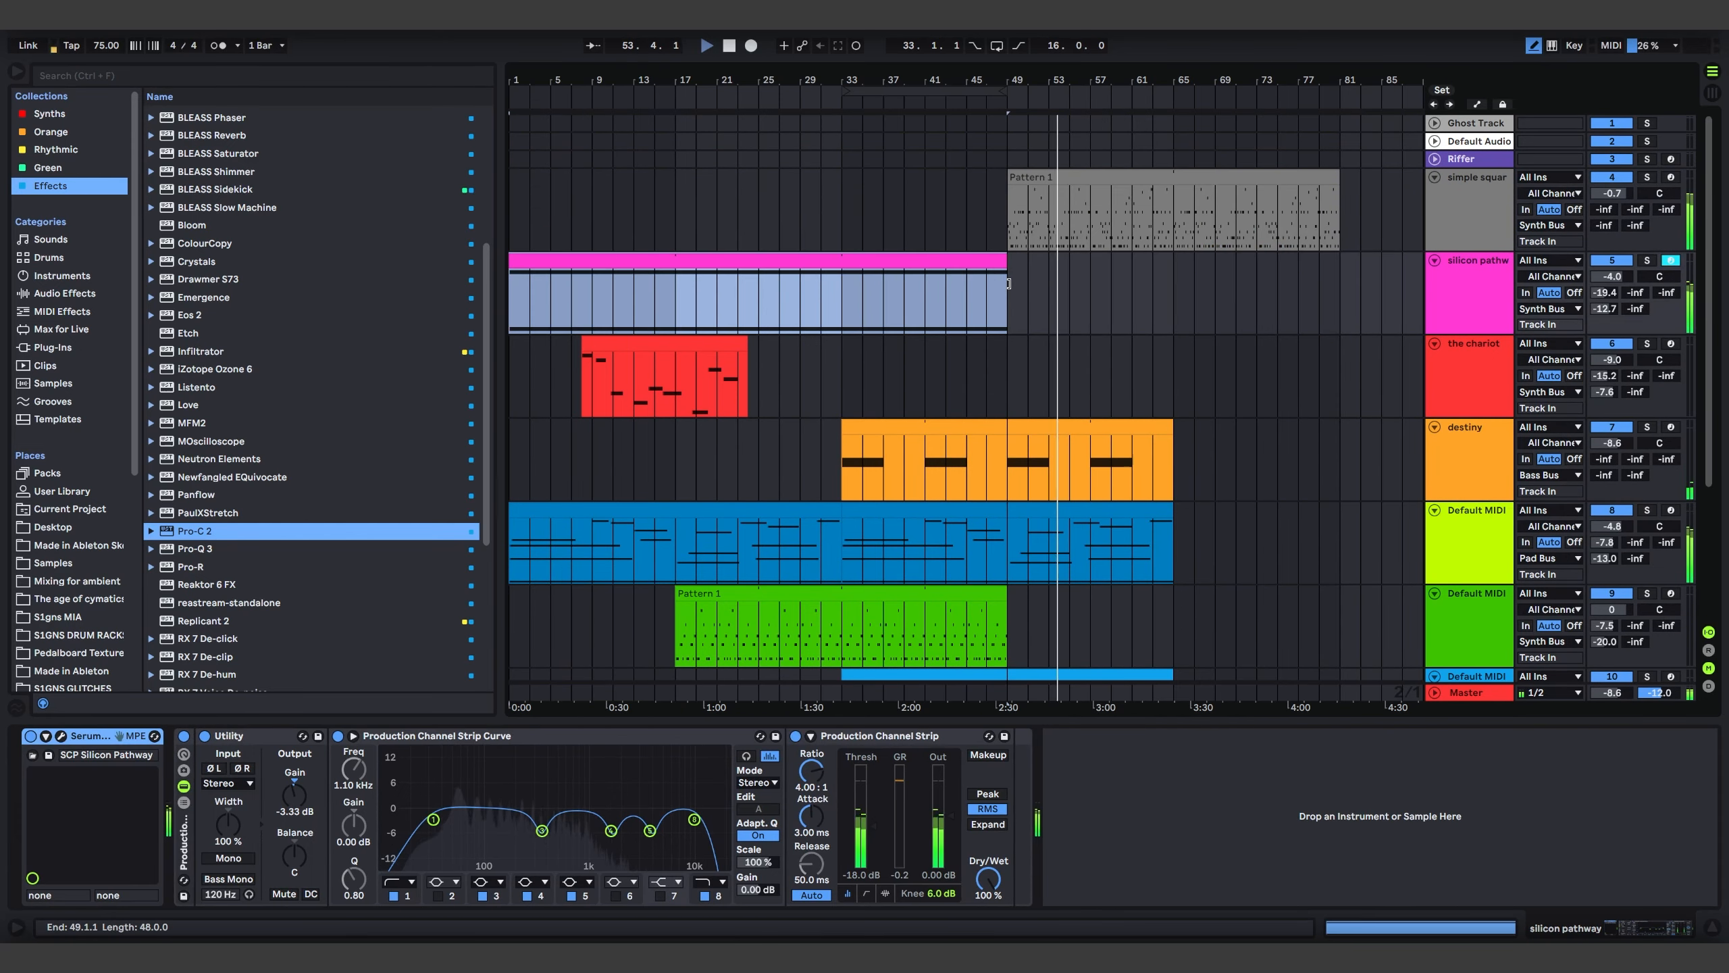
{"action": "scroll", "coordinate": [1137, 422], "scroll_direction": "down", "scroll_amount": 4}
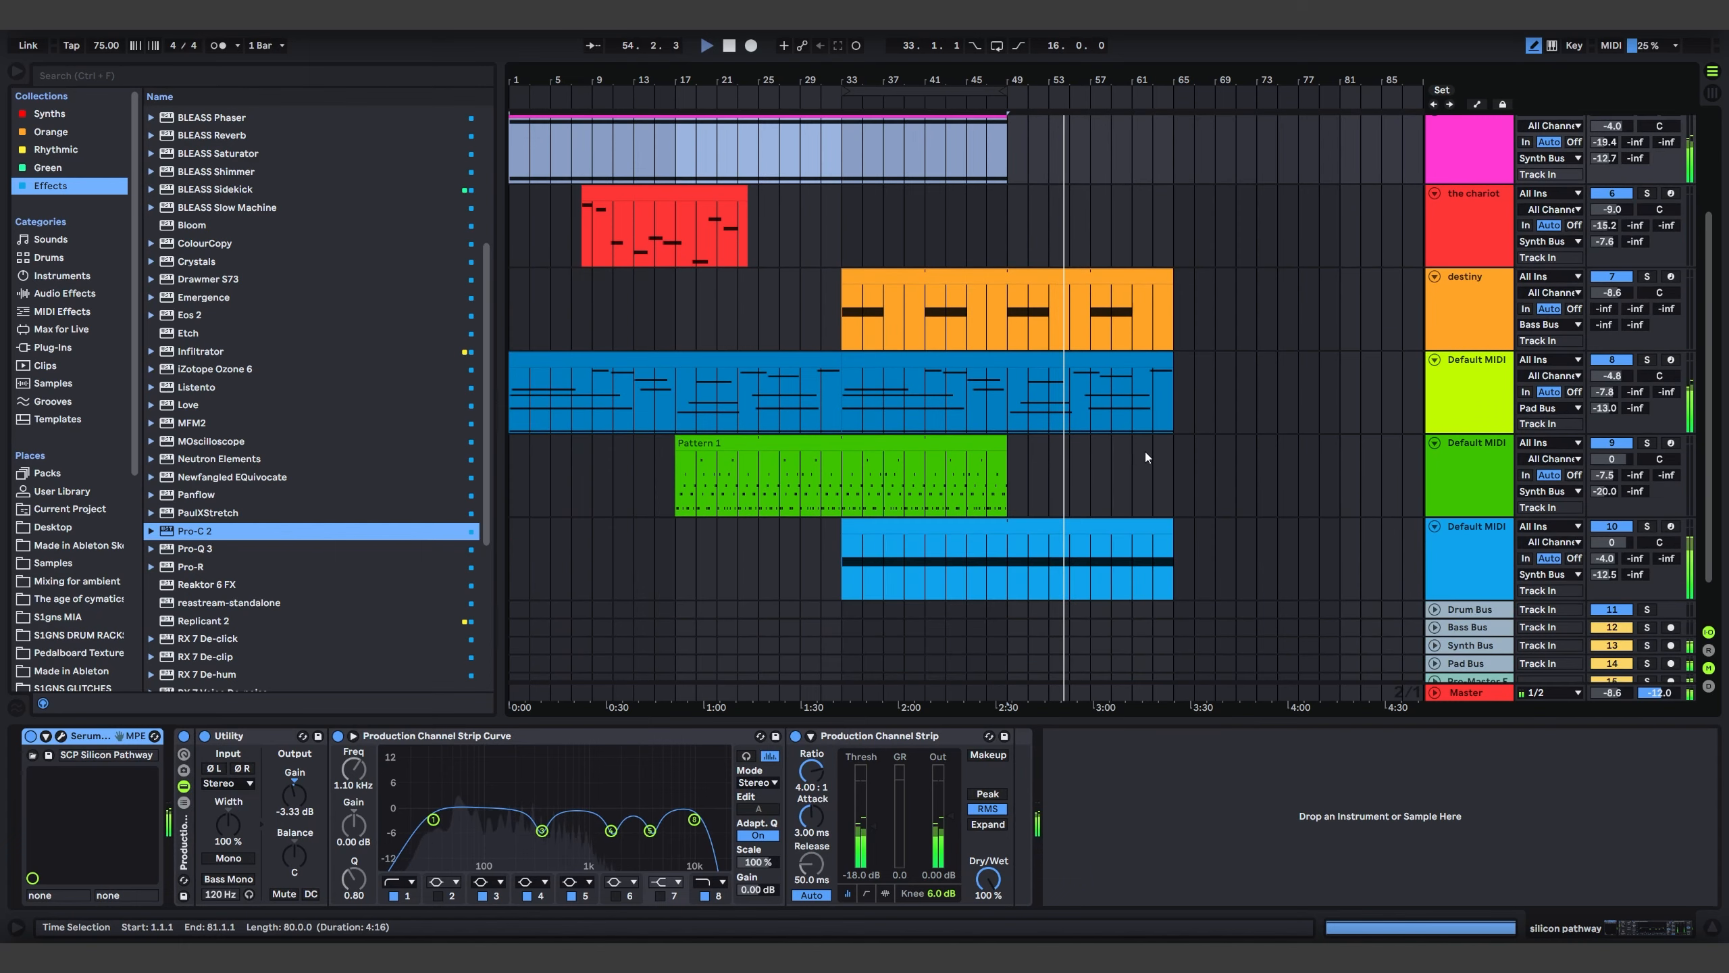
{"action": "scroll", "coordinate": [1124, 443], "scroll_direction": "up", "scroll_amount": 2}
{"action": "left_click_drag", "start_coordinate": [1004, 211], "coordinate": [1340, 211]}
{"action": "scroll", "coordinate": [1205, 426], "scroll_direction": "down", "scroll_amount": 2}
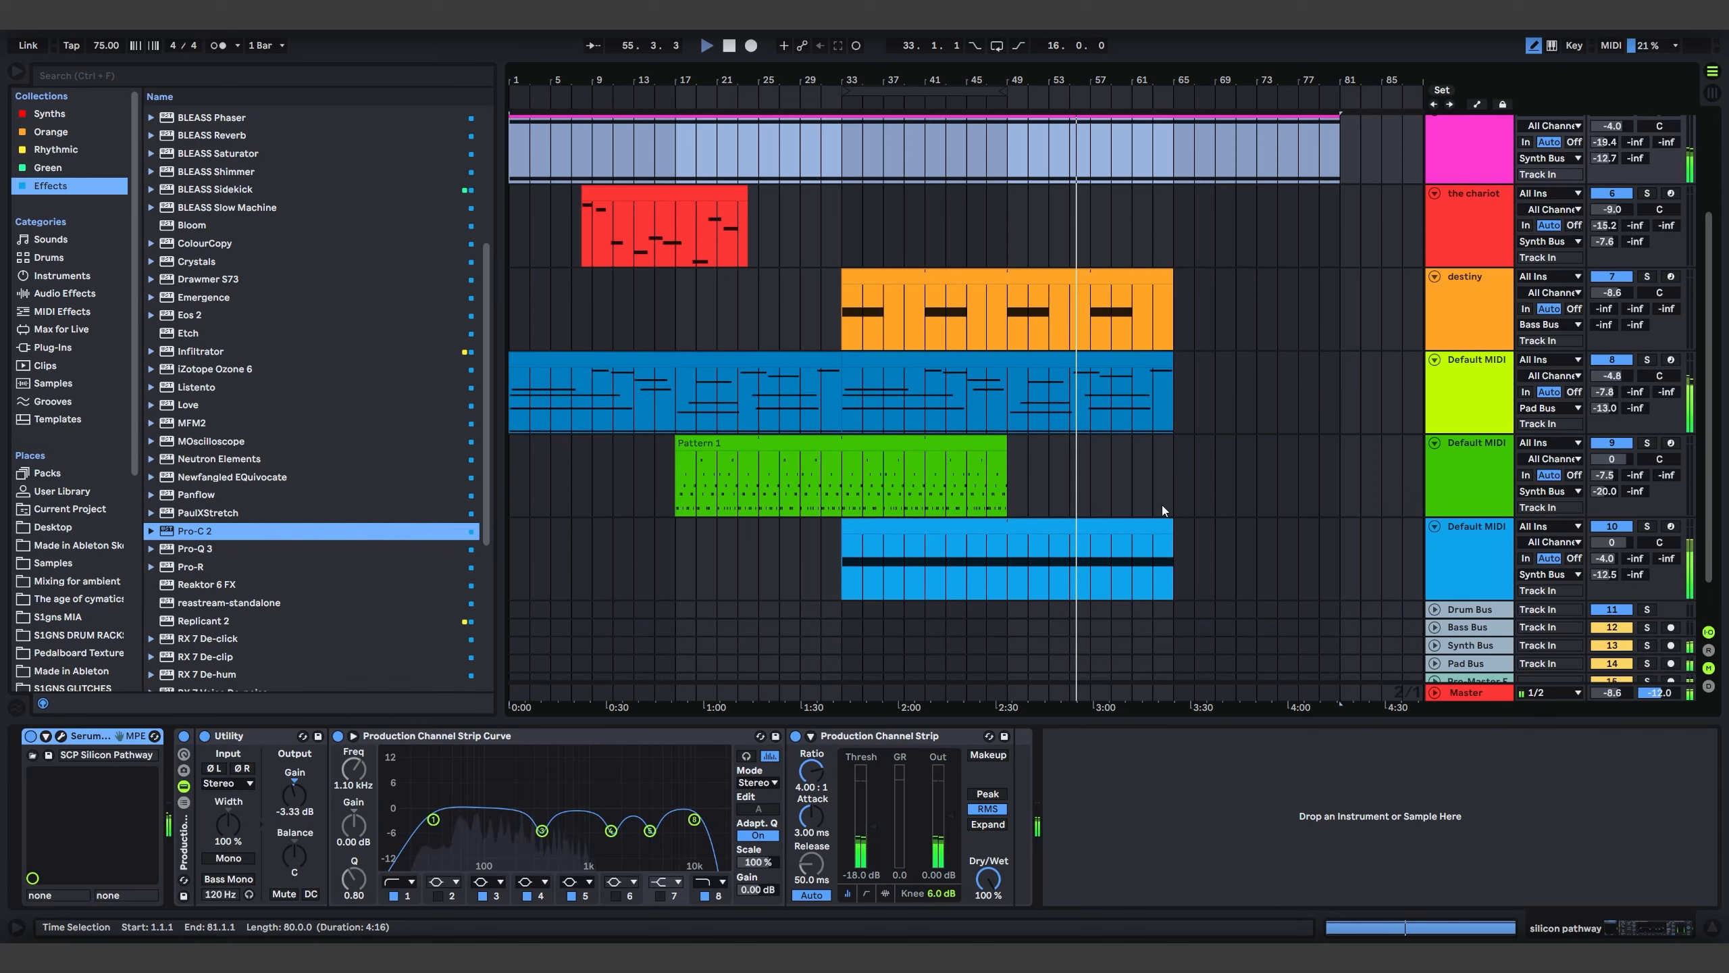
Set the loop region to 16 bars from bar 49 and play the arrangement from there
{"action": "scroll", "coordinate": [1182, 440], "scroll_direction": "up", "scroll_amount": 3}
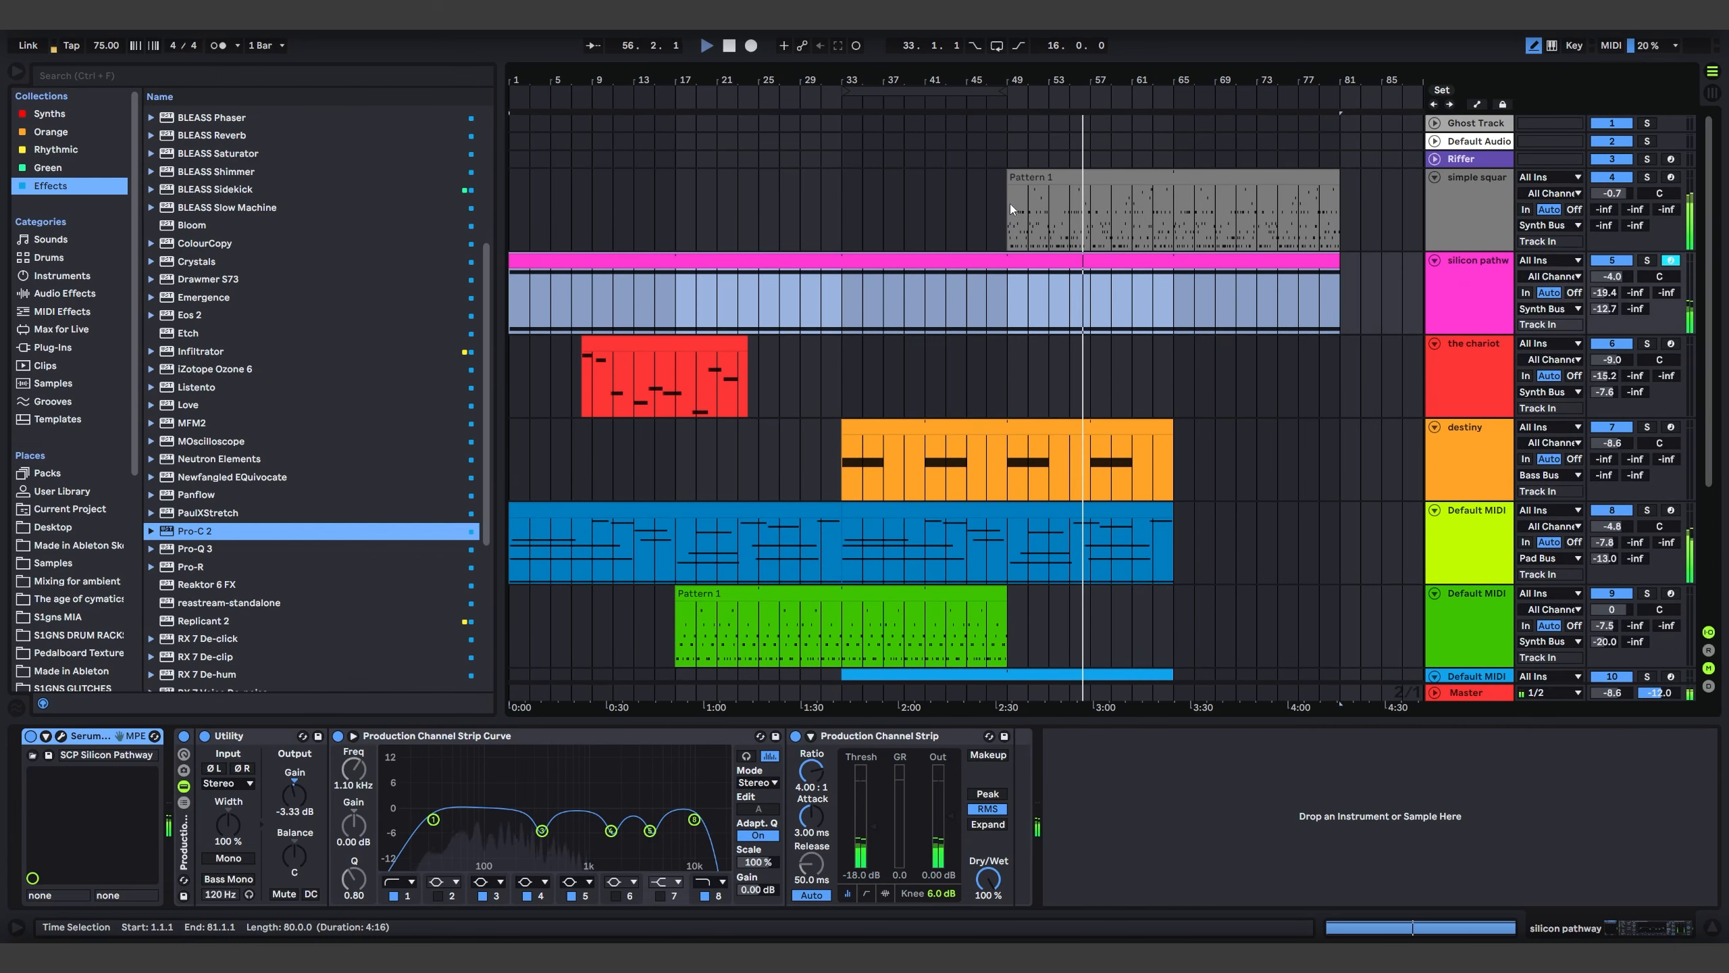
{"action": "left_click_drag", "start_coordinate": [980, 94], "coordinate": [1146, 93]}
{"action": "key", "text": "space"}
Extend track 9's Pattern 1 clip to end at bar 65, and turn on loop playback
{"action": "scroll", "coordinate": [1164, 338], "scroll_direction": "down", "scroll_amount": 3}
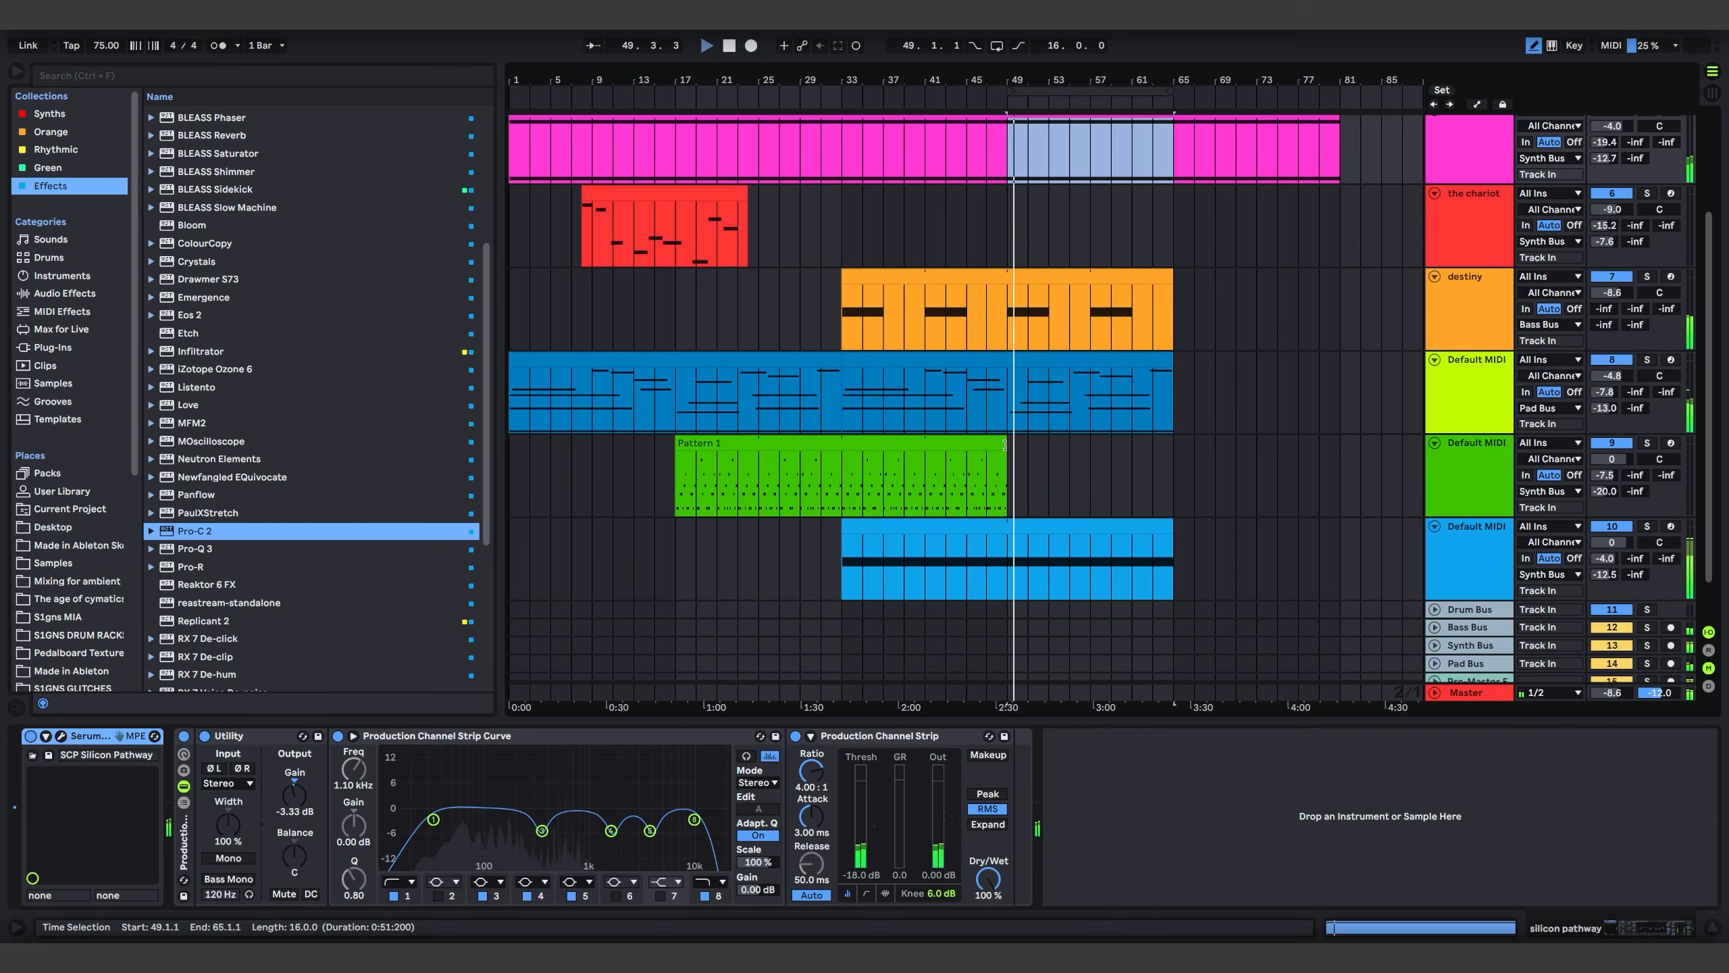
{"action": "left_click_drag", "start_coordinate": [1006, 444], "coordinate": [1173, 444]}
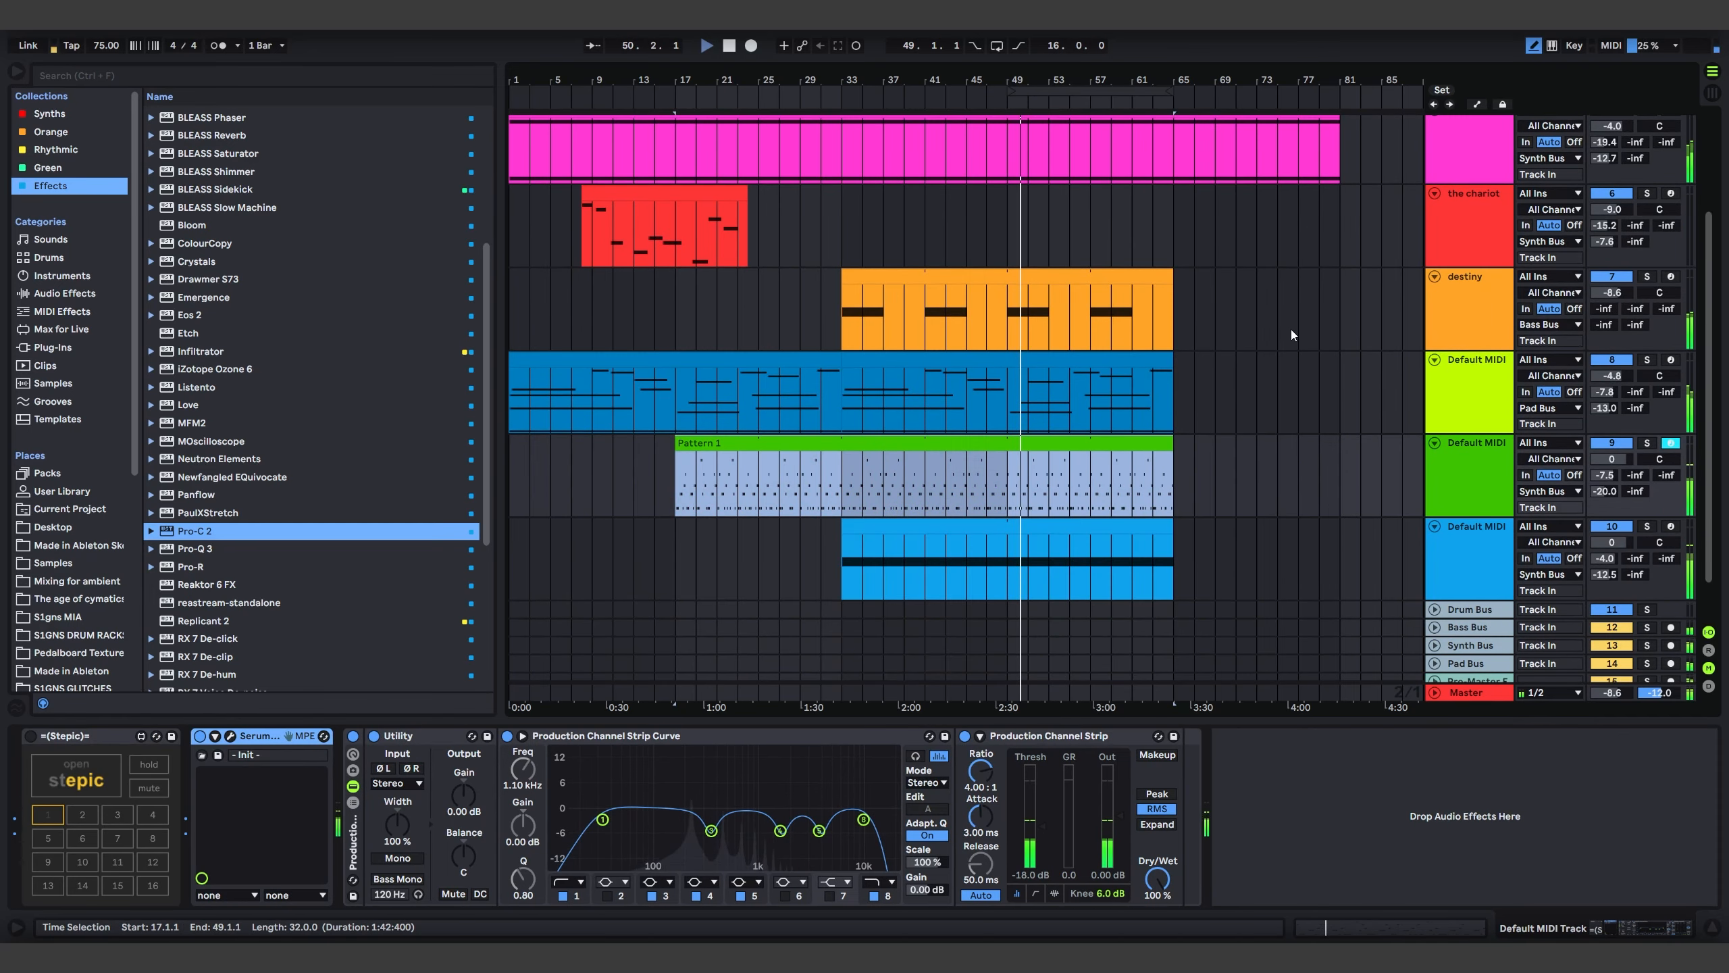
{"action": "scroll", "coordinate": [1292, 330], "scroll_direction": "up", "scroll_amount": 2}
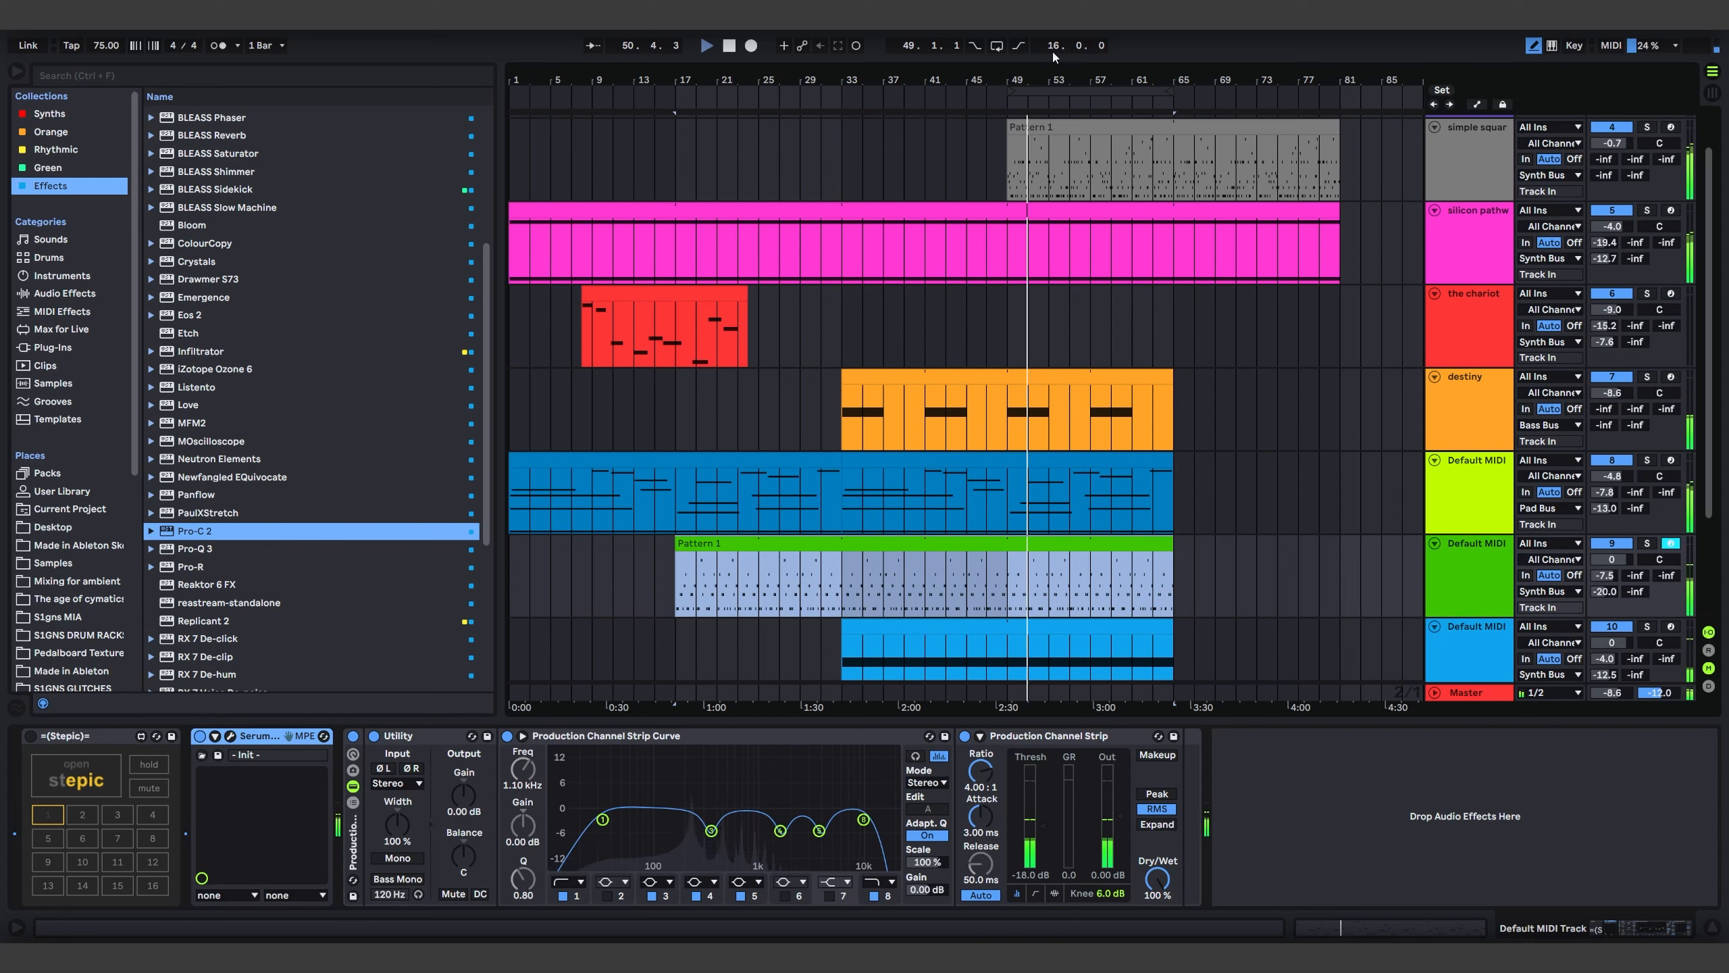
{"action": "left_click", "coordinate": [997, 46]}
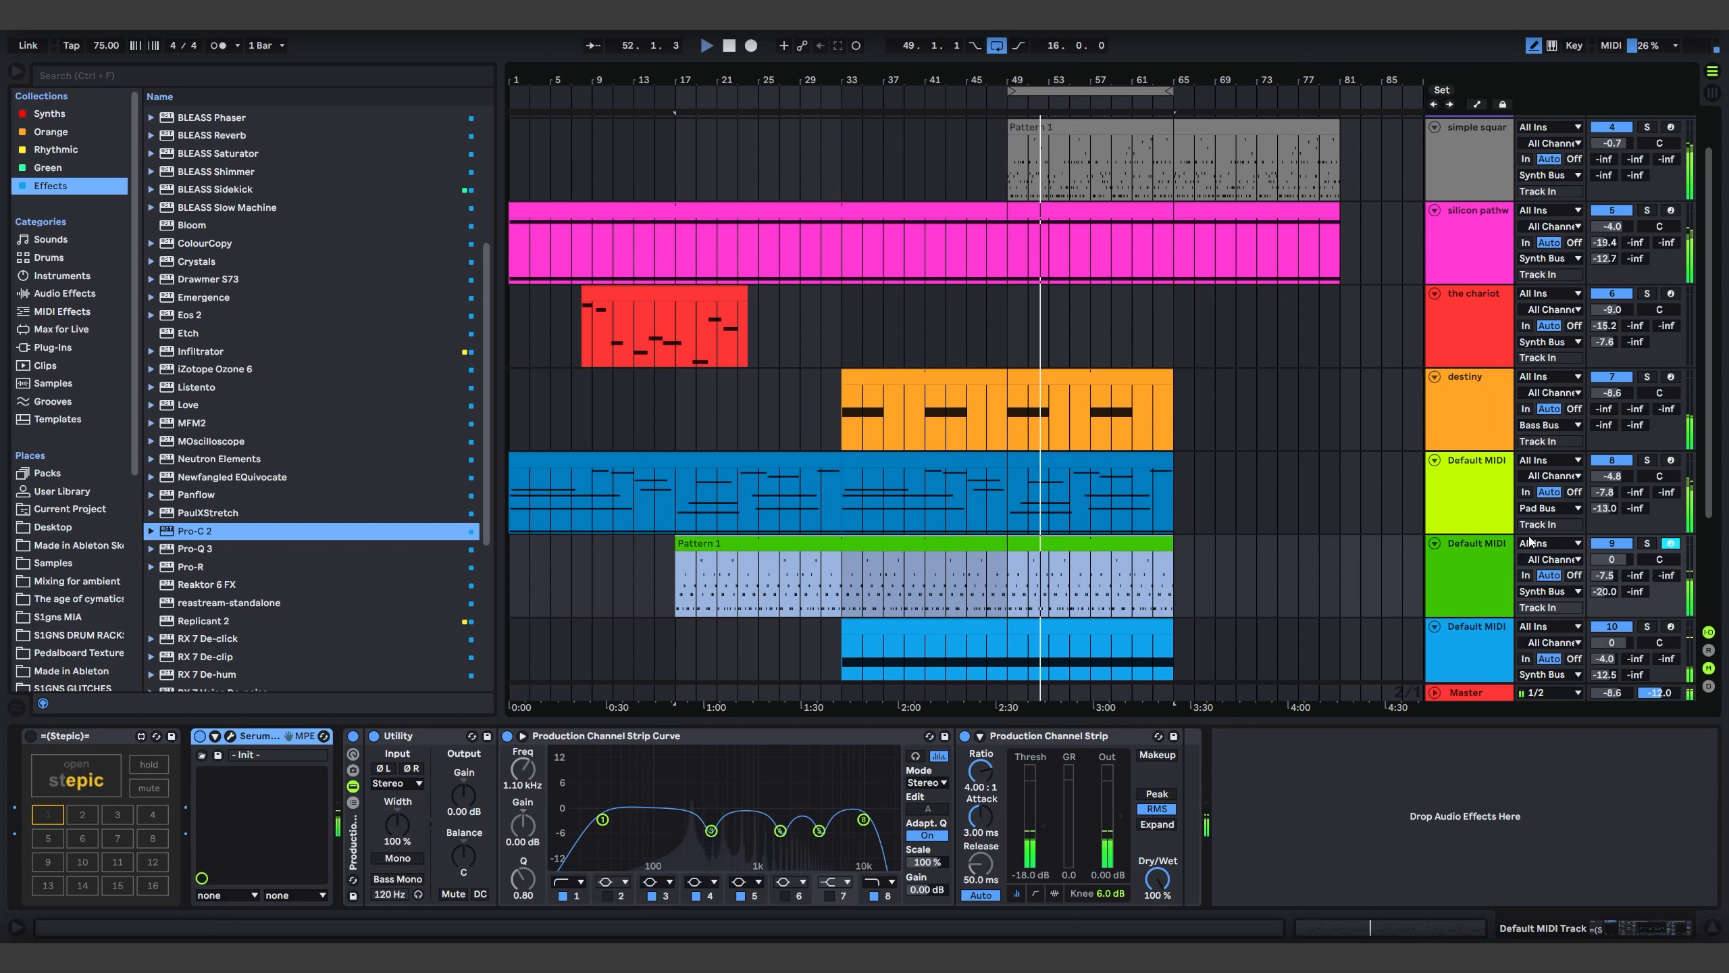
Open Vital on track 10, enable oscillator 3 on the voice page and route it into filter 1
{"action": "left_click", "coordinate": [1489, 643]}
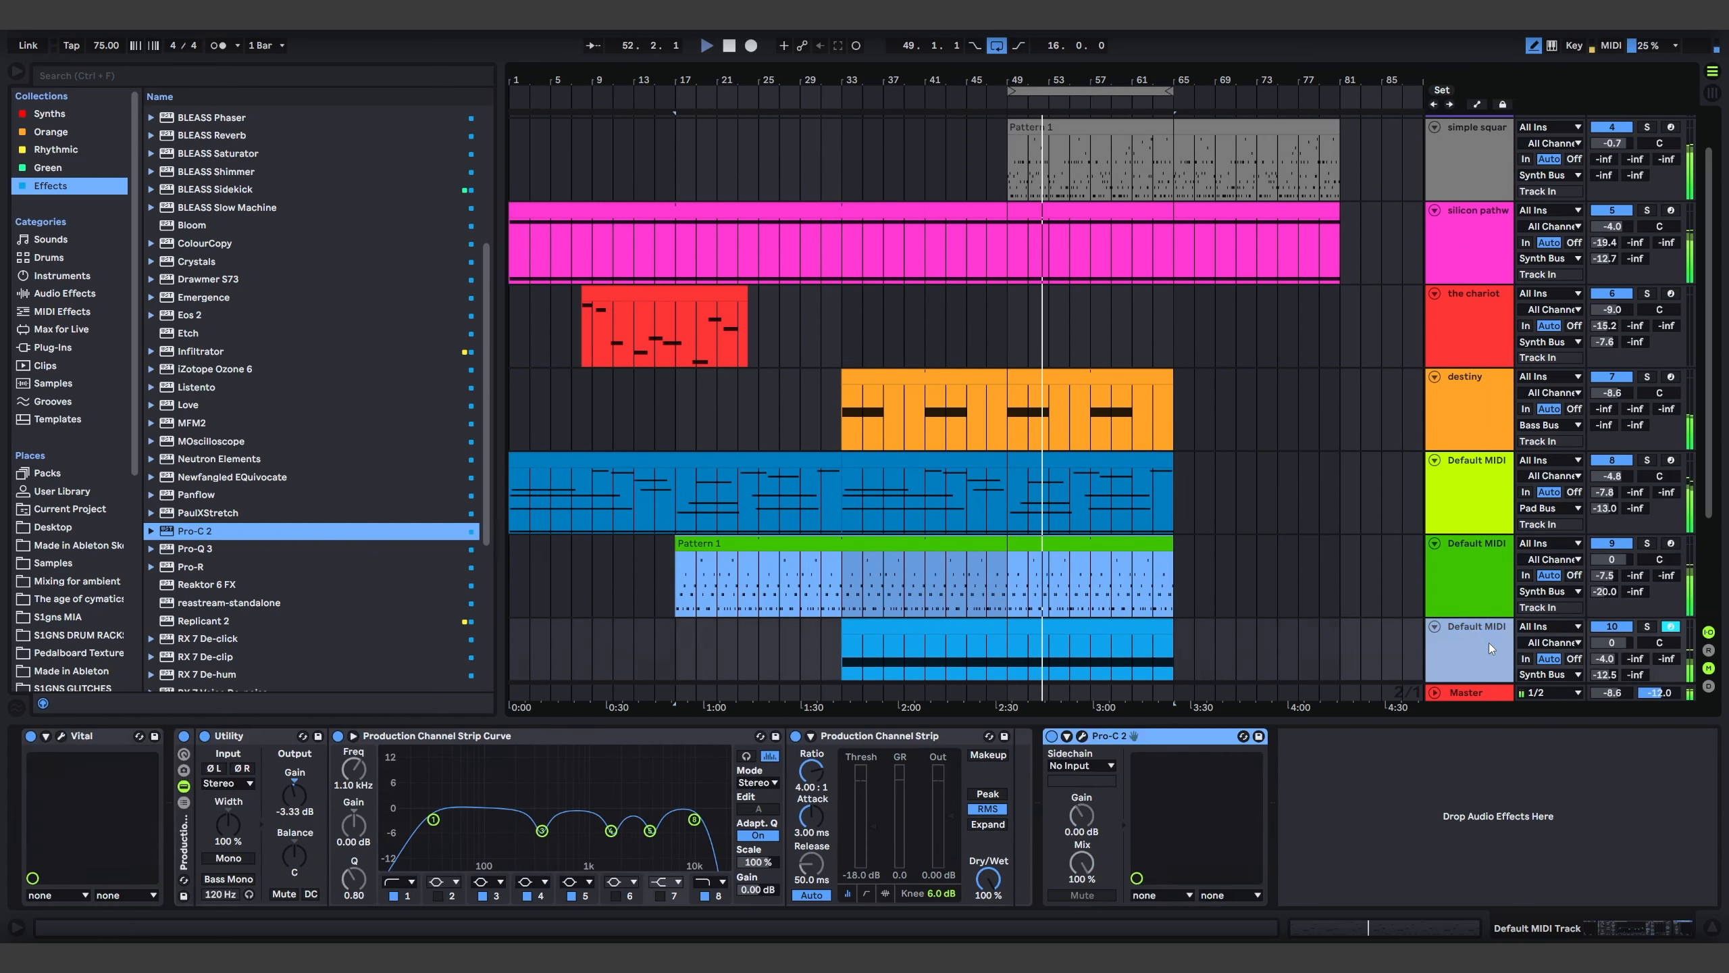
{"action": "left_click", "coordinate": [61, 736]}
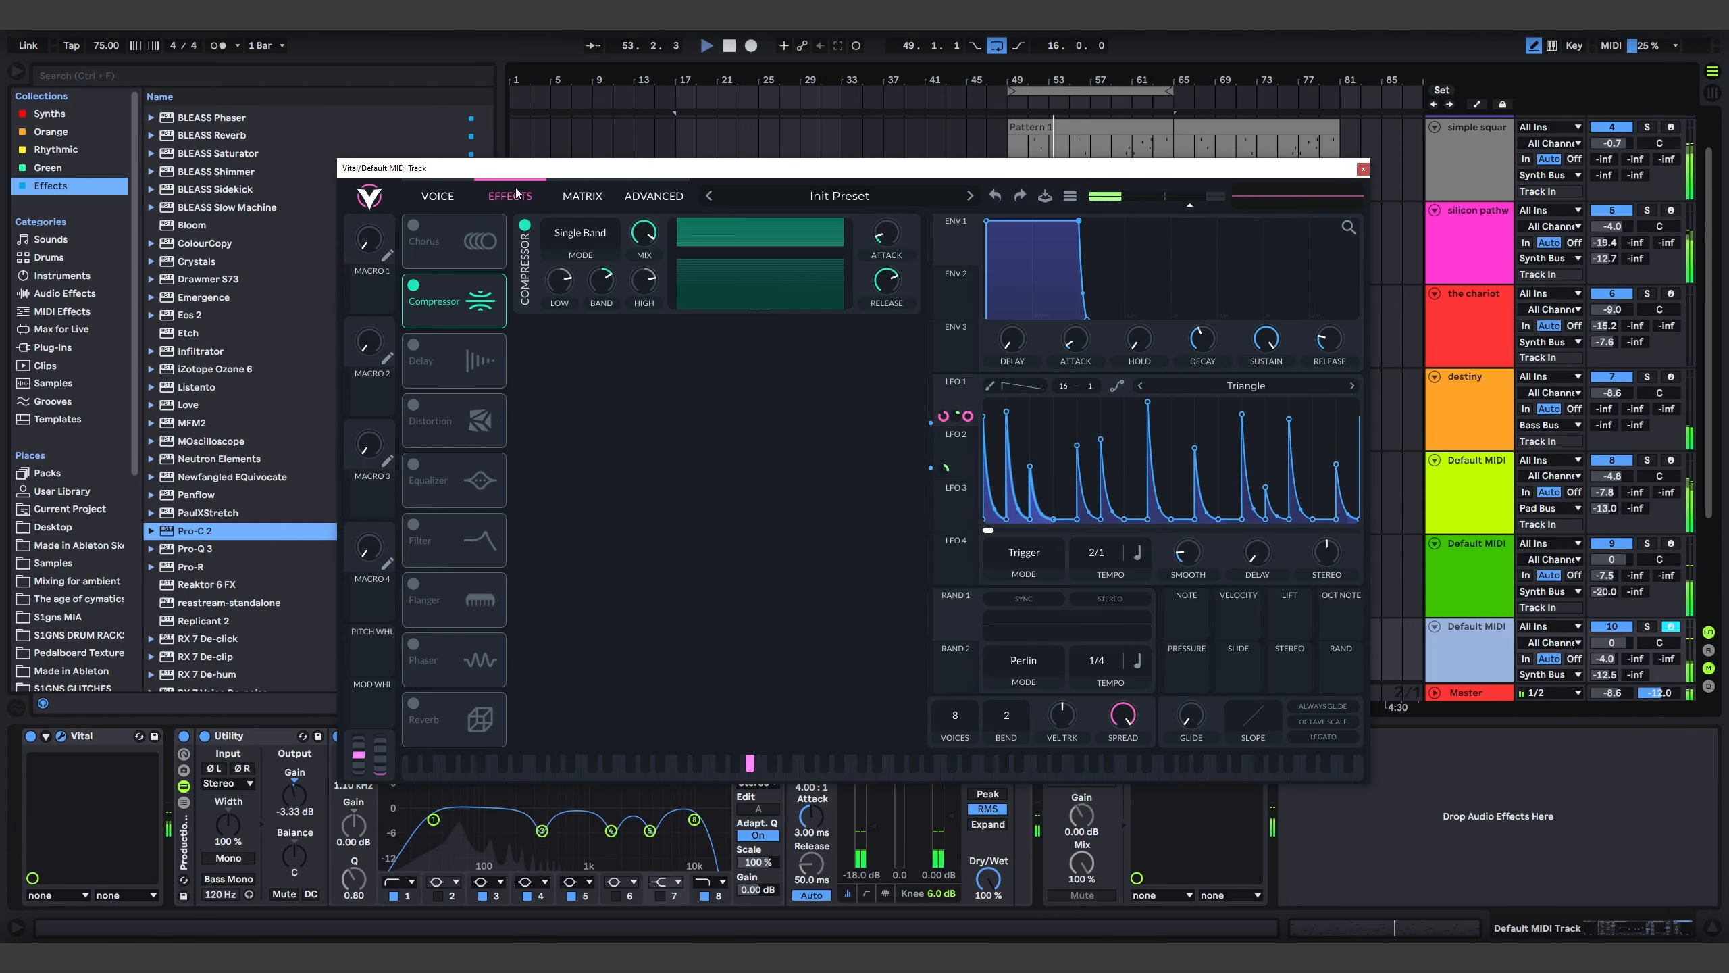
{"action": "left_click", "coordinate": [460, 199]}
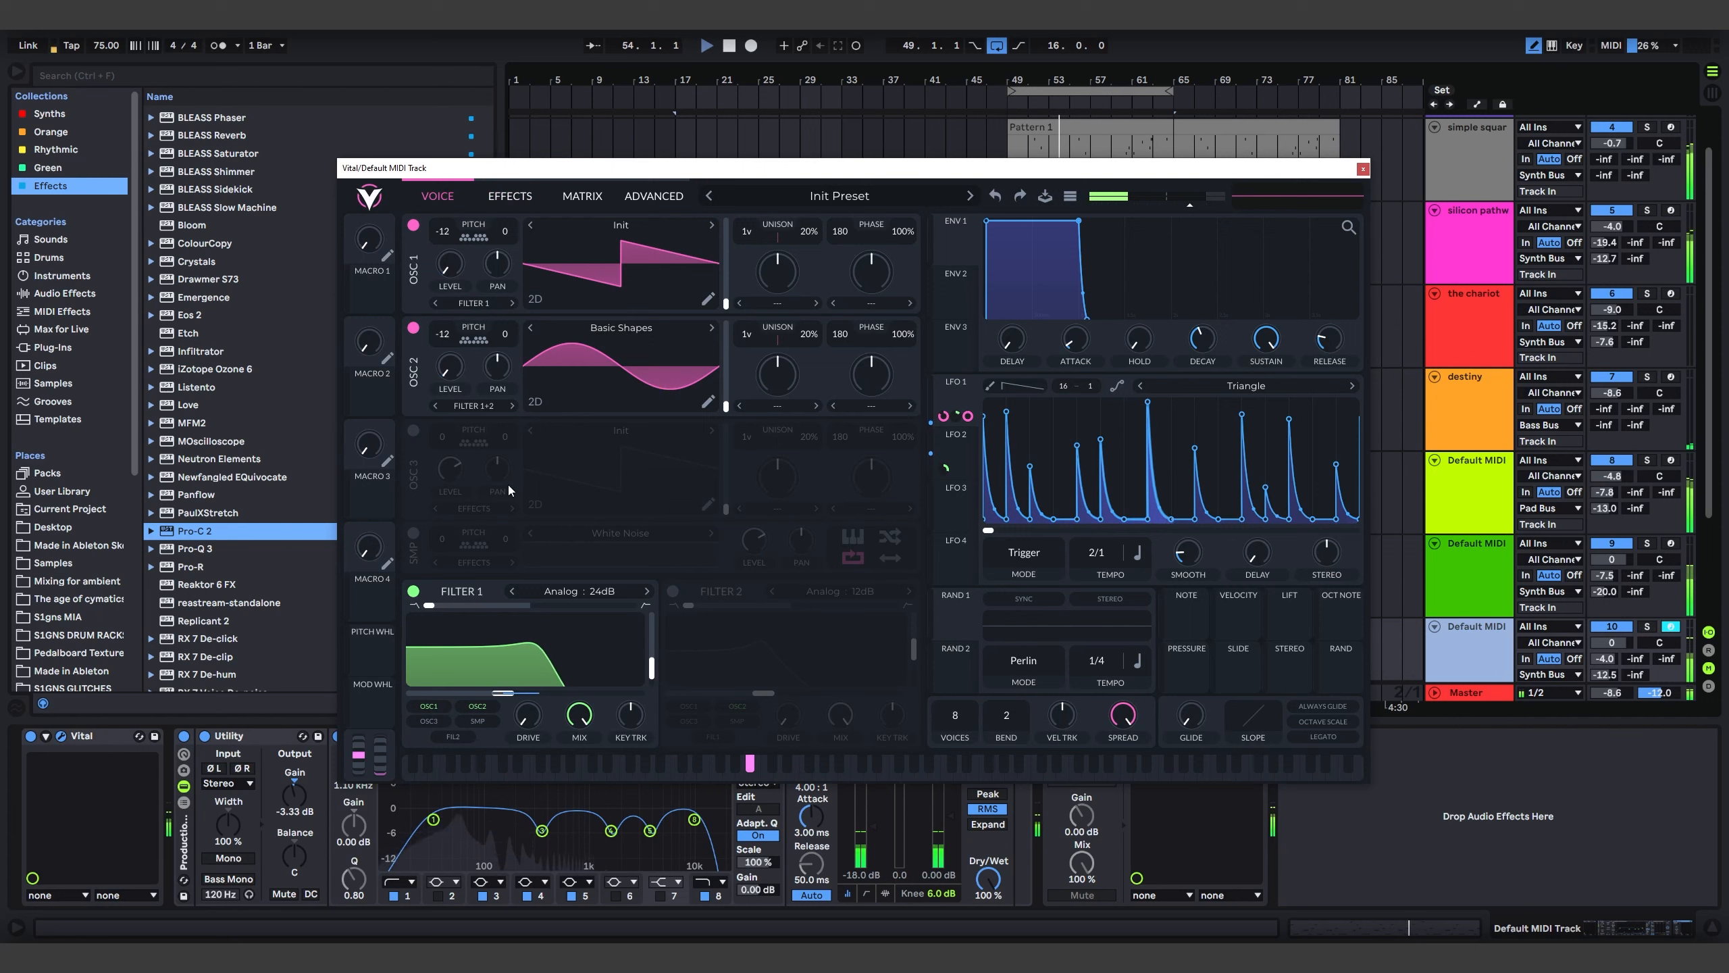
{"action": "left_click", "coordinate": [413, 430]}
{"action": "left_click", "coordinate": [428, 719]}
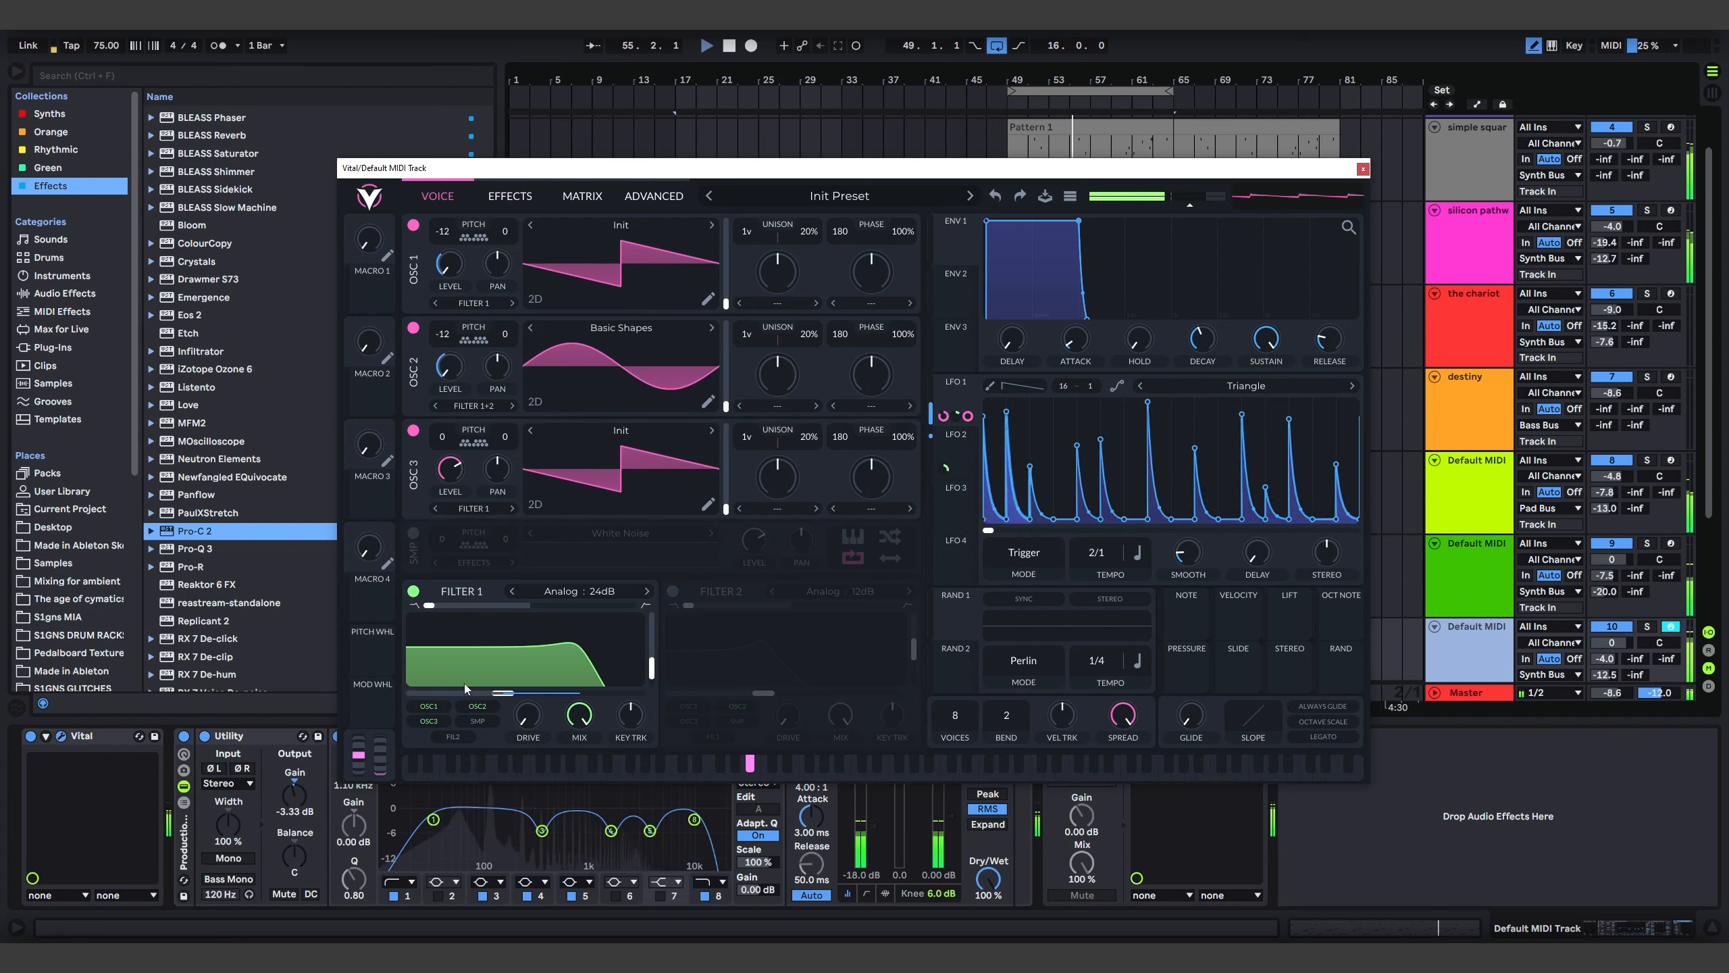
Assign LFO 1 to oscillator 3's level and enable filter 2
{"action": "left_click_drag", "start_coordinate": [954, 396], "coordinate": [526, 603]}
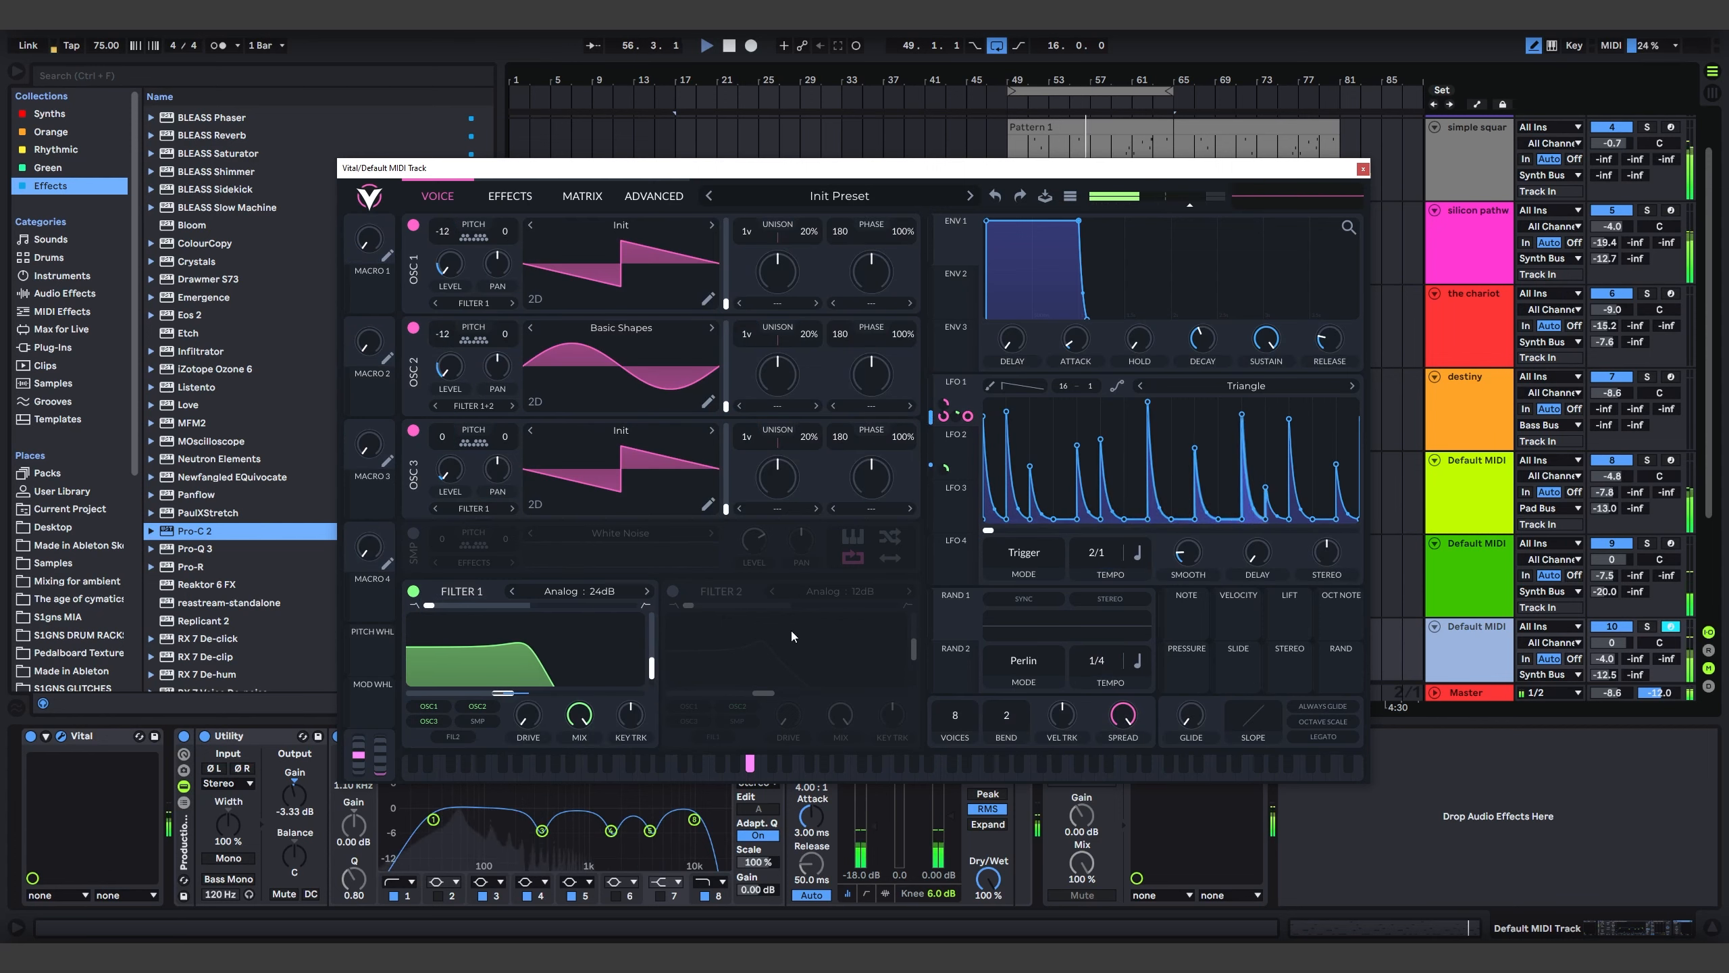
{"action": "left_click", "coordinate": [673, 591]}
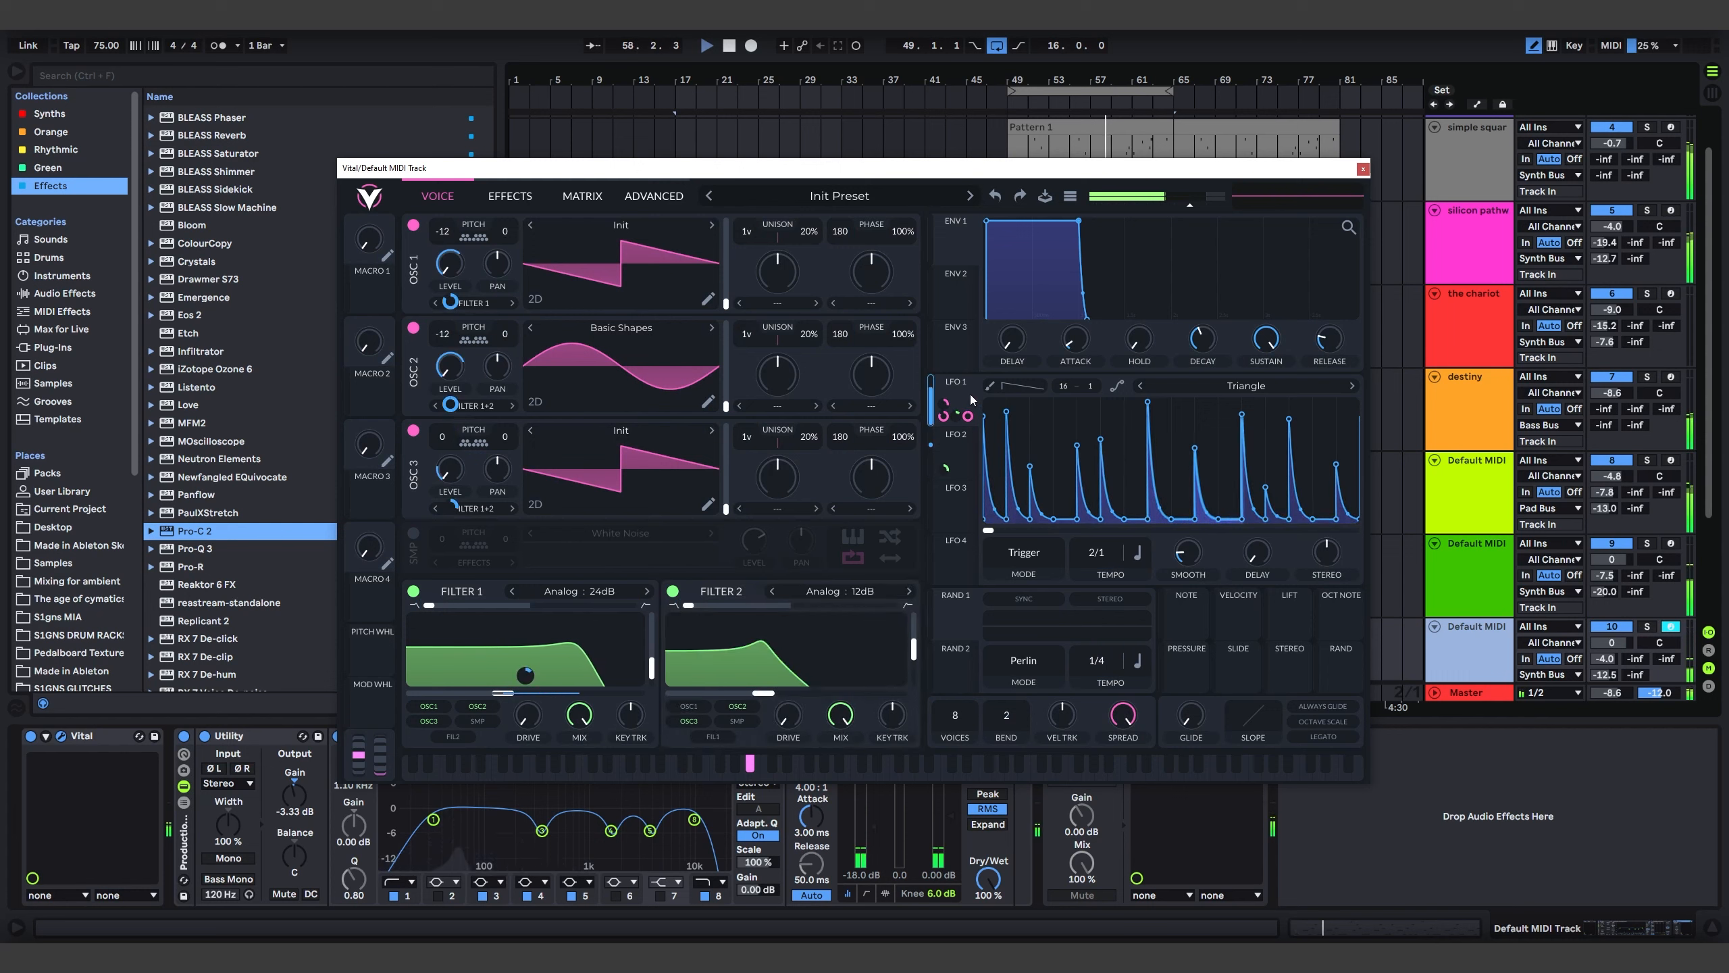
Draw a row of descending spikes of varying heights in LFO 3 and bend their falling slopes into steep decay curves
{"action": "left_click", "coordinate": [956, 487]}
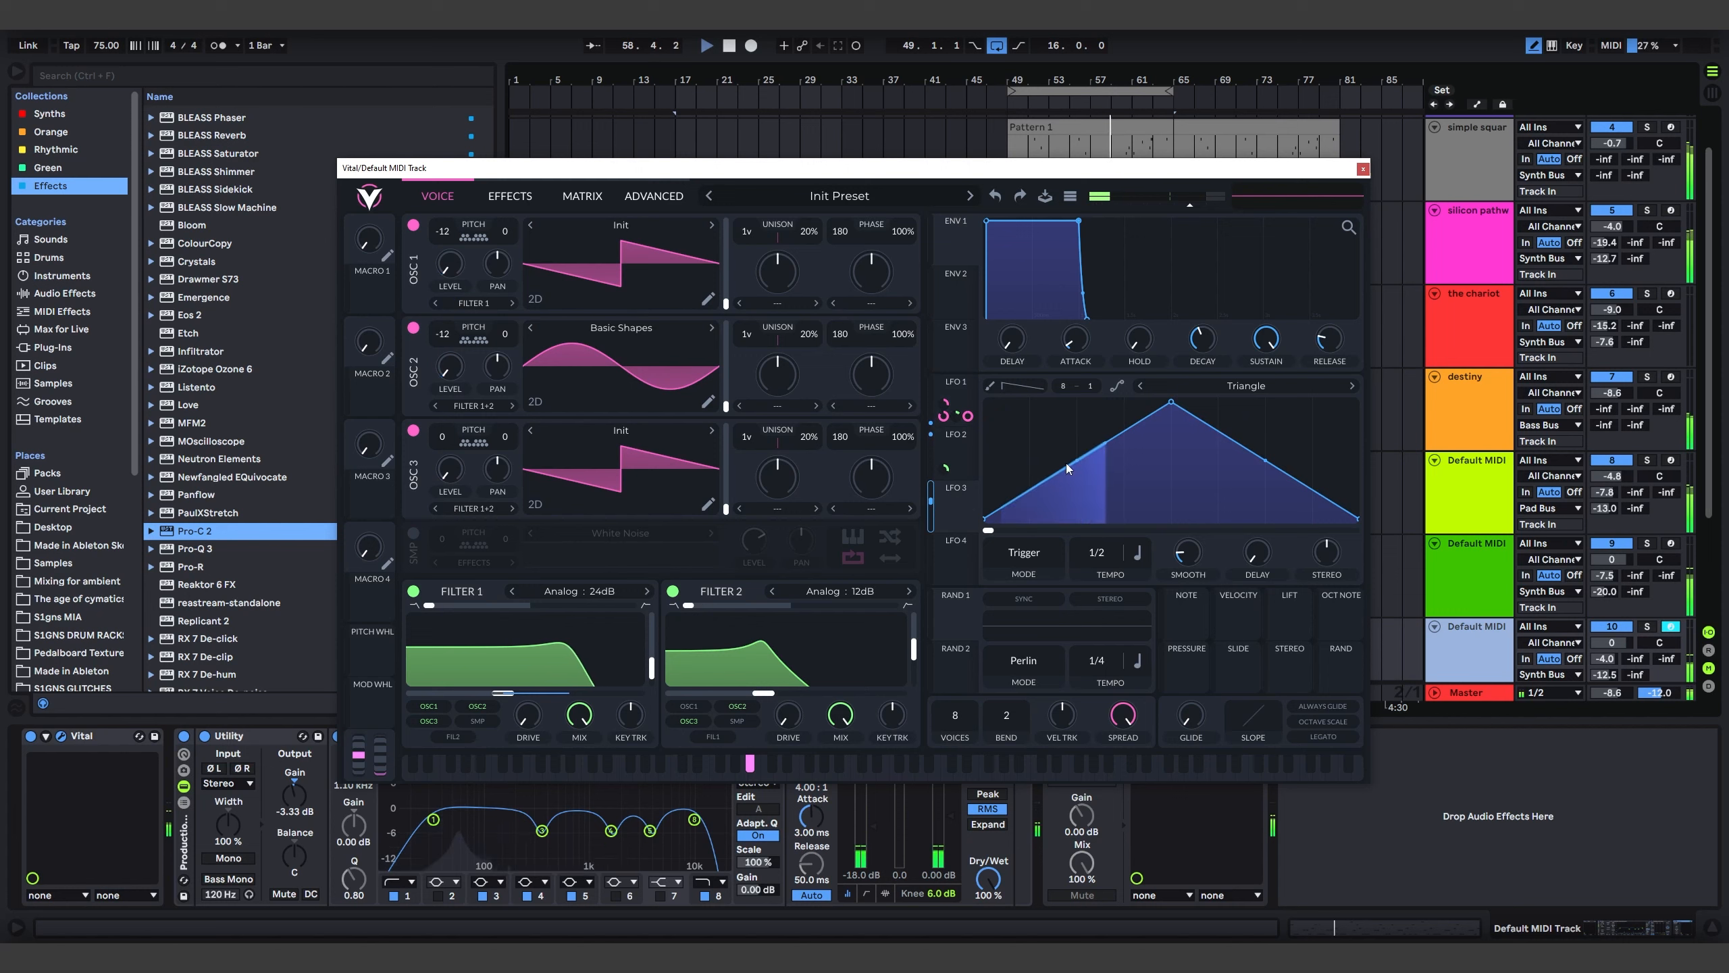
{"action": "left_click", "coordinate": [991, 386]}
{"action": "mouse_move", "coordinate": [1013, 420]}
{"action": "left_mouse_down"}
{"action": "mouse_move", "coordinate": [1133, 525]}
{"action": "mouse_move", "coordinate": [1337, 411]}
{"action": "left_mouse_up"}
{"action": "left_click_drag", "start_coordinate": [1043, 492], "coordinate": [1059, 437]}
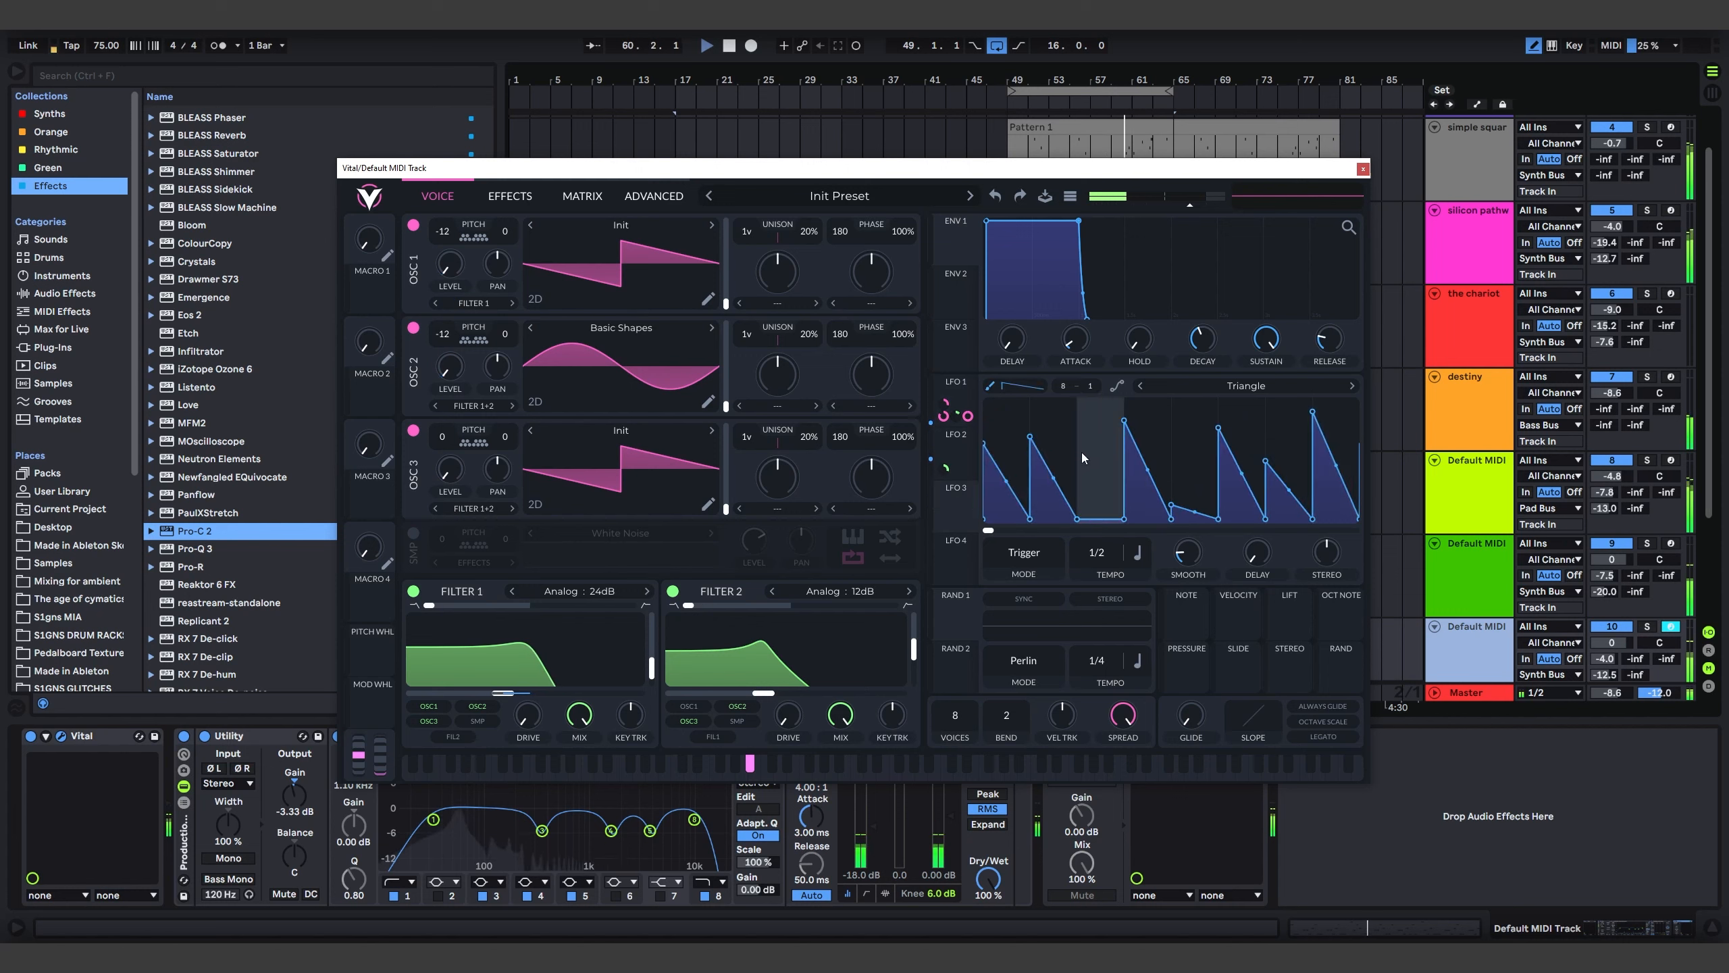
{"action": "left_click_drag", "start_coordinate": [1091, 512], "coordinate": [1086, 485]}
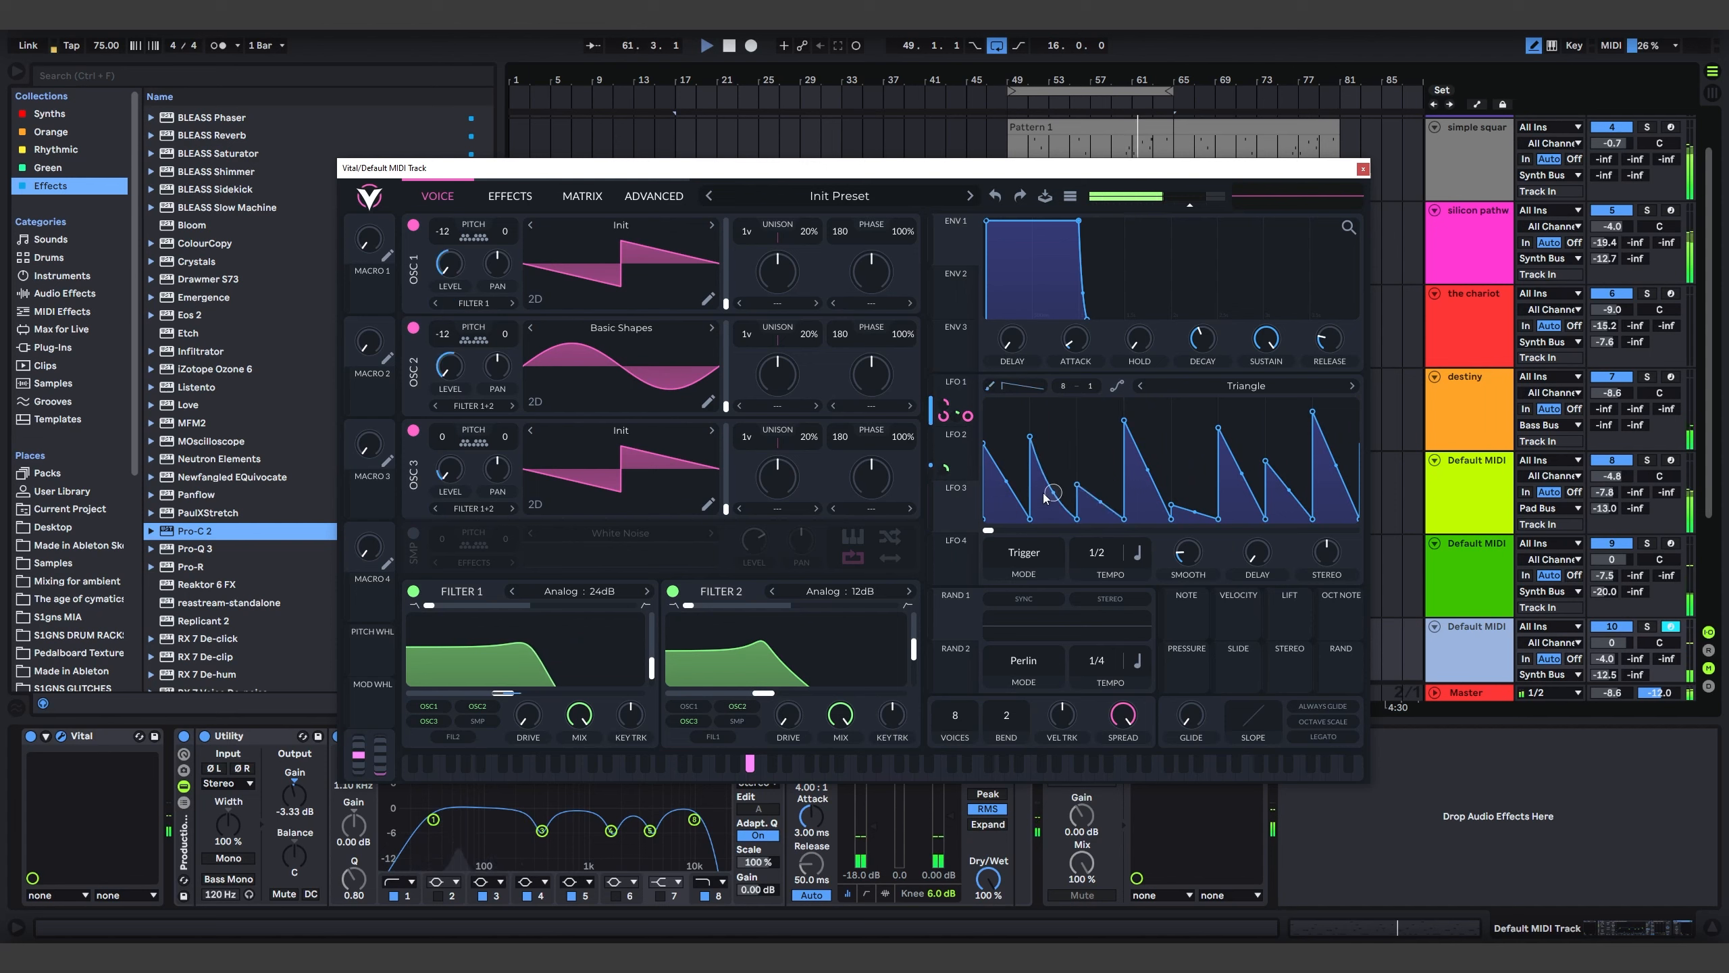
{"action": "left_click_drag", "start_coordinate": [1049, 491], "coordinate": [1048, 539]}
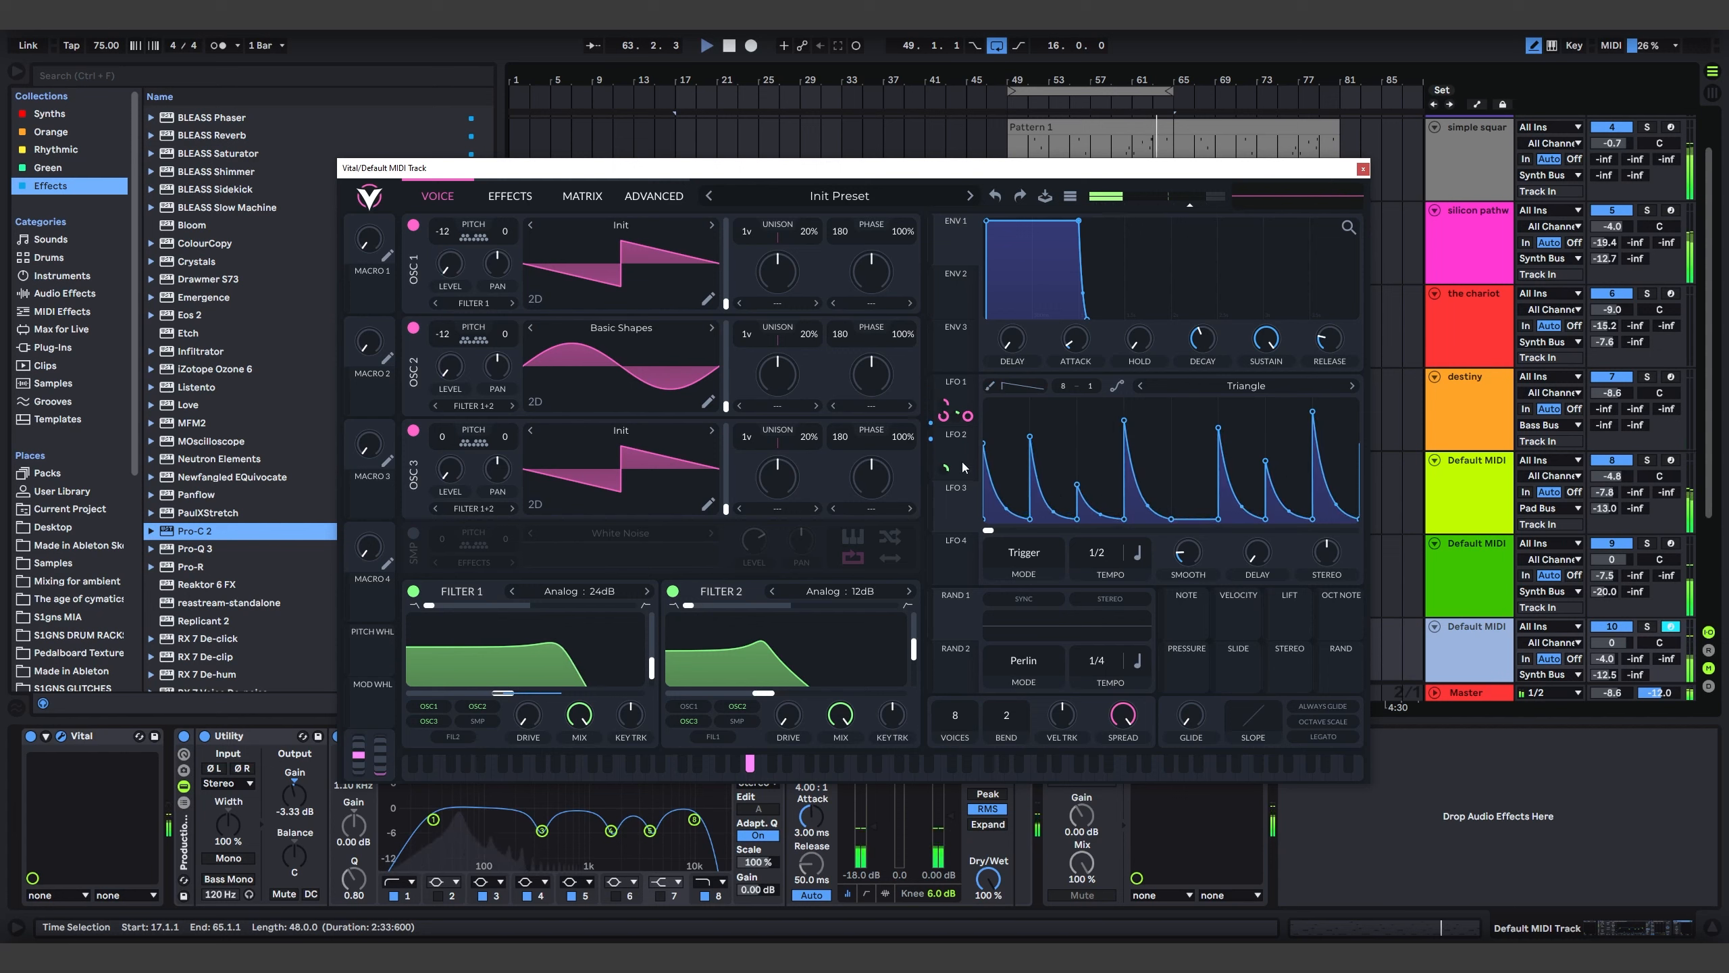
Assign LFO 3 to filter 2's cutoff and set the filter type to Analog 24dB
{"action": "left_click_drag", "start_coordinate": [956, 511], "coordinate": [877, 625]}
{"action": "left_click", "coordinate": [909, 590]}
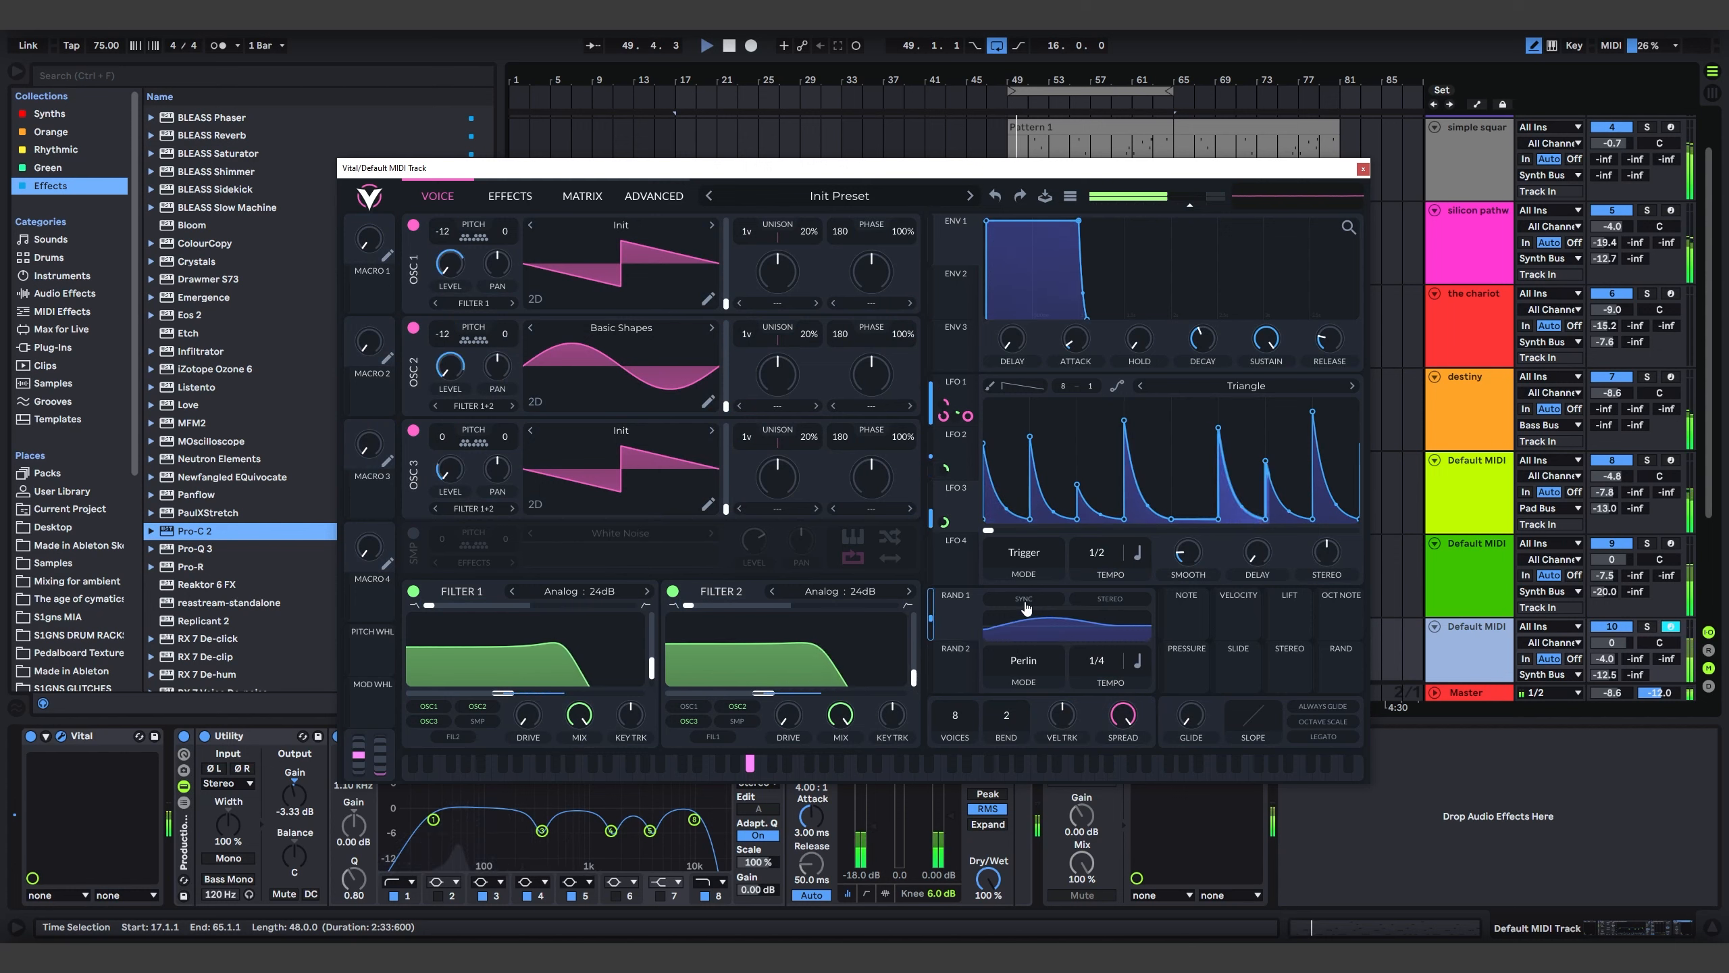
Set the Random 1 modulator to Sample & Hold mode with a tempo of 1/8
{"action": "left_click", "coordinate": [1019, 661]}
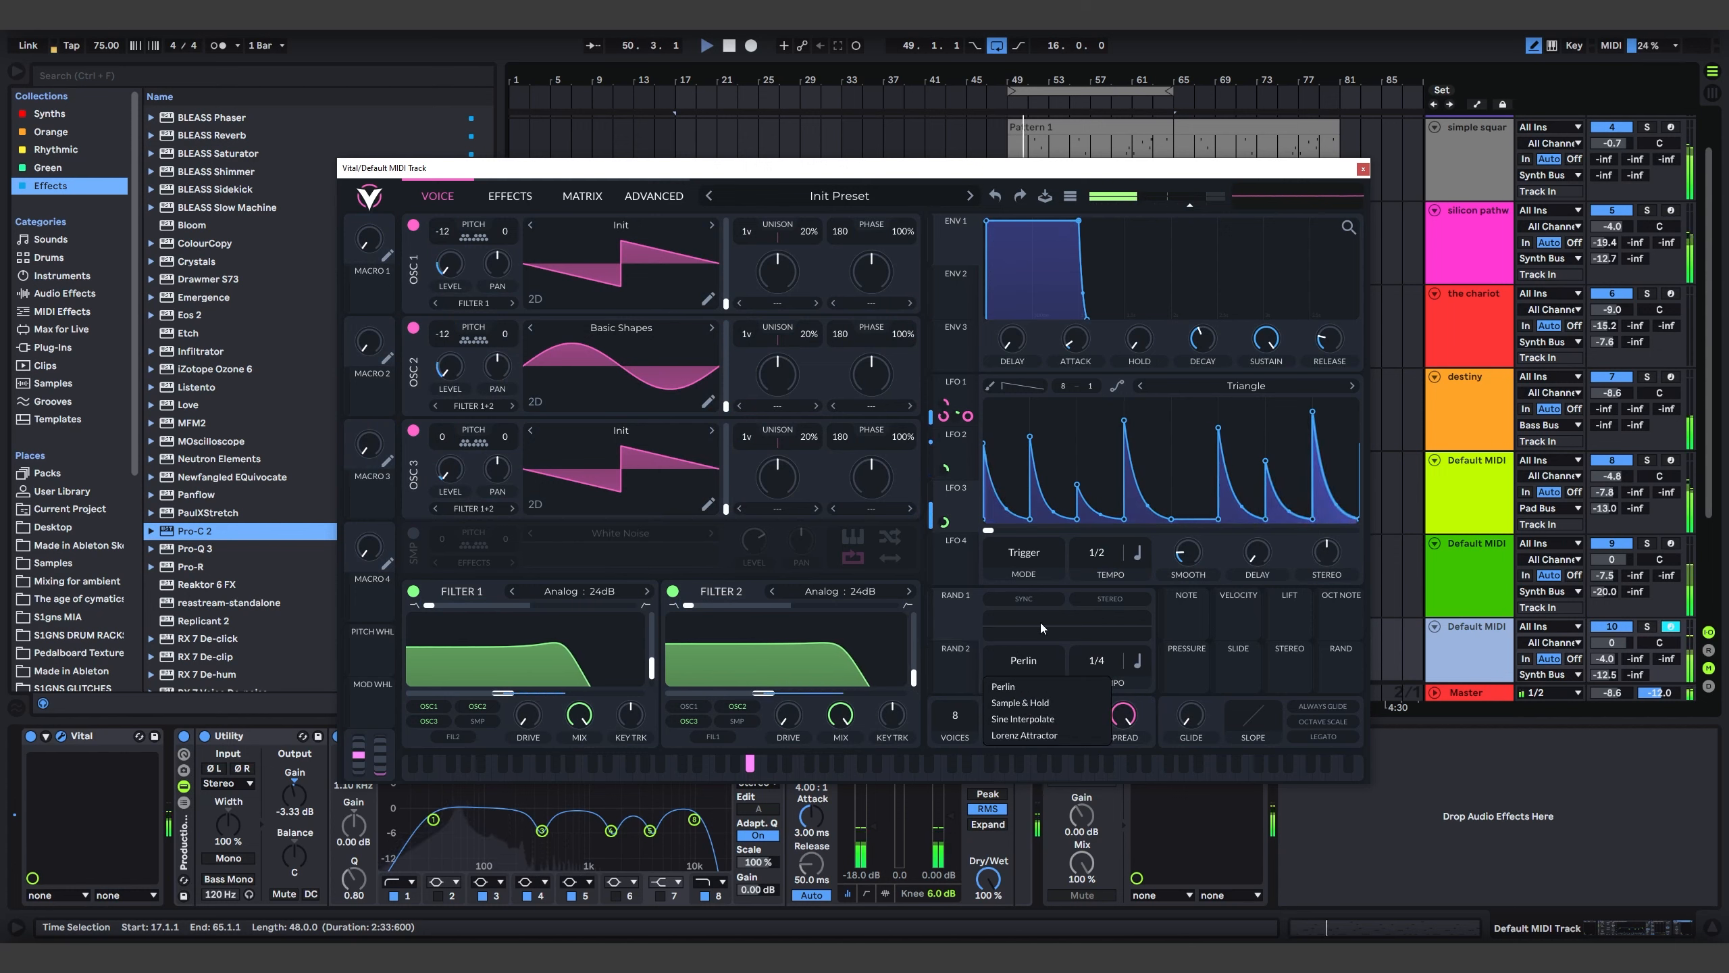
{"action": "left_click", "coordinate": [1019, 703]}
{"action": "scroll", "coordinate": [1104, 666], "scroll_direction": "up", "scroll_amount": 1}
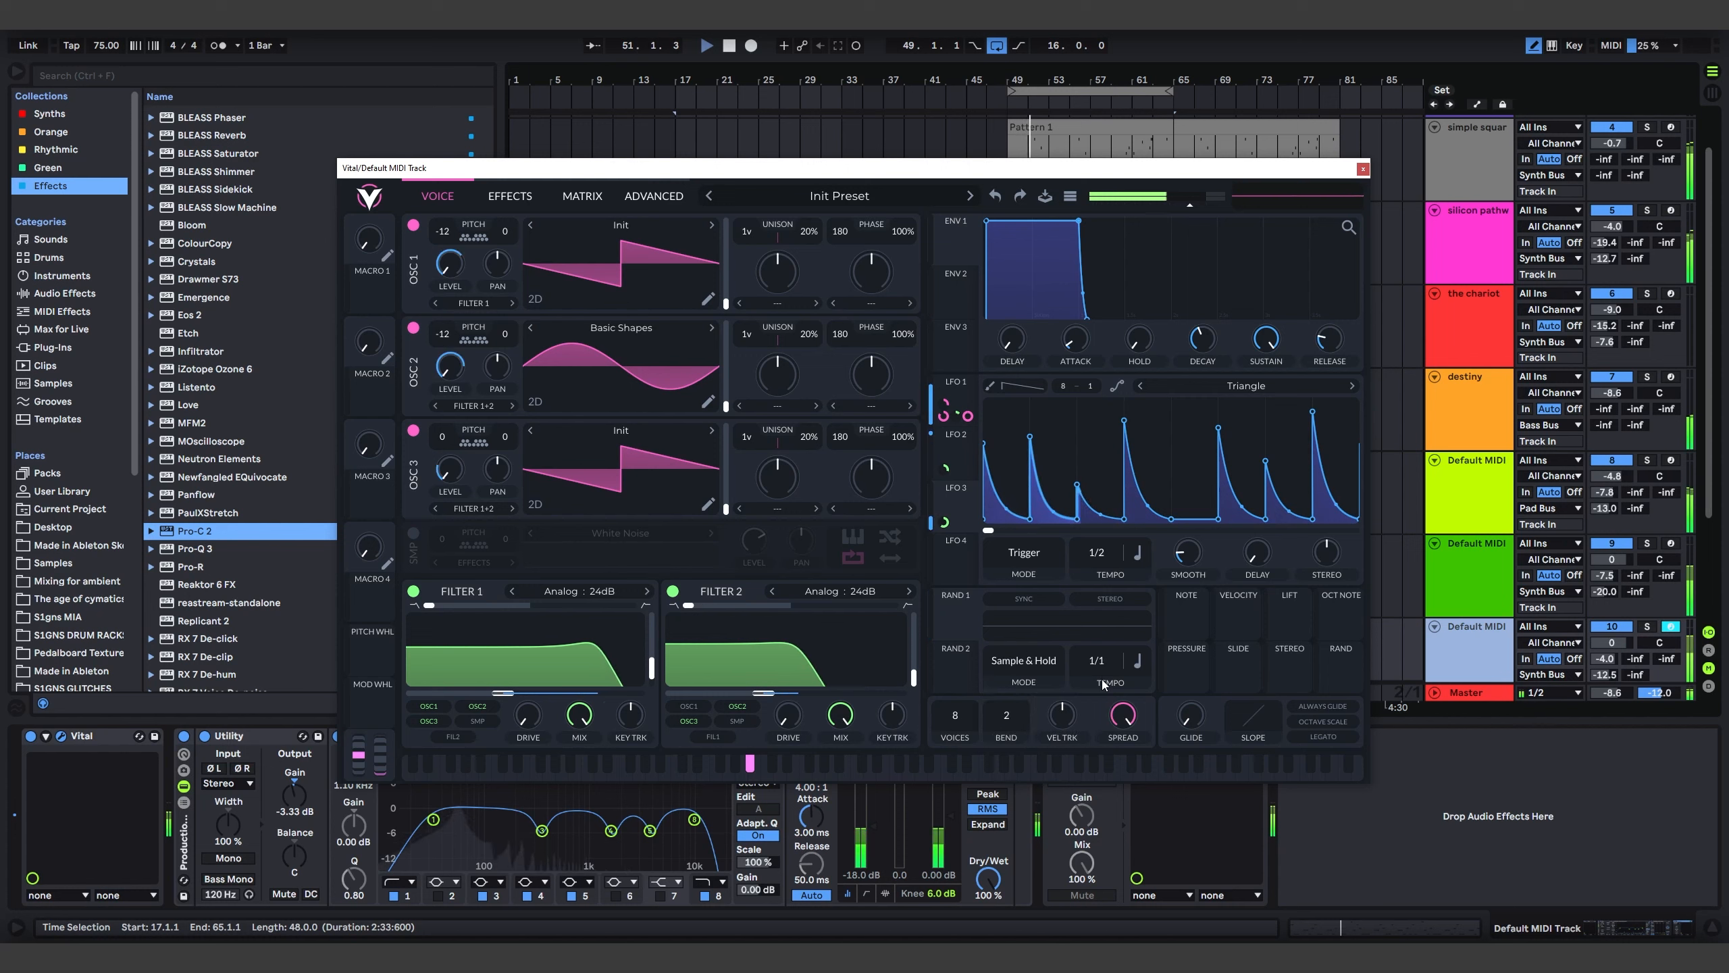
{"action": "scroll", "coordinate": [1103, 666], "scroll_direction": "down", "scroll_amount": 2}
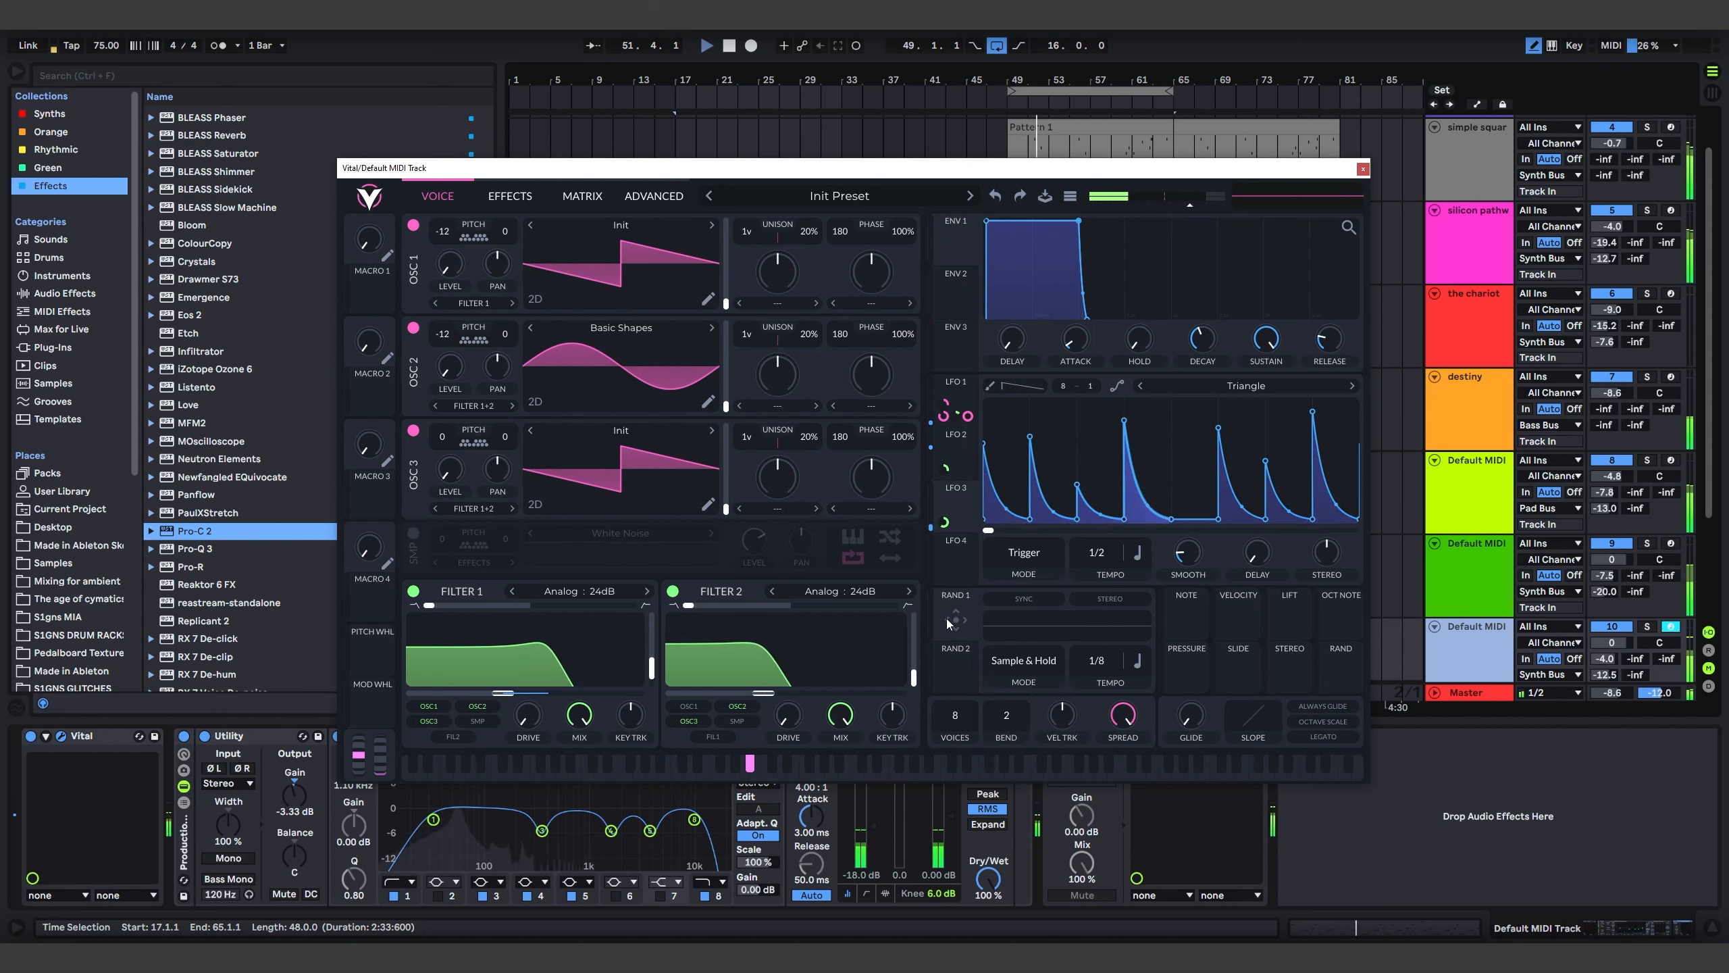
Assign Random 1 to oscillator 3's transpose and set the modulation amount to 12
{"action": "left_click_drag", "start_coordinate": [949, 622], "coordinate": [444, 439]}
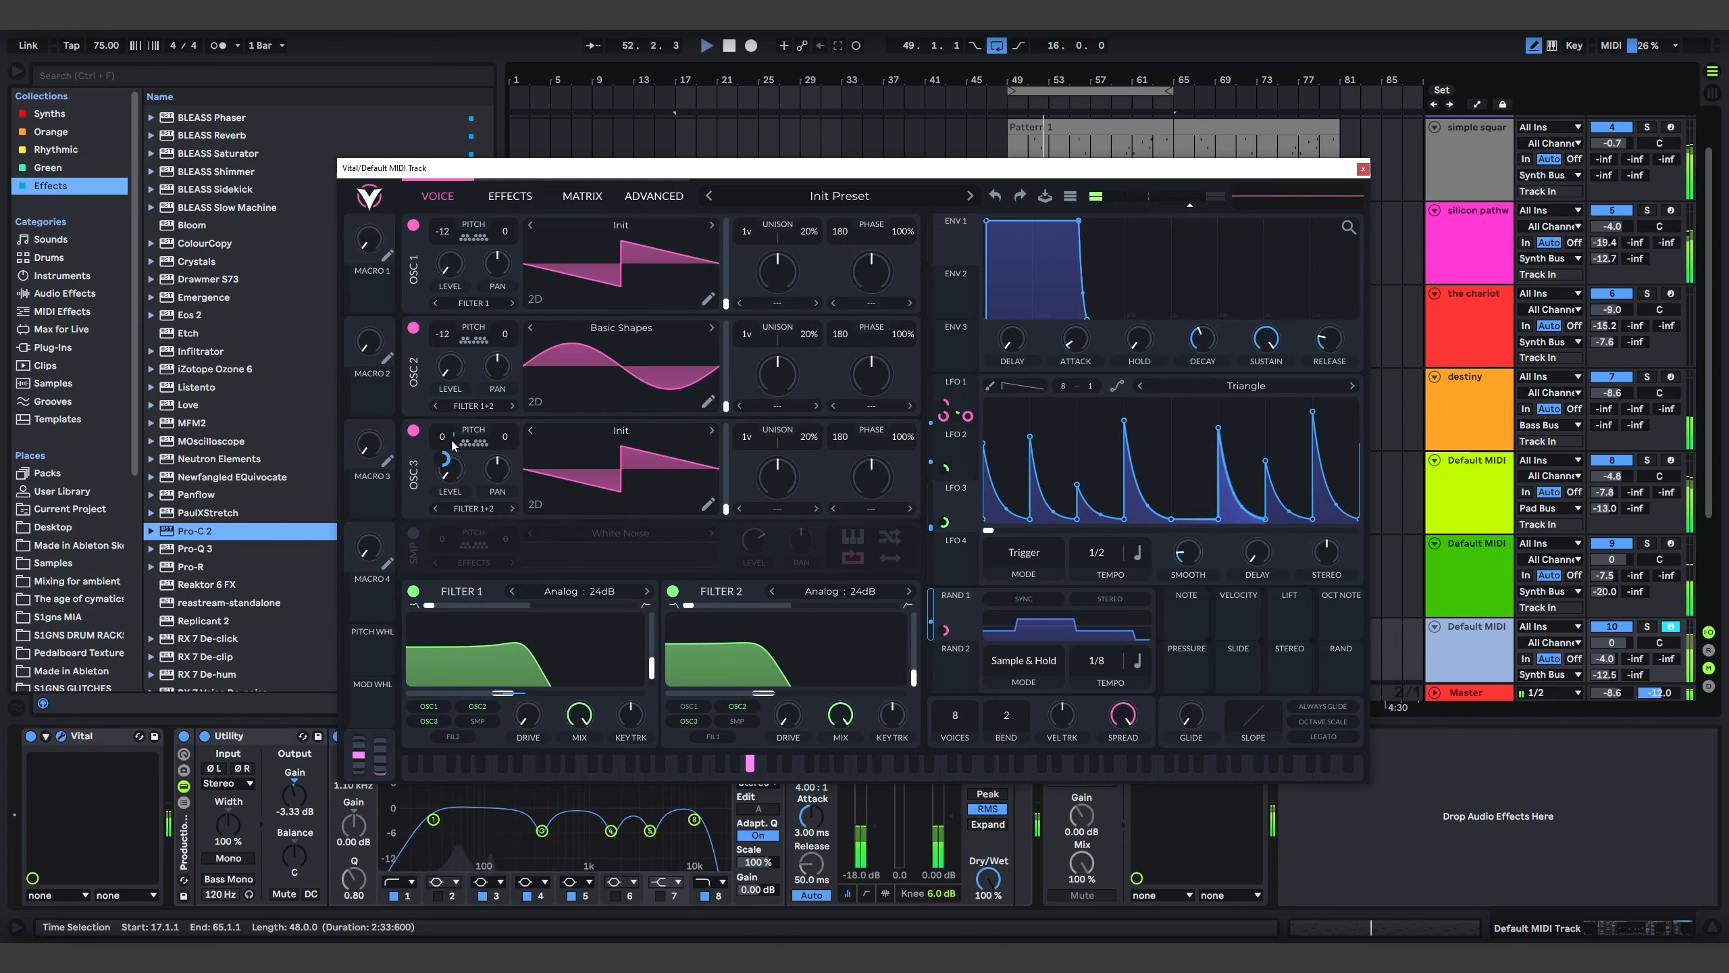
{"action": "right_click", "coordinate": [942, 630]}
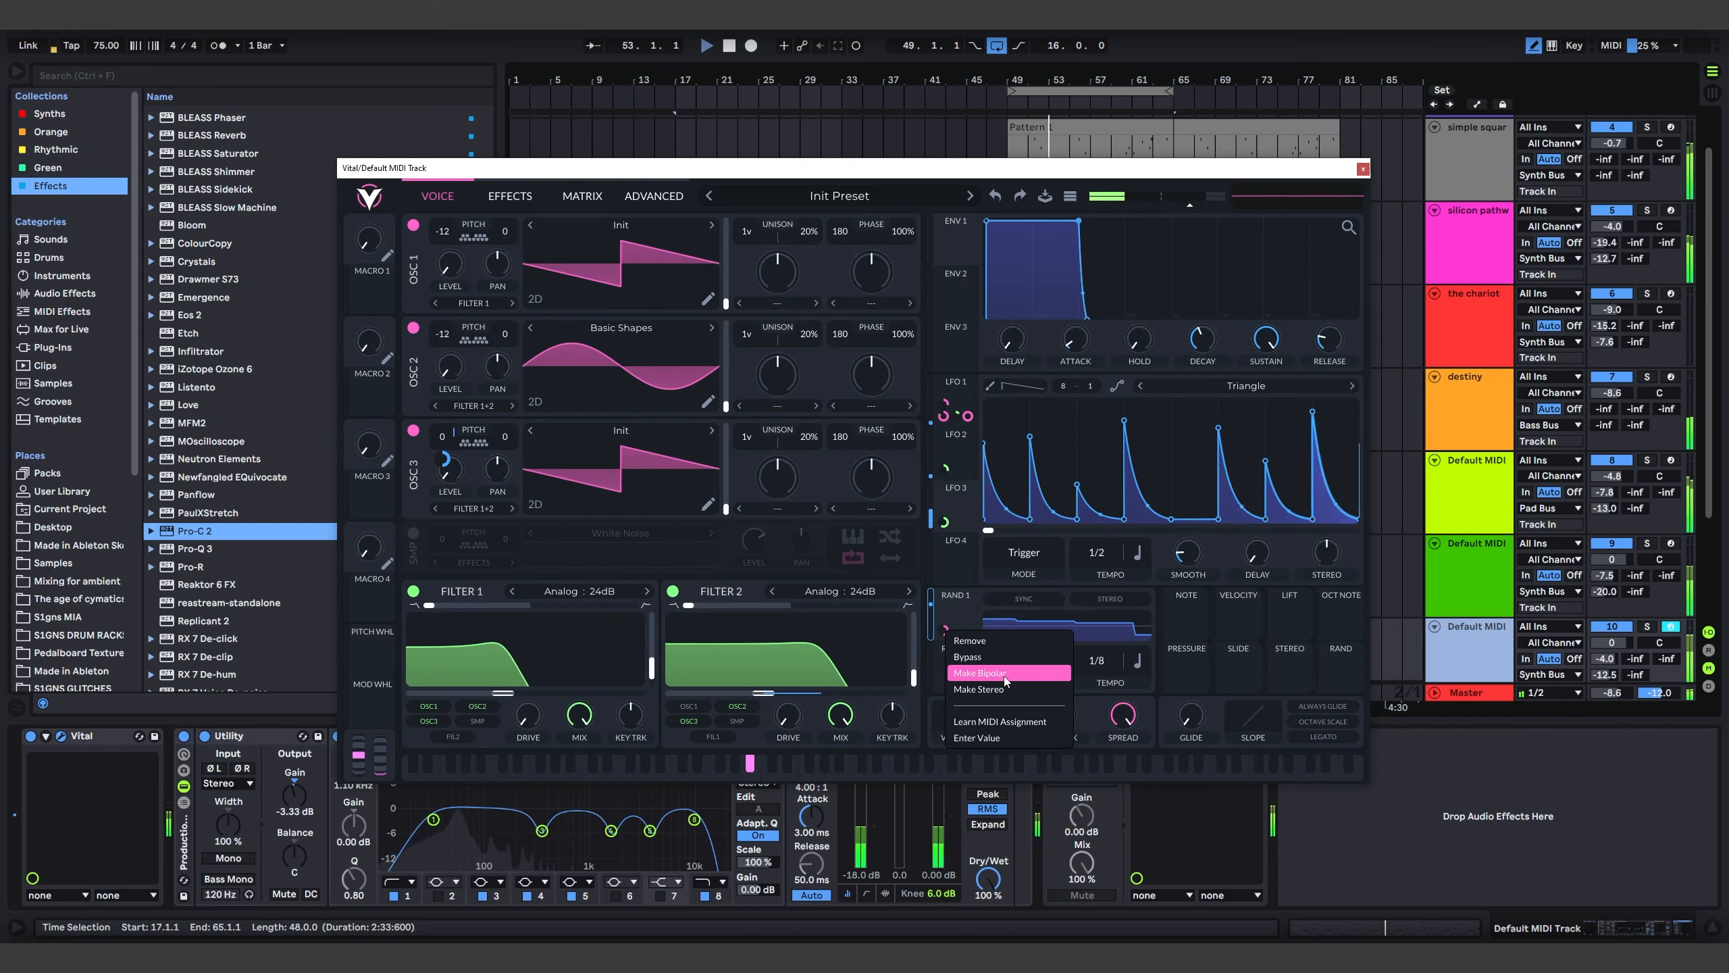
{"action": "left_click", "coordinate": [1001, 737]}
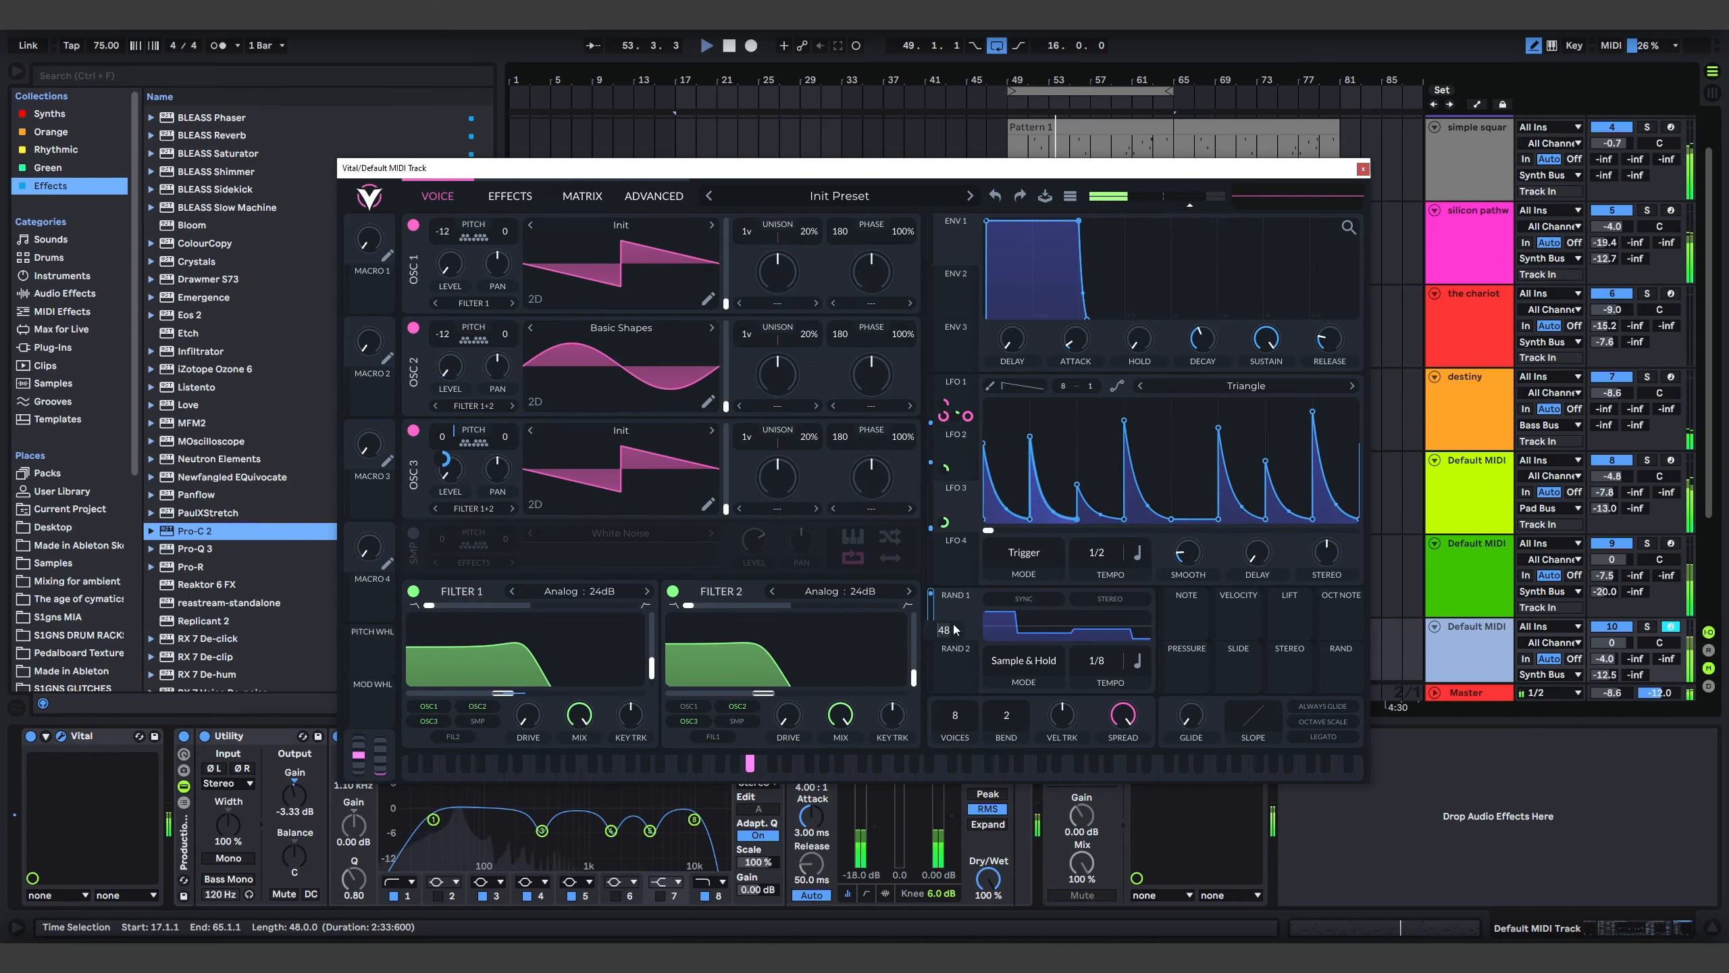
{"action": "type", "text": "12"}
{"action": "key", "text": "Return"}
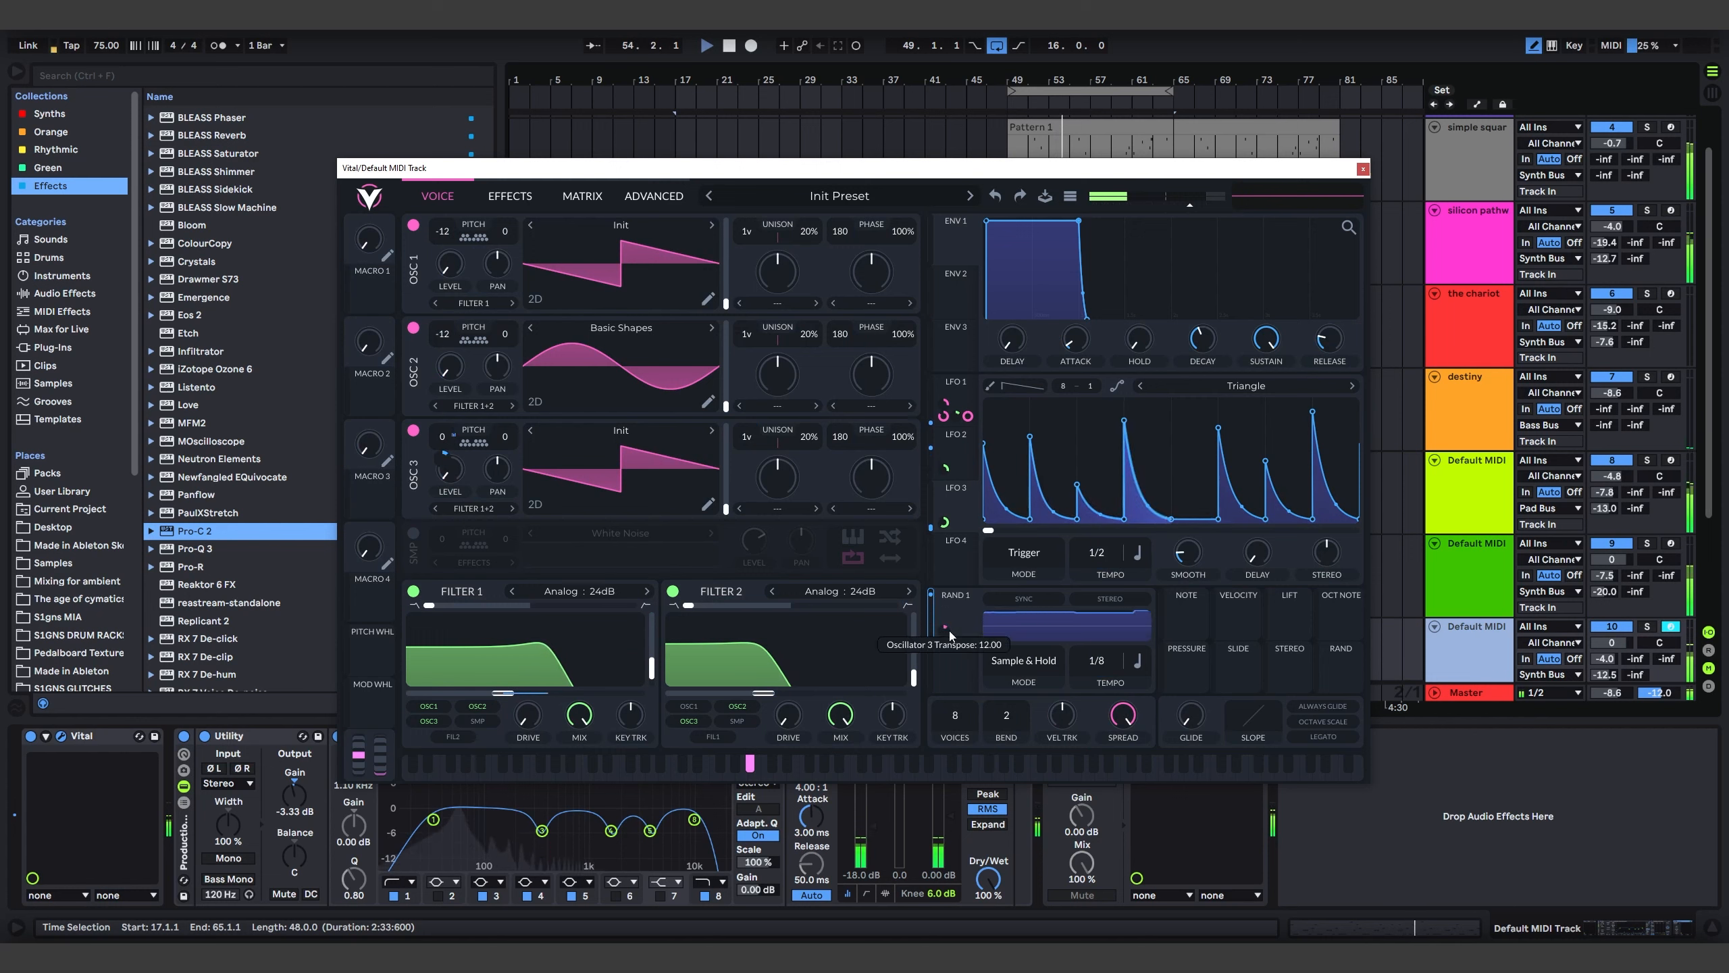
Enable a selection of scale notes in oscillator 3's transpose snap keyboard
{"action": "left_click", "coordinate": [473, 442]}
{"action": "left_click", "coordinate": [435, 488]}
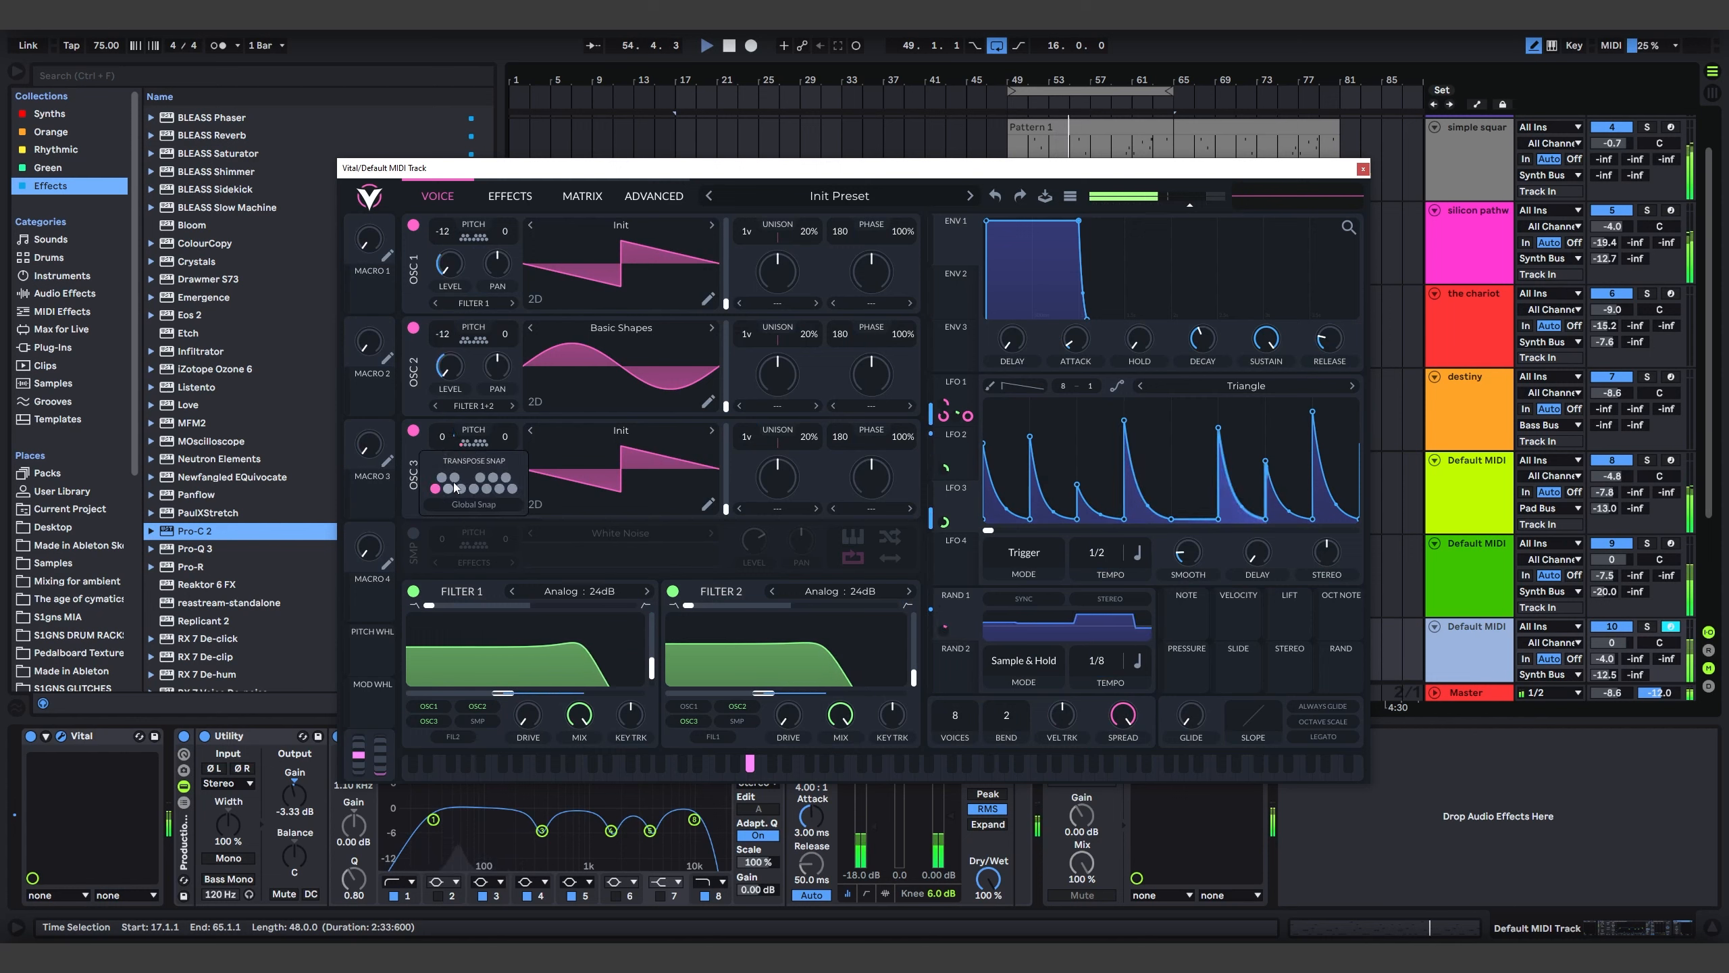
{"action": "left_click", "coordinate": [454, 477]}
{"action": "left_click", "coordinate": [487, 488]}
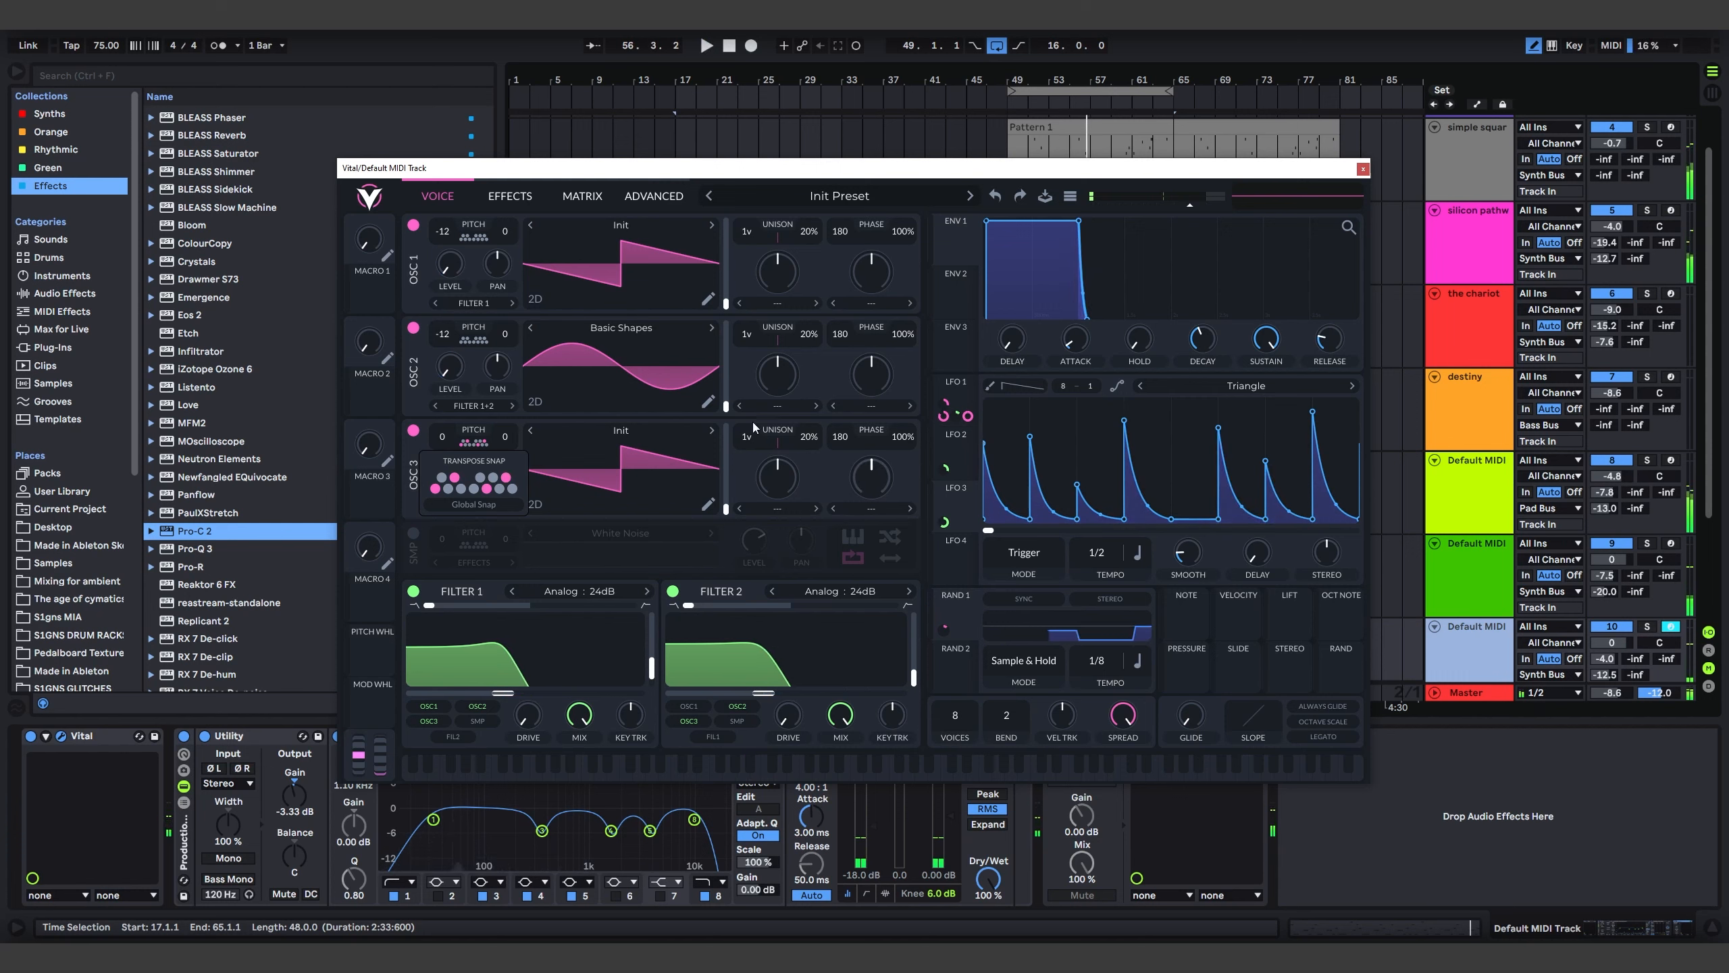
Remove oscillator 2 from filter 2's inputs and rework LFO 3's modulation of filter 2's cutoff
{"action": "left_click", "coordinate": [739, 712]}
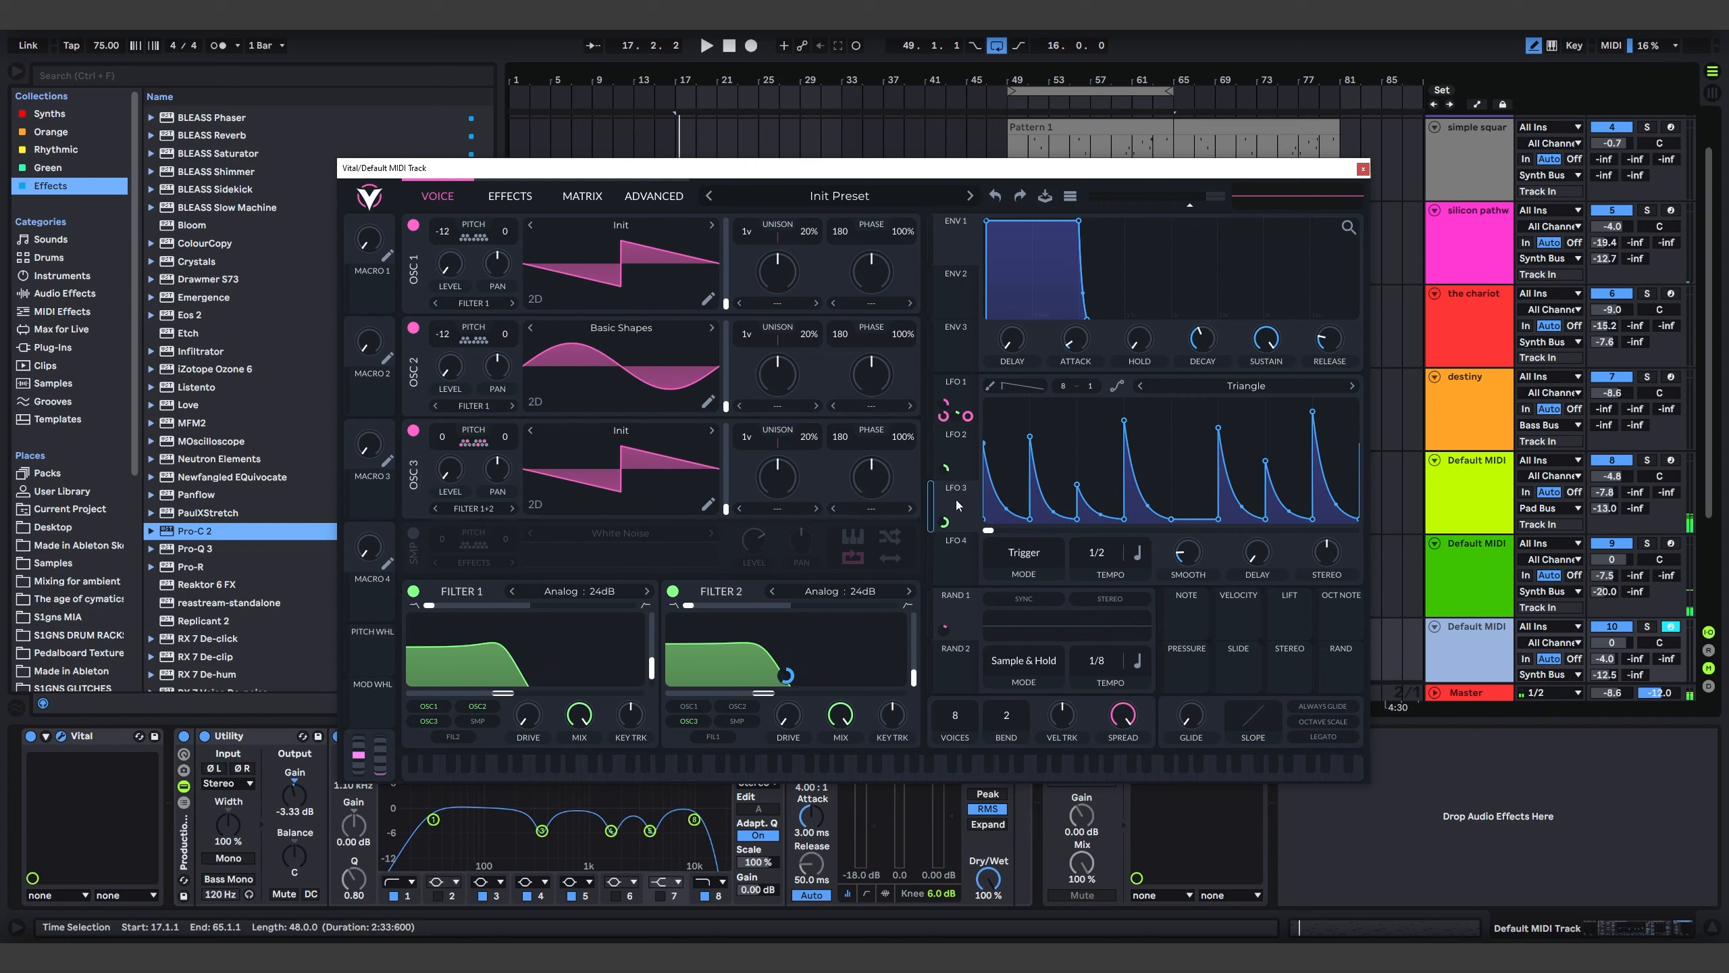
{"action": "left_click_drag", "start_coordinate": [947, 521], "coordinate": [767, 693]}
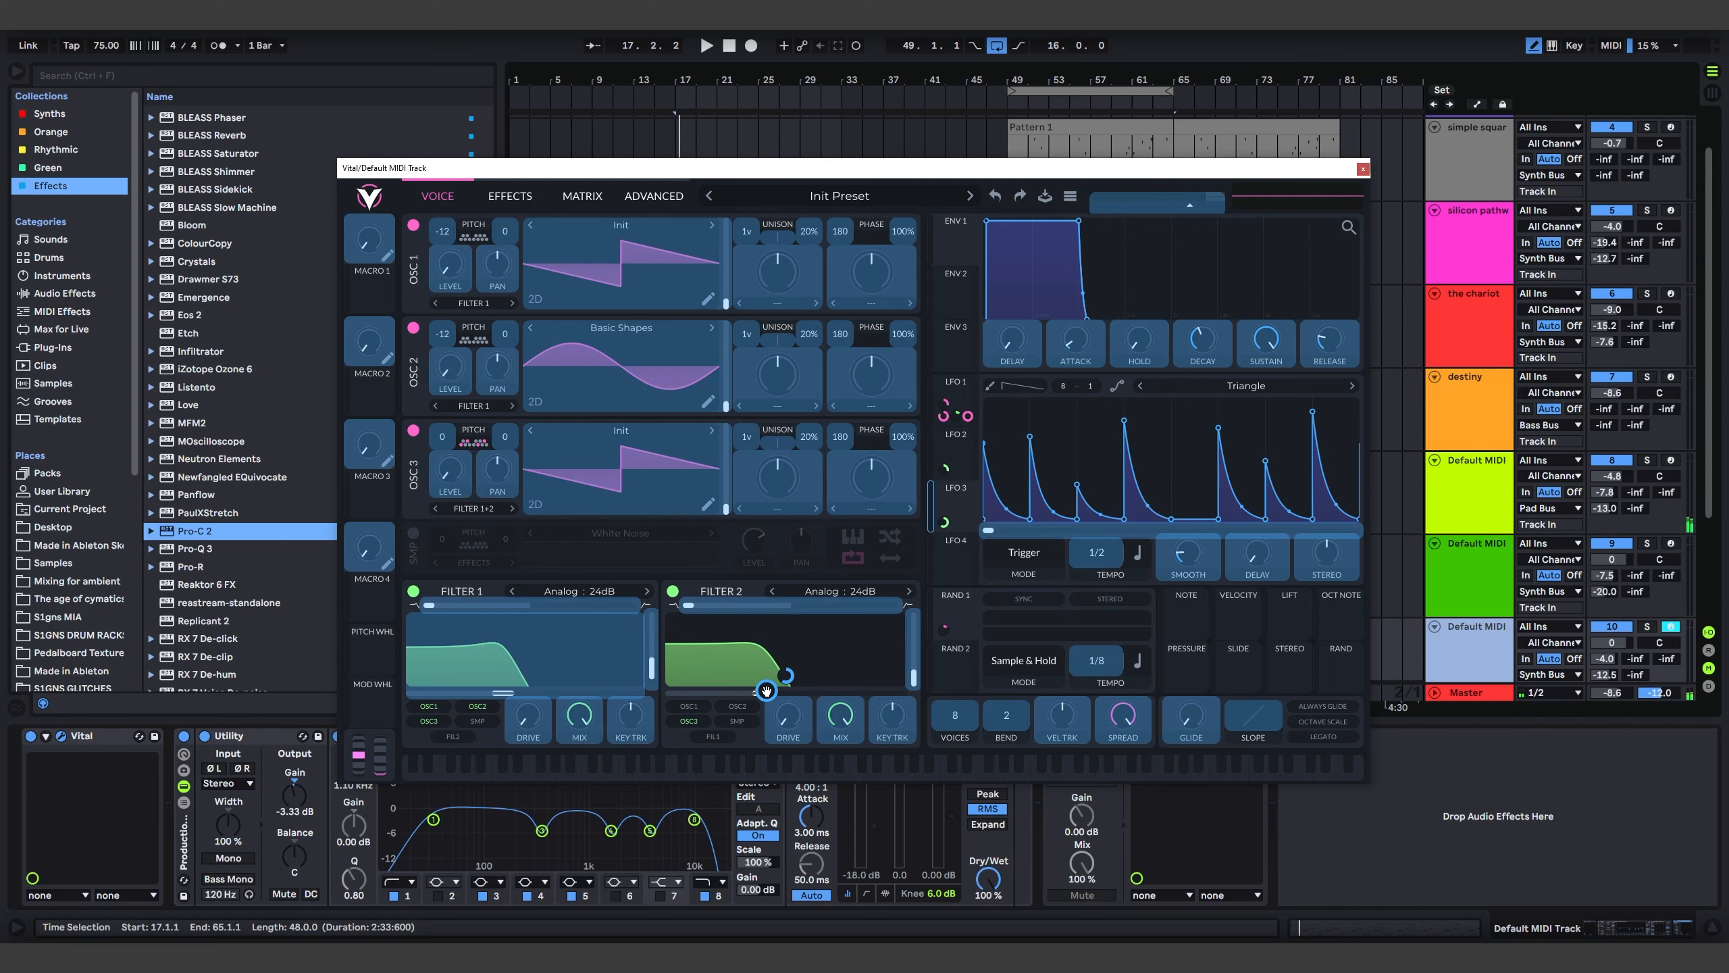
{"action": "left_click_drag", "start_coordinate": [957, 502], "coordinate": [953, 518]}
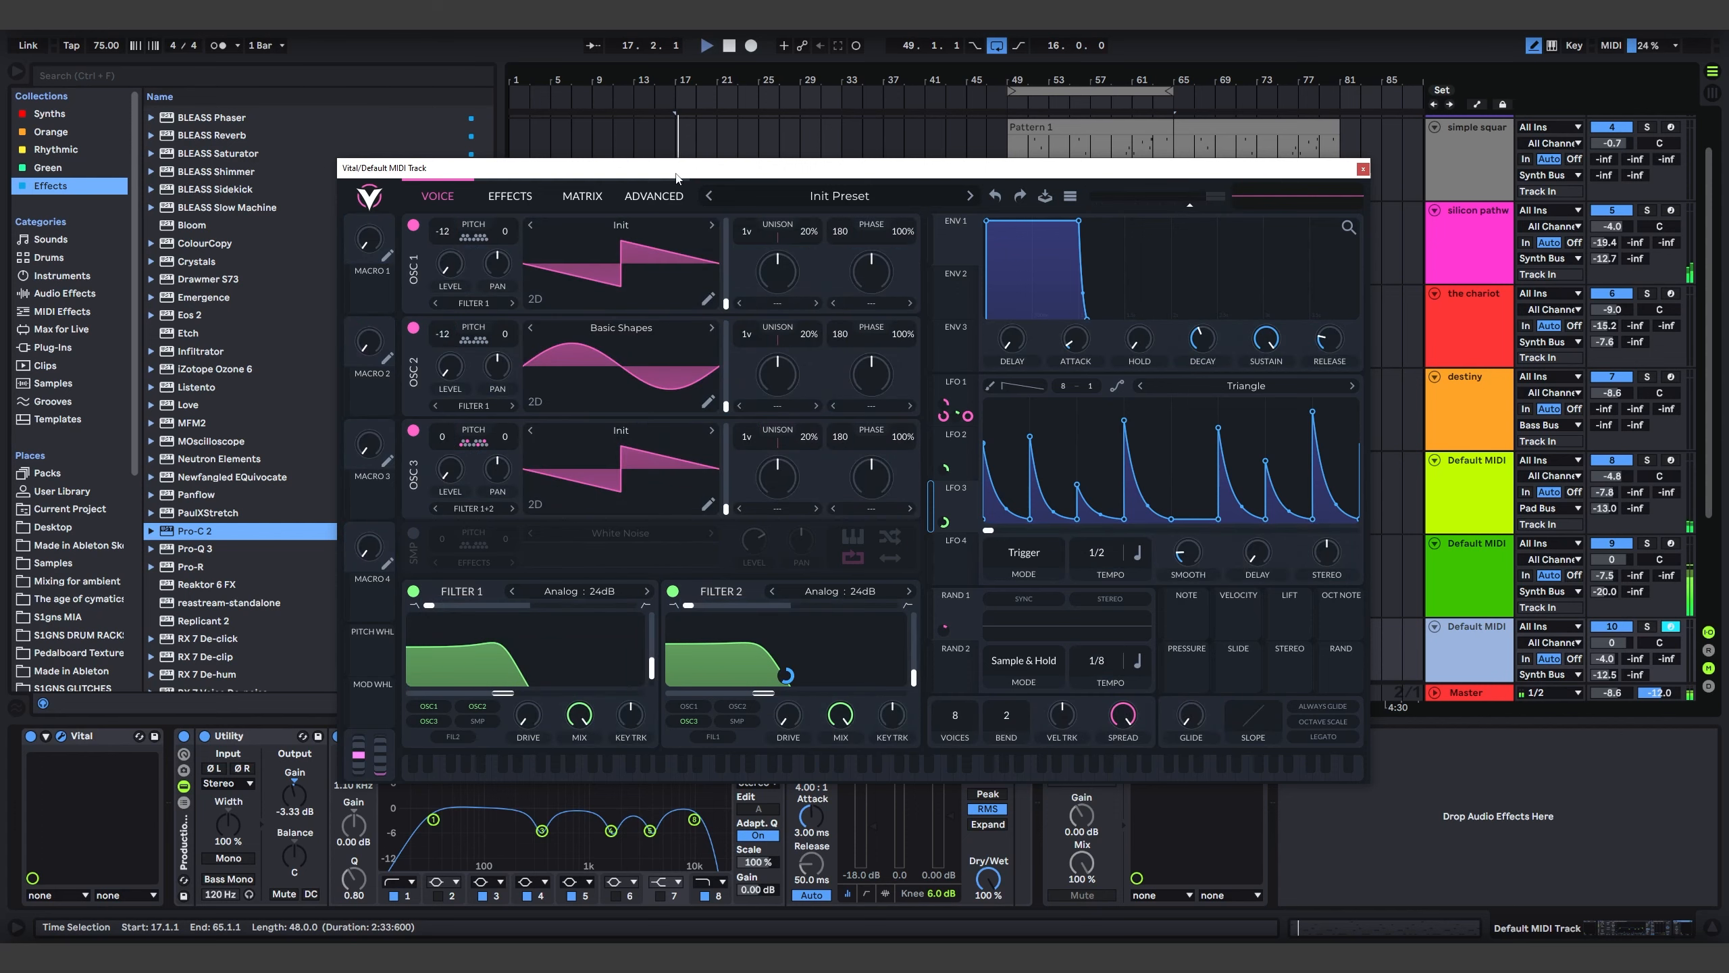
Reposition the Vital window, play from bar 33 and solo track 10
{"action": "mouse_move", "coordinate": [677, 176]}
{"action": "left_mouse_down"}
{"action": "mouse_move", "coordinate": [845, 749]}
{"action": "mouse_move", "coordinate": [743, 195]}
{"action": "left_mouse_up"}
{"action": "left_click", "coordinate": [844, 653]}
{"action": "left_click_drag", "start_coordinate": [439, 515], "coordinate": [446, 569]}
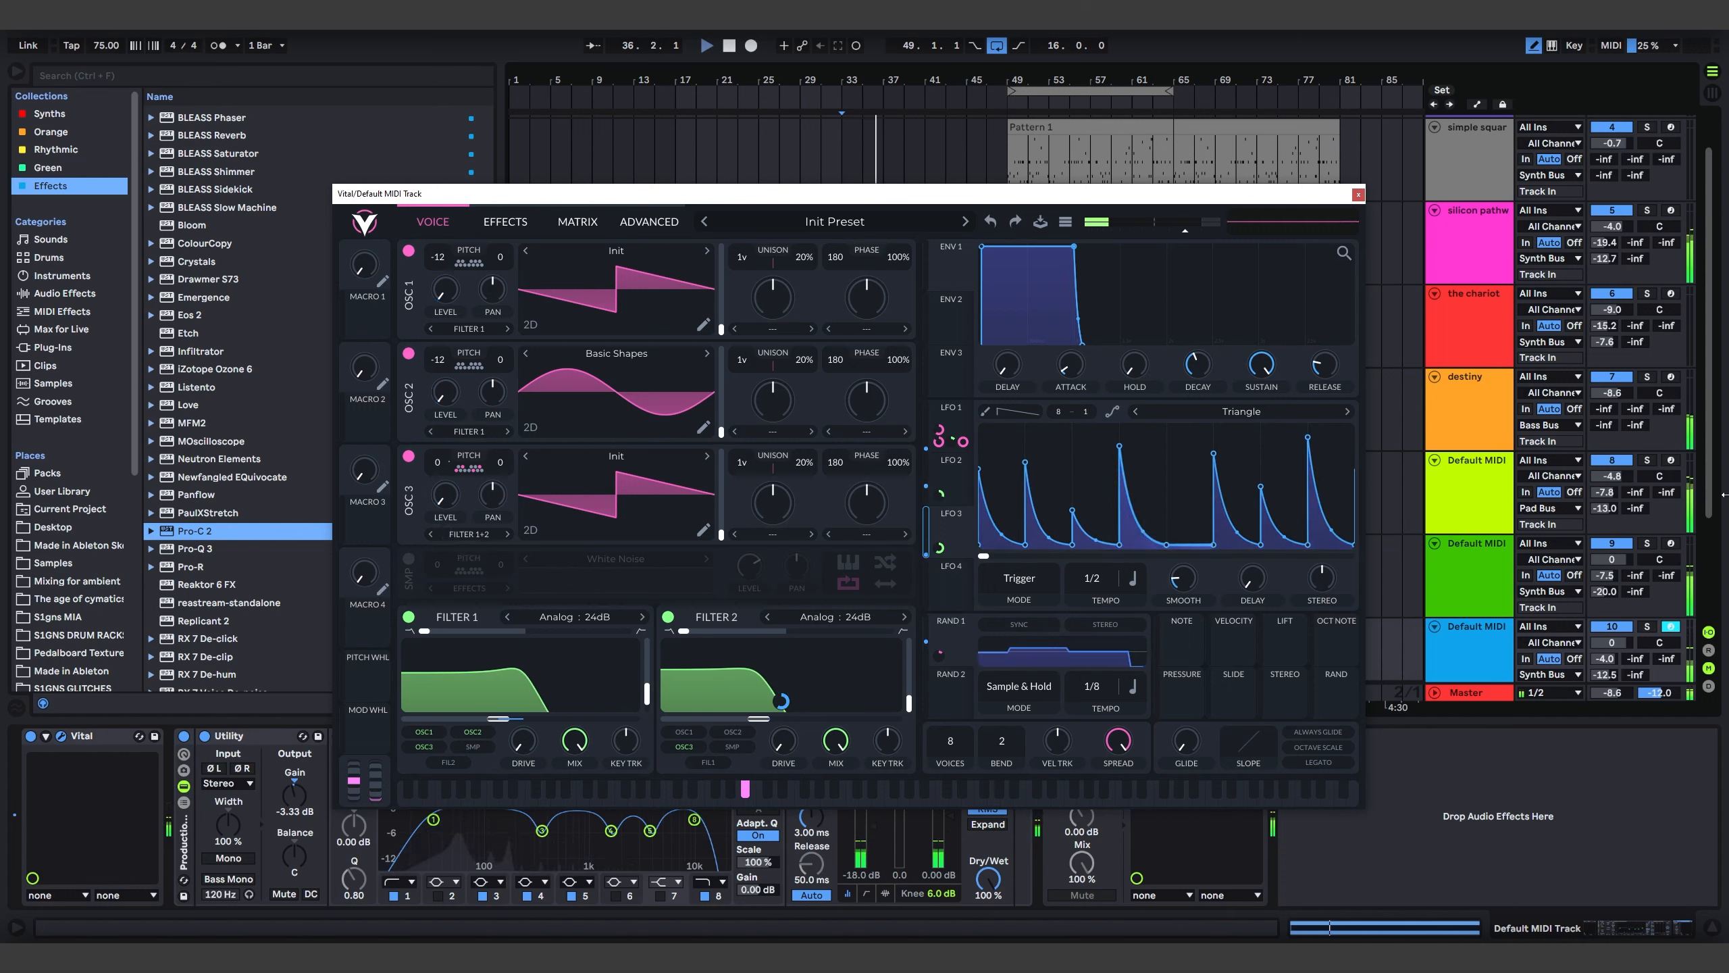
{"action": "left_click", "coordinate": [1644, 626]}
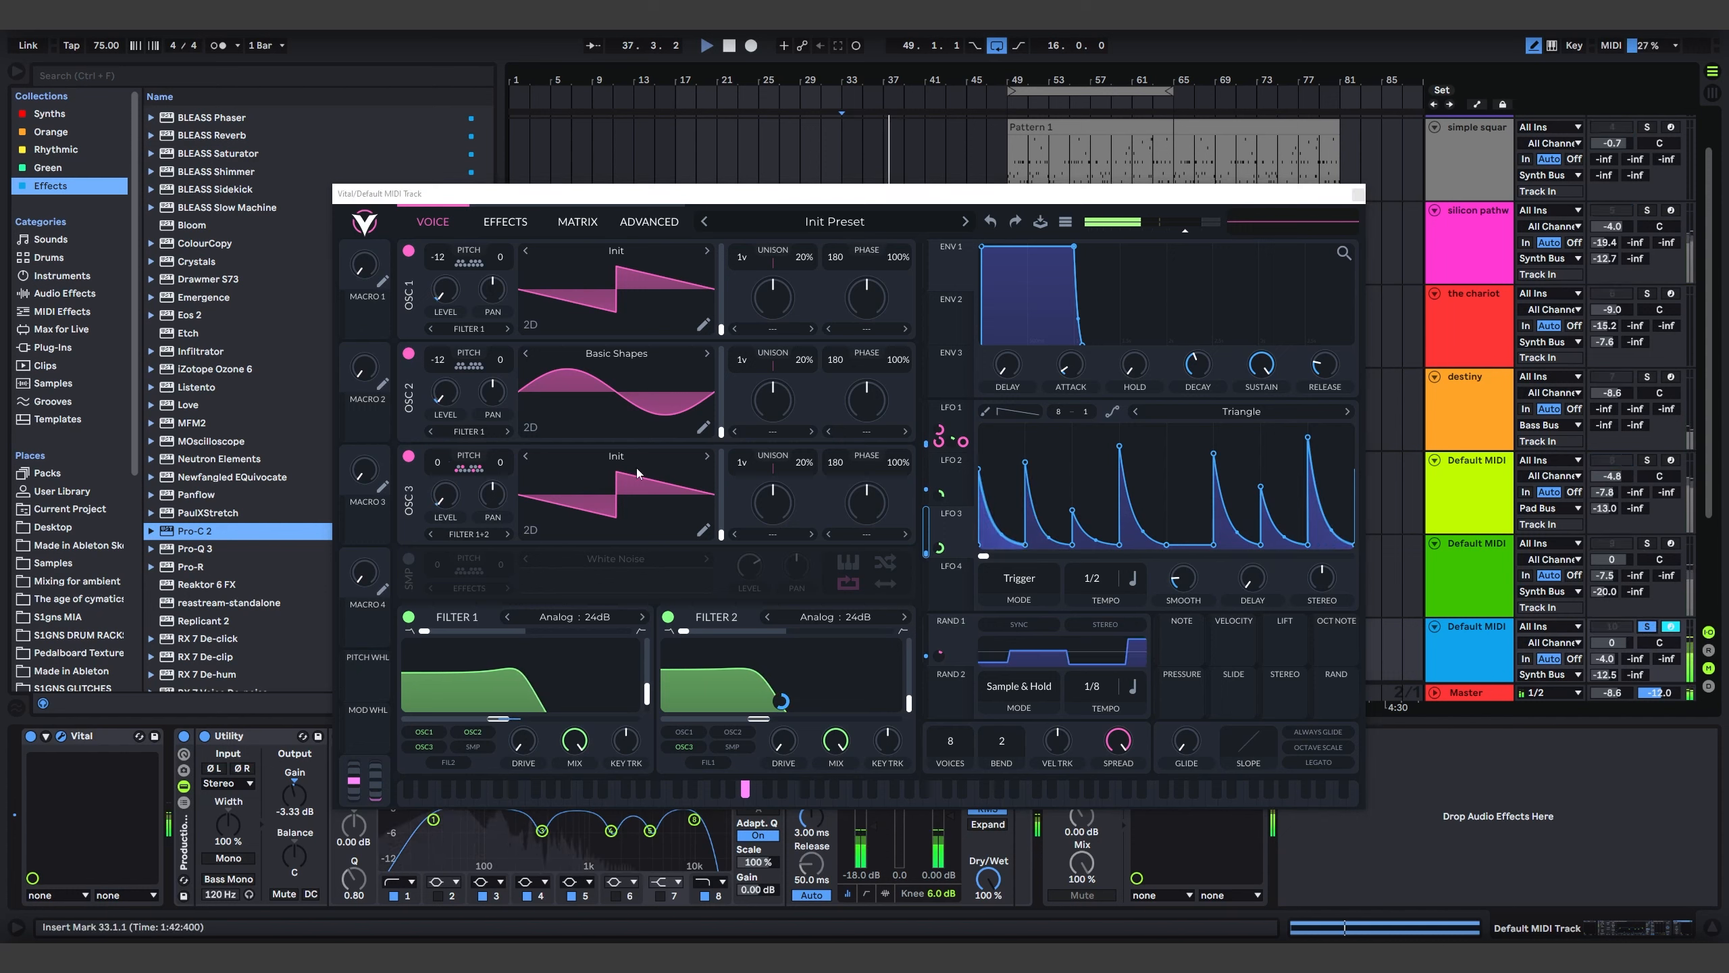
Assign LFO 4 to oscillator 3's pan
{"action": "left_click", "coordinate": [953, 590]}
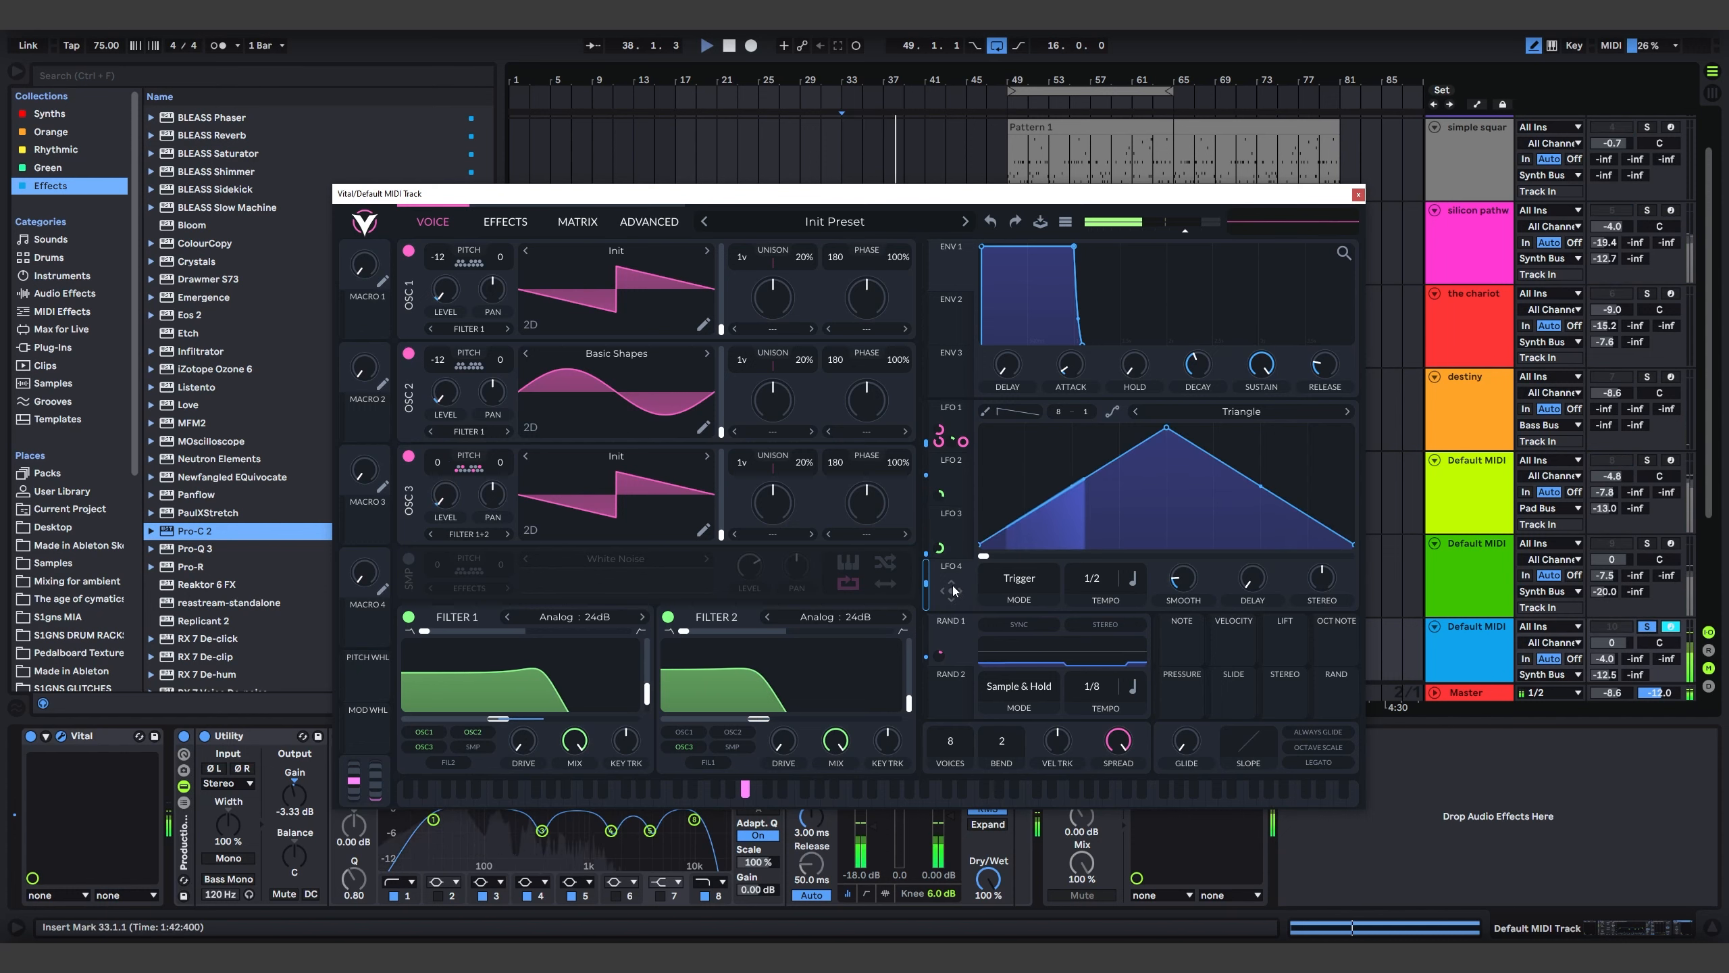
{"action": "left_click_drag", "start_coordinate": [953, 590], "coordinate": [493, 494]}
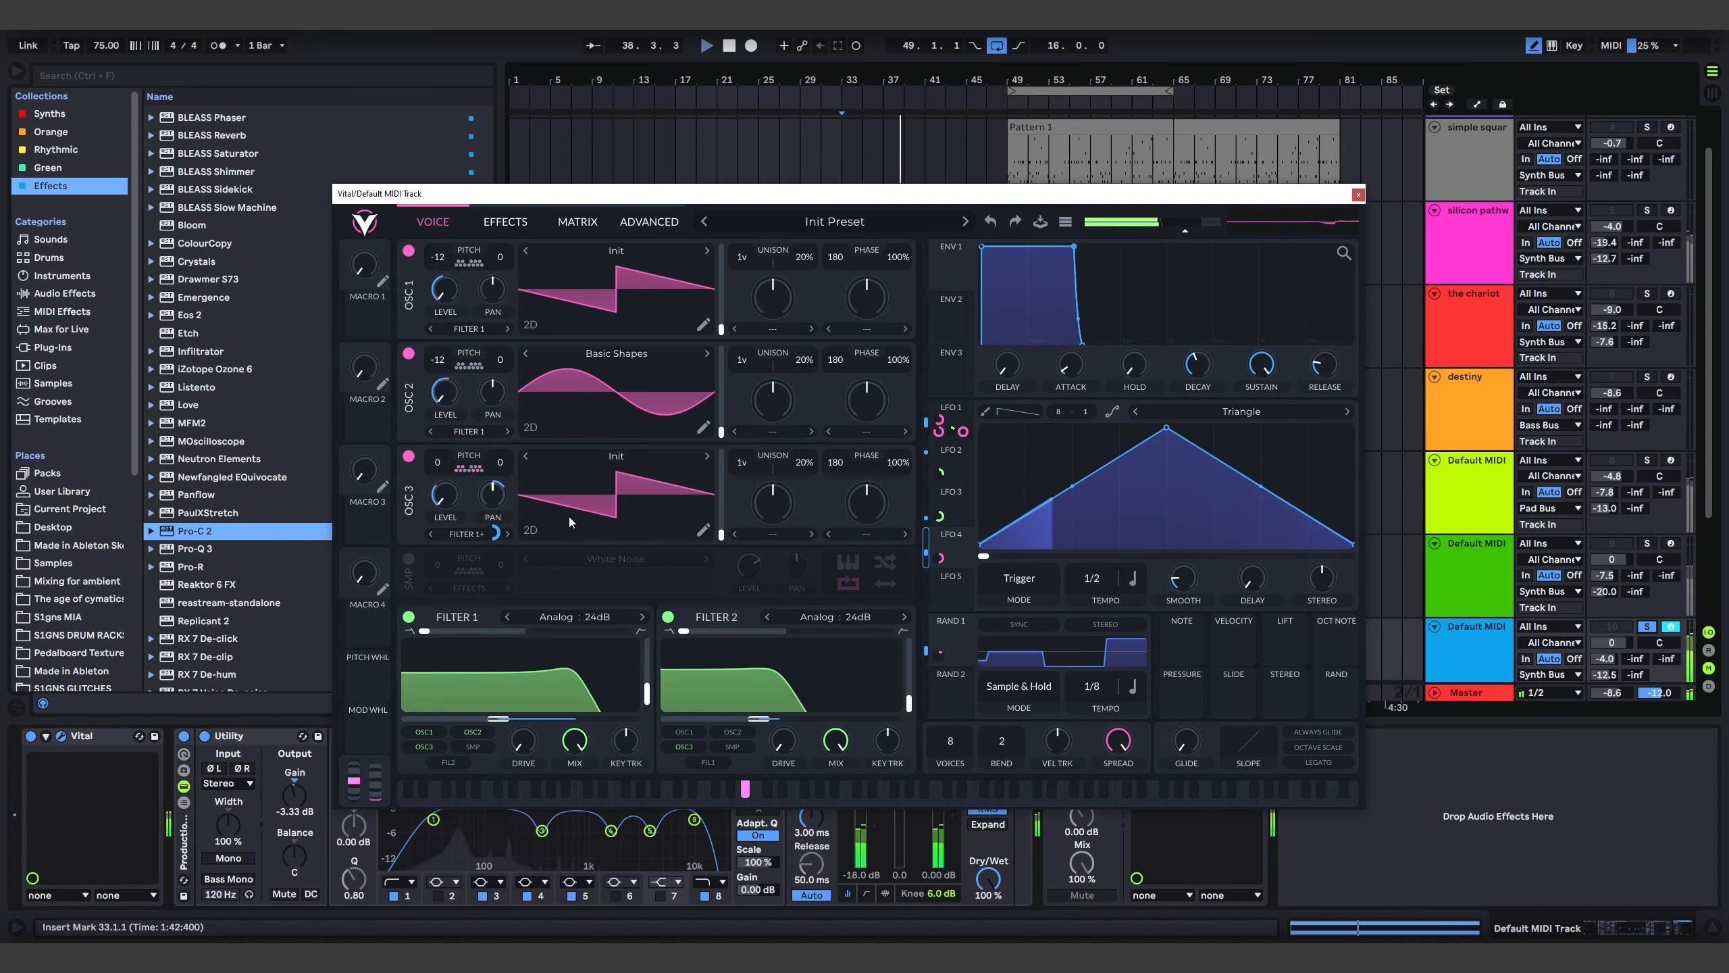
Make LFO 4's modulation of oscillator 3's pan bipolar and set the LFO's tempo to 2/1
{"action": "right_click", "coordinate": [942, 559]}
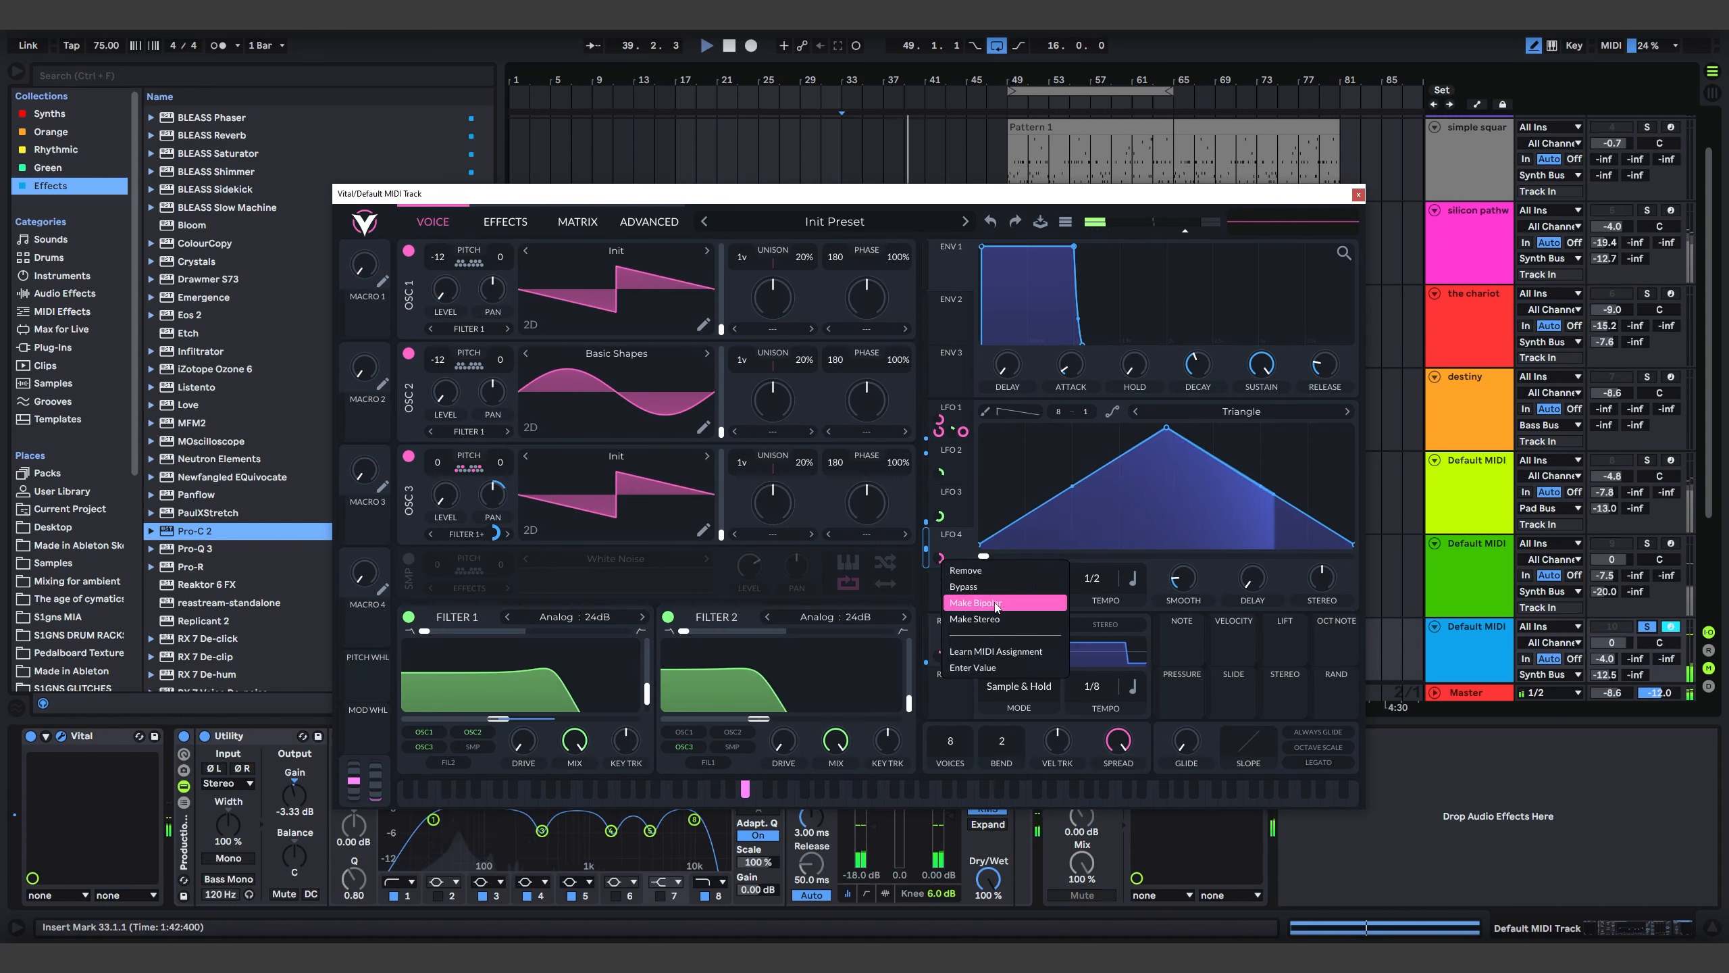
{"action": "left_click", "coordinate": [996, 604]}
{"action": "left_click_drag", "start_coordinate": [1075, 573], "coordinate": [1086, 617]}
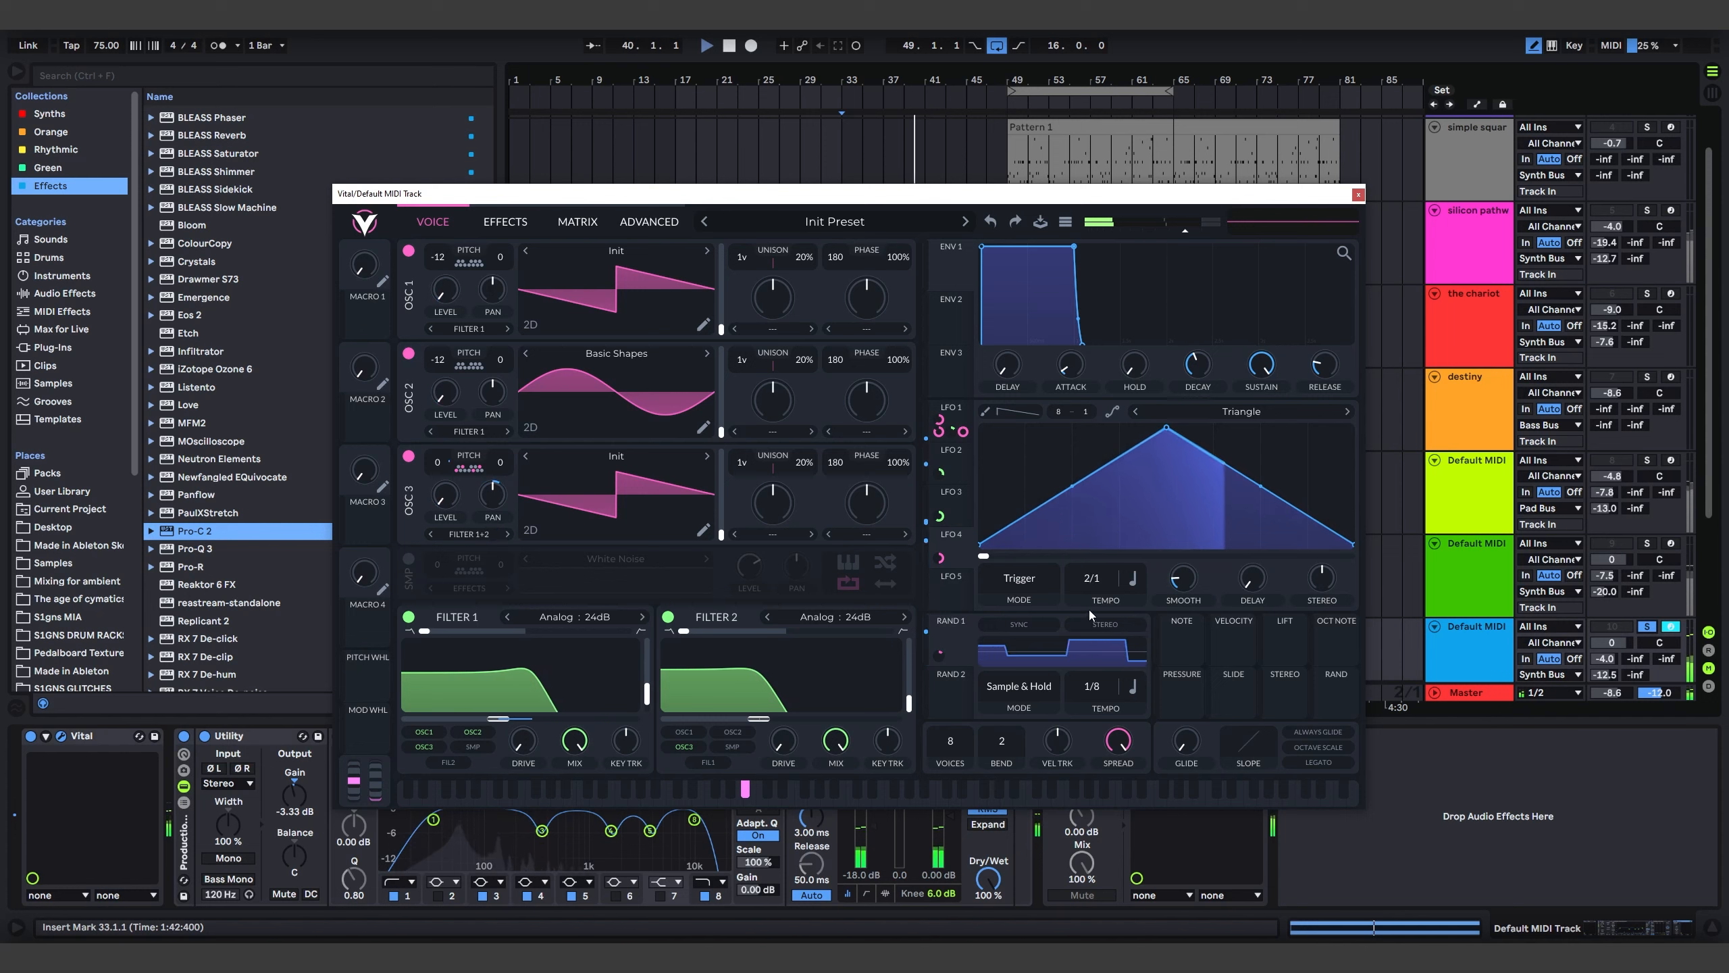
Set oscillator 3's transpose to 12 semitones and close the Vital window
{"action": "mouse_move", "coordinate": [498, 495]}
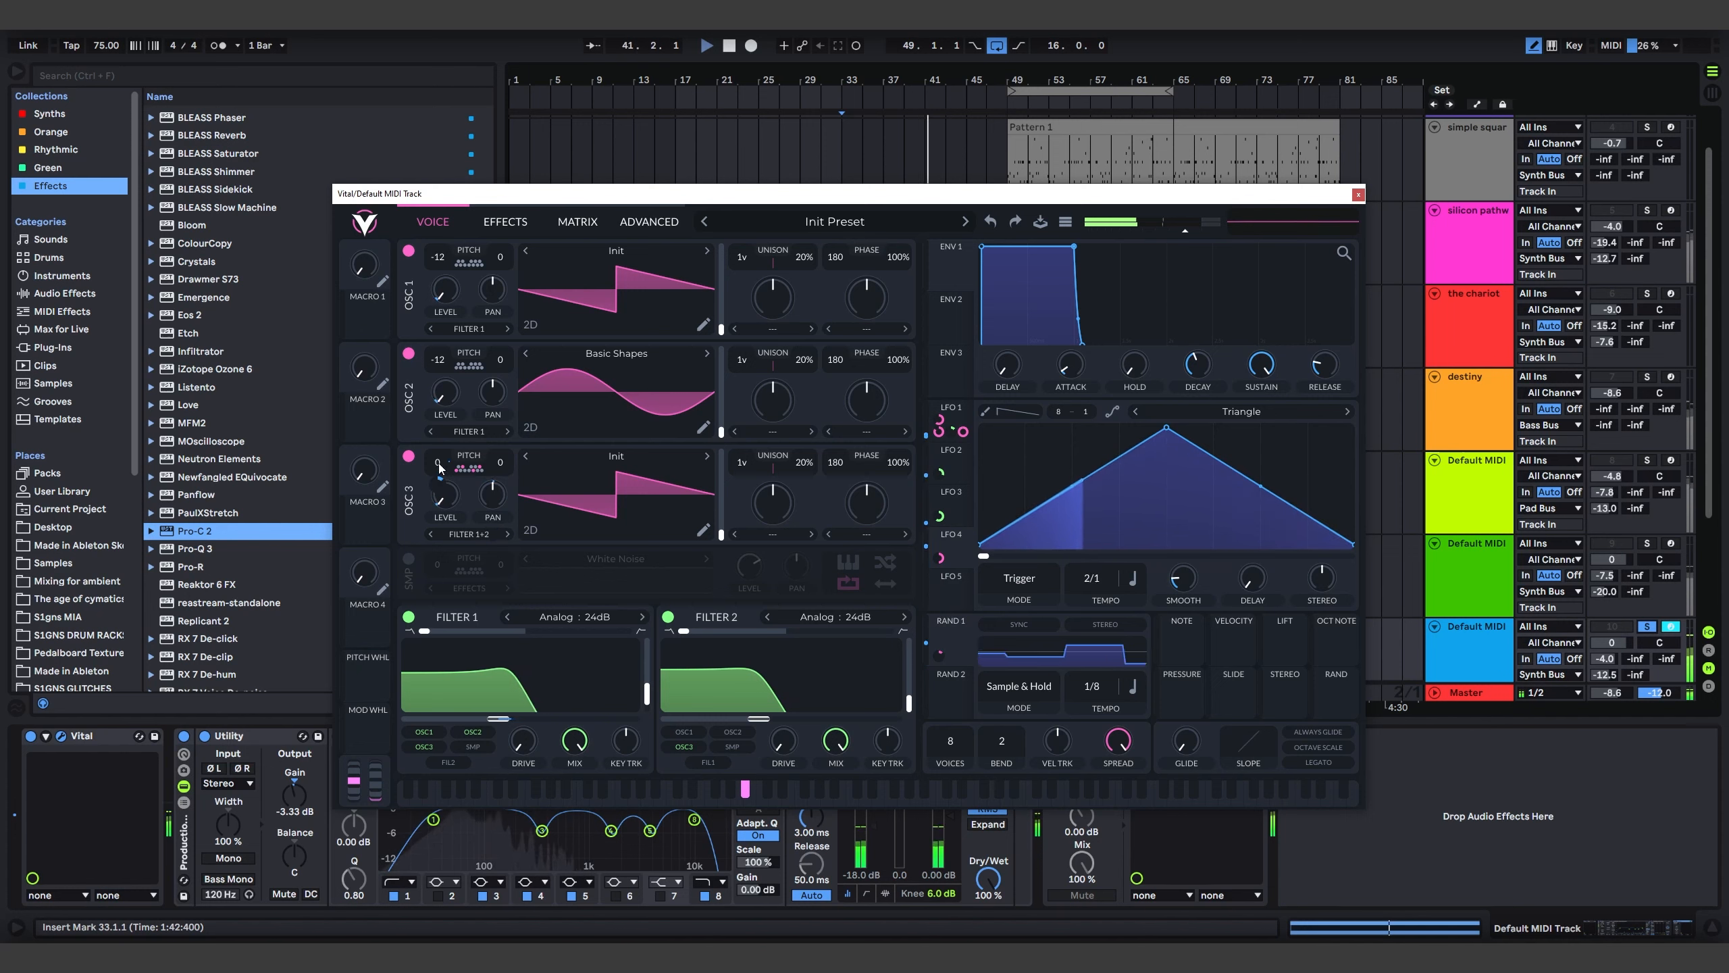
{"action": "left_click_drag", "start_coordinate": [439, 467], "coordinate": [440, 437]}
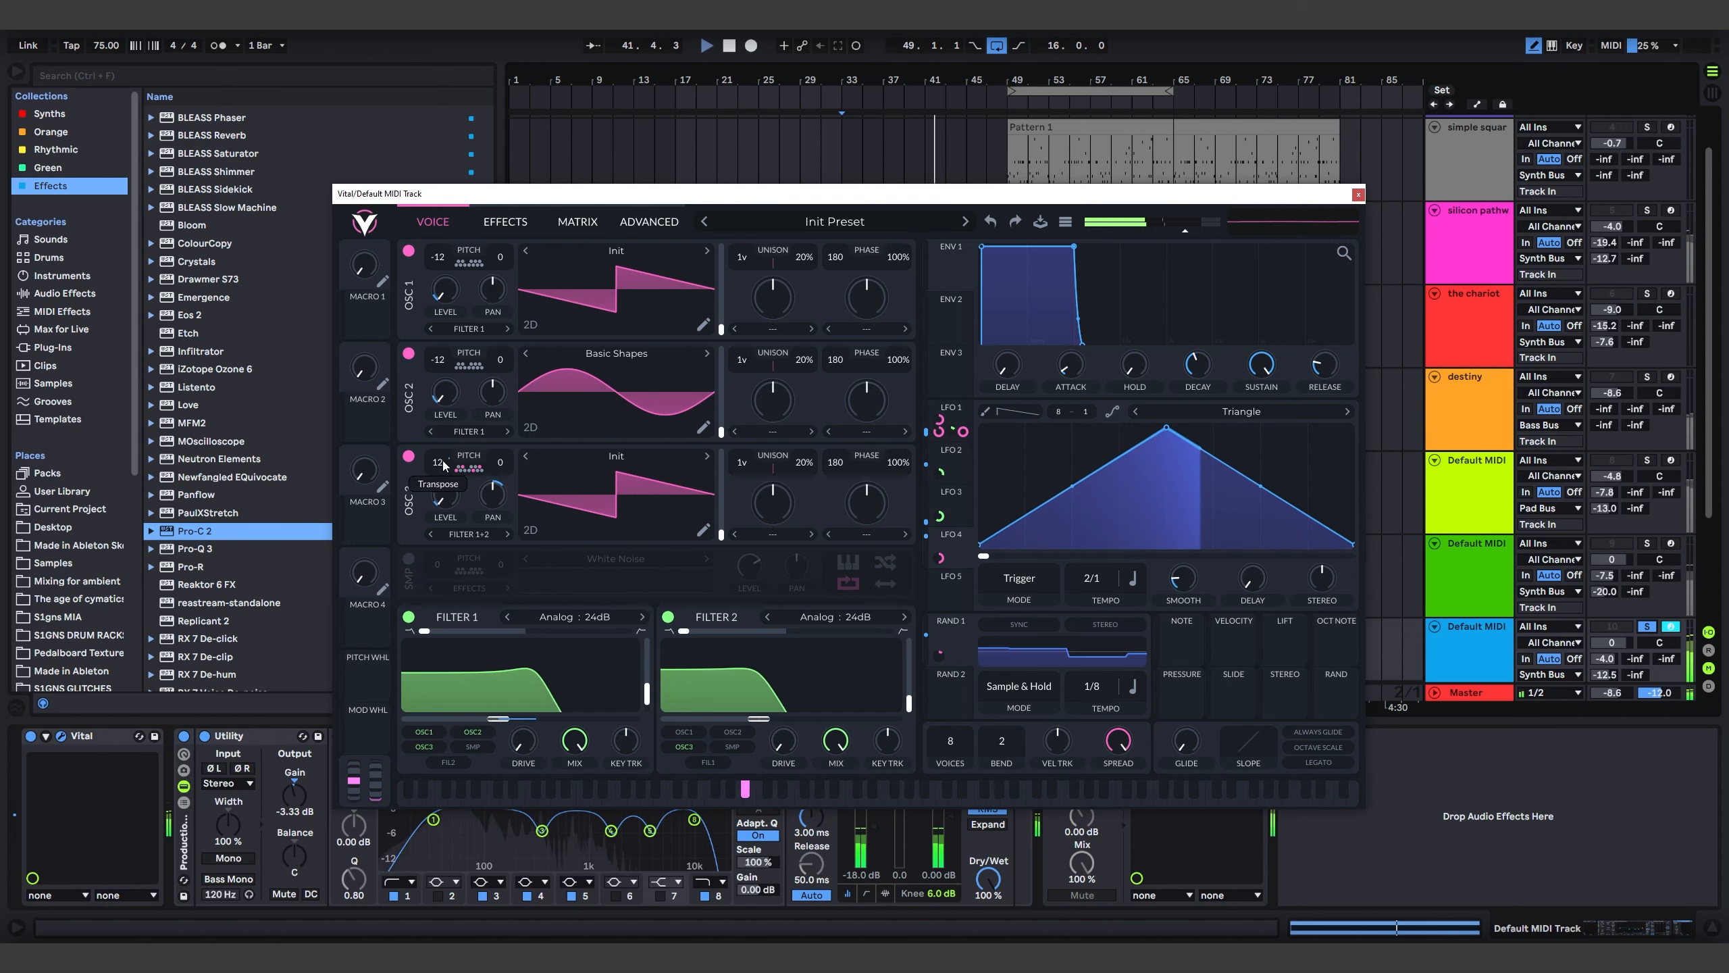
{"action": "left_click", "coordinate": [1357, 195]}
Rename track 10 as VITAL SEQ
{"action": "scroll", "coordinate": [1231, 348], "scroll_direction": "down", "scroll_amount": 2}
{"action": "scroll", "coordinate": [1306, 376], "scroll_direction": "up", "scroll_amount": 2}
{"action": "scroll", "coordinate": [1306, 376], "scroll_direction": "up", "scroll_amount": 2}
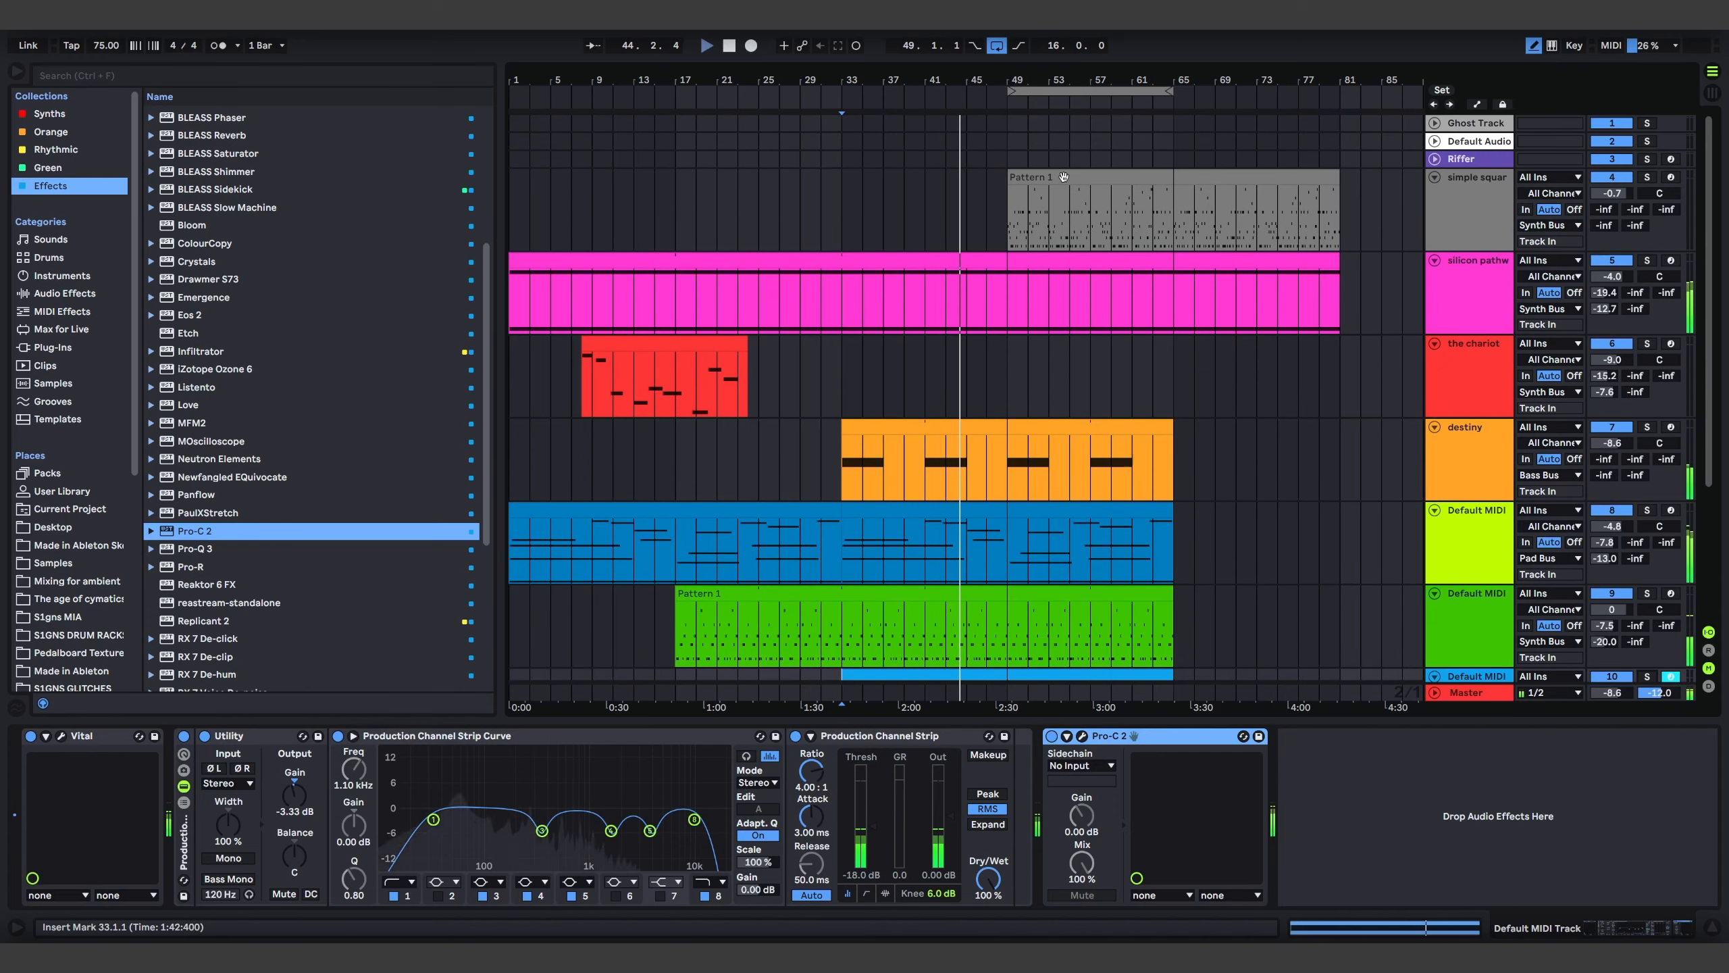
{"action": "scroll", "coordinate": [1090, 197], "scroll_direction": "down", "scroll_amount": 3}
{"action": "left_click", "coordinate": [1549, 492]}
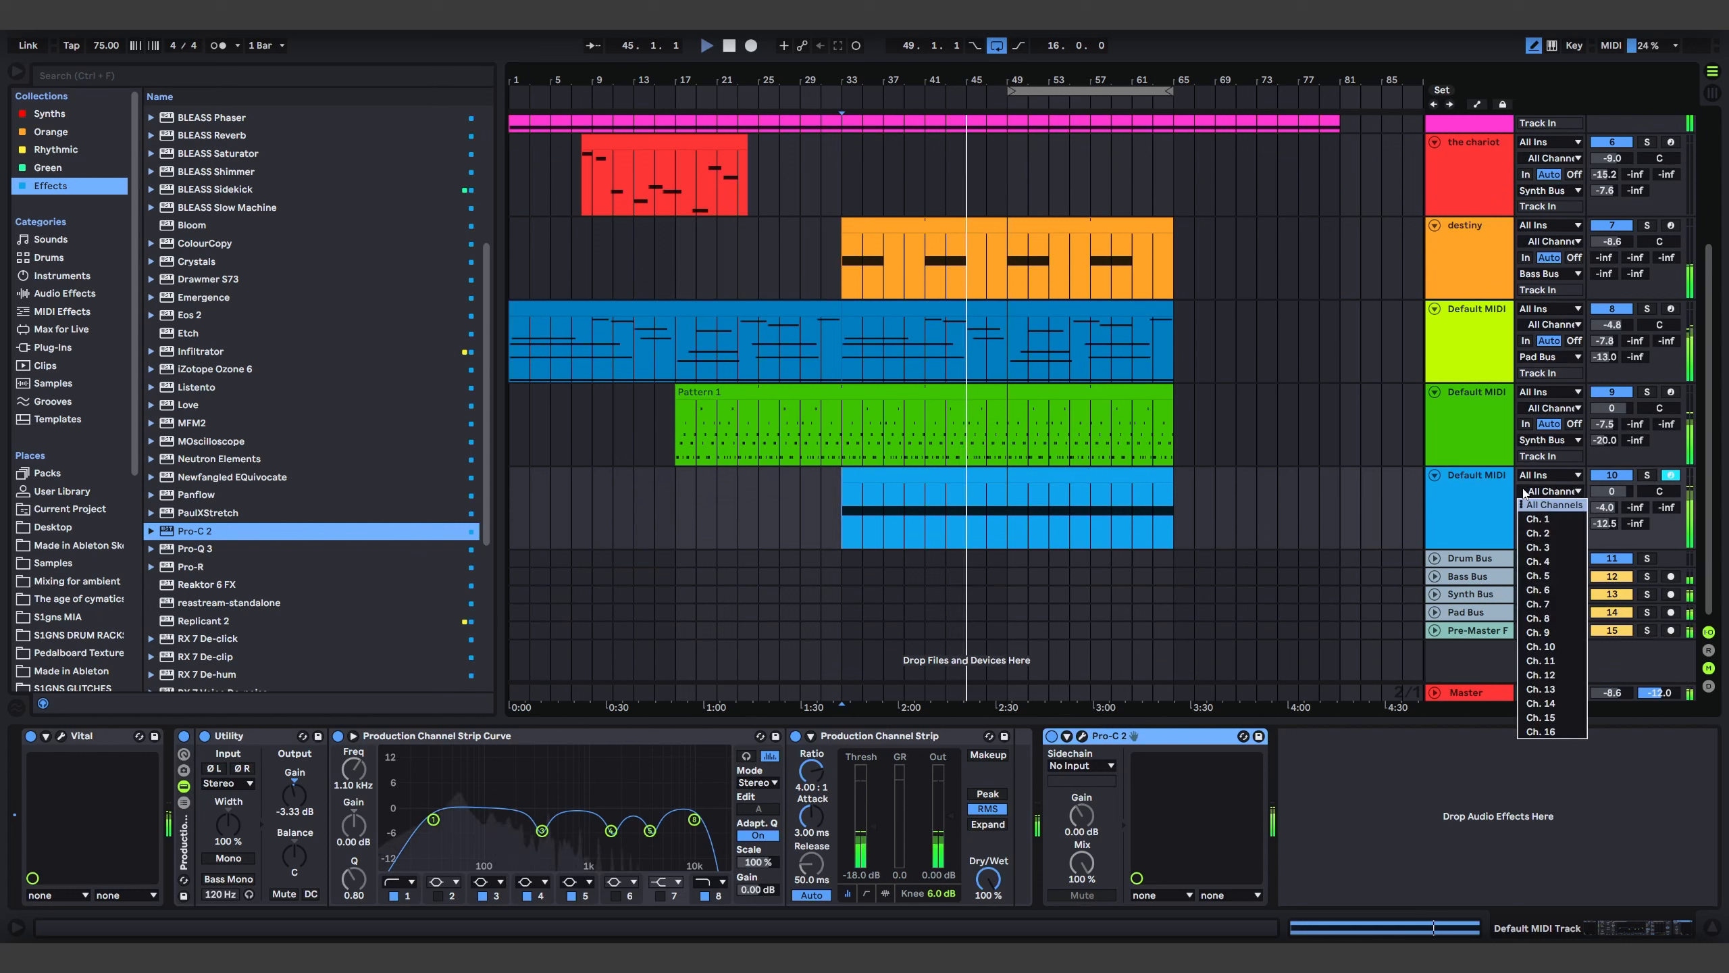
{"action": "left_click", "coordinate": [1436, 510]}
{"action": "left_click", "coordinate": [1495, 480]}
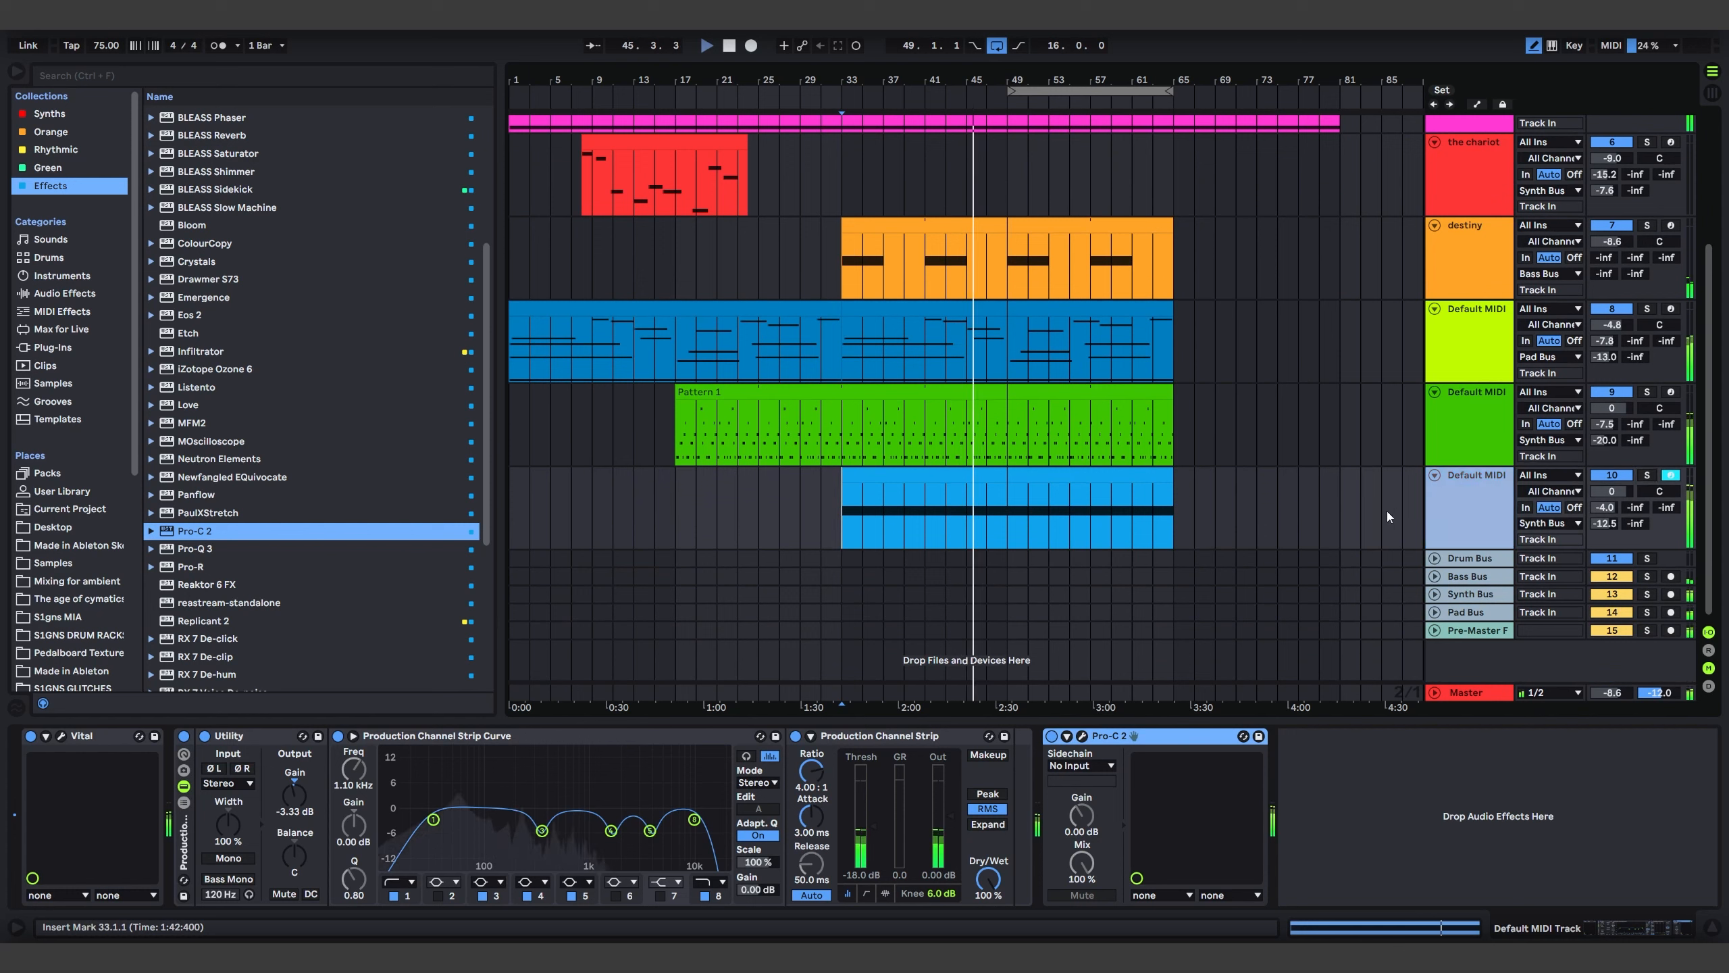
{"action": "key", "text": "ctrl+r"}
{"action": "type", "text": "VITAL SEQ"}
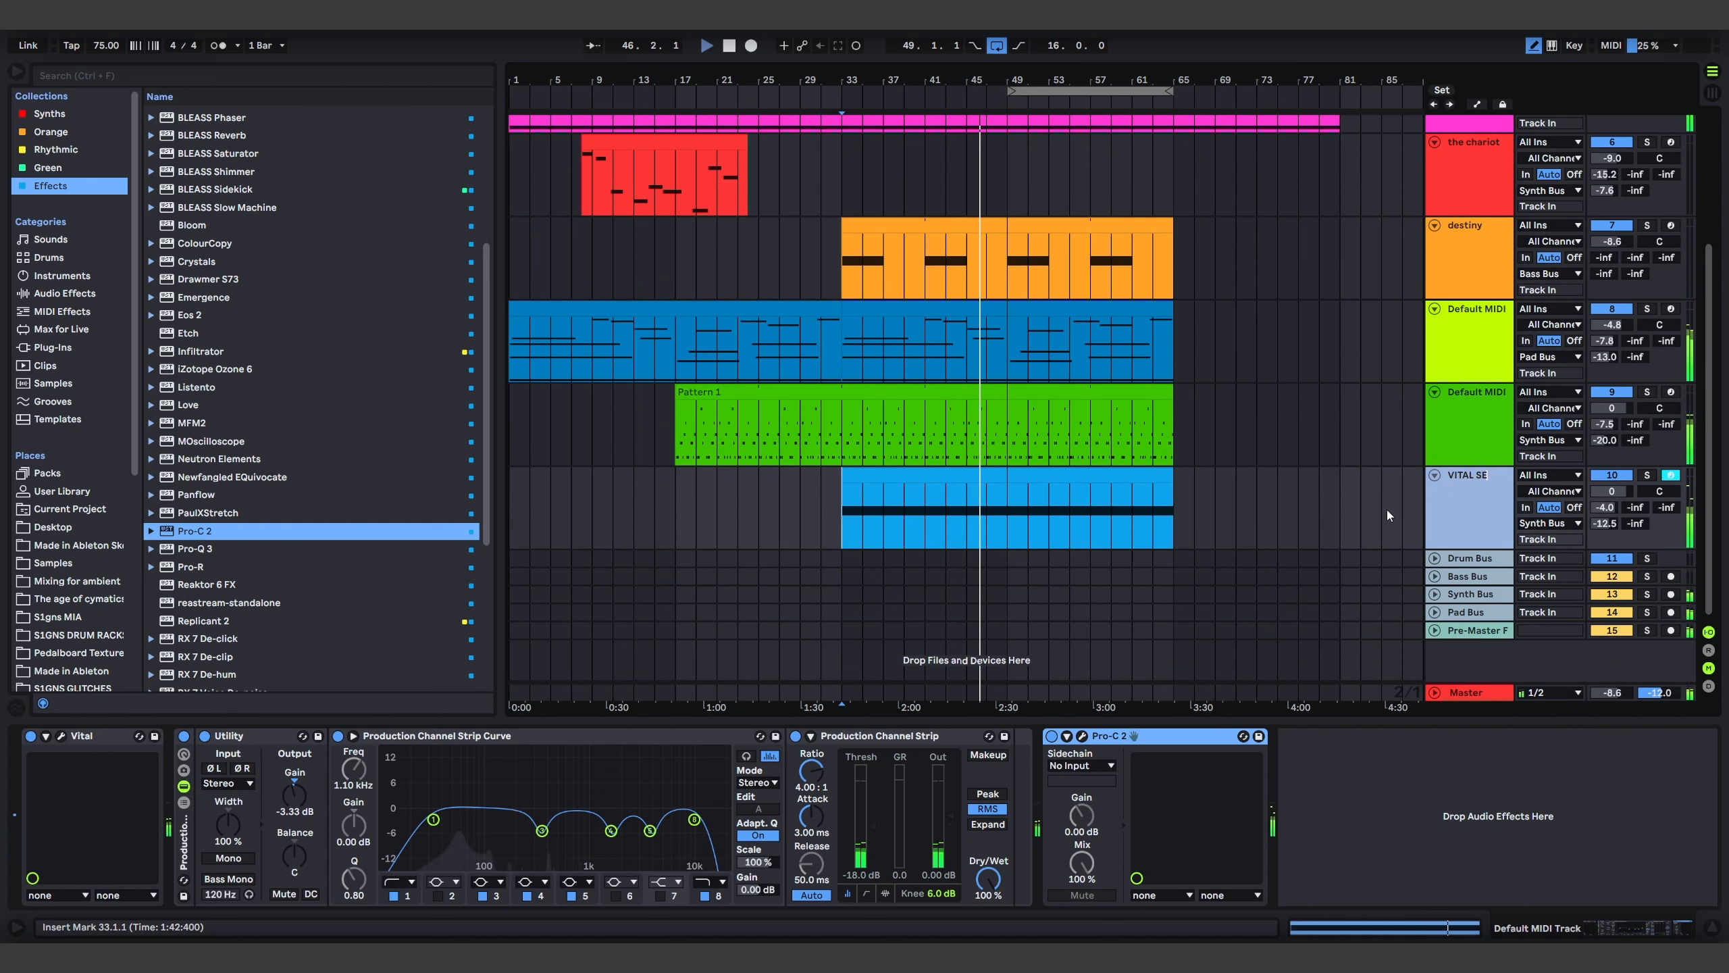
{"action": "key", "text": "Return"}
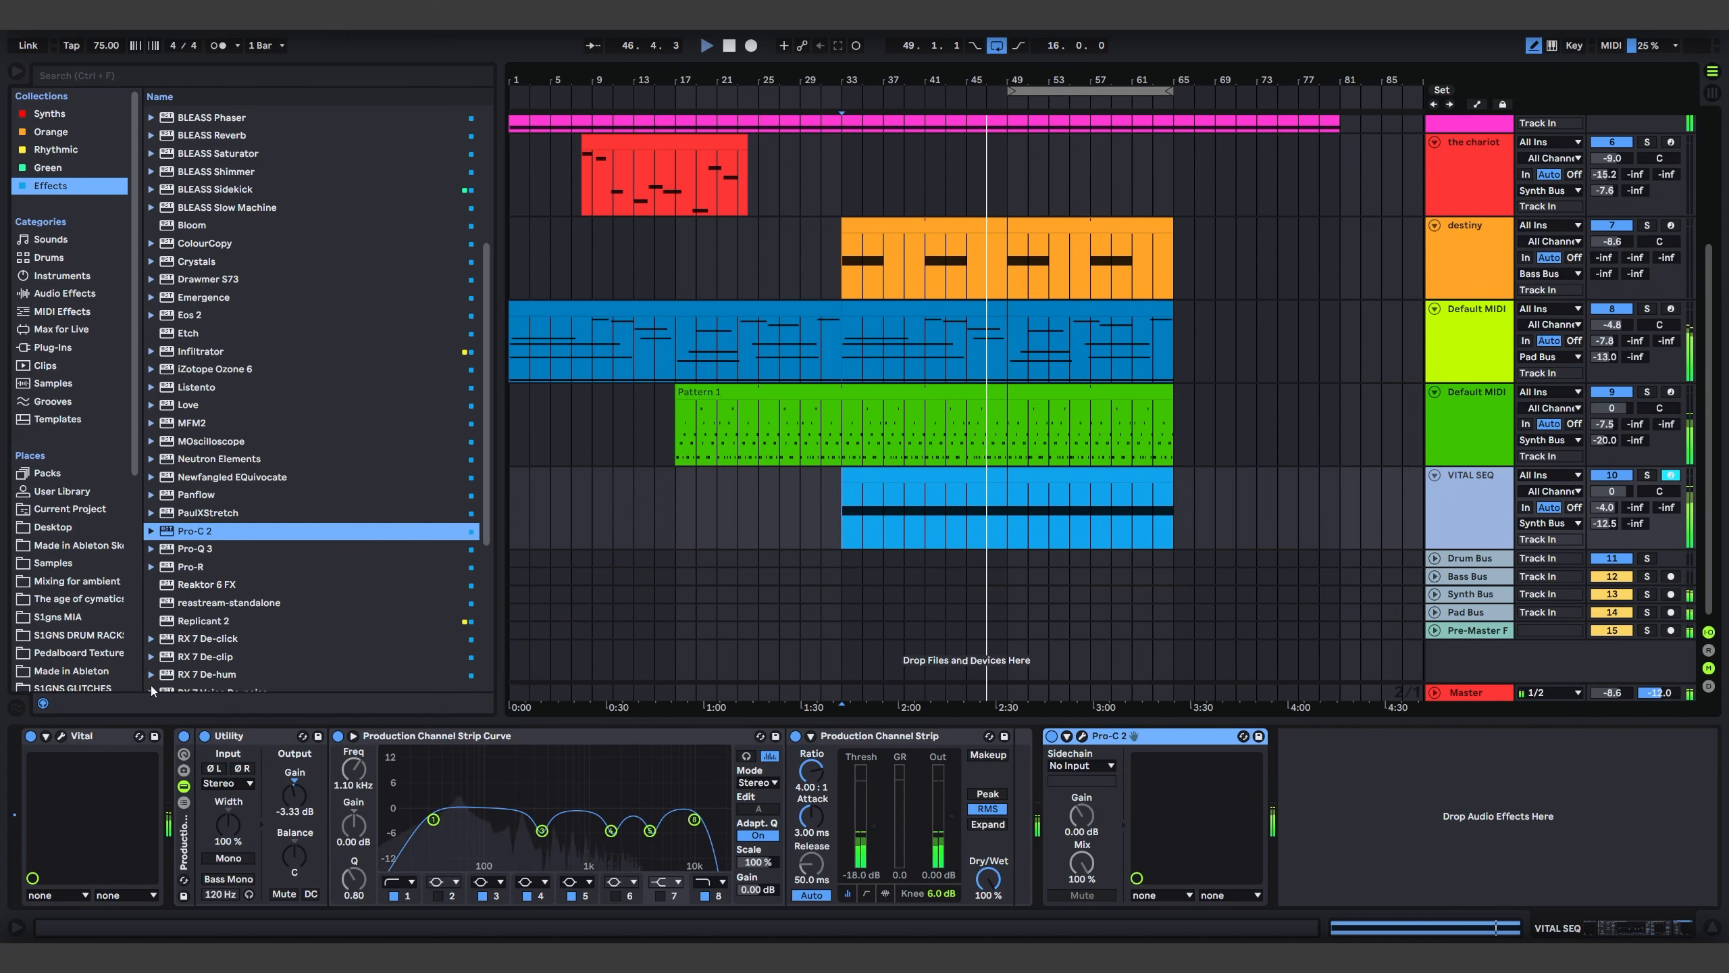
Hide the browser and inspect LFO 1's shape and modulation targets in the VITAL SEQ track's Vital synth
{"action": "left_click", "coordinate": [59, 737]}
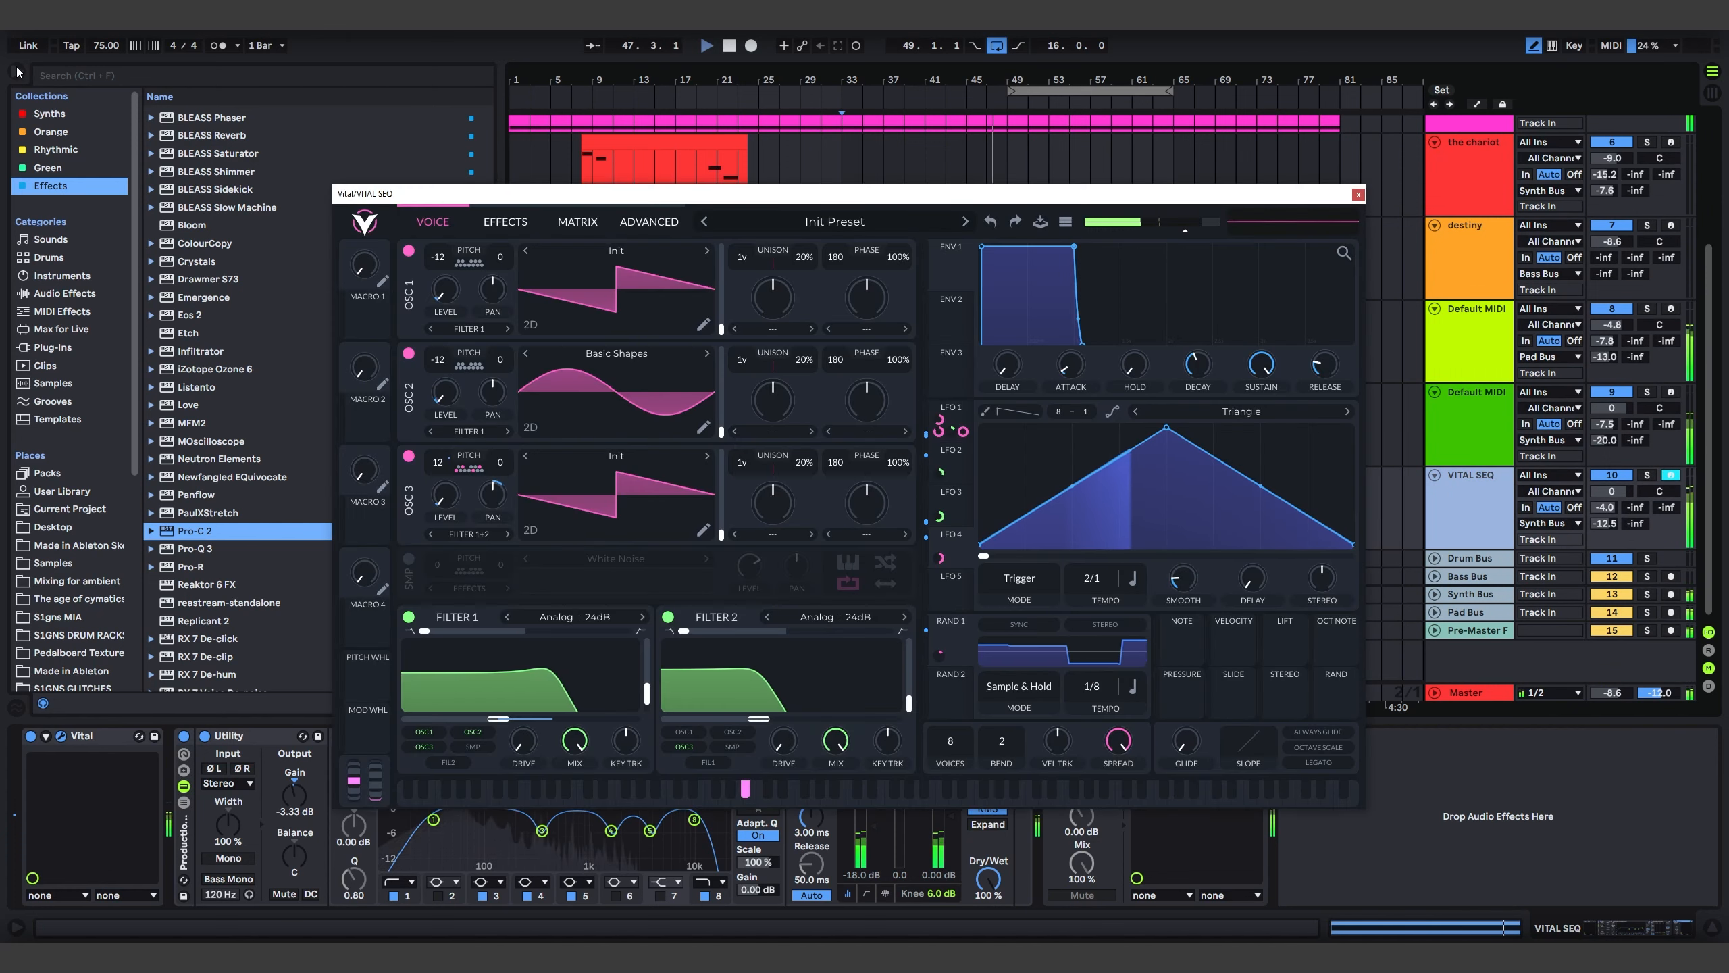
{"action": "key", "text": "ctrl+alt+b"}
{"action": "left_click_drag", "start_coordinate": [798, 189], "coordinate": [665, 188]}
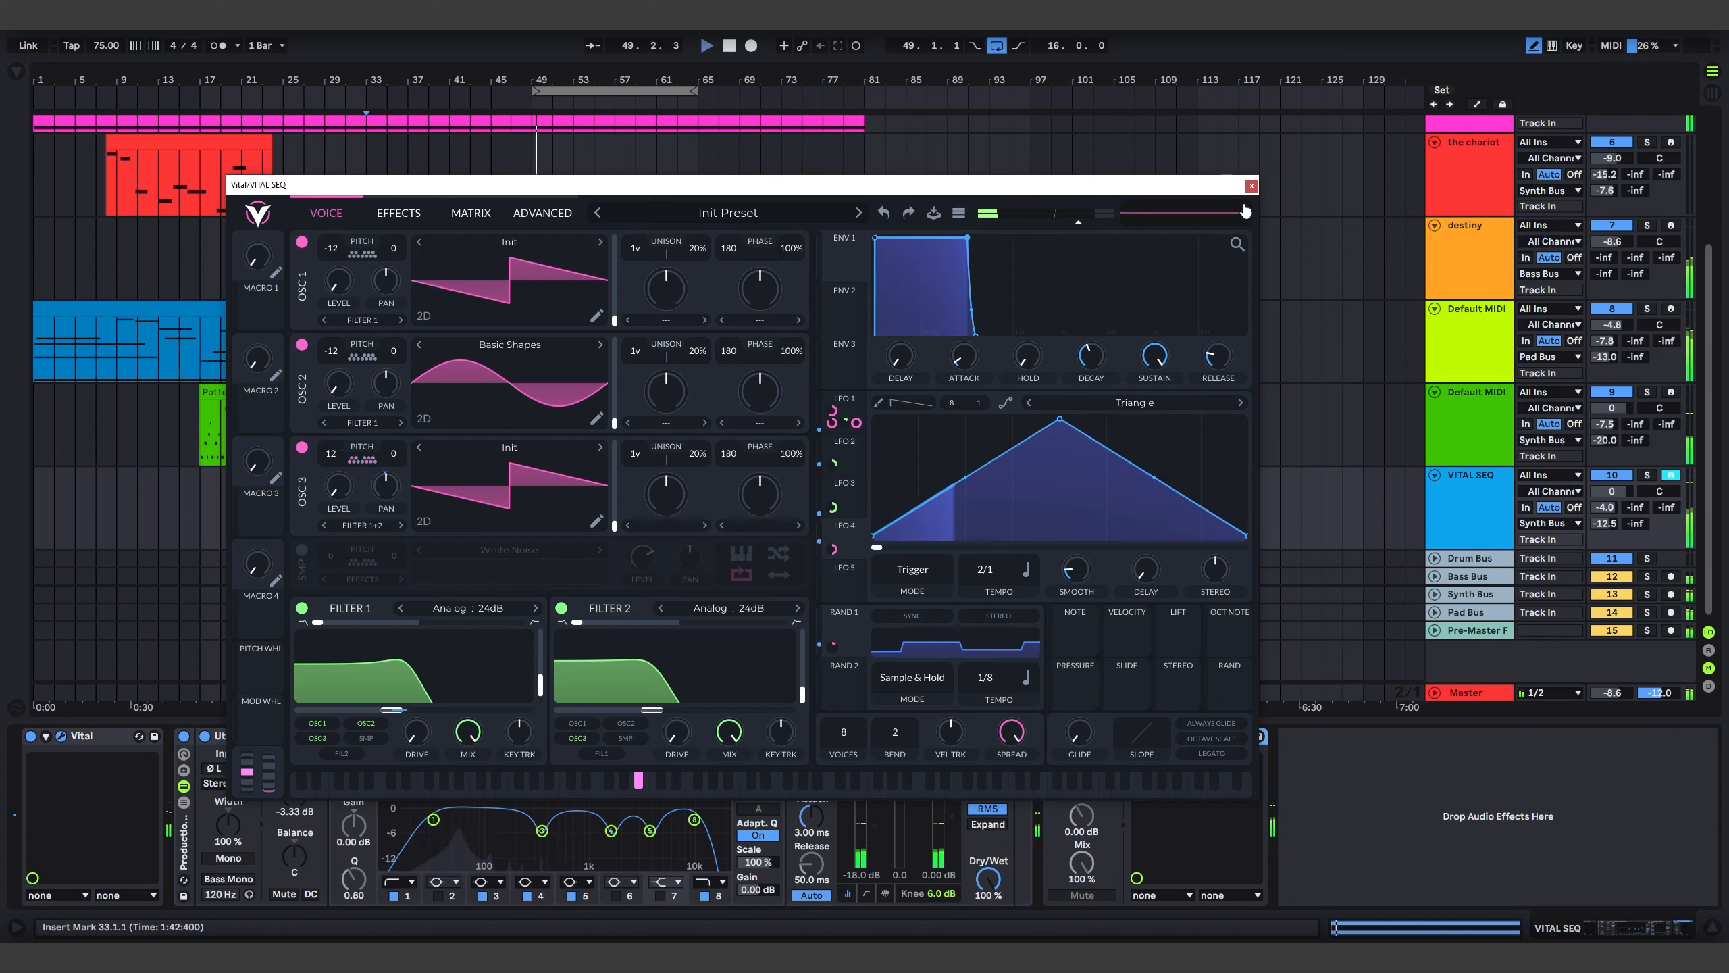
{"action": "left_click", "coordinate": [846, 409]}
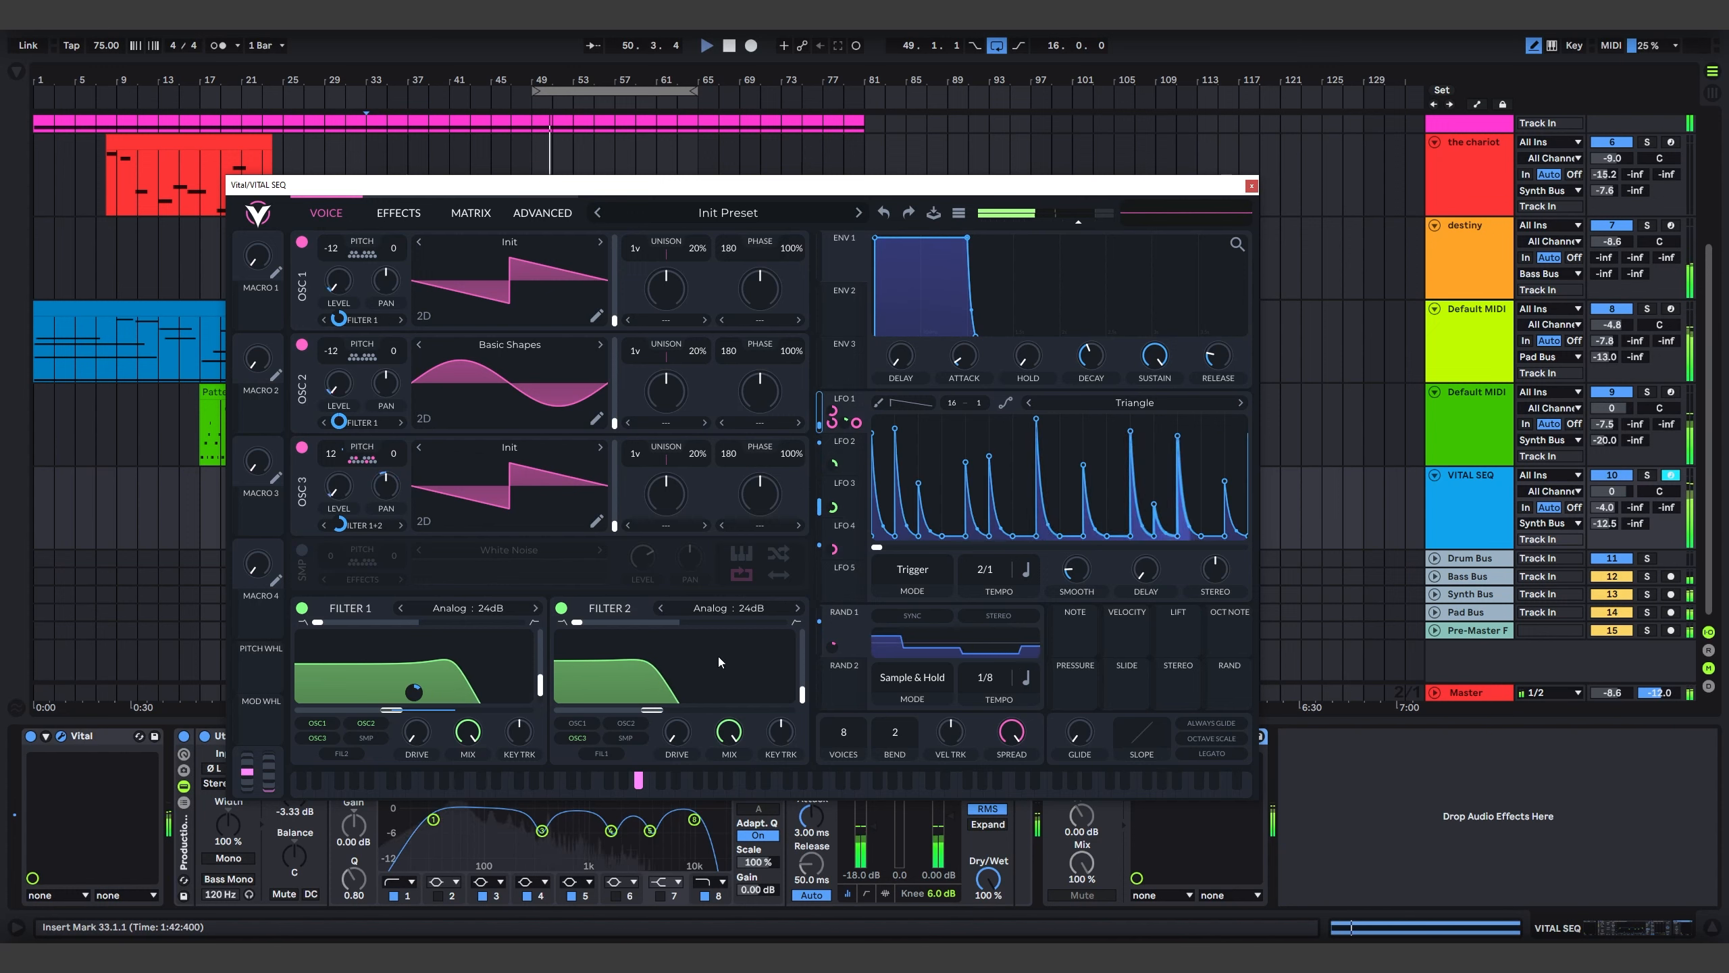
{"action": "left_click", "coordinate": [1251, 185]}
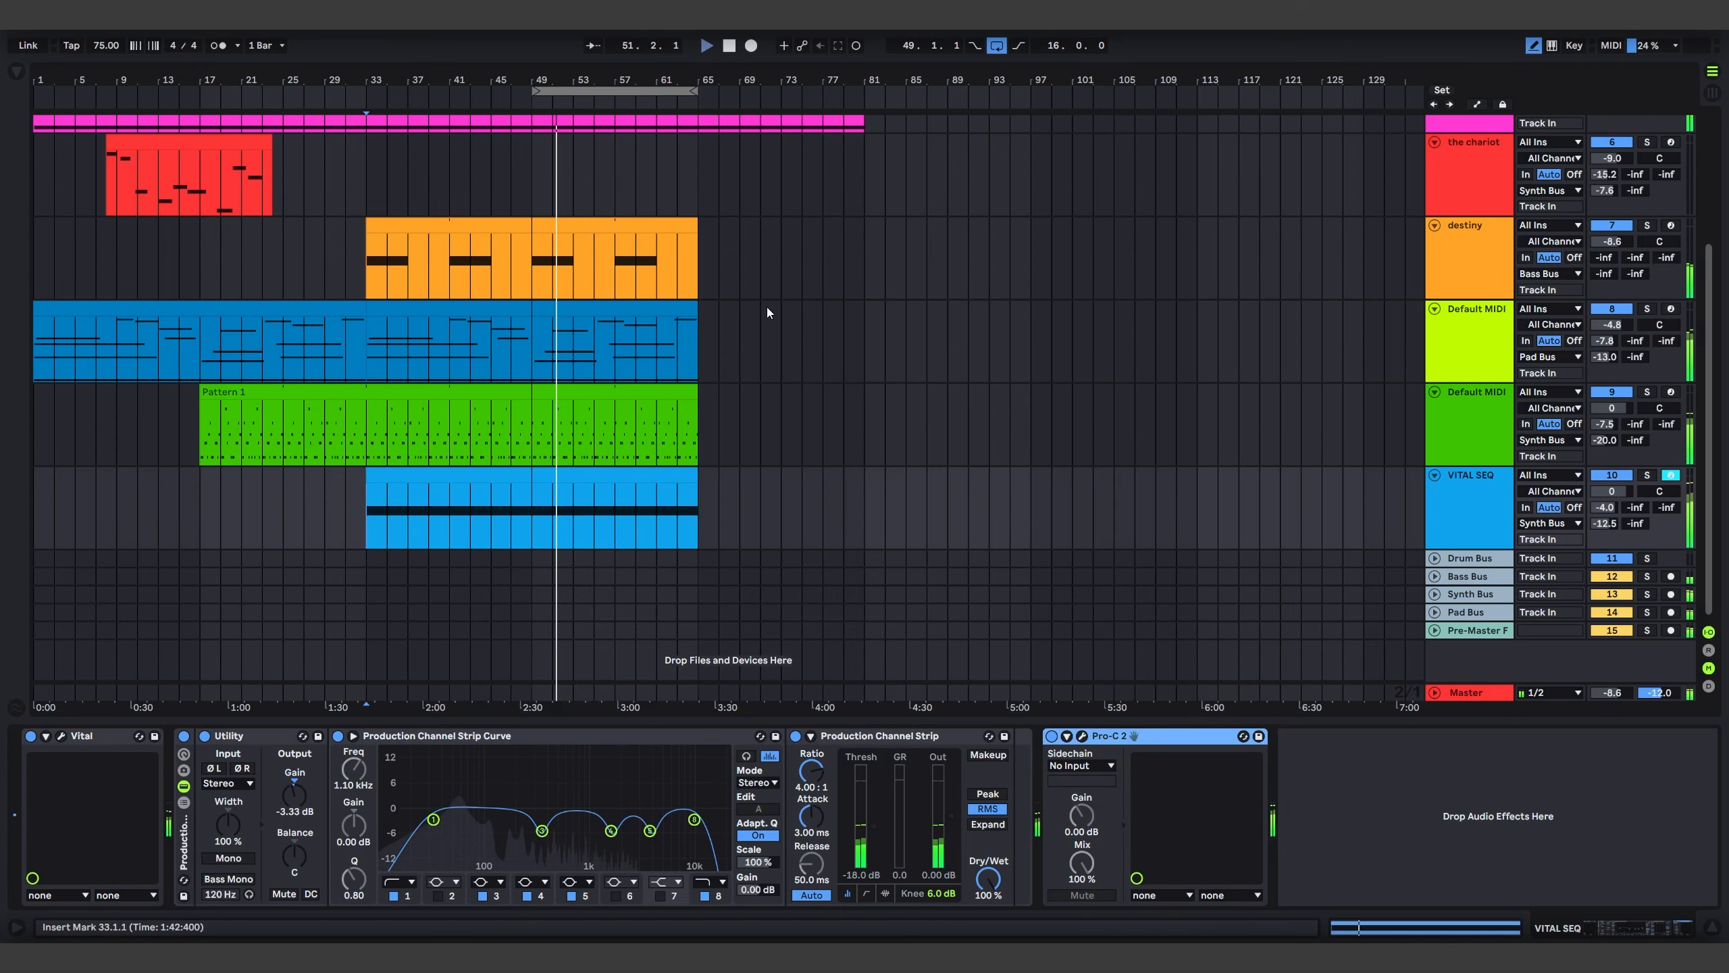
Review the clip layout across all arrangement tracks while the song plays
{"action": "scroll", "coordinate": [767, 306], "scroll_direction": "up", "scroll_amount": 4}
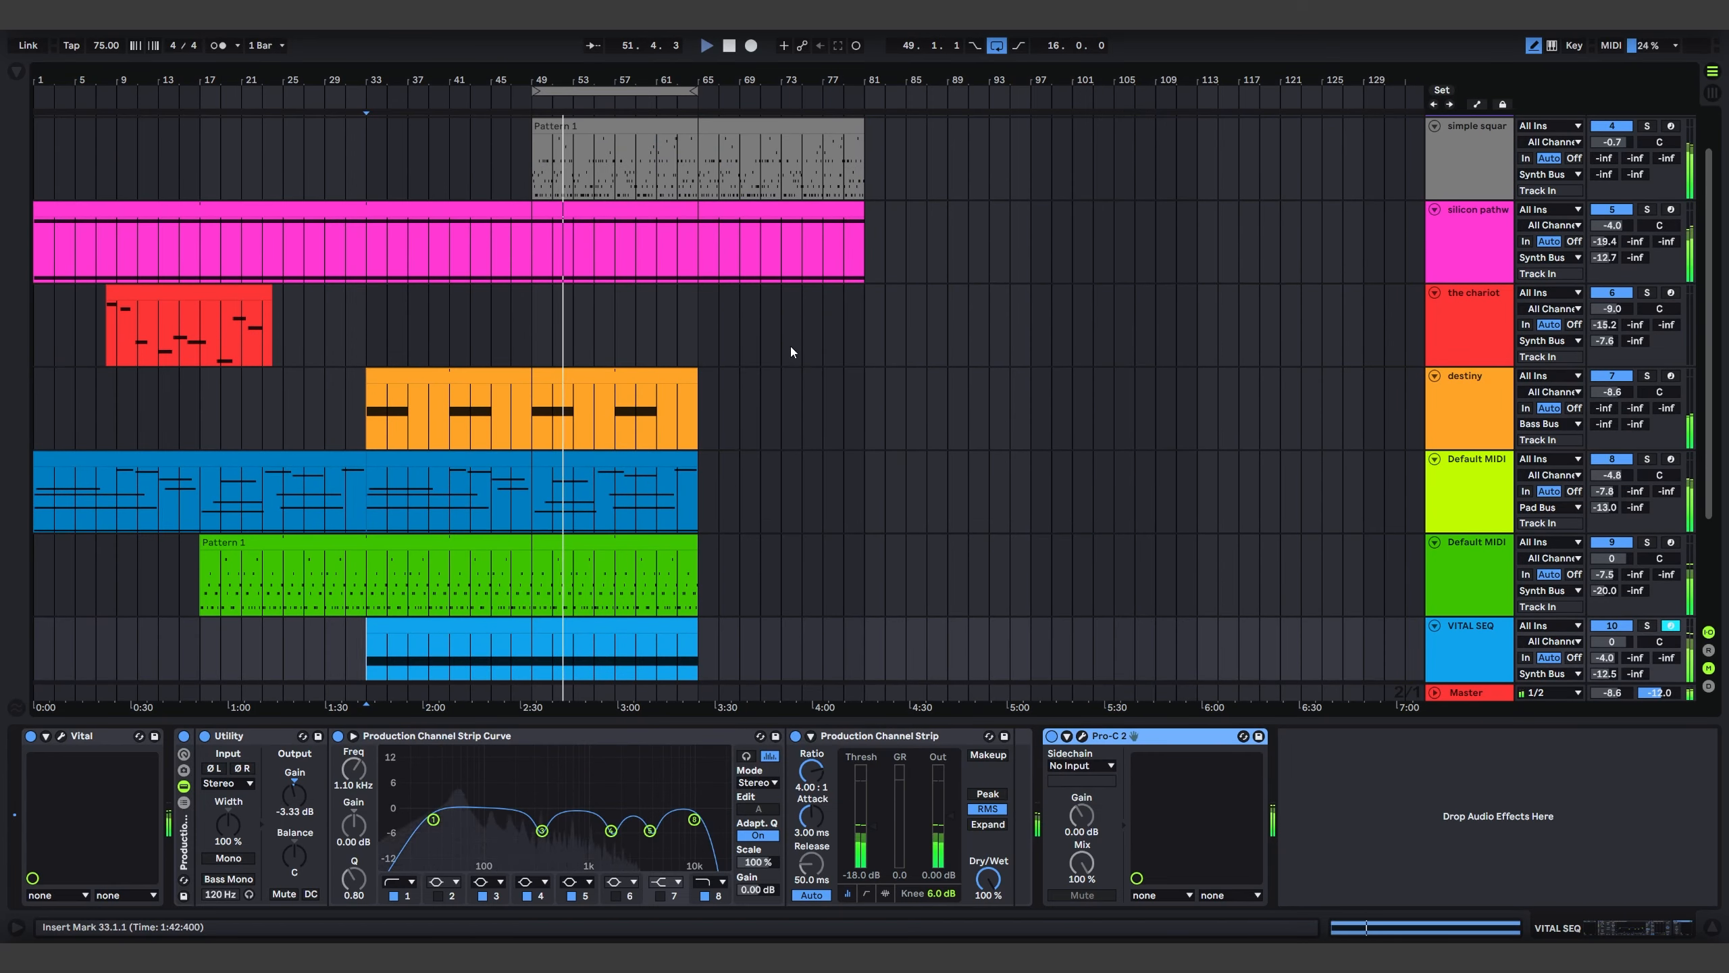
{"action": "scroll", "coordinate": [868, 347], "scroll_direction": "down", "scroll_amount": 3}
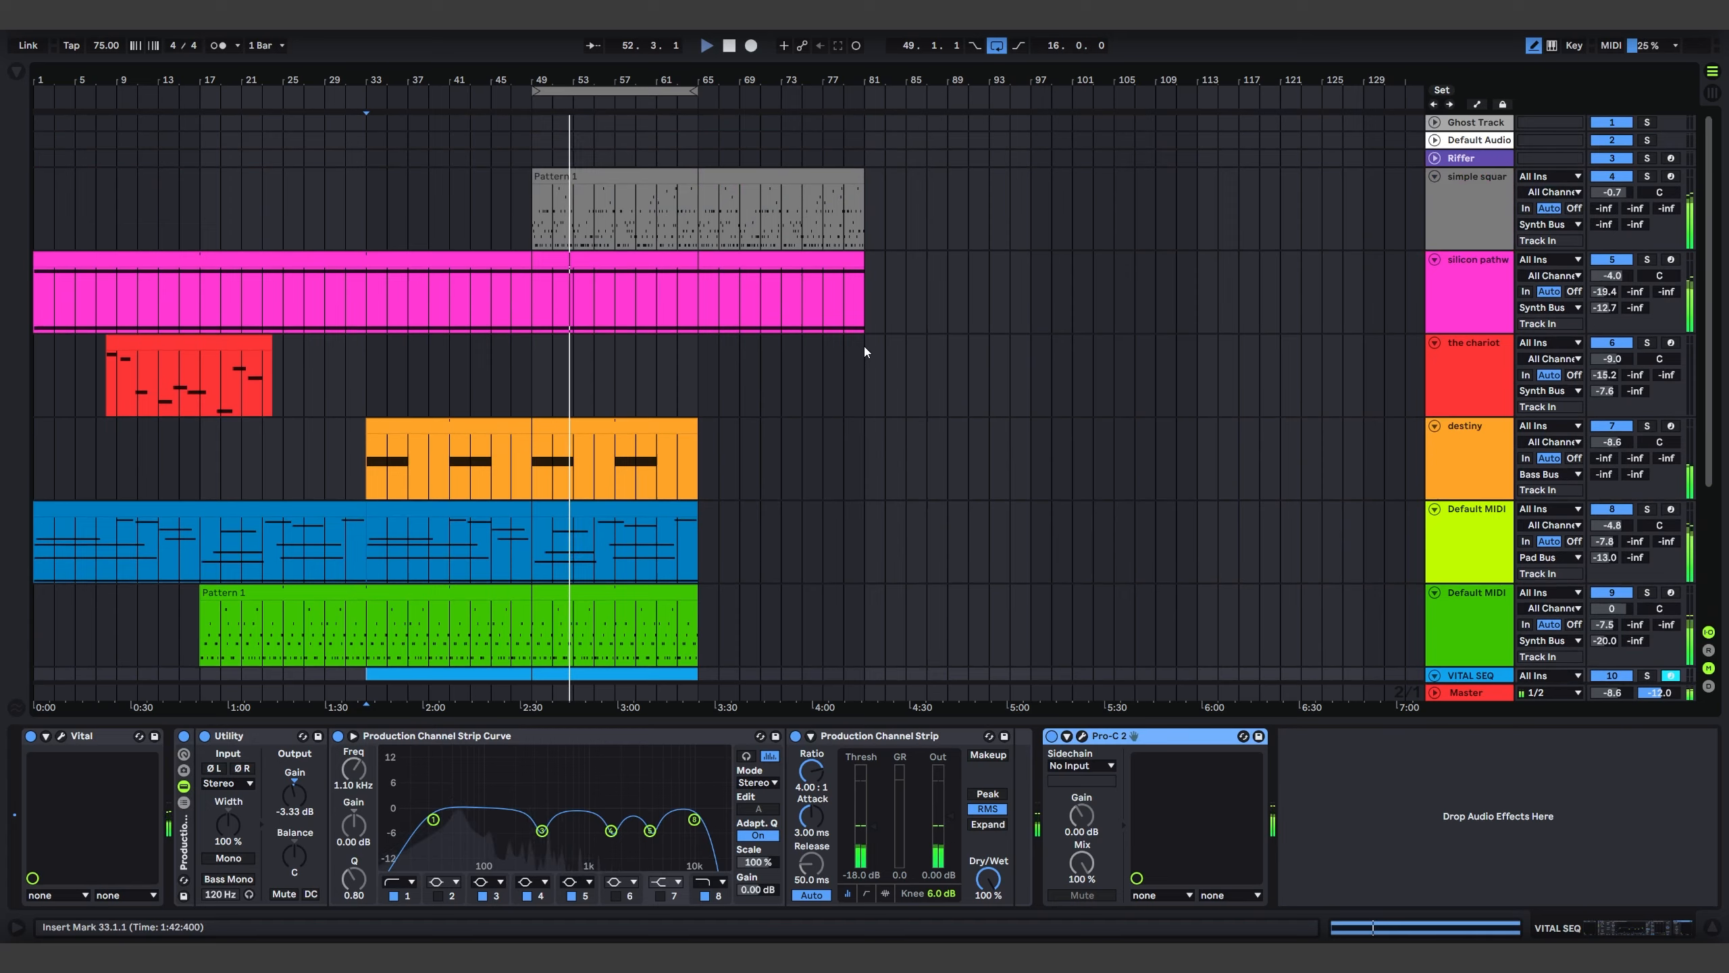
{"action": "scroll", "coordinate": [870, 349], "scroll_direction": "down", "scroll_amount": 2}
{"action": "scroll", "coordinate": [870, 358], "scroll_direction": "up", "scroll_amount": 2}
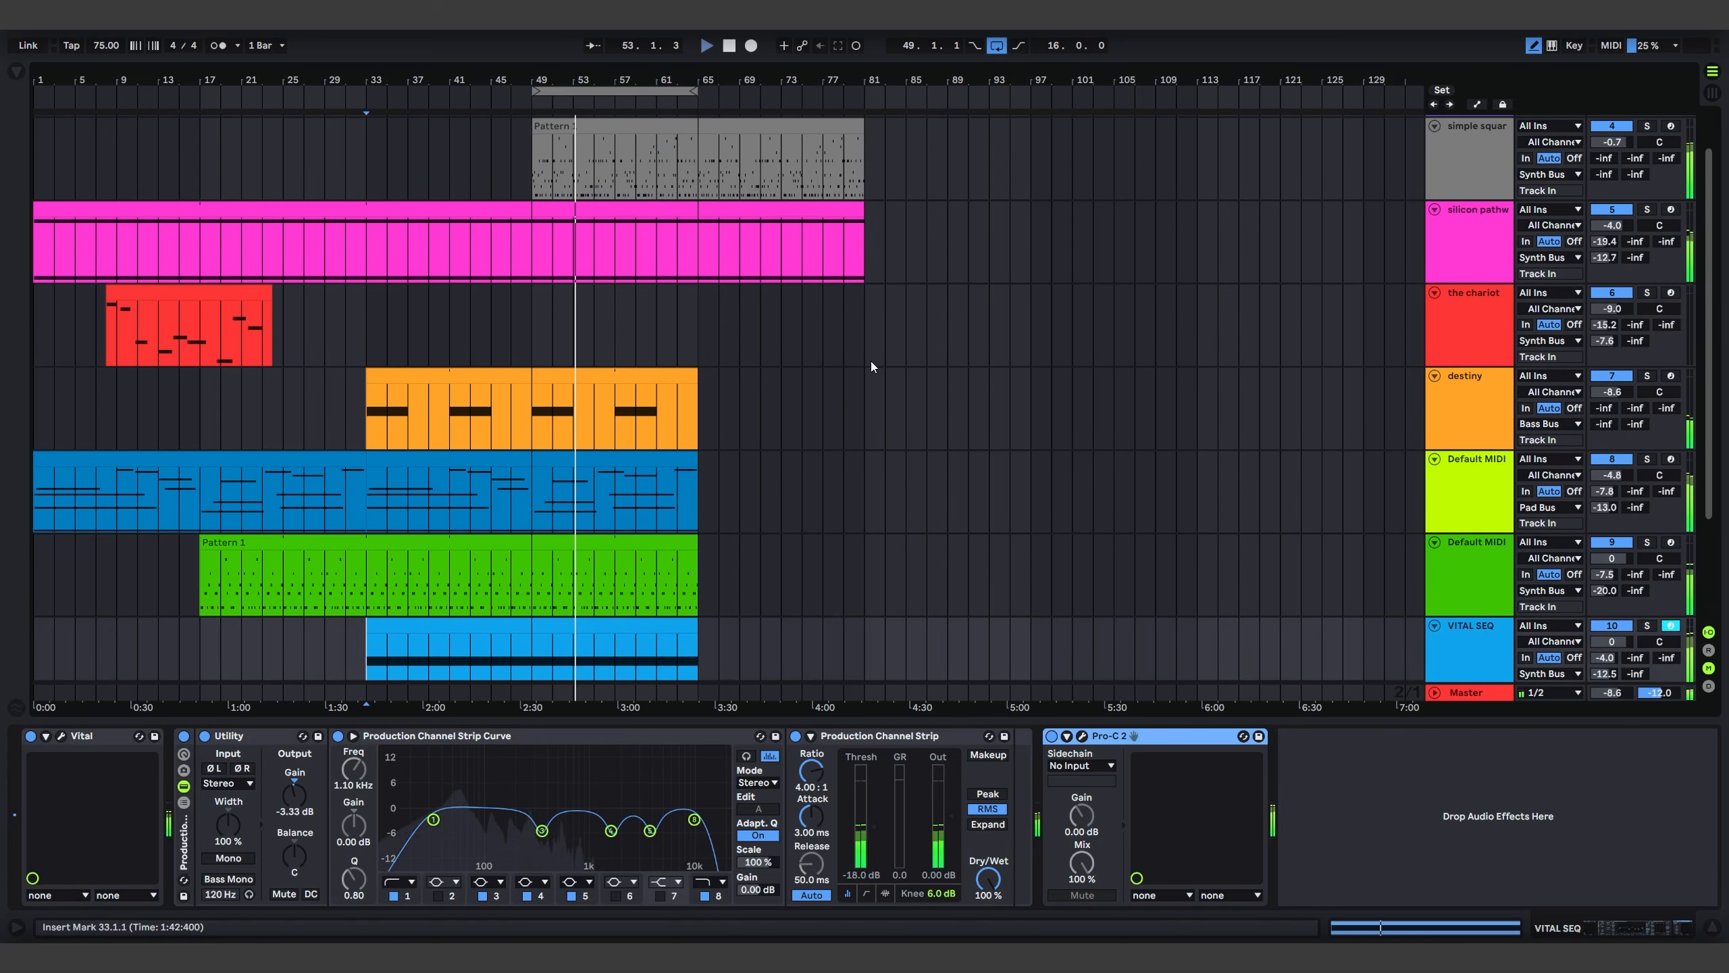
{"action": "scroll", "coordinate": [871, 361], "scroll_direction": "down", "scroll_amount": 2}
{"action": "scroll", "coordinate": [879, 358], "scroll_direction": "up", "scroll_amount": 2}
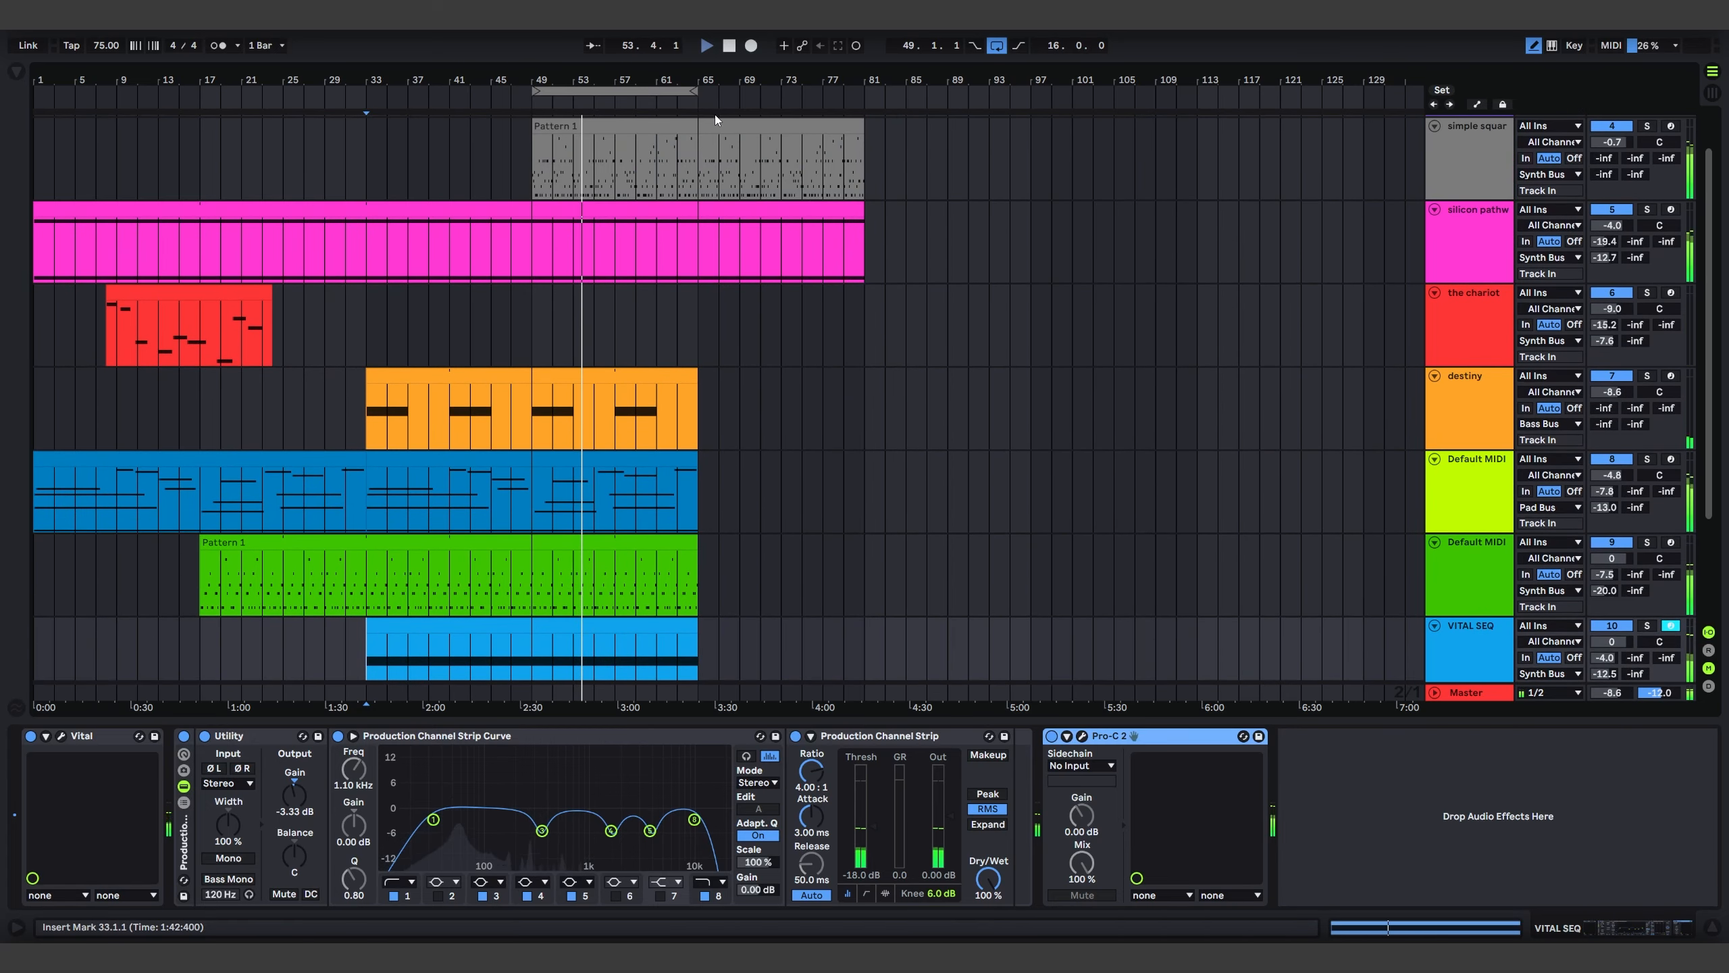
{"action": "scroll", "coordinate": [853, 365], "scroll_direction": "down", "scroll_amount": 1}
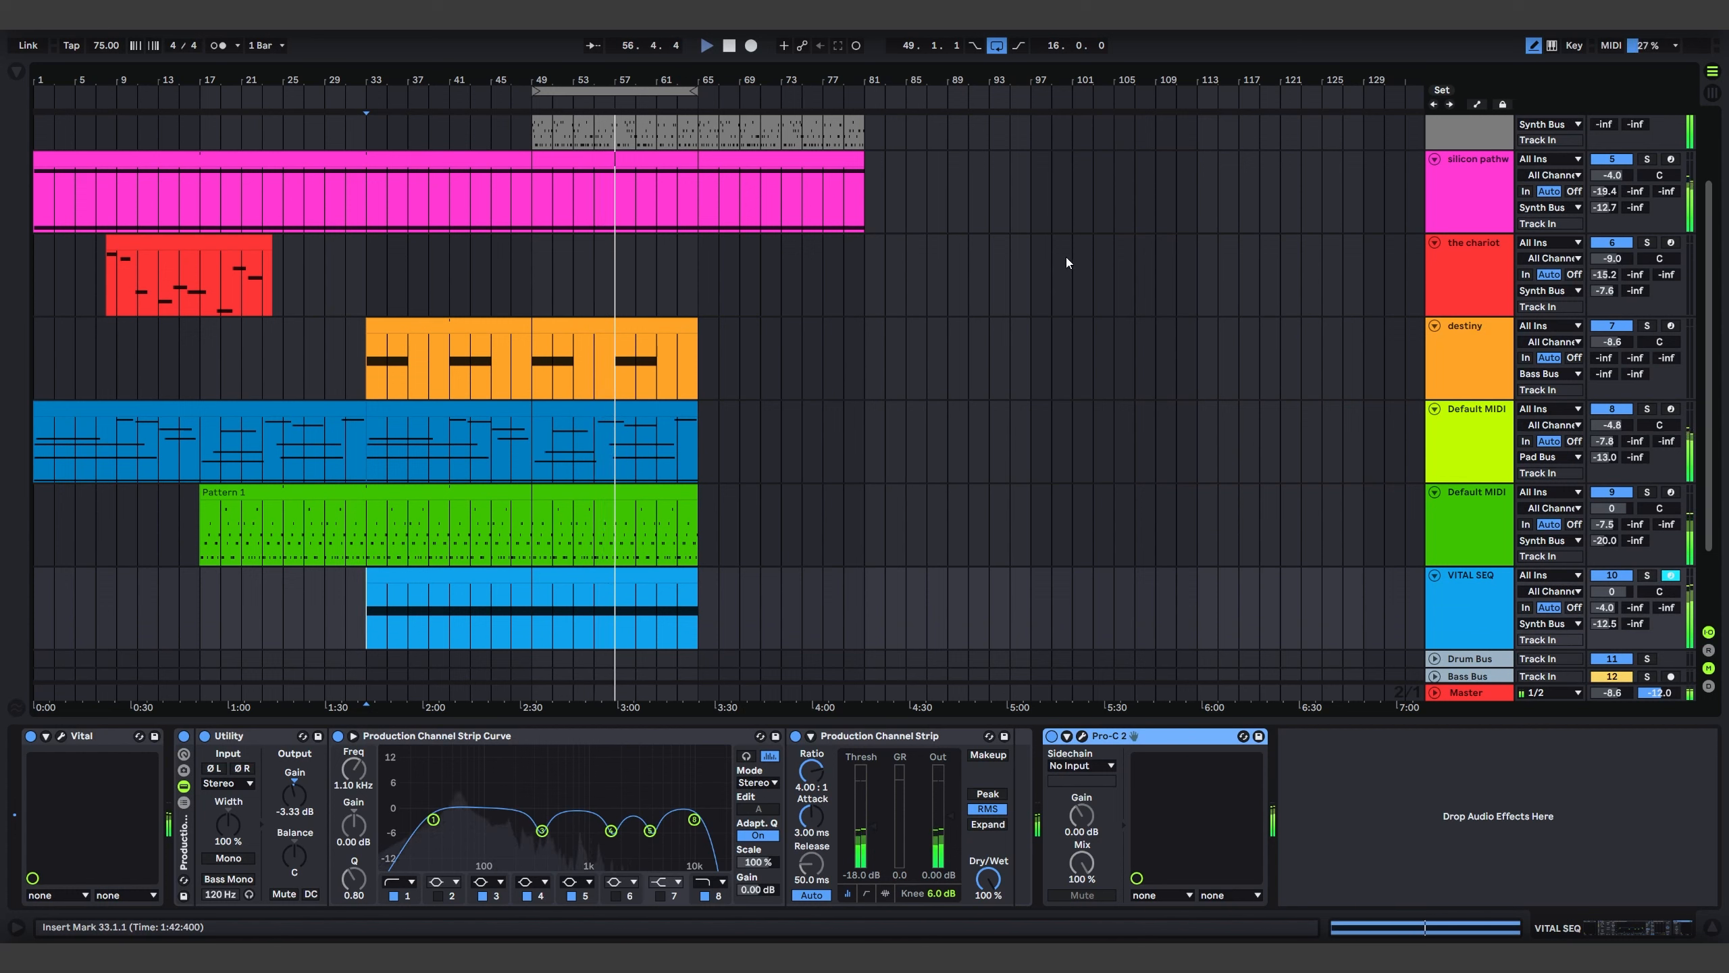
{"action": "scroll", "coordinate": [761, 361], "scroll_direction": "up", "scroll_amount": 2}
{"action": "scroll", "coordinate": [758, 349], "scroll_direction": "down", "scroll_amount": 2}
{"action": "scroll", "coordinate": [810, 390], "scroll_direction": "up", "scroll_amount": 3}
{"action": "scroll", "coordinate": [743, 316], "scroll_direction": "down", "scroll_amount": 3}
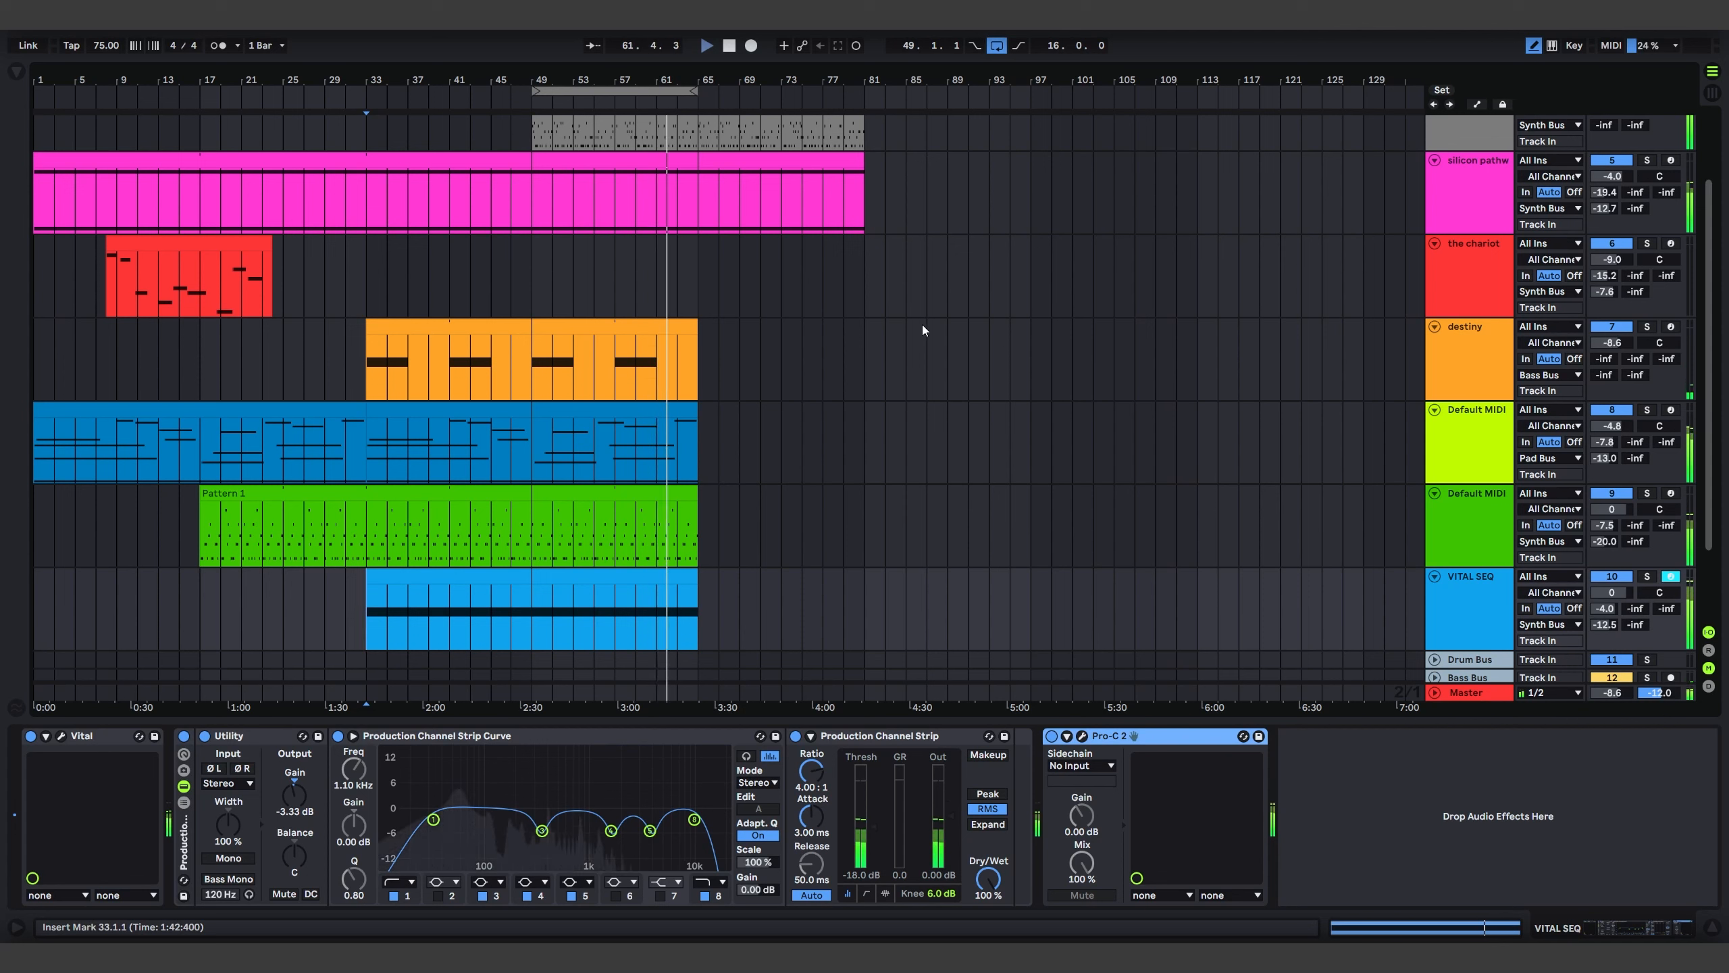
{"action": "scroll", "coordinate": [754, 297], "scroll_direction": "up", "scroll_amount": 3}
{"action": "scroll", "coordinate": [748, 302], "scroll_direction": "down", "scroll_amount": 3}
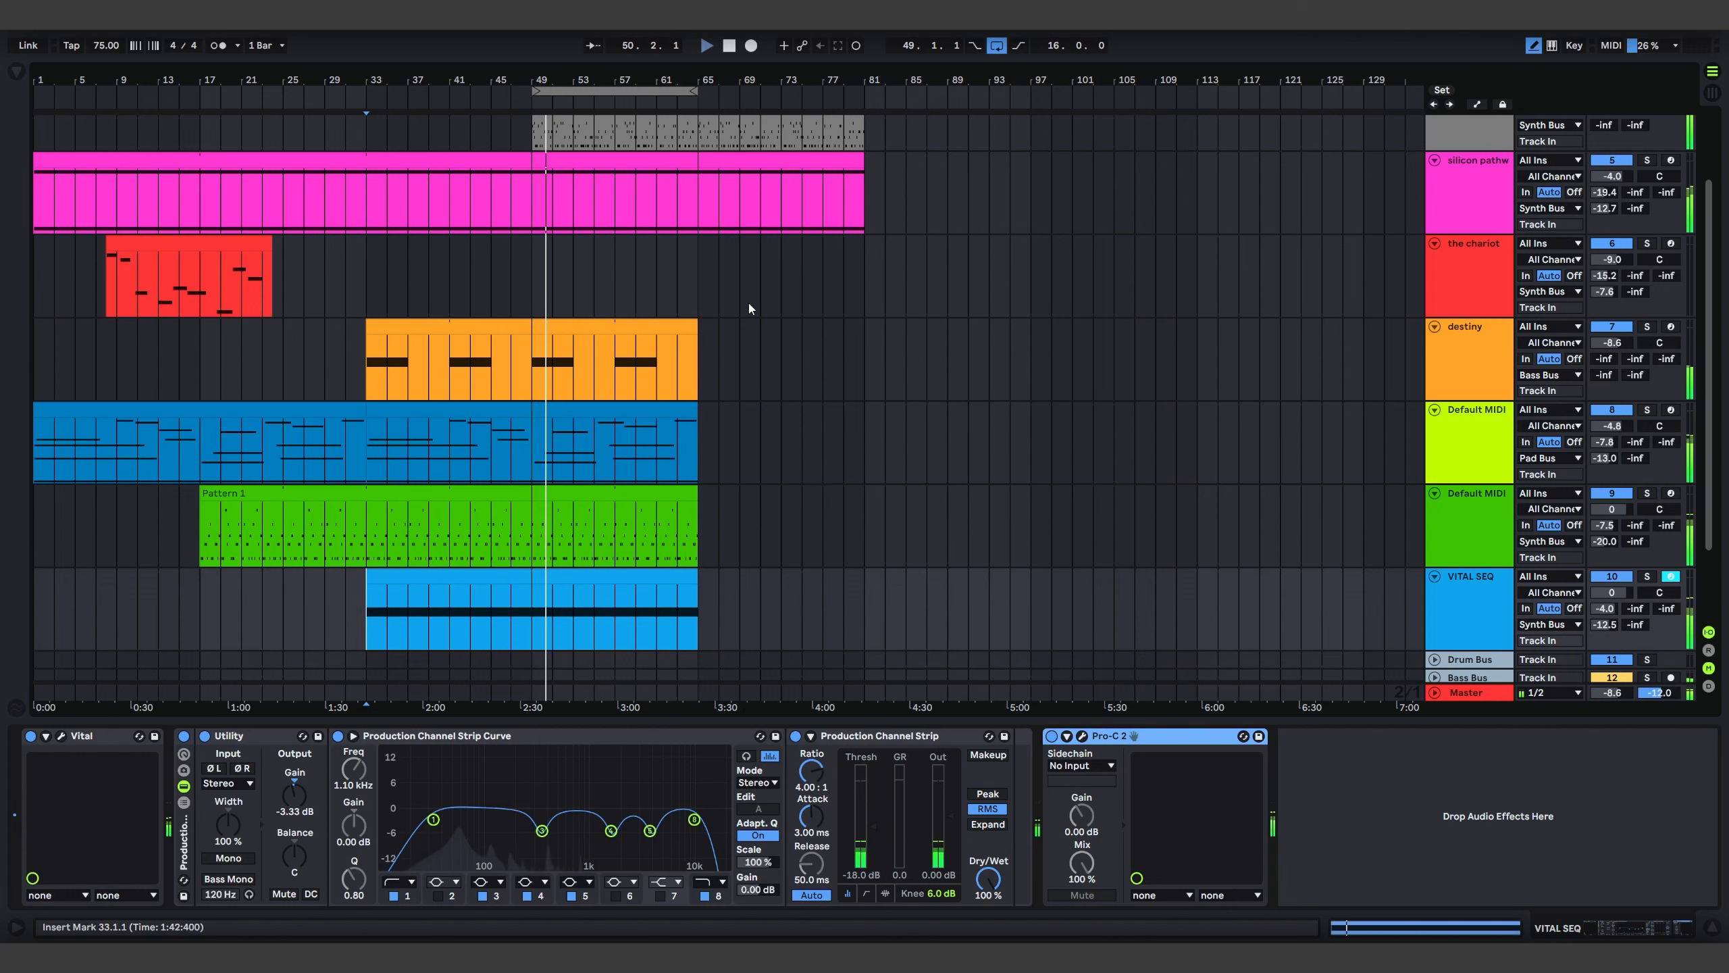
Inspect the Serum synth settings on track 9, the green Pattern 1 track
{"action": "left_click", "coordinate": [1482, 499]}
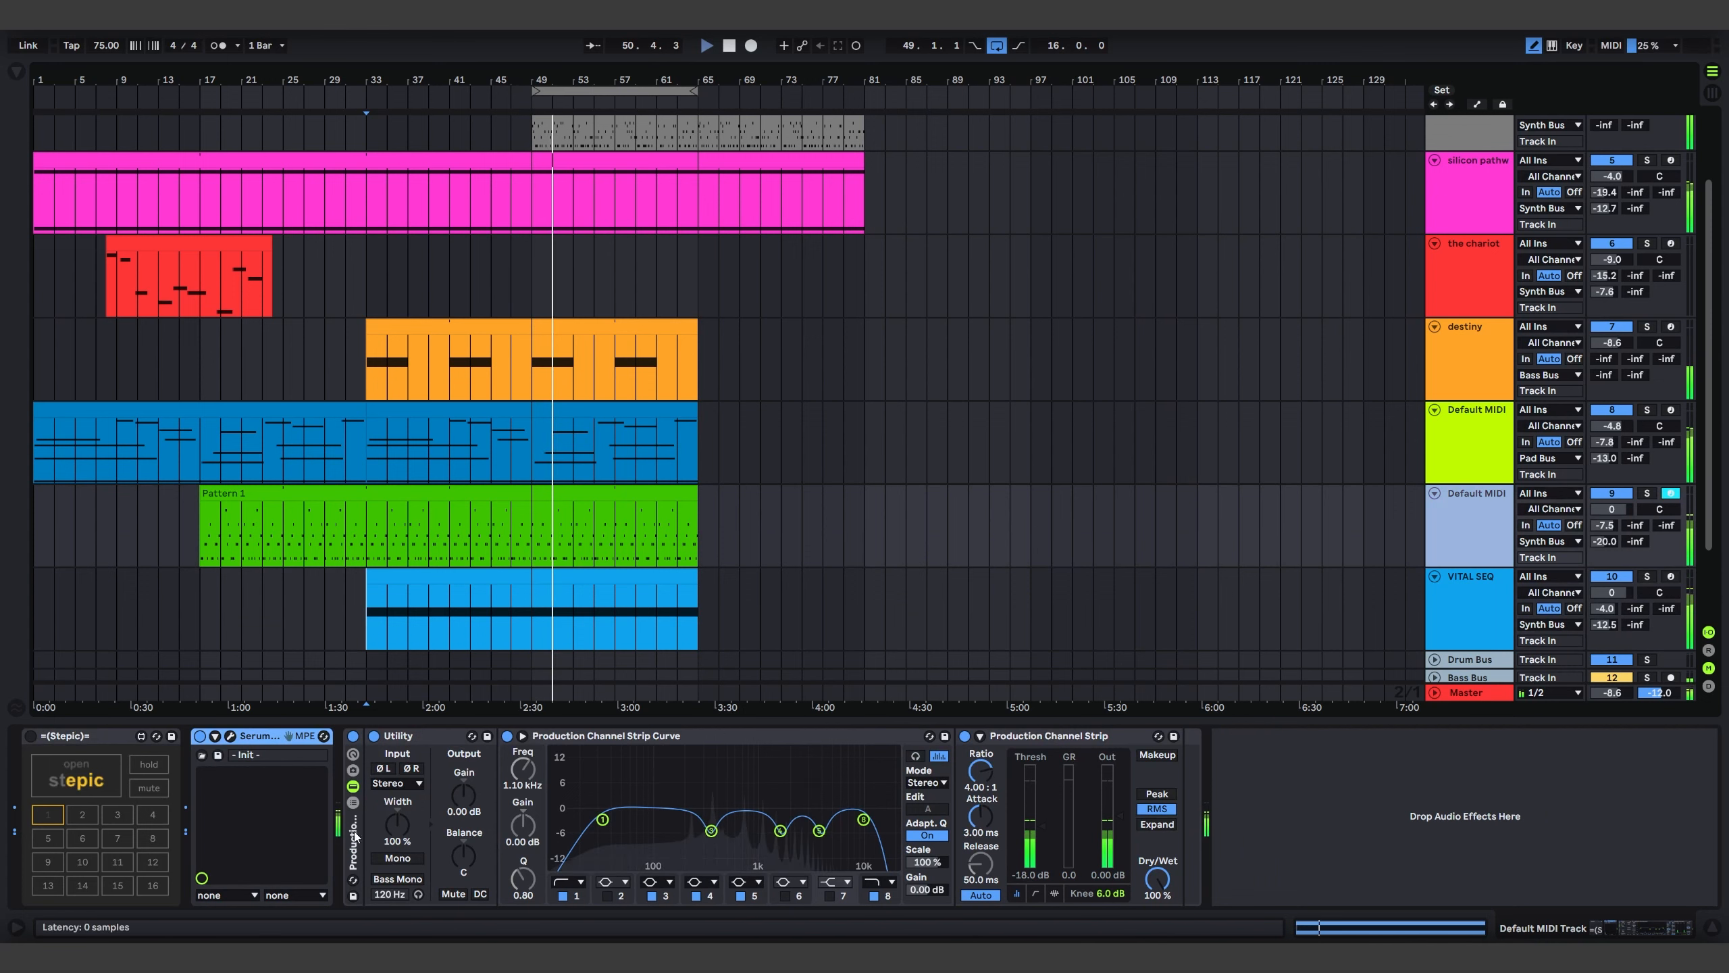
{"action": "left_click", "coordinate": [231, 735]}
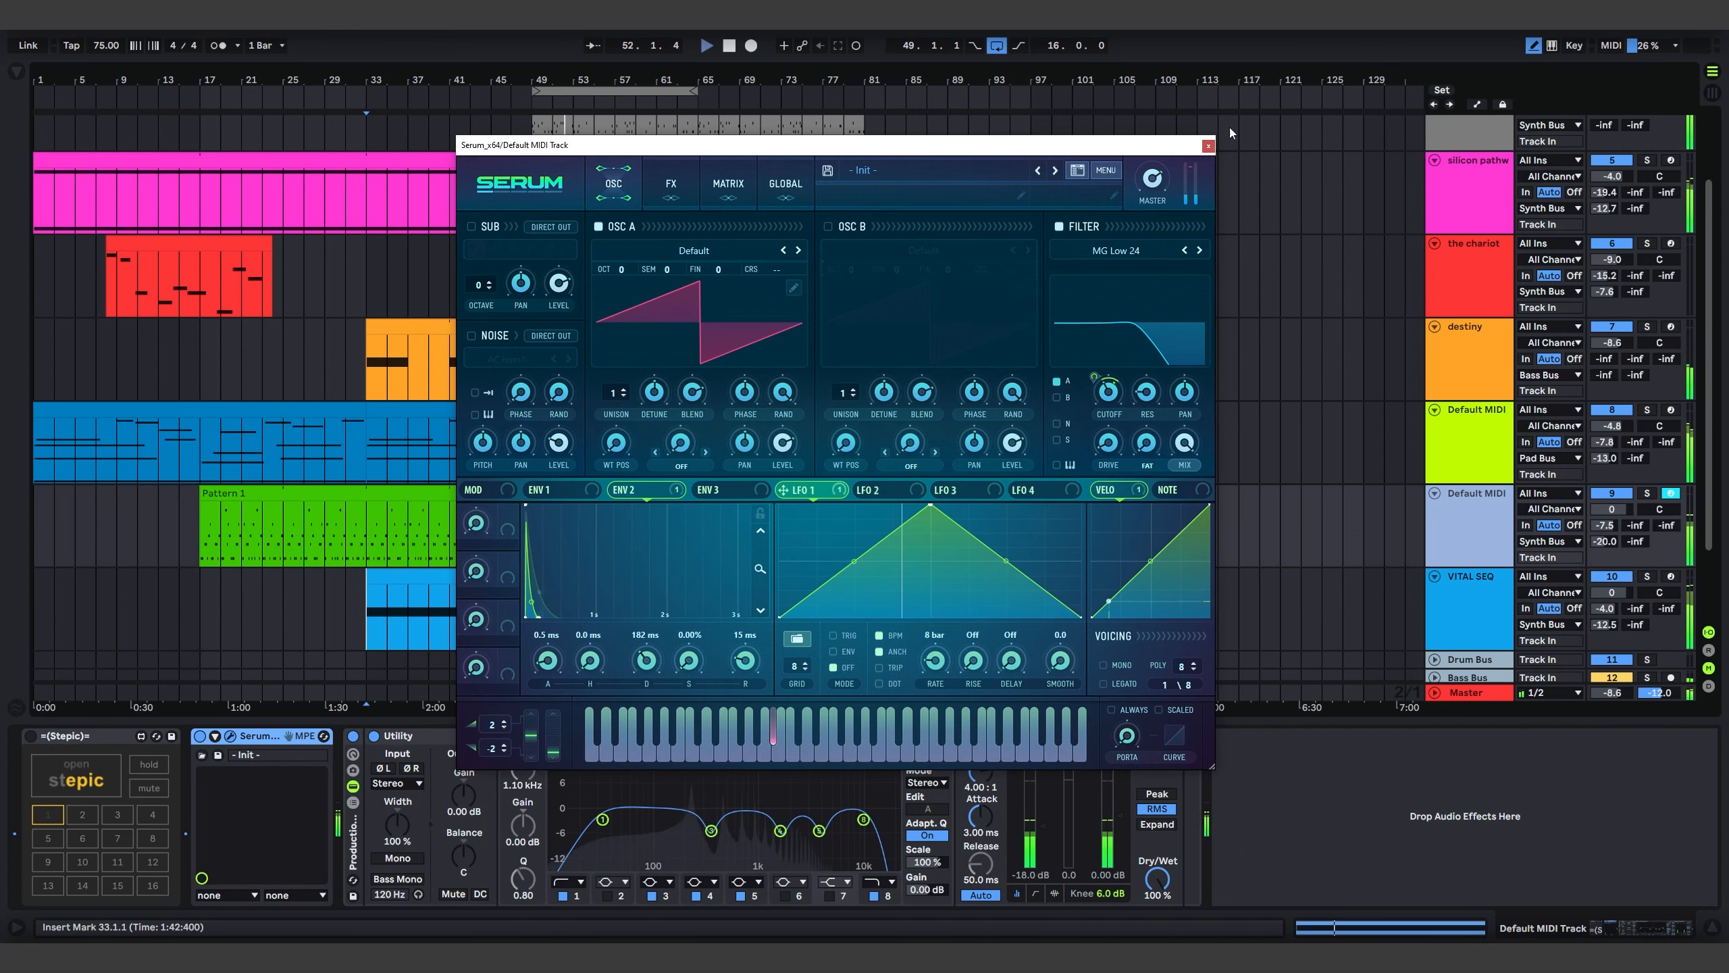
{"action": "left_click", "coordinate": [1208, 146]}
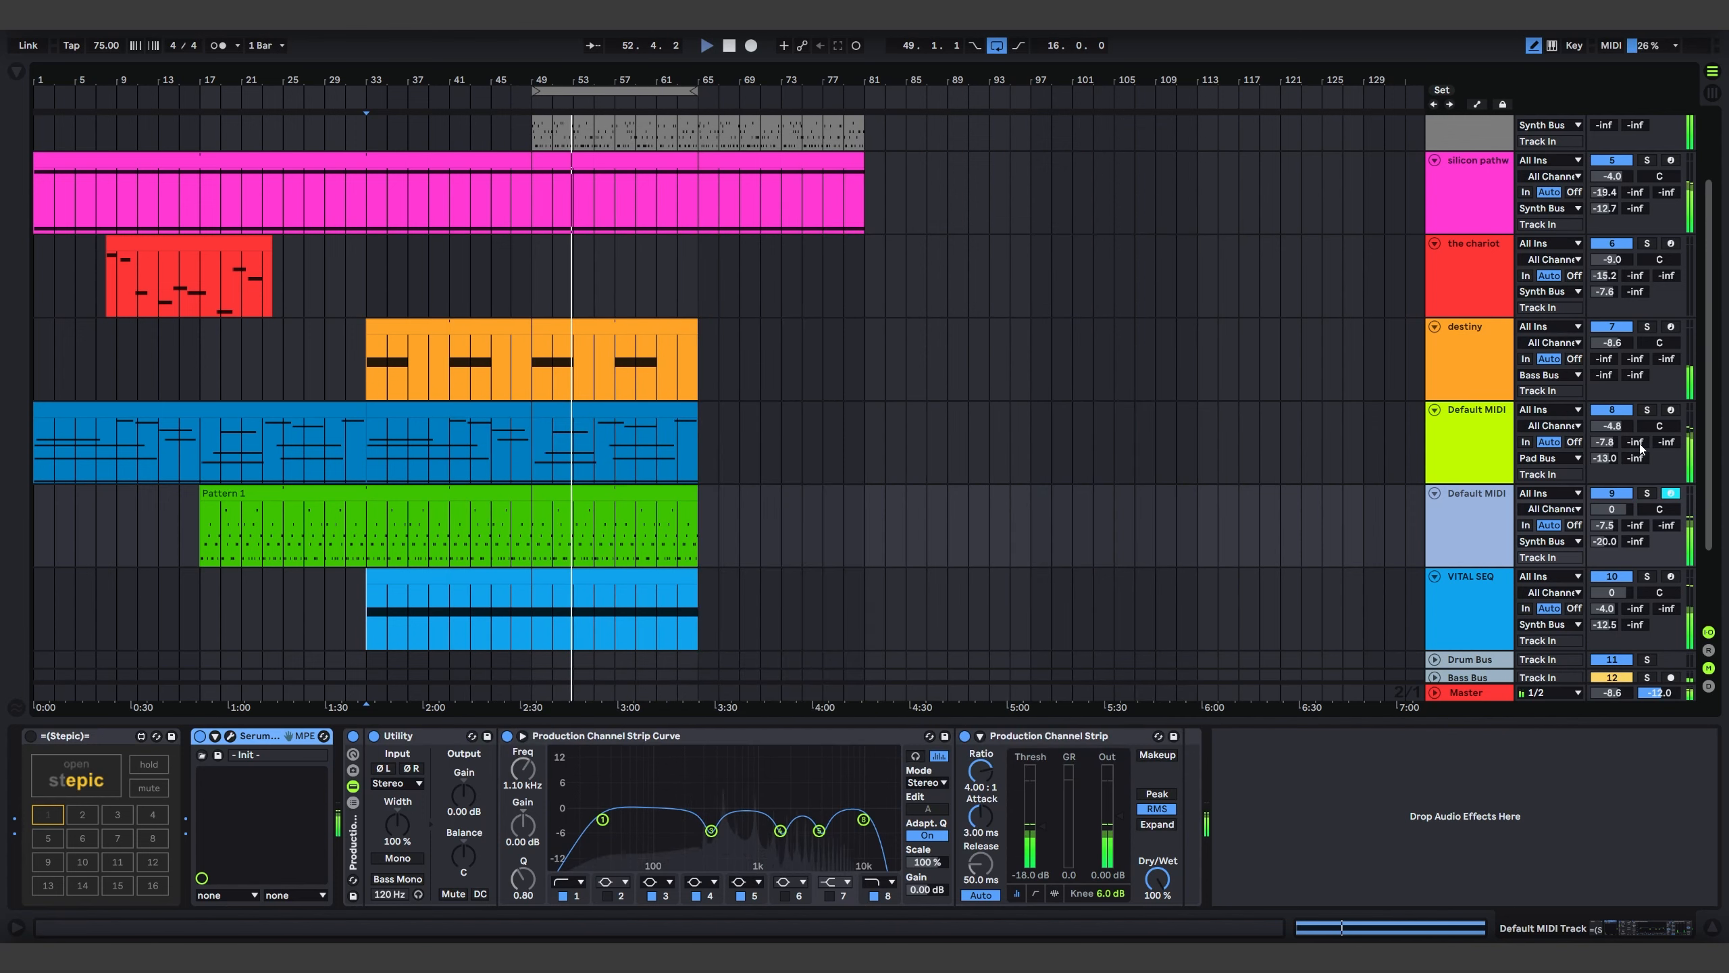